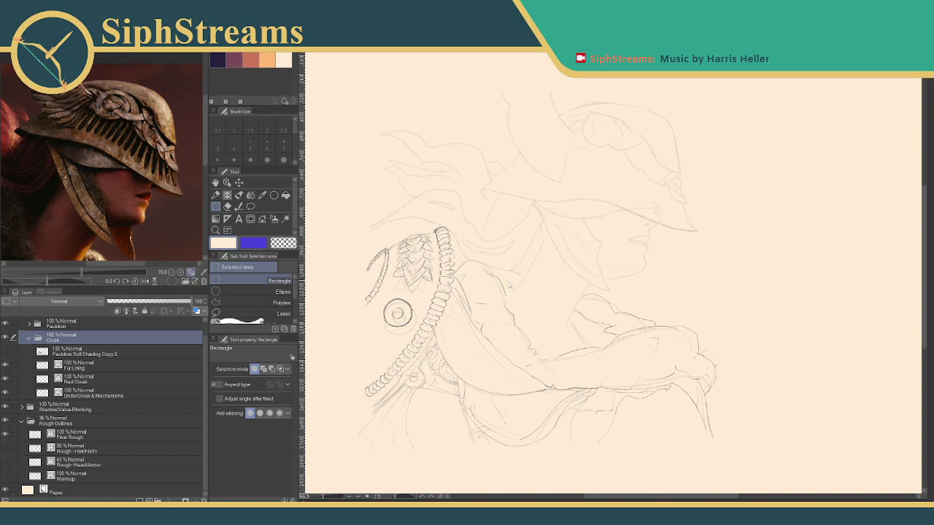
Compare the fur collar and forearm area of the reference image with the matching linework in the sketch.
{"action": "left_click", "coordinate": [326, 499]}
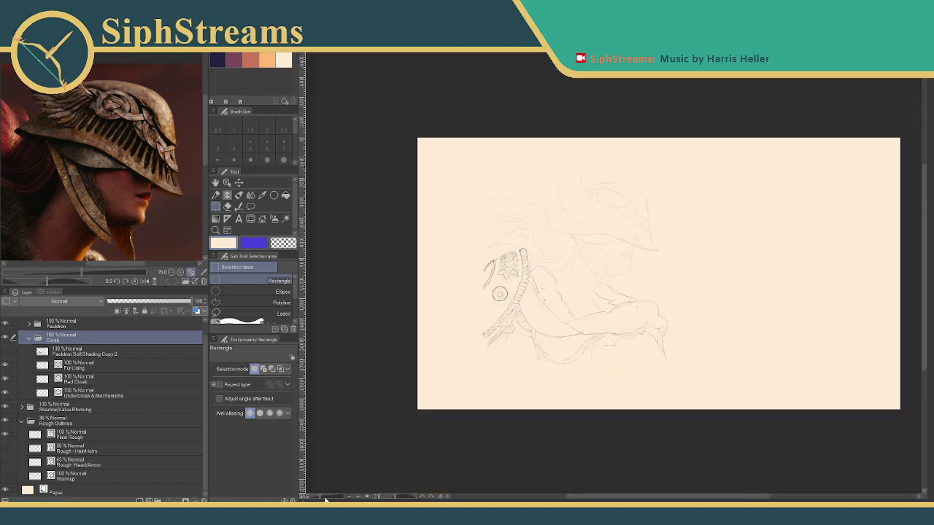
{"action": "left_click_drag", "start_coordinate": [320, 499], "coordinate": [335, 498]}
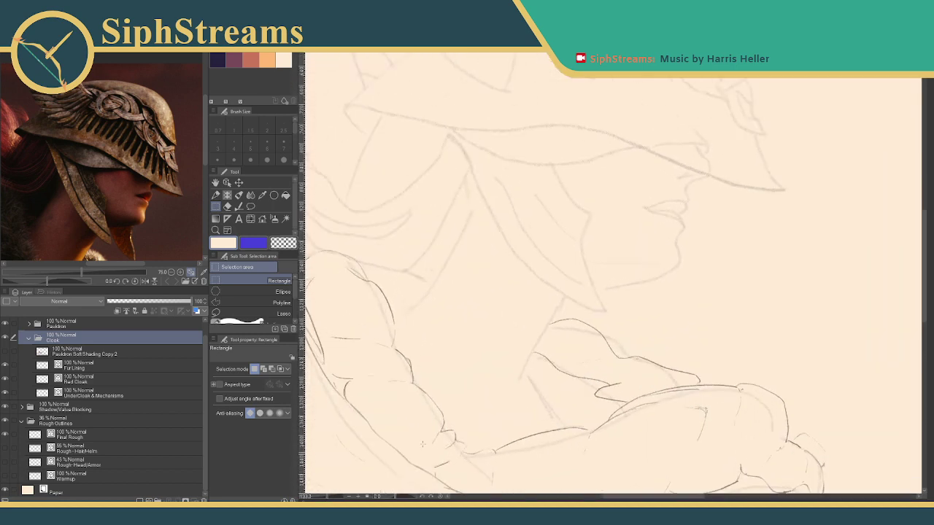
{"action": "mouse_move", "coordinate": [562, 389]}
{"action": "left_mouse_down"}
{"action": "mouse_move", "coordinate": [675, 205]}
{"action": "mouse_move", "coordinate": [611, 215]}
{"action": "left_mouse_up"}
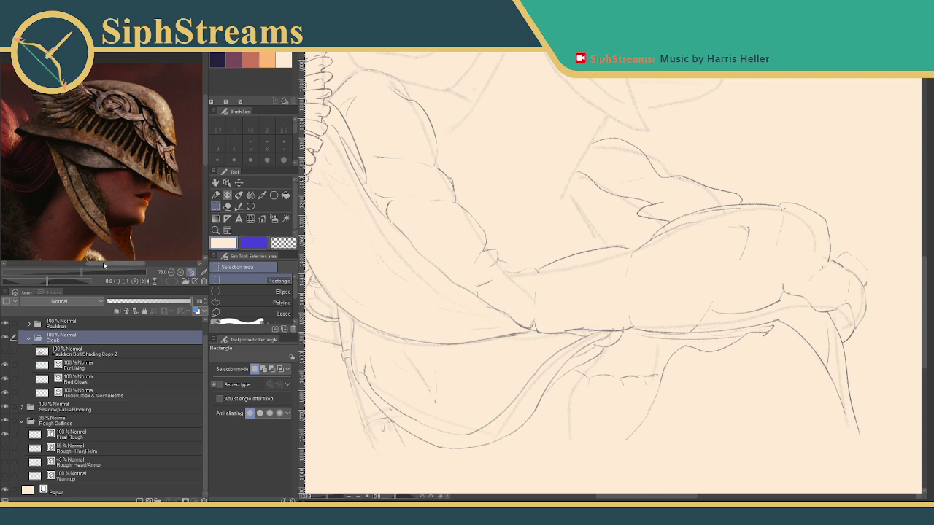
{"action": "mouse_move", "coordinate": [81, 272]}
{"action": "left_mouse_down"}
{"action": "mouse_move", "coordinate": [61, 274]}
{"action": "mouse_move", "coordinate": [71, 272]}
{"action": "left_mouse_up"}
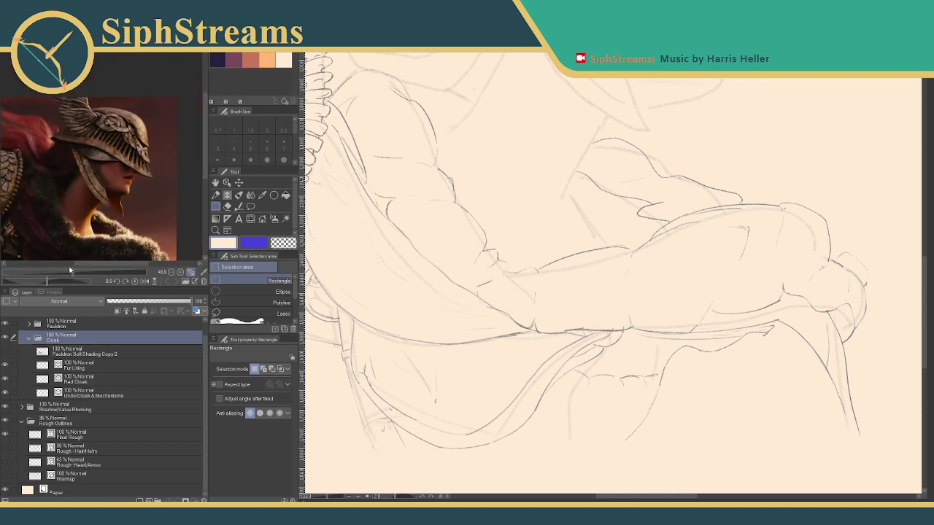
{"action": "left_click_drag", "start_coordinate": [73, 229], "coordinate": [103, 180]}
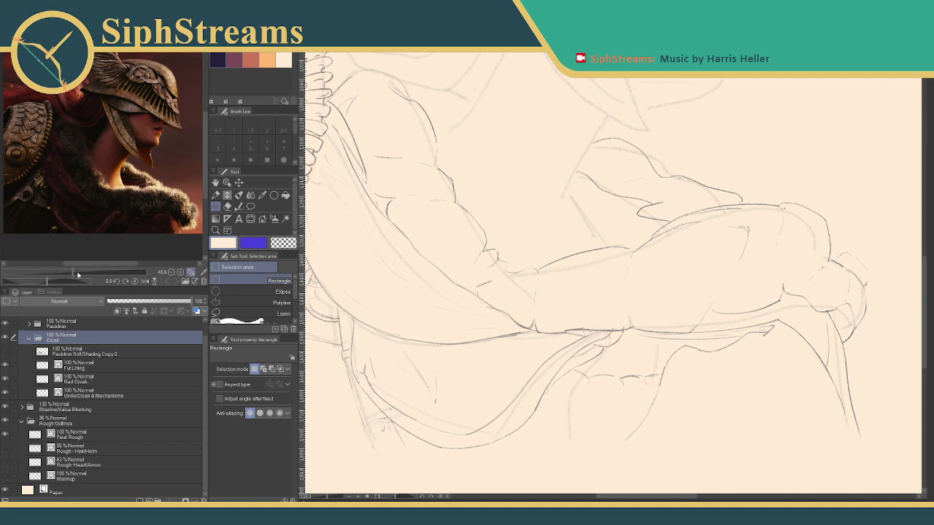
{"action": "left_click_drag", "start_coordinate": [75, 273], "coordinate": [84, 272]}
{"action": "left_click_drag", "start_coordinate": [133, 230], "coordinate": [65, 185]}
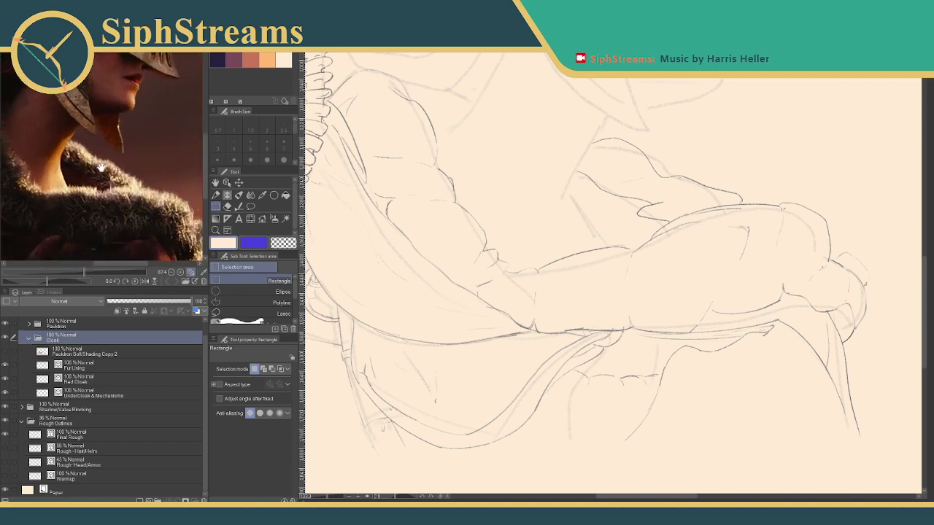
{"action": "left_click_drag", "start_coordinate": [159, 194], "coordinate": [198, 191]}
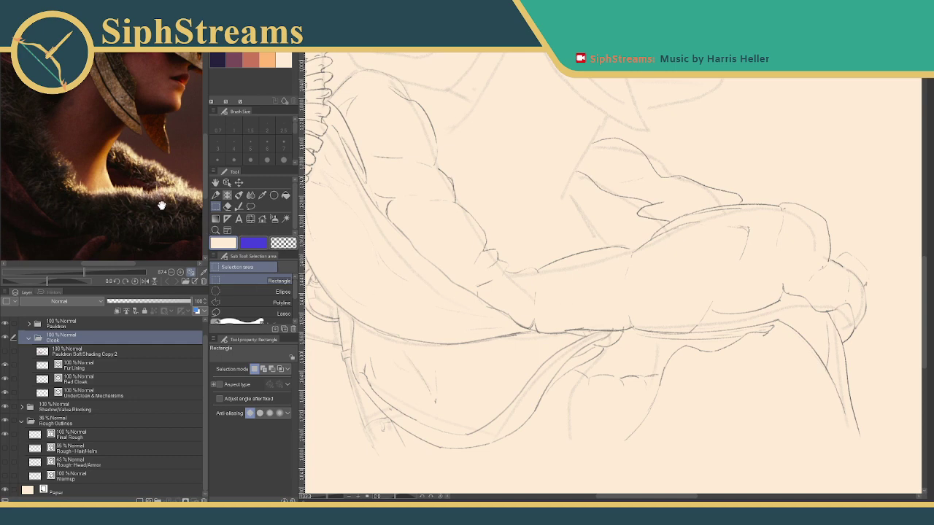
{"action": "mouse_move", "coordinate": [158, 202]}
{"action": "left_mouse_down"}
{"action": "mouse_move", "coordinate": [106, 203]}
{"action": "mouse_move", "coordinate": [104, 184]}
{"action": "left_mouse_up"}
{"action": "left_click_drag", "start_coordinate": [694, 284], "coordinate": [715, 262]}
{"action": "left_click", "coordinate": [624, 297]}
{"action": "left_click_drag", "start_coordinate": [465, 345], "coordinate": [527, 286]}
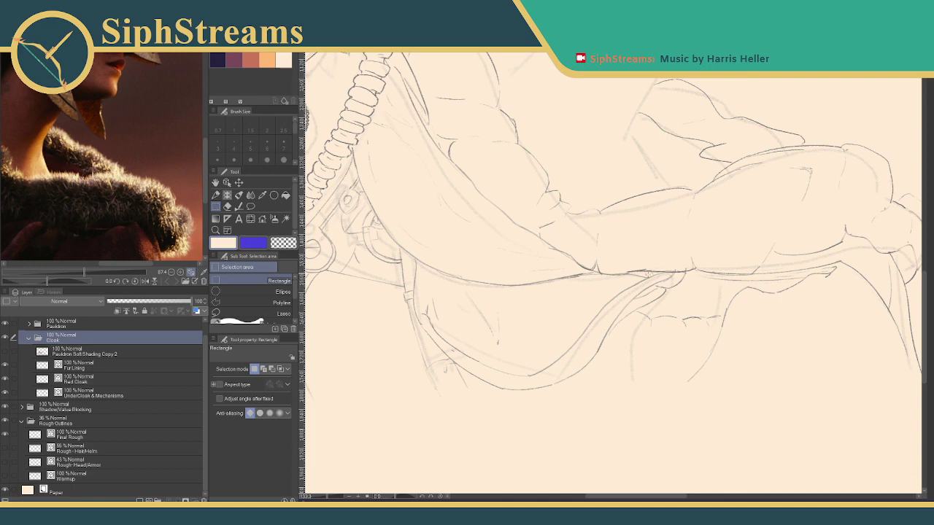
Examine the cloak folds and the mechanisms beneath the pauldron in the reference image and the sketch.
{"action": "left_click_drag", "start_coordinate": [112, 265], "coordinate": [76, 266]}
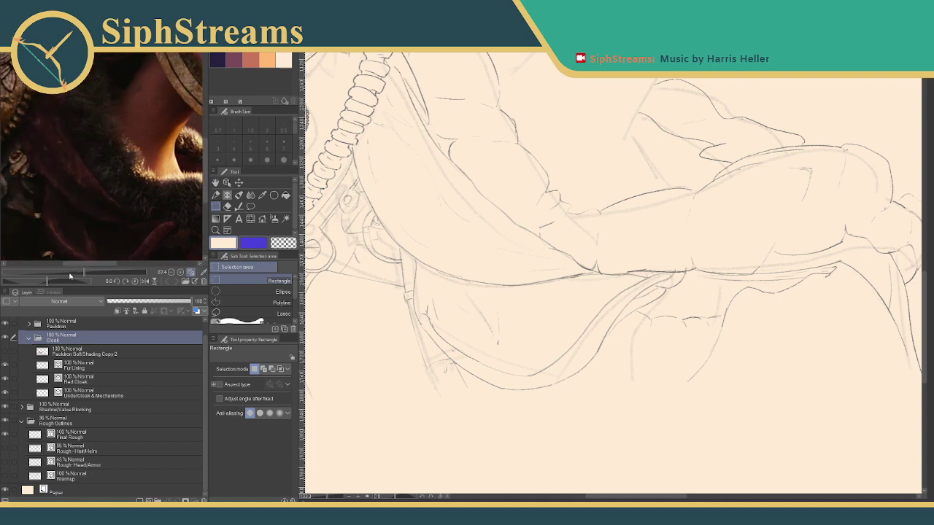
{"action": "left_click_drag", "start_coordinate": [129, 223], "coordinate": [62, 171]}
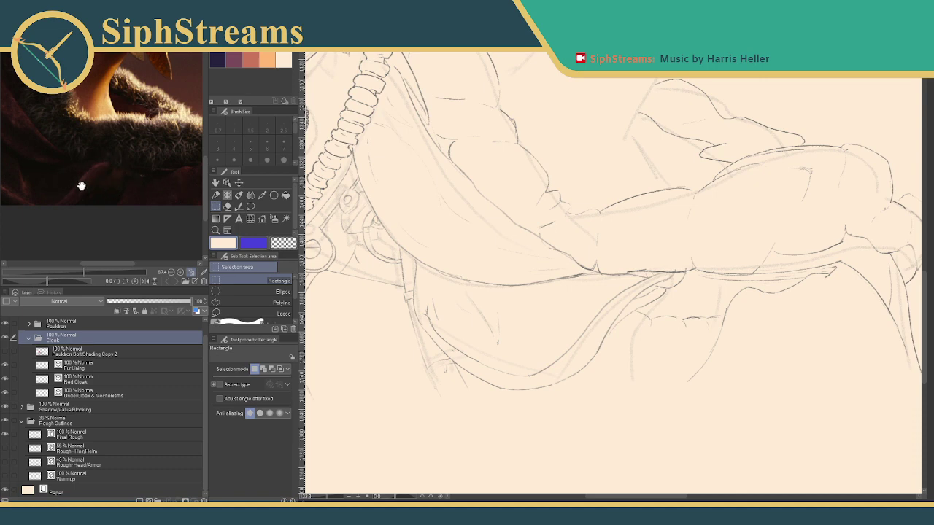
{"action": "left_click_drag", "start_coordinate": [79, 170], "coordinate": [291, 168]}
{"action": "left_click_drag", "start_coordinate": [161, 152], "coordinate": [57, 159]}
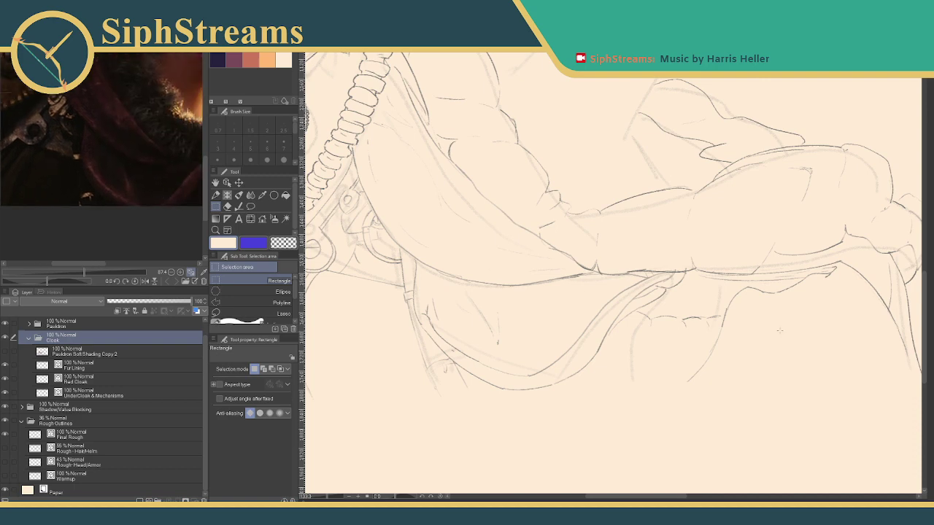
{"action": "left_click_drag", "start_coordinate": [446, 279], "coordinate": [521, 278]}
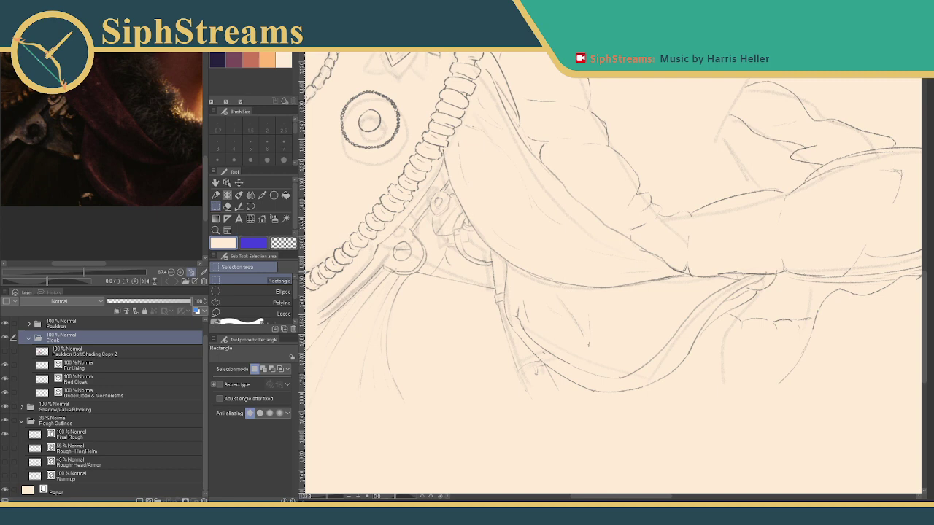
{"action": "left_click_drag", "start_coordinate": [54, 156], "coordinate": [118, 167]}
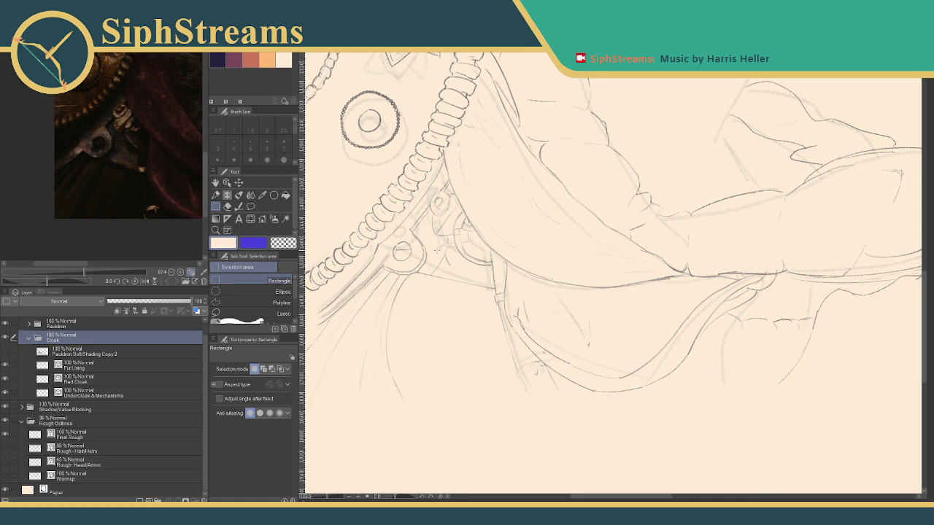
{"action": "mouse_move", "coordinate": [487, 189]}
{"action": "left_mouse_down"}
{"action": "mouse_move", "coordinate": [498, 215]}
{"action": "mouse_move", "coordinate": [634, 343]}
{"action": "left_mouse_up"}
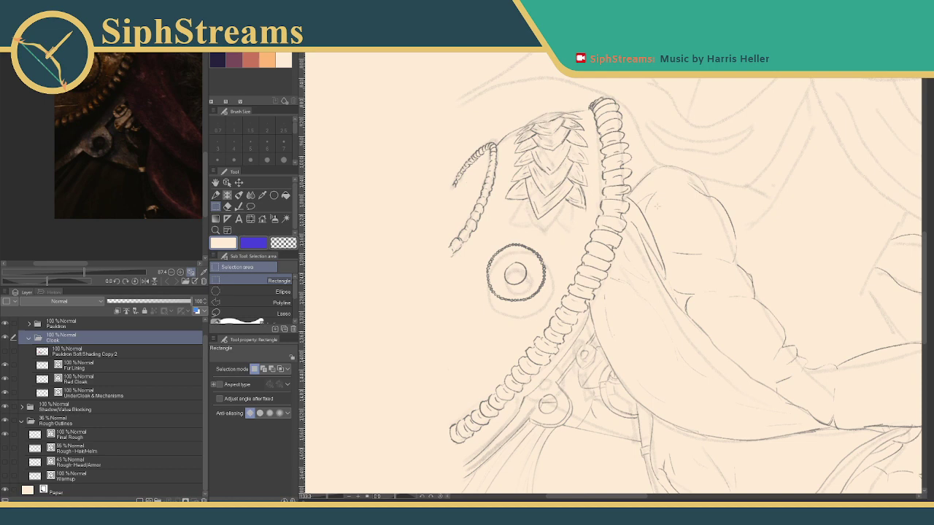
Study the helmet and face in the reference image against the rough helmet outlines on the canvas.
{"action": "left_click_drag", "start_coordinate": [658, 206], "coordinate": [349, 411]}
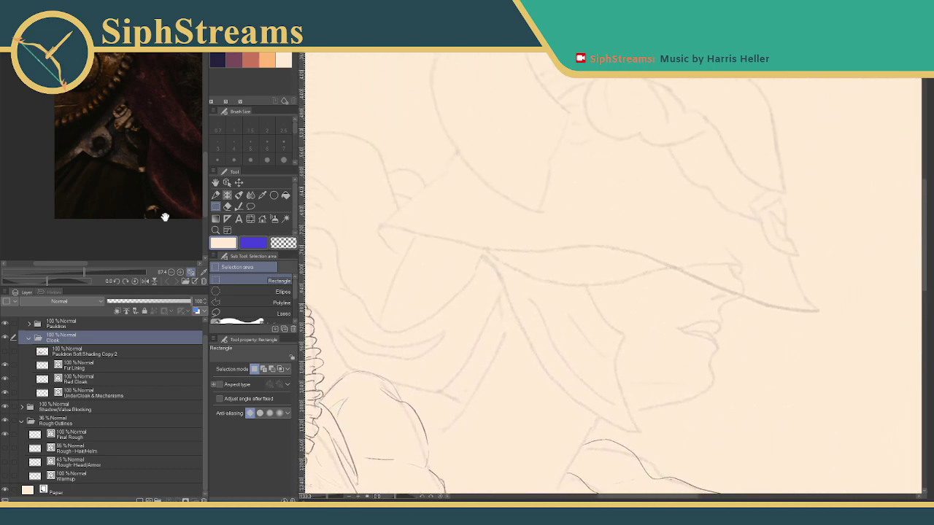
{"action": "left_click_drag", "start_coordinate": [125, 101], "coordinate": [25, 208]}
{"action": "left_click_drag", "start_coordinate": [151, 109], "coordinate": [72, 220]}
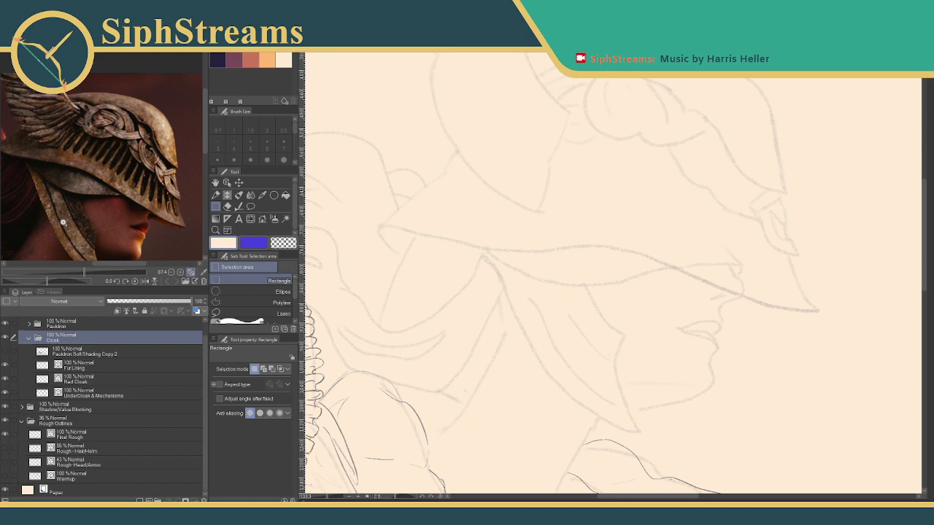
{"action": "left_click_drag", "start_coordinate": [491, 315], "coordinate": [577, 221]}
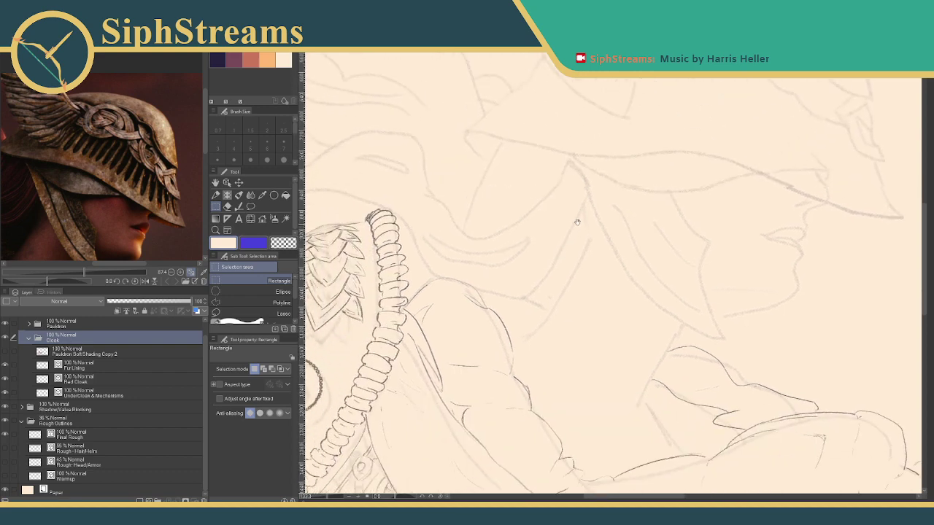
{"action": "mouse_move", "coordinate": [517, 342]}
{"action": "left_mouse_down"}
{"action": "mouse_move", "coordinate": [602, 267]}
{"action": "mouse_move", "coordinate": [583, 229]}
{"action": "left_mouse_up"}
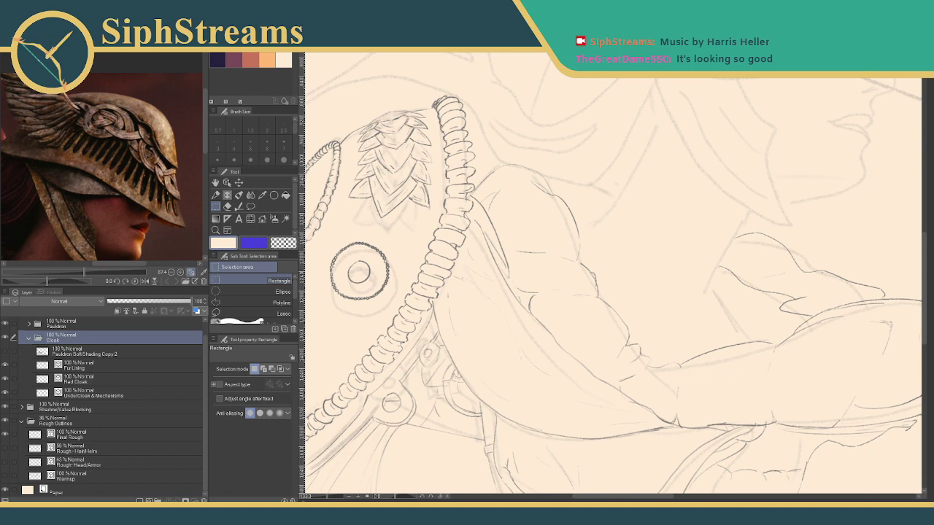
{"action": "scroll", "coordinate": [511, 237], "scroll_direction": "down", "scroll_amount": 5}
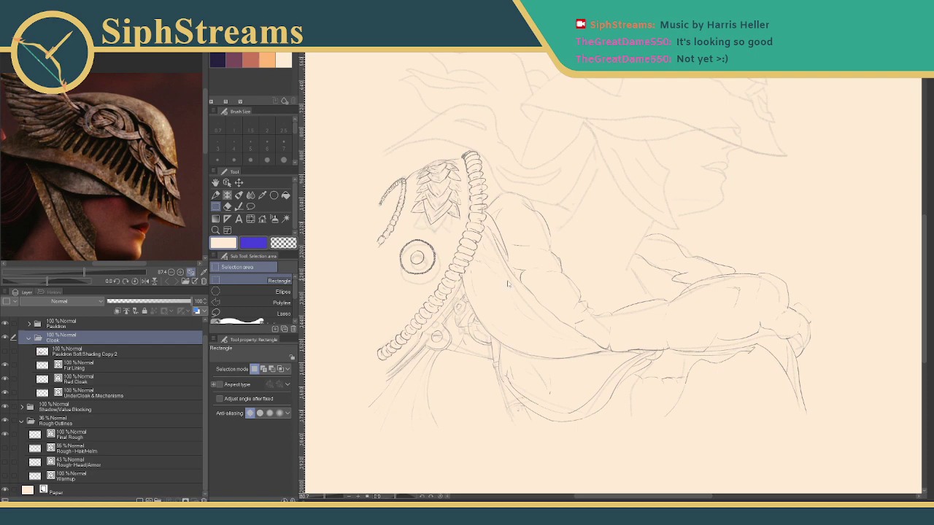
{"action": "mouse_move", "coordinate": [653, 251]}
{"action": "left_mouse_down"}
{"action": "mouse_move", "coordinate": [586, 320]}
{"action": "mouse_move", "coordinate": [596, 415]}
{"action": "left_mouse_up"}
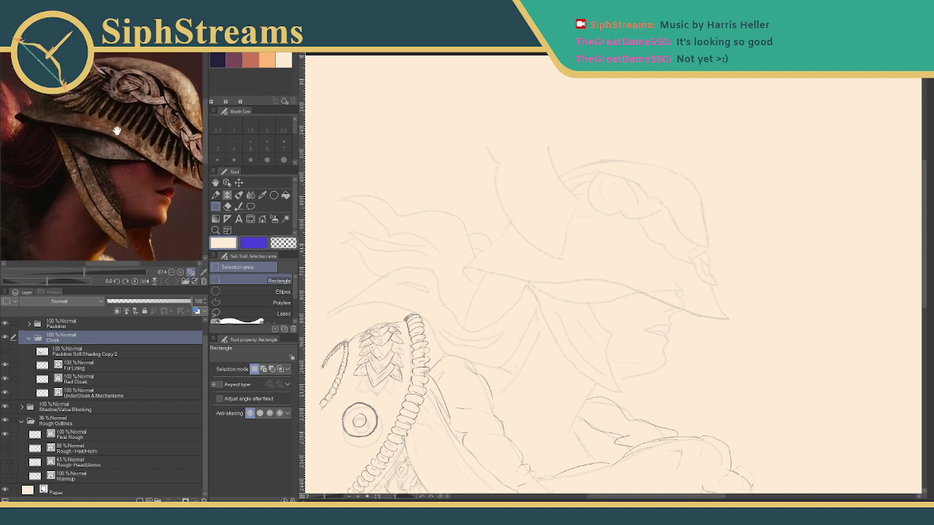
{"action": "left_click_drag", "start_coordinate": [715, 339], "coordinate": [708, 303]}
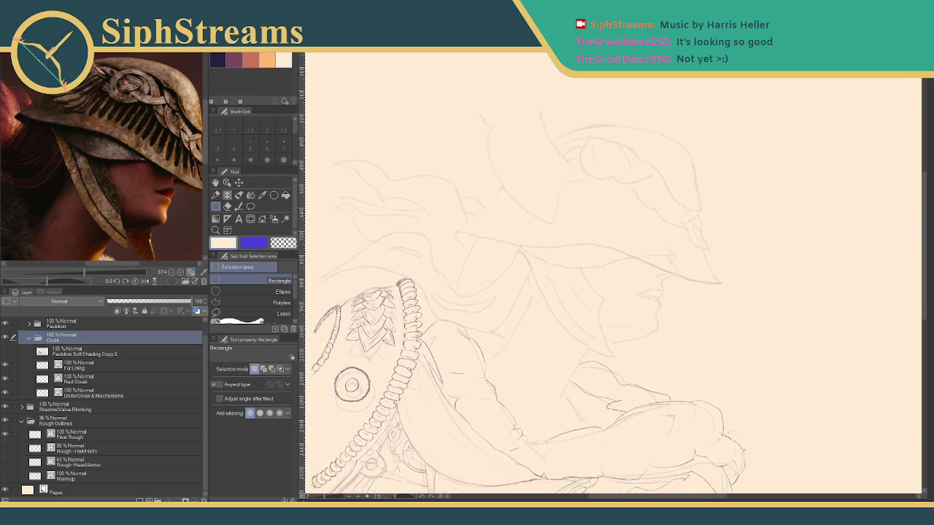
{"action": "left_click_drag", "start_coordinate": [323, 498], "coordinate": [226, 524]}
{"action": "left_click_drag", "start_coordinate": [544, 316], "coordinate": [564, 339]}
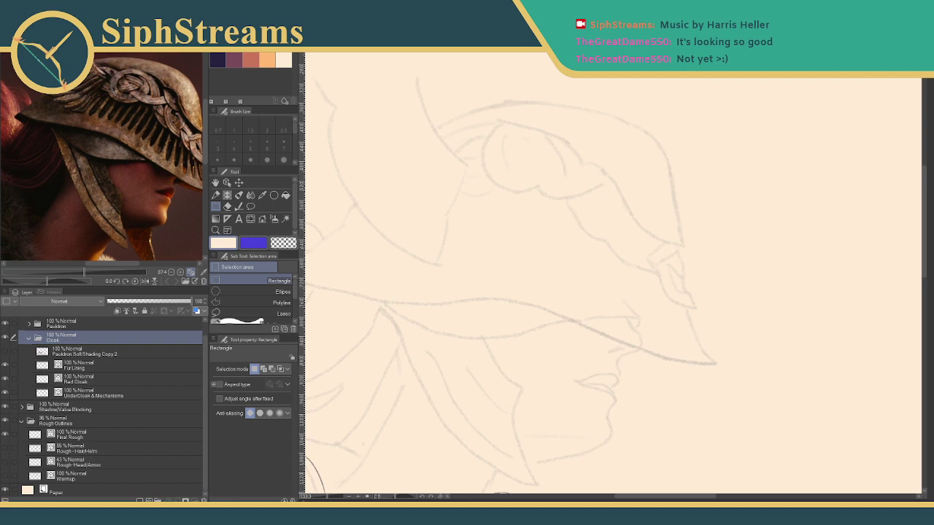
Check the working area mapping in the Huion pen tablet settings, close them and return to the drawing.
{"action": "left_click", "coordinate": [381, 144]}
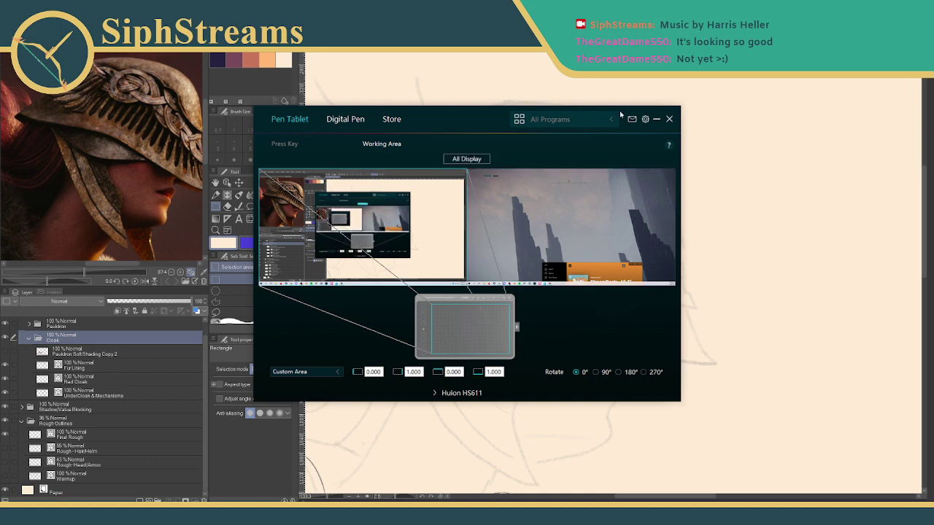
{"action": "left_click", "coordinate": [669, 119]}
{"action": "left_click_drag", "start_coordinate": [539, 185], "coordinate": [527, 309]}
{"action": "left_click", "coordinate": [453, 322]}
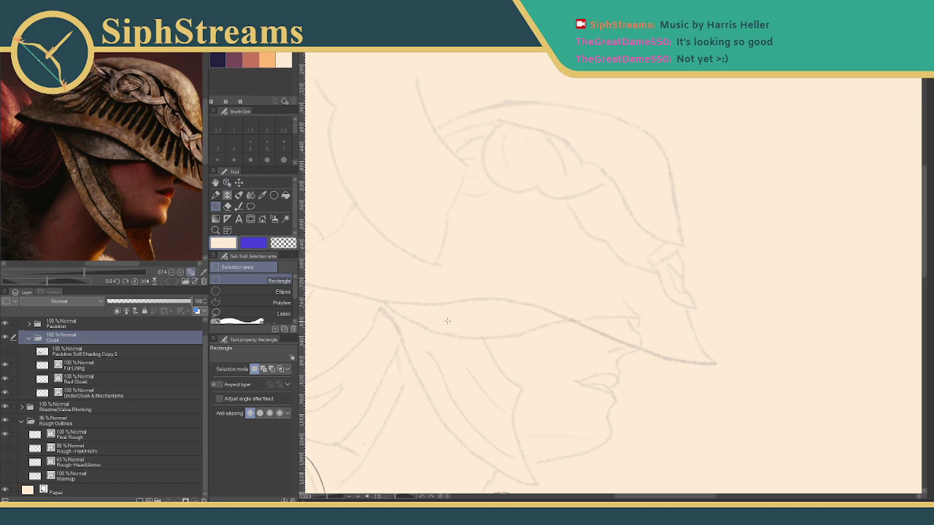
Activate the Mechanical pencil, collapse the Cloak folder and add a new layer at the top of the Fine Detail Outline folder.
{"action": "left_click", "coordinate": [215, 196]}
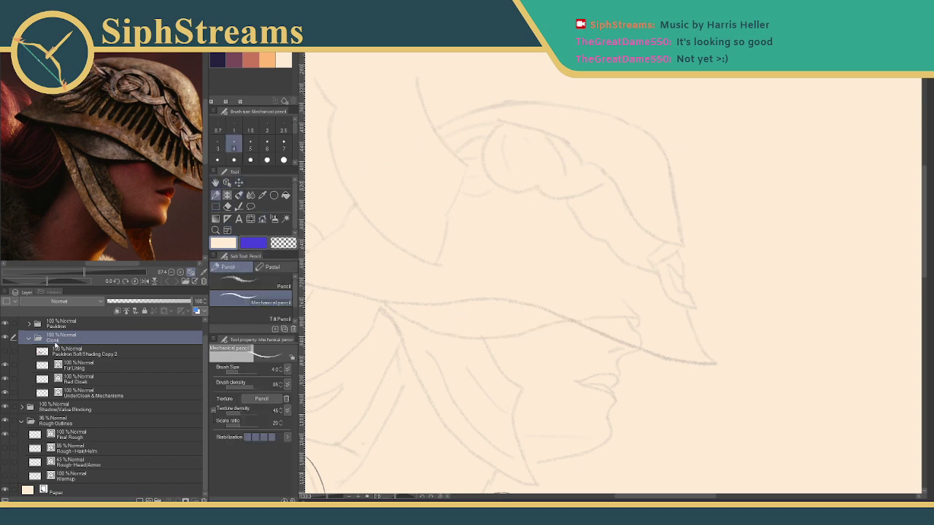
{"action": "scroll", "coordinate": [201, 375], "scroll_direction": "up", "scroll_amount": 2}
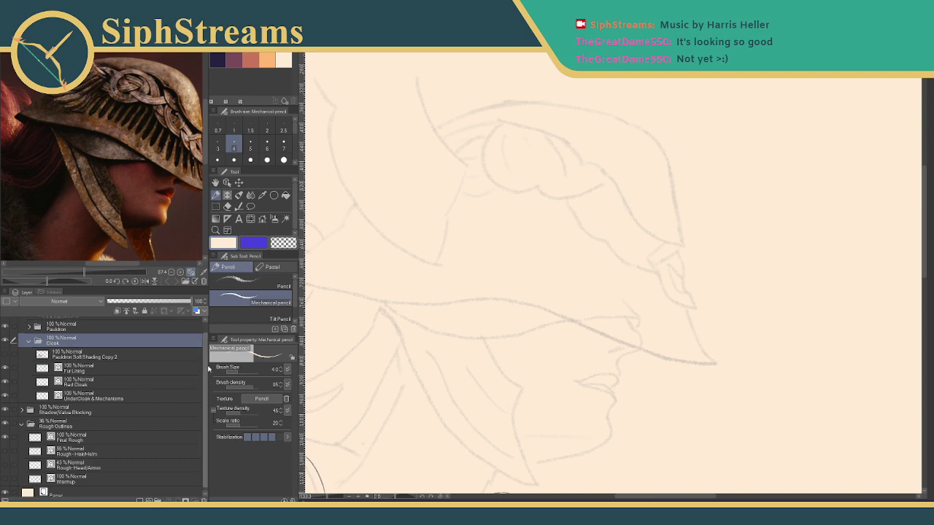
{"action": "left_click", "coordinate": [28, 352]}
{"action": "left_click", "coordinate": [34, 340]}
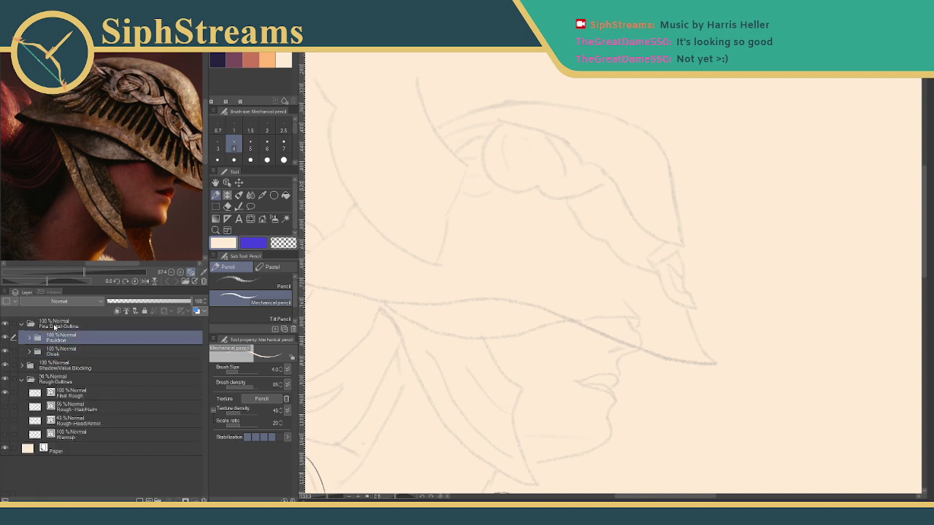
{"action": "left_click", "coordinate": [56, 326]}
{"action": "left_click", "coordinate": [149, 500]}
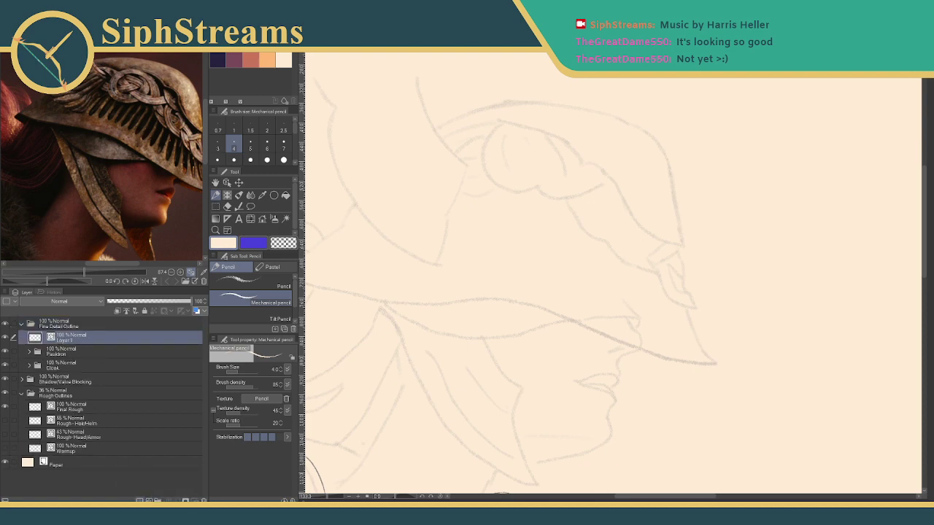
Create a layer folder named Helm inside the Fine Detail Outline folder.
{"action": "left_click", "coordinate": [158, 501]}
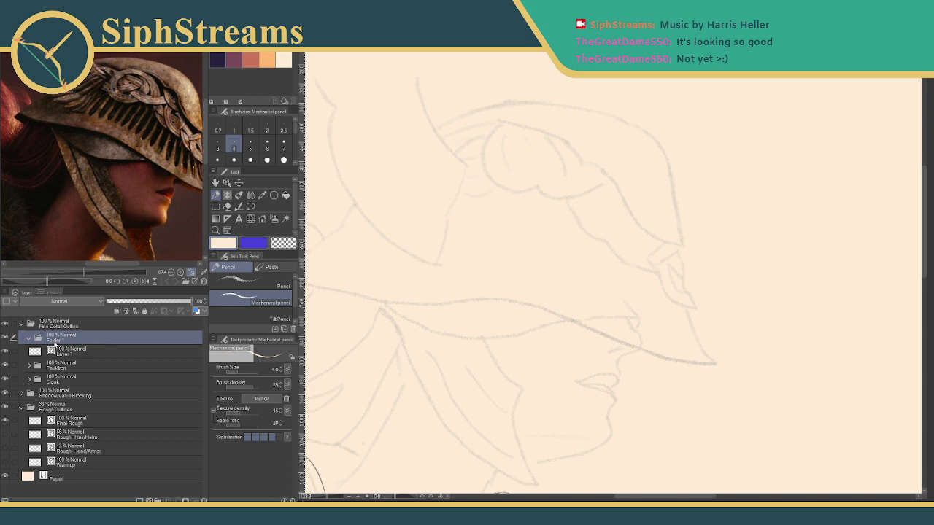
{"action": "double_click", "coordinate": [61, 340]}
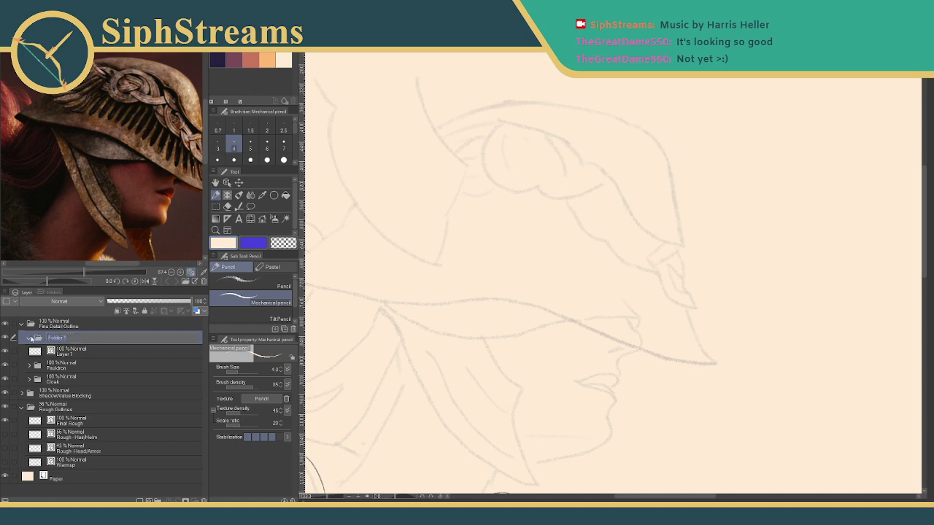
{"action": "type", "text": "Helm"}
{"action": "key", "text": "Return"}
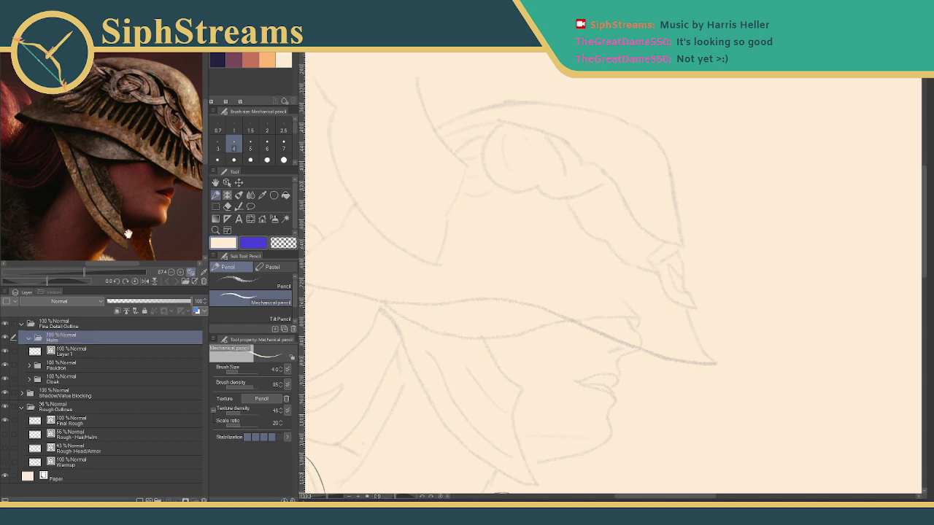
Move the new empty layer into the Helm folder and rename it Fins.
{"action": "left_click", "coordinate": [60, 353]}
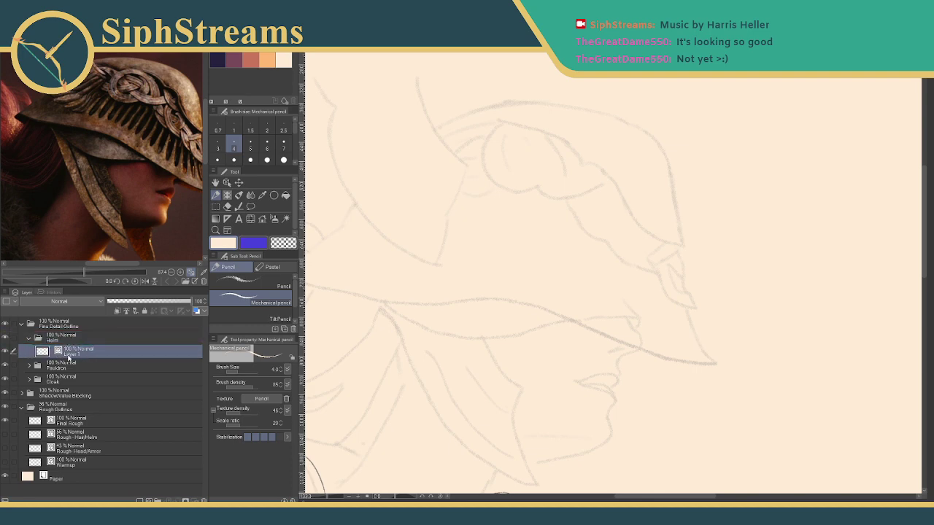
{"action": "double_click", "coordinate": [70, 353]}
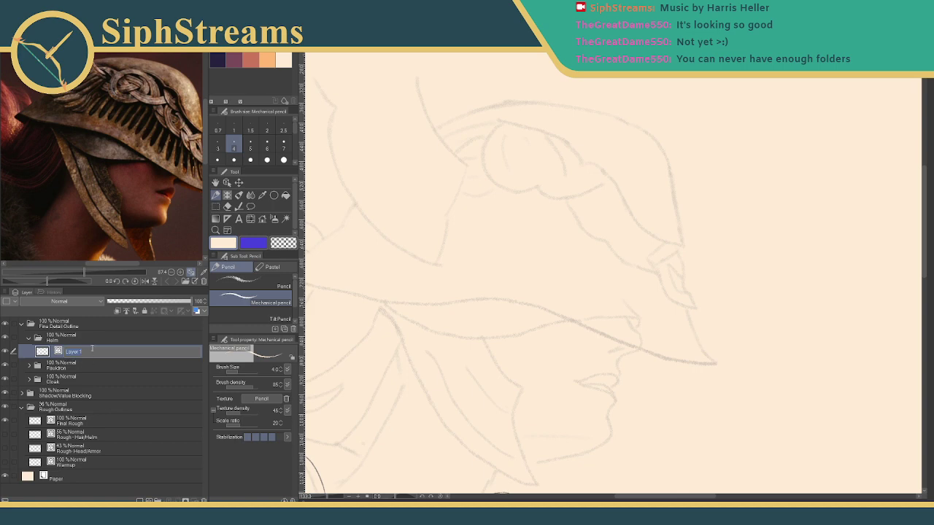
{"action": "type", "text": "Fine"}
{"action": "key", "text": "Return"}
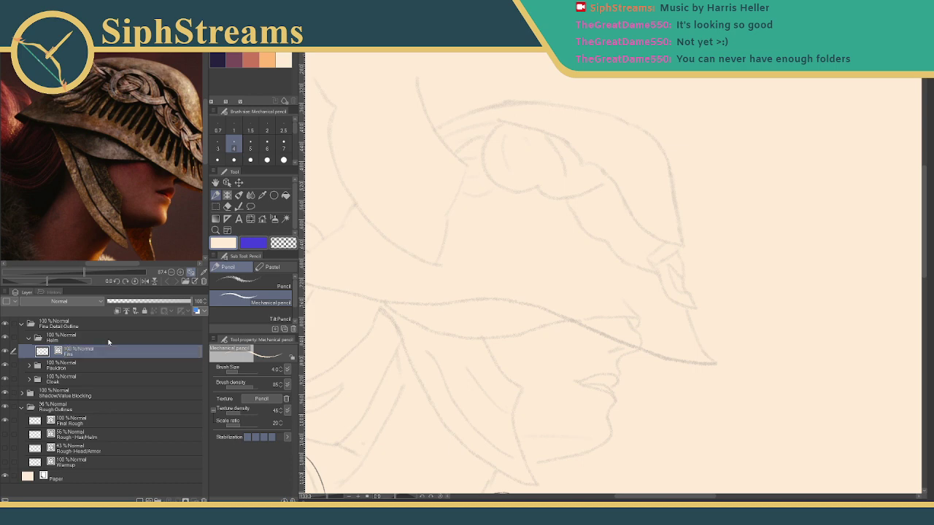
{"action": "scroll", "coordinate": [419, 252], "scroll_direction": "down", "scroll_amount": 4}
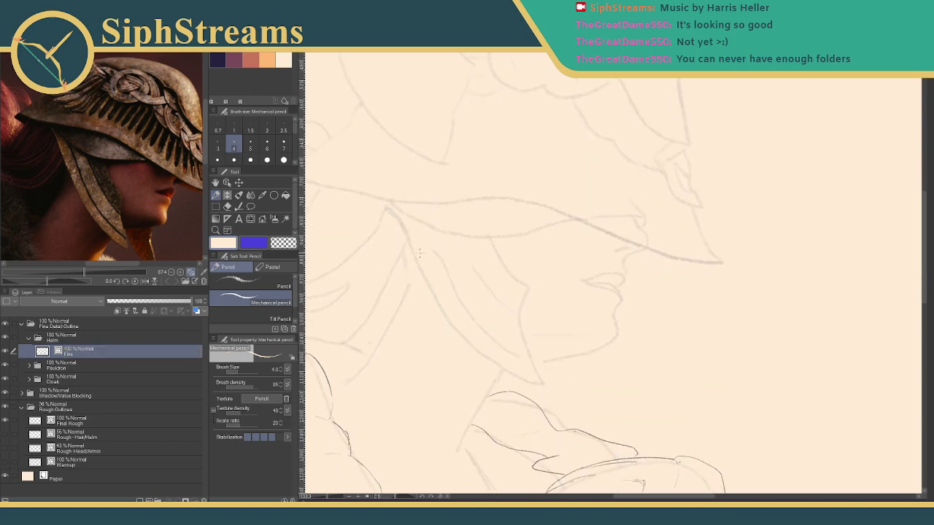
Set the main drawing colour to the neutral grey 686868.
{"action": "left_click_drag", "start_coordinate": [328, 499], "coordinate": [330, 500]}
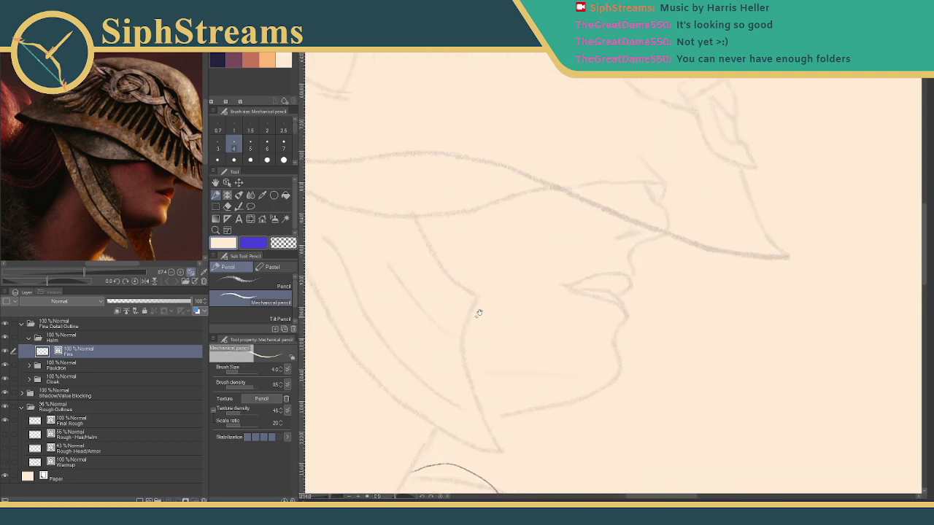
{"action": "left_click_drag", "start_coordinate": [478, 313], "coordinate": [544, 303]}
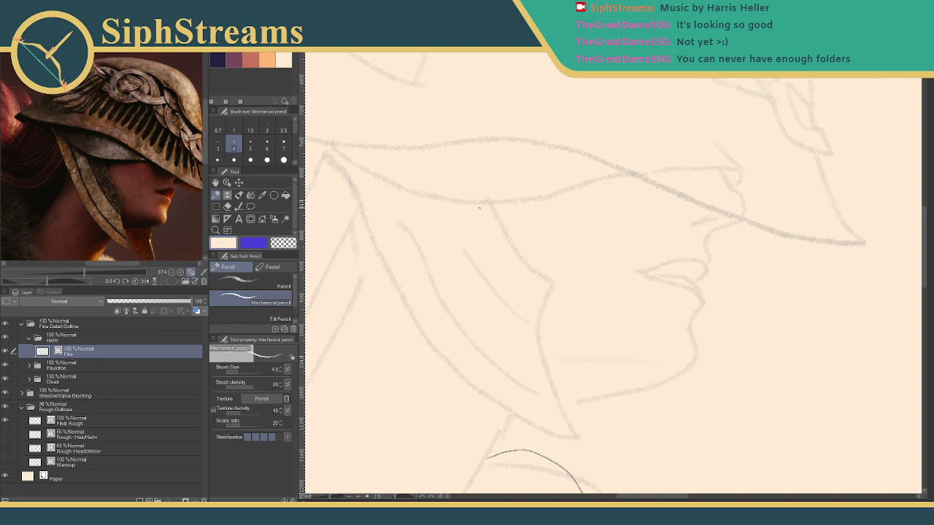
{"action": "mouse_move", "coordinate": [490, 209]}
{"action": "left_mouse_down"}
{"action": "mouse_move", "coordinate": [596, 114]}
{"action": "mouse_move", "coordinate": [571, 125]}
{"action": "mouse_move", "coordinate": [555, 118]}
{"action": "left_mouse_up"}
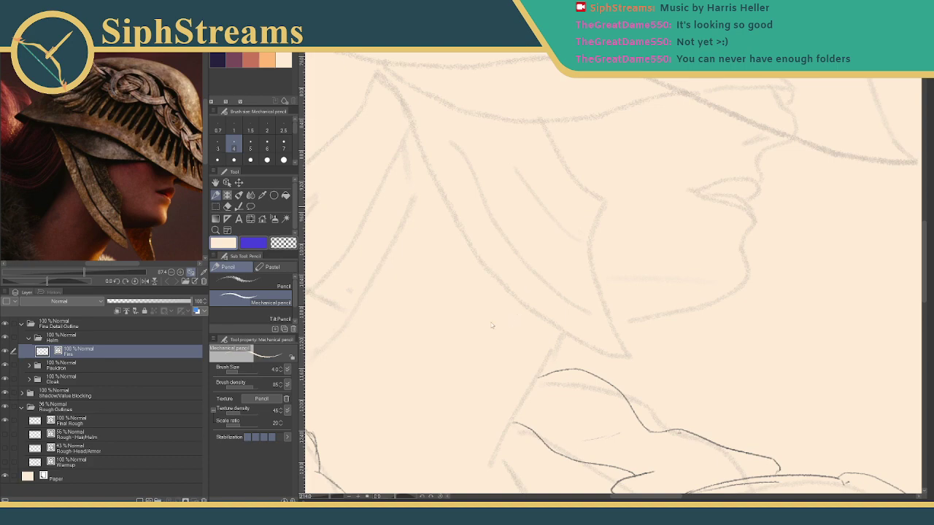
{"action": "left_click_drag", "start_coordinate": [330, 497], "coordinate": [328, 499]}
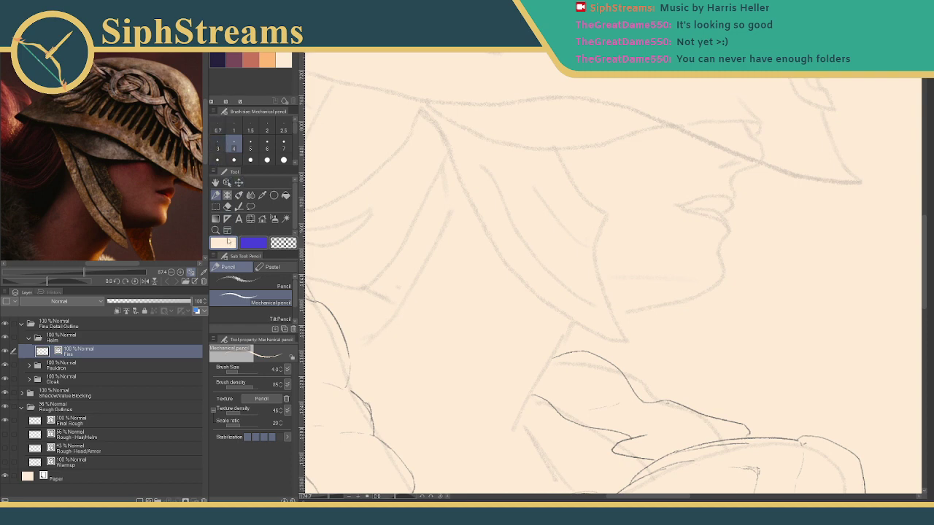
{"action": "left_click", "coordinate": [227, 243]}
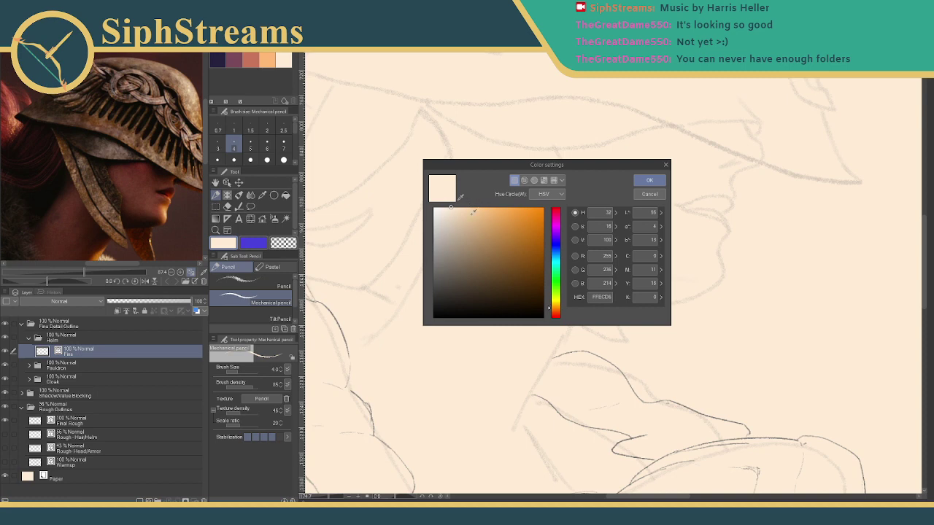
{"action": "left_click", "coordinate": [447, 214]}
{"action": "left_click_drag", "start_coordinate": [447, 213], "coordinate": [433, 262]}
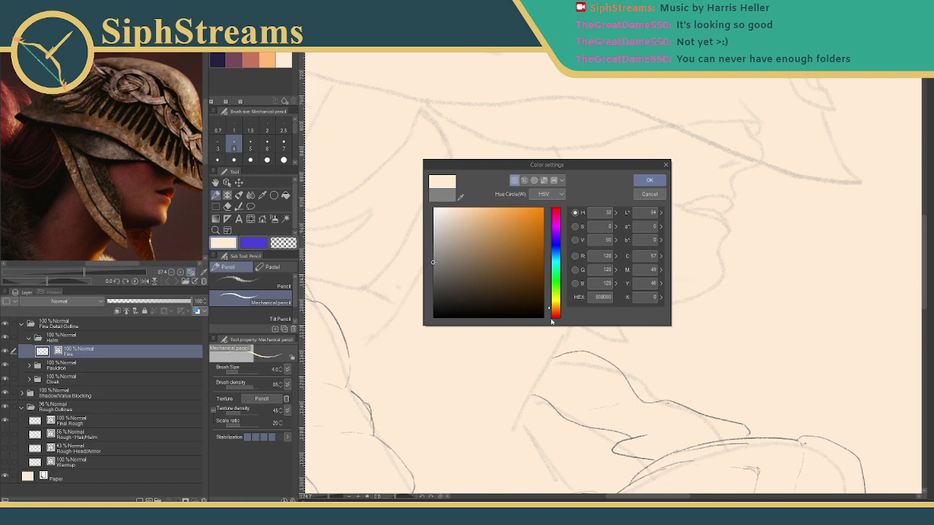
{"action": "left_click", "coordinate": [598, 297]}
{"action": "double_click", "coordinate": [597, 296]}
{"action": "type", "text": "686868"}
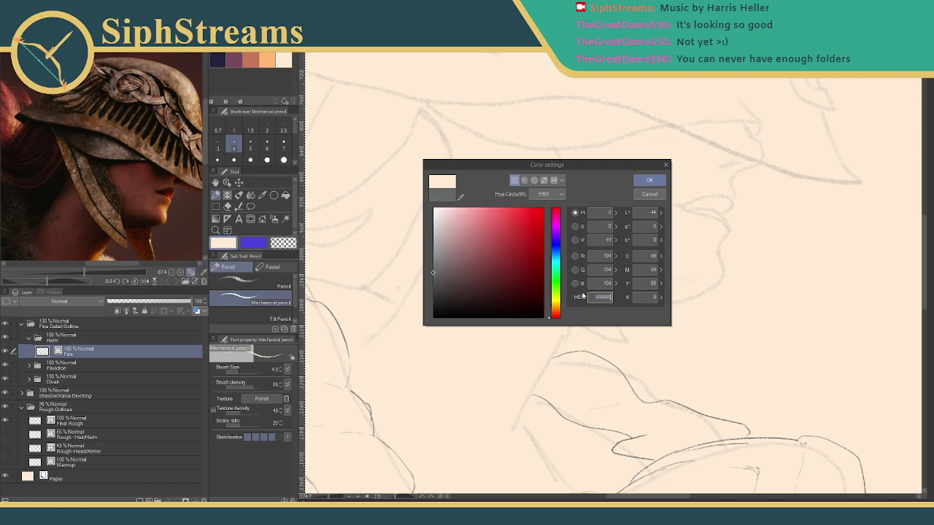
{"action": "key", "text": "Return"}
{"action": "mouse_move", "coordinate": [434, 248]}
{"action": "left_mouse_down"}
{"action": "mouse_move", "coordinate": [457, 256]}
{"action": "mouse_move", "coordinate": [483, 307]}
{"action": "mouse_move", "coordinate": [549, 299]}
{"action": "left_mouse_up"}
{"action": "key", "text": "ctrl+z"}
{"action": "key", "text": "ctrl+z"}
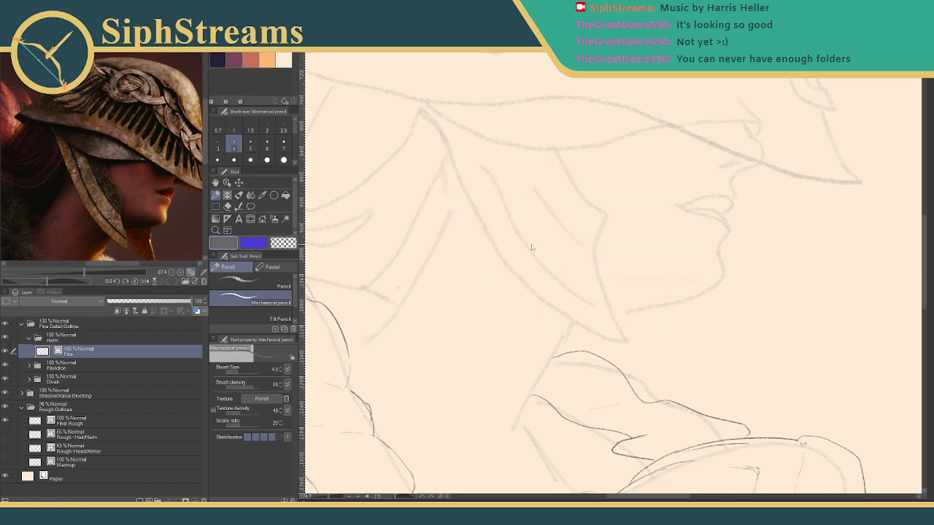
{"action": "left_click_drag", "start_coordinate": [555, 185], "coordinate": [518, 227]}
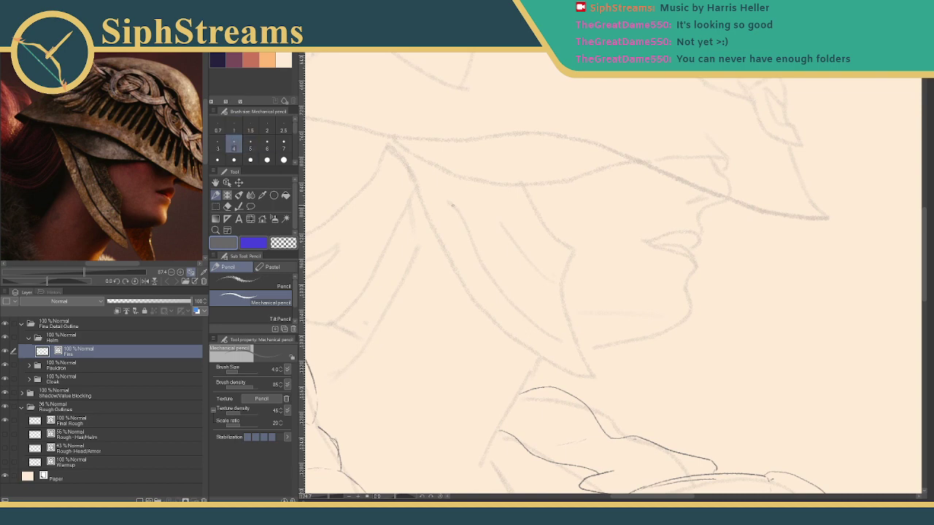
{"action": "mouse_move", "coordinate": [515, 186]}
{"action": "left_mouse_down"}
{"action": "mouse_move", "coordinate": [530, 234]}
{"action": "mouse_move", "coordinate": [558, 251]}
{"action": "left_mouse_up"}
{"action": "key", "text": "ctrl+z"}
{"action": "key", "text": "ctrl+z"}
Draw the back edge of the helmet's cheek fin, from the brim's rear corner in a long curve towards the fin's lower tip.
{"action": "mouse_move", "coordinate": [387, 144]}
{"action": "left_mouse_down"}
{"action": "mouse_move", "coordinate": [407, 167]}
{"action": "mouse_move", "coordinate": [420, 212]}
{"action": "left_mouse_up"}
{"action": "left_click_drag", "start_coordinate": [516, 240], "coordinate": [501, 257]}
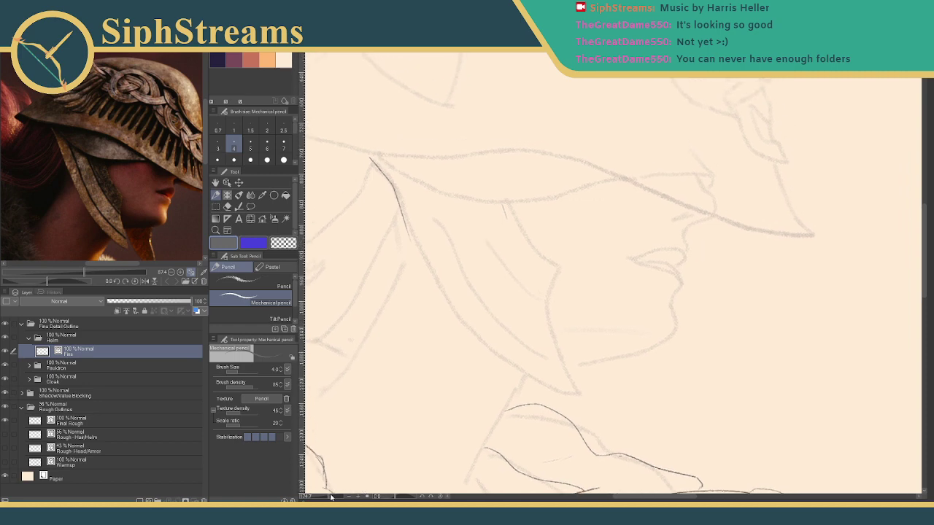
{"action": "scroll", "coordinate": [431, 328], "scroll_direction": "up", "scroll_amount": 3}
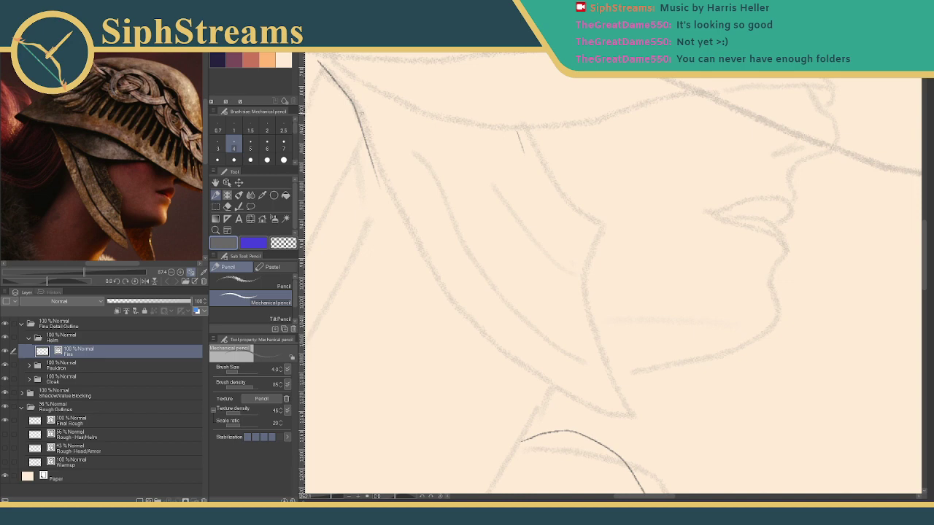
{"action": "mouse_move", "coordinate": [358, 117]}
{"action": "left_mouse_down"}
{"action": "mouse_move", "coordinate": [396, 219]}
{"action": "mouse_move", "coordinate": [538, 370]}
{"action": "mouse_move", "coordinate": [602, 399]}
{"action": "left_mouse_up"}
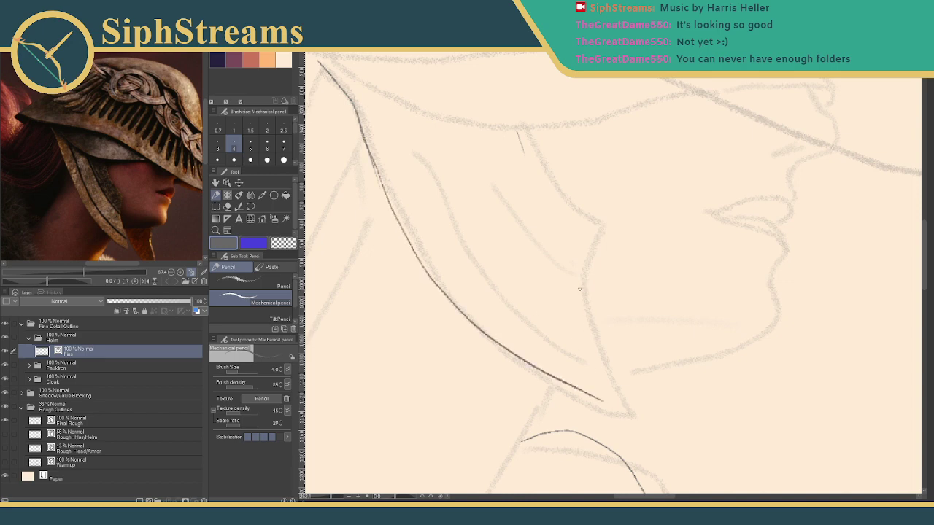
Draw the front edge of the cheek fin with its angular notch below the brim, and extend the back edge to meet it at the tip.
{"action": "left_click_drag", "start_coordinate": [583, 281], "coordinate": [600, 397]}
{"action": "key", "text": "ctrl+z"}
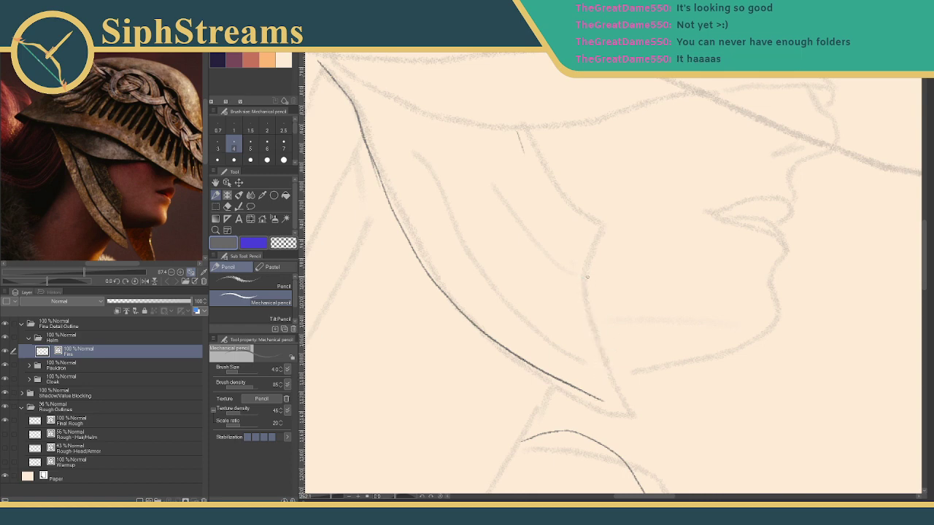
{"action": "left_click_drag", "start_coordinate": [584, 280], "coordinate": [620, 416]}
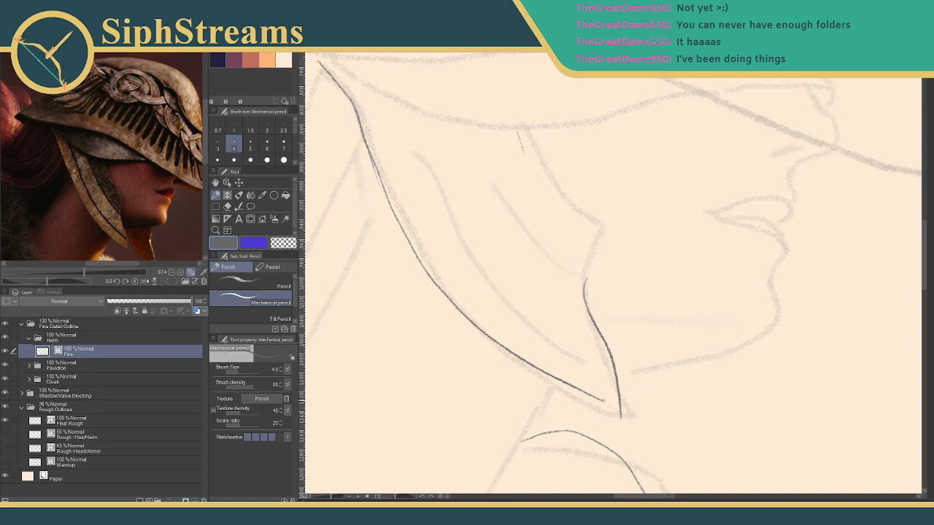
{"action": "left_click_drag", "start_coordinate": [603, 399], "coordinate": [635, 413]}
{"action": "mouse_move", "coordinate": [584, 278]}
{"action": "left_mouse_down"}
{"action": "mouse_move", "coordinate": [595, 245]}
{"action": "mouse_move", "coordinate": [539, 192]}
{"action": "mouse_move", "coordinate": [516, 134]}
{"action": "left_mouse_up"}
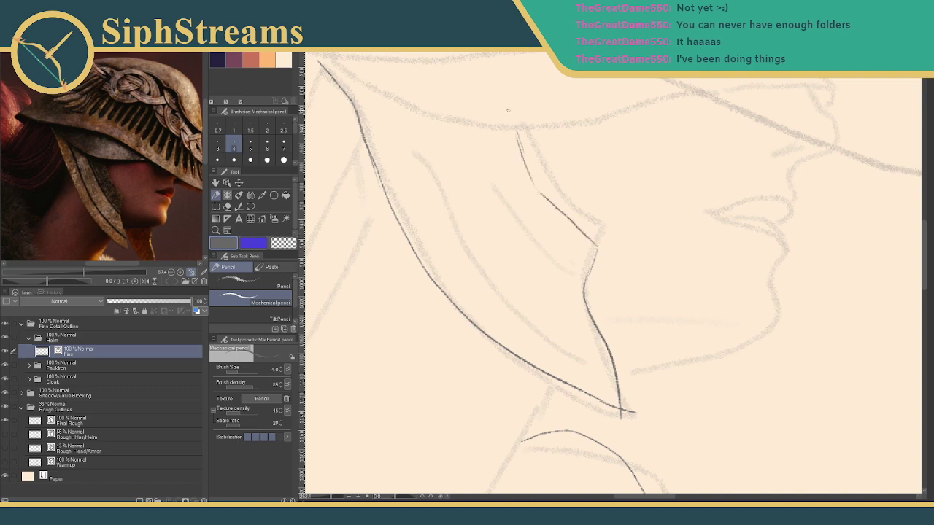
Draw a curved inner line from below the brim to the front edge's lower bend, and shift it slightly towards the back edge.
{"action": "left_click_drag", "start_coordinate": [509, 235], "coordinate": [508, 267]}
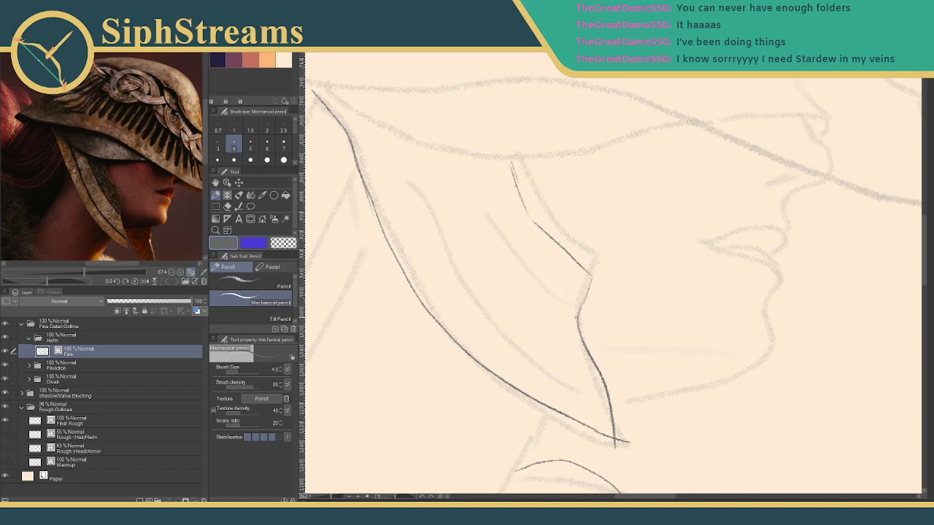
{"action": "mouse_move", "coordinate": [577, 316]}
{"action": "left_mouse_down"}
{"action": "mouse_move", "coordinate": [471, 162]}
{"action": "mouse_move", "coordinate": [581, 317]}
{"action": "left_mouse_up"}
{"action": "key", "text": "ctrl+z"}
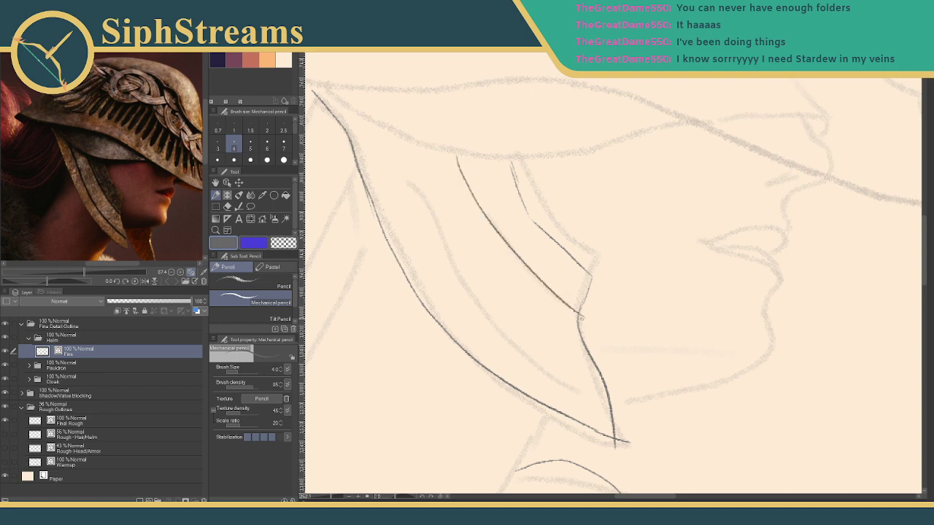
{"action": "left_click", "coordinate": [510, 256], "text": "ctrl"}
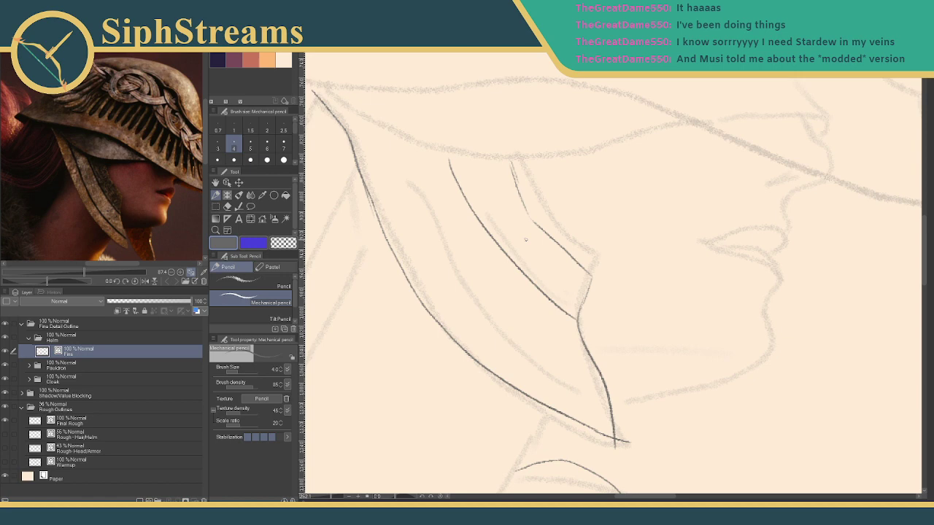
Draw a longer inner line following the cheek fin's back edge, and nudge it slightly towards the fin's lower tip.
{"action": "mouse_move", "coordinate": [394, 137]}
{"action": "left_mouse_down"}
{"action": "mouse_move", "coordinate": [427, 233]}
{"action": "mouse_move", "coordinate": [563, 381]}
{"action": "left_mouse_up"}
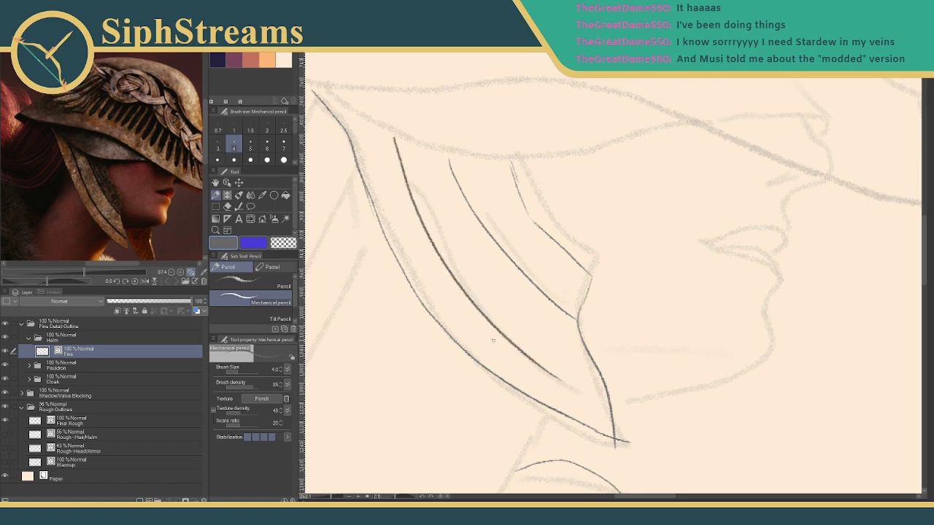
{"action": "left_click", "coordinate": [533, 363], "text": "ctrl"}
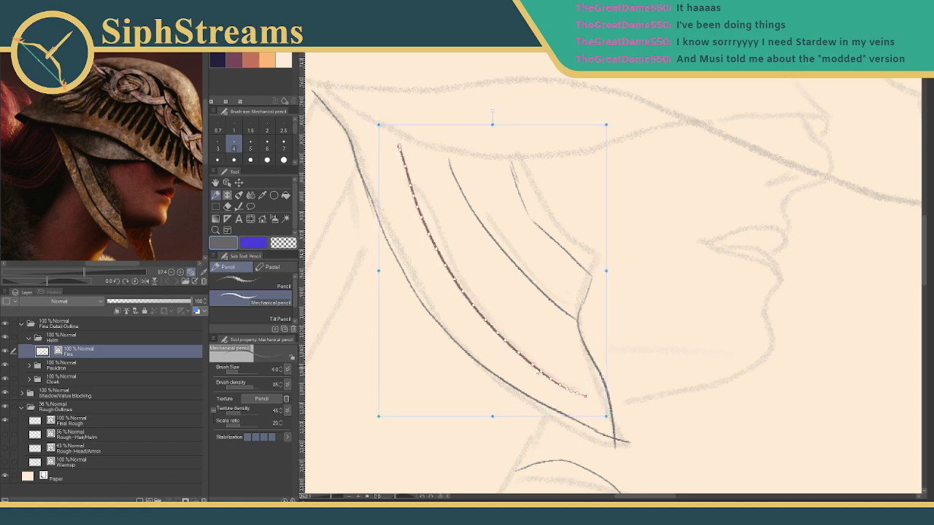
{"action": "key", "text": "ctrl+d"}
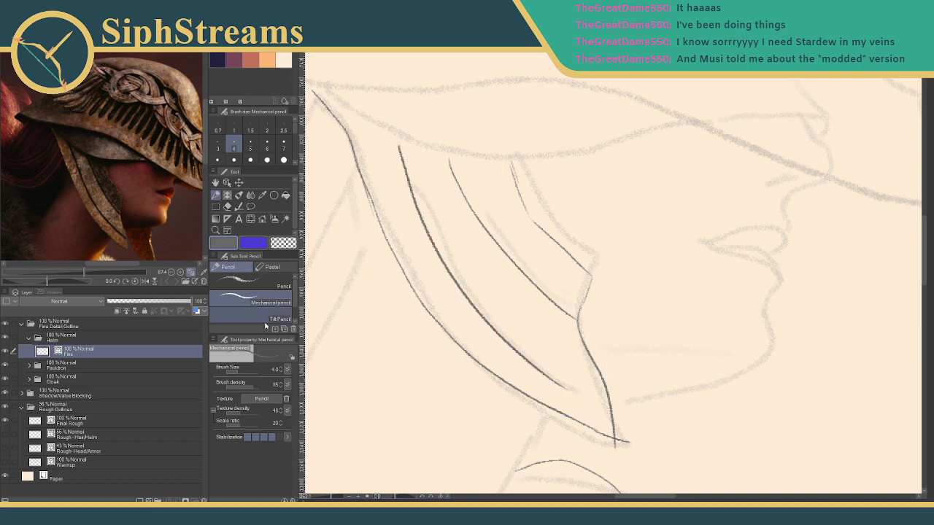
Switch to the Pinch vector line correction tool and set its effect range to 134.
{"action": "left_click", "coordinate": [238, 207]}
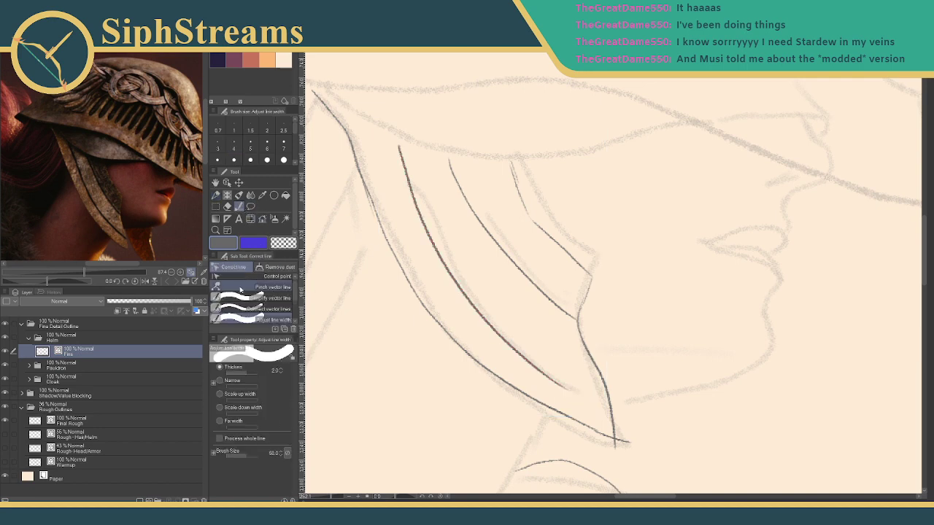
{"action": "left_click", "coordinate": [276, 287]}
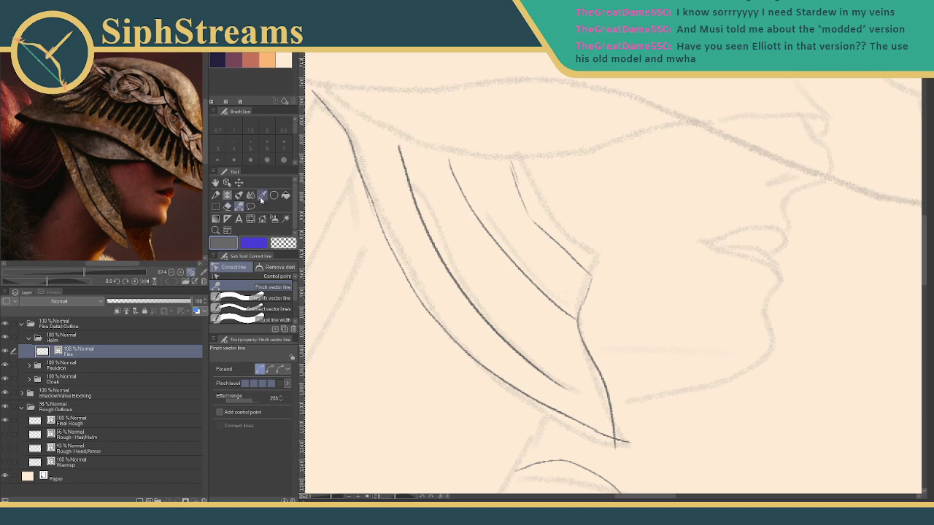
{"action": "left_click_drag", "start_coordinate": [296, 130], "coordinate": [295, 153]}
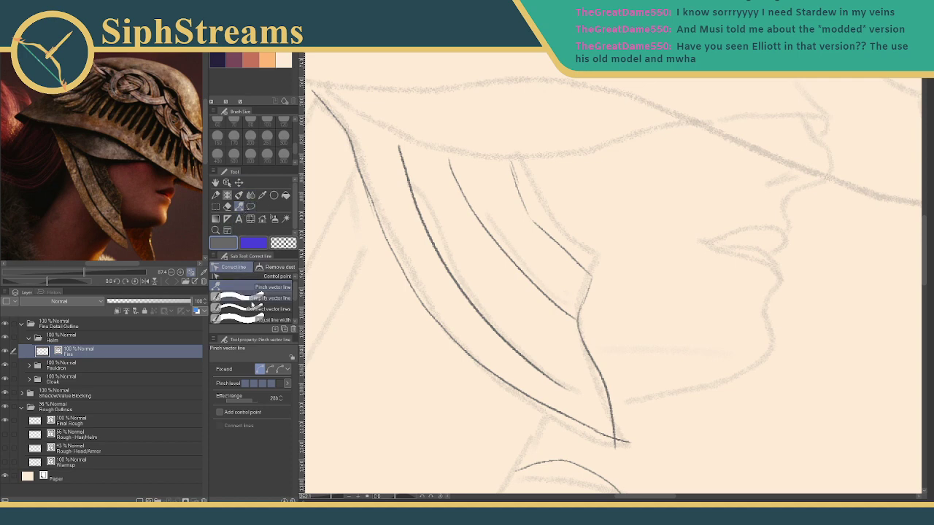
{"action": "left_click_drag", "start_coordinate": [253, 401], "coordinate": [250, 400]}
Try to bend the upper part of the long inner fin line with Pinch vector line, and undo the distortions.
{"action": "left_click_drag", "start_coordinate": [439, 249], "coordinate": [432, 229]}
{"action": "left_click_drag", "start_coordinate": [414, 189], "coordinate": [409, 173]}
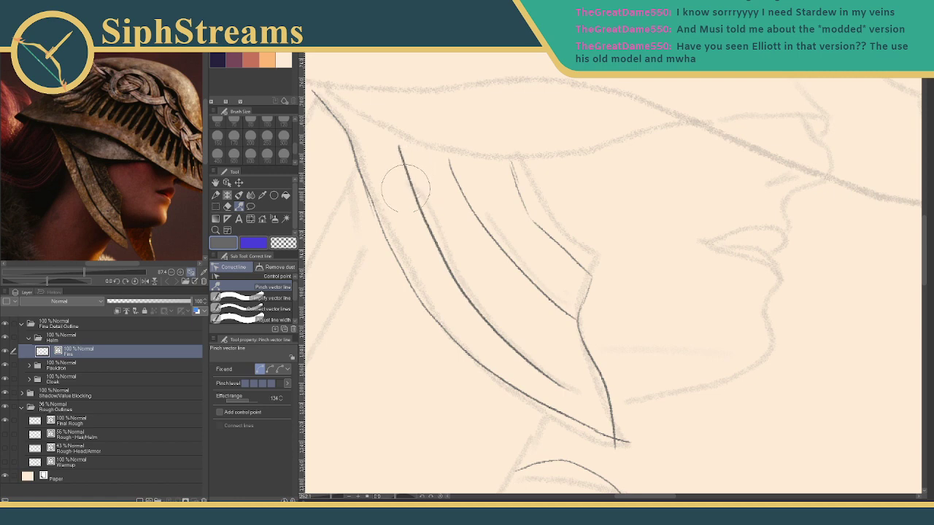
{"action": "mouse_move", "coordinate": [458, 280]}
{"action": "left_mouse_down"}
{"action": "mouse_move", "coordinate": [414, 213]}
{"action": "mouse_move", "coordinate": [430, 242]}
{"action": "mouse_move", "coordinate": [394, 157]}
{"action": "left_mouse_up"}
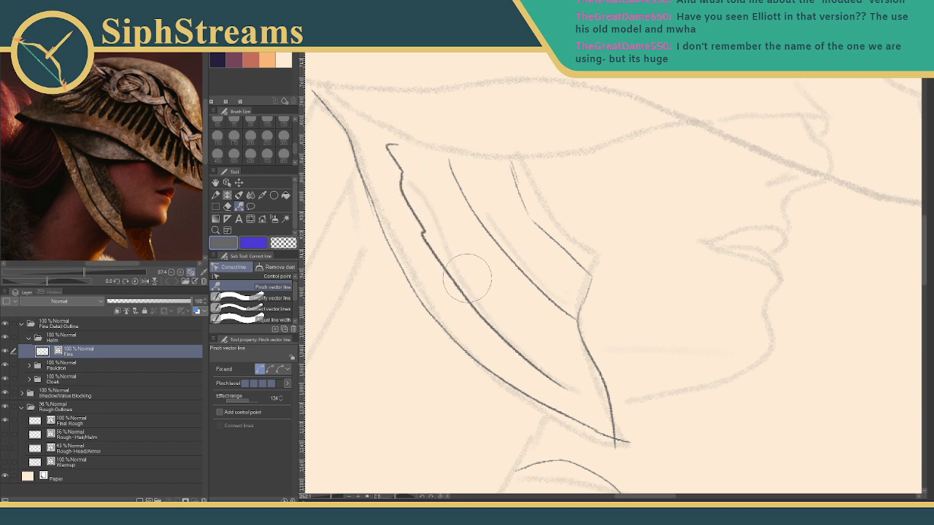
{"action": "key", "text": "ctrl+z"}
{"action": "key", "text": "ctrl+z"}
{"action": "key", "text": "ctrl+z"}
{"action": "key", "text": "ctrl+z"}
{"action": "key", "text": "ctrl+z"}
{"action": "key", "text": "ctrl+z"}
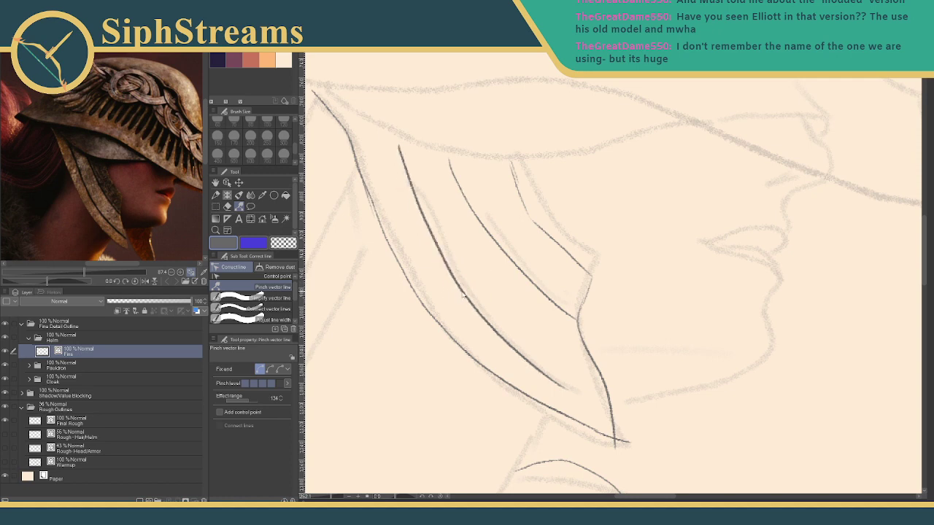
Shift and slightly resize the long inner fin line to sit nearer the back edge, and move the shorter inner line to match.
{"action": "left_click", "coordinate": [448, 271], "text": "ctrl"}
{"action": "left_click_drag", "start_coordinate": [448, 270], "coordinate": [443, 274]}
{"action": "left_click", "coordinate": [487, 335], "text": "ctrl"}
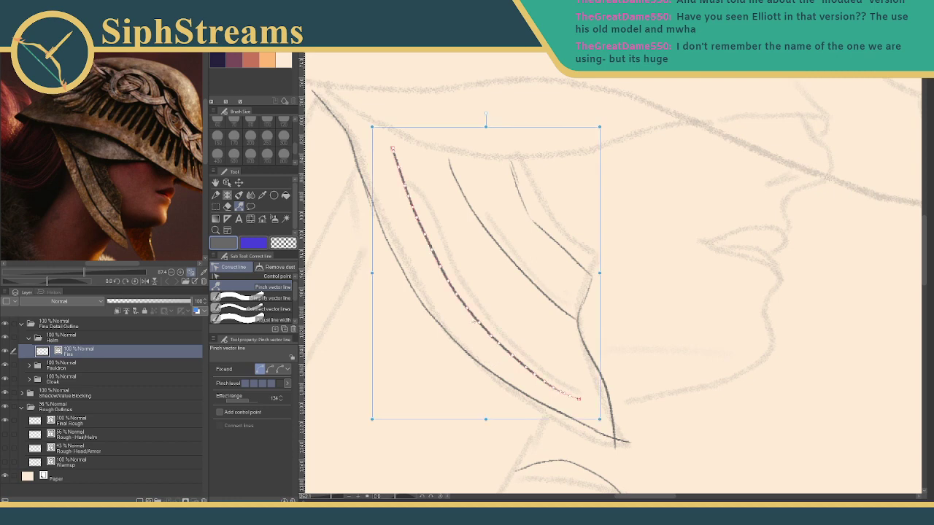
{"action": "left_click_drag", "start_coordinate": [600, 421], "coordinate": [610, 418]}
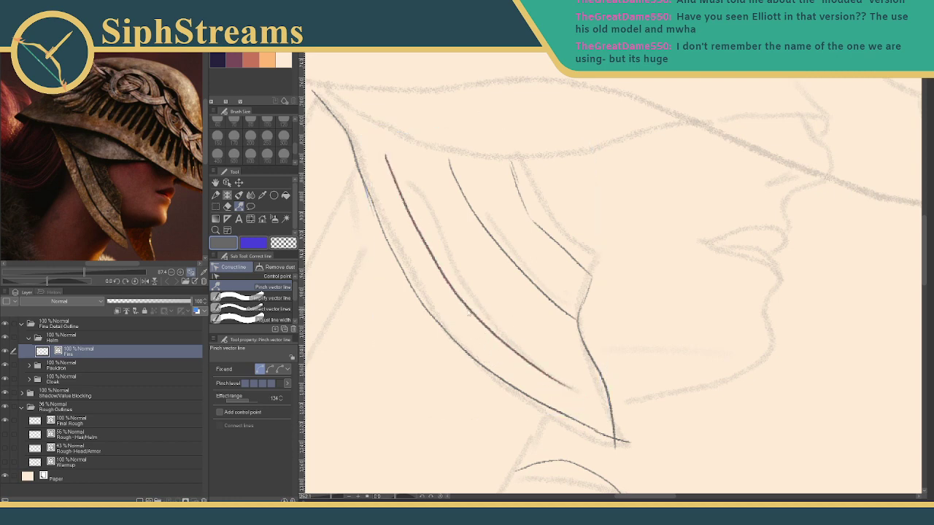
{"action": "left_click_drag", "start_coordinate": [470, 312], "coordinate": [473, 312]}
{"action": "key", "text": "ctrl+shift+a"}
{"action": "left_click", "coordinate": [508, 259], "text": "ctrl"}
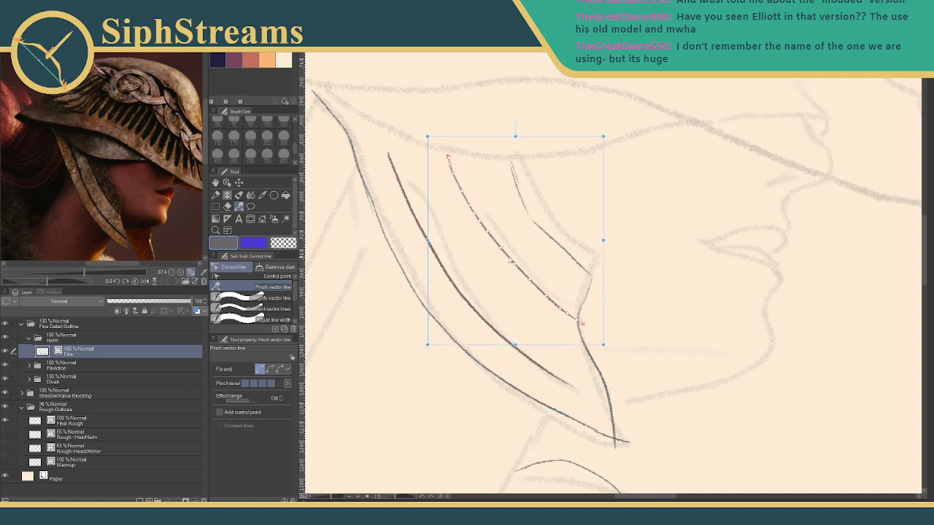
{"action": "left_click_drag", "start_coordinate": [505, 261], "coordinate": [506, 259]}
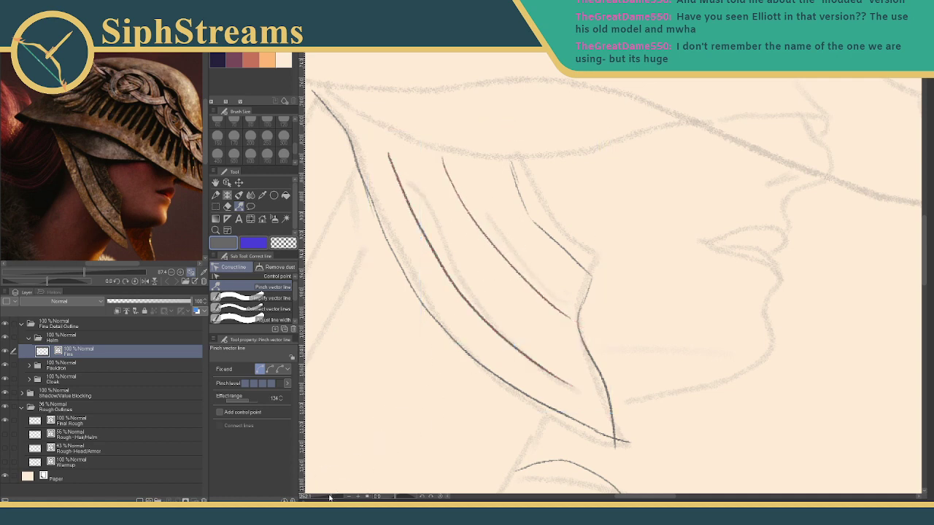
Hide the Rough Outlines folder to check the fin's clean lines on their own, and show it again.
{"action": "left_click_drag", "start_coordinate": [331, 497], "coordinate": [329, 496]}
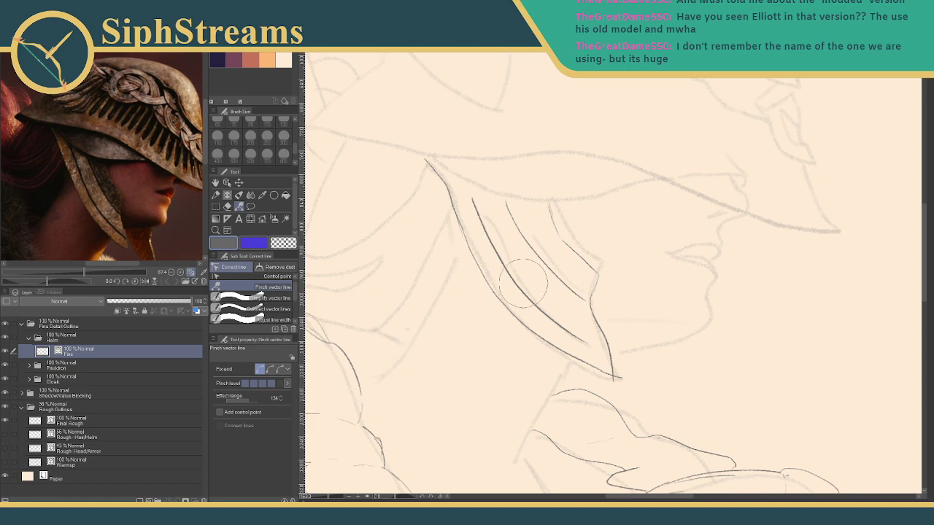
{"action": "left_click_drag", "start_coordinate": [517, 281], "coordinate": [509, 303]}
{"action": "left_click", "coordinate": [6, 406]}
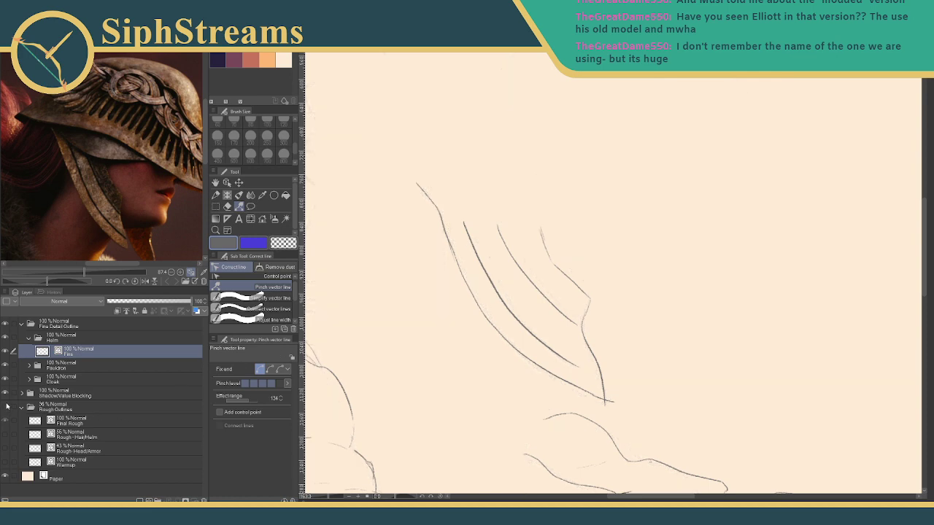
{"action": "left_click", "coordinate": [6, 406]}
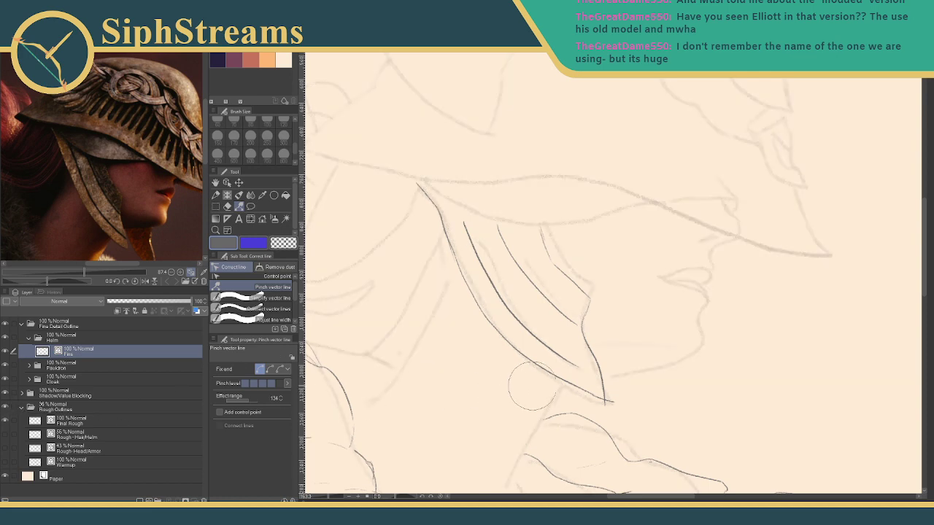
{"action": "key", "text": "e"}
{"action": "key", "text": "y"}
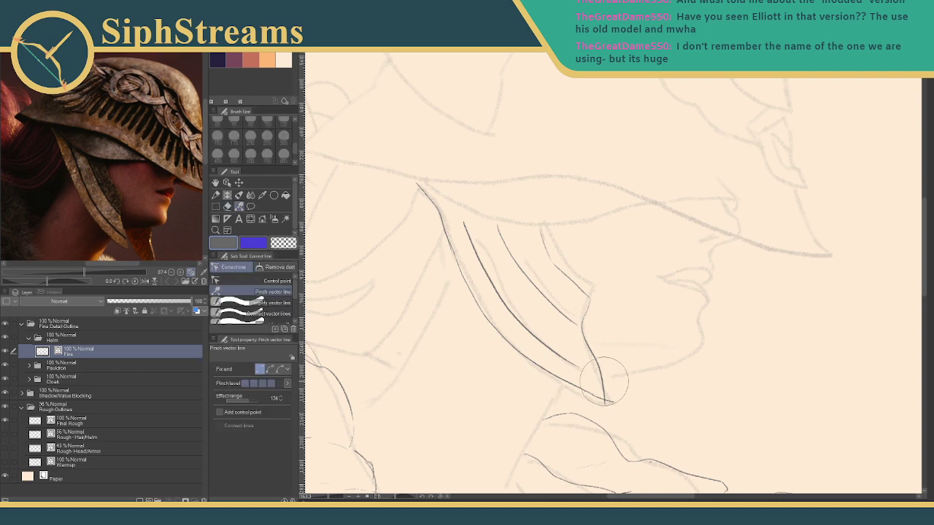
Trim the overshooting line end at the cheek fin's lower tip with the Vector eraser.
{"action": "key", "text": "e"}
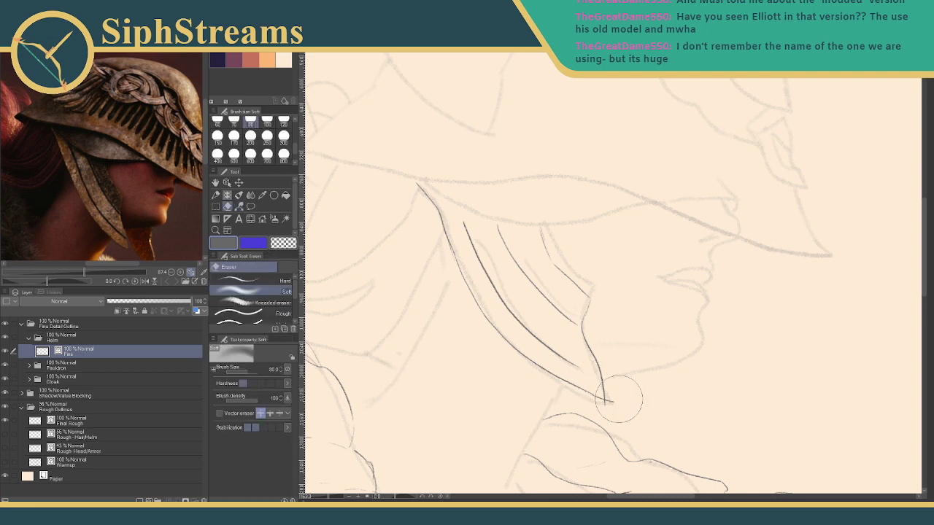
{"action": "scroll", "coordinate": [248, 303], "scroll_direction": "down", "scroll_amount": 2}
{"action": "left_click", "coordinate": [249, 319]}
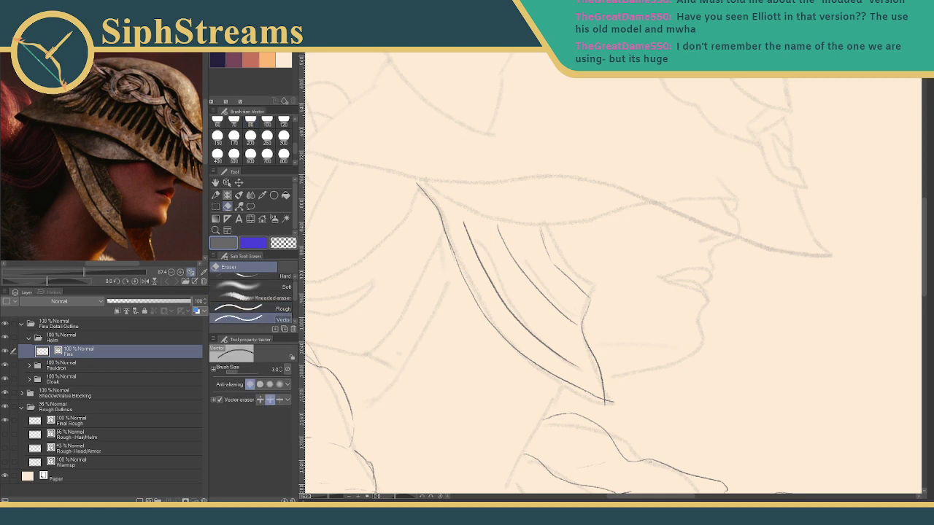
{"action": "left_click", "coordinate": [610, 401]}
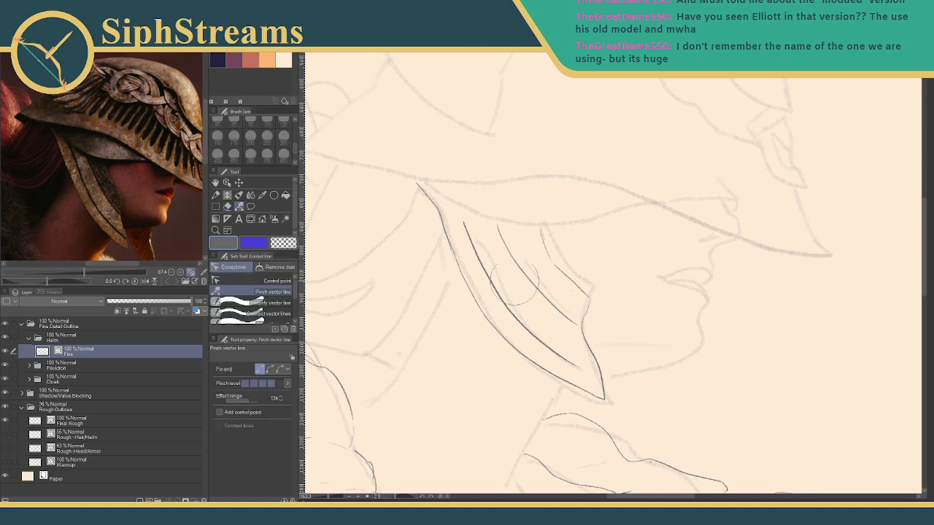
Redraw the fin's front notch and lower front edge slightly farther inward with the Mechanical pencil, and erase the old edge.
{"action": "left_click", "coordinate": [217, 195]}
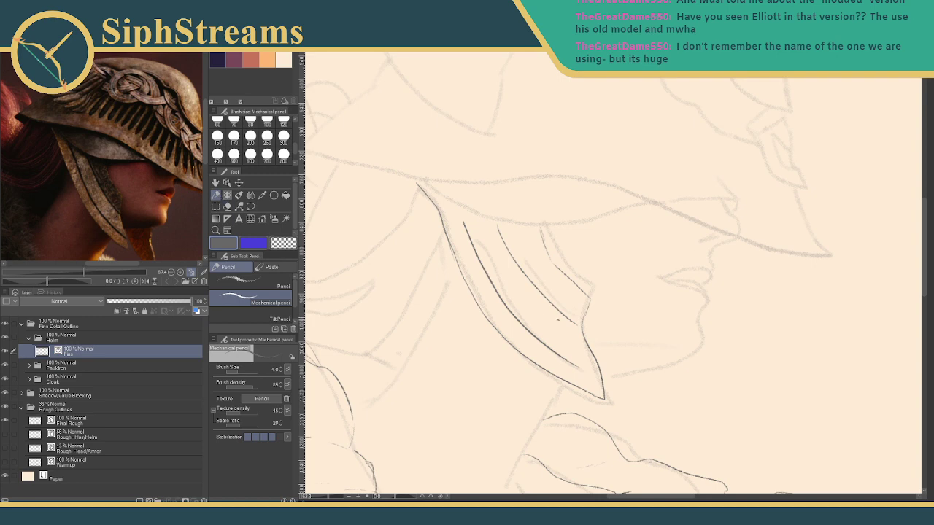
{"action": "mouse_move", "coordinate": [583, 302]}
{"action": "left_mouse_down"}
{"action": "mouse_move", "coordinate": [546, 264]}
{"action": "mouse_move", "coordinate": [581, 298]}
{"action": "left_mouse_up"}
{"action": "key", "text": "ctrl+z"}
{"action": "key", "text": "ctrl+z"}
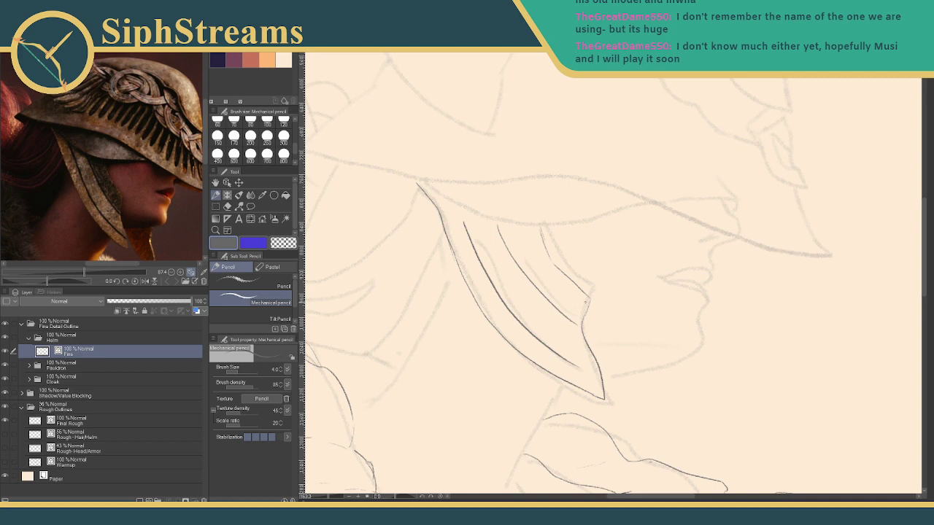
{"action": "left_click_drag", "start_coordinate": [578, 297], "coordinate": [573, 313]}
{"action": "left_click_drag", "start_coordinate": [574, 314], "coordinate": [597, 375]}
{"action": "key", "text": "ctrl+z"}
{"action": "left_click_drag", "start_coordinate": [573, 317], "coordinate": [599, 370]}
{"action": "mouse_move", "coordinate": [553, 264]}
{"action": "left_mouse_down"}
{"action": "mouse_move", "coordinate": [581, 292]}
{"action": "mouse_move", "coordinate": [582, 317]}
{"action": "left_mouse_up"}
{"action": "key", "text": "e"}
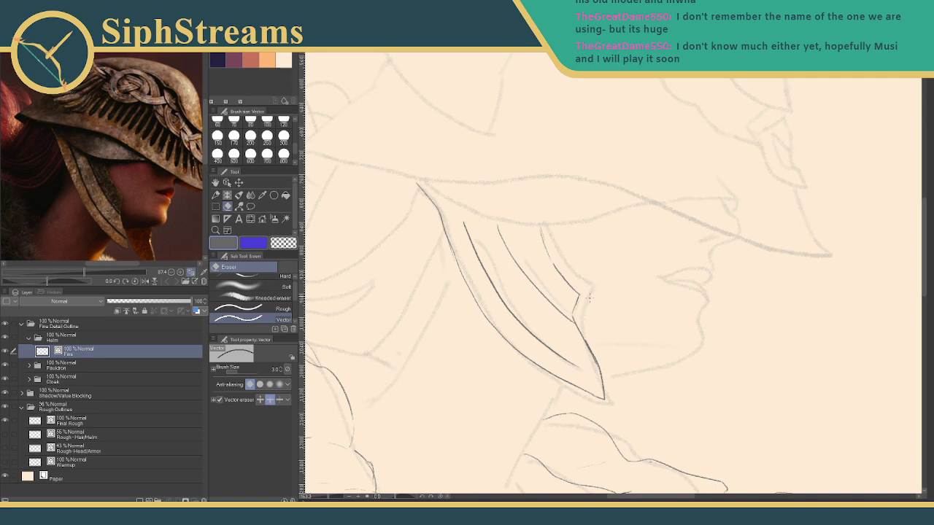
{"action": "key", "text": "p"}
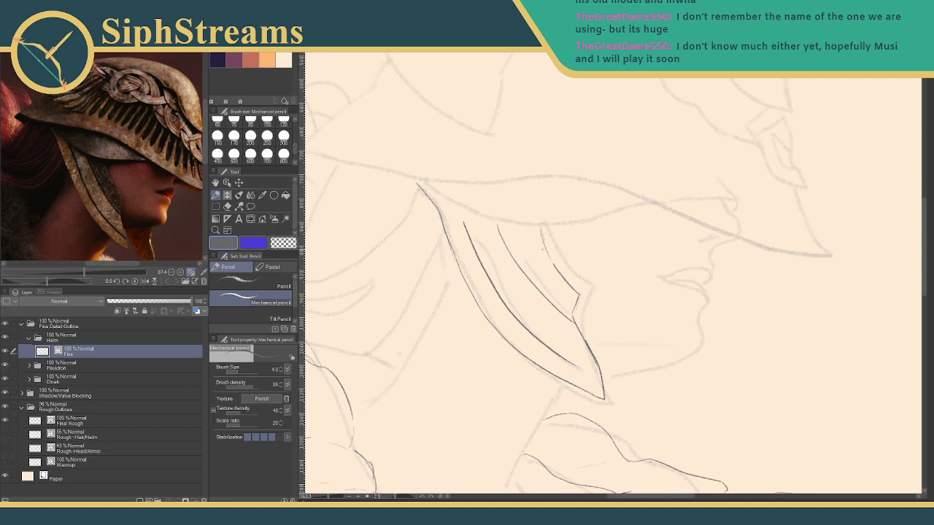
Erase the short upper front line above the notch and try a replacement stroke.
{"action": "key", "text": "e"}
{"action": "left_click_drag", "start_coordinate": [547, 251], "coordinate": [542, 235]}
{"action": "key", "text": "p"}
{"action": "left_click_drag", "start_coordinate": [541, 243], "coordinate": [543, 261]}
{"action": "key", "text": "ctrl+z"}
Shift the long inner fin line and the long back edge slightly toward the face.
{"action": "left_click_drag", "start_coordinate": [525, 275], "coordinate": [525, 271]}
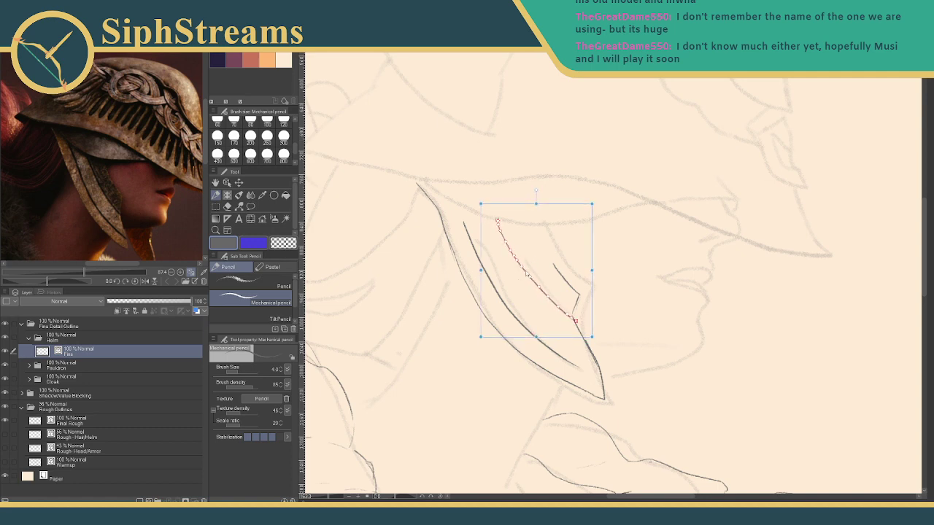
{"action": "left_click_drag", "start_coordinate": [501, 300], "coordinate": [506, 295]}
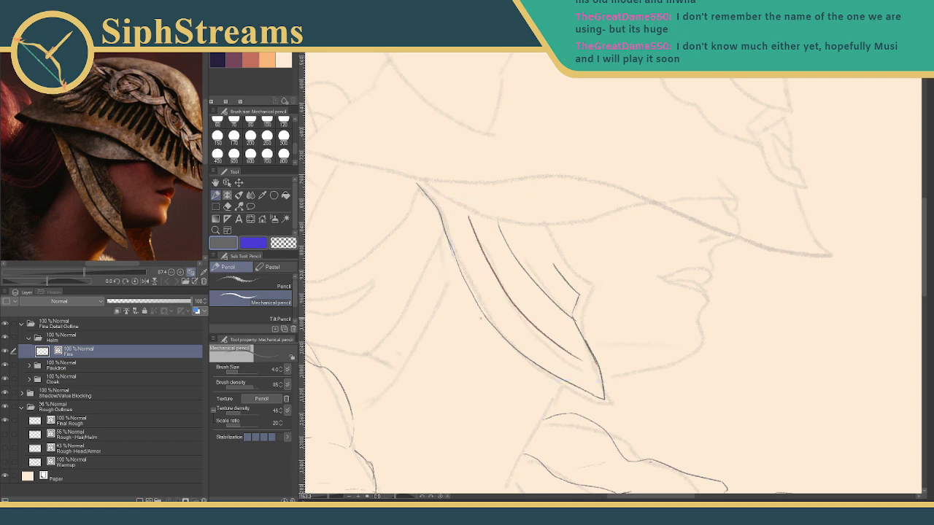
{"action": "left_click", "coordinate": [485, 320]}
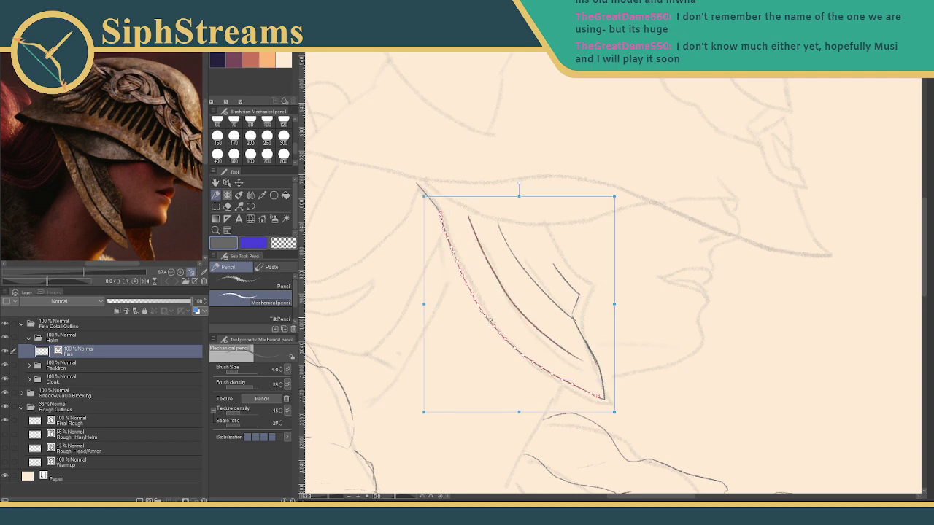
{"action": "left_click_drag", "start_coordinate": [489, 323], "coordinate": [493, 318]}
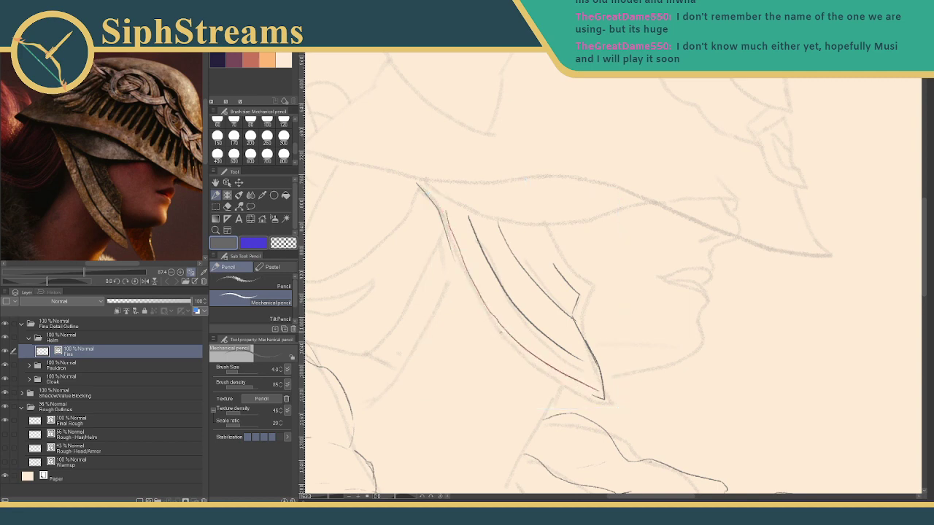
{"action": "left_click", "coordinate": [496, 323]}
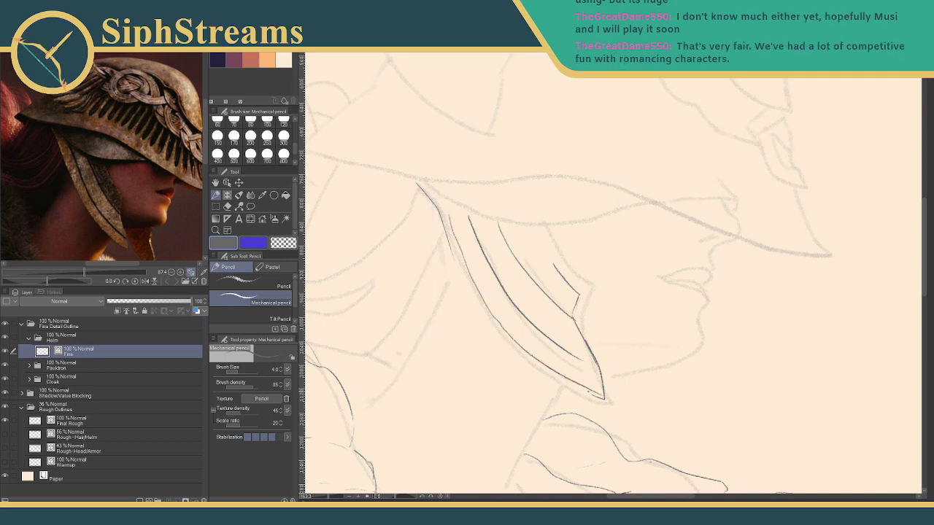
Trim the crossing line ends at the fin's lower tip and check the fit of the back edge's control points.
{"action": "key", "text": "e"}
{"action": "left_click_drag", "start_coordinate": [593, 396], "coordinate": [606, 400]}
{"action": "key", "text": "p"}
{"action": "left_click", "coordinate": [499, 326], "text": "ctrl"}
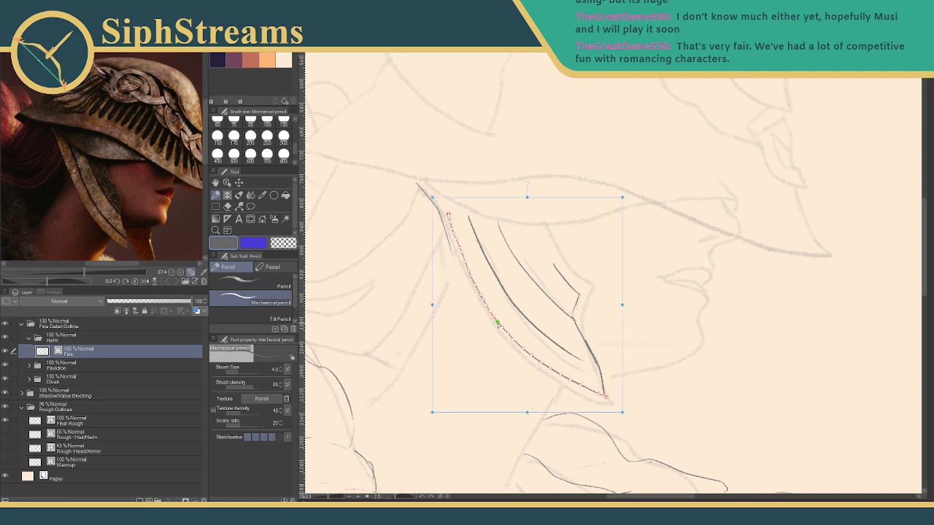
{"action": "left_click", "coordinate": [495, 334], "text": "ctrl"}
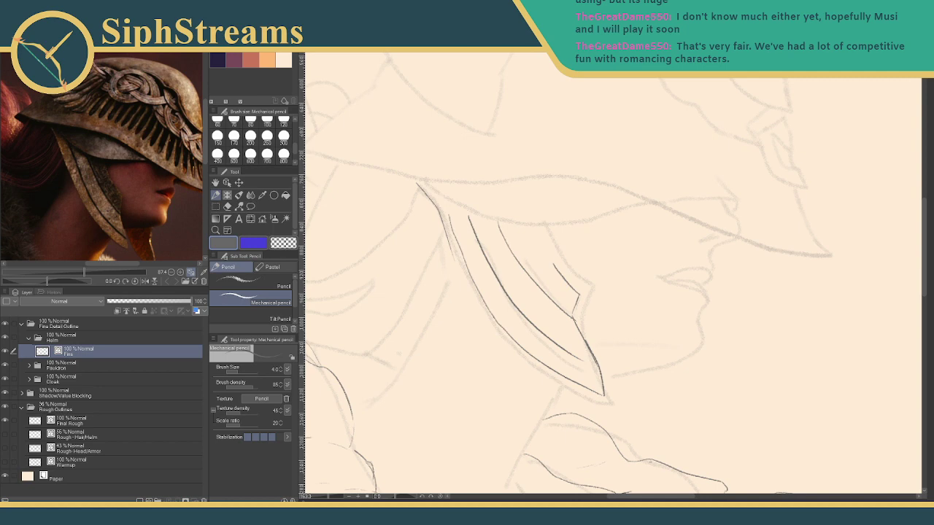
Clear the stray segment at the fin's upper back corner and redraw the joint between the corner line and back edge.
{"action": "left_click", "coordinate": [440, 221], "text": "ctrl"}
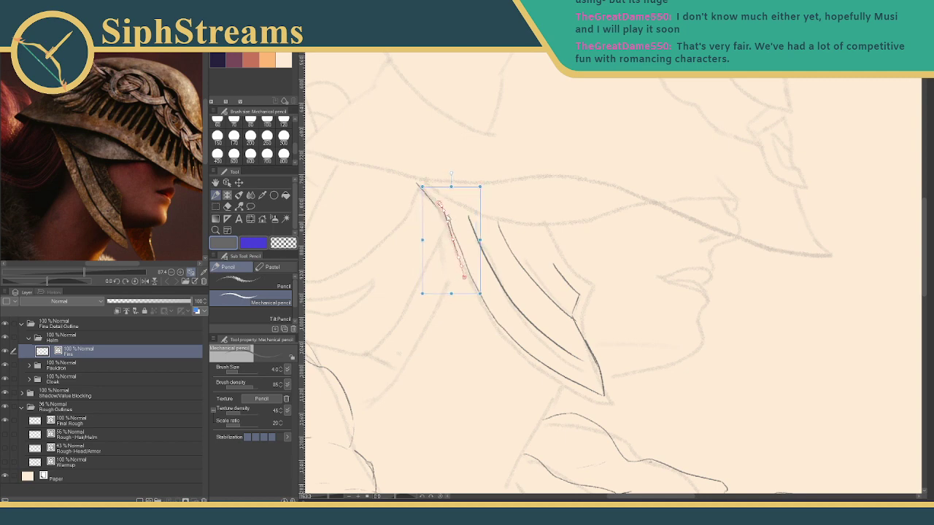
{"action": "left_click_drag", "start_coordinate": [449, 220], "coordinate": [445, 245]}
{"action": "left_click", "coordinate": [450, 237], "text": "ctrl"}
{"action": "key", "text": "ctrl+z"}
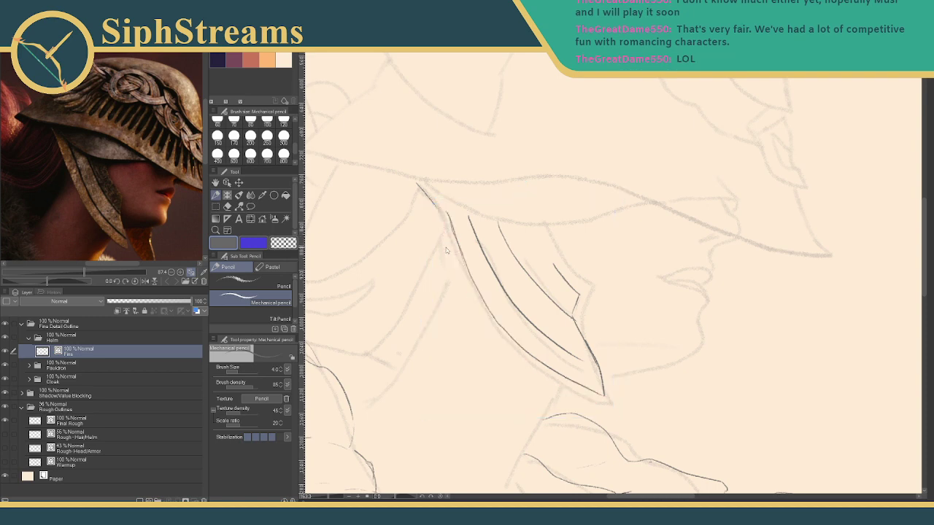
{"action": "key", "text": "e"}
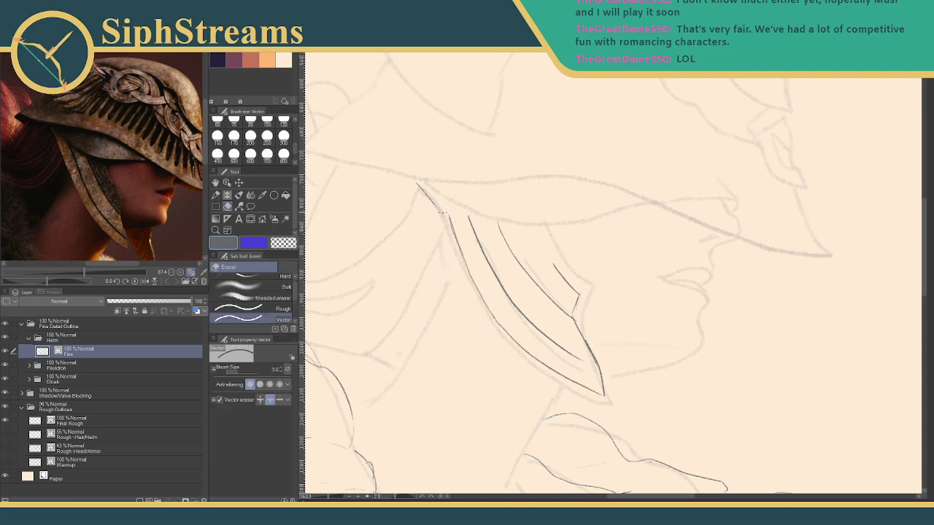
{"action": "key", "text": "p"}
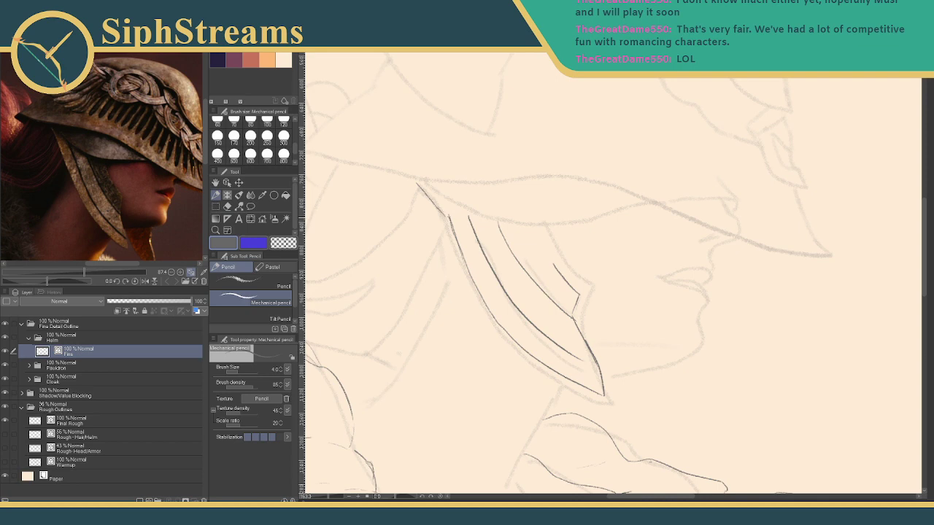
{"action": "left_click_drag", "start_coordinate": [445, 214], "coordinate": [461, 248]}
{"action": "key", "text": "e"}
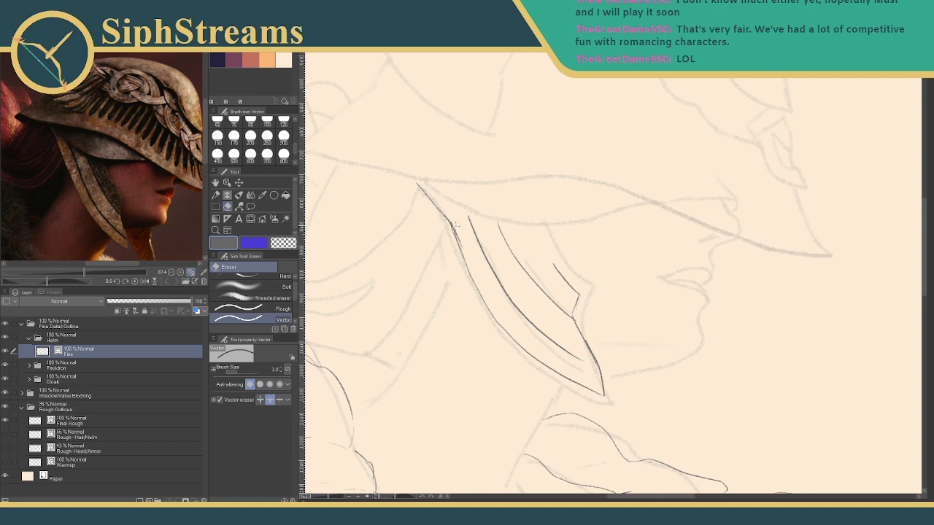
{"action": "left_click_drag", "start_coordinate": [462, 244], "coordinate": [457, 233]}
{"action": "key", "text": "p"}
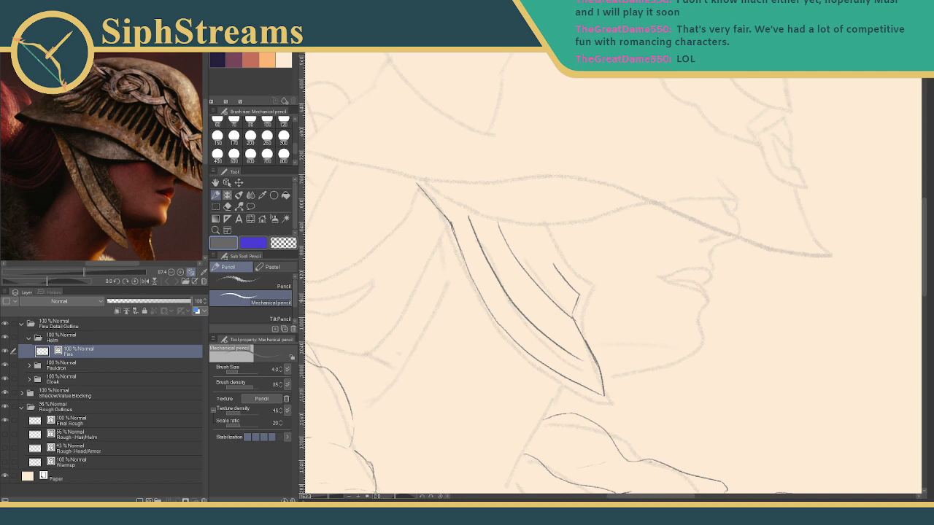
Rotate the shorter inner fin line slightly and move it to line up with the notch.
{"action": "left_click", "coordinate": [498, 326], "text": "ctrl"}
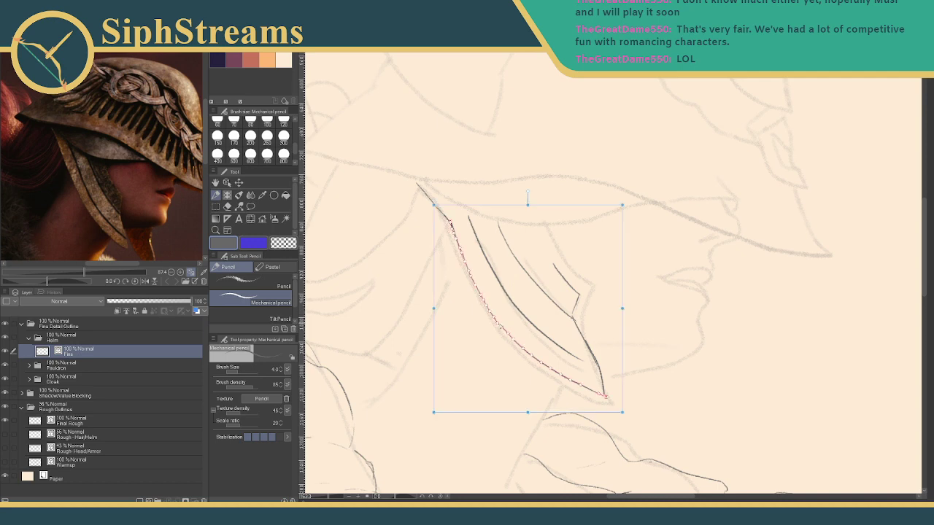
{"action": "left_click", "coordinate": [502, 323], "text": "ctrl"}
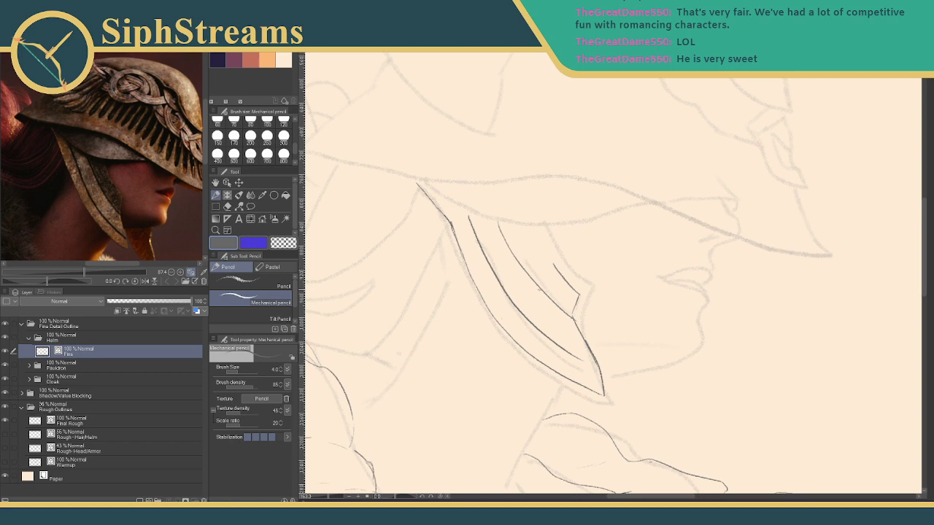
{"action": "left_click", "coordinate": [540, 289], "text": "ctrl"}
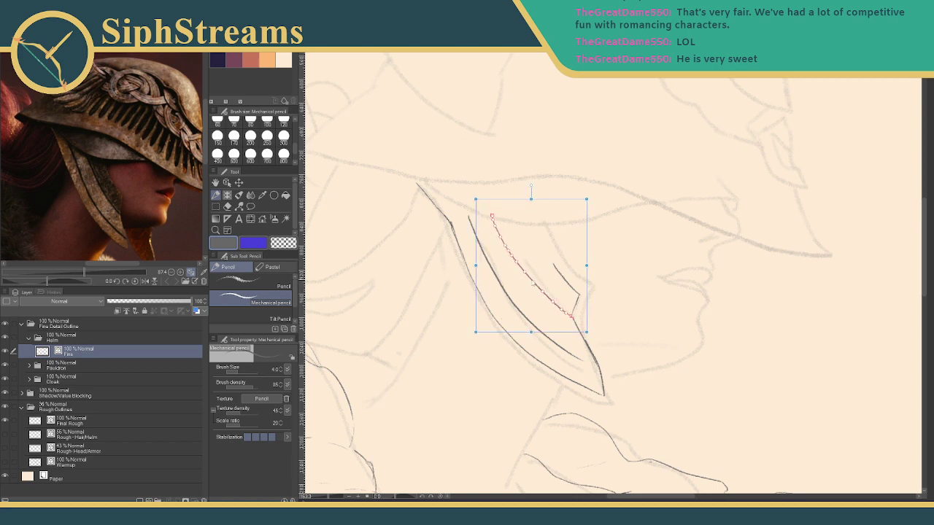
{"action": "left_click_drag", "start_coordinate": [533, 283], "coordinate": [532, 283]}
{"action": "left_click", "coordinate": [514, 257], "text": "ctrl"}
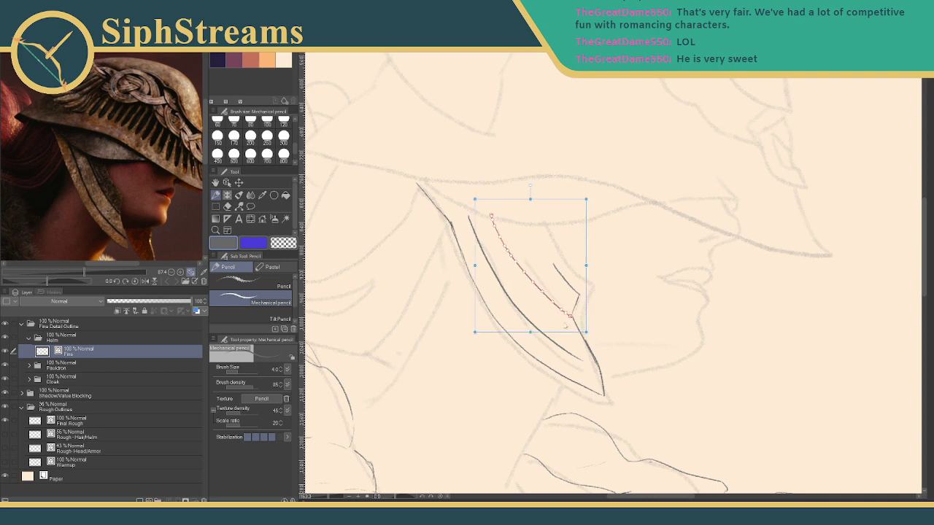
{"action": "left_click_drag", "start_coordinate": [590, 334], "coordinate": [585, 339]}
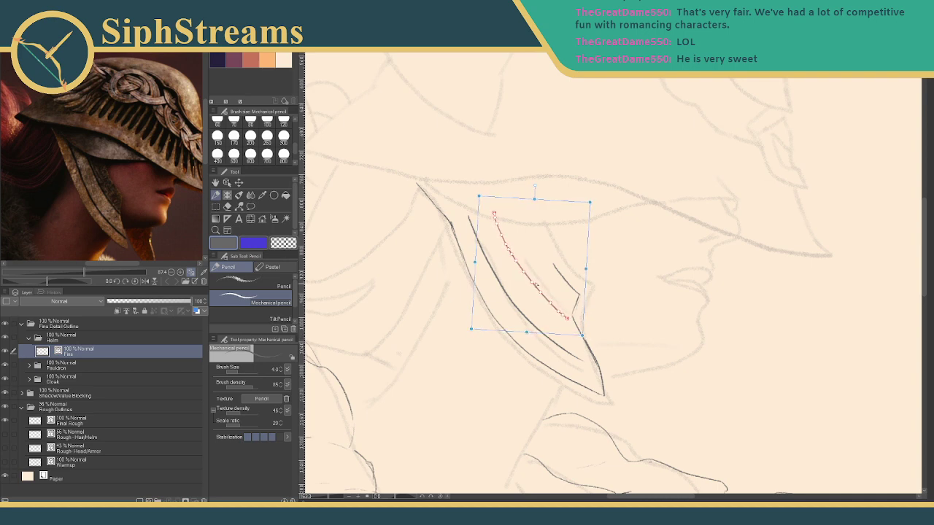
{"action": "left_click_drag", "start_coordinate": [528, 280], "coordinate": [530, 277]}
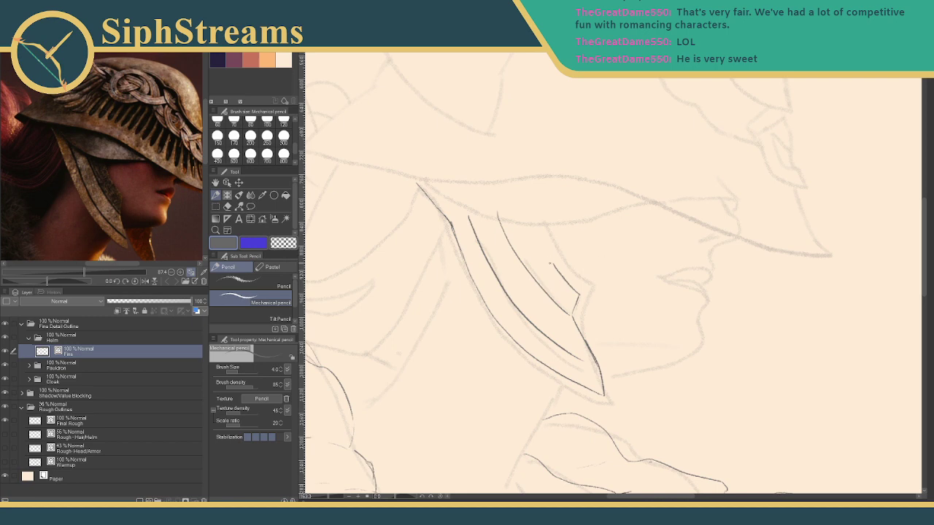
Draw the short front line curving up from above the notch toward the helmet brim.
{"action": "left_click_drag", "start_coordinate": [553, 264], "coordinate": [551, 227]}
{"action": "key", "text": "ctrl+z"}
{"action": "left_click_drag", "start_coordinate": [552, 262], "coordinate": [541, 234]}
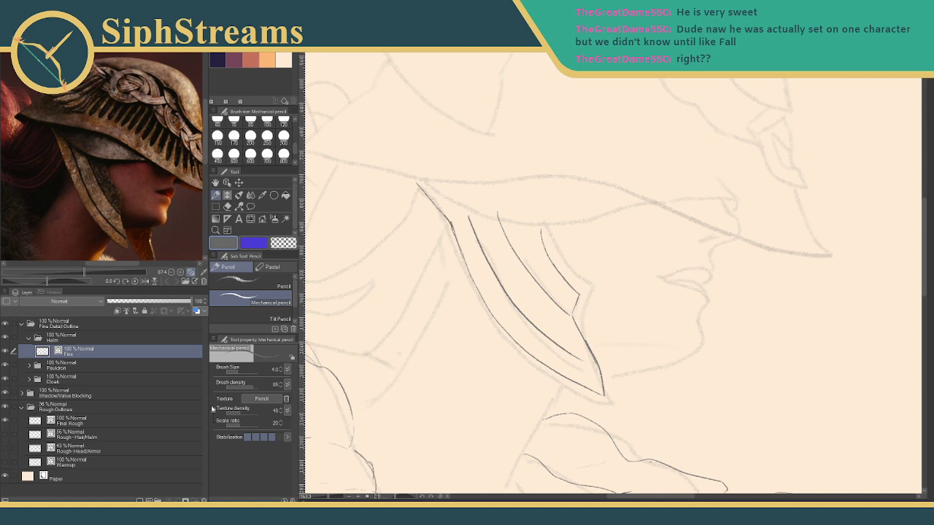
Add a new vector layer above Fins, try a stroke on it, and return to the Fins layer.
{"action": "left_click", "coordinate": [149, 500]}
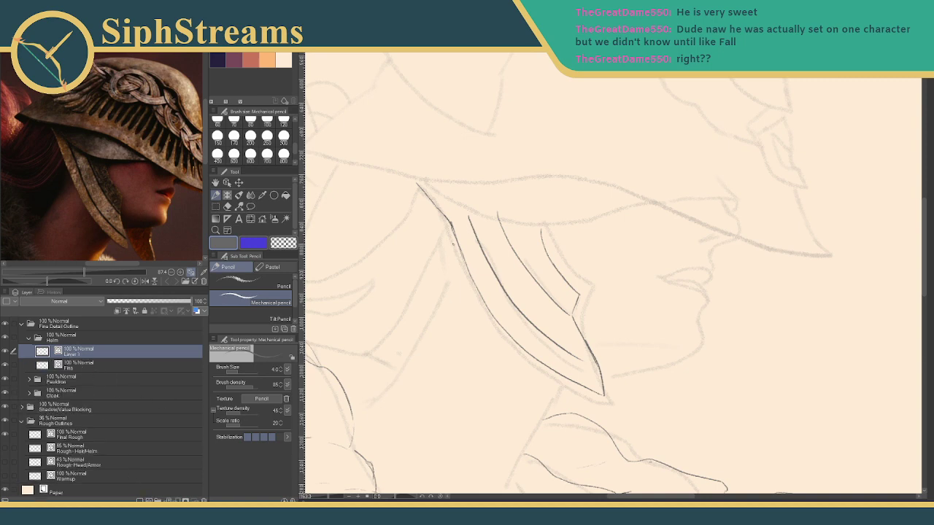
{"action": "left_click_drag", "start_coordinate": [437, 209], "coordinate": [454, 247]}
{"action": "key", "text": "ctrl+z"}
{"action": "left_click", "coordinate": [110, 364]}
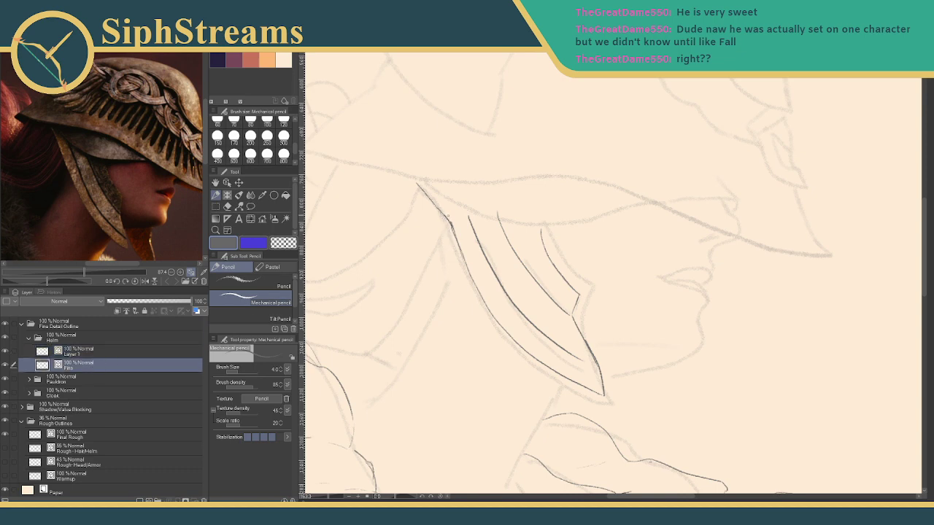
Clean up the back edge just below the fin's upper corner so the two lines flow together smoothly.
{"action": "left_click_drag", "start_coordinate": [445, 219], "coordinate": [460, 254]}
{"action": "key", "text": "ctrl+z"}
{"action": "key", "text": "e"}
{"action": "left_click_drag", "start_coordinate": [447, 220], "coordinate": [458, 227]}
{"action": "key", "text": "p"}
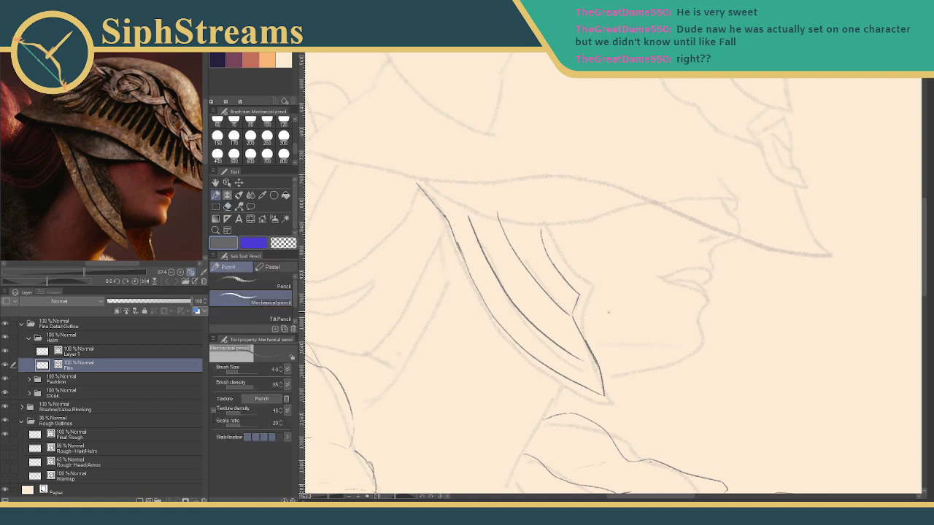
Show the Rough - Hair/Helm layer and draw the two curved edges of the far fin's pointed tip below the chin.
{"action": "left_click", "coordinate": [5, 448]}
{"action": "left_click_drag", "start_coordinate": [650, 365], "coordinate": [598, 301]}
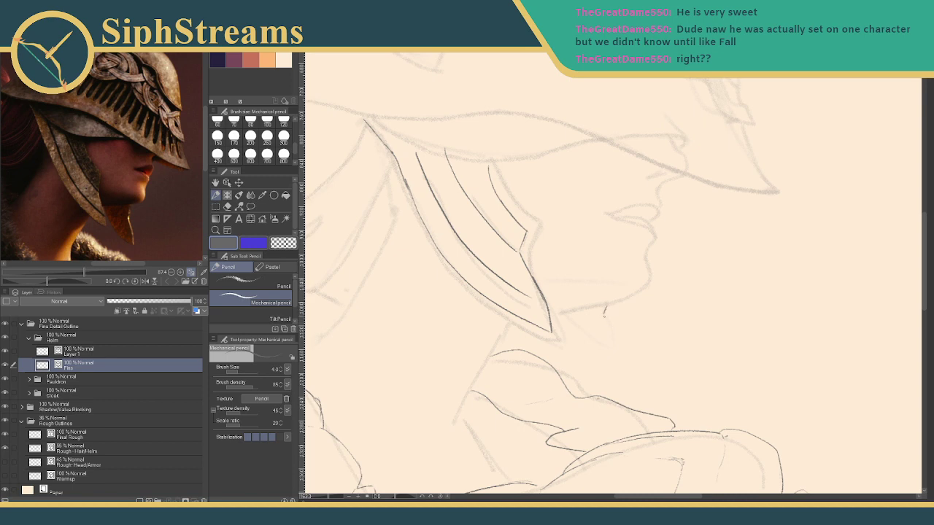
{"action": "left_click_drag", "start_coordinate": [606, 322], "coordinate": [614, 342]}
{"action": "left_click_drag", "start_coordinate": [571, 316], "coordinate": [605, 340]}
{"action": "key", "text": "ctrl+z"}
{"action": "mouse_move", "coordinate": [572, 315]}
{"action": "left_mouse_down"}
{"action": "mouse_move", "coordinate": [613, 342]}
{"action": "mouse_move", "coordinate": [581, 332]}
{"action": "mouse_move", "coordinate": [608, 343]}
{"action": "left_mouse_up"}
{"action": "key", "text": "ctrl+z"}
{"action": "key", "text": "ctrl+z"}
{"action": "left_click_drag", "start_coordinate": [572, 317], "coordinate": [615, 343]}
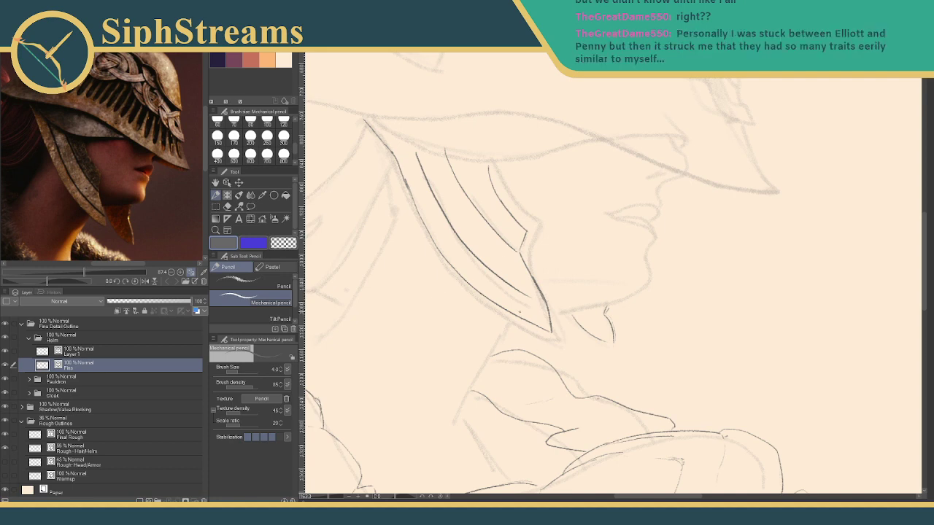
Redraw the near fin's lower front edge from the notch toward the tip with a fuller outward curve.
{"action": "left_click_drag", "start_coordinate": [545, 332], "coordinate": [512, 354]}
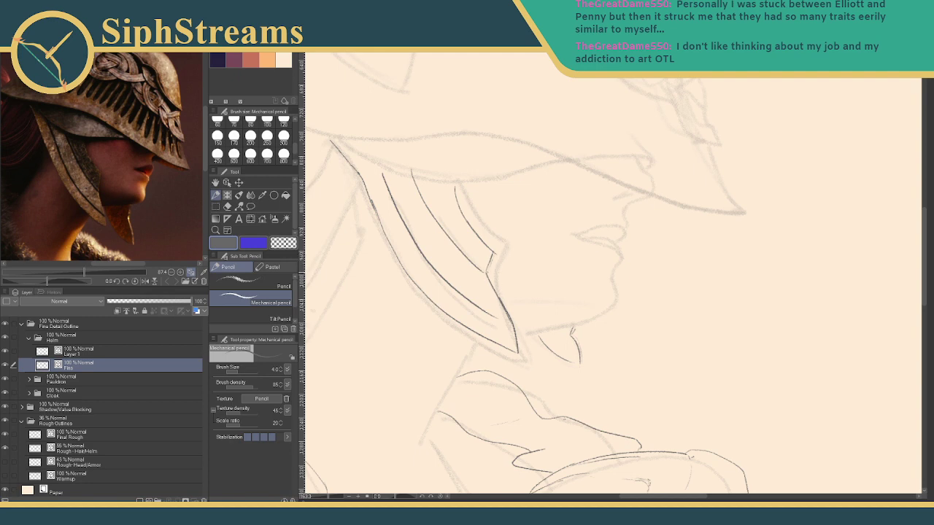
{"action": "left_click_drag", "start_coordinate": [486, 275], "coordinate": [514, 308]}
{"action": "key", "text": "ctrl+z"}
{"action": "left_click_drag", "start_coordinate": [490, 276], "coordinate": [520, 350]}
{"action": "key", "text": "ctrl+z"}
{"action": "left_click_drag", "start_coordinate": [488, 276], "coordinate": [509, 338]}
{"action": "key", "text": "ctrl+z"}
{"action": "left_click_drag", "start_coordinate": [487, 275], "coordinate": [510, 321]}
Erase the old front edge remnants and overlapping line ends at the near fin's lower tip.
{"action": "key", "text": "e"}
{"action": "key", "text": "p"}
{"action": "key", "text": "e"}
{"action": "left_click_drag", "start_coordinate": [516, 346], "coordinate": [517, 355]}
{"action": "key", "text": "p"}
{"action": "key", "text": "ctrl+z"}
{"action": "key", "text": "e"}
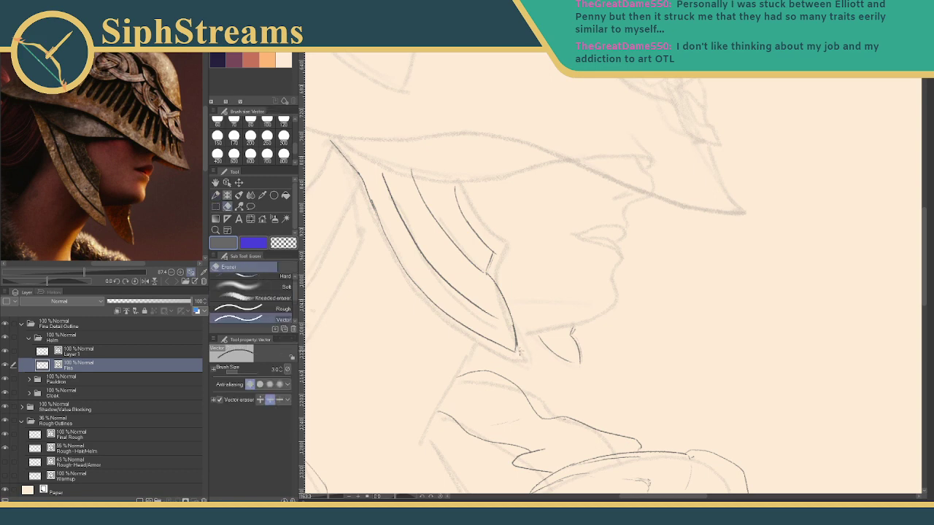
{"action": "key", "text": "p"}
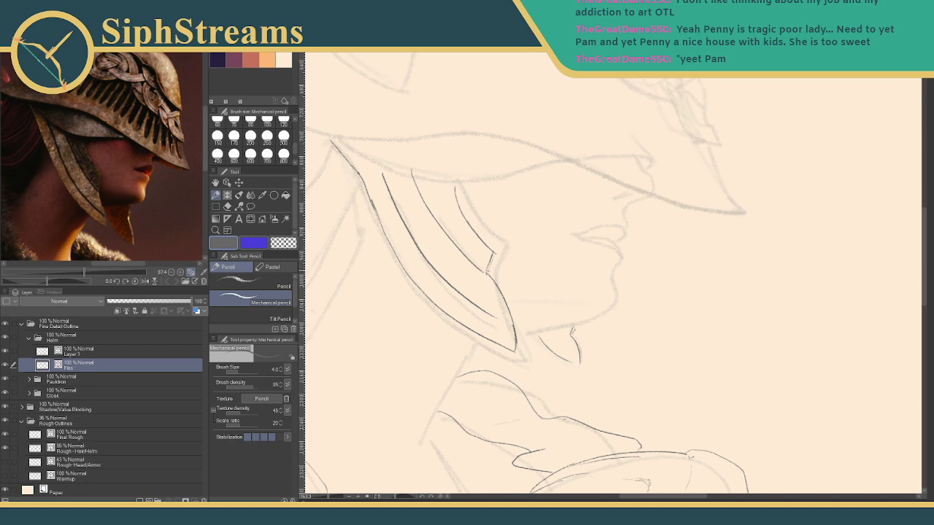
Redraw the near fin's front edge just below the notch so it curves smoothly into the line toward the lower tip.
{"action": "left_click_drag", "start_coordinate": [488, 271], "coordinate": [494, 282]}
{"action": "key", "text": "ctrl+z"}
{"action": "left_click_drag", "start_coordinate": [487, 272], "coordinate": [508, 298]}
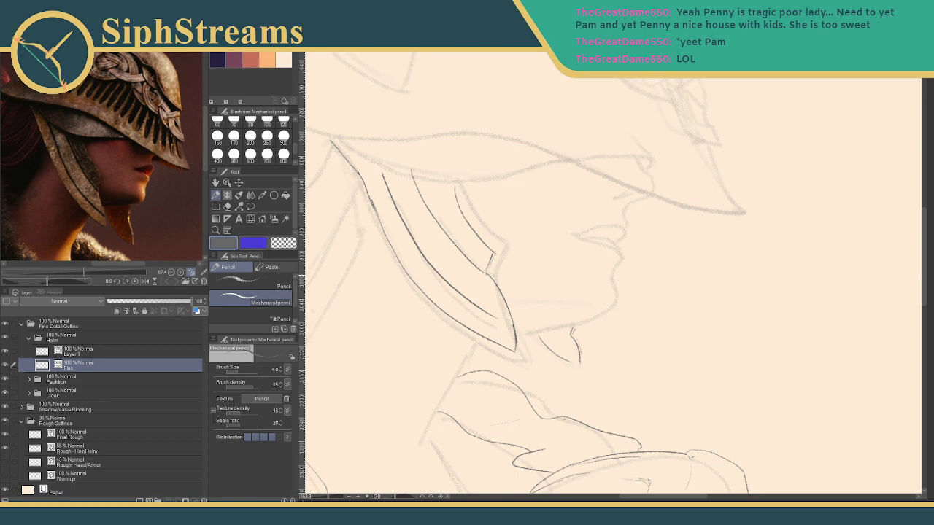
{"action": "left_click_drag", "start_coordinate": [494, 278], "coordinate": [518, 318]}
{"action": "key", "text": "ctrl+z"}
{"action": "key", "text": "ctrl+z"}
{"action": "left_click_drag", "start_coordinate": [494, 281], "coordinate": [513, 323]}
{"action": "key", "text": "ctrl+z"}
{"action": "left_click_drag", "start_coordinate": [488, 273], "coordinate": [514, 319]}
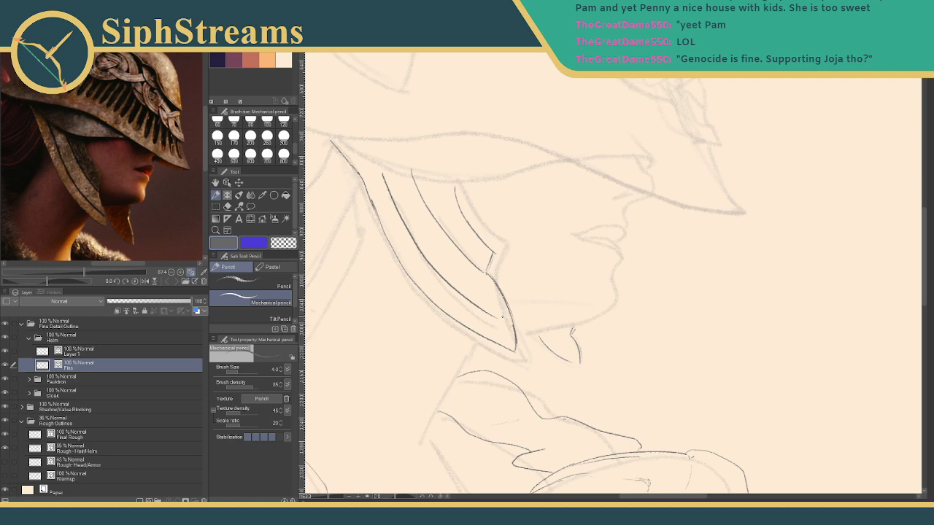
Rename Layer 1 in the Helm folder as Underhelm.
{"action": "left_click_drag", "start_coordinate": [426, 308], "coordinate": [480, 313]}
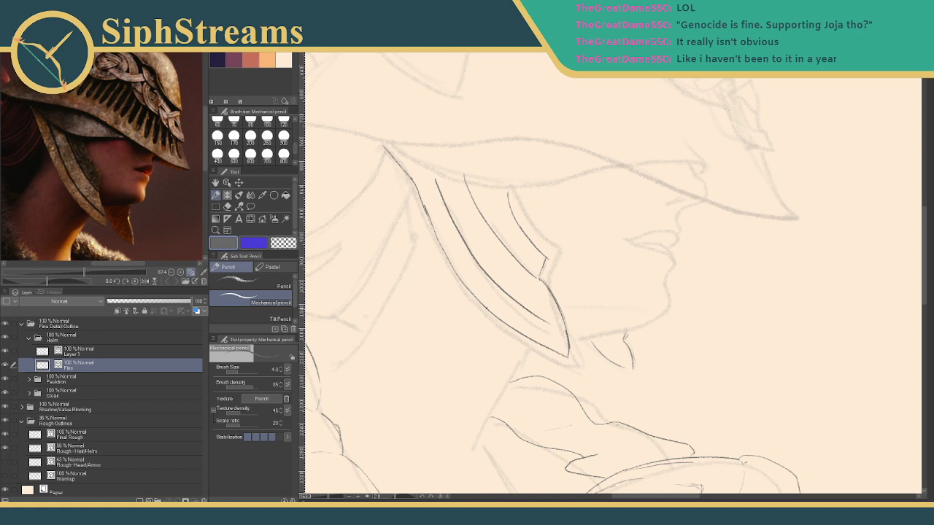
{"action": "double_click", "coordinate": [77, 354]}
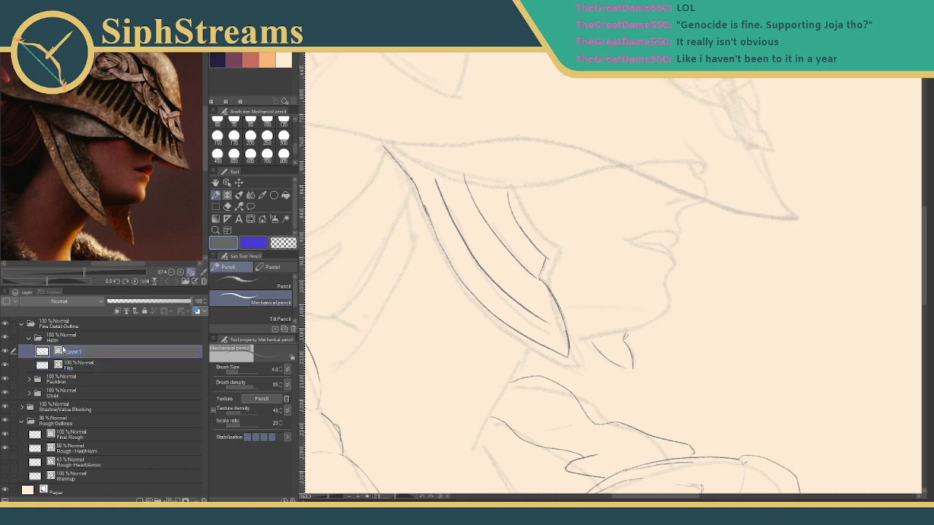
{"action": "type", "text": "Underhelm"}
{"action": "key", "text": "Return"}
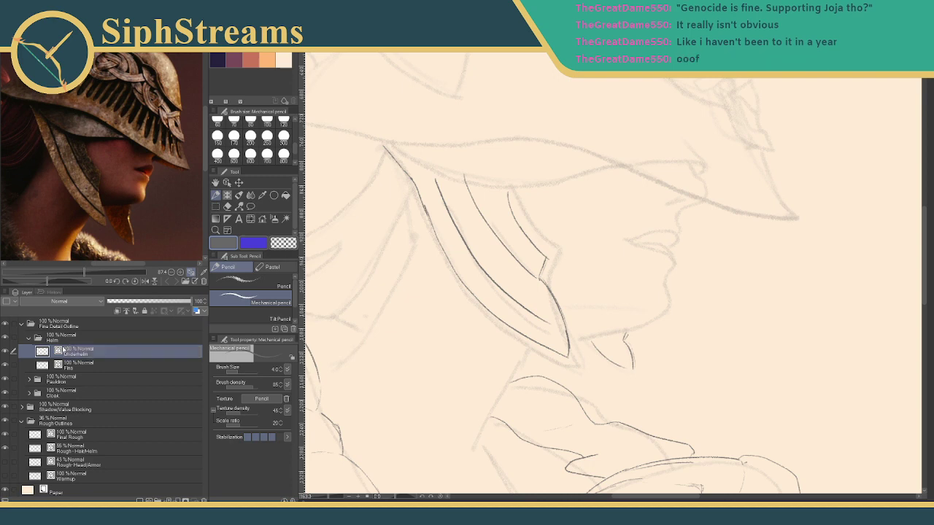
Lower the Fins layer's opacity to 44% and make Underhelm the active layer.
{"action": "left_click_drag", "start_coordinate": [554, 233], "coordinate": [548, 327]}
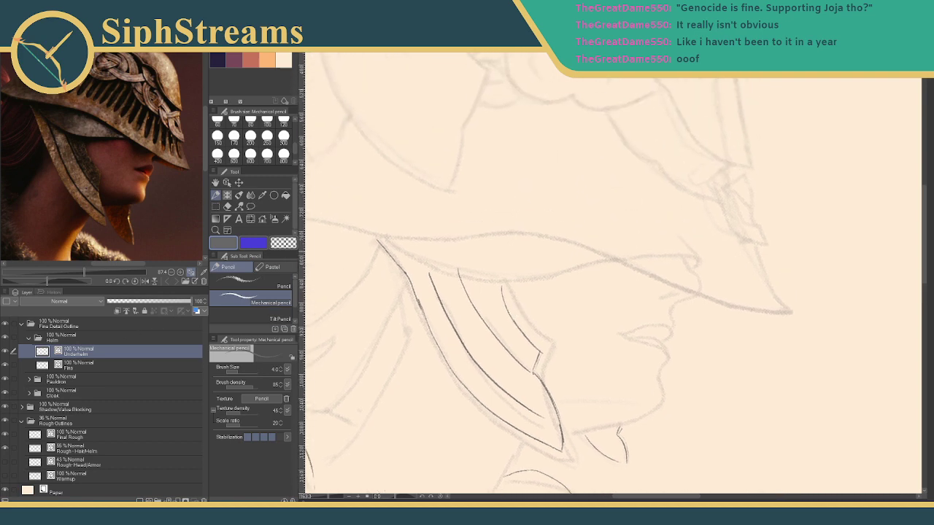
{"action": "left_click", "coordinate": [131, 367]}
{"action": "left_click_drag", "start_coordinate": [188, 301], "coordinate": [145, 305]}
{"action": "left_click", "coordinate": [96, 353]}
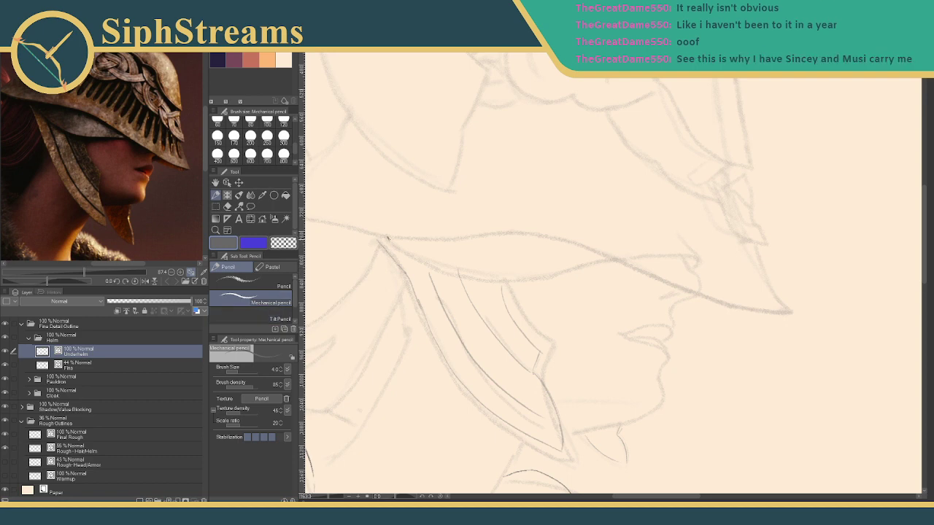
Draw the underhelm's lower edge as a long curve from the near fin's top corner forward to the brow.
{"action": "left_click_drag", "start_coordinate": [387, 239], "coordinate": [442, 274]}
{"action": "key", "text": "ctrl+z"}
{"action": "mouse_move", "coordinate": [387, 238]}
{"action": "left_mouse_down"}
{"action": "mouse_move", "coordinate": [454, 284]}
{"action": "mouse_move", "coordinate": [597, 266]}
{"action": "left_mouse_up"}
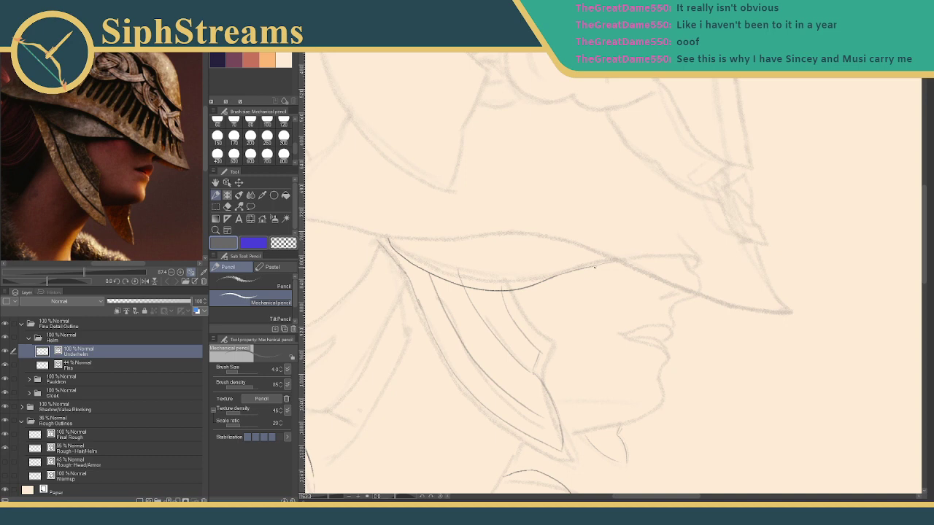
{"action": "left_click_drag", "start_coordinate": [590, 267], "coordinate": [664, 256]}
Draw the short pointed end of the underhelm edge at the brow, trying several strokes.
{"action": "mouse_move", "coordinate": [674, 229]}
{"action": "left_mouse_down"}
{"action": "mouse_move", "coordinate": [699, 260]}
{"action": "mouse_move", "coordinate": [685, 240]}
{"action": "mouse_move", "coordinate": [692, 254]}
{"action": "left_mouse_up"}
{"action": "key", "text": "ctrl+z"}
{"action": "key", "text": "ctrl+z"}
{"action": "key", "text": "ctrl+z"}
{"action": "key", "text": "ctrl+z"}
{"action": "key", "text": "ctrl+z"}
{"action": "left_click_drag", "start_coordinate": [697, 260], "coordinate": [677, 220]}
{"action": "key", "text": "ctrl+z"}
{"action": "mouse_move", "coordinate": [694, 260]}
{"action": "left_mouse_down"}
{"action": "mouse_move", "coordinate": [674, 231]}
{"action": "mouse_move", "coordinate": [697, 261]}
{"action": "left_mouse_up"}
{"action": "key", "text": "ctrl+z"}
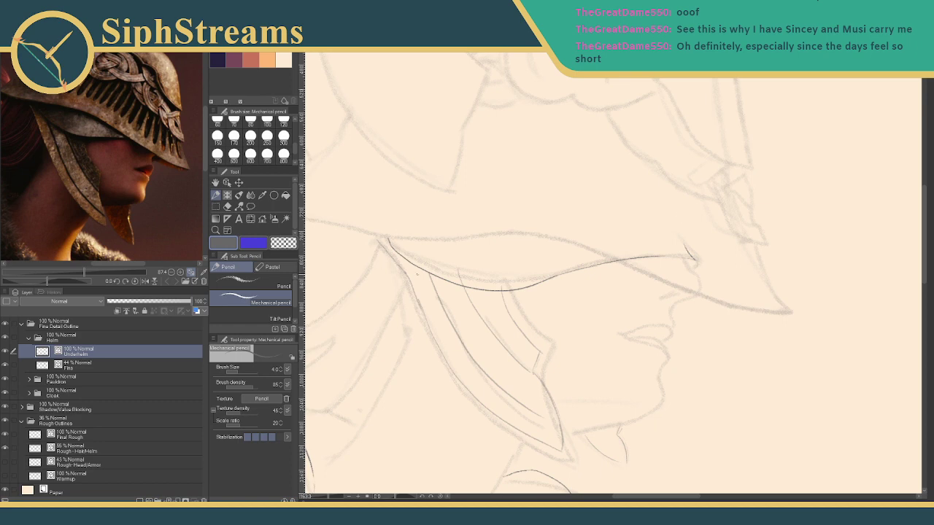
Trim the overhanging start of the underhelm line at the near fin's top corner.
{"action": "mouse_move", "coordinate": [455, 254]}
{"action": "left_mouse_down"}
{"action": "mouse_move", "coordinate": [432, 259]}
{"action": "mouse_move", "coordinate": [419, 250]}
{"action": "mouse_move", "coordinate": [443, 242]}
{"action": "mouse_move", "coordinate": [448, 267]}
{"action": "left_mouse_up"}
{"action": "key", "text": "ctrl+z"}
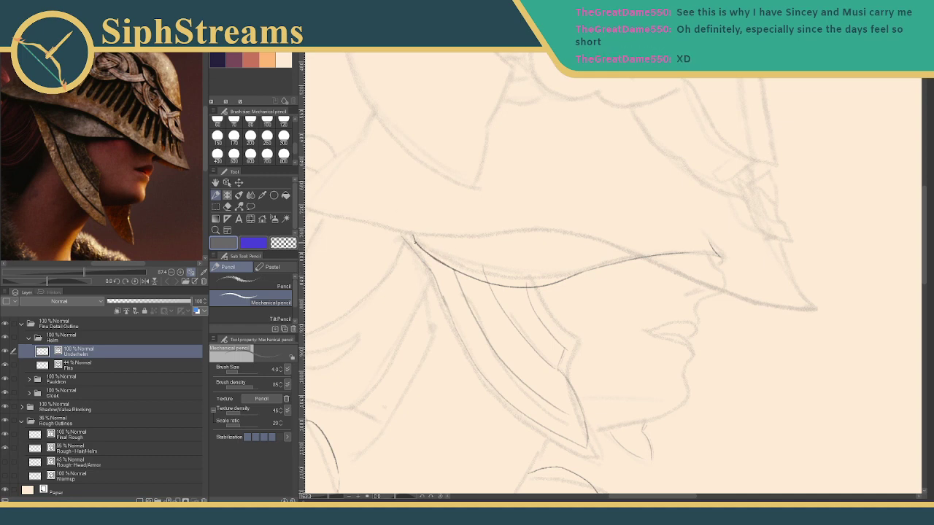
{"action": "mouse_move", "coordinate": [414, 235]}
{"action": "left_mouse_down"}
{"action": "mouse_move", "coordinate": [445, 267]}
{"action": "mouse_move", "coordinate": [415, 235]}
{"action": "left_mouse_up"}
{"action": "key", "text": "ctrl+z"}
{"action": "left_click", "coordinate": [419, 249]}
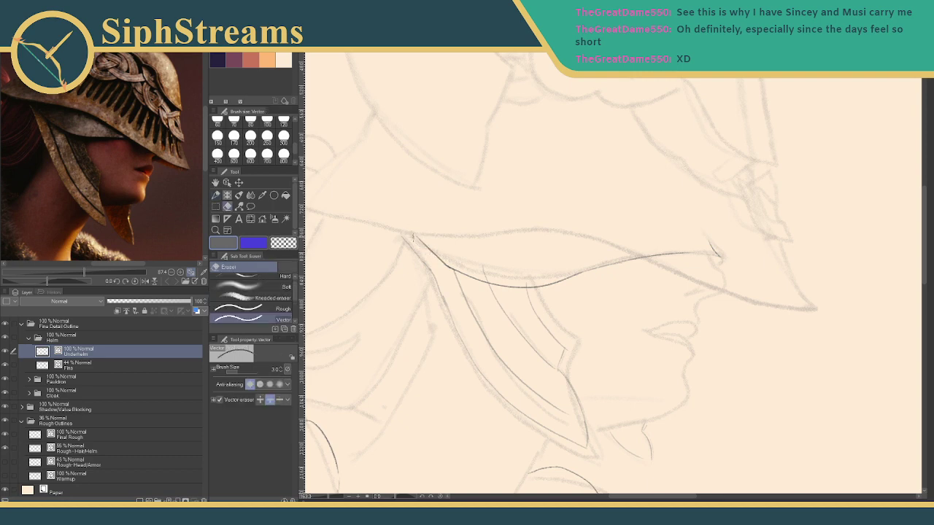
{"action": "key", "text": "p"}
Retouch the underhelm edge just below the near fin's top corner so the line blends into the long curve.
{"action": "left_click_drag", "start_coordinate": [443, 262], "coordinate": [454, 269]}
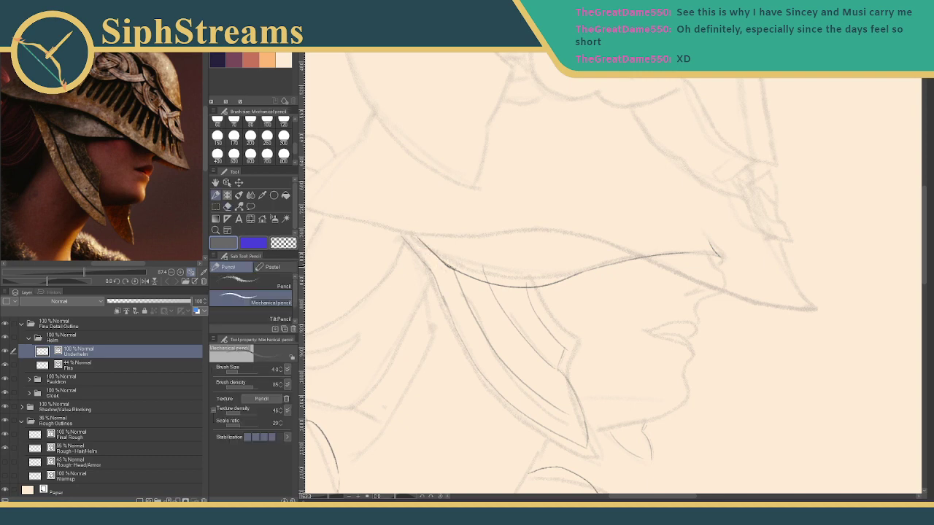
{"action": "key", "text": "e"}
{"action": "left_click", "coordinate": [448, 267]}
{"action": "key", "text": "p"}
{"action": "key", "text": "ctrl+z"}
{"action": "left_click_drag", "start_coordinate": [445, 263], "coordinate": [471, 273]}
{"action": "key", "text": "ctrl+z"}
{"action": "left_click_drag", "start_coordinate": [432, 250], "coordinate": [457, 271]}
{"action": "key", "text": "ctrl+z"}
{"action": "left_click_drag", "start_coordinate": [422, 242], "coordinate": [435, 261]}
On the Fins layer, erase the fin line ends that stick up past the underhelm edge.
{"action": "left_click", "coordinate": [112, 365]}
{"action": "key", "text": "e"}
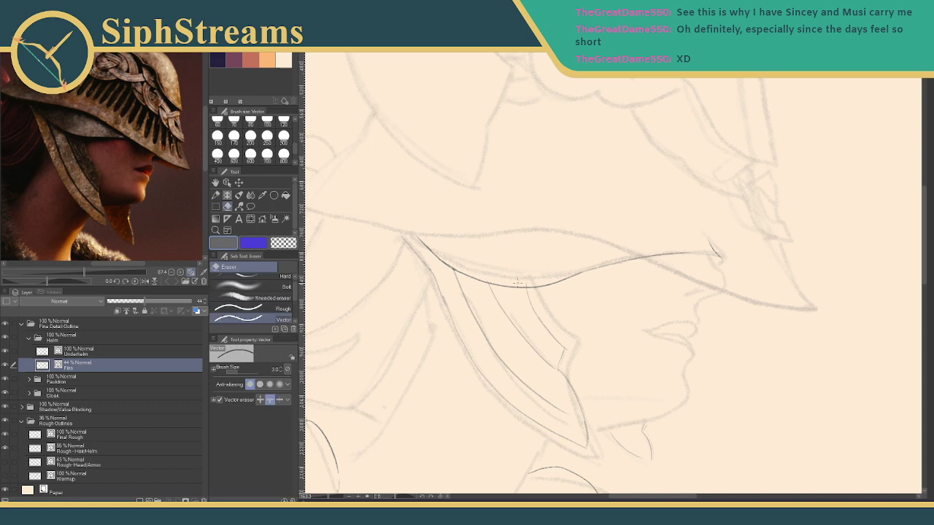
{"action": "key", "text": "p"}
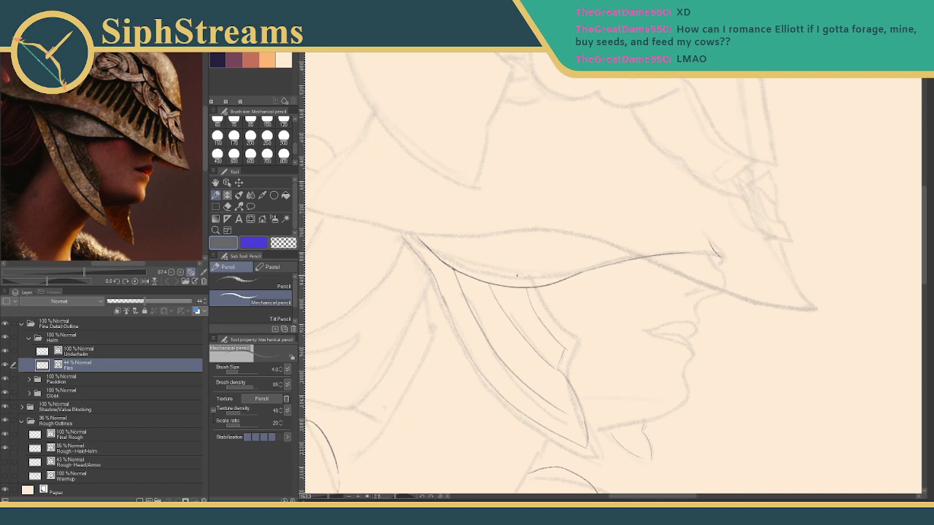
Lower the Underhelm layer's opacity to 49%.
{"action": "left_click", "coordinate": [106, 352]}
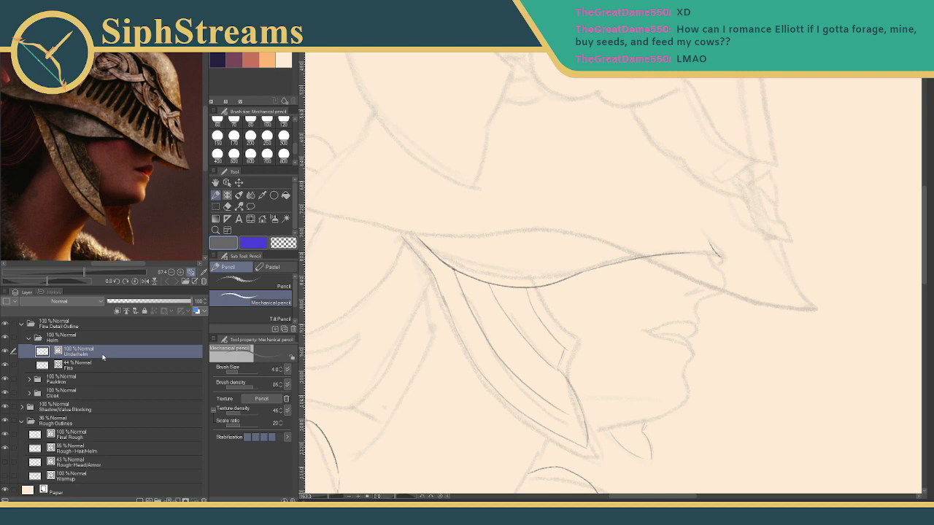
{"action": "left_click_drag", "start_coordinate": [187, 301], "coordinate": [168, 303]}
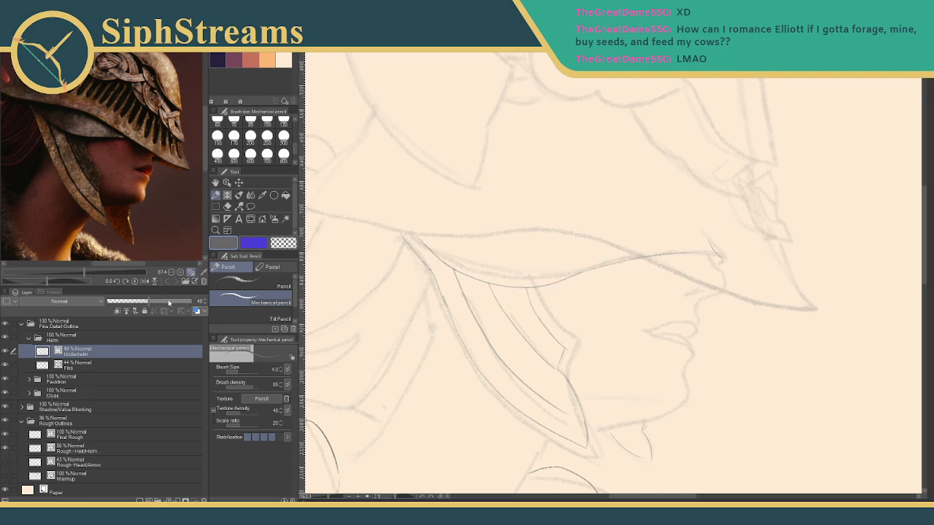
{"action": "left_click", "coordinate": [131, 362]}
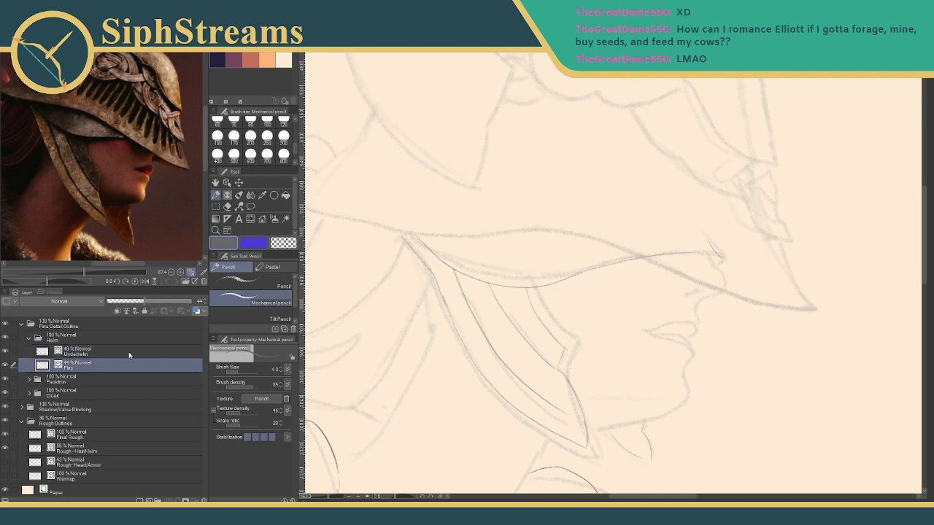
{"action": "left_click", "coordinate": [132, 347]}
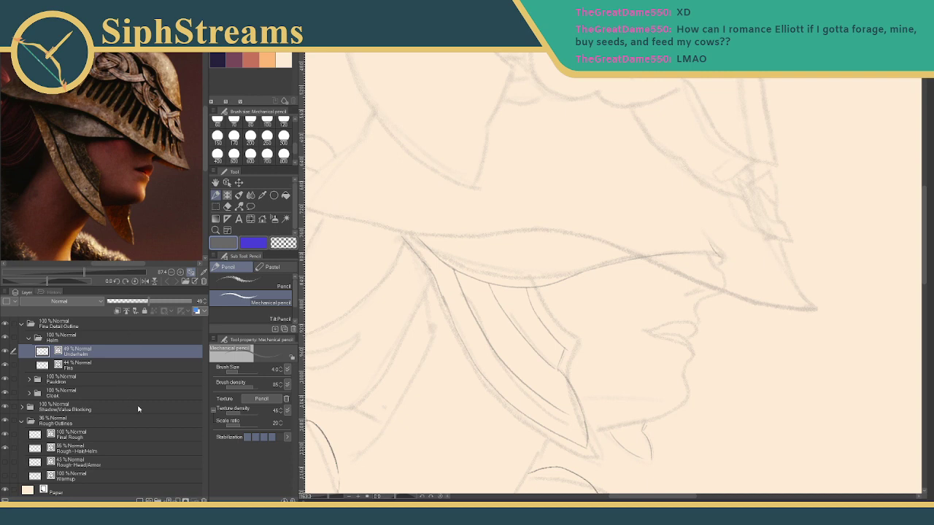
Add a new vector layer above Underhelm and name it Helm Base.
{"action": "left_click", "coordinate": [148, 500]}
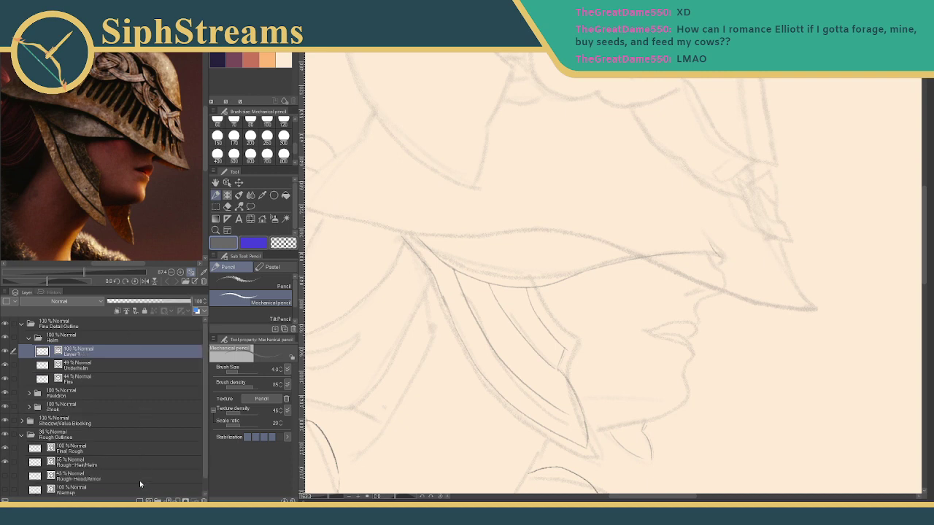
{"action": "double_click", "coordinate": [77, 354]}
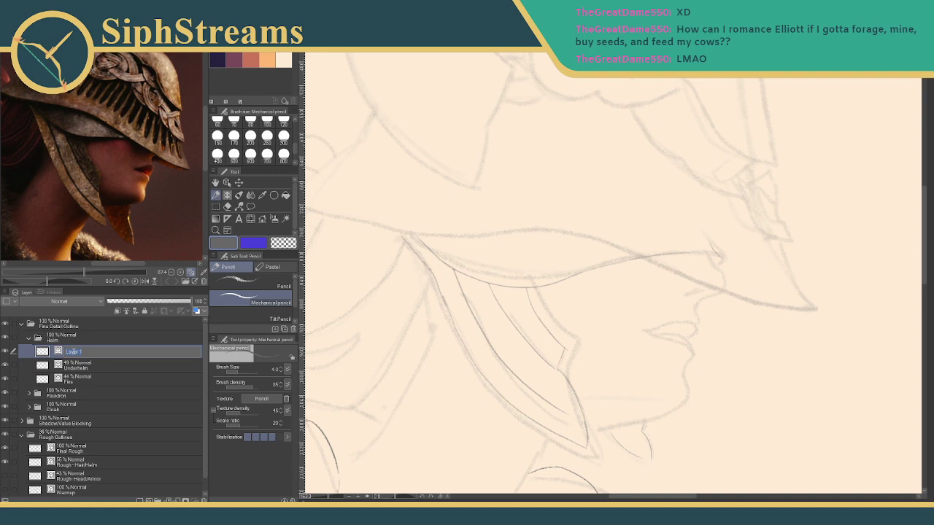
{"action": "type", "text": "Helm Base"}
{"action": "key", "text": "Return"}
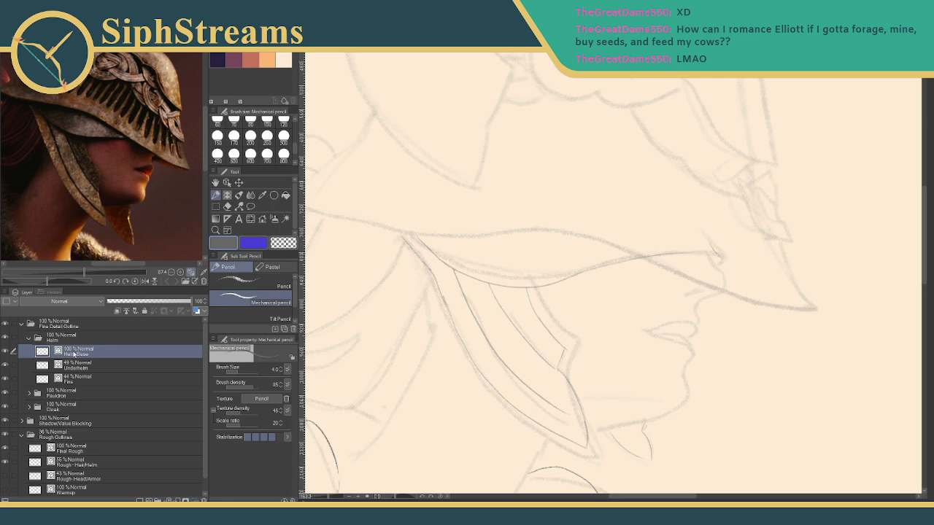
Draw the helm's sloping rear brim edge down to its back point and the short edge turning under it.
{"action": "left_click_drag", "start_coordinate": [79, 112], "coordinate": [87, 155]}
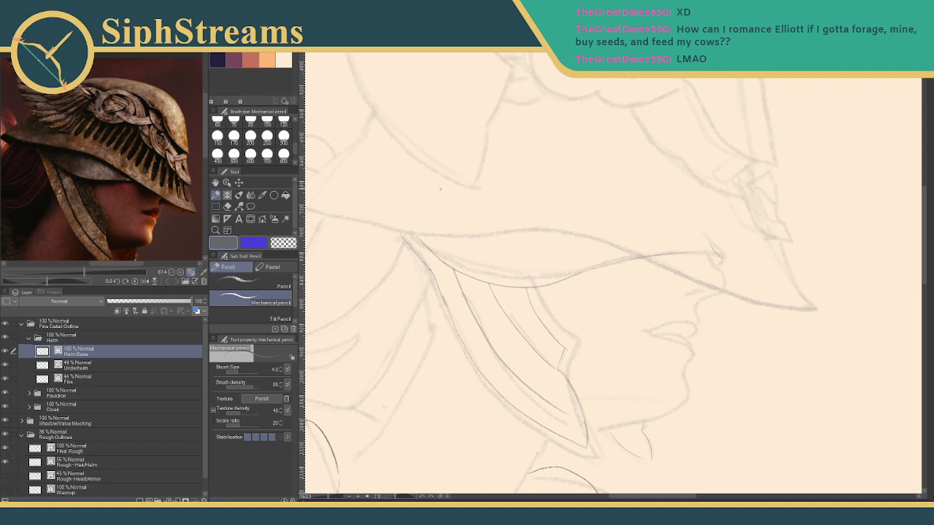
{"action": "left_click_drag", "start_coordinate": [434, 150], "coordinate": [518, 233]}
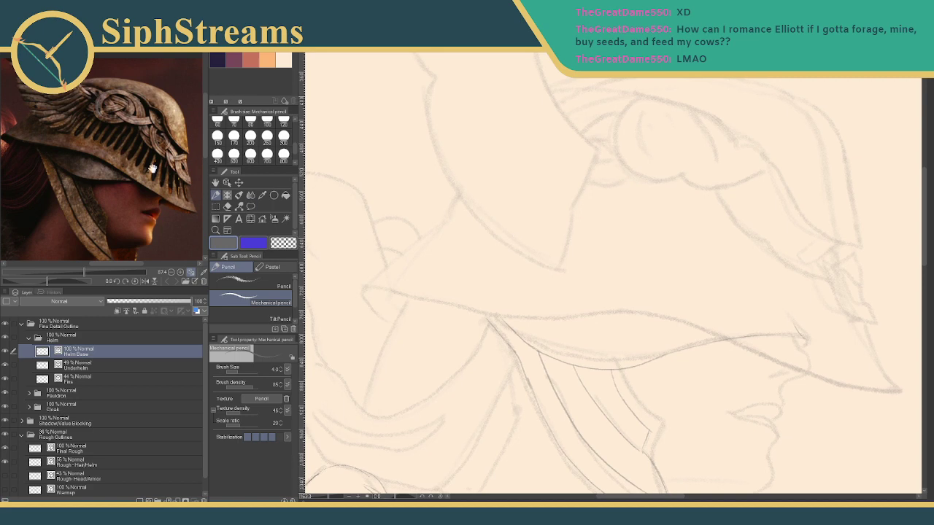
{"action": "mouse_move", "coordinate": [66, 139]}
{"action": "left_mouse_down"}
{"action": "mouse_move", "coordinate": [57, 139]}
{"action": "mouse_move", "coordinate": [73, 146]}
{"action": "left_mouse_up"}
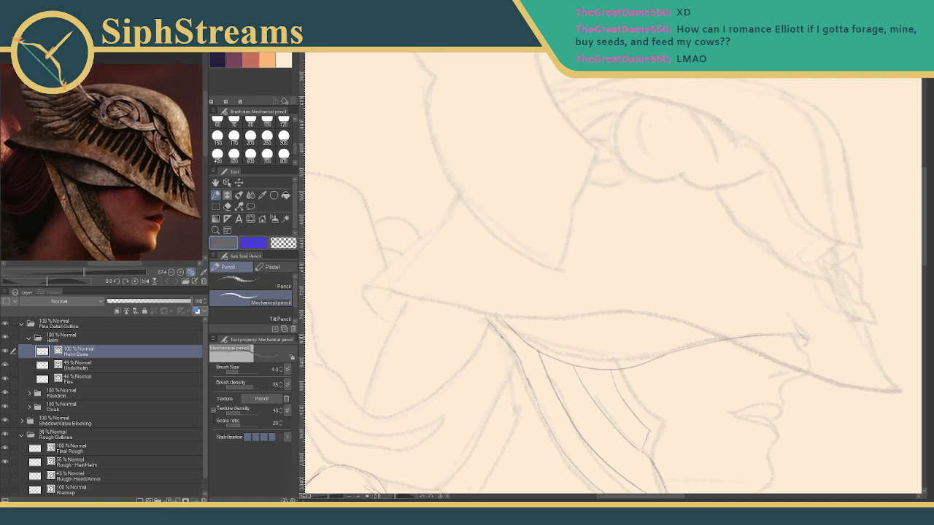
{"action": "mouse_move", "coordinate": [541, 287]}
{"action": "left_mouse_down"}
{"action": "mouse_move", "coordinate": [551, 233]}
{"action": "mouse_move", "coordinate": [547, 280]}
{"action": "left_mouse_up"}
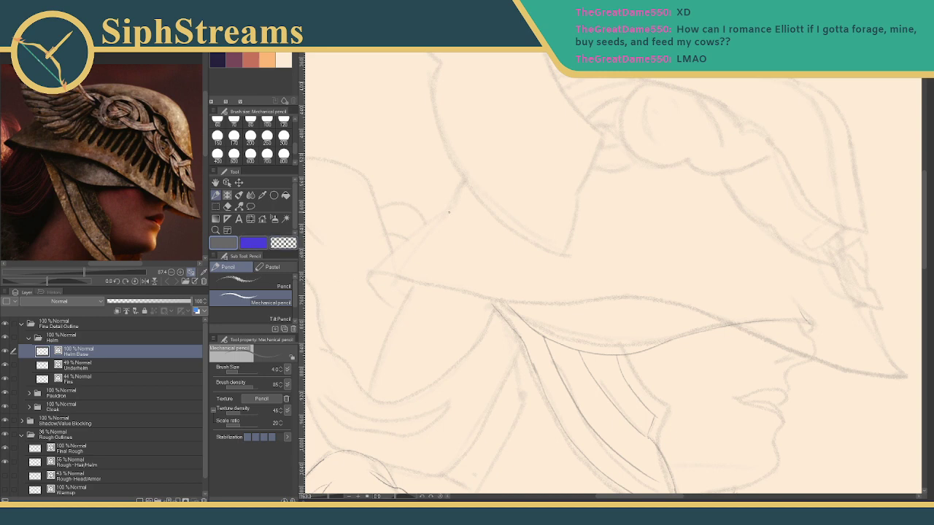
{"action": "left_click_drag", "start_coordinate": [449, 210], "coordinate": [386, 259]}
{"action": "key", "text": "ctrl+z"}
{"action": "left_click_drag", "start_coordinate": [450, 208], "coordinate": [366, 268]}
{"action": "mouse_move", "coordinate": [365, 268]}
{"action": "left_mouse_down"}
{"action": "mouse_move", "coordinate": [358, 280]}
{"action": "mouse_move", "coordinate": [378, 308]}
{"action": "left_mouse_up"}
{"action": "left_click_drag", "start_coordinate": [450, 207], "coordinate": [457, 194]}
Draw the dome outline as a long arc from the rear brim up to the crown of the helm.
{"action": "left_click_drag", "start_coordinate": [519, 164], "coordinate": [460, 235]}
{"action": "mouse_move", "coordinate": [393, 276]}
{"action": "left_mouse_down"}
{"action": "mouse_move", "coordinate": [476, 177]}
{"action": "mouse_move", "coordinate": [604, 125]}
{"action": "mouse_move", "coordinate": [574, 132]}
{"action": "left_mouse_up"}
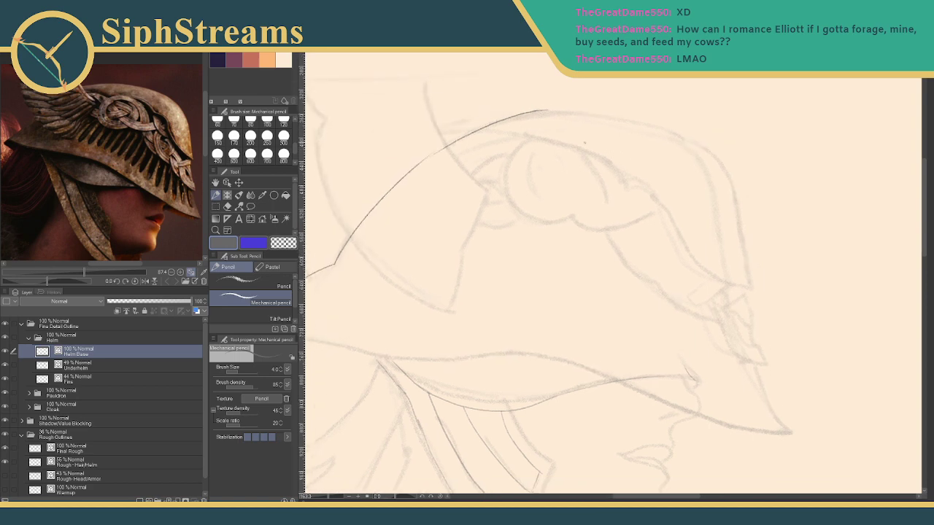
{"action": "mouse_move", "coordinate": [463, 137]}
{"action": "left_mouse_down"}
{"action": "mouse_move", "coordinate": [534, 110]}
{"action": "mouse_move", "coordinate": [481, 126]}
{"action": "mouse_move", "coordinate": [506, 119]}
{"action": "mouse_move", "coordinate": [483, 125]}
{"action": "left_mouse_up"}
{"action": "key", "text": "e"}
{"action": "key", "text": "p"}
Draw the visor's curved front edge from below the braided ornament down to the pointed tip.
{"action": "left_click_drag", "start_coordinate": [583, 185], "coordinate": [499, 123]}
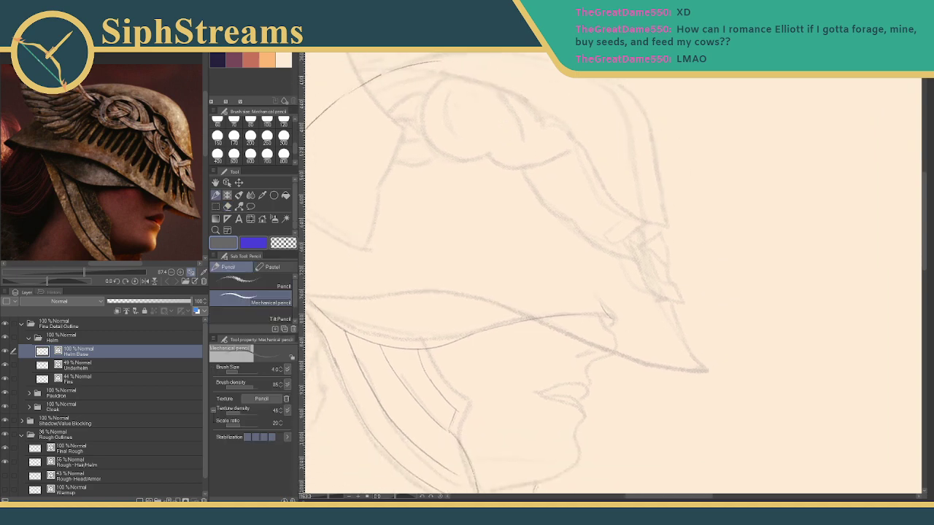
{"action": "mouse_move", "coordinate": [610, 216]}
{"action": "left_mouse_down"}
{"action": "mouse_move", "coordinate": [606, 194]}
{"action": "mouse_move", "coordinate": [551, 146]}
{"action": "left_mouse_up"}
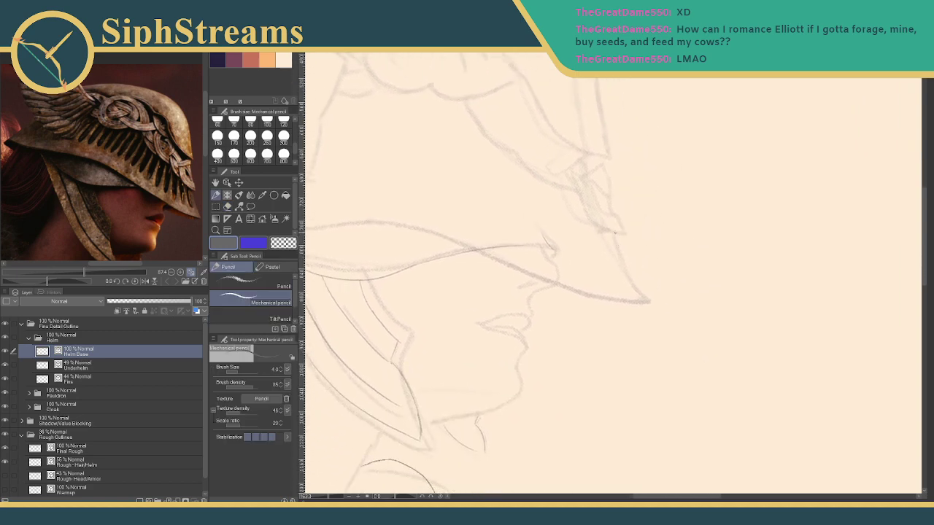
{"action": "left_click_drag", "start_coordinate": [614, 234], "coordinate": [642, 299]}
{"action": "key", "text": "ctrl+z"}
{"action": "key", "text": "ctrl+z"}
{"action": "left_click_drag", "start_coordinate": [613, 234], "coordinate": [646, 303]}
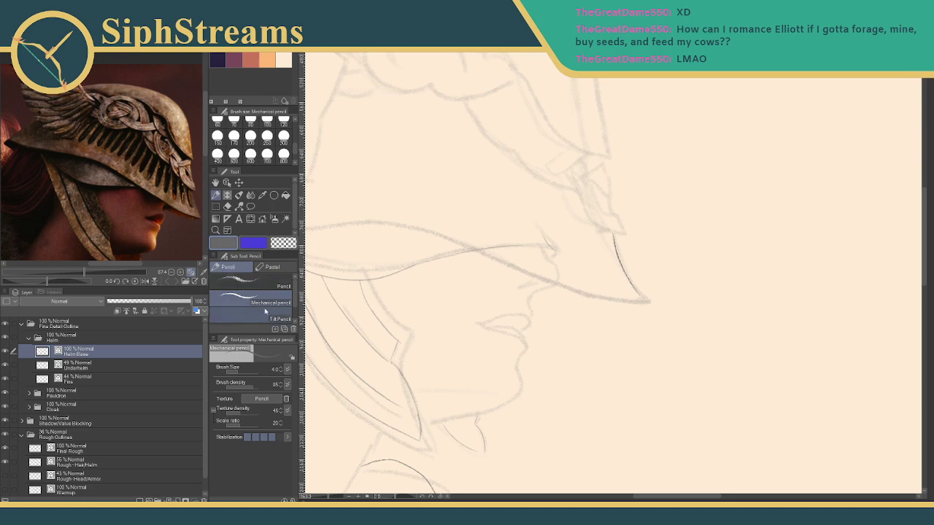
Try the Tilt Pencil with a few shading scribbles on the blank canvas in front of the face and erase them.
{"action": "left_click", "coordinate": [243, 318]}
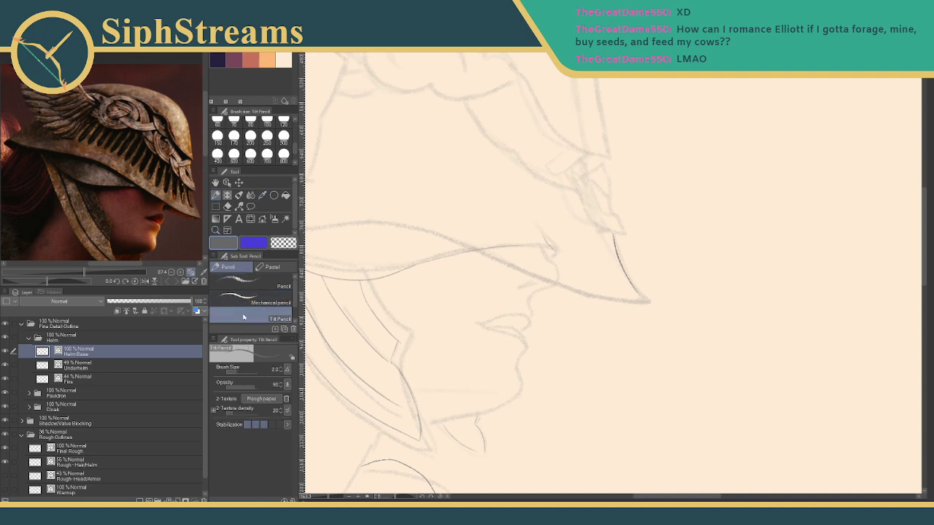
{"action": "mouse_move", "coordinate": [744, 270]}
{"action": "left_mouse_down"}
{"action": "mouse_move", "coordinate": [708, 226]}
{"action": "mouse_move", "coordinate": [613, 208]}
{"action": "left_mouse_up"}
{"action": "left_click_drag", "start_coordinate": [620, 199], "coordinate": [707, 184]}
{"action": "mouse_move", "coordinate": [636, 192]}
{"action": "left_mouse_down"}
{"action": "mouse_move", "coordinate": [716, 187]}
{"action": "mouse_move", "coordinate": [634, 202]}
{"action": "mouse_move", "coordinate": [708, 201]}
{"action": "left_mouse_up"}
{"action": "left_click_drag", "start_coordinate": [591, 220], "coordinate": [586, 246]}
{"action": "left_click_drag", "start_coordinate": [594, 229], "coordinate": [589, 243]}
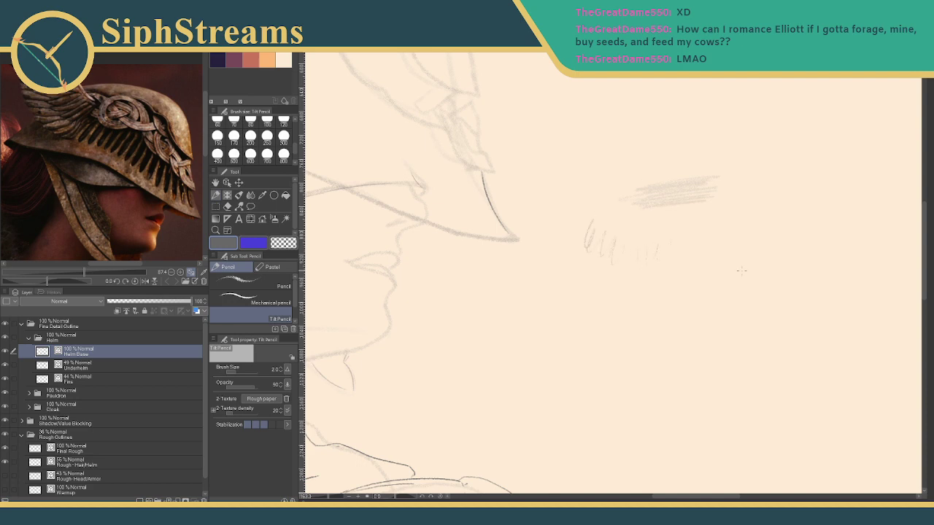
{"action": "key", "text": "e"}
{"action": "mouse_move", "coordinate": [592, 238]}
{"action": "left_mouse_down"}
{"action": "mouse_move", "coordinate": [627, 246]}
{"action": "mouse_move", "coordinate": [660, 188]}
{"action": "mouse_move", "coordinate": [711, 203]}
{"action": "mouse_move", "coordinate": [689, 200]}
{"action": "mouse_move", "coordinate": [701, 182]}
{"action": "mouse_move", "coordinate": [702, 193]}
{"action": "mouse_move", "coordinate": [716, 194]}
{"action": "left_mouse_up"}
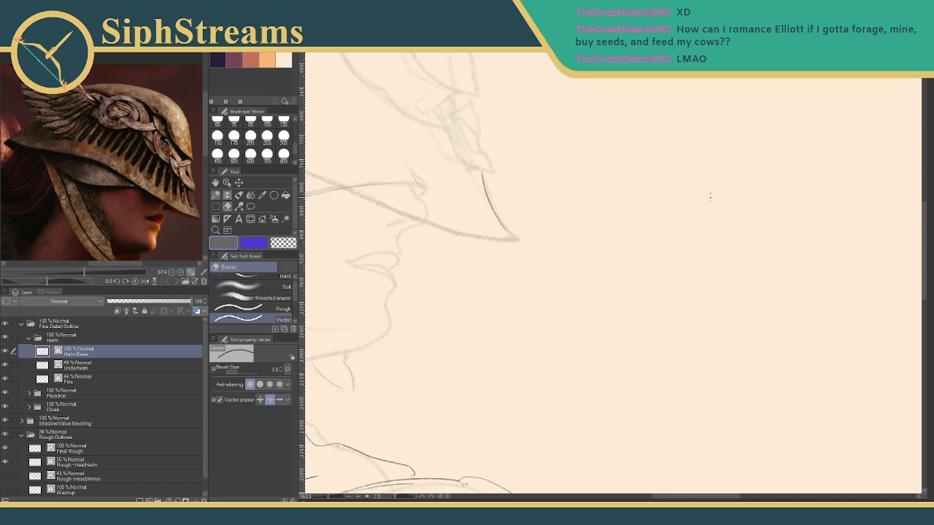
Try the WindowsXP Screensaver Pen marker with overlapping zigzag scribbles on the blank canvas in front of the helm.
{"action": "key", "text": "p"}
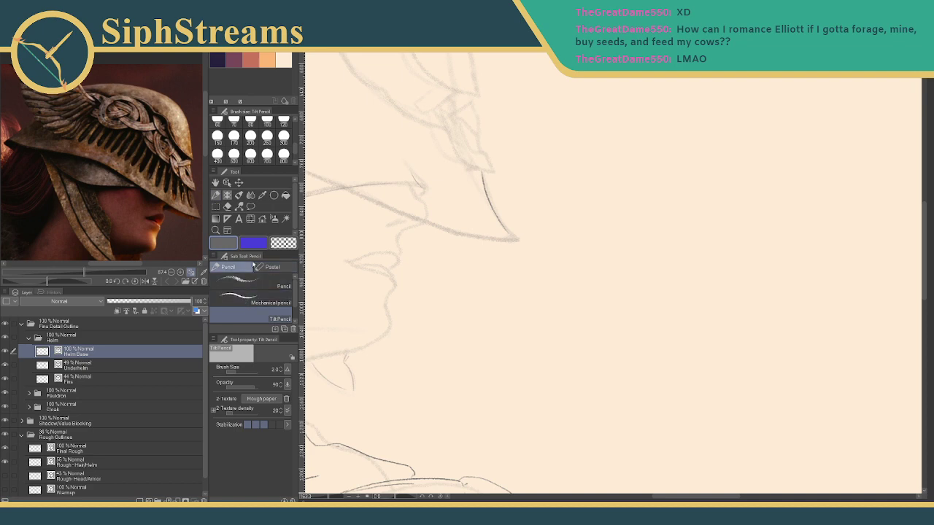
{"action": "left_click", "coordinate": [227, 196]}
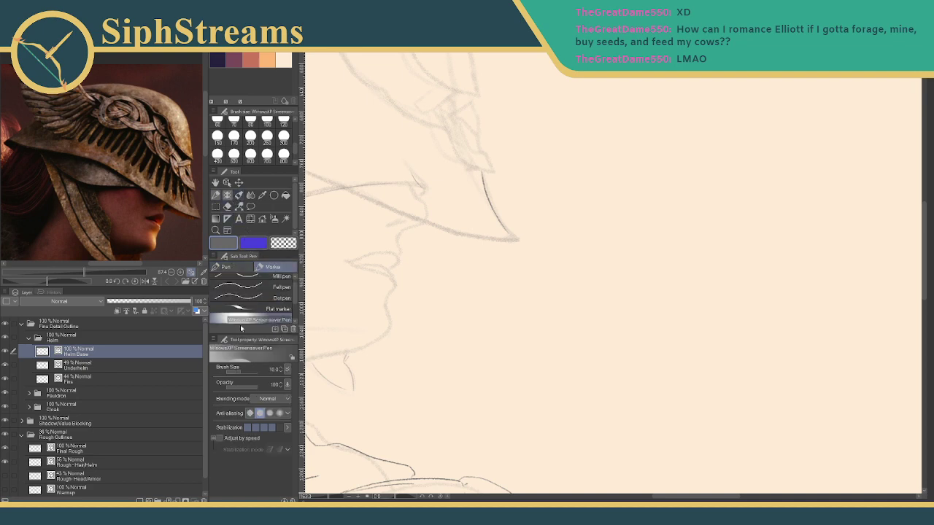
{"action": "left_click_drag", "start_coordinate": [522, 279], "coordinate": [361, 272]}
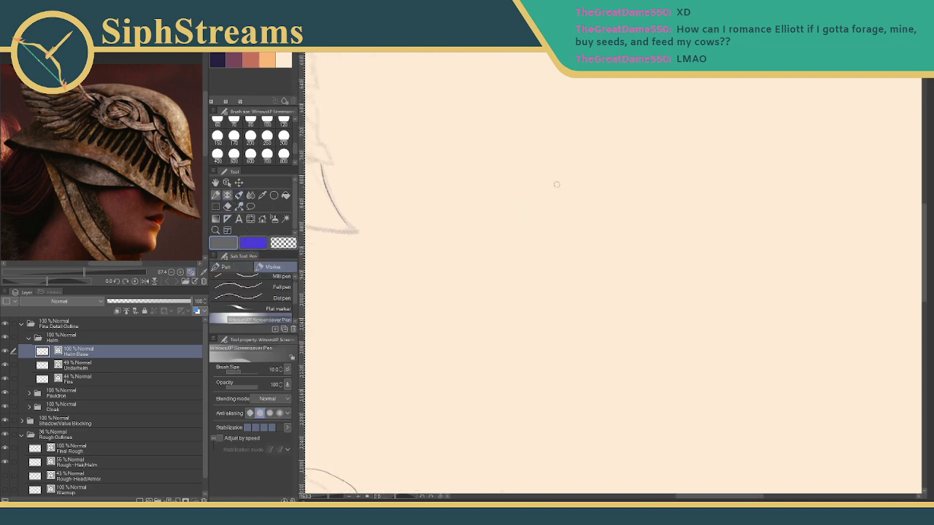
{"action": "left_click_drag", "start_coordinate": [634, 167], "coordinate": [521, 197]}
{"action": "mouse_move", "coordinate": [633, 180]}
{"action": "left_mouse_down"}
{"action": "mouse_move", "coordinate": [523, 229]}
{"action": "mouse_move", "coordinate": [606, 226]}
{"action": "mouse_move", "coordinate": [544, 253]}
{"action": "mouse_move", "coordinate": [611, 256]}
{"action": "mouse_move", "coordinate": [534, 284]}
{"action": "mouse_move", "coordinate": [521, 297]}
{"action": "mouse_move", "coordinate": [529, 329]}
{"action": "left_mouse_up"}
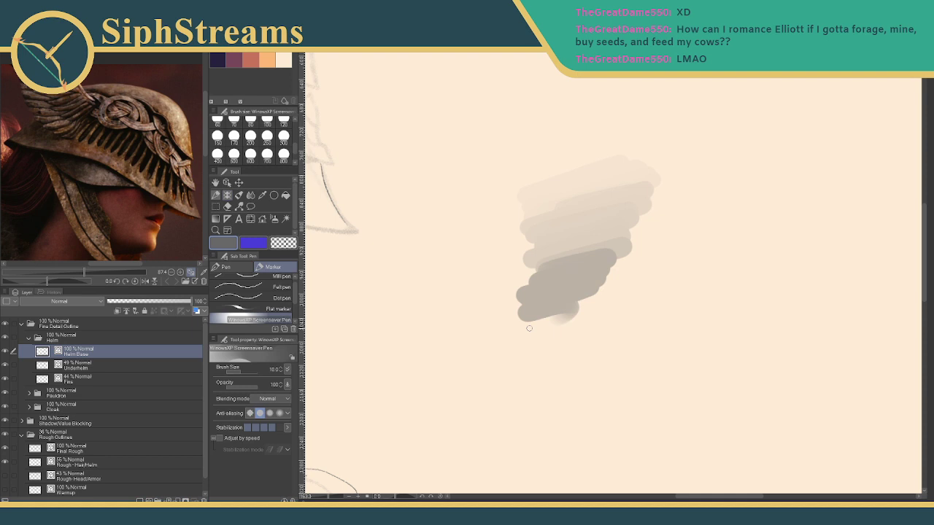
{"action": "mouse_move", "coordinate": [626, 108]}
{"action": "left_mouse_down"}
{"action": "mouse_move", "coordinate": [527, 137]}
{"action": "mouse_move", "coordinate": [634, 188]}
{"action": "mouse_move", "coordinate": [583, 329]}
{"action": "mouse_move", "coordinate": [627, 211]}
{"action": "mouse_move", "coordinate": [520, 99]}
{"action": "mouse_move", "coordinate": [686, 248]}
{"action": "left_mouse_up"}
Erase all the marker scribbles, clearing the leftovers with the large Hard eraser, and switch the eraser back to Vector.
{"action": "key", "text": "e"}
{"action": "left_click_drag", "start_coordinate": [490, 225], "coordinate": [543, 106]}
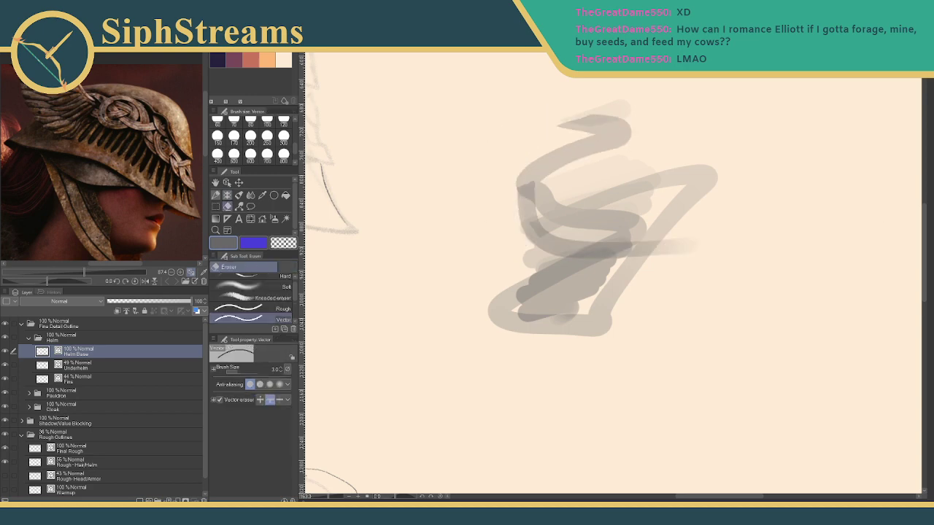
{"action": "left_click_drag", "start_coordinate": [563, 139], "coordinate": [539, 325]}
{"action": "left_click_drag", "start_coordinate": [582, 188], "coordinate": [561, 339]}
{"action": "mouse_move", "coordinate": [589, 189]}
{"action": "left_mouse_down"}
{"action": "mouse_move", "coordinate": [563, 313]}
{"action": "mouse_move", "coordinate": [577, 276]}
{"action": "left_mouse_up"}
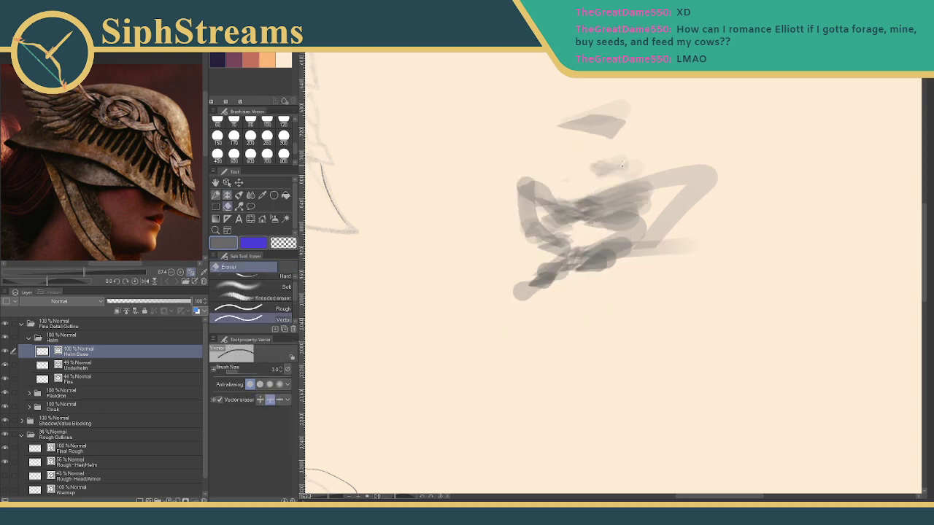
{"action": "mouse_move", "coordinate": [619, 182]}
{"action": "left_mouse_down"}
{"action": "mouse_move", "coordinate": [584, 269]}
{"action": "mouse_move", "coordinate": [529, 239]}
{"action": "mouse_move", "coordinate": [549, 212]}
{"action": "mouse_move", "coordinate": [660, 198]}
{"action": "mouse_move", "coordinate": [659, 217]}
{"action": "mouse_move", "coordinate": [614, 253]}
{"action": "left_mouse_up"}
{"action": "key", "text": "p"}
{"action": "key", "text": "e"}
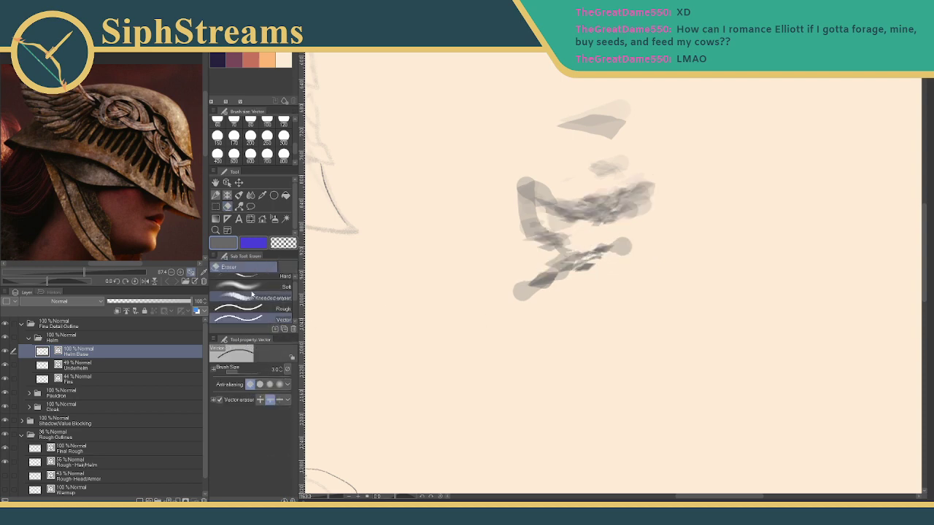
{"action": "left_click", "coordinate": [252, 278]}
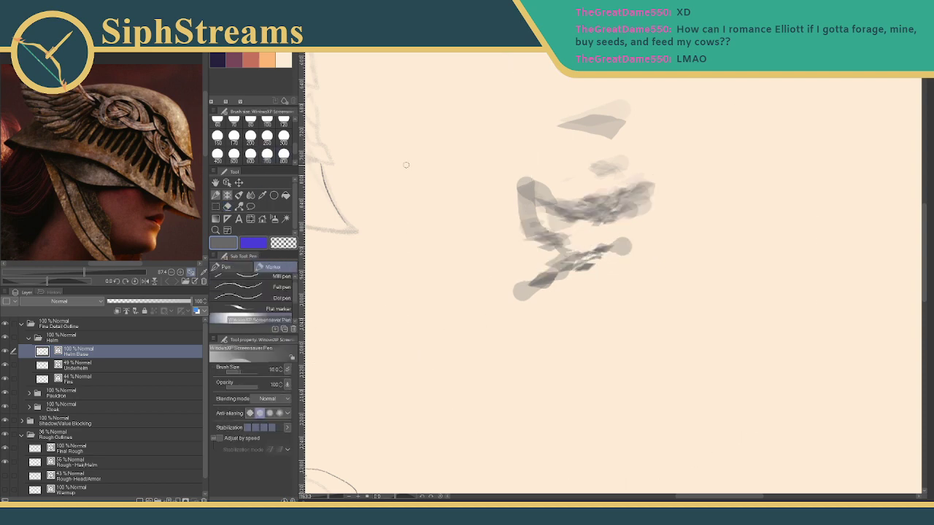
{"action": "mouse_move", "coordinate": [676, 192]}
{"action": "left_mouse_down"}
{"action": "mouse_move", "coordinate": [656, 212]}
{"action": "mouse_move", "coordinate": [636, 189]}
{"action": "mouse_move", "coordinate": [579, 229]}
{"action": "left_mouse_up"}
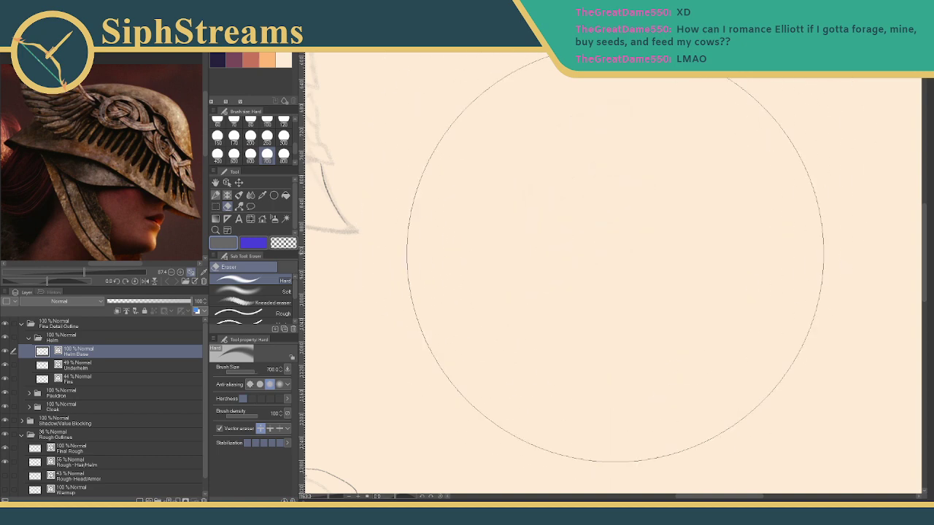
{"action": "key", "text": "p"}
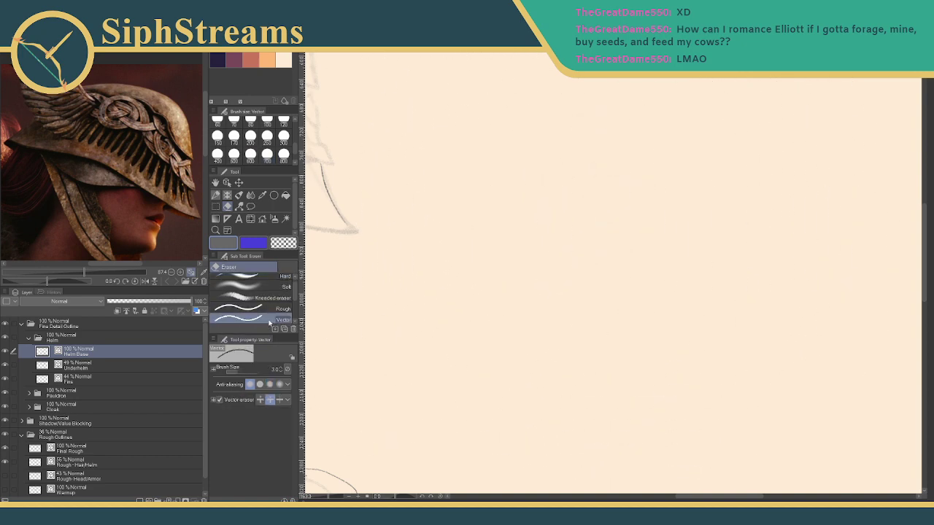
{"action": "left_click", "coordinate": [269, 321]}
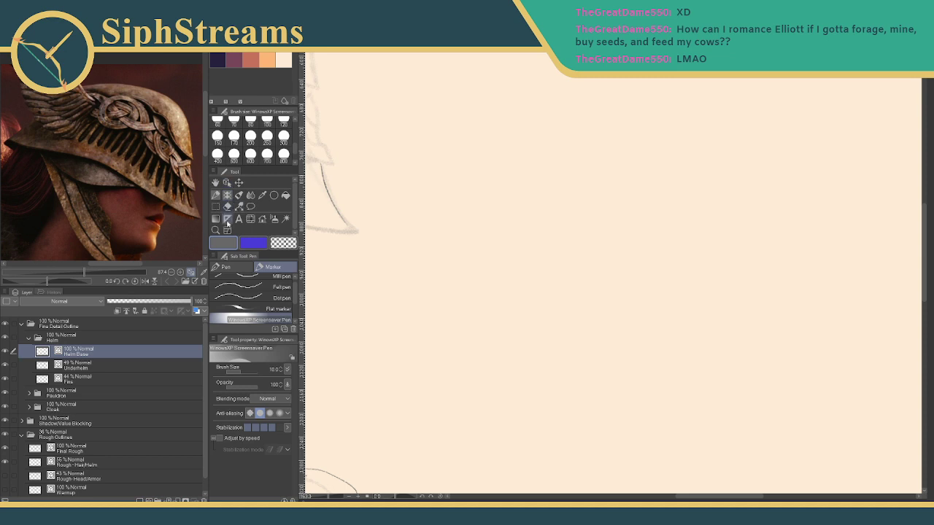
Try the Ballpoint Pen with one thick wavy stroke and three tapered curved strokes above it on the blank canvas.
{"action": "scroll", "coordinate": [291, 298], "scroll_direction": "down", "scroll_amount": 3}
{"action": "left_click", "coordinate": [256, 302]}
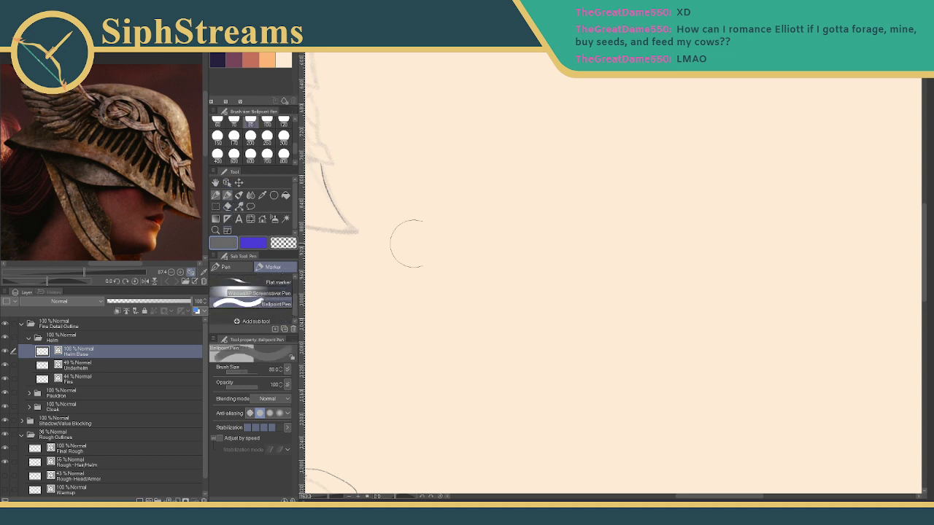
{"action": "mouse_move", "coordinate": [509, 241]}
{"action": "left_mouse_down"}
{"action": "mouse_move", "coordinate": [497, 269]}
{"action": "mouse_move", "coordinate": [660, 295]}
{"action": "mouse_move", "coordinate": [782, 257]}
{"action": "left_mouse_up"}
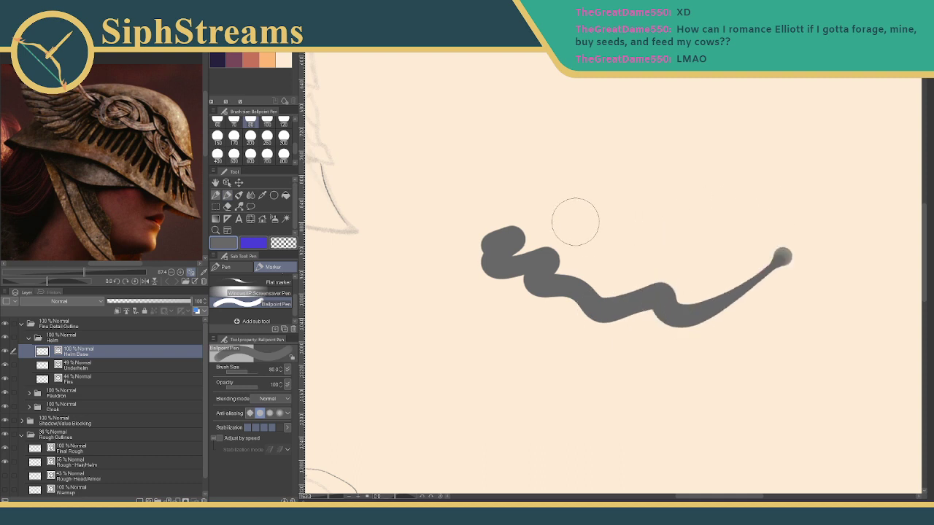
{"action": "left_click_drag", "start_coordinate": [522, 222], "coordinate": [737, 173]}
{"action": "left_click_drag", "start_coordinate": [502, 198], "coordinate": [800, 146]}
{"action": "left_click_drag", "start_coordinate": [498, 178], "coordinate": [802, 141]}
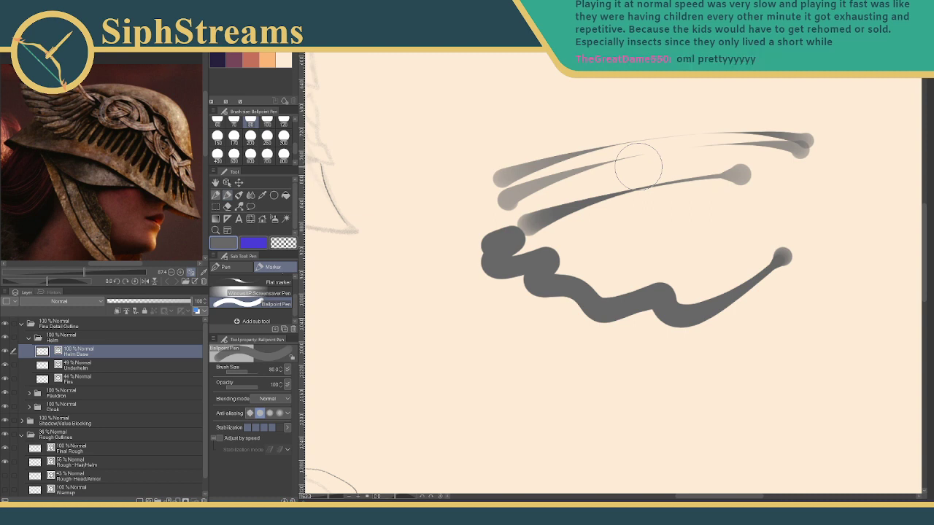
Remove all the ballpoint test strokes with the Vector eraser.
{"action": "key", "text": "e"}
{"action": "left_click_drag", "start_coordinate": [586, 132], "coordinate": [572, 219]}
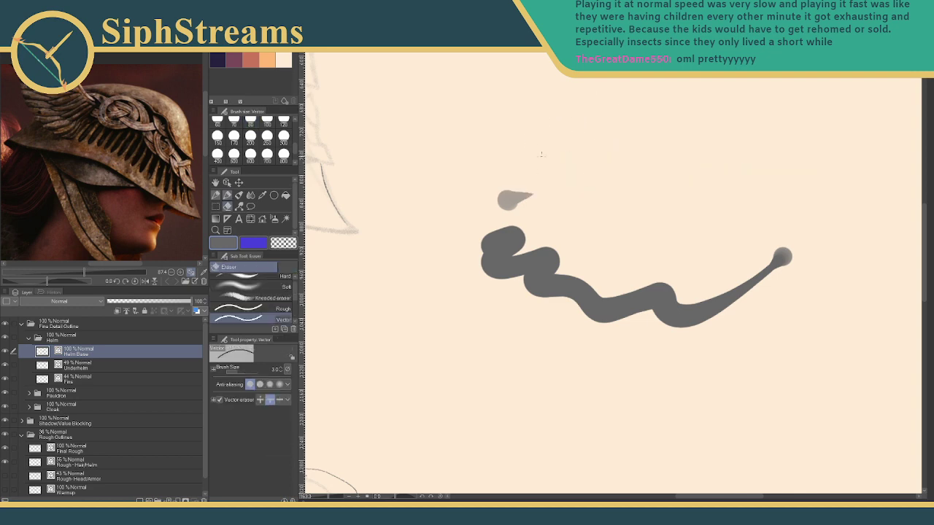
{"action": "left_click_drag", "start_coordinate": [526, 184], "coordinate": [513, 211]}
{"action": "left_click", "coordinate": [514, 244]}
{"action": "left_click", "coordinate": [510, 242]}
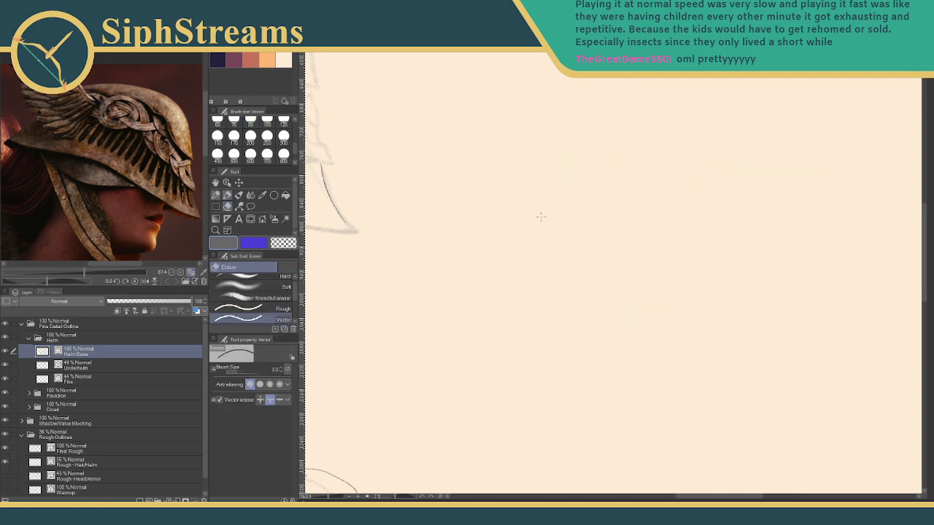
Switch from the Ballpoint Pen back to the Mechanical pencil for outlining the helm.
{"action": "key", "text": "p"}
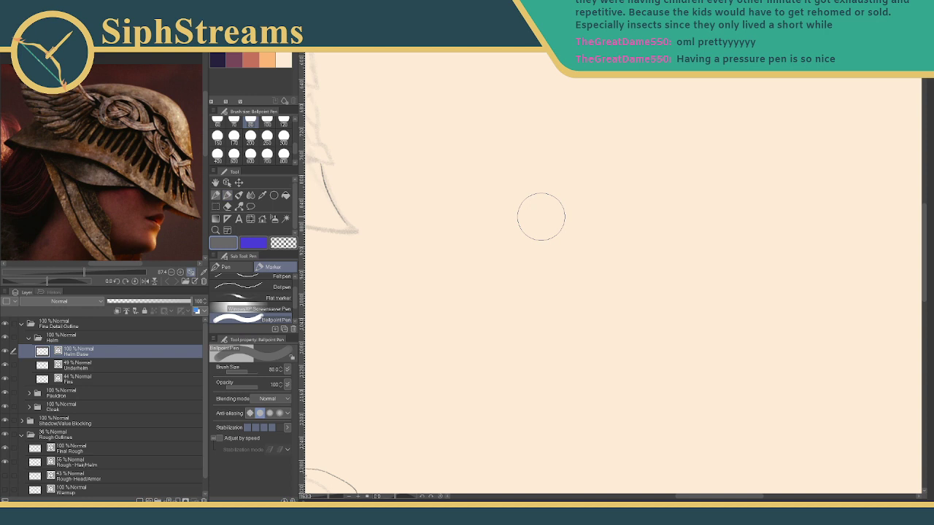
{"action": "mouse_move", "coordinate": [382, 227]}
{"action": "left_mouse_down"}
{"action": "mouse_move", "coordinate": [604, 292]}
{"action": "mouse_move", "coordinate": [578, 318]}
{"action": "mouse_move", "coordinate": [651, 349]}
{"action": "left_mouse_up"}
{"action": "left_click", "coordinate": [215, 196]}
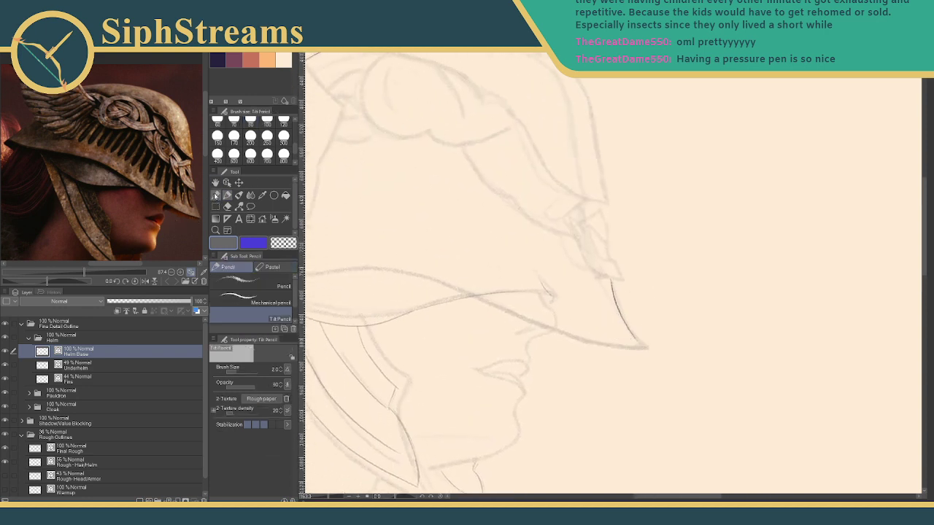
{"action": "left_click", "coordinate": [232, 296]}
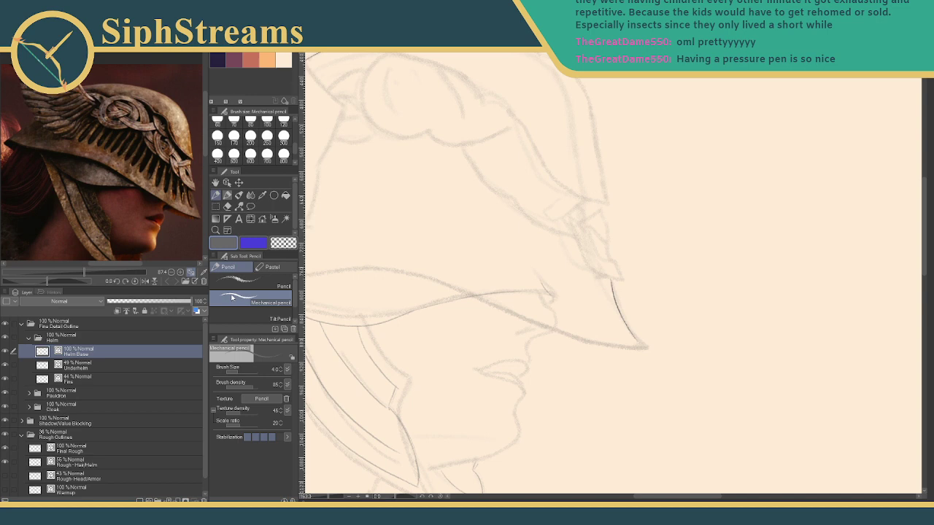
{"action": "left_click_drag", "start_coordinate": [547, 175], "coordinate": [682, 217]}
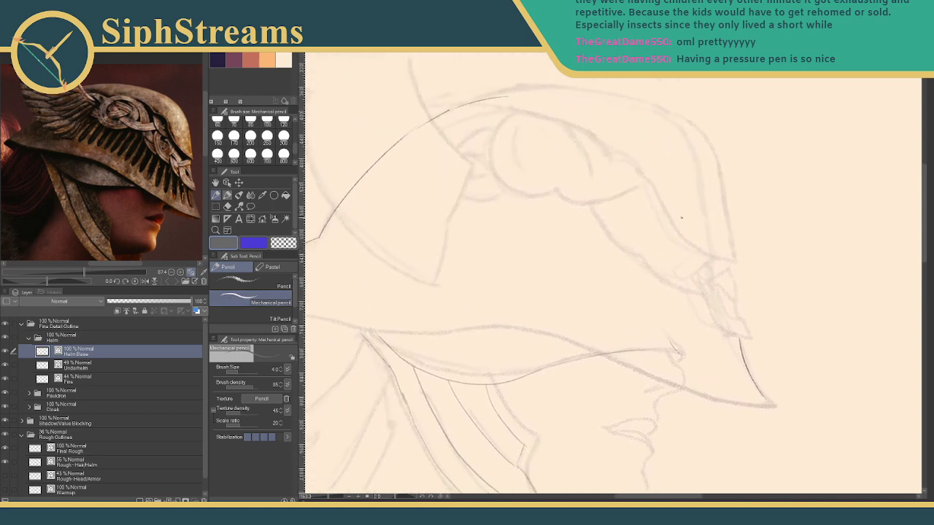
Try strokes for the helm's front edge and for the lower brim edge from the back point, and undo them.
{"action": "left_click_drag", "start_coordinate": [739, 339], "coordinate": [626, 145]}
{"action": "key", "text": "ctrl+z"}
{"action": "mouse_move", "coordinate": [452, 256]}
{"action": "left_mouse_down"}
{"action": "mouse_move", "coordinate": [541, 225]}
{"action": "mouse_move", "coordinate": [493, 251]}
{"action": "left_mouse_up"}
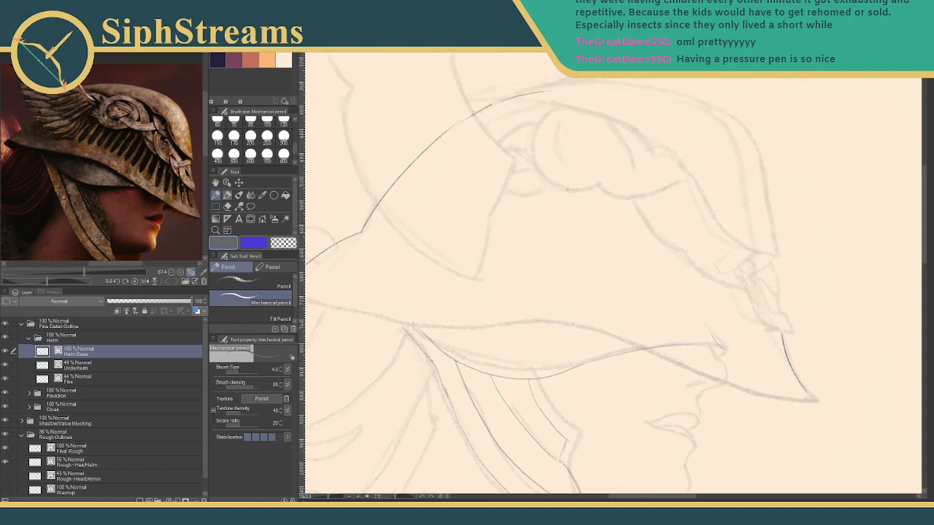
{"action": "left_click_drag", "start_coordinate": [500, 239], "coordinate": [574, 215]}
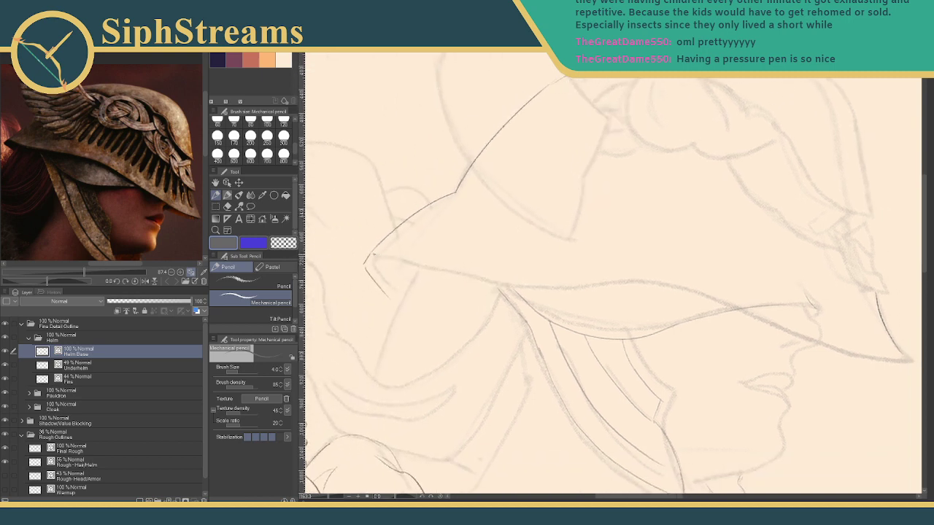
{"action": "mouse_move", "coordinate": [365, 255]}
{"action": "left_mouse_down"}
{"action": "mouse_move", "coordinate": [439, 283]}
{"action": "mouse_move", "coordinate": [604, 286]}
{"action": "left_mouse_up"}
{"action": "key", "text": "ctrl+z"}
{"action": "key", "text": "ctrl+z"}
{"action": "key", "text": "ctrl+z"}
{"action": "key", "text": "ctrl+z"}
{"action": "key", "text": "ctrl+z"}
Draw the helm's lower brim edge as one long wavy curve from the back point to the visor's tip and erase a stray bit.
{"action": "mouse_move", "coordinate": [372, 256]}
{"action": "left_mouse_down"}
{"action": "mouse_move", "coordinate": [556, 292]}
{"action": "mouse_move", "coordinate": [526, 292]}
{"action": "mouse_move", "coordinate": [674, 292]}
{"action": "mouse_move", "coordinate": [652, 289]}
{"action": "mouse_move", "coordinate": [793, 336]}
{"action": "mouse_move", "coordinate": [912, 362]}
{"action": "left_mouse_up"}
{"action": "left_click_drag", "start_coordinate": [825, 485], "coordinate": [833, 59]}
{"action": "mouse_move", "coordinate": [837, 330]}
{"action": "left_mouse_down"}
{"action": "mouse_move", "coordinate": [740, 302]}
{"action": "mouse_move", "coordinate": [507, 418]}
{"action": "mouse_move", "coordinate": [482, 440]}
{"action": "left_mouse_up"}
{"action": "mouse_move", "coordinate": [539, 222]}
{"action": "left_mouse_down"}
{"action": "mouse_move", "coordinate": [491, 421]}
{"action": "mouse_move", "coordinate": [478, 334]}
{"action": "mouse_move", "coordinate": [463, 400]}
{"action": "left_mouse_up"}
{"action": "key", "text": "e"}
{"action": "mouse_move", "coordinate": [426, 263]}
{"action": "left_mouse_down"}
{"action": "mouse_move", "coordinate": [418, 273]}
{"action": "mouse_move", "coordinate": [397, 260]}
{"action": "left_mouse_up"}
Erase the end of the lower brim line that overshoots the visor's pointed tip.
{"action": "key", "text": "p"}
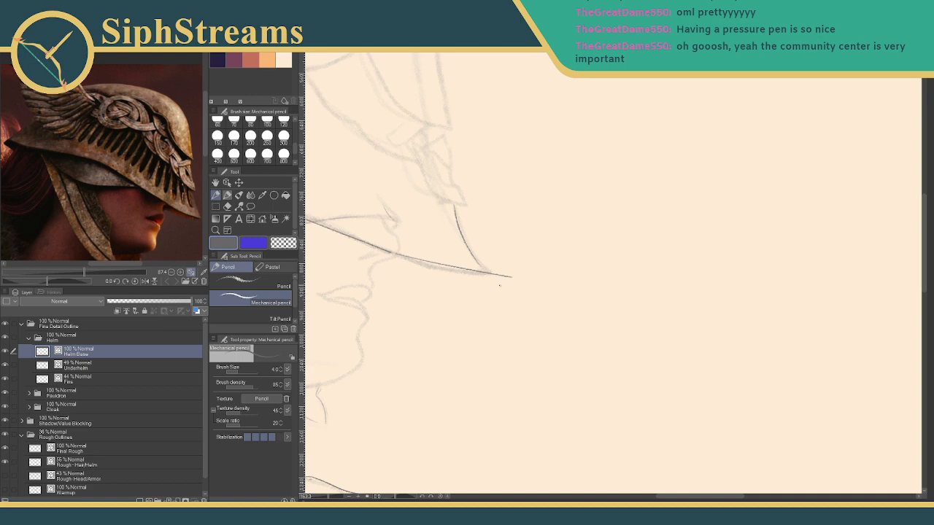
{"action": "key", "text": "e"}
{"action": "left_click", "coordinate": [502, 276]}
{"action": "key", "text": "p"}
{"action": "left_click_drag", "start_coordinate": [478, 279], "coordinate": [686, 329]}
{"action": "left_click_drag", "start_coordinate": [459, 265], "coordinate": [605, 316]}
{"action": "left_click_drag", "start_coordinate": [501, 276], "coordinate": [563, 322]}
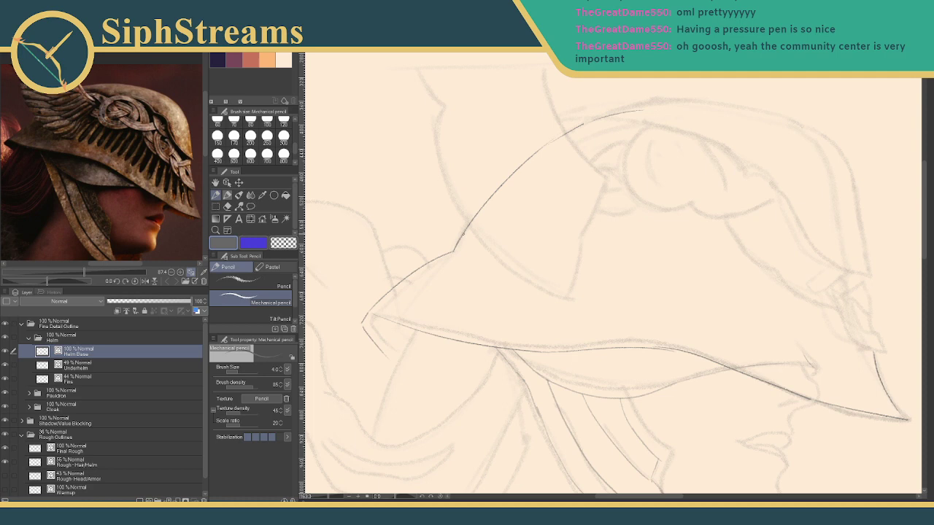
Try a second curve above the lower brim on the Helm Base layer, from the wing's lower corner toward the visor, and undo it.
{"action": "mouse_move", "coordinate": [568, 270]}
{"action": "left_mouse_down"}
{"action": "mouse_move", "coordinate": [431, 227]}
{"action": "mouse_move", "coordinate": [442, 229]}
{"action": "left_mouse_up"}
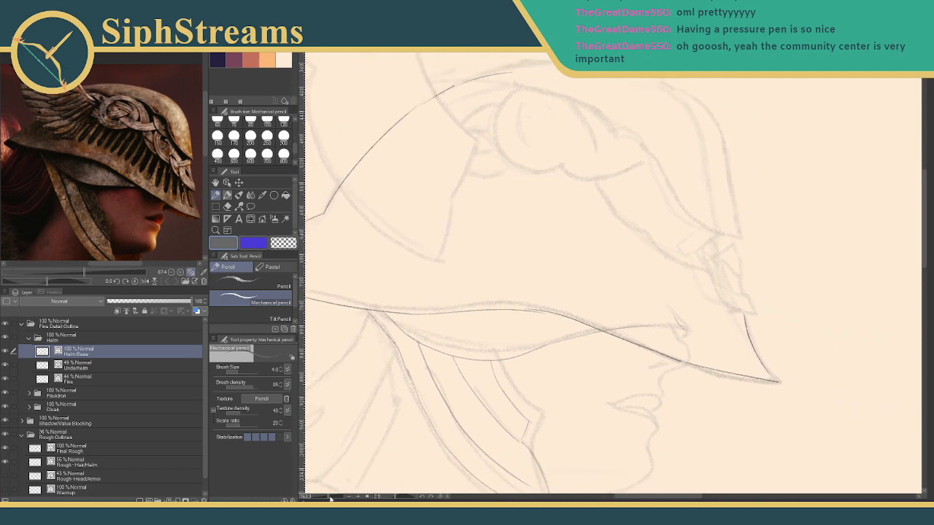
{"action": "left_click_drag", "start_coordinate": [331, 499], "coordinate": [330, 499]}
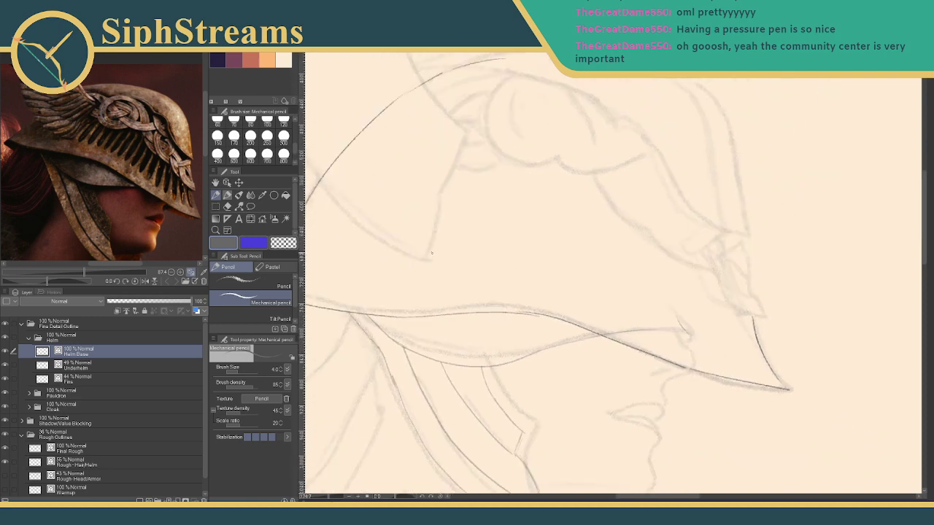
{"action": "mouse_move", "coordinate": [432, 254]}
{"action": "left_mouse_down"}
{"action": "mouse_move", "coordinate": [553, 273]}
{"action": "mouse_move", "coordinate": [697, 333]}
{"action": "left_mouse_up"}
{"action": "key", "text": "ctrl+z"}
{"action": "key", "text": "ctrl+z"}
Create a new raster layer above Helm Base and name it "Alignment Layer".
{"action": "left_click", "coordinate": [141, 501]}
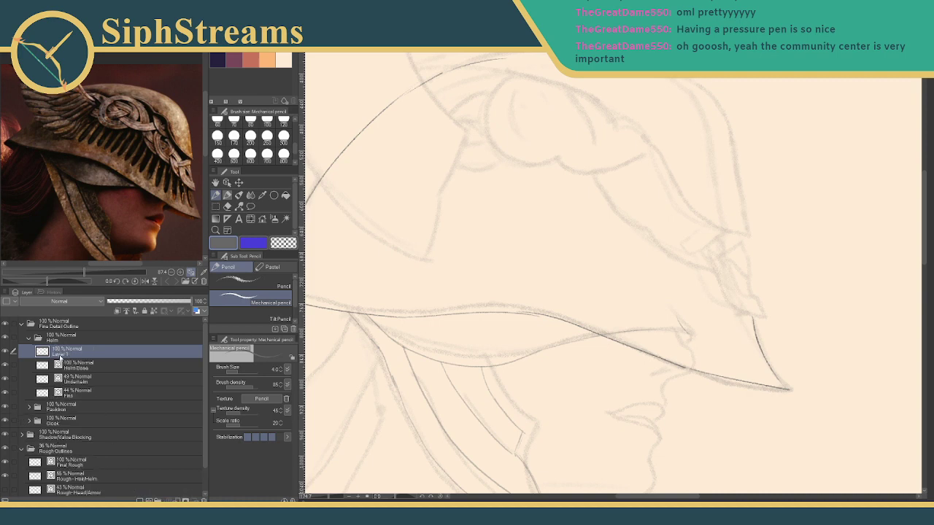
{"action": "double_click", "coordinate": [60, 356]}
{"action": "type", "text": "Alignment Layer"}
{"action": "key", "text": "Return"}
Try a guide curve on the Alignment Layer from the wing's lower corner to the visor's front edge, and undo it.
{"action": "mouse_move", "coordinate": [430, 258]}
{"action": "left_mouse_down"}
{"action": "mouse_move", "coordinate": [505, 267]}
{"action": "mouse_move", "coordinate": [753, 356]}
{"action": "left_mouse_up"}
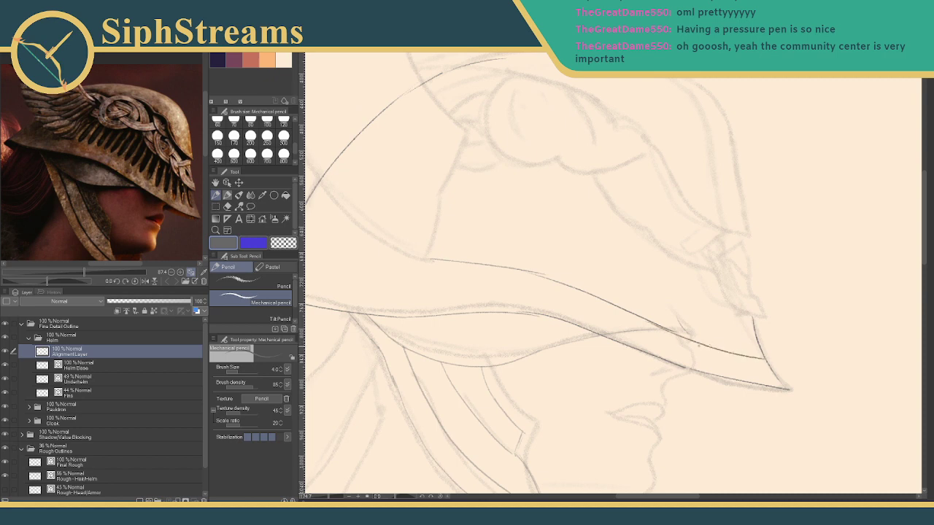
{"action": "key", "text": "ctrl+z"}
{"action": "key", "text": "ctrl+z"}
{"action": "key", "text": "ctrl+z"}
{"action": "key", "text": "ctrl+z"}
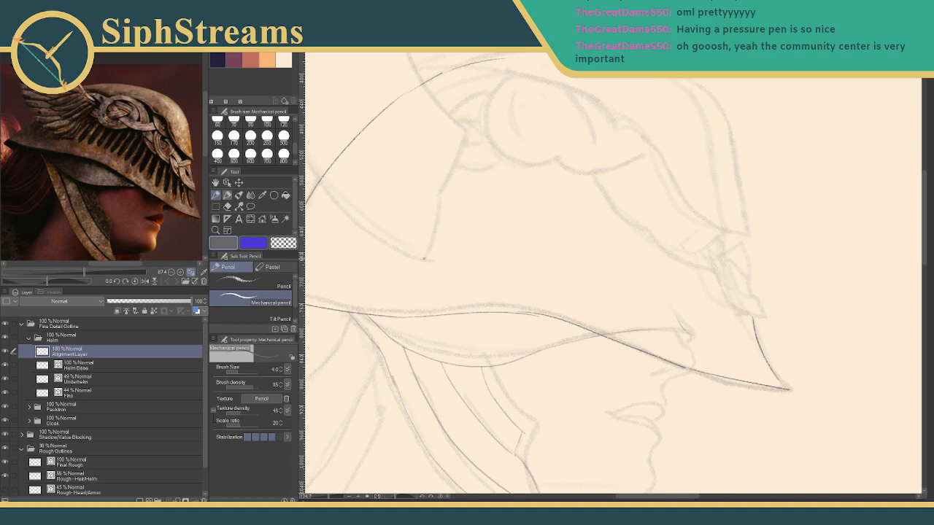
Draw the guide curve above the brim from the wing's lower corner toward the visor's front, trimming its end and a stray side line.
{"action": "mouse_move", "coordinate": [436, 259]}
{"action": "left_mouse_down"}
{"action": "mouse_move", "coordinate": [494, 267]}
{"action": "mouse_move", "coordinate": [615, 321]}
{"action": "mouse_move", "coordinate": [775, 368]}
{"action": "left_mouse_up"}
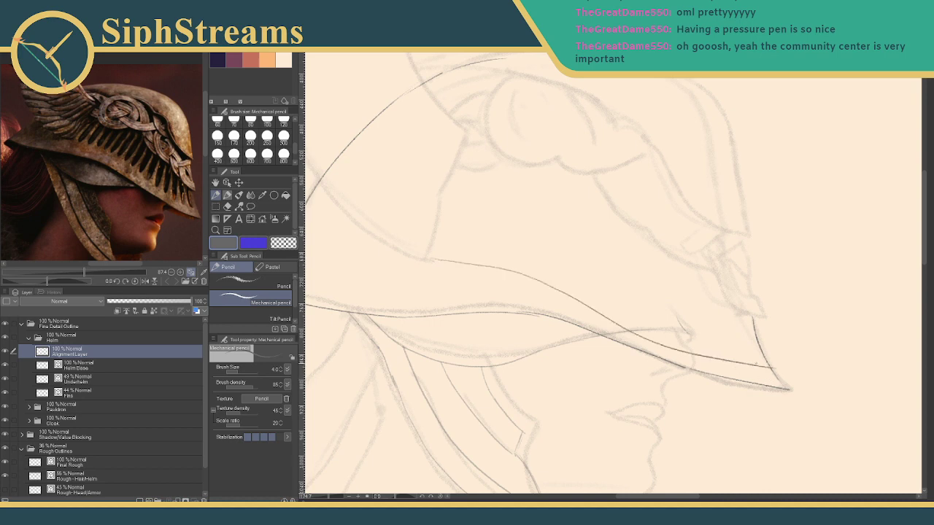
{"action": "left_click_drag", "start_coordinate": [739, 314], "coordinate": [743, 355]}
{"action": "key", "text": "e"}
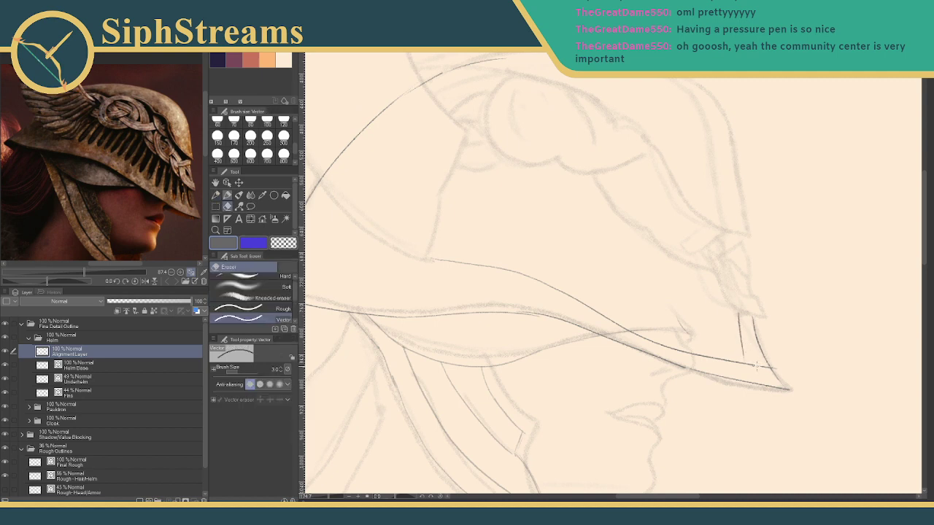
{"action": "left_click", "coordinate": [757, 367]}
{"action": "left_click", "coordinate": [741, 332]}
{"action": "key", "text": "p"}
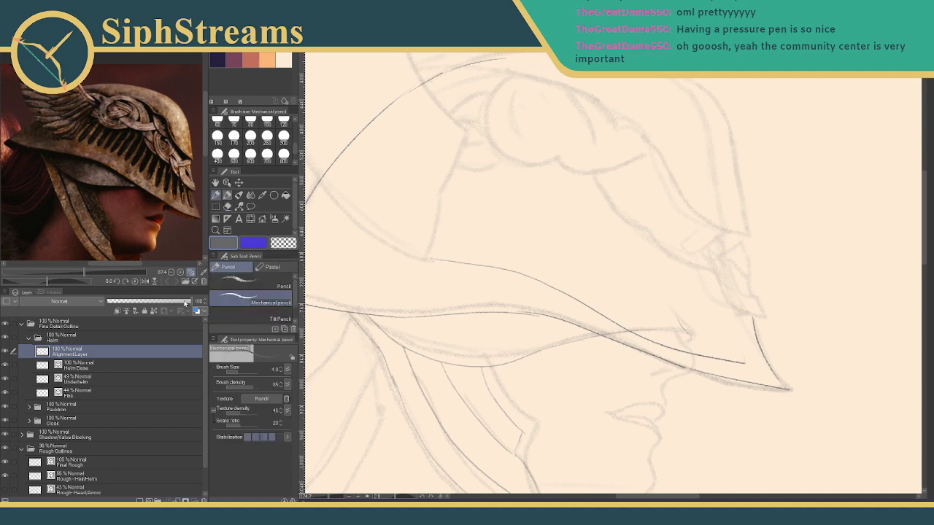
Lower the Alignment Layer's opacity to 48% and sketch spaced, near-vertical guide strokes across the helm's side, between the guide curve and the ornament.
{"action": "left_click_drag", "start_coordinate": [190, 302], "coordinate": [146, 300]}
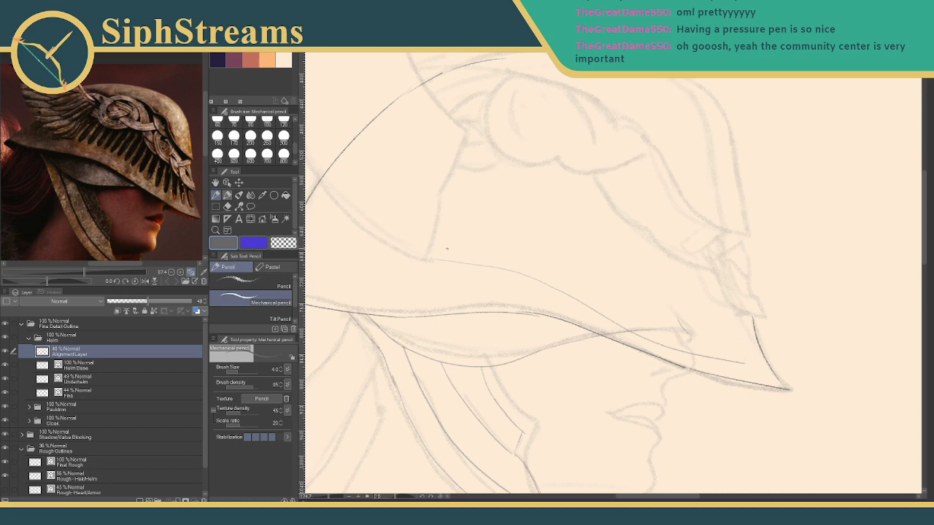
{"action": "left_click_drag", "start_coordinate": [516, 216], "coordinate": [527, 181]}
{"action": "left_click_drag", "start_coordinate": [595, 258], "coordinate": [605, 202]}
{"action": "left_click_drag", "start_coordinate": [635, 291], "coordinate": [632, 202]}
{"action": "mouse_move", "coordinate": [734, 327]}
{"action": "left_mouse_down"}
{"action": "mouse_move", "coordinate": [719, 242]}
{"action": "mouse_move", "coordinate": [702, 262]}
{"action": "mouse_move", "coordinate": [700, 201]}
{"action": "left_mouse_up"}
{"action": "left_click_drag", "start_coordinate": [672, 304], "coordinate": [670, 195]}
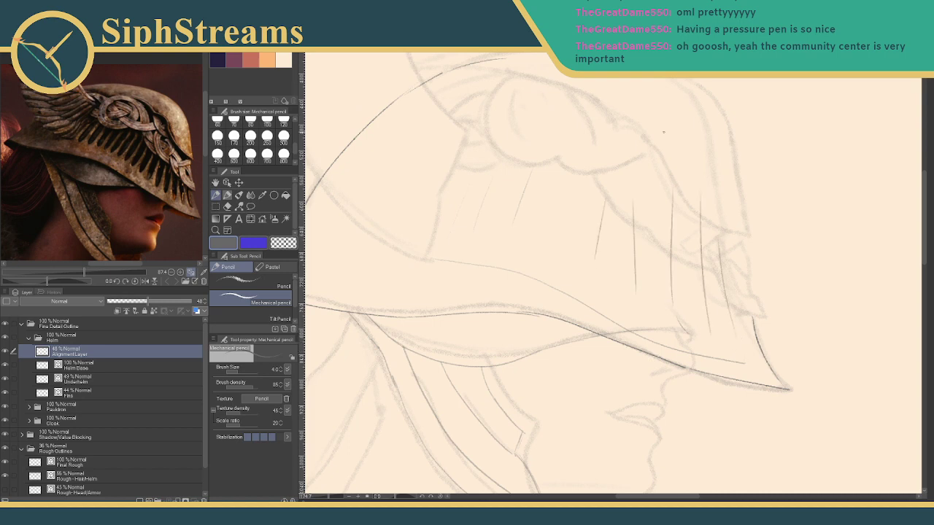
{"action": "left_click_drag", "start_coordinate": [560, 241], "coordinate": [588, 155]}
{"action": "left_click_drag", "start_coordinate": [541, 229], "coordinate": [568, 164]}
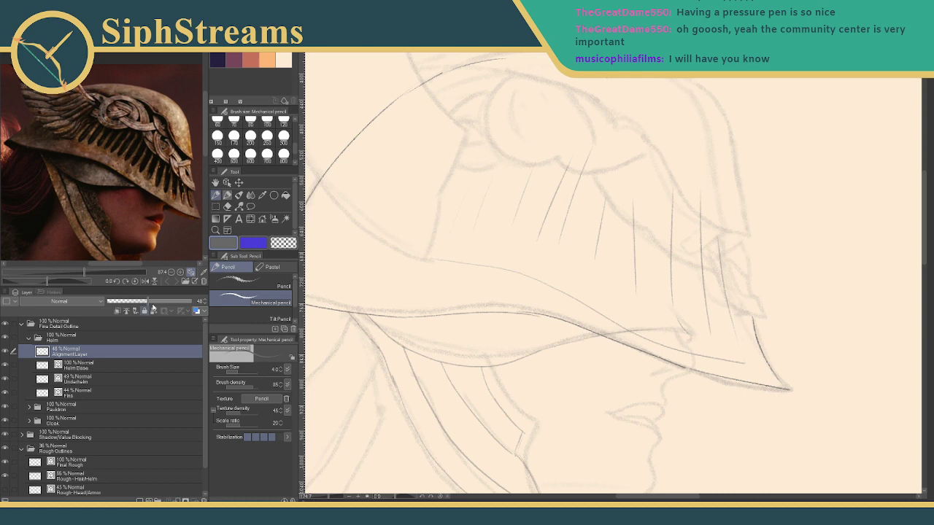
Lower the Alignment Layer's opacity to 32% and make Helm Base the active layer.
{"action": "left_click_drag", "start_coordinate": [149, 302], "coordinate": [134, 305]}
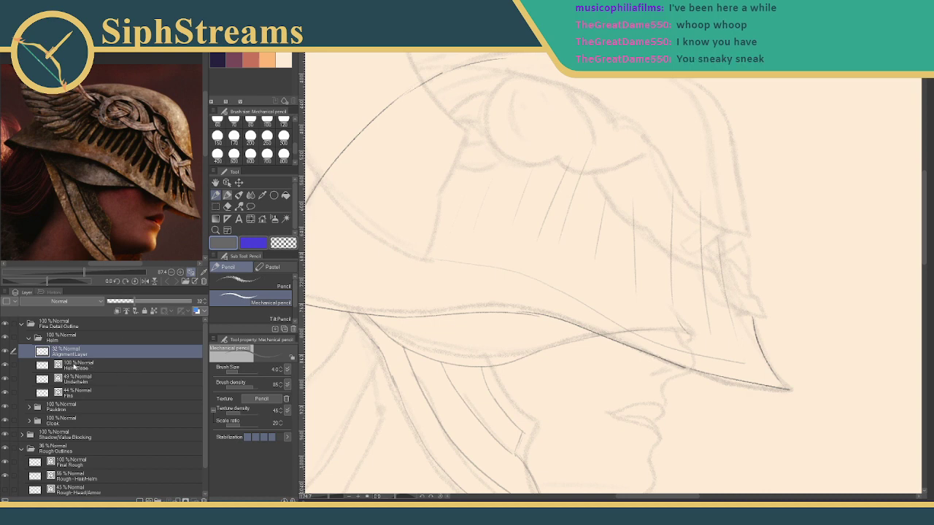
{"action": "left_click", "coordinate": [74, 367]}
Draw two narrow, slanted oval slots side by side on the helm's side, just in front of the wing's edge.
{"action": "left_click_drag", "start_coordinate": [329, 497], "coordinate": [332, 496]}
{"action": "left_click_drag", "start_coordinate": [463, 261], "coordinate": [544, 327]}
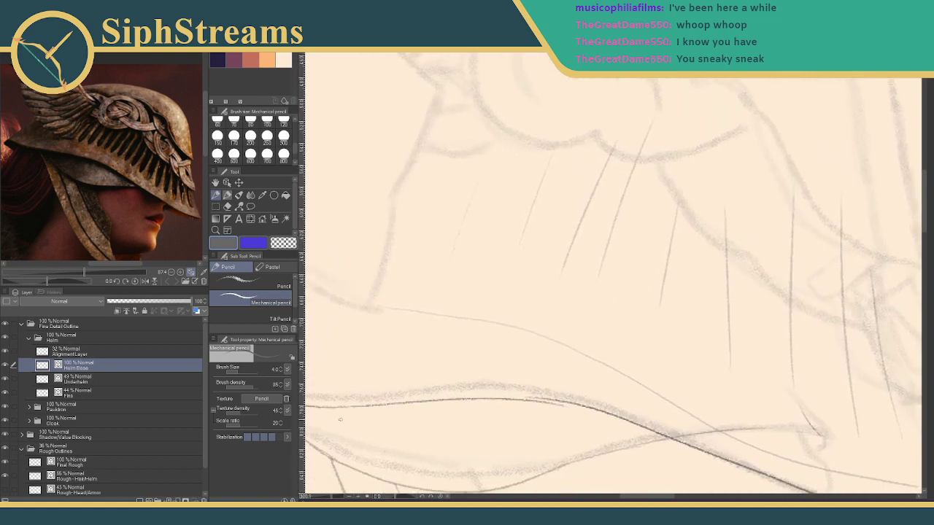
{"action": "left_click", "coordinate": [329, 499]}
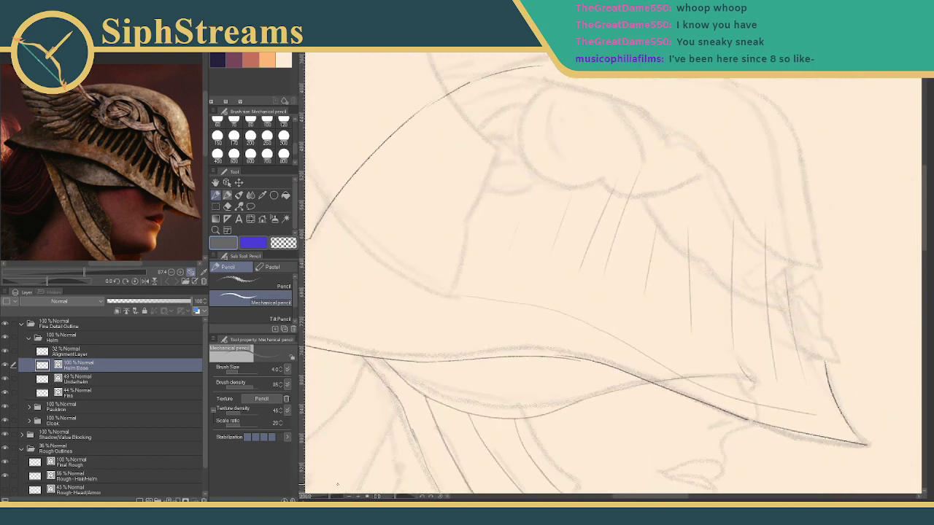
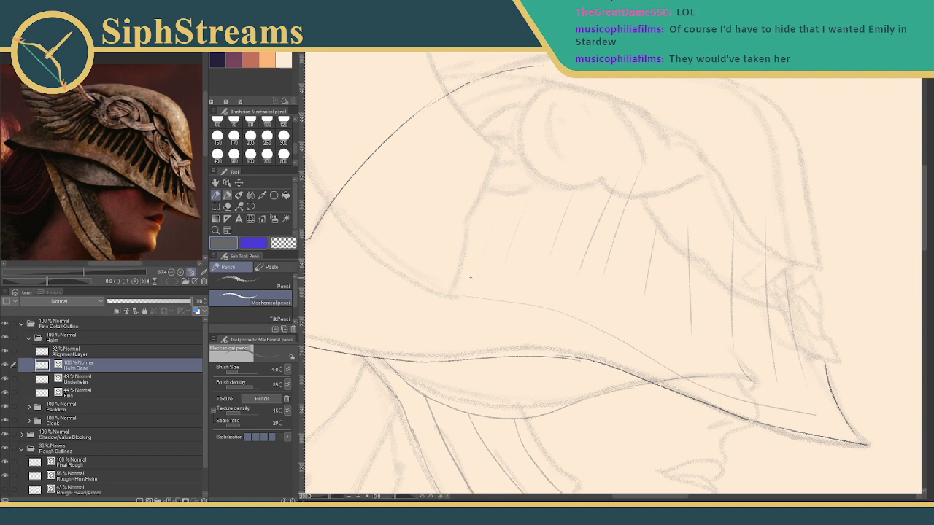
{"action": "left_click_drag", "start_coordinate": [470, 278], "coordinate": [518, 207]}
{"action": "mouse_move", "coordinate": [472, 279]}
{"action": "left_mouse_down"}
{"action": "mouse_move", "coordinate": [502, 211]}
{"action": "mouse_move", "coordinate": [522, 196]}
{"action": "left_mouse_up"}
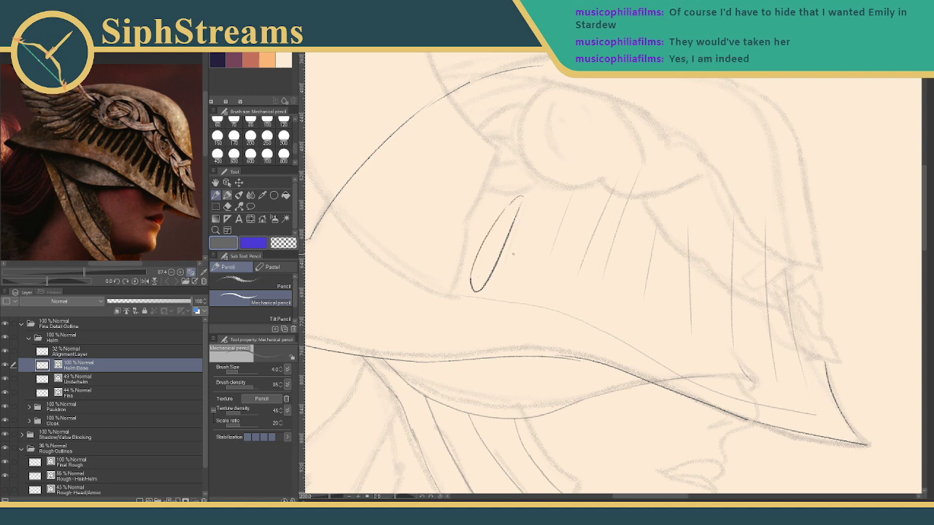
{"action": "mouse_move", "coordinate": [502, 289]}
{"action": "left_mouse_down"}
{"action": "mouse_move", "coordinate": [509, 298]}
{"action": "mouse_move", "coordinate": [517, 220]}
{"action": "left_mouse_up"}
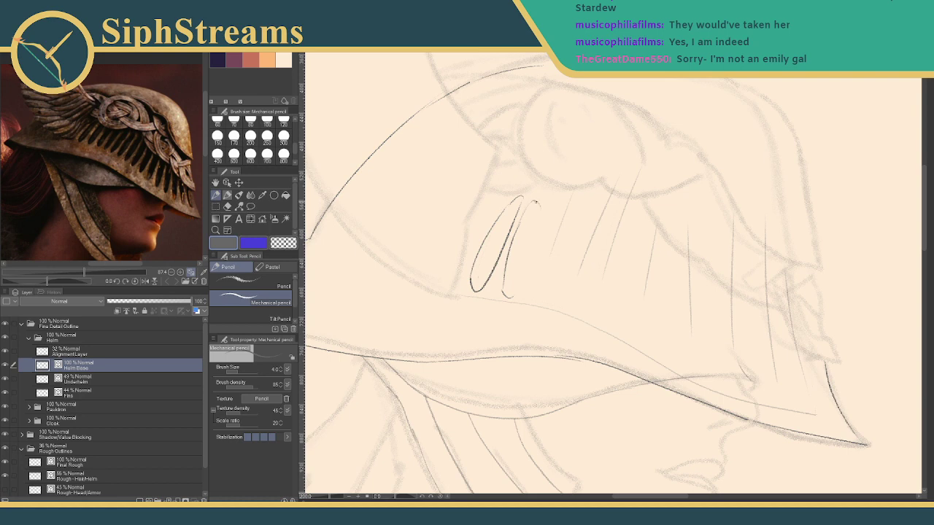
{"action": "left_click_drag", "start_coordinate": [539, 207], "coordinate": [513, 298]}
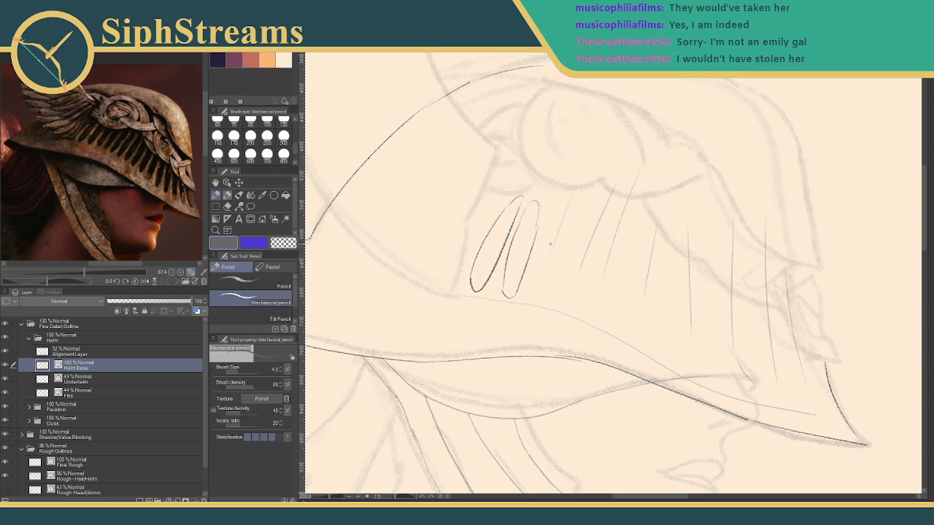
Draw a third narrow, slanted slot beside the second one, with its rounded lower end above the guide curve.
{"action": "mouse_move", "coordinate": [608, 249]}
{"action": "left_mouse_down"}
{"action": "mouse_move", "coordinate": [540, 238]}
{"action": "mouse_move", "coordinate": [536, 264]}
{"action": "left_mouse_up"}
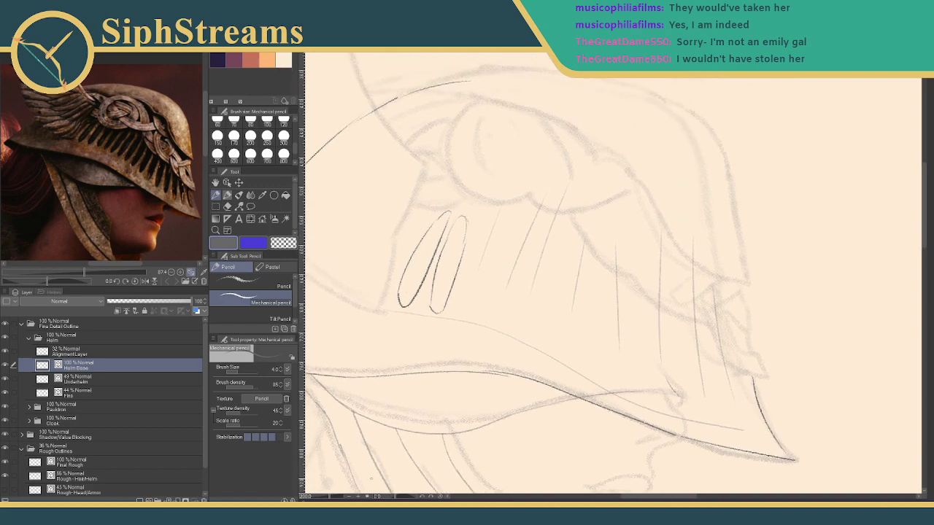
{"action": "scroll", "coordinate": [444, 273], "scroll_direction": "up", "scroll_amount": 5}
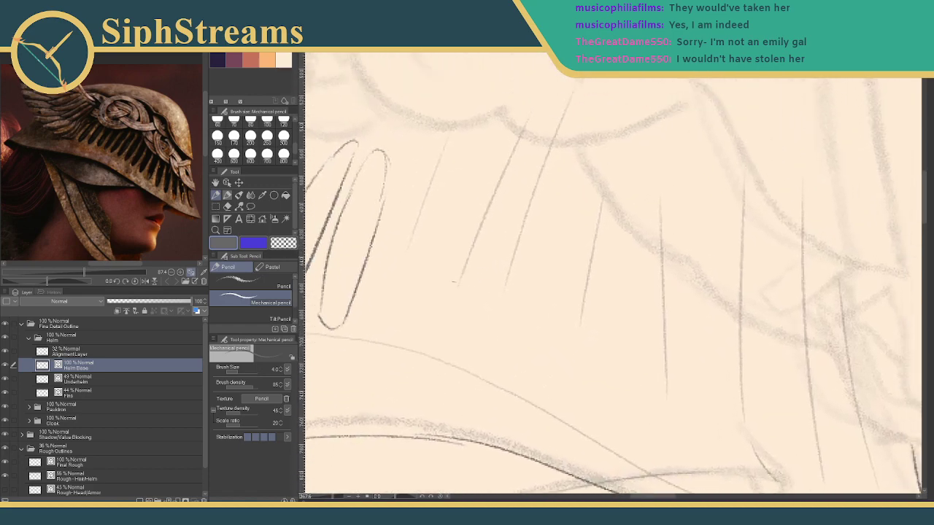
{"action": "scroll", "coordinate": [584, 268], "scroll_direction": "down", "scroll_amount": 4}
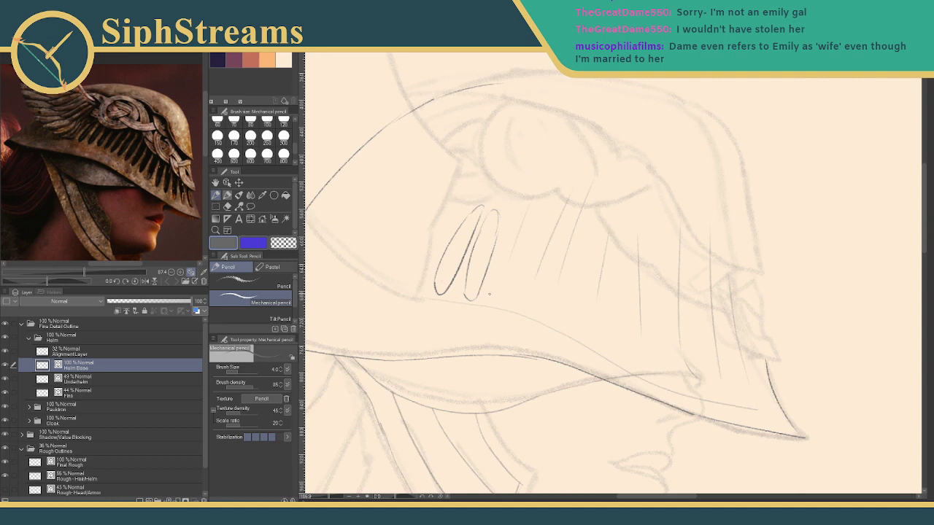
{"action": "left_click_drag", "start_coordinate": [488, 298], "coordinate": [507, 234]}
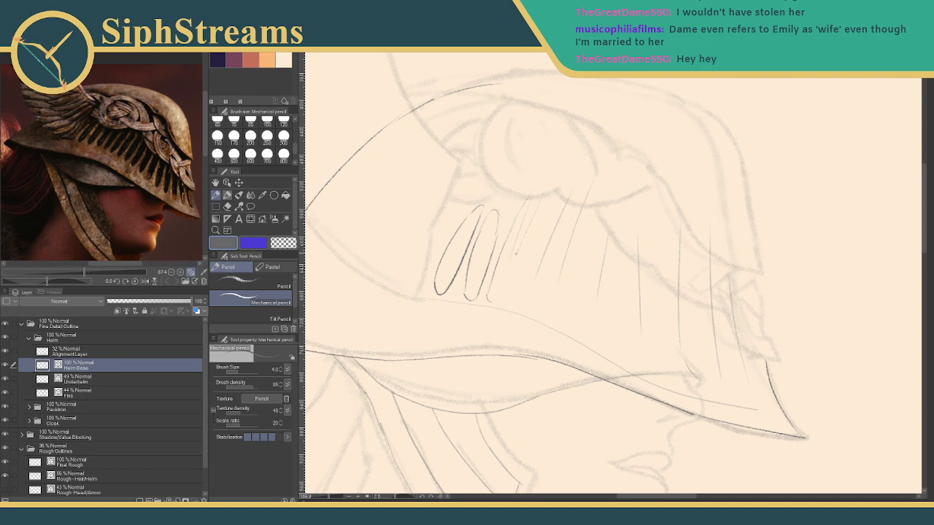
{"action": "left_click_drag", "start_coordinate": [497, 294], "coordinate": [514, 258]}
{"action": "left_click_drag", "start_coordinate": [493, 302], "coordinate": [503, 286]}
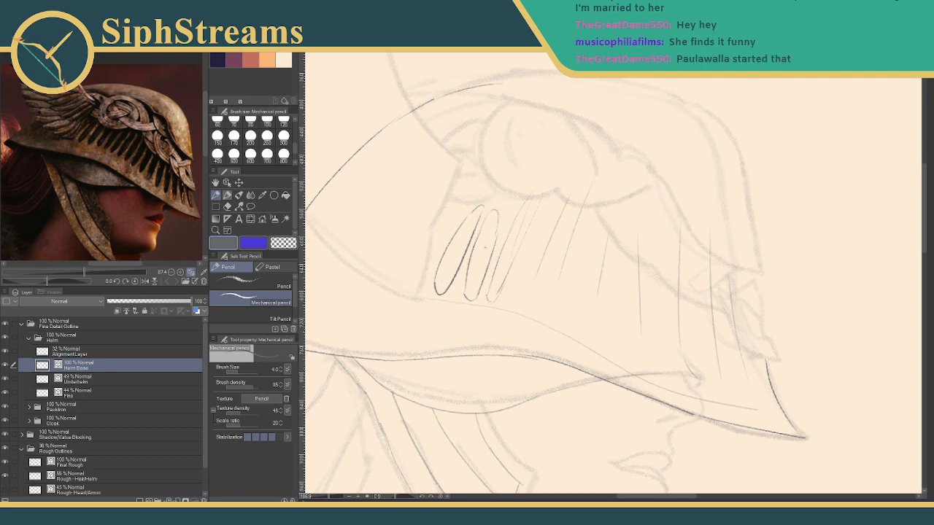
Erase the rounded upper ends of the first two slots with the vector eraser.
{"action": "key", "text": "e"}
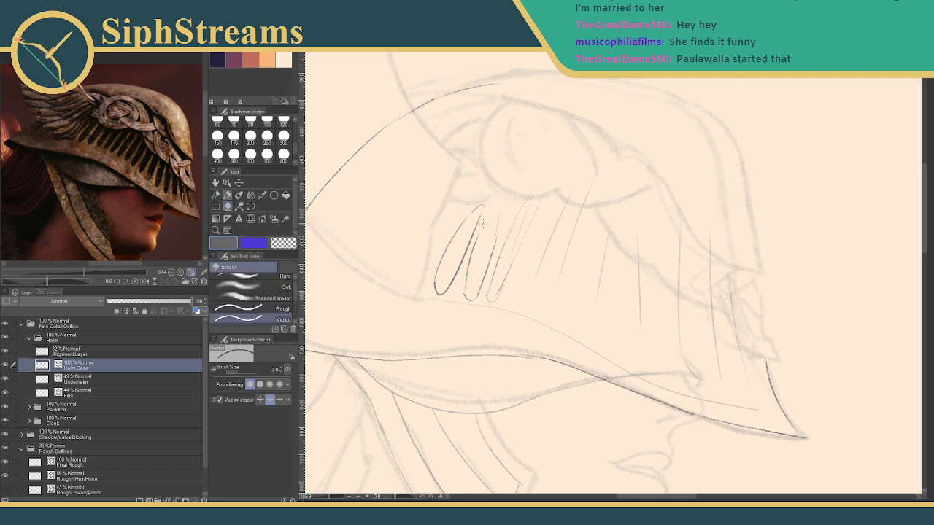
{"action": "key", "text": "p"}
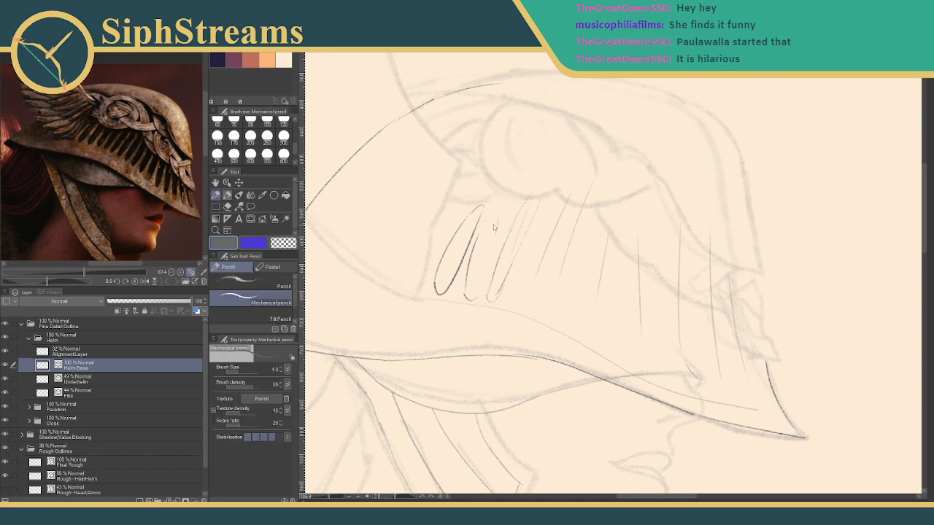
{"action": "key", "text": "e"}
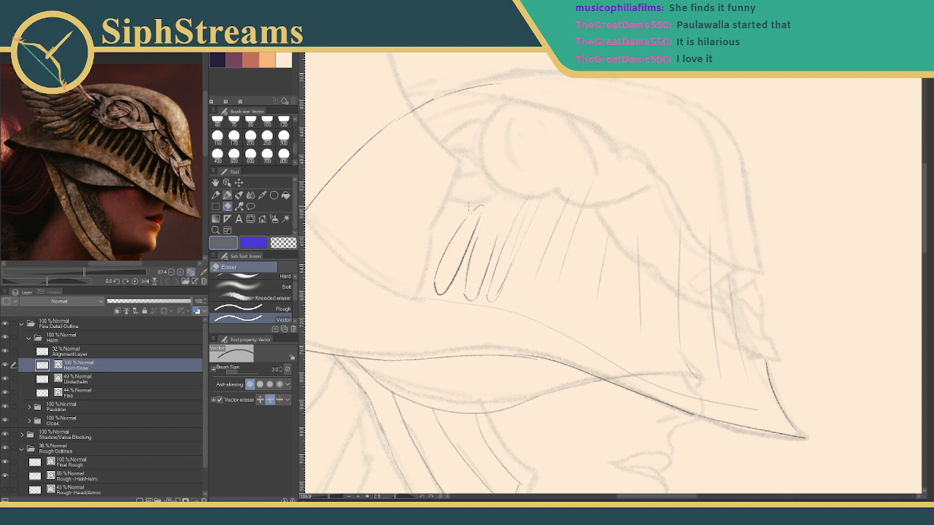
{"action": "key", "text": "p"}
{"action": "key", "text": "e"}
{"action": "key", "text": "p"}
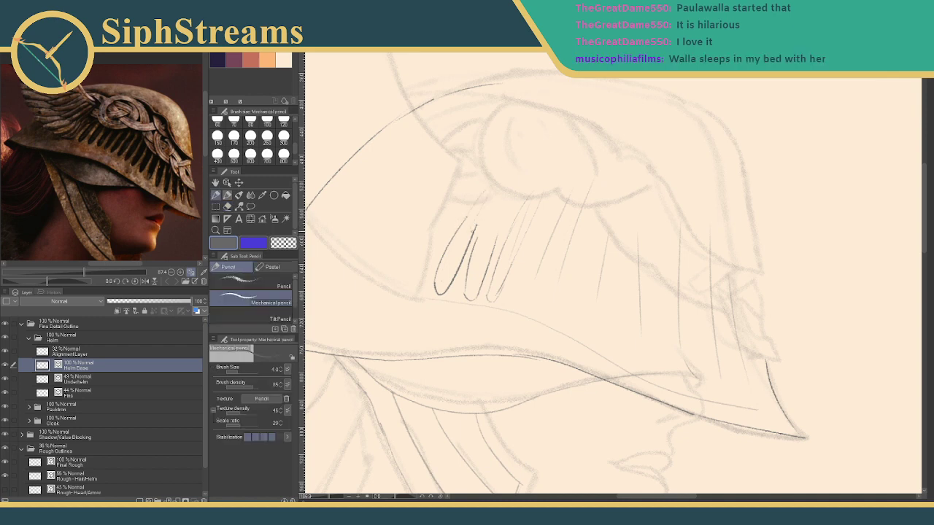
Redraw the first two slots' upper ends taller, reaching up toward the round ornament, and trim the overshooting line.
{"action": "mouse_move", "coordinate": [467, 218]}
{"action": "left_mouse_down"}
{"action": "mouse_move", "coordinate": [494, 185]}
{"action": "mouse_move", "coordinate": [477, 205]}
{"action": "mouse_move", "coordinate": [474, 232]}
{"action": "left_mouse_up"}
{"action": "key", "text": "ctrl+z"}
{"action": "mouse_move", "coordinate": [476, 242]}
{"action": "left_mouse_down"}
{"action": "mouse_move", "coordinate": [515, 173]}
{"action": "mouse_move", "coordinate": [482, 231]}
{"action": "mouse_move", "coordinate": [491, 244]}
{"action": "left_mouse_up"}
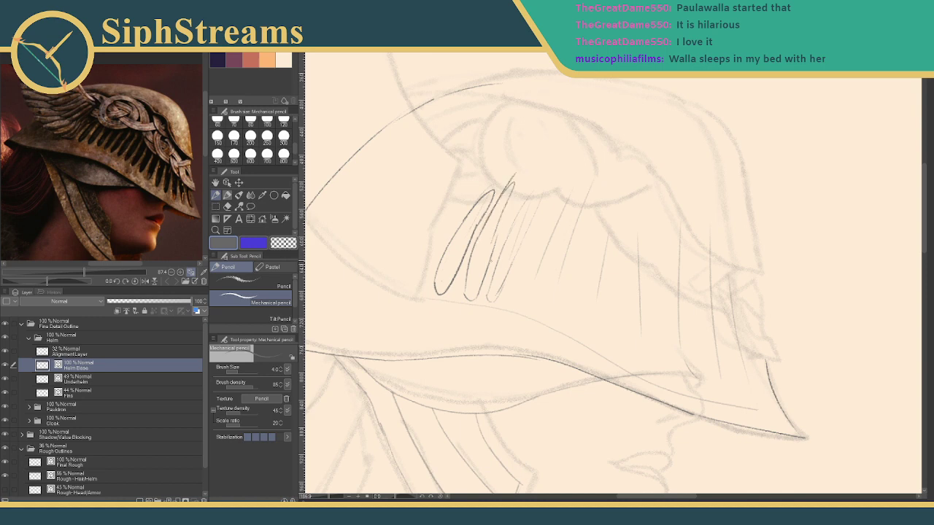
{"action": "left_click_drag", "start_coordinate": [510, 205], "coordinate": [492, 261]}
{"action": "mouse_move", "coordinate": [516, 178]}
{"action": "left_mouse_down"}
{"action": "mouse_move", "coordinate": [506, 212]}
{"action": "mouse_move", "coordinate": [512, 193]}
{"action": "left_mouse_up"}
{"action": "key", "text": "e"}
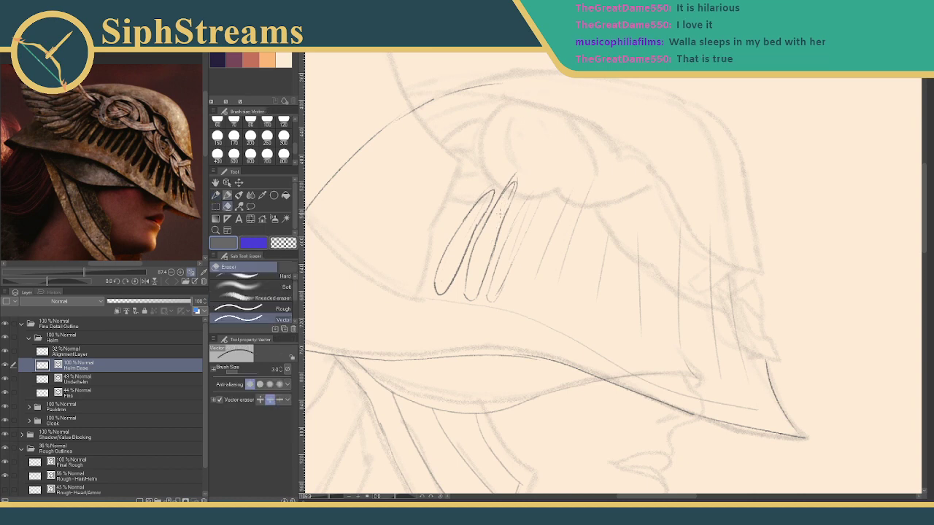
{"action": "left_click_drag", "start_coordinate": [512, 176], "coordinate": [504, 190]}
{"action": "key", "text": "p"}
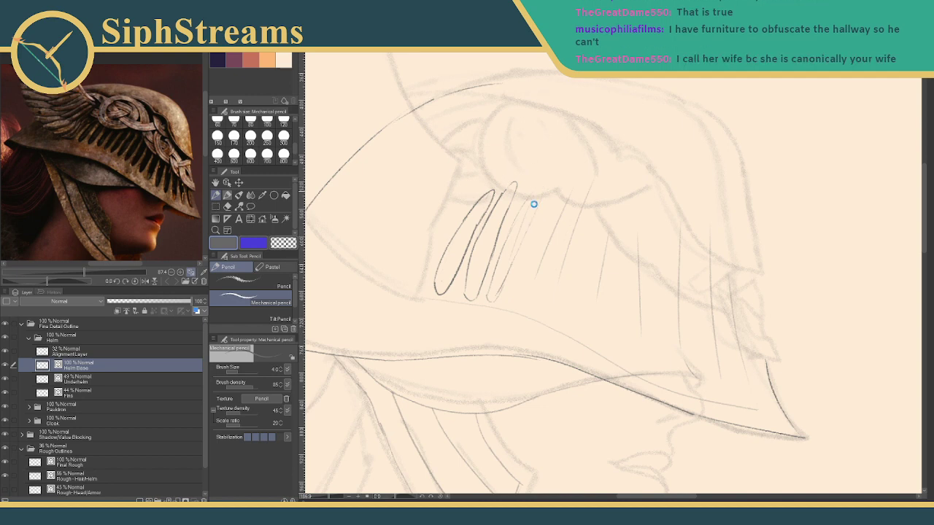
Draw a fourth slanted slot up to the ornament's lower edge, redoing its side strokes and erasing the stray line end.
{"action": "mouse_move", "coordinate": [564, 178]}
{"action": "left_mouse_down"}
{"action": "mouse_move", "coordinate": [476, 225]}
{"action": "mouse_move", "coordinate": [440, 206]}
{"action": "left_mouse_up"}
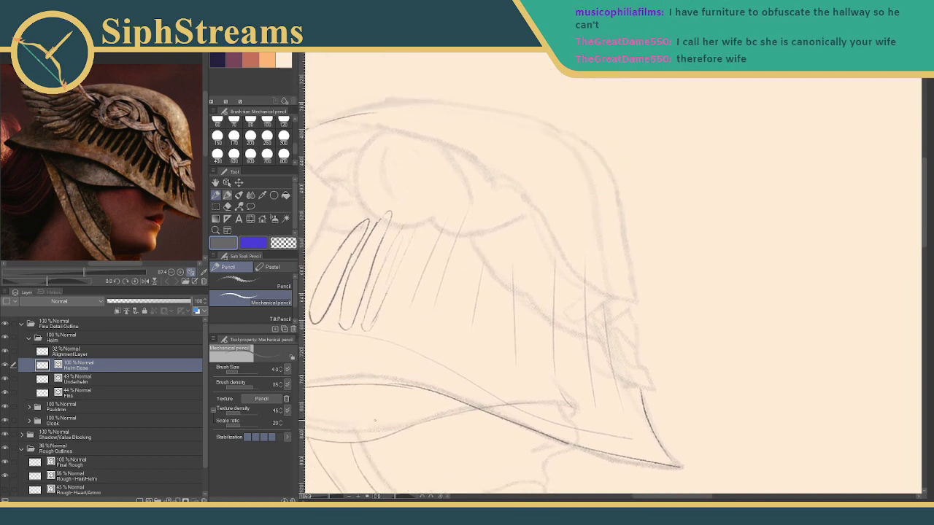
{"action": "left_click_drag", "start_coordinate": [326, 499], "coordinate": [329, 500]}
{"action": "left_click_drag", "start_coordinate": [397, 356], "coordinate": [491, 309]}
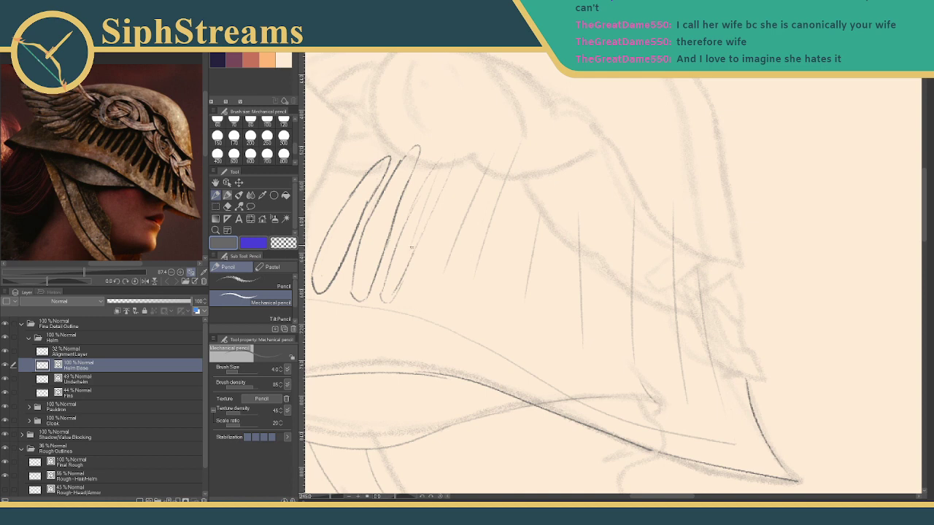
{"action": "mouse_move", "coordinate": [413, 292]}
{"action": "left_mouse_down"}
{"action": "mouse_move", "coordinate": [467, 220]}
{"action": "mouse_move", "coordinate": [483, 170]}
{"action": "left_mouse_up"}
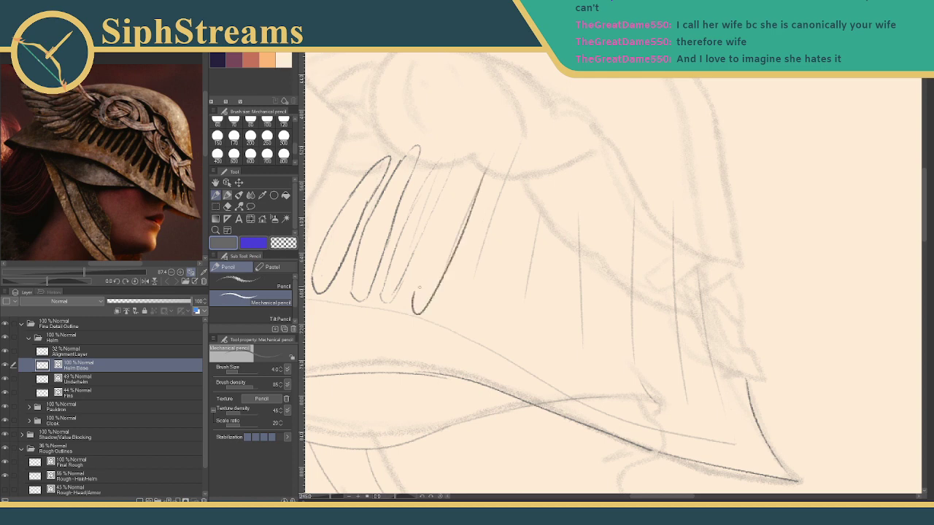
{"action": "mouse_move", "coordinate": [413, 299]}
{"action": "left_mouse_down"}
{"action": "mouse_move", "coordinate": [448, 219]}
{"action": "mouse_move", "coordinate": [497, 156]}
{"action": "left_mouse_up"}
{"action": "key", "text": "ctrl+z"}
{"action": "left_click_drag", "start_coordinate": [413, 298], "coordinate": [478, 138]}
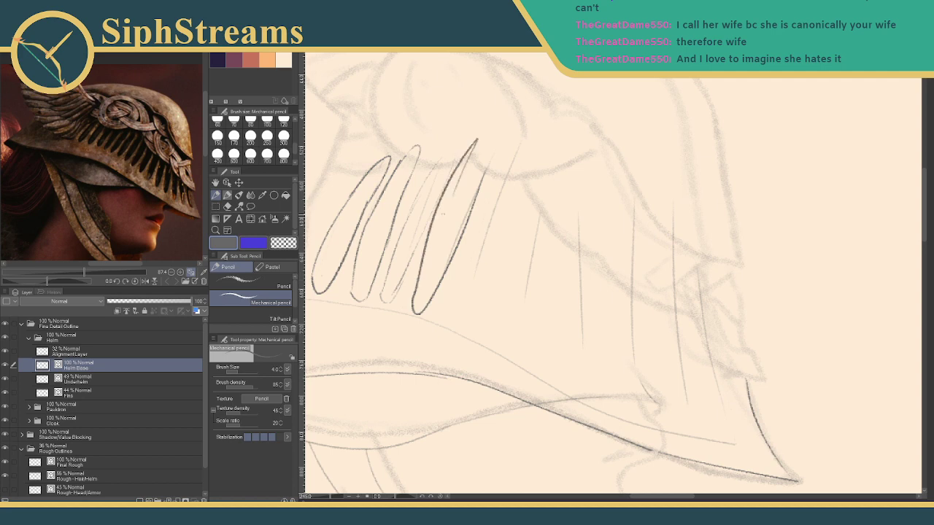
{"action": "key", "text": "ctrl+z"}
{"action": "mouse_move", "coordinate": [414, 297]}
{"action": "left_mouse_down"}
{"action": "mouse_move", "coordinate": [483, 147]}
{"action": "mouse_move", "coordinate": [452, 251]}
{"action": "left_mouse_up"}
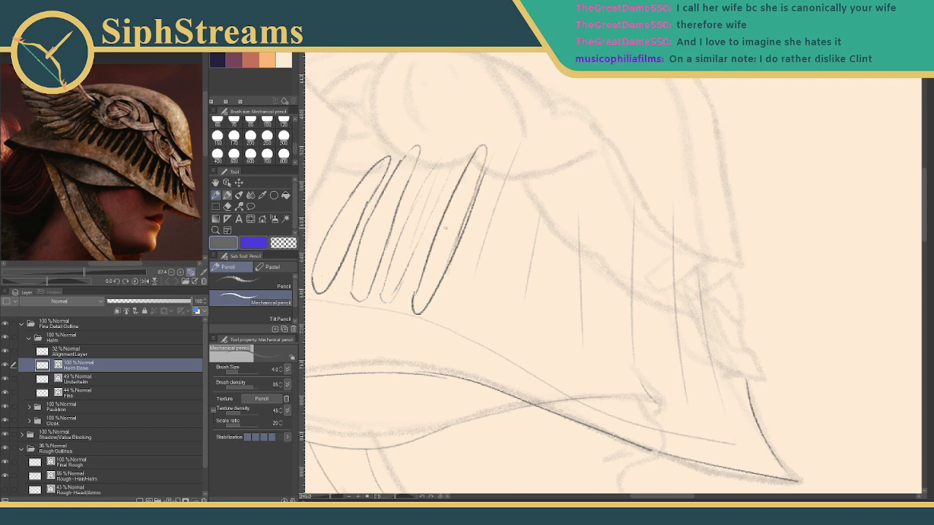
{"action": "key", "text": "e"}
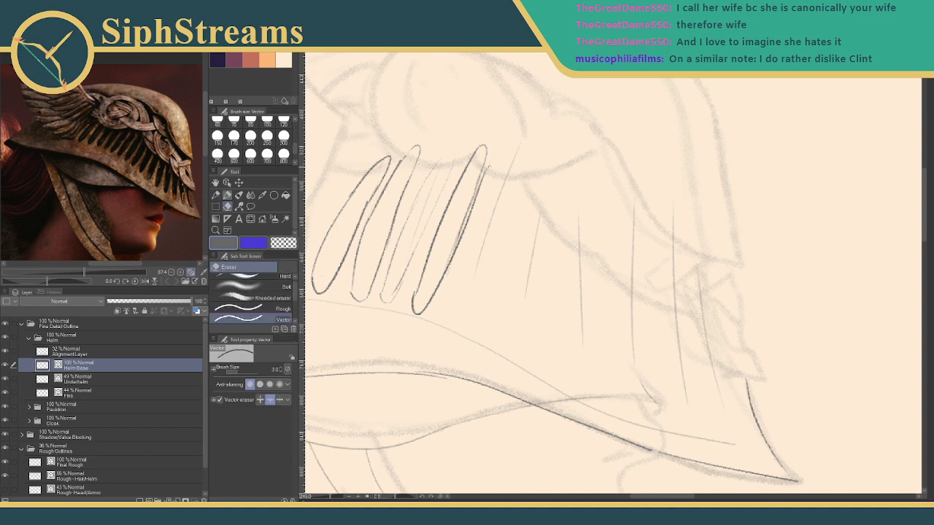
{"action": "left_click", "coordinate": [485, 174]}
{"action": "key", "text": "p"}
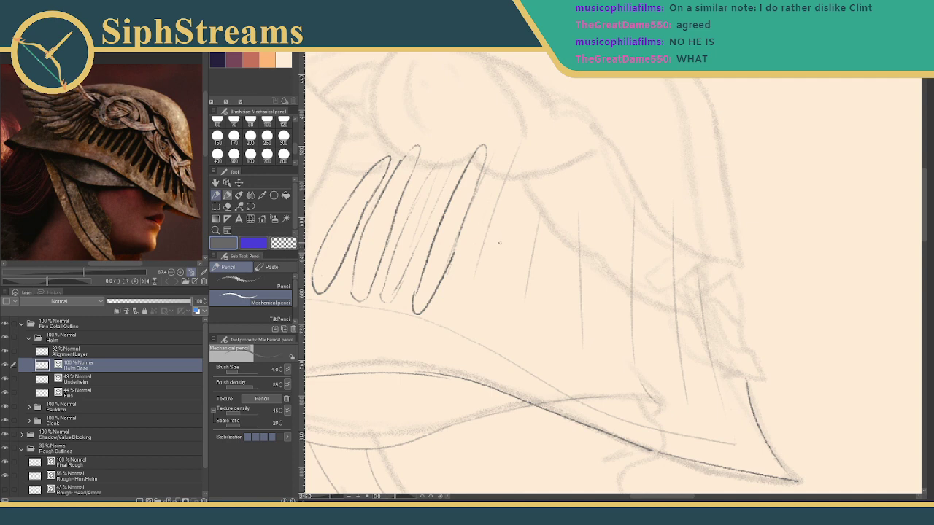
Draw a fifth slanted slot in front of the fourth, undoing and retrying its side strokes along the guide lines.
{"action": "mouse_move", "coordinate": [500, 243]}
{"action": "left_mouse_down"}
{"action": "mouse_move", "coordinate": [469, 246]}
{"action": "mouse_move", "coordinate": [474, 238]}
{"action": "left_mouse_up"}
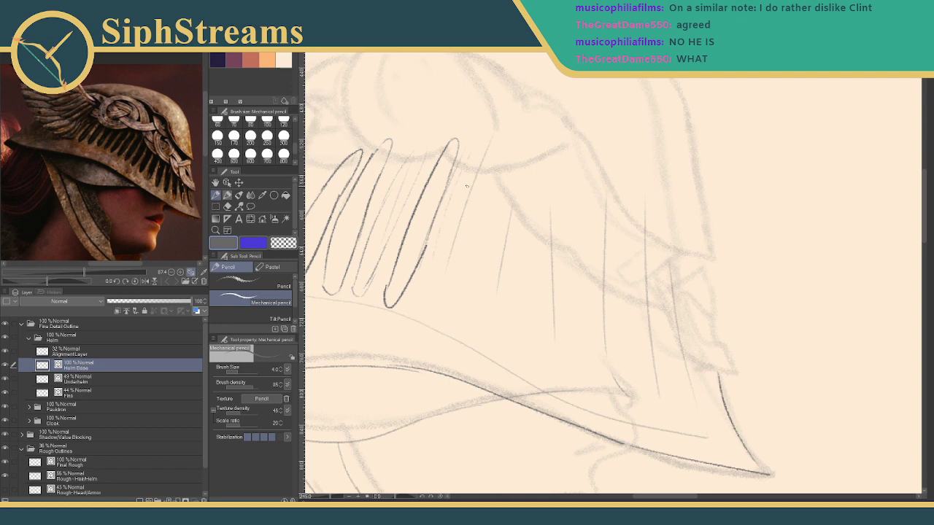
{"action": "left_click_drag", "start_coordinate": [457, 195], "coordinate": [433, 276]}
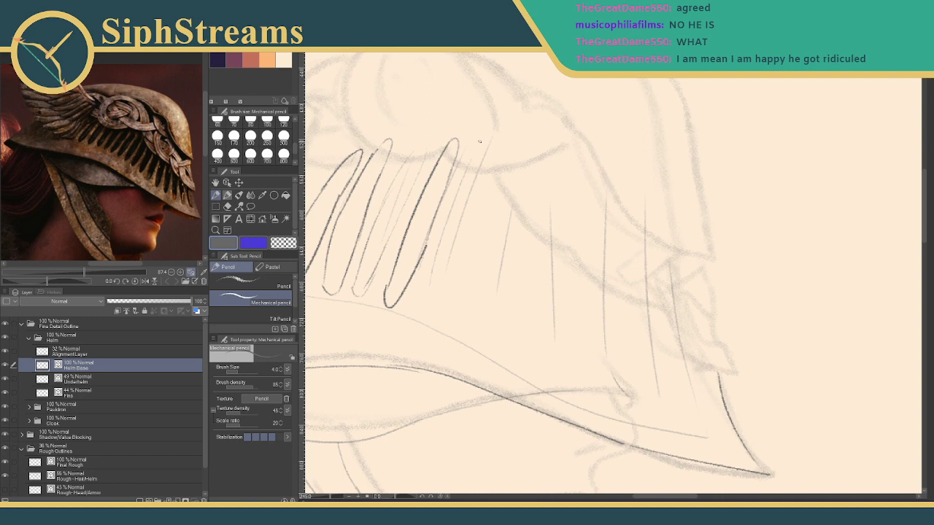
{"action": "left_click_drag", "start_coordinate": [497, 146], "coordinate": [453, 261]}
{"action": "key", "text": "ctrl+z"}
{"action": "mouse_move", "coordinate": [464, 176]}
{"action": "left_mouse_down"}
{"action": "mouse_move", "coordinate": [478, 202]}
{"action": "mouse_move", "coordinate": [448, 260]}
{"action": "left_mouse_up"}
{"action": "left_click_drag", "start_coordinate": [470, 163], "coordinate": [416, 287]}
{"action": "key", "text": "ctrl+z"}
{"action": "left_click_drag", "start_coordinate": [466, 173], "coordinate": [410, 319]}
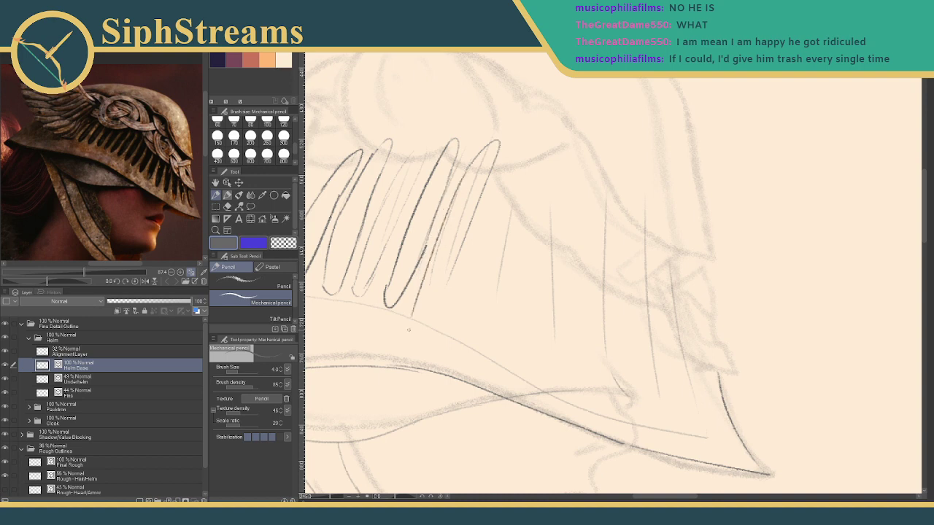
{"action": "key", "text": "ctrl+z"}
{"action": "mouse_move", "coordinate": [432, 261]}
{"action": "left_mouse_down"}
{"action": "mouse_move", "coordinate": [422, 304]}
{"action": "mouse_move", "coordinate": [546, 254]}
{"action": "mouse_move", "coordinate": [551, 275]}
{"action": "left_mouse_up"}
Erase the sides and lower ends of the five slanted slots with the vector eraser.
{"action": "scroll", "coordinate": [495, 289], "scroll_direction": "down", "scroll_amount": 6}
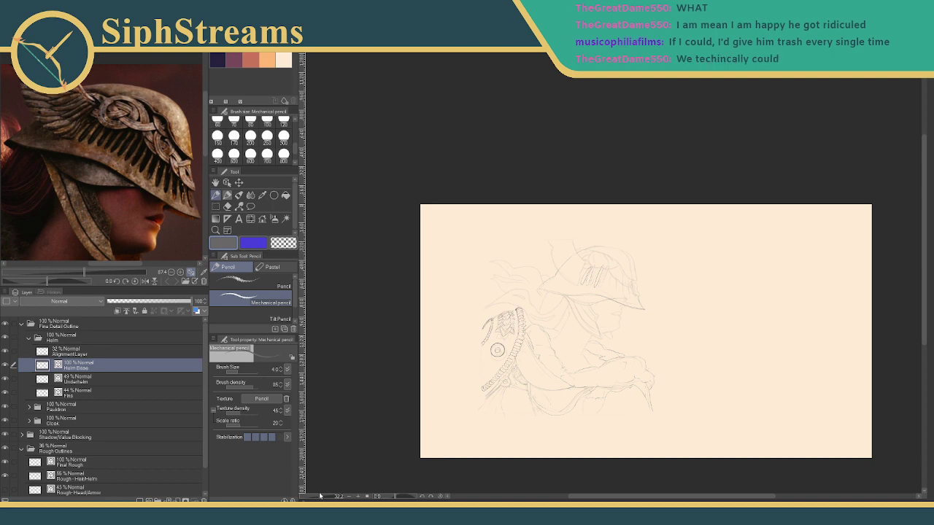
{"action": "scroll", "coordinate": [583, 284], "scroll_direction": "up", "scroll_amount": 6}
{"action": "left_click_drag", "start_coordinate": [330, 498], "coordinate": [331, 497]}
{"action": "mouse_move", "coordinate": [467, 313]}
{"action": "left_mouse_down"}
{"action": "mouse_move", "coordinate": [488, 302]}
{"action": "mouse_move", "coordinate": [476, 321]}
{"action": "left_mouse_up"}
{"action": "key", "text": "e"}
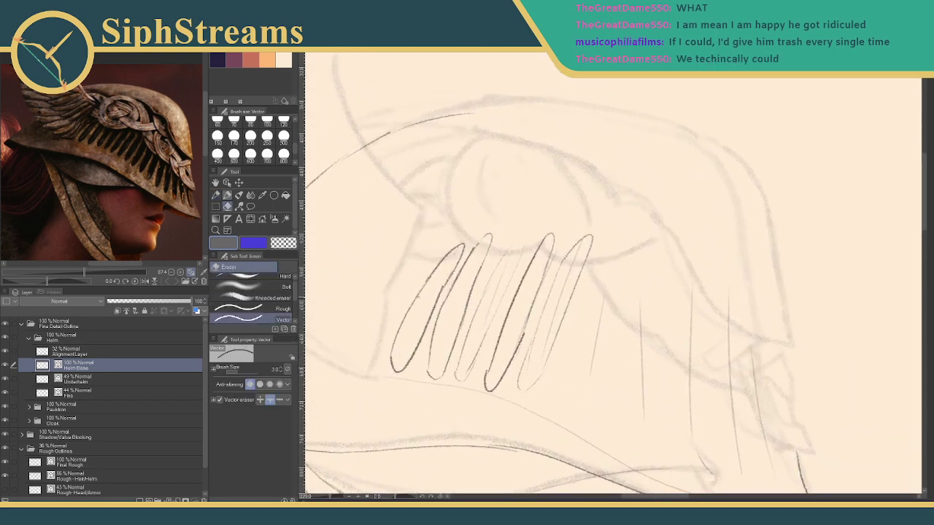
{"action": "left_click_drag", "start_coordinate": [419, 286], "coordinate": [576, 293]}
{"action": "left_click_drag", "start_coordinate": [545, 238], "coordinate": [592, 245]}
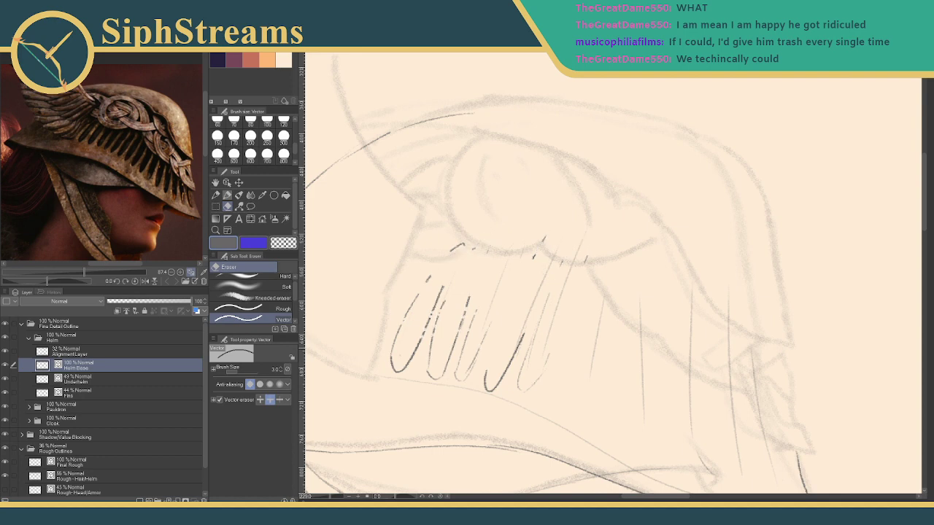
{"action": "left_click_drag", "start_coordinate": [392, 347], "coordinate": [547, 359]}
{"action": "left_click_drag", "start_coordinate": [394, 364], "coordinate": [527, 377]}
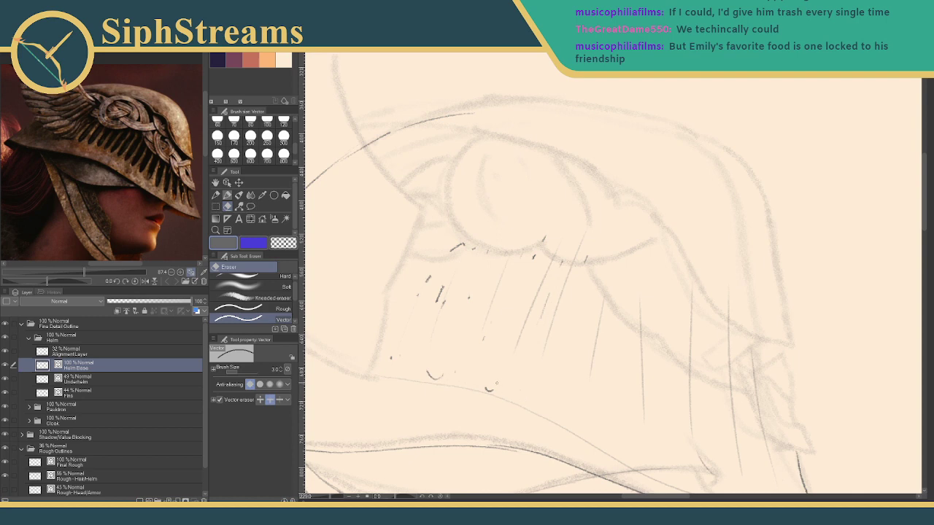
{"action": "mouse_move", "coordinate": [495, 387]}
{"action": "left_mouse_down"}
{"action": "mouse_move", "coordinate": [469, 375]}
{"action": "mouse_move", "coordinate": [417, 369]}
{"action": "mouse_move", "coordinate": [440, 378]}
{"action": "left_mouse_up"}
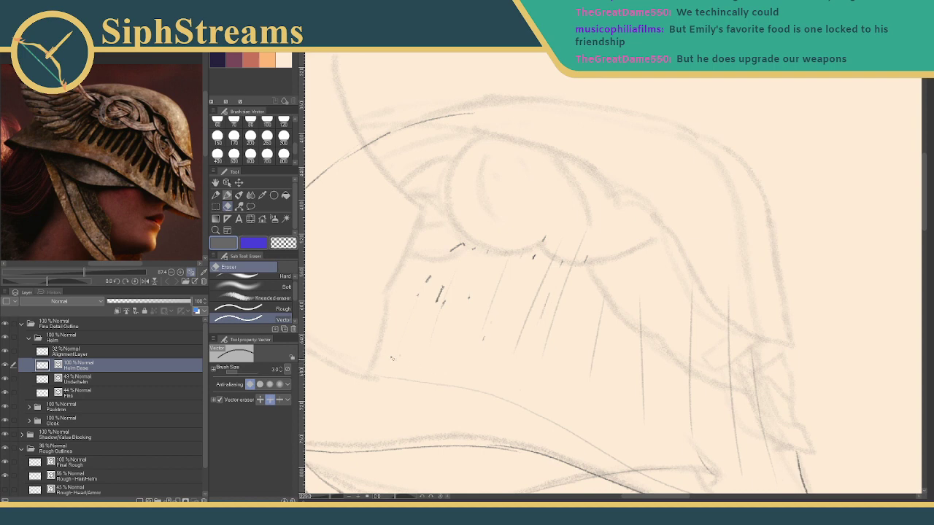
Erase the leftover line fragments of the old slots, leaving the alignment guide lines.
{"action": "left_click_drag", "start_coordinate": [426, 276], "coordinate": [431, 282]}
{"action": "left_click_drag", "start_coordinate": [451, 250], "coordinate": [463, 245]}
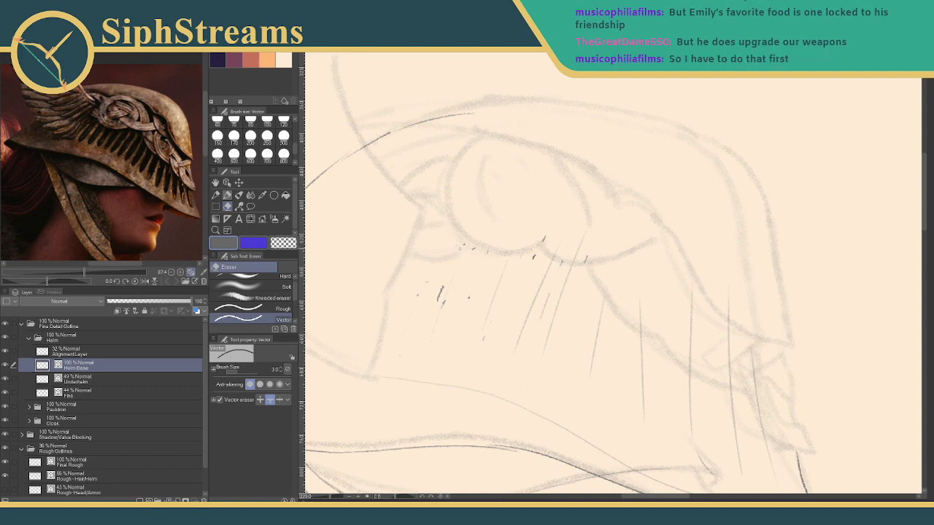
{"action": "left_click_drag", "start_coordinate": [437, 292], "coordinate": [448, 296]}
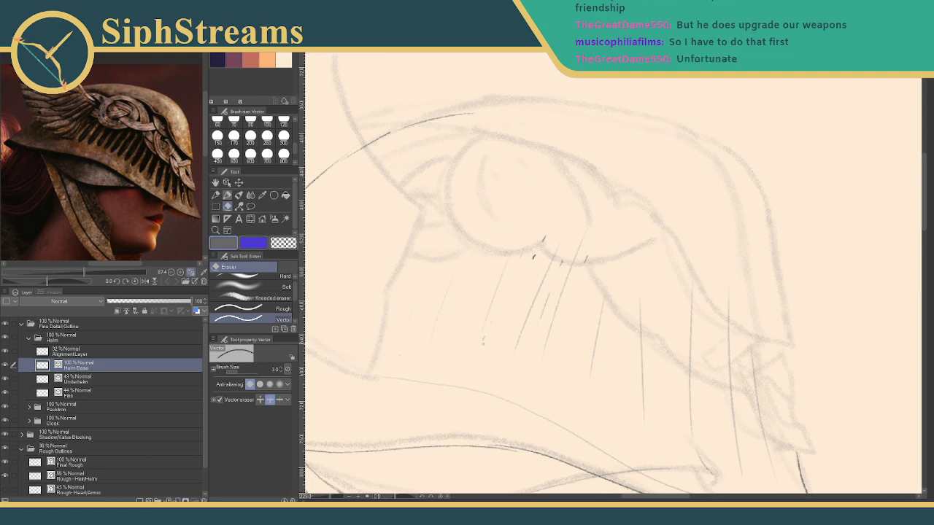
{"action": "left_click_drag", "start_coordinate": [481, 343], "coordinate": [485, 335]}
{"action": "left_click_drag", "start_coordinate": [543, 300], "coordinate": [545, 318]}
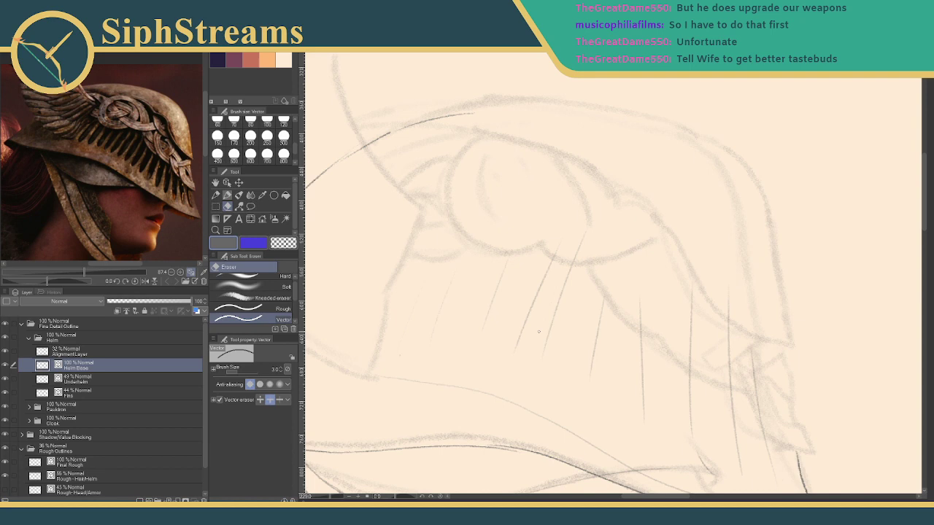
Draw a new narrow, slanted first slot with the mechanical pencil, running from the round ornament down to the lower guide curve.
{"action": "key", "text": "p"}
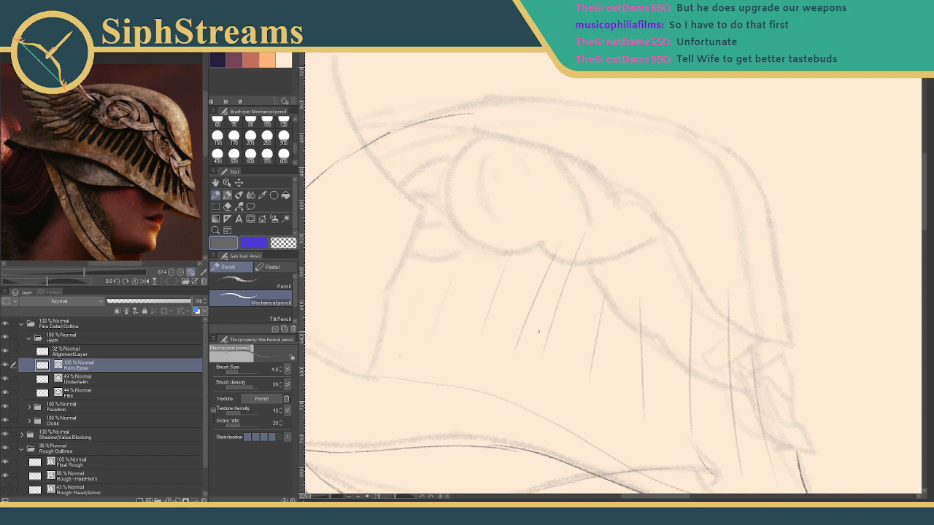
{"action": "mouse_move", "coordinate": [435, 271]}
{"action": "left_mouse_down"}
{"action": "mouse_move", "coordinate": [442, 261]}
{"action": "mouse_move", "coordinate": [441, 275]}
{"action": "left_mouse_up"}
{"action": "mouse_move", "coordinate": [390, 368]}
{"action": "left_mouse_down"}
{"action": "mouse_move", "coordinate": [478, 212]}
{"action": "mouse_move", "coordinate": [395, 354]}
{"action": "left_mouse_up"}
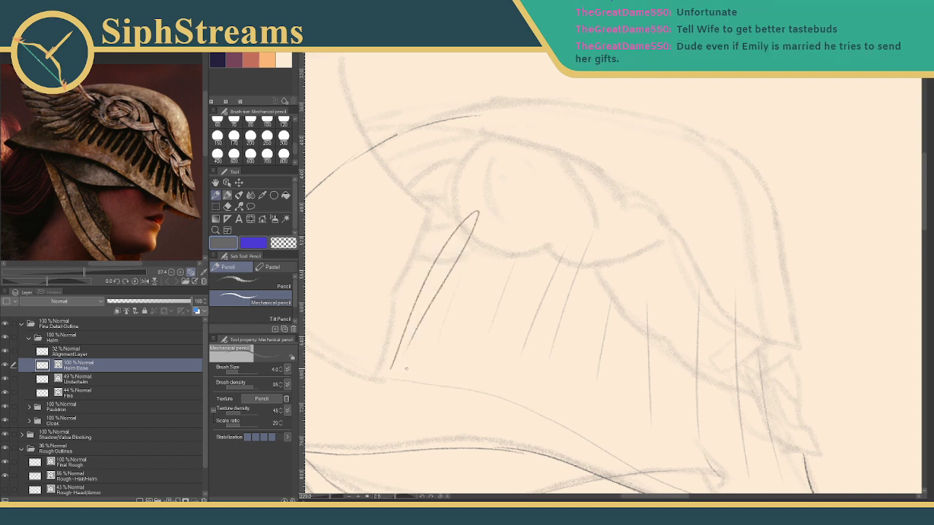
{"action": "mouse_move", "coordinate": [390, 368]}
{"action": "left_mouse_down"}
{"action": "mouse_move", "coordinate": [389, 376]}
{"action": "mouse_move", "coordinate": [421, 324]}
{"action": "left_mouse_up"}
{"action": "mouse_move", "coordinate": [430, 332]}
{"action": "left_mouse_down"}
{"action": "mouse_move", "coordinate": [425, 369]}
{"action": "mouse_move", "coordinate": [509, 218]}
{"action": "left_mouse_up"}
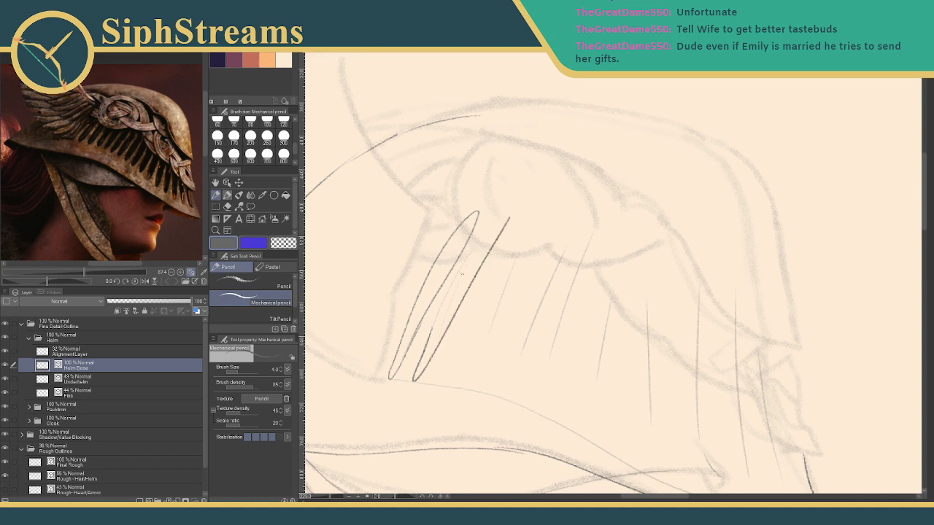
{"action": "left_click_drag", "start_coordinate": [432, 328], "coordinate": [499, 225]}
{"action": "key", "text": "ctrl+z"}
{"action": "key", "text": "ctrl+z"}
{"action": "mouse_move", "coordinate": [416, 361]}
{"action": "left_mouse_down"}
{"action": "mouse_move", "coordinate": [406, 386]}
{"action": "mouse_move", "coordinate": [506, 235]}
{"action": "left_mouse_up"}
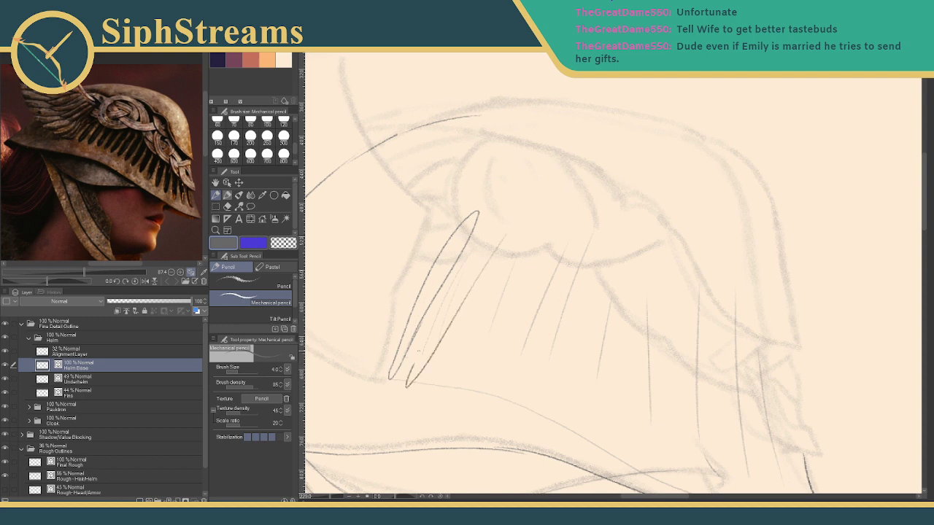
{"action": "key", "text": "ctrl+z"}
Draw a slim second slot parallel to the first, undoing and retrying its side strokes and lower end.
{"action": "left_click_drag", "start_coordinate": [417, 363], "coordinate": [496, 231]}
{"action": "left_click_drag", "start_coordinate": [464, 306], "coordinate": [451, 330]}
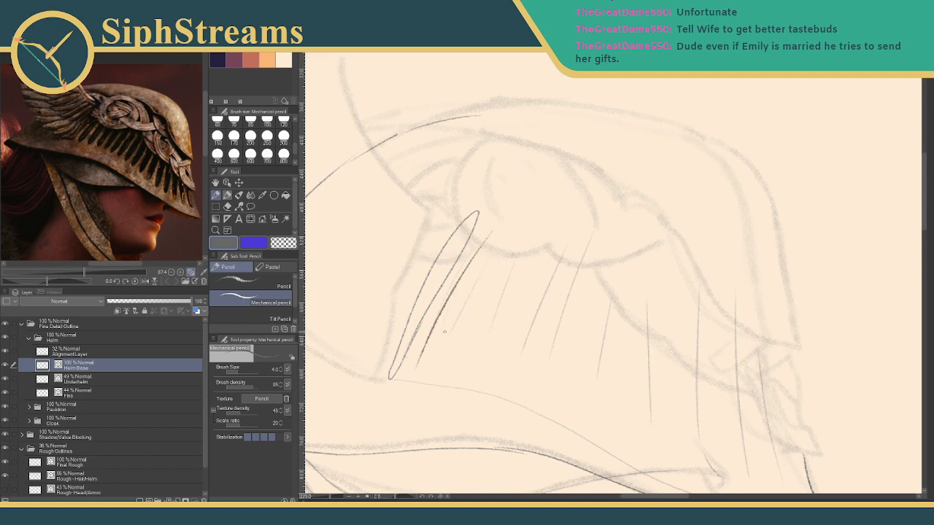
{"action": "mouse_move", "coordinate": [419, 360]}
{"action": "left_mouse_down"}
{"action": "mouse_move", "coordinate": [459, 306]}
{"action": "mouse_move", "coordinate": [493, 232]}
{"action": "mouse_move", "coordinate": [454, 359]}
{"action": "mouse_move", "coordinate": [528, 249]}
{"action": "mouse_move", "coordinate": [452, 367]}
{"action": "left_mouse_up"}
{"action": "key", "text": "ctrl+z"}
{"action": "key", "text": "ctrl+z"}
{"action": "left_click_drag", "start_coordinate": [506, 243], "coordinate": [444, 395]}
{"action": "key", "text": "ctrl+z"}
{"action": "key", "text": "ctrl+z"}
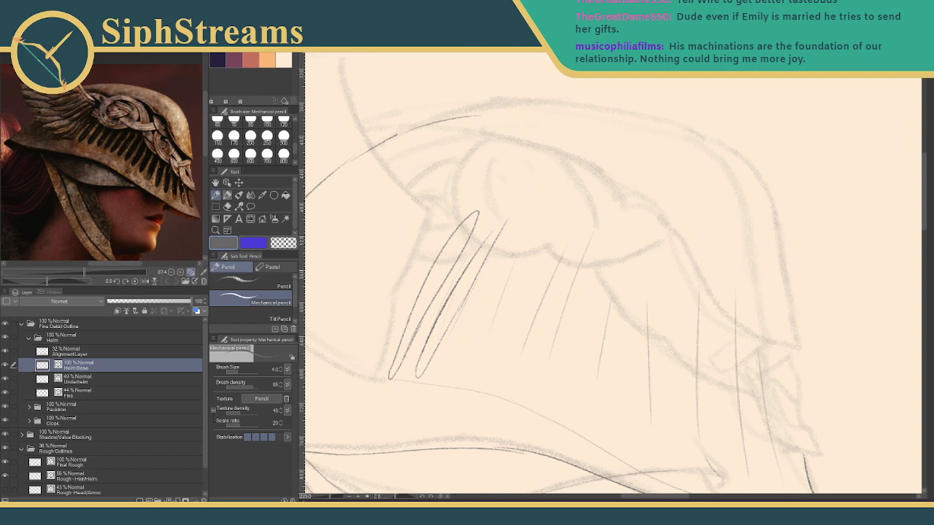
Draw a third slanted slot beside the second and close its upper end with a rounded tip inside the ornament.
{"action": "mouse_move", "coordinate": [508, 247]}
{"action": "left_mouse_down"}
{"action": "mouse_move", "coordinate": [440, 392]}
{"action": "mouse_move", "coordinate": [527, 243]}
{"action": "left_mouse_up"}
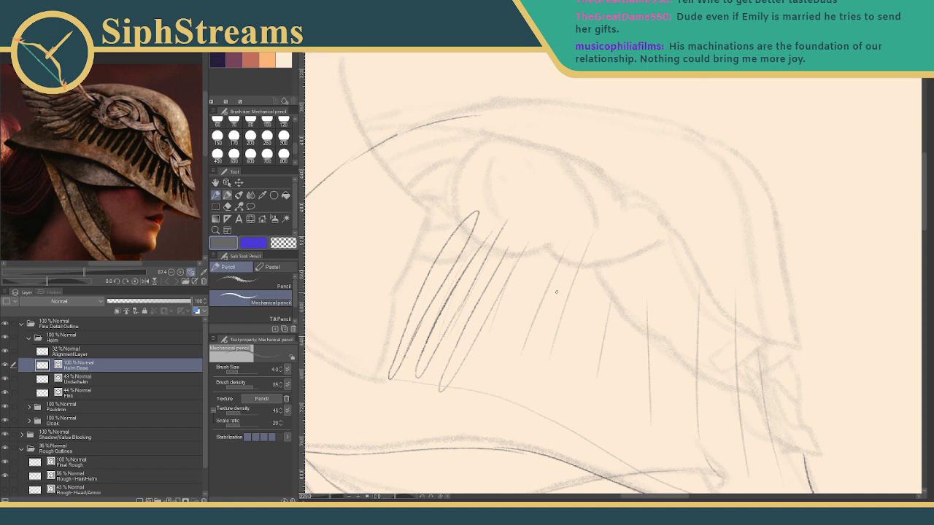
{"action": "left_click", "coordinate": [467, 321], "text": "ctrl"}
{"action": "left_click_drag", "start_coordinate": [447, 376], "coordinate": [450, 367]}
{"action": "key", "text": "Delete"}
{"action": "mouse_move", "coordinate": [517, 305]}
{"action": "left_mouse_down"}
{"action": "mouse_move", "coordinate": [488, 277]}
{"action": "mouse_move", "coordinate": [484, 285]}
{"action": "left_mouse_up"}
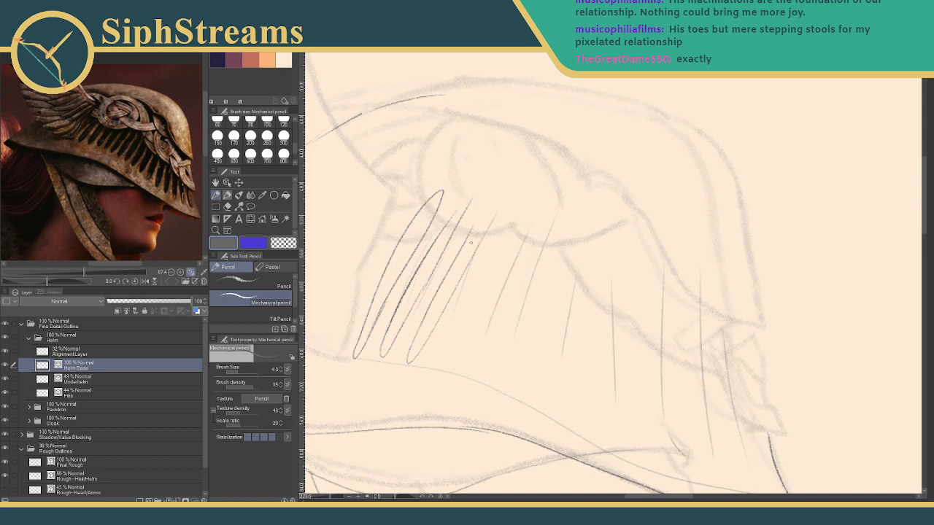
{"action": "mouse_move", "coordinate": [471, 243]}
{"action": "left_mouse_down"}
{"action": "mouse_move", "coordinate": [502, 198]}
{"action": "mouse_move", "coordinate": [479, 251]}
{"action": "left_mouse_up"}
{"action": "key", "text": "ctrl+z"}
{"action": "mouse_move", "coordinate": [462, 240]}
{"action": "left_mouse_down"}
{"action": "mouse_move", "coordinate": [496, 206]}
{"action": "mouse_move", "coordinate": [475, 250]}
{"action": "left_mouse_up"}
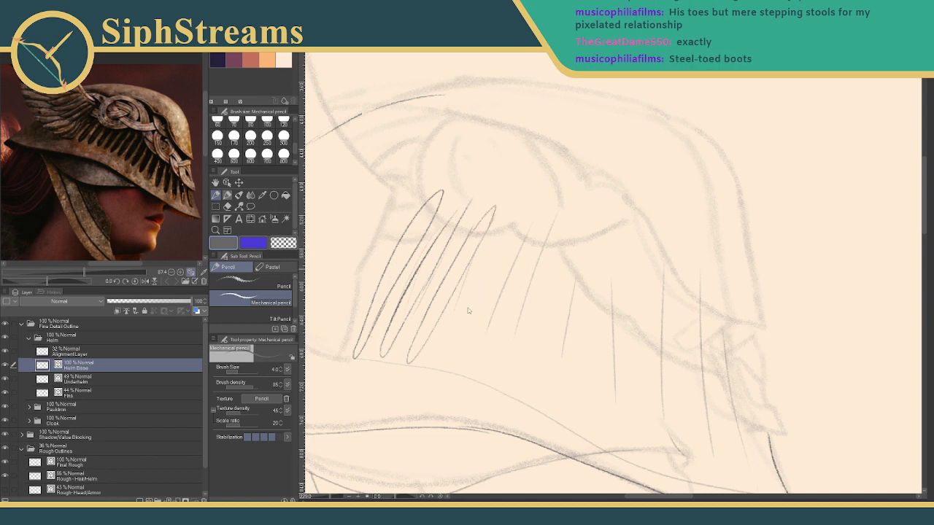
Draw a fourth slanted slot in front of the third, with rounded upper and lower ends.
{"action": "left_click", "coordinate": [331, 498]}
{"action": "left_click_drag", "start_coordinate": [331, 498], "coordinate": [335, 498]}
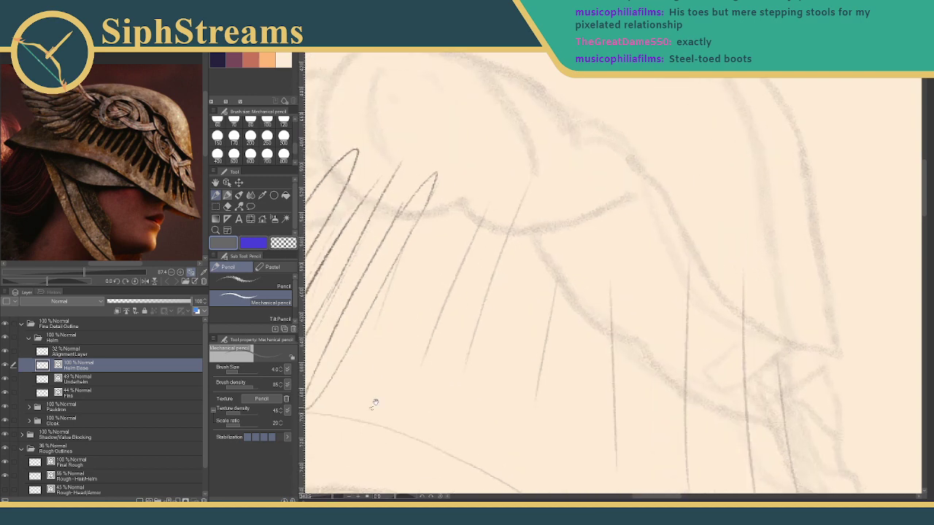
{"action": "mouse_move", "coordinate": [372, 402]}
{"action": "left_mouse_down"}
{"action": "mouse_move", "coordinate": [409, 380]}
{"action": "mouse_move", "coordinate": [393, 384]}
{"action": "mouse_move", "coordinate": [499, 181]}
{"action": "mouse_move", "coordinate": [443, 341]}
{"action": "left_mouse_up"}
{"action": "left_click_drag", "start_coordinate": [406, 383], "coordinate": [459, 306]}
{"action": "key", "text": "ctrl+z"}
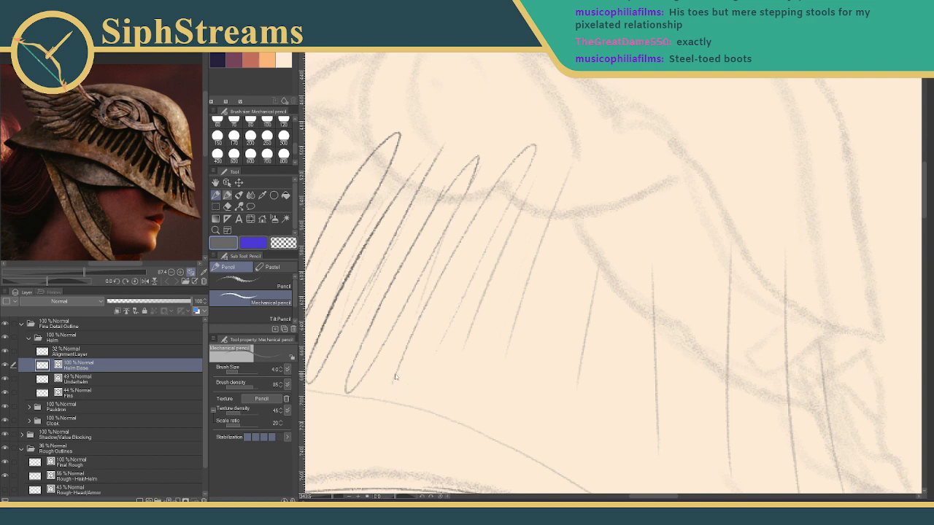
{"action": "mouse_move", "coordinate": [395, 376]}
{"action": "left_mouse_down"}
{"action": "mouse_move", "coordinate": [392, 398]}
{"action": "mouse_move", "coordinate": [462, 300]}
{"action": "mouse_move", "coordinate": [563, 221]}
{"action": "mouse_move", "coordinate": [486, 261]}
{"action": "left_mouse_up"}
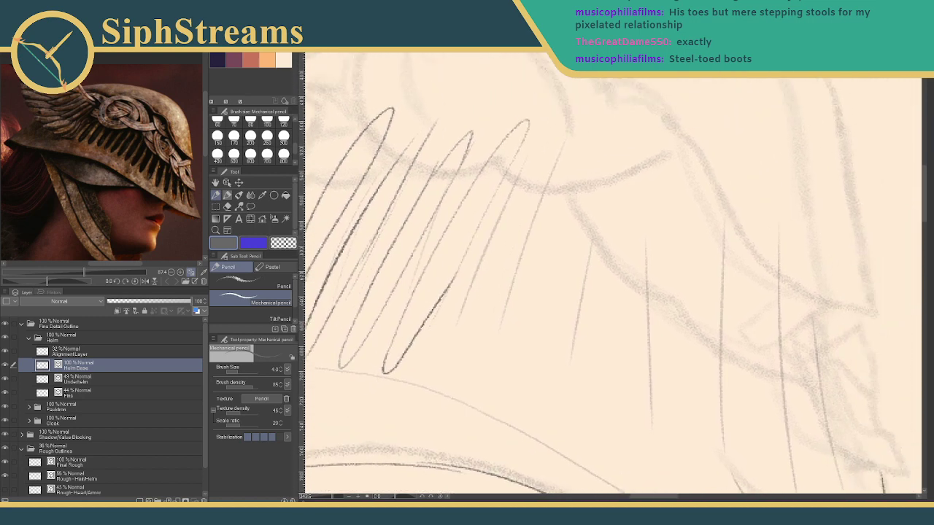
Draw a fifth slanted slot in front of the fourth, undoing and retrying its side strokes down to the lower guide curve.
{"action": "left_click_drag", "start_coordinate": [442, 354], "coordinate": [575, 131]}
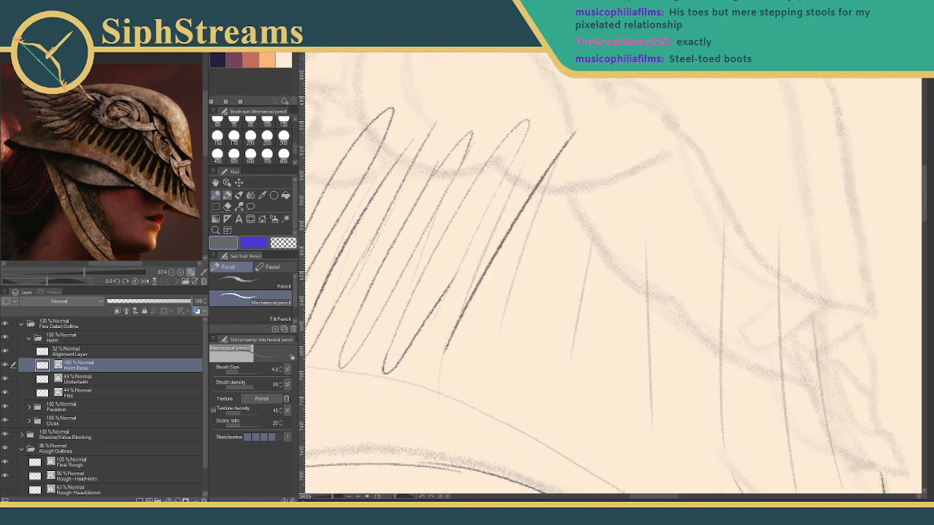
{"action": "key", "text": "ctrl+z"}
{"action": "mouse_move", "coordinate": [441, 354]}
{"action": "left_mouse_down"}
{"action": "mouse_move", "coordinate": [528, 168]}
{"action": "mouse_move", "coordinate": [559, 132]}
{"action": "mouse_move", "coordinate": [478, 330]}
{"action": "mouse_move", "coordinate": [501, 271]}
{"action": "mouse_move", "coordinate": [496, 295]}
{"action": "mouse_move", "coordinate": [433, 391]}
{"action": "left_mouse_up"}
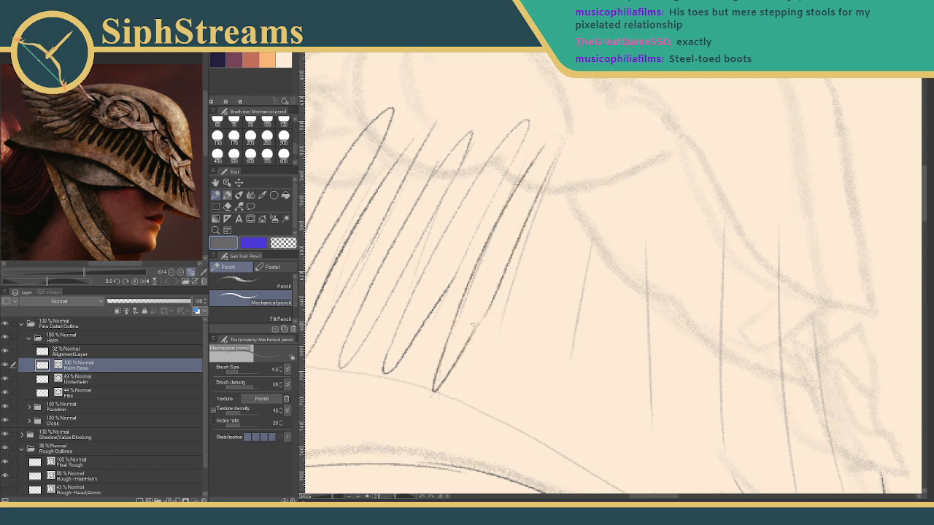
{"action": "key", "text": "ctrl+z"}
{"action": "mouse_move", "coordinate": [450, 337]}
{"action": "left_mouse_down"}
{"action": "mouse_move", "coordinate": [467, 354]}
{"action": "mouse_move", "coordinate": [513, 278]}
{"action": "left_mouse_up"}
{"action": "left_click_drag", "start_coordinate": [442, 386], "coordinate": [525, 247]}
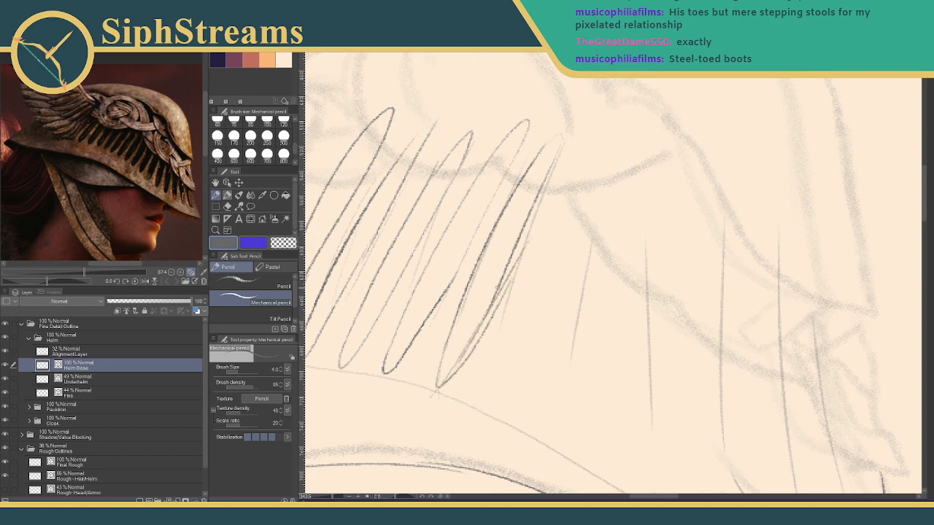
{"action": "key", "text": "ctrl+z"}
{"action": "left_click_drag", "start_coordinate": [510, 280], "coordinate": [460, 370]}
{"action": "left_click_drag", "start_coordinate": [495, 296], "coordinate": [468, 353]}
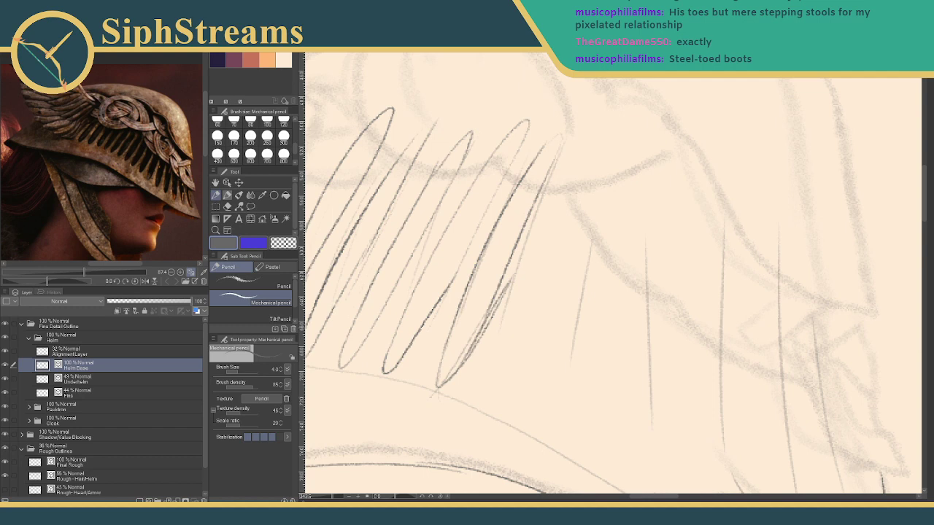
Erase the doubled strokes near the fifth slot's lower end with the vector eraser.
{"action": "key", "text": "e"}
{"action": "left_click", "coordinate": [491, 321]}
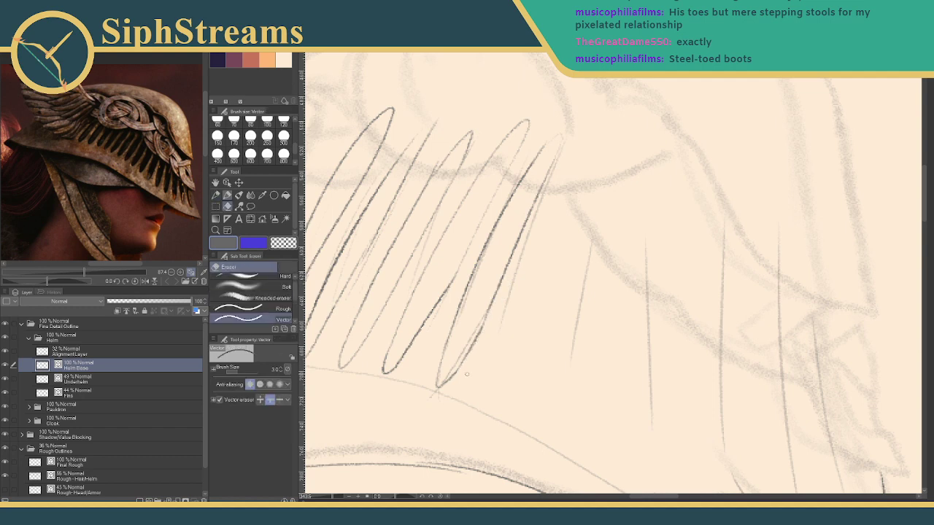
{"action": "key", "text": "p"}
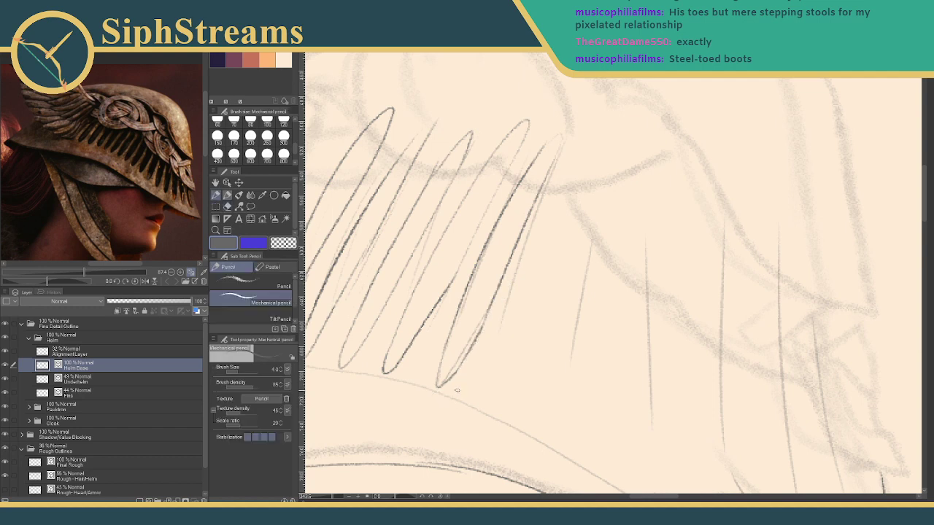
{"action": "key", "text": "e"}
{"action": "left_click", "coordinate": [463, 349]}
{"action": "key", "text": "p"}
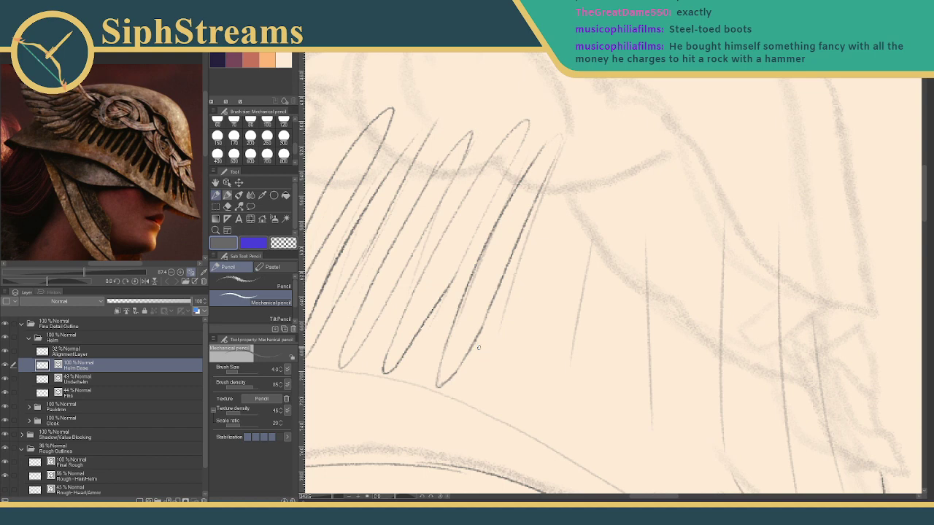
Draw a sixth slanted slot below the ornament's front edge and erase its overlapping line ends.
{"action": "left_click_drag", "start_coordinate": [477, 247], "coordinate": [390, 232]}
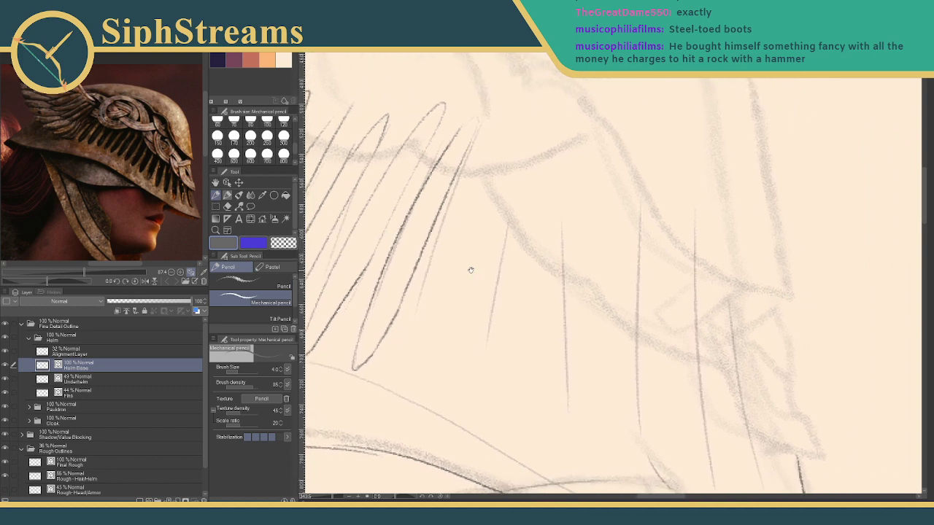
{"action": "mouse_move", "coordinate": [472, 269]}
{"action": "left_mouse_down"}
{"action": "mouse_move", "coordinate": [444, 260]}
{"action": "mouse_move", "coordinate": [480, 236]}
{"action": "mouse_move", "coordinate": [520, 113]}
{"action": "left_mouse_up"}
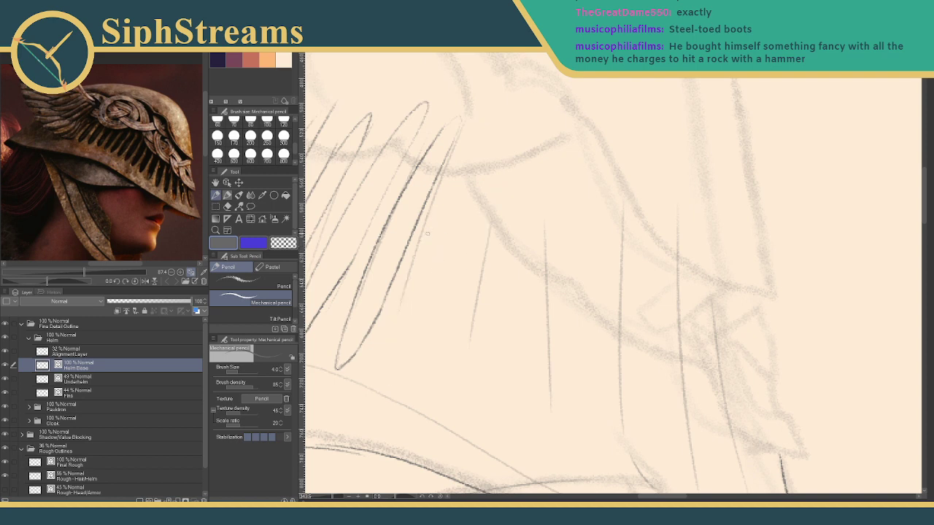
{"action": "left_click_drag", "start_coordinate": [431, 232], "coordinate": [428, 339]}
{"action": "left_click_drag", "start_coordinate": [431, 225], "coordinate": [399, 387]}
{"action": "key", "text": "ctrl+z"}
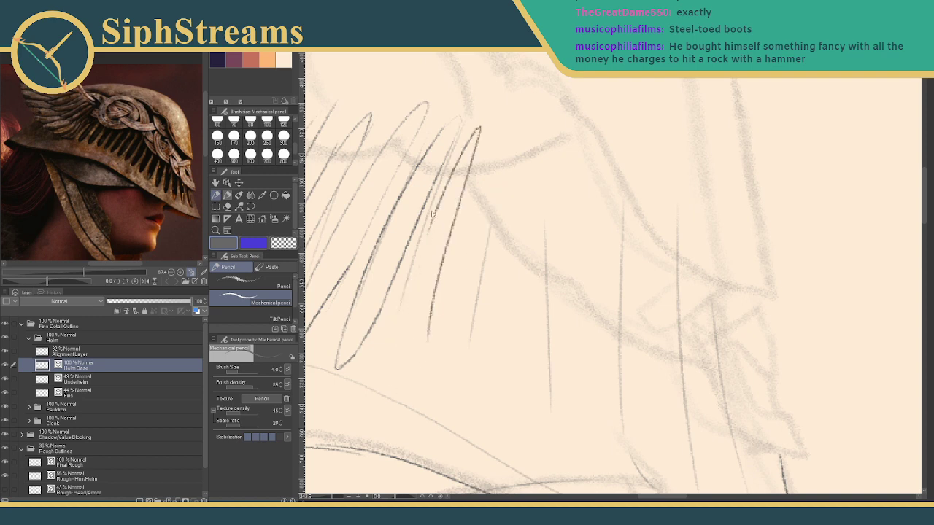
{"action": "mouse_move", "coordinate": [433, 217]}
{"action": "left_mouse_down"}
{"action": "mouse_move", "coordinate": [377, 378]}
{"action": "mouse_move", "coordinate": [451, 246]}
{"action": "left_mouse_up"}
{"action": "key", "text": "e"}
{"action": "left_click_drag", "start_coordinate": [435, 318], "coordinate": [426, 326]}
{"action": "left_click_drag", "start_coordinate": [452, 250], "coordinate": [445, 257]}
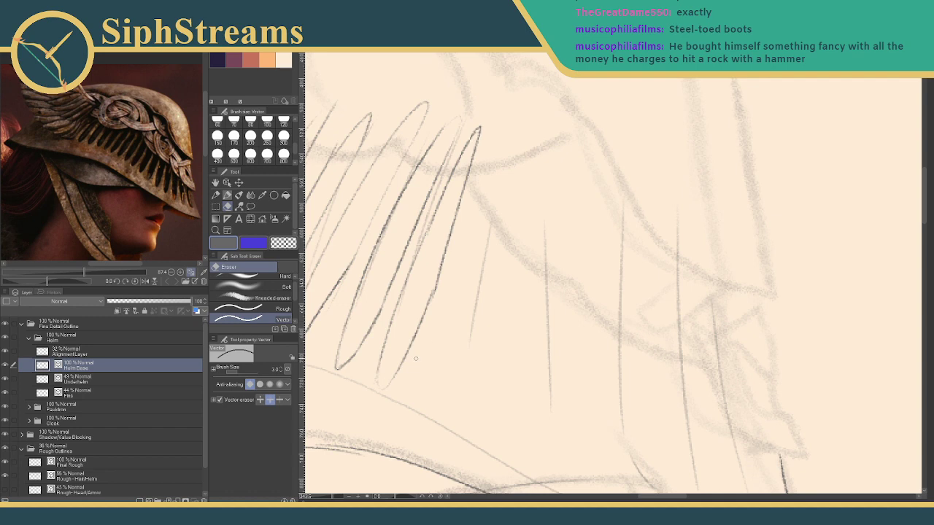
{"action": "key", "text": "p"}
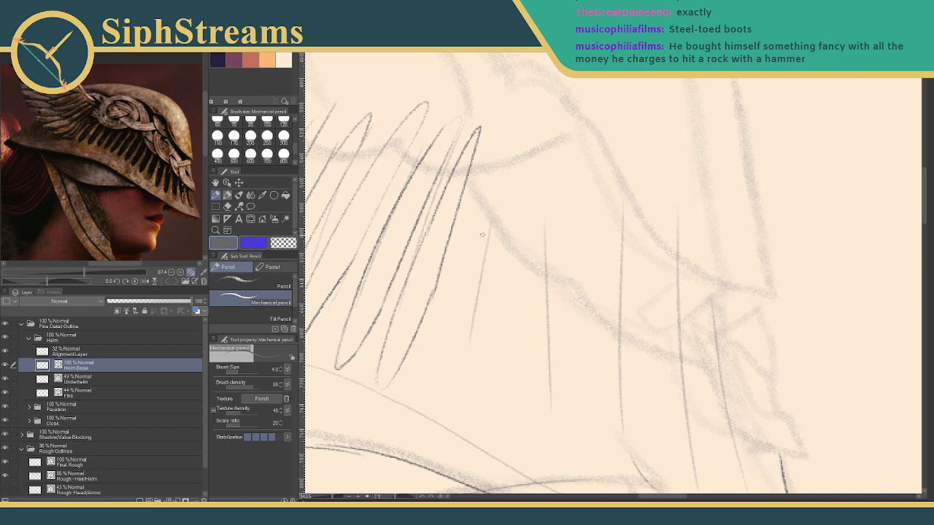
Draw the sides and rounded lower end of the frontmost slot near the visor tip, redoing its rear side stroke.
{"action": "left_click_drag", "start_coordinate": [482, 234], "coordinate": [505, 229]}
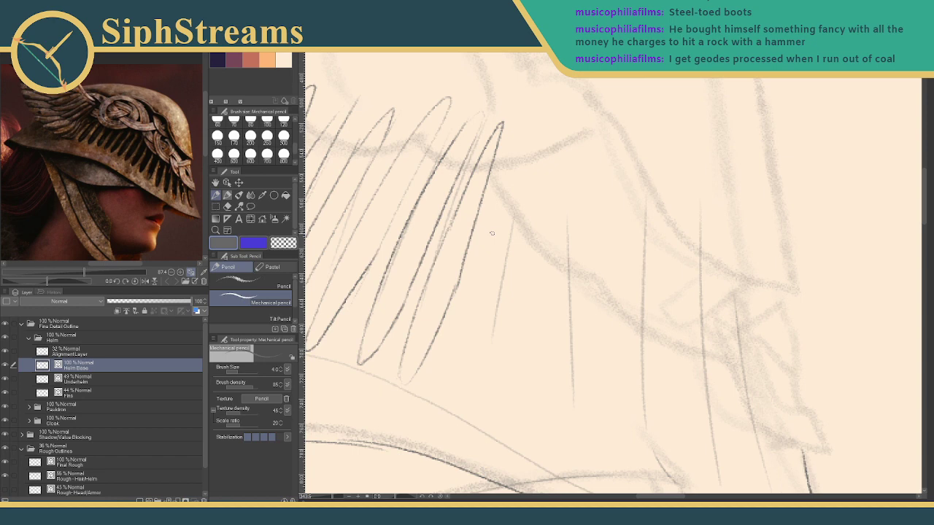
{"action": "mouse_move", "coordinate": [591, 265]}
{"action": "left_mouse_down"}
{"action": "mouse_move", "coordinate": [538, 138]}
{"action": "mouse_move", "coordinate": [567, 192]}
{"action": "mouse_move", "coordinate": [540, 224]}
{"action": "mouse_move", "coordinate": [477, 197]}
{"action": "mouse_move", "coordinate": [468, 203]}
{"action": "left_mouse_up"}
{"action": "mouse_move", "coordinate": [565, 162]}
{"action": "left_mouse_down"}
{"action": "mouse_move", "coordinate": [603, 321]}
{"action": "mouse_move", "coordinate": [588, 358]}
{"action": "left_mouse_up"}
{"action": "left_click_drag", "start_coordinate": [545, 162], "coordinate": [554, 293]}
{"action": "left_click_drag", "start_coordinate": [549, 233], "coordinate": [561, 316]}
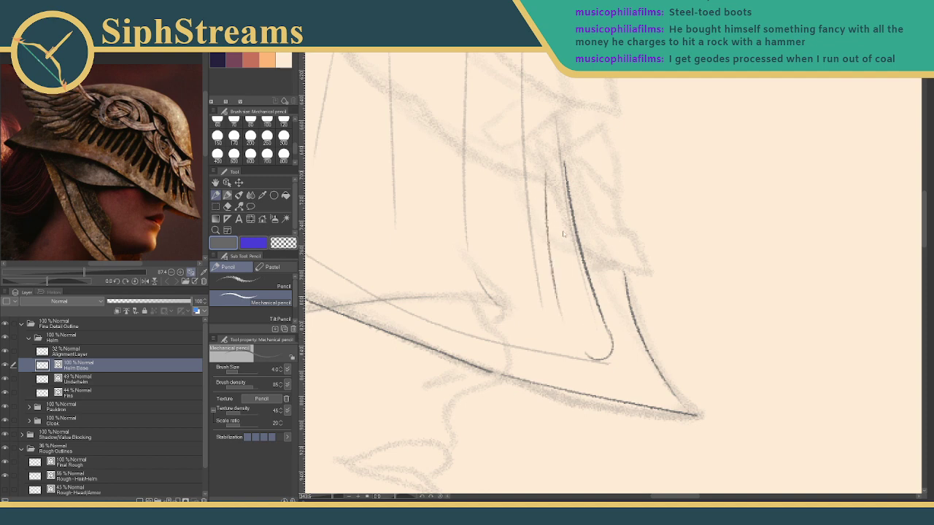
{"action": "key", "text": "ctrl+z"}
{"action": "key", "text": "ctrl+z"}
{"action": "left_click_drag", "start_coordinate": [550, 160], "coordinate": [579, 313]}
{"action": "mouse_move", "coordinate": [560, 241]}
{"action": "left_mouse_down"}
{"action": "mouse_move", "coordinate": [564, 277]}
{"action": "mouse_move", "coordinate": [591, 356]}
{"action": "left_mouse_up"}
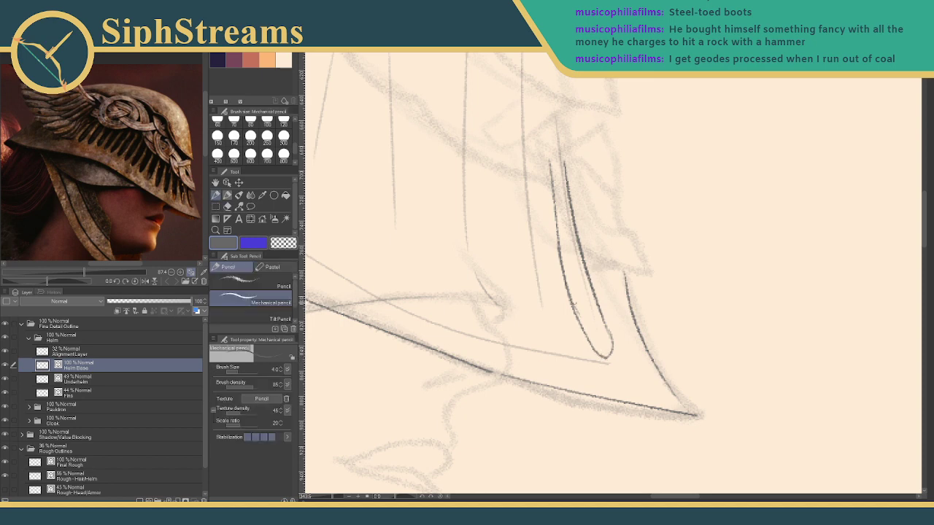
Draw the slot just behind the frontmost one, retrying its front side and curving the rear side into a rounded lower end.
{"action": "left_click_drag", "start_coordinate": [583, 310], "coordinate": [586, 335]}
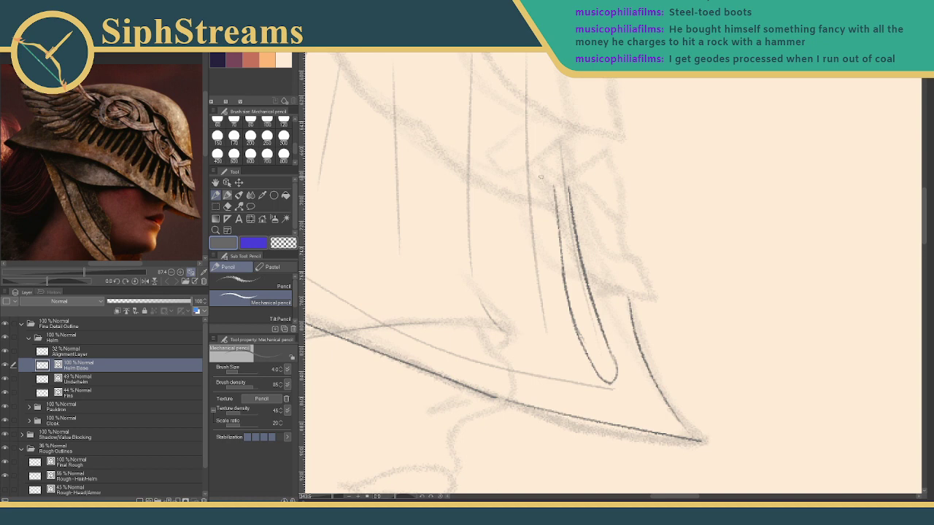
{"action": "left_click_drag", "start_coordinate": [541, 176], "coordinate": [552, 347]}
{"action": "key", "text": "ctrl+z"}
{"action": "left_click_drag", "start_coordinate": [543, 188], "coordinate": [532, 359]}
{"action": "key", "text": "ctrl+z"}
{"action": "left_click_drag", "start_coordinate": [530, 188], "coordinate": [557, 359]}
{"action": "mouse_move", "coordinate": [507, 200]}
{"action": "left_mouse_down"}
{"action": "mouse_move", "coordinate": [544, 359]}
{"action": "mouse_move", "coordinate": [551, 346]}
{"action": "mouse_move", "coordinate": [559, 377]}
{"action": "left_mouse_up"}
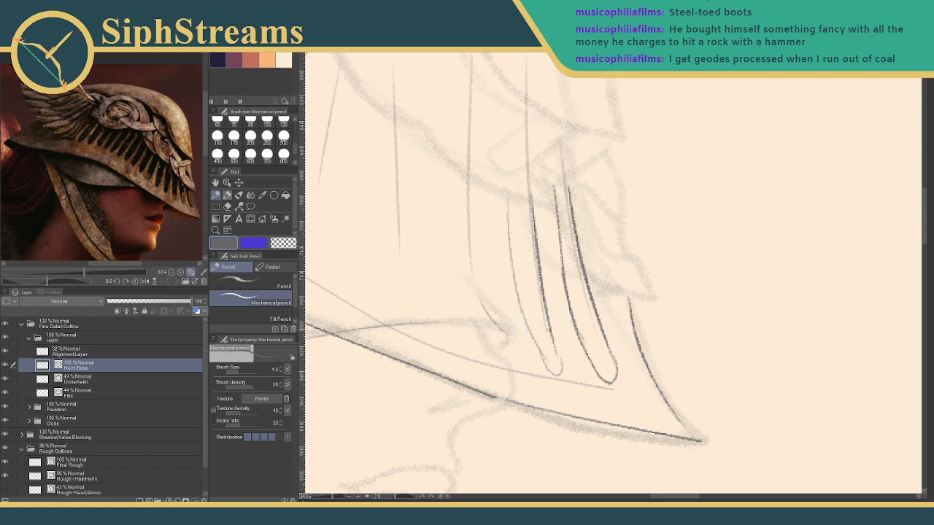
Nudge the side strokes of the second slot from the visor tip to even out its width.
{"action": "left_click_drag", "start_coordinate": [553, 341], "coordinate": [529, 334]}
{"action": "key", "text": "Return"}
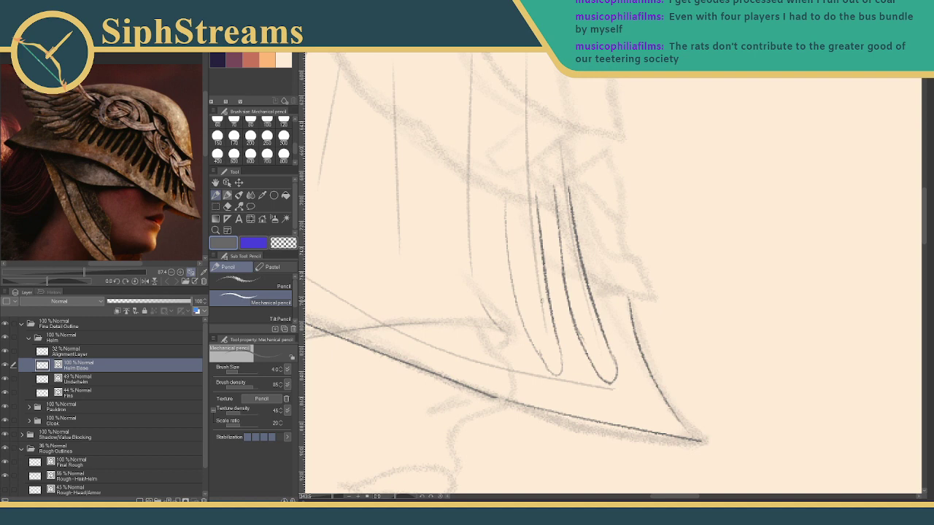
{"action": "left_click", "coordinate": [513, 279], "text": "ctrl"}
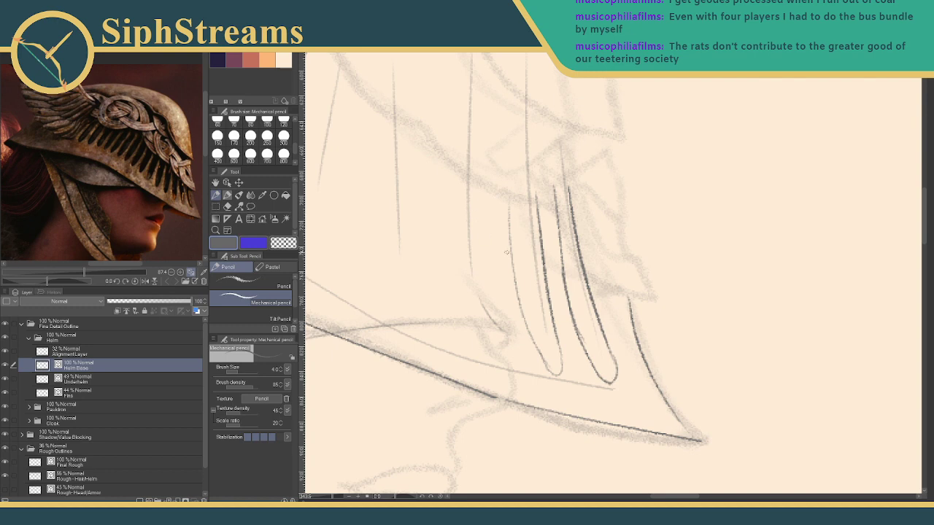
Draw the third slot from the visor tip with two long sides, retrying the front one, and round off its lower end.
{"action": "left_click_drag", "start_coordinate": [481, 181], "coordinate": [496, 310]}
{"action": "key", "text": "ctrl+z"}
{"action": "left_click_drag", "start_coordinate": [492, 170], "coordinate": [496, 315]}
{"action": "left_click_drag", "start_coordinate": [465, 162], "coordinate": [477, 362]}
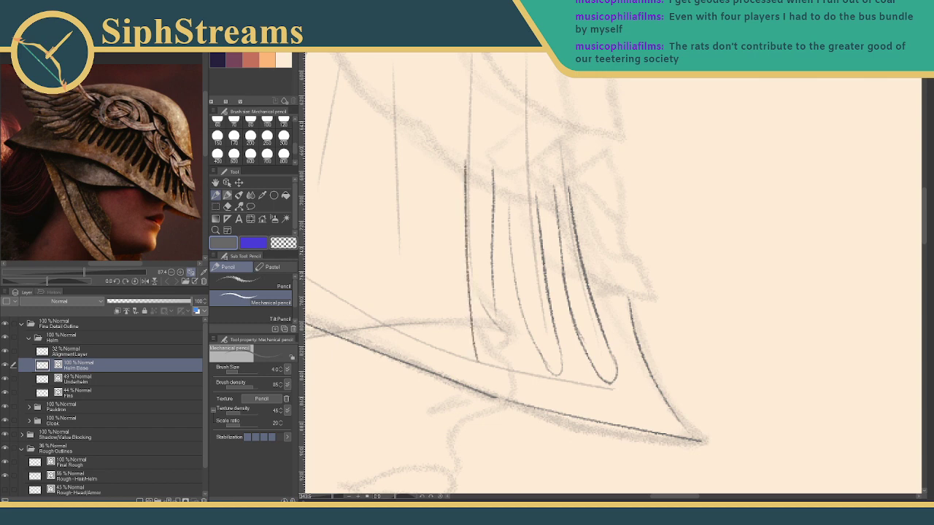
{"action": "mouse_move", "coordinate": [474, 324]}
{"action": "left_mouse_down"}
{"action": "mouse_move", "coordinate": [494, 307]}
{"action": "mouse_move", "coordinate": [495, 339]}
{"action": "mouse_move", "coordinate": [478, 358]}
{"action": "mouse_move", "coordinate": [473, 329]}
{"action": "mouse_move", "coordinate": [523, 352]}
{"action": "mouse_move", "coordinate": [524, 374]}
{"action": "left_mouse_up"}
{"action": "key", "text": "e"}
{"action": "key", "text": "p"}
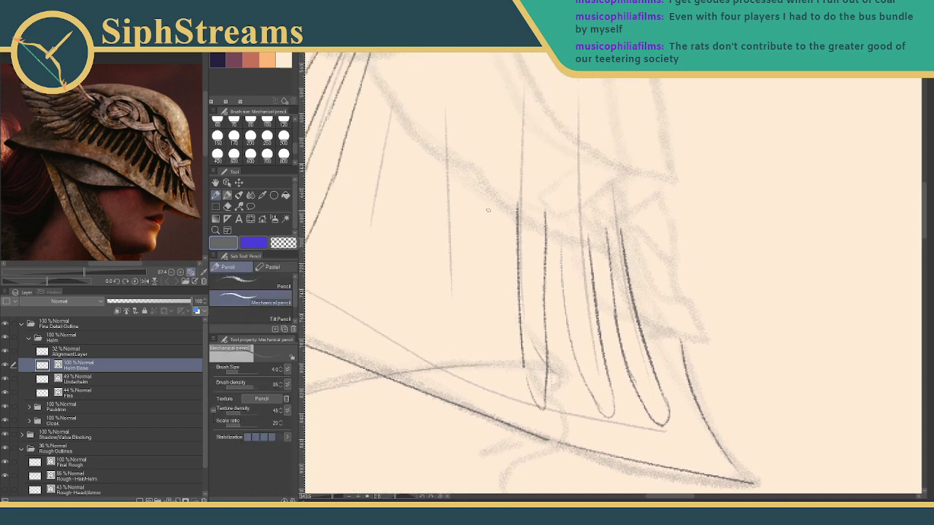
Draw the front side of the fourth slot from the visor tip and try several rear side strokes, undoing them.
{"action": "left_click_drag", "start_coordinate": [501, 180], "coordinate": [498, 348]}
{"action": "mouse_move", "coordinate": [480, 168]}
{"action": "left_mouse_down"}
{"action": "mouse_move", "coordinate": [468, 338]}
{"action": "mouse_move", "coordinate": [466, 298]}
{"action": "mouse_move", "coordinate": [478, 379]}
{"action": "left_mouse_up"}
{"action": "key", "text": "ctrl+z"}
{"action": "key", "text": "ctrl+z"}
{"action": "left_click_drag", "start_coordinate": [482, 167], "coordinate": [484, 363]}
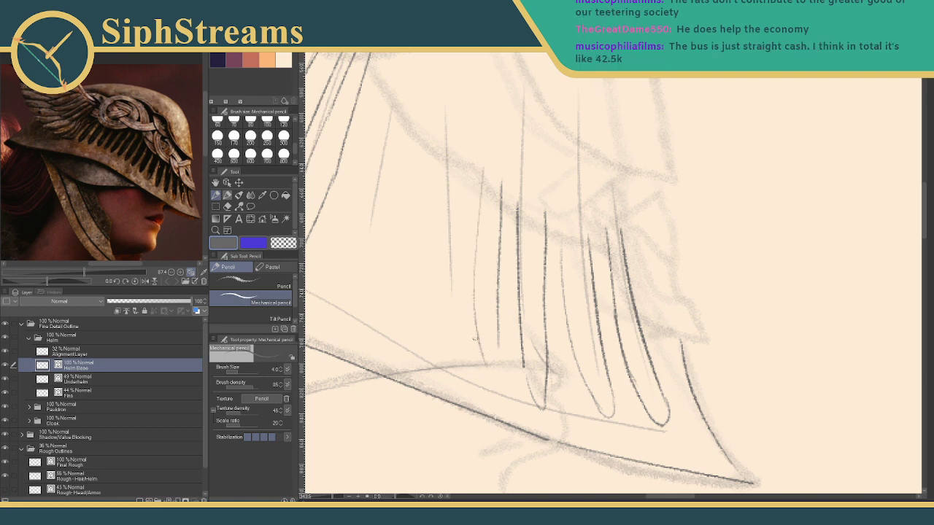
{"action": "key", "text": "ctrl+z"}
{"action": "left_click_drag", "start_coordinate": [478, 153], "coordinate": [472, 352]}
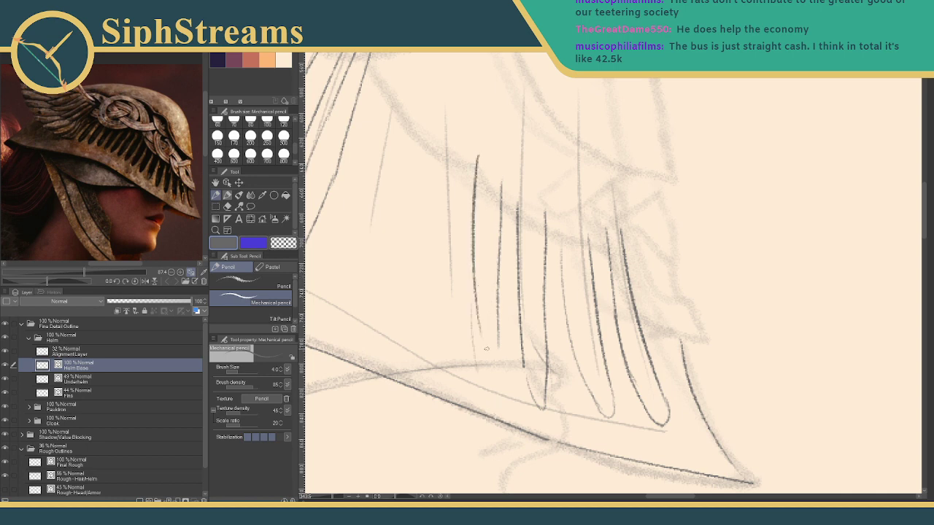
{"action": "key", "text": "ctrl+z"}
{"action": "key", "text": "ctrl+z"}
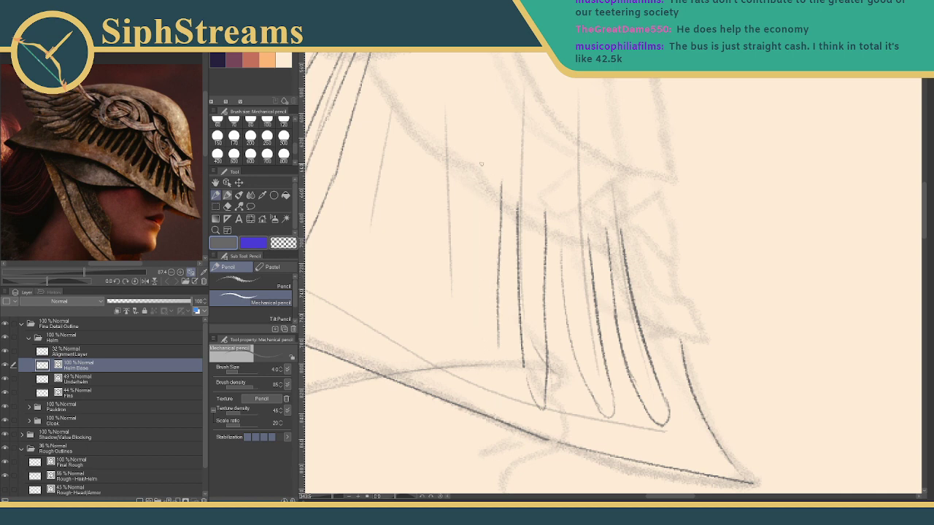
Draw the fourth slot's rear side and rounded lower end as one curved stroke, undoing and retrying it.
{"action": "left_click_drag", "start_coordinate": [481, 166], "coordinate": [472, 365]}
{"action": "key", "text": "ctrl+z"}
{"action": "mouse_move", "coordinate": [480, 169]}
{"action": "left_mouse_down"}
{"action": "mouse_move", "coordinate": [468, 289]}
{"action": "mouse_move", "coordinate": [471, 348]}
{"action": "mouse_move", "coordinate": [483, 364]}
{"action": "mouse_move", "coordinate": [488, 251]}
{"action": "left_mouse_up"}
{"action": "key", "text": "ctrl+z"}
{"action": "key", "text": "ctrl+z"}
{"action": "mouse_move", "coordinate": [500, 348]}
{"action": "left_mouse_down"}
{"action": "mouse_move", "coordinate": [489, 384]}
{"action": "mouse_move", "coordinate": [483, 216]}
{"action": "mouse_move", "coordinate": [494, 141]}
{"action": "left_mouse_up"}
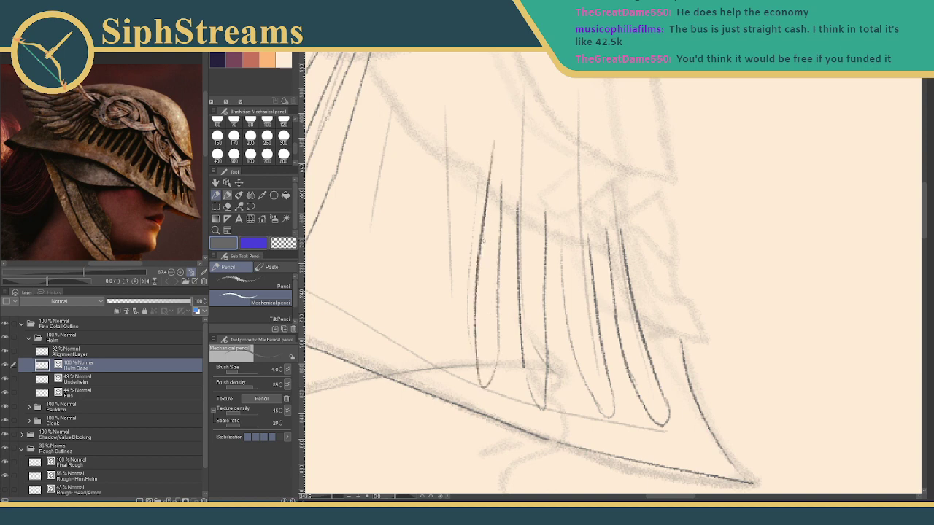
Rotate the fourth slot's curved stroke more upright and shift it backward to widen the slot.
{"action": "left_click", "coordinate": [482, 235], "text": "ctrl"}
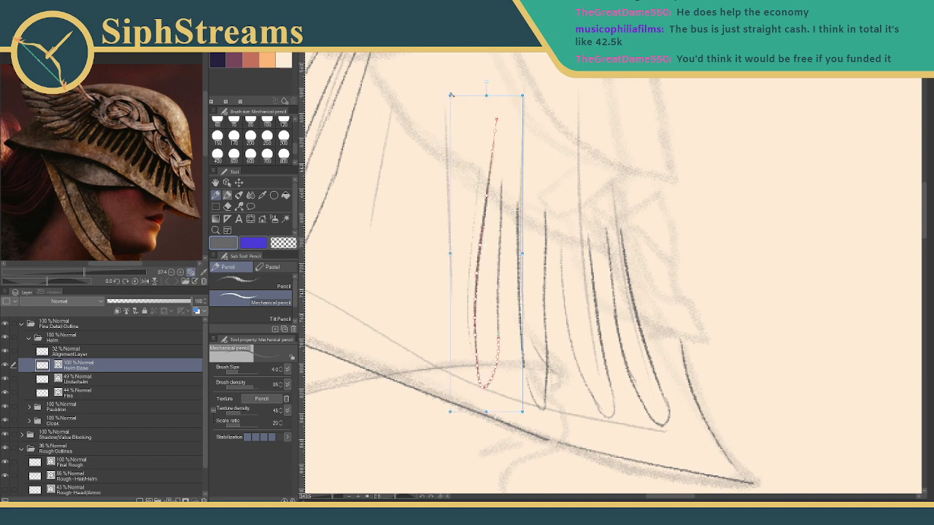
{"action": "left_click_drag", "start_coordinate": [450, 95], "coordinate": [425, 102]}
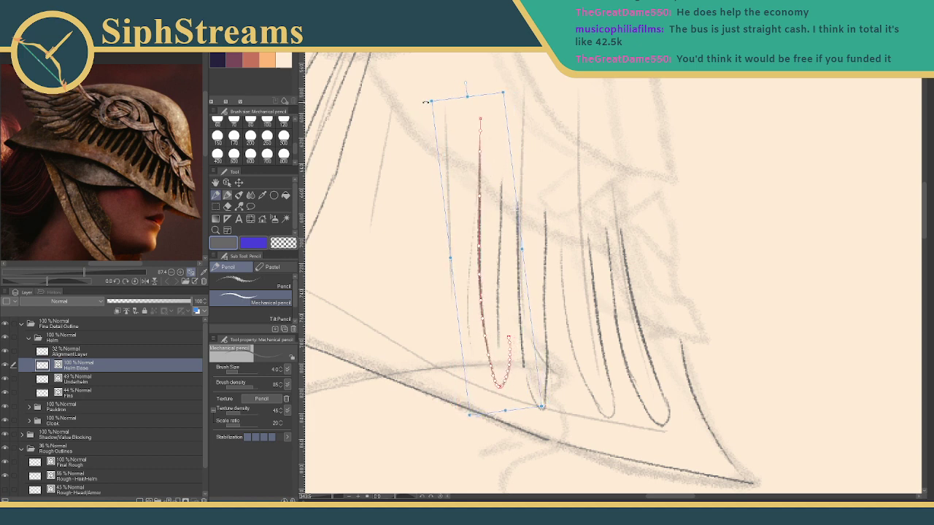
{"action": "left_click_drag", "start_coordinate": [479, 174], "coordinate": [467, 173]}
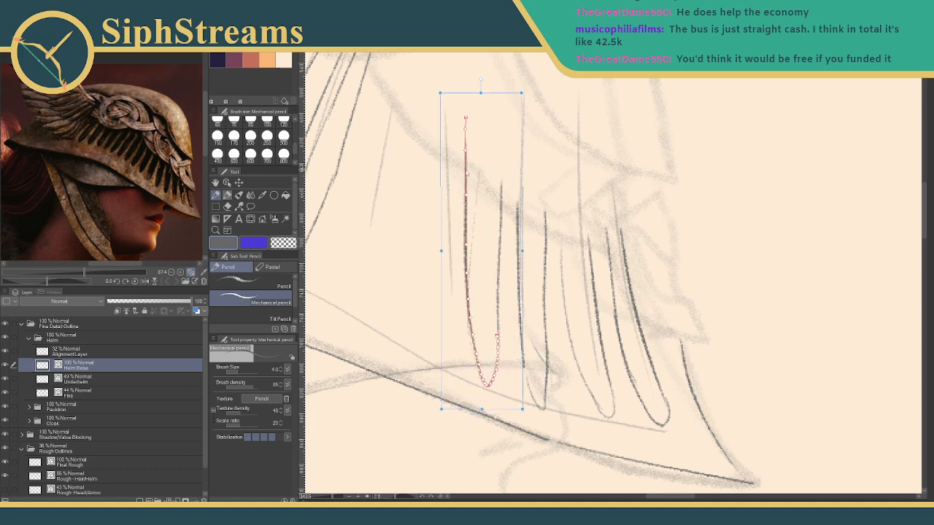
{"action": "mouse_move", "coordinate": [429, 231]}
{"action": "left_mouse_down"}
{"action": "mouse_move", "coordinate": [507, 254]}
{"action": "mouse_move", "coordinate": [497, 261]}
{"action": "left_mouse_up"}
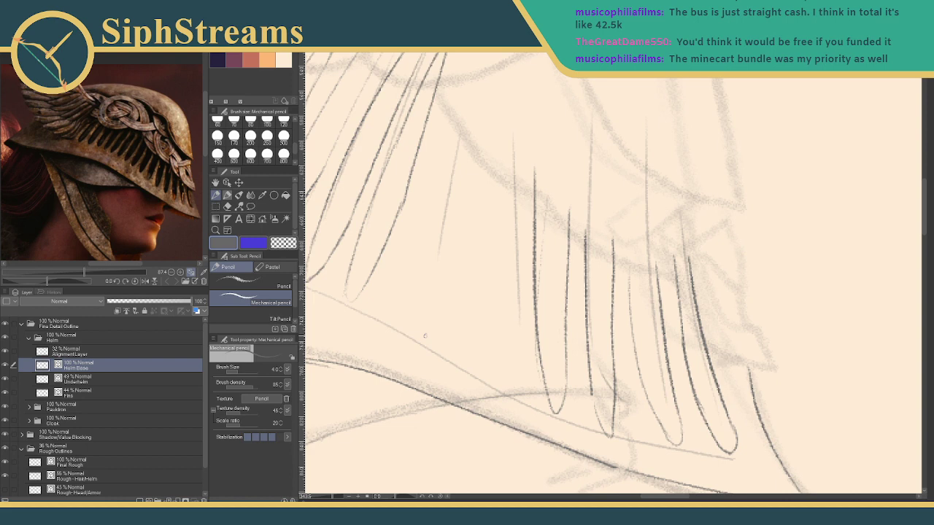
{"action": "mouse_move", "coordinate": [536, 224]}
{"action": "left_mouse_down"}
{"action": "mouse_move", "coordinate": [558, 214]}
{"action": "mouse_move", "coordinate": [544, 282]}
{"action": "left_mouse_up"}
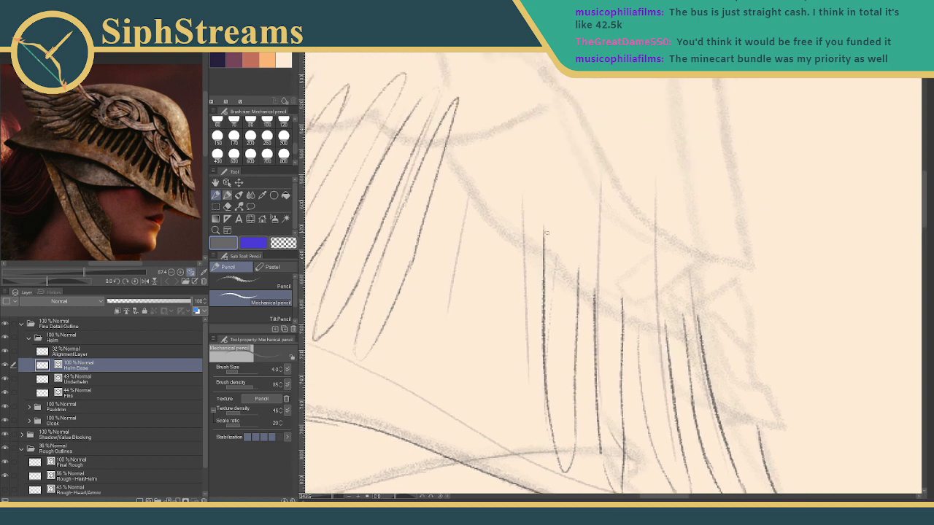
{"action": "mouse_move", "coordinate": [558, 240]}
{"action": "left_mouse_down"}
{"action": "mouse_move", "coordinate": [547, 213]}
{"action": "mouse_move", "coordinate": [496, 381]}
{"action": "left_mouse_up"}
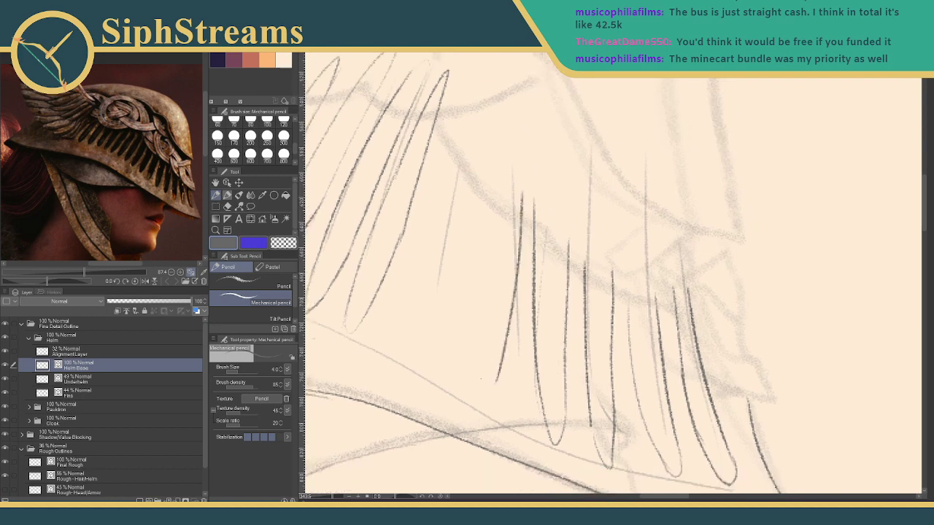
{"action": "mouse_move", "coordinate": [498, 182]}
{"action": "left_mouse_down"}
{"action": "mouse_move", "coordinate": [473, 394]}
{"action": "mouse_move", "coordinate": [499, 361]}
{"action": "left_mouse_up"}
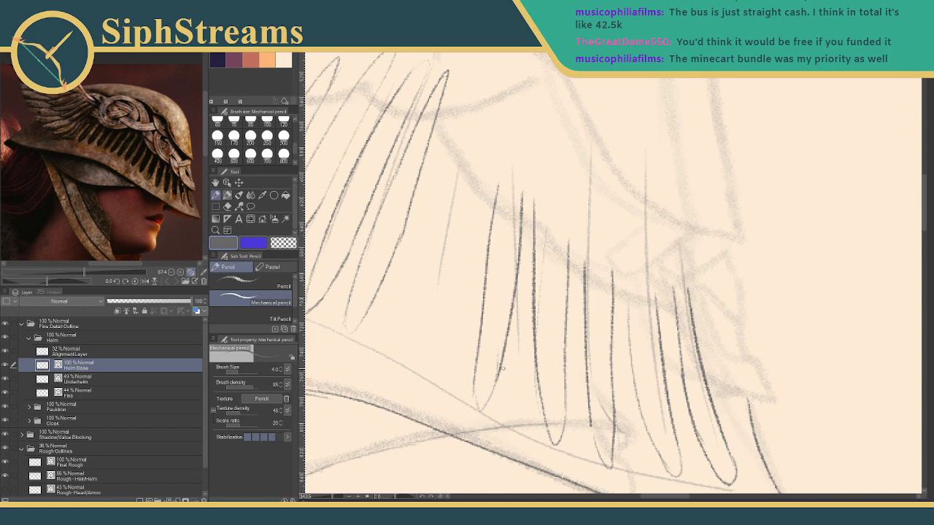
{"action": "key", "text": "ctrl+z"}
{"action": "key", "text": "ctrl+z"}
{"action": "key", "text": "ctrl+z"}
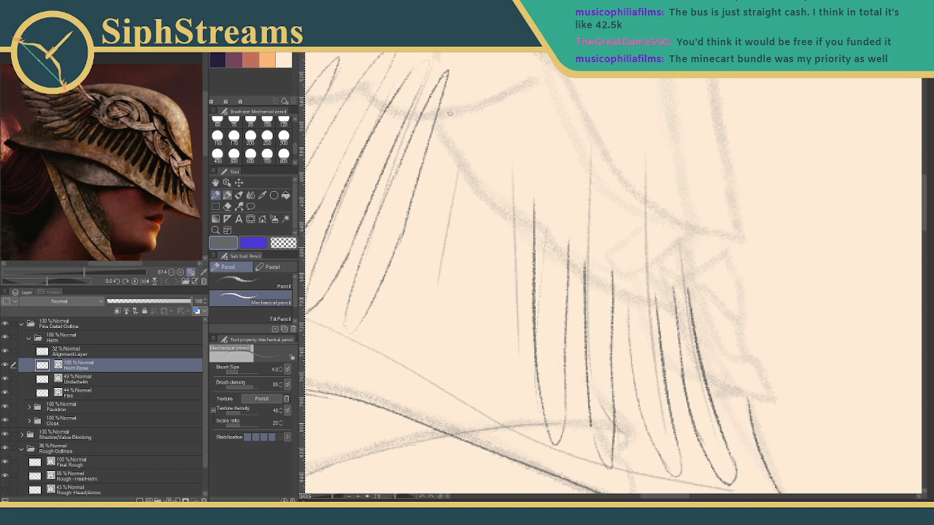
Draw a narrow slanted slot at the front of the rear slot group and adjust its strokes down to the lower guide curve.
{"action": "mouse_move", "coordinate": [450, 113]}
{"action": "left_mouse_down"}
{"action": "mouse_move", "coordinate": [383, 325]}
{"action": "mouse_move", "coordinate": [442, 134]}
{"action": "left_mouse_up"}
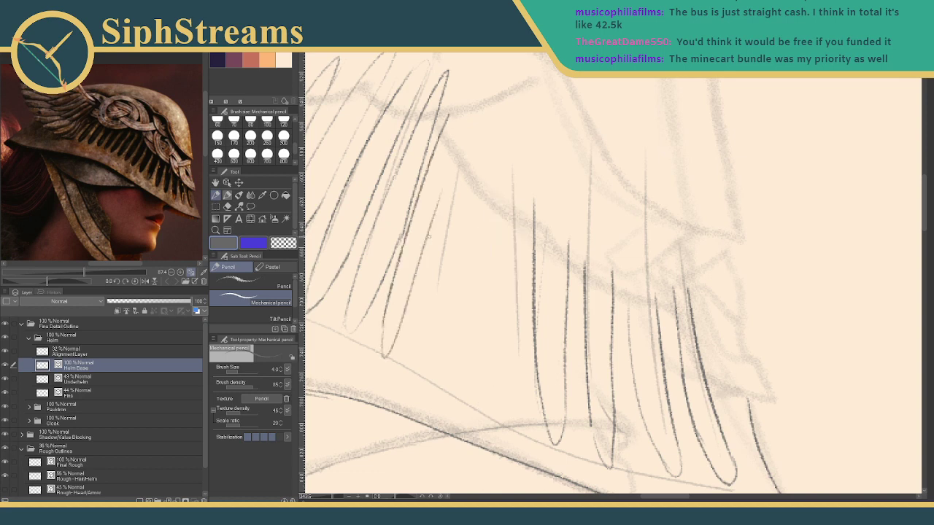
{"action": "left_click_drag", "start_coordinate": [388, 310], "coordinate": [405, 331]}
{"action": "key", "text": "Delete"}
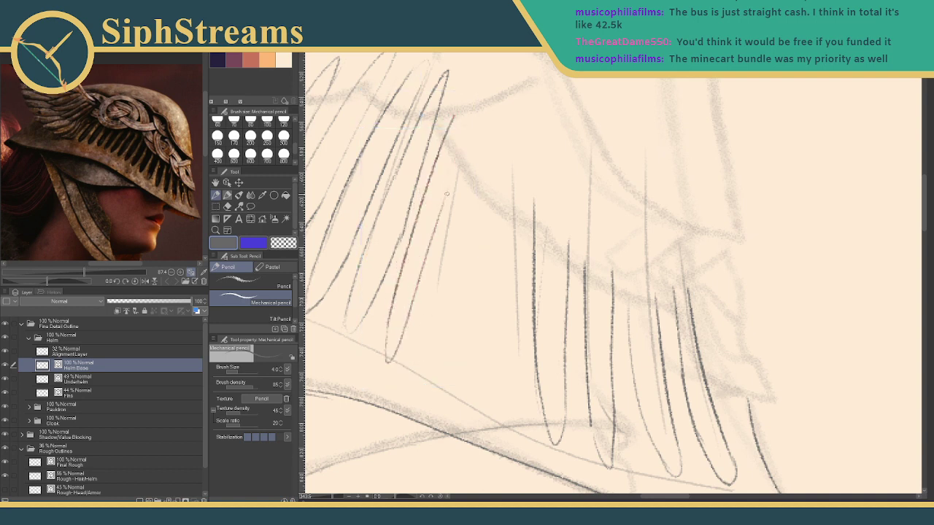
{"action": "left_click_drag", "start_coordinate": [441, 209], "coordinate": [457, 149]}
{"action": "left_click_drag", "start_coordinate": [445, 305], "coordinate": [494, 299]}
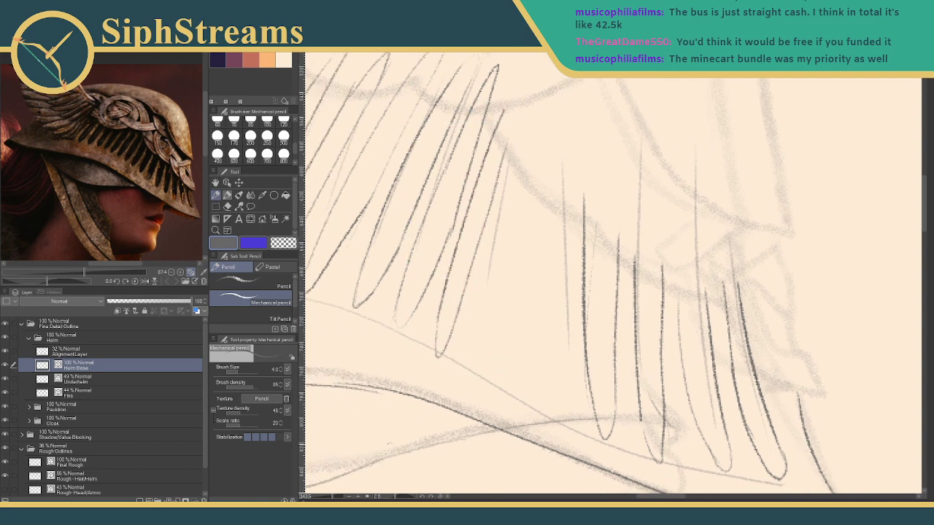
{"action": "left_click_drag", "start_coordinate": [332, 497], "coordinate": [327, 498]}
{"action": "left_click", "coordinate": [324, 496]}
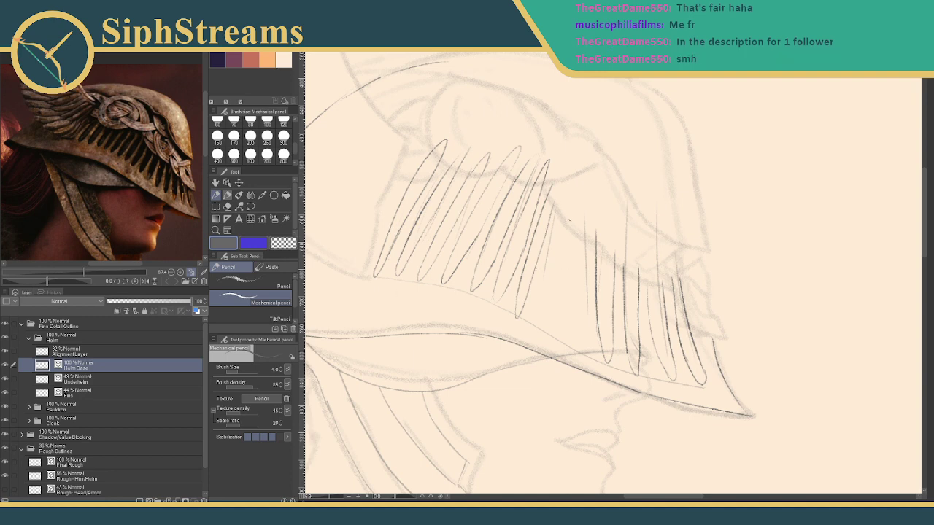
{"action": "left_click_drag", "start_coordinate": [559, 218], "coordinate": [520, 210]}
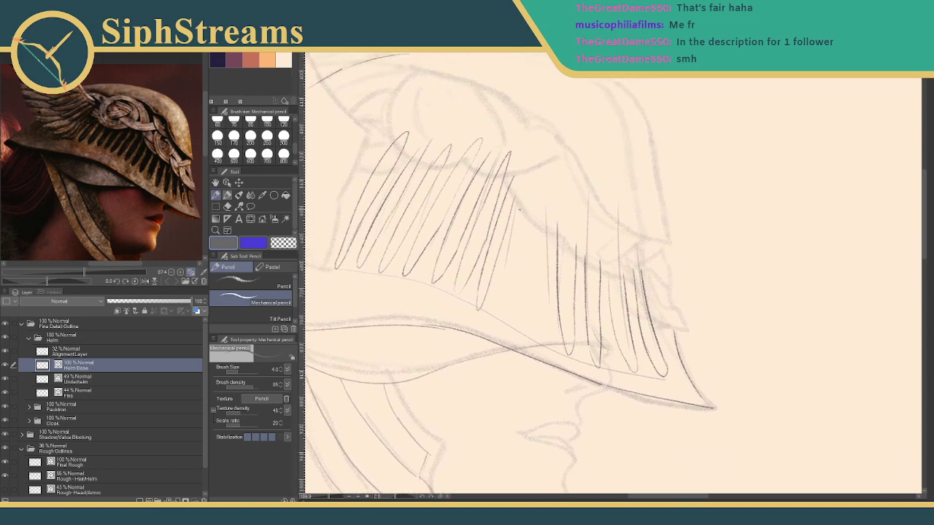
{"action": "left_click_drag", "start_coordinate": [327, 498], "coordinate": [330, 498]}
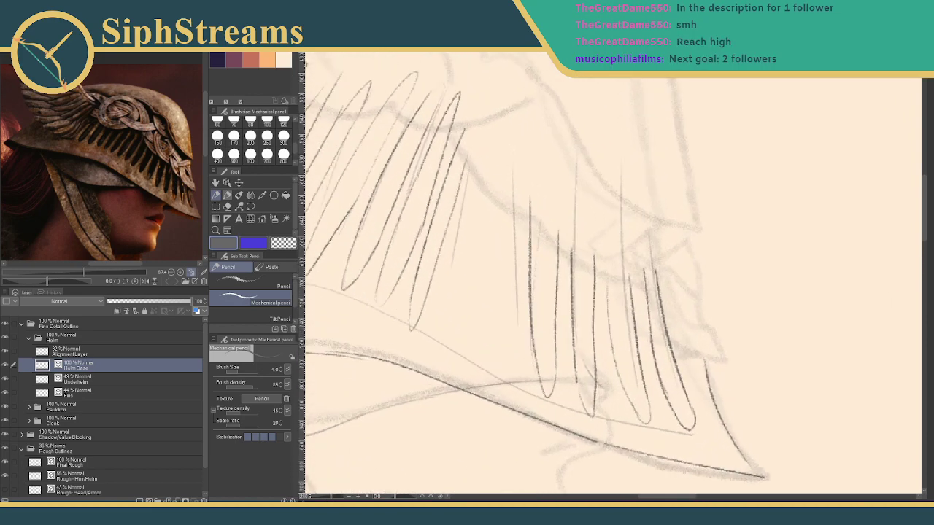
{"action": "left_click_drag", "start_coordinate": [471, 298], "coordinate": [464, 338]}
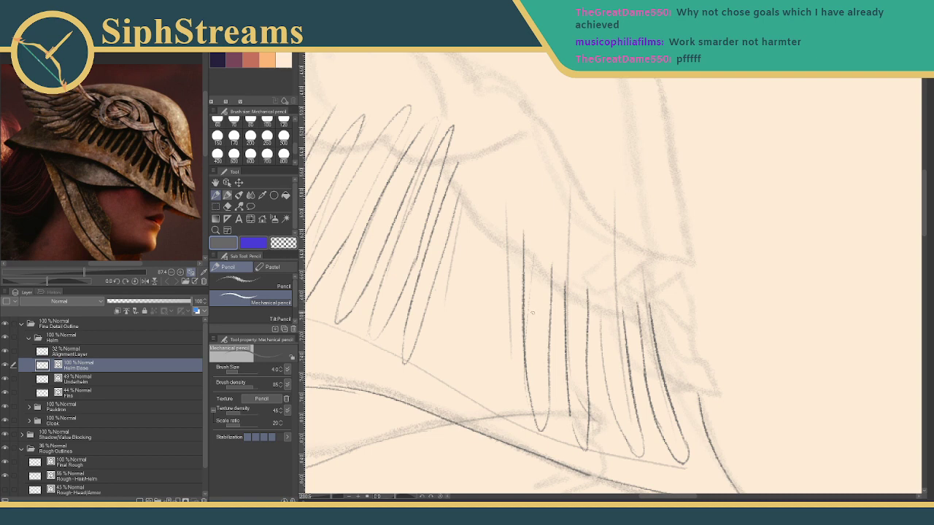
Shift the side strokes of the fourth and third slots from the visor tip slightly forward to even out their spacing.
{"action": "left_click", "coordinate": [525, 321], "text": "ctrl"}
{"action": "left_click_drag", "start_coordinate": [525, 321], "coordinate": [531, 327]}
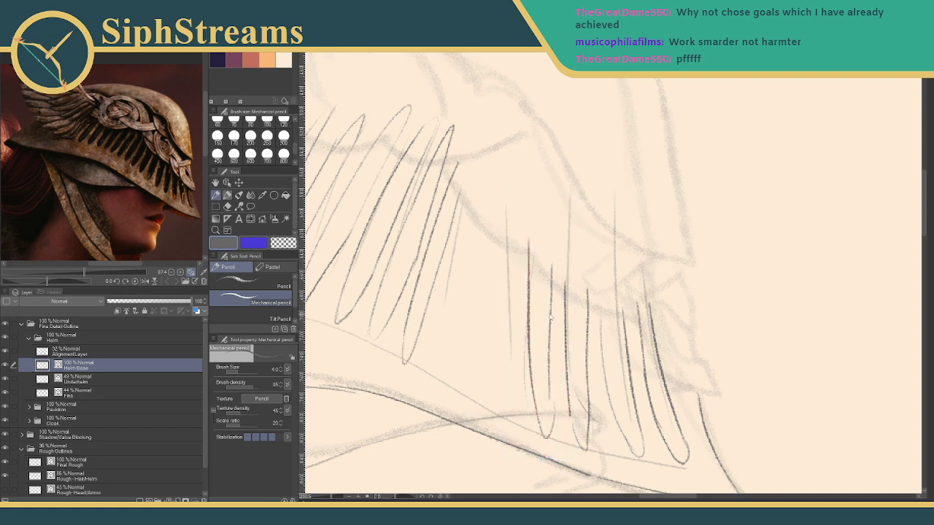
{"action": "left_click", "coordinate": [551, 318], "text": "ctrl"}
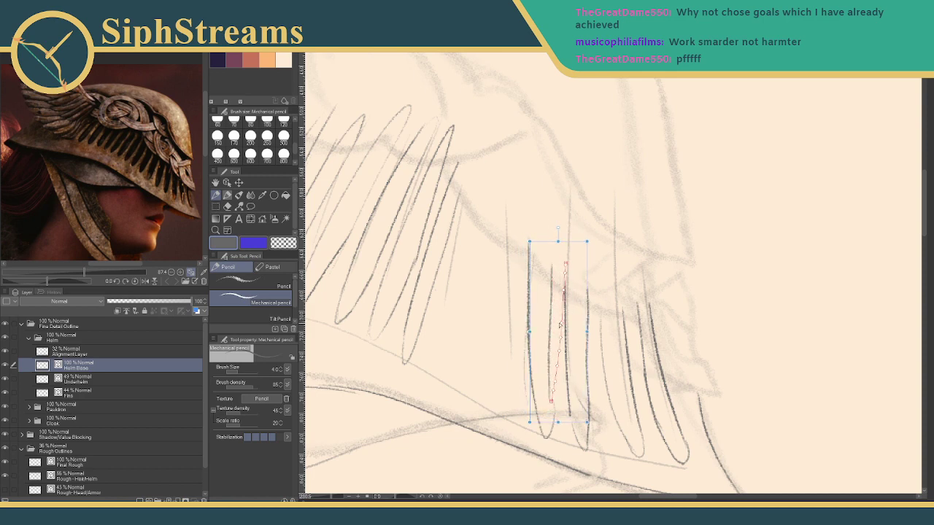
{"action": "key", "text": "Delete"}
{"action": "left_click_drag", "start_coordinate": [551, 330], "coordinate": [594, 342]}
{"action": "left_click", "coordinate": [81, 352]}
{"action": "key", "text": "alt+bracketleft"}
{"action": "left_click_drag", "start_coordinate": [588, 432], "coordinate": [589, 432]}
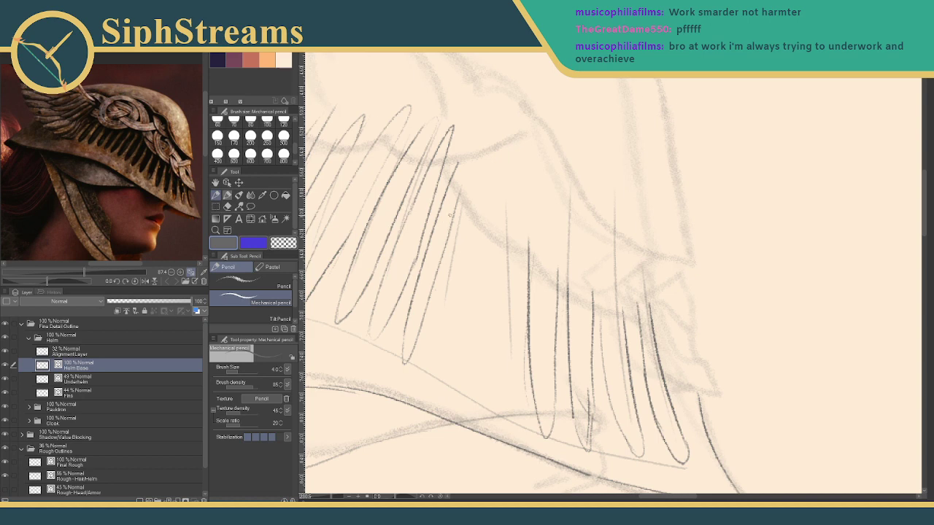
Draw the next slanted slot in the gap ahead of the rear group, closing it with a rounded lower end.
{"action": "left_click_drag", "start_coordinate": [450, 215], "coordinate": [451, 206]}
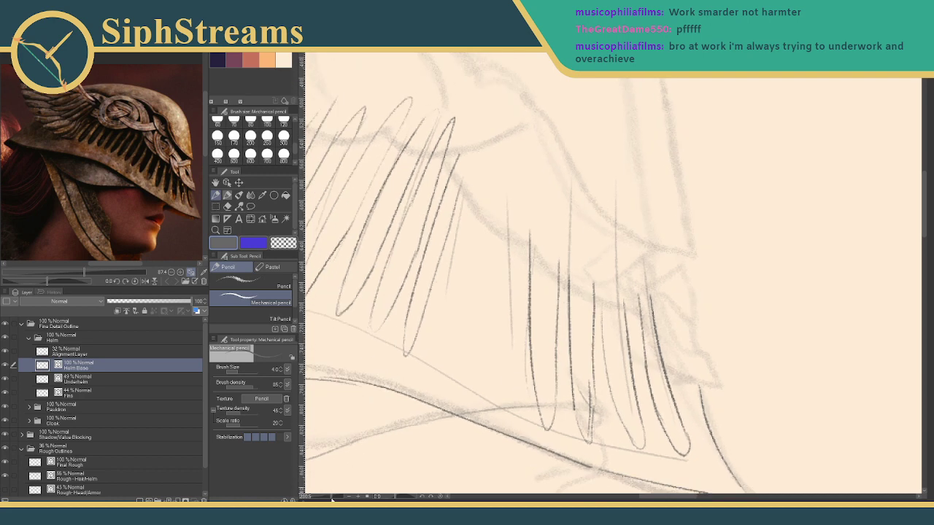
{"action": "scroll", "coordinate": [612, 274], "scroll_direction": "up", "scroll_amount": 2}
{"action": "left_click_drag", "start_coordinate": [445, 144], "coordinate": [405, 301]}
{"action": "left_click_drag", "start_coordinate": [455, 158], "coordinate": [414, 333]}
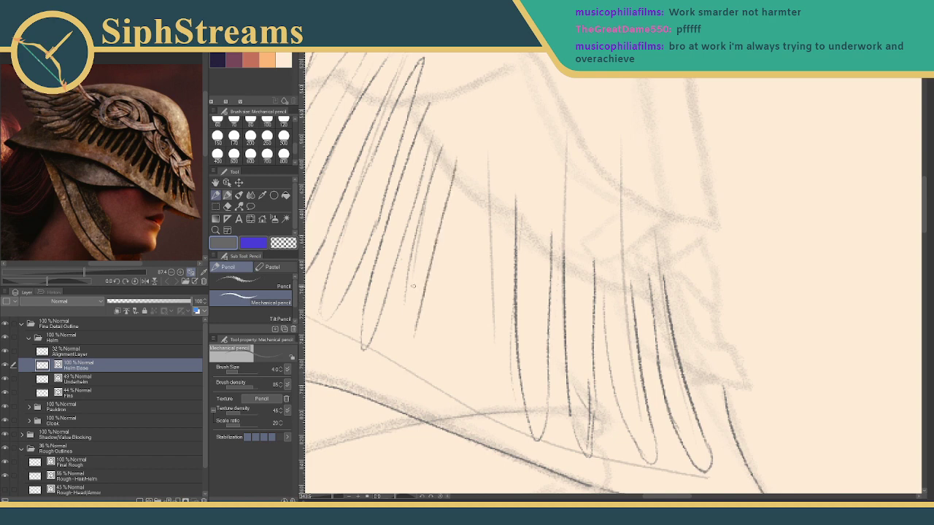
{"action": "mouse_move", "coordinate": [407, 280]}
{"action": "left_mouse_down"}
{"action": "mouse_move", "coordinate": [392, 365]}
{"action": "mouse_move", "coordinate": [417, 321]}
{"action": "left_mouse_up"}
Draw a steeper second slot in the gap, redoing its rear side and joining both sides in a rounded lower end.
{"action": "left_click_drag", "start_coordinate": [466, 163], "coordinate": [447, 317]}
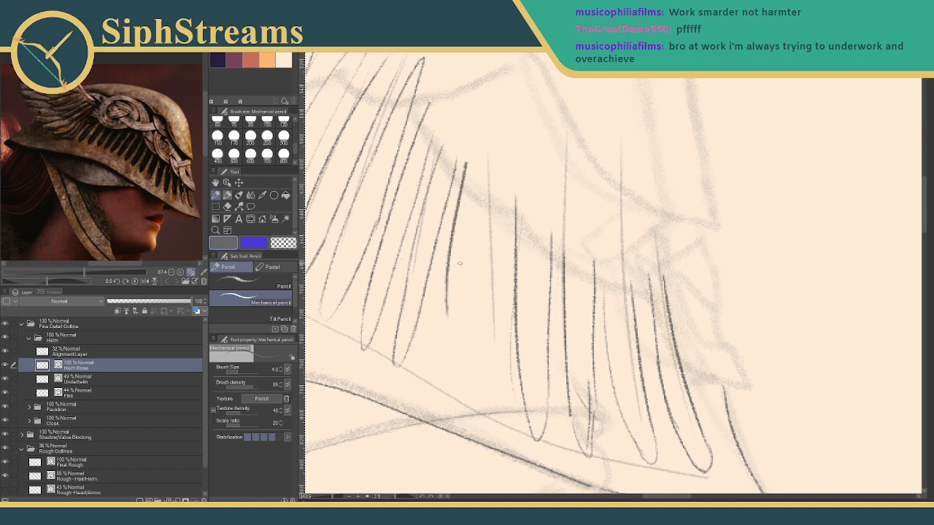
{"action": "key", "text": "ctrl+z"}
{"action": "left_click_drag", "start_coordinate": [464, 169], "coordinate": [437, 349]}
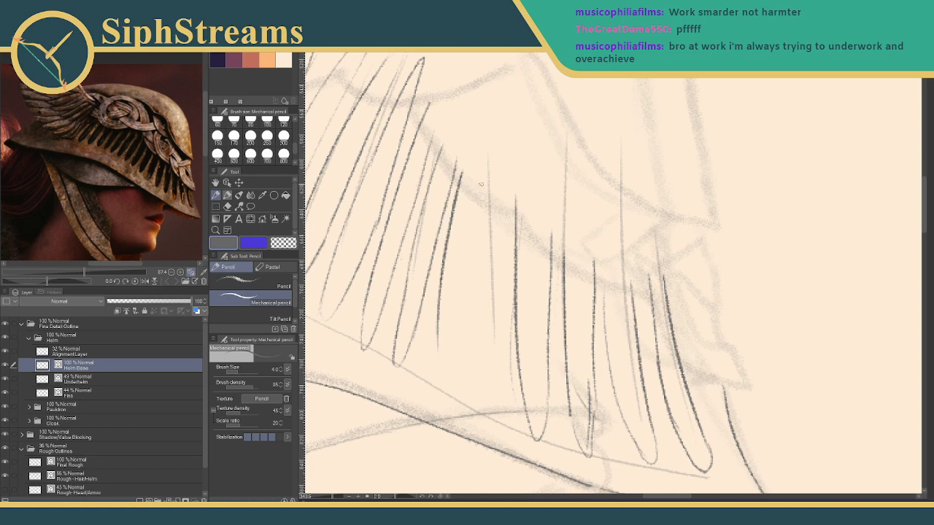
{"action": "left_click_drag", "start_coordinate": [481, 184], "coordinate": [440, 367]}
{"action": "mouse_move", "coordinate": [442, 276]}
{"action": "left_mouse_down"}
{"action": "mouse_move", "coordinate": [430, 369]}
{"action": "mouse_move", "coordinate": [447, 332]}
{"action": "left_mouse_up"}
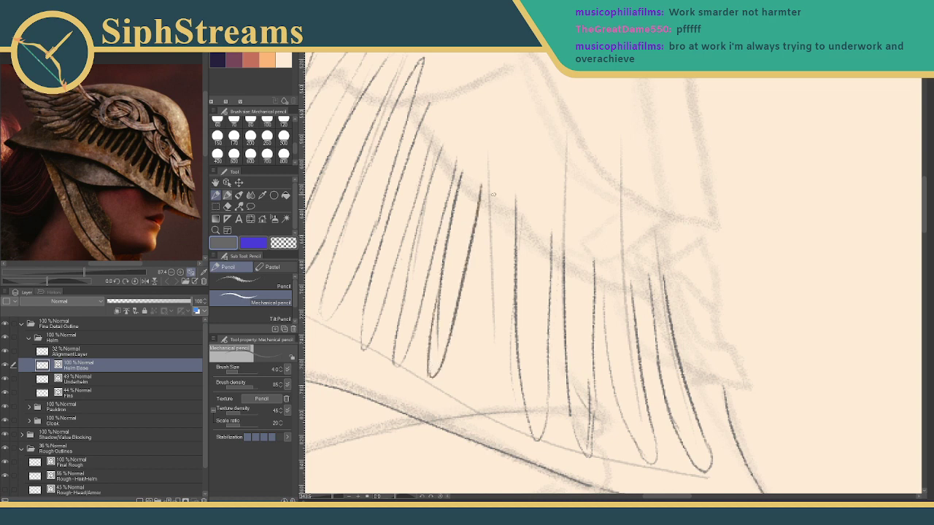
Draw the last slot filling the gap between the rear and front groups, retrying both sides and rounding its lower end.
{"action": "left_click_drag", "start_coordinate": [491, 193], "coordinate": [461, 423]}
{"action": "key", "text": "ctrl+z"}
{"action": "left_click_drag", "start_coordinate": [487, 187], "coordinate": [471, 390]}
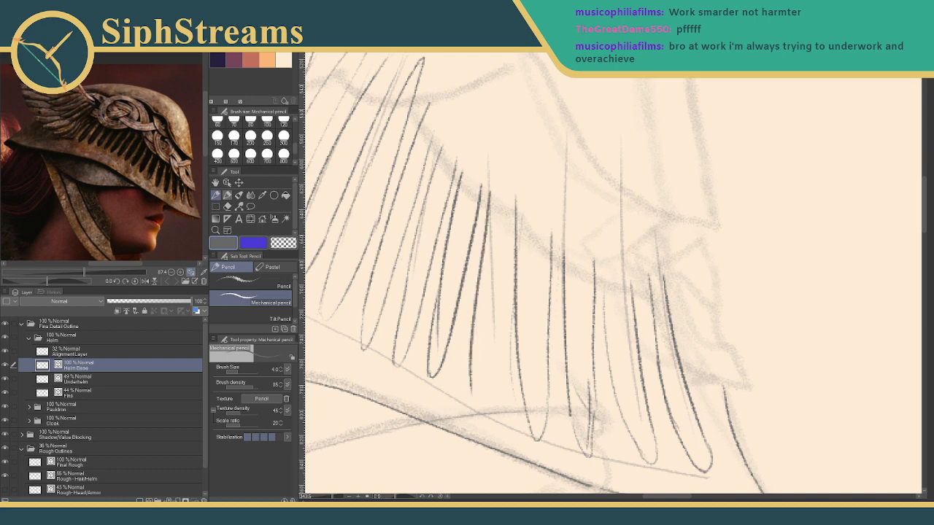
{"action": "left_click_drag", "start_coordinate": [510, 200], "coordinate": [478, 398]}
{"action": "key", "text": "ctrl+z"}
{"action": "left_click_drag", "start_coordinate": [509, 203], "coordinate": [504, 400]}
{"action": "key", "text": "ctrl+z"}
{"action": "mouse_move", "coordinate": [509, 202]}
{"action": "left_mouse_down"}
{"action": "mouse_move", "coordinate": [493, 394]}
{"action": "mouse_move", "coordinate": [483, 413]}
{"action": "left_mouse_up"}
{"action": "left_click_drag", "start_coordinate": [496, 380], "coordinate": [481, 417]}
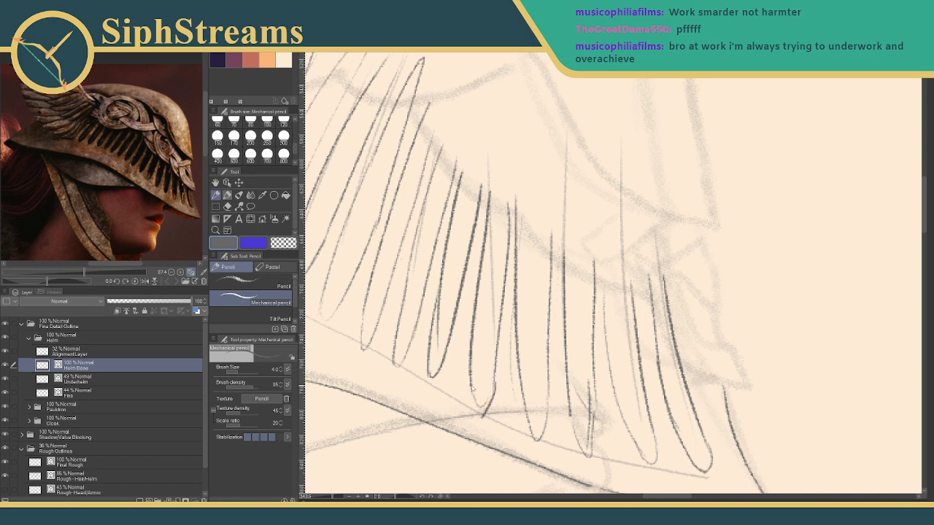
Redo the rounded lower end of the slot near the middle of the row so its two sides meet.
{"action": "key", "text": "ctrl+z"}
{"action": "left_click_drag", "start_coordinate": [471, 385], "coordinate": [478, 412]}
{"action": "mouse_move", "coordinate": [535, 310]}
{"action": "left_mouse_down"}
{"action": "mouse_move", "coordinate": [573, 319]}
{"action": "mouse_move", "coordinate": [669, 392]}
{"action": "mouse_move", "coordinate": [679, 334]}
{"action": "mouse_move", "coordinate": [620, 308]}
{"action": "mouse_move", "coordinate": [605, 317]}
{"action": "mouse_move", "coordinate": [577, 296]}
{"action": "mouse_move", "coordinate": [569, 271]}
{"action": "mouse_move", "coordinate": [556, 294]}
{"action": "left_mouse_up"}
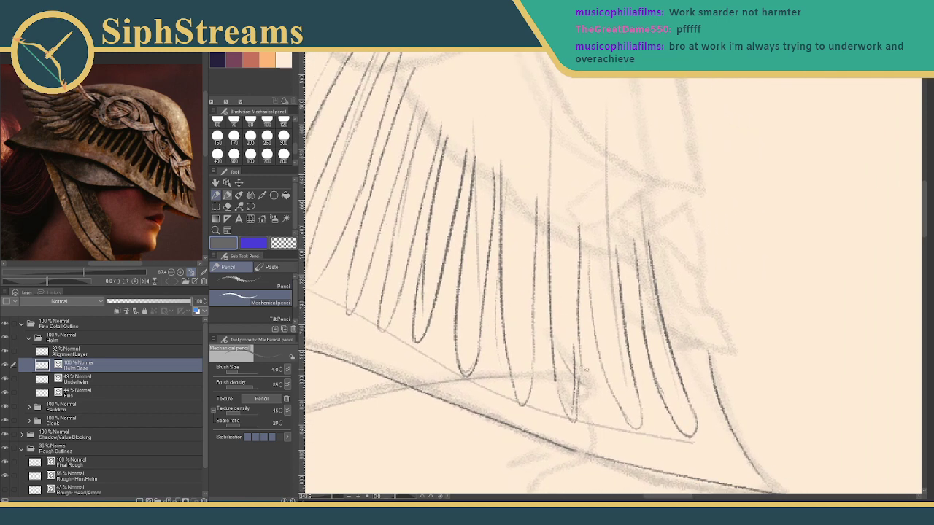
{"action": "left_click_drag", "start_coordinate": [580, 355], "coordinate": [589, 388]}
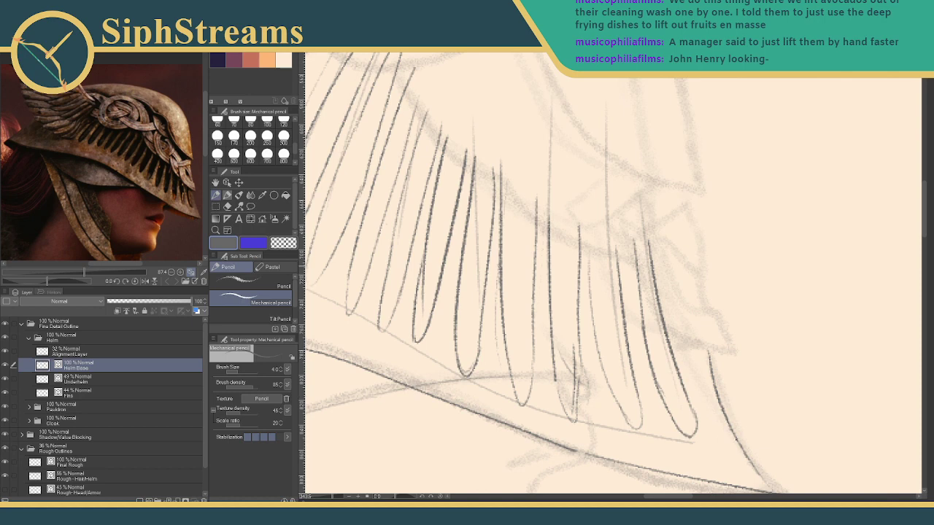
{"action": "mouse_move", "coordinate": [507, 335]}
{"action": "left_mouse_down"}
{"action": "mouse_move", "coordinate": [558, 340]}
{"action": "mouse_move", "coordinate": [588, 367]}
{"action": "mouse_move", "coordinate": [577, 369]}
{"action": "mouse_move", "coordinate": [569, 330]}
{"action": "mouse_move", "coordinate": [564, 344]}
{"action": "left_mouse_up"}
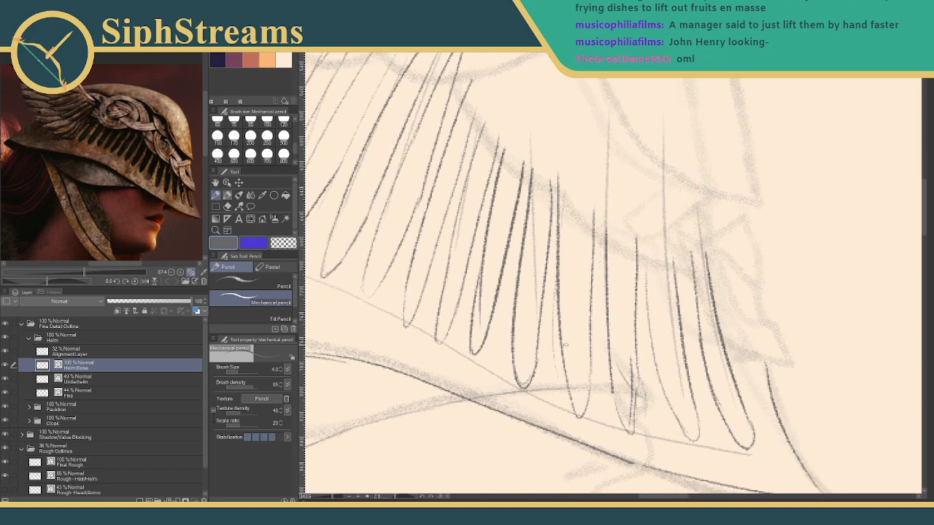
{"action": "mouse_move", "coordinate": [334, 497]}
{"action": "left_mouse_down"}
{"action": "mouse_move", "coordinate": [325, 496]}
{"action": "mouse_move", "coordinate": [335, 498]}
{"action": "left_mouse_up"}
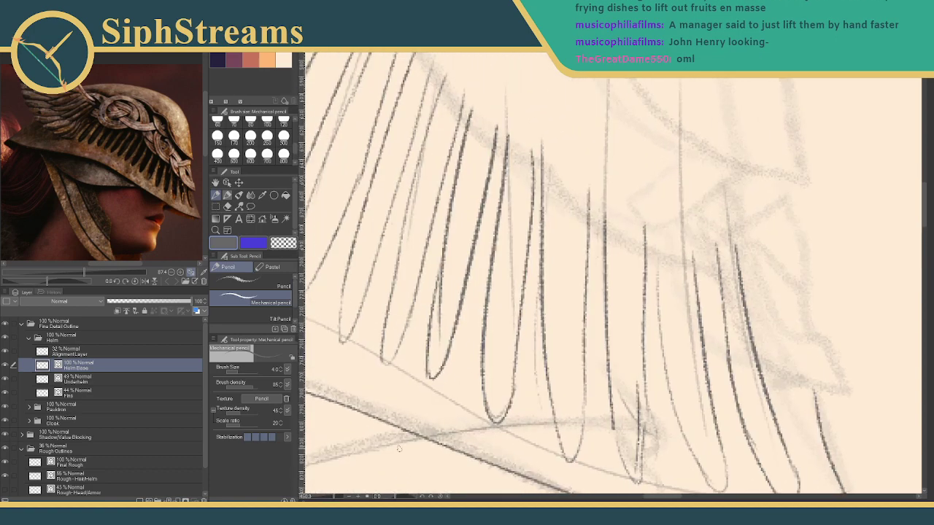
{"action": "mouse_move", "coordinate": [456, 388]}
{"action": "left_mouse_down"}
{"action": "mouse_move", "coordinate": [433, 291]}
{"action": "mouse_move", "coordinate": [434, 309]}
{"action": "left_mouse_up"}
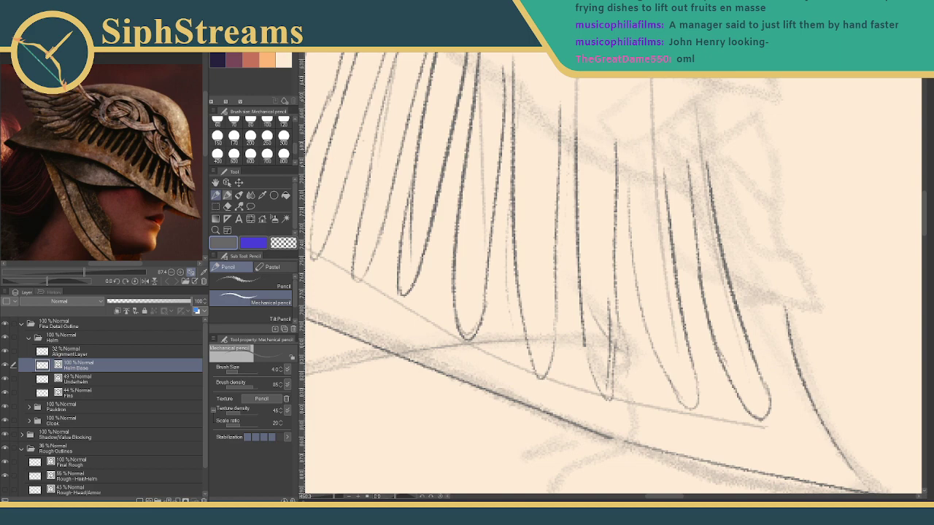
{"action": "left_click_drag", "start_coordinate": [335, 497], "coordinate": [327, 498]}
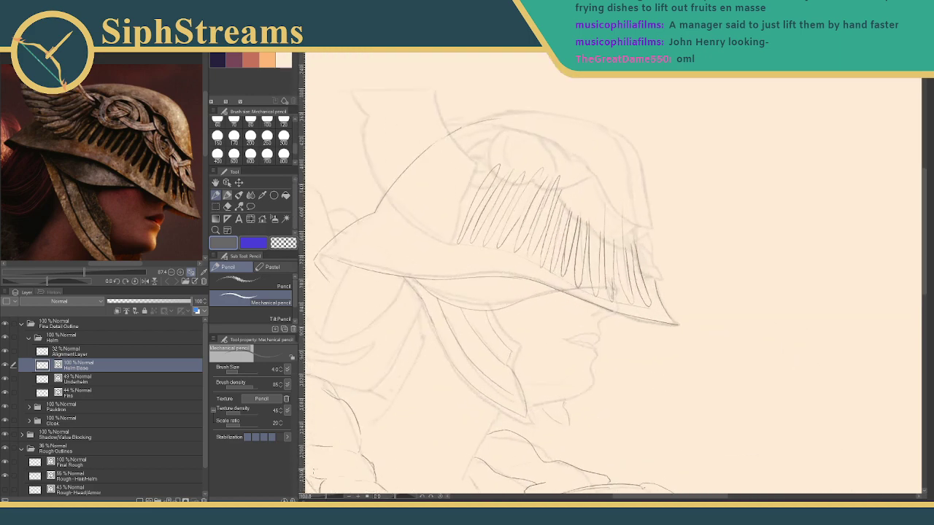
Hide the Alignment Layer and toggle the Underhelm layer and Rough Outlines folder to check the helm line work.
{"action": "left_click", "coordinate": [5, 379]}
{"action": "left_click", "coordinate": [5, 380]}
{"action": "left_click", "coordinate": [4, 351]}
{"action": "left_click", "coordinate": [5, 449]}
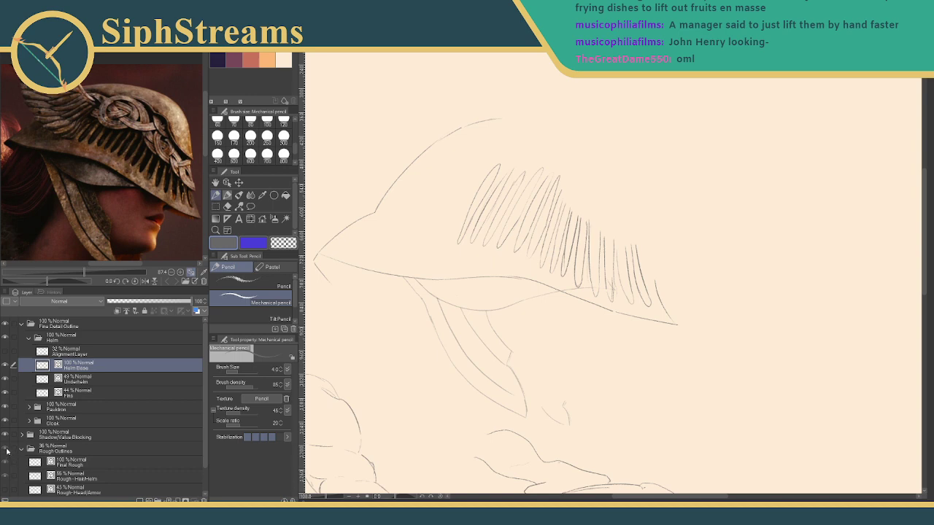
{"action": "left_click", "coordinate": [5, 449]}
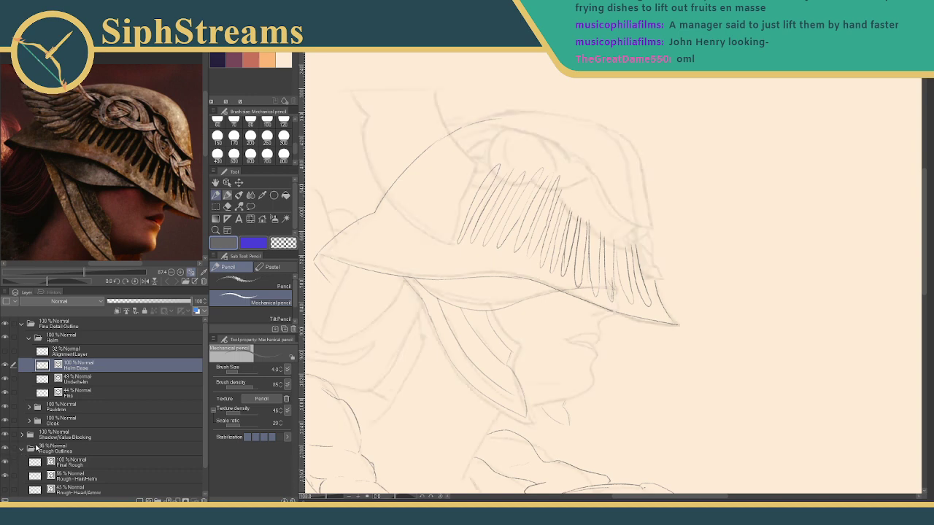
{"action": "scroll", "coordinate": [404, 253], "scroll_direction": "up", "scroll_amount": 2}
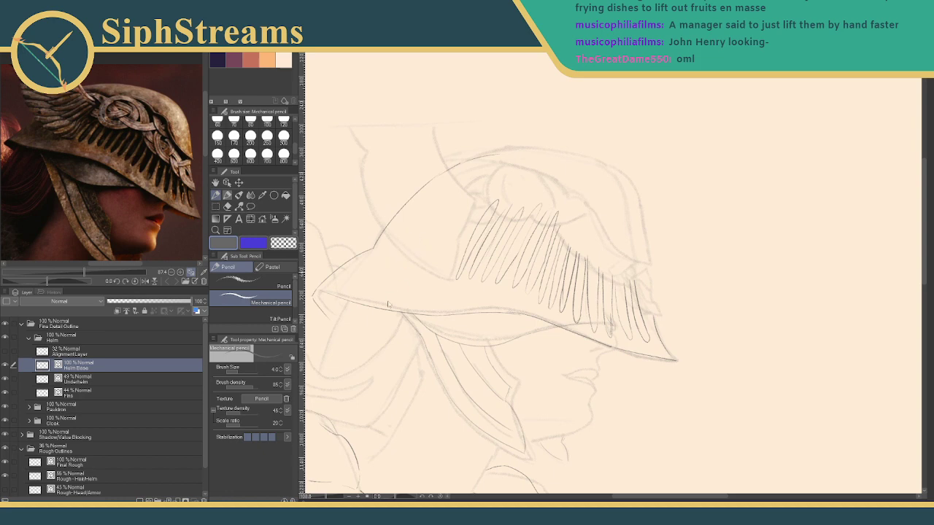
Add a new vector layer above the Alignment Layer in the Helm folder and name it Topper.
{"action": "left_click_drag", "start_coordinate": [423, 254], "coordinate": [388, 317]}
{"action": "left_click", "coordinate": [58, 356]}
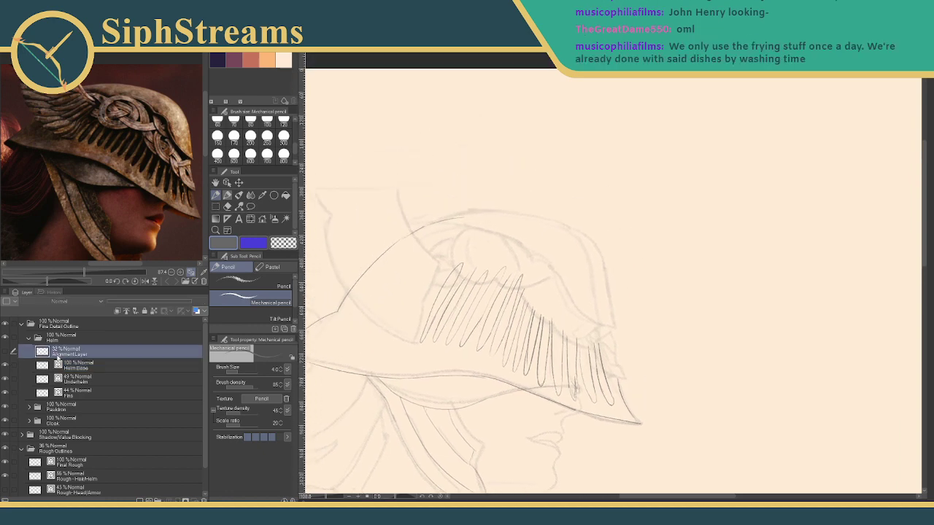
{"action": "left_click", "coordinate": [148, 500]}
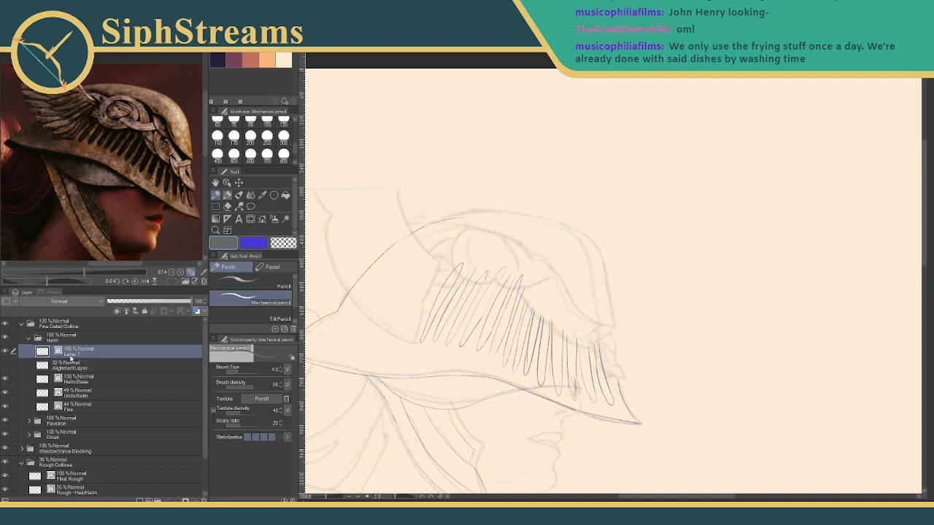
{"action": "double_click", "coordinate": [73, 354]}
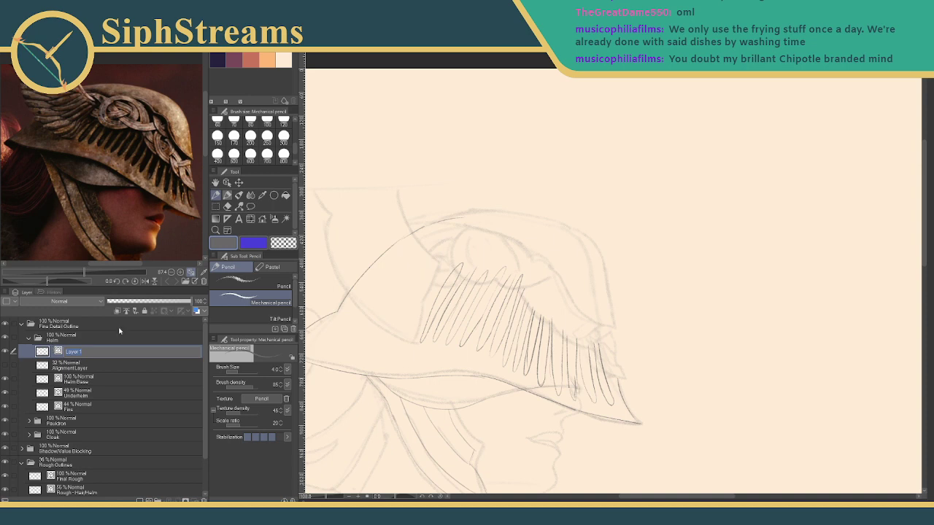
{"action": "key", "text": "BackSpace"}
{"action": "type", "text": "Topper"}
{"action": "key", "text": "Return"}
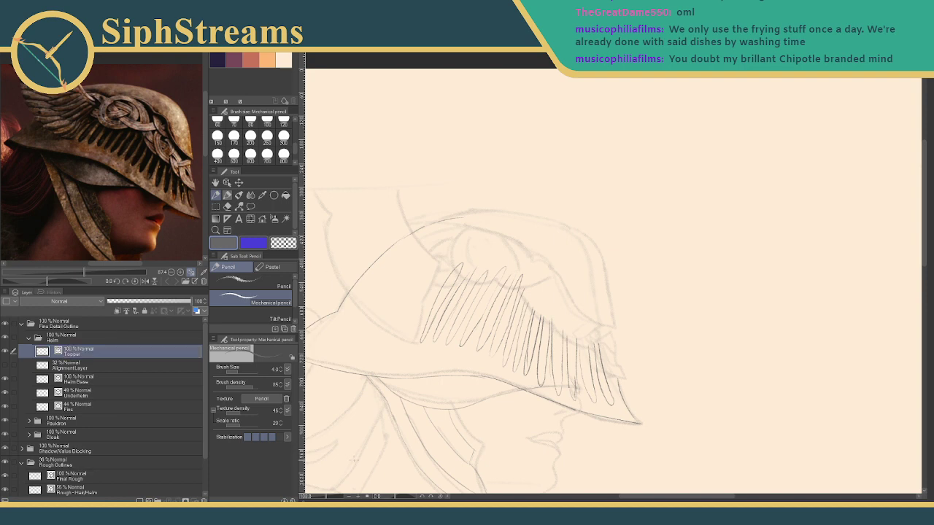
Lower the Helm Base layer's opacity to 53% and make the Topper layer active for drawing.
{"action": "left_click_drag", "start_coordinate": [326, 497], "coordinate": [331, 494]}
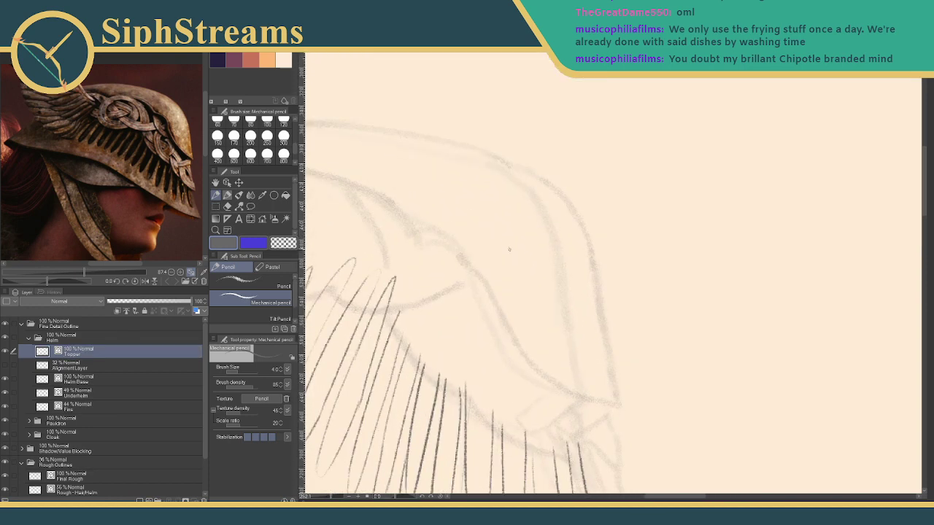
{"action": "mouse_move", "coordinate": [510, 250]}
{"action": "left_mouse_down"}
{"action": "mouse_move", "coordinate": [630, 261]}
{"action": "mouse_move", "coordinate": [662, 226]}
{"action": "left_mouse_up"}
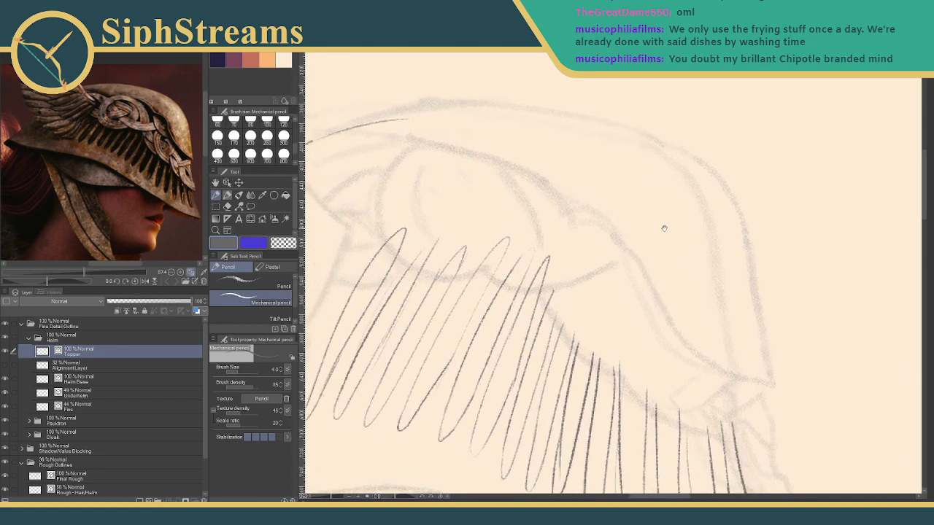
{"action": "left_click_drag", "start_coordinate": [331, 498], "coordinate": [330, 494]}
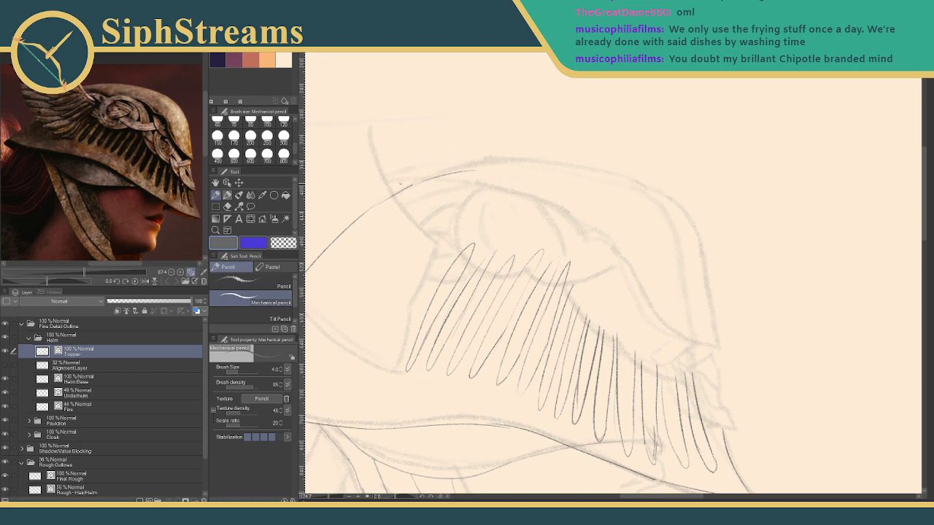
{"action": "left_click", "coordinate": [107, 377]}
{"action": "left_click_drag", "start_coordinate": [188, 301], "coordinate": [166, 302]}
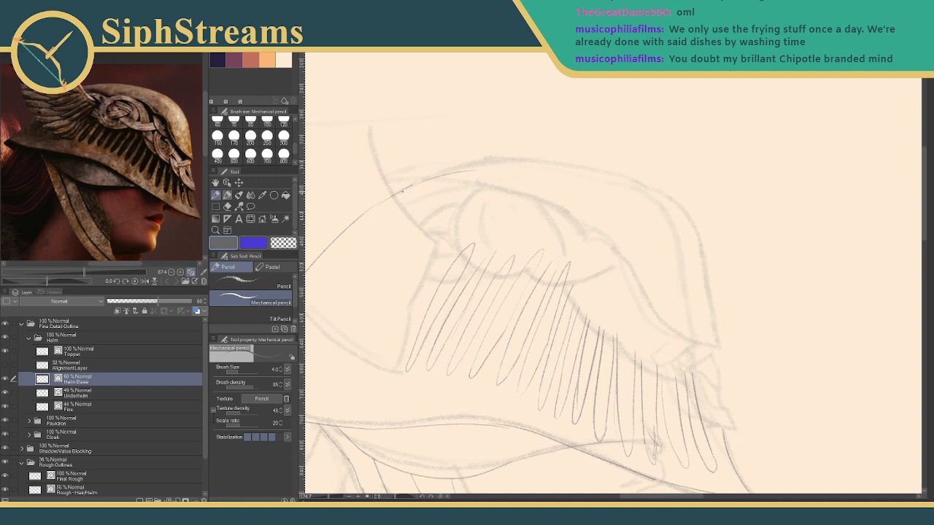
{"action": "left_click_drag", "start_coordinate": [407, 184], "coordinate": [571, 162]}
{"action": "key", "text": "ctrl+z"}
{"action": "left_click", "coordinate": [94, 353]}
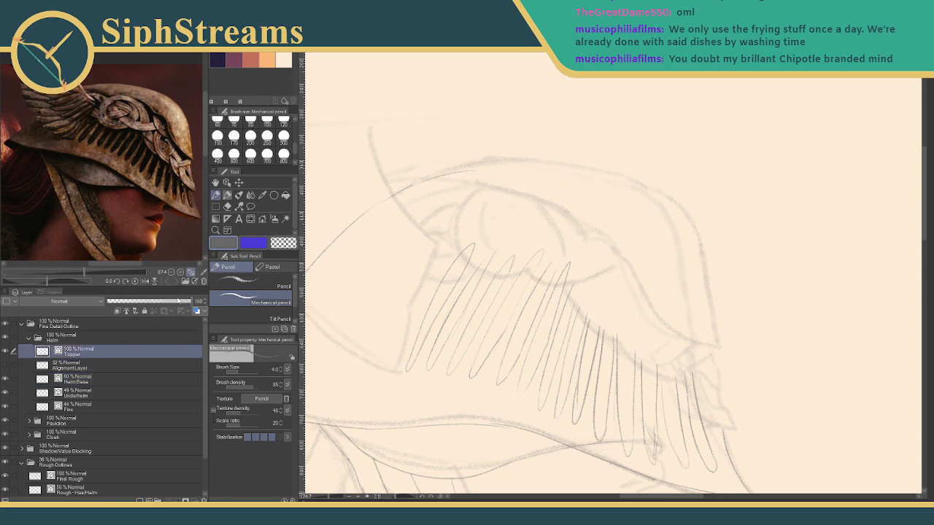
{"action": "left_click", "coordinate": [102, 377]}
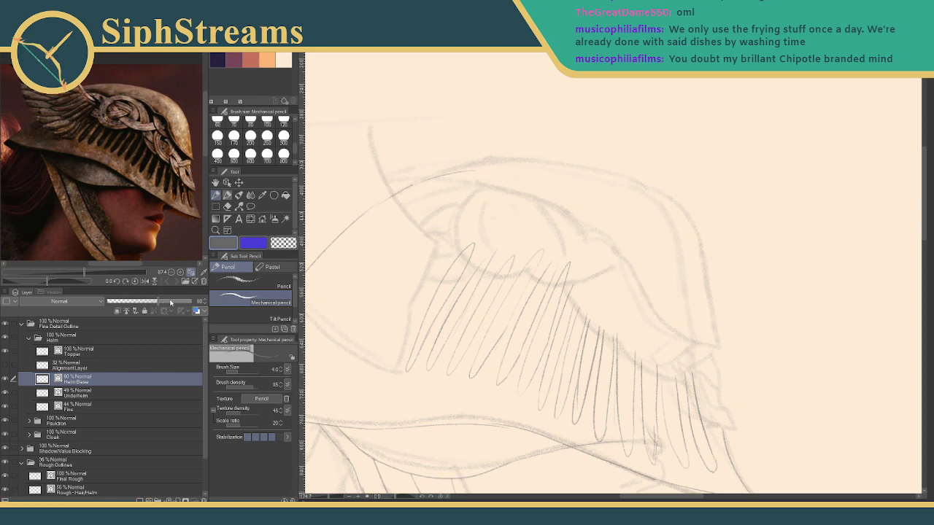
{"action": "left_click", "coordinate": [139, 300]}
{"action": "left_click_drag", "start_coordinate": [167, 300], "coordinate": [151, 300]}
{"action": "left_click", "coordinate": [87, 351]}
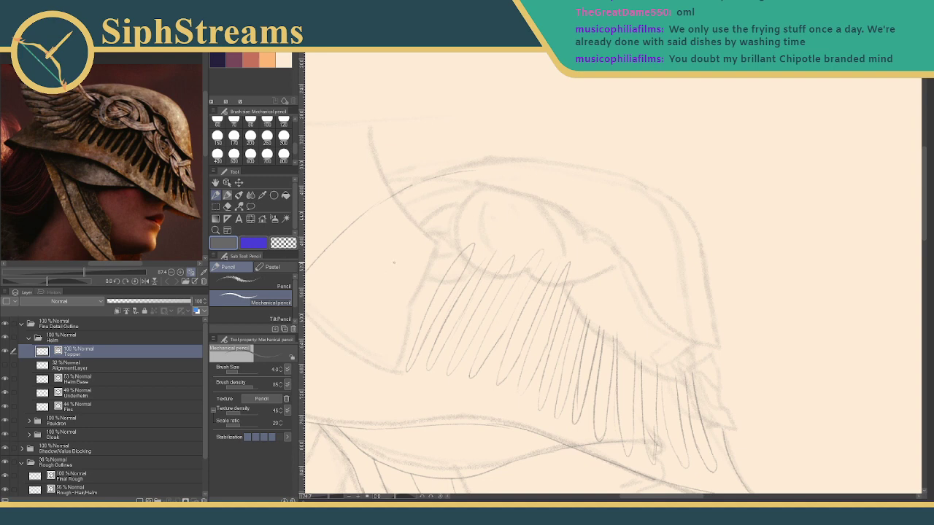
Draw the topper's upper outline over the helmet crown and its steep front edge, following the rough sketch.
{"action": "left_click_drag", "start_coordinate": [393, 194], "coordinate": [543, 155]}
{"action": "key", "text": "ctrl+z"}
{"action": "mouse_move", "coordinate": [435, 174]}
{"action": "left_mouse_down"}
{"action": "mouse_move", "coordinate": [714, 217]}
{"action": "mouse_move", "coordinate": [669, 227]}
{"action": "mouse_move", "coordinate": [559, 168]}
{"action": "mouse_move", "coordinate": [598, 242]}
{"action": "mouse_move", "coordinate": [588, 173]}
{"action": "mouse_move", "coordinate": [527, 111]}
{"action": "left_mouse_up"}
{"action": "key", "text": "ctrl+z"}
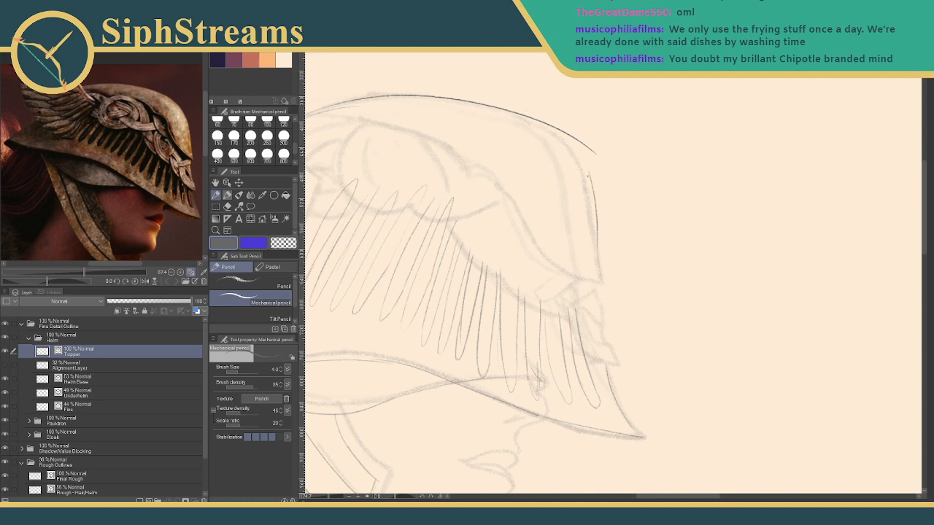
Connect the crown line to the front edge with a curved corner and trim the overshooting ends with the vector eraser.
{"action": "left_click_drag", "start_coordinate": [583, 157], "coordinate": [515, 102]}
{"action": "key", "text": "ctrl+z"}
{"action": "left_click_drag", "start_coordinate": [589, 172], "coordinate": [512, 100]}
{"action": "key", "text": "e"}
{"action": "left_click", "coordinate": [531, 111]}
{"action": "left_click", "coordinate": [579, 142]}
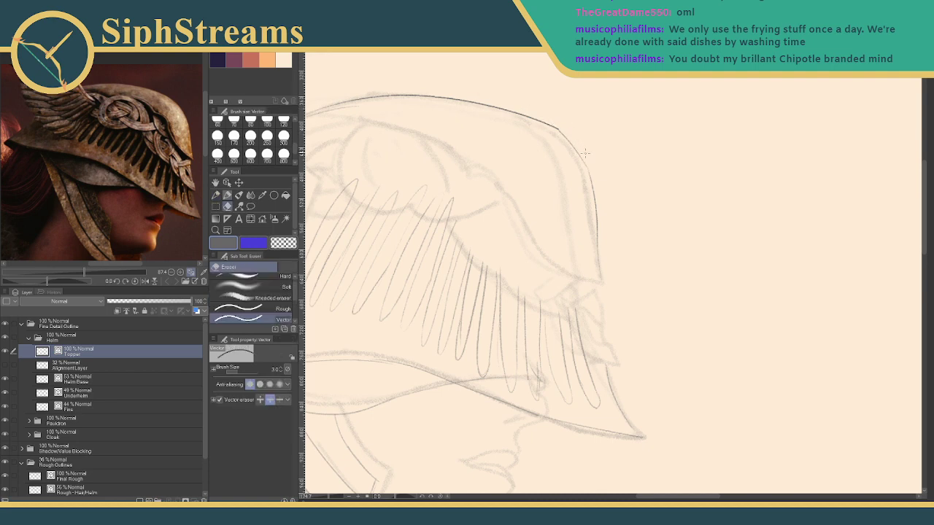
{"action": "key", "text": "p"}
Draw a shallow arc for the rear part of the topper's lower edge, starting near the wing base.
{"action": "mouse_move", "coordinate": [553, 170]}
{"action": "left_mouse_down"}
{"action": "mouse_move", "coordinate": [662, 168]}
{"action": "mouse_move", "coordinate": [668, 156]}
{"action": "mouse_move", "coordinate": [658, 147]}
{"action": "mouse_move", "coordinate": [668, 144]}
{"action": "mouse_move", "coordinate": [688, 154]}
{"action": "mouse_move", "coordinate": [765, 139]}
{"action": "mouse_move", "coordinate": [652, 146]}
{"action": "left_mouse_up"}
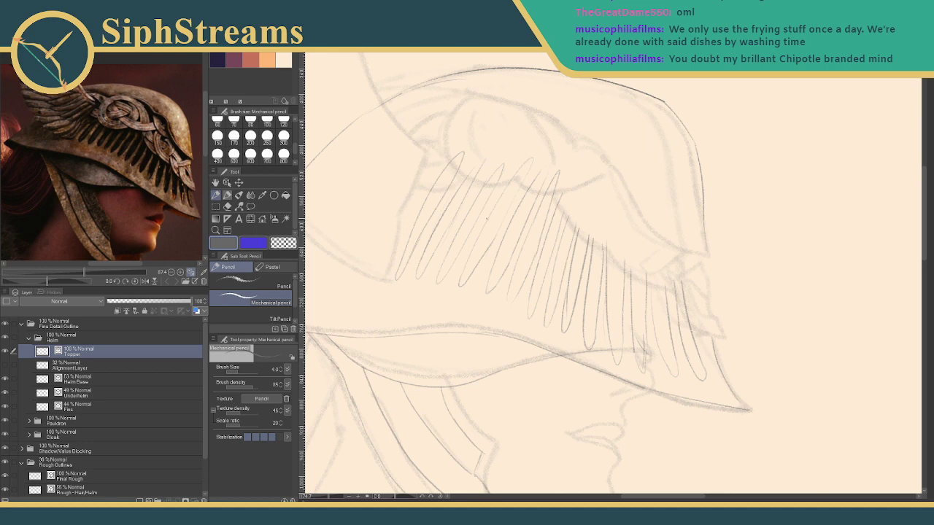
{"action": "left_click_drag", "start_coordinate": [487, 219], "coordinate": [451, 270]}
{"action": "left_click_drag", "start_coordinate": [331, 499], "coordinate": [329, 498]}
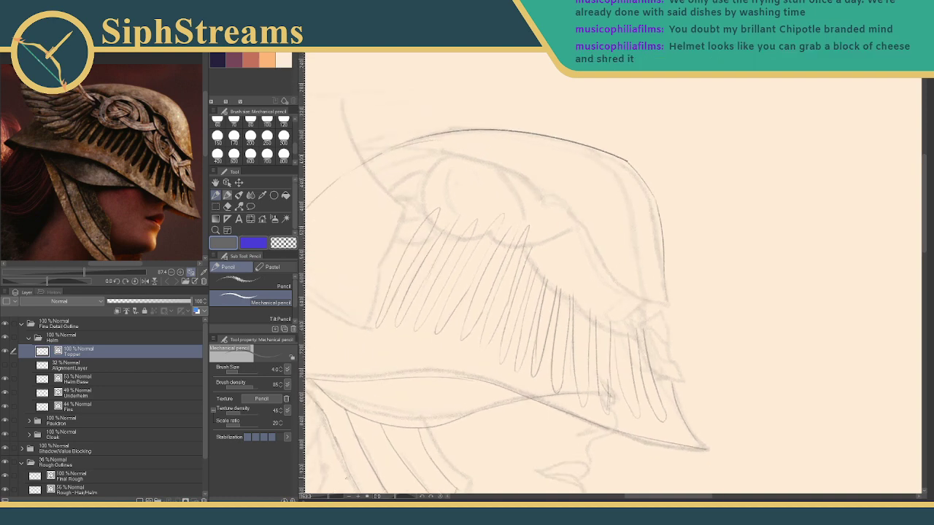
{"action": "left_click_drag", "start_coordinate": [461, 357], "coordinate": [462, 355]}
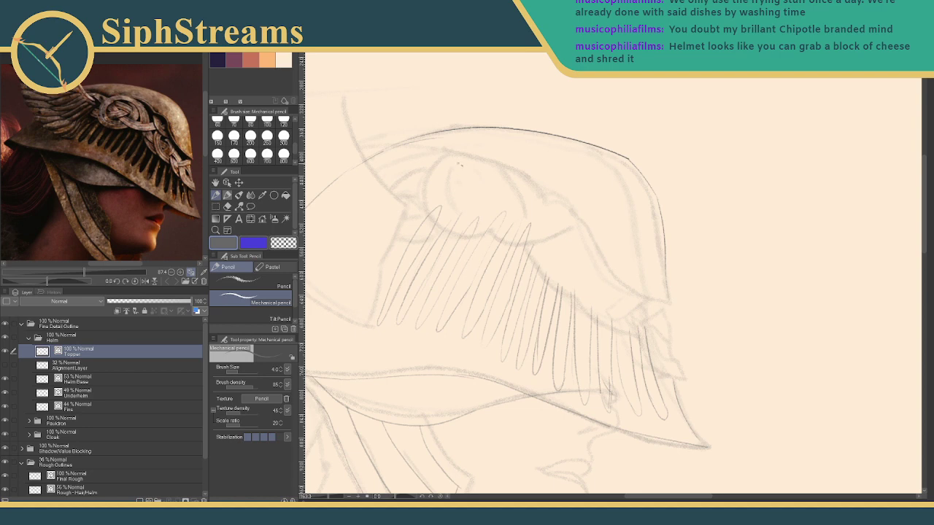
{"action": "mouse_move", "coordinate": [461, 166]}
{"action": "left_mouse_down"}
{"action": "mouse_move", "coordinate": [404, 157]}
{"action": "mouse_move", "coordinate": [381, 167]}
{"action": "left_mouse_up"}
{"action": "left_click_drag", "start_coordinate": [374, 170], "coordinate": [398, 163]}
Draw a concave curve for the front part of the topper's lower edge, ending at its pointed front tip.
{"action": "mouse_move", "coordinate": [590, 236]}
{"action": "left_mouse_down"}
{"action": "mouse_move", "coordinate": [578, 189]}
{"action": "mouse_move", "coordinate": [568, 217]}
{"action": "left_mouse_up"}
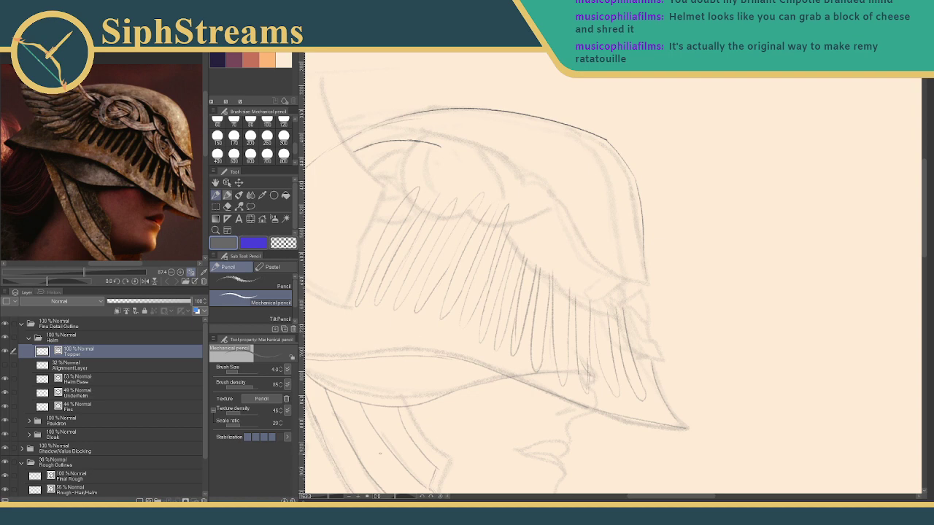
{"action": "left_click_drag", "start_coordinate": [327, 497], "coordinate": [331, 496]}
{"action": "mouse_move", "coordinate": [504, 242]}
{"action": "left_mouse_down"}
{"action": "mouse_move", "coordinate": [510, 254]}
{"action": "mouse_move", "coordinate": [500, 289]}
{"action": "mouse_move", "coordinate": [494, 206]}
{"action": "mouse_move", "coordinate": [488, 221]}
{"action": "mouse_move", "coordinate": [505, 252]}
{"action": "left_mouse_up"}
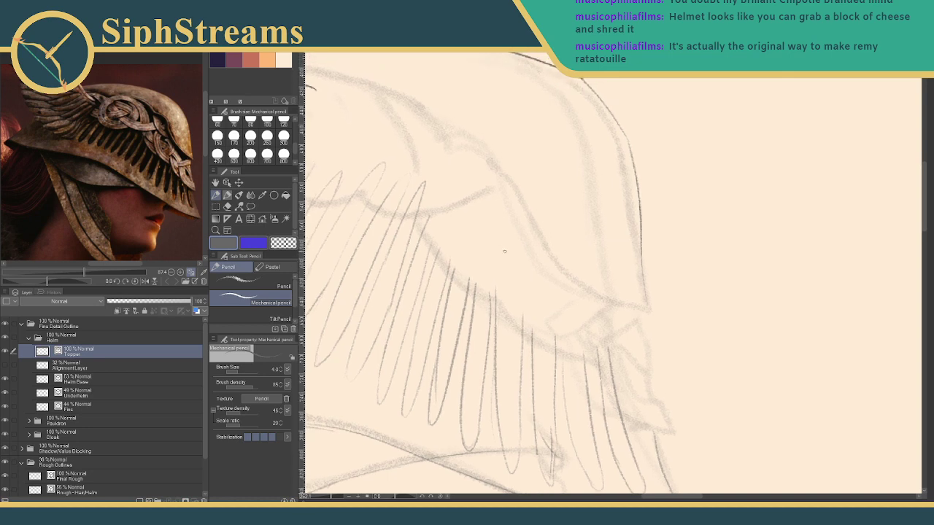
{"action": "left_click_drag", "start_coordinate": [531, 207], "coordinate": [525, 159]}
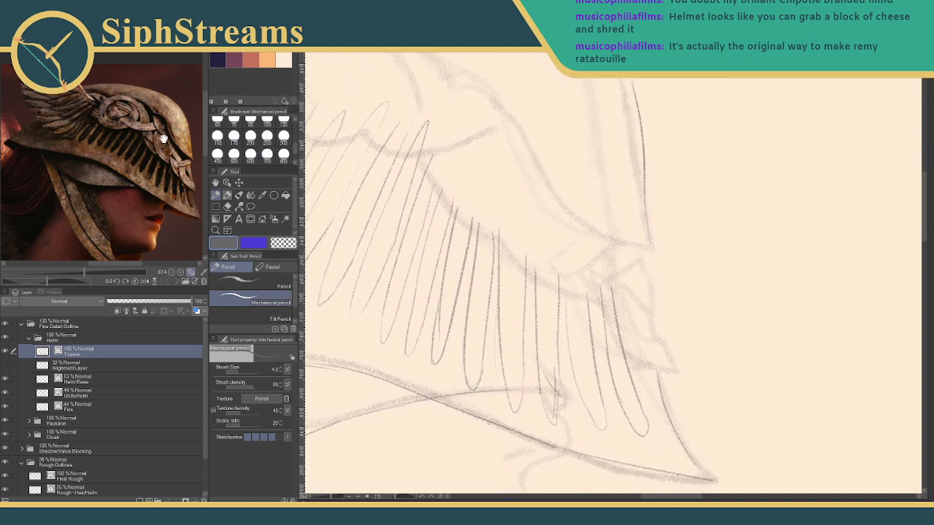
{"action": "mouse_move", "coordinate": [469, 335]}
{"action": "left_mouse_down"}
{"action": "mouse_move", "coordinate": [492, 281]}
{"action": "mouse_move", "coordinate": [474, 388]}
{"action": "left_mouse_up"}
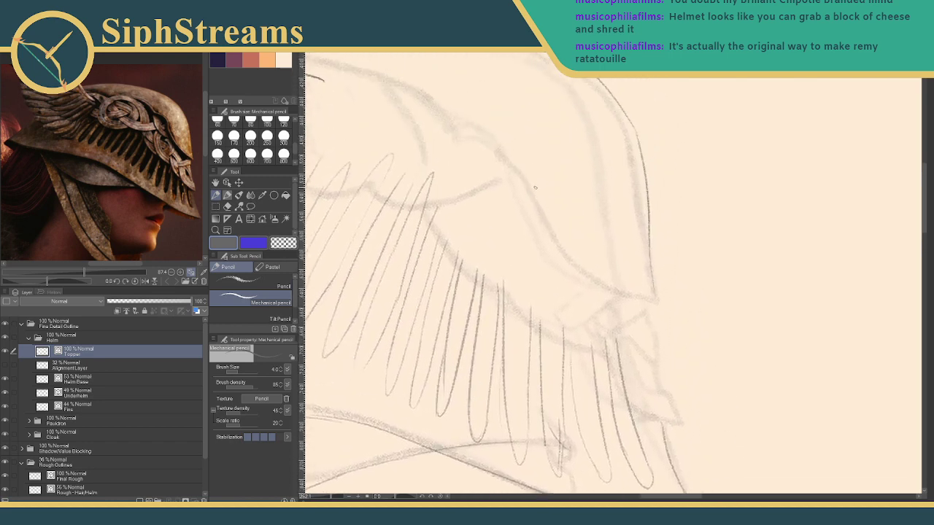
{"action": "mouse_move", "coordinate": [534, 188]}
{"action": "left_mouse_down"}
{"action": "mouse_move", "coordinate": [544, 235]}
{"action": "mouse_move", "coordinate": [594, 286]}
{"action": "mouse_move", "coordinate": [653, 296]}
{"action": "left_mouse_up"}
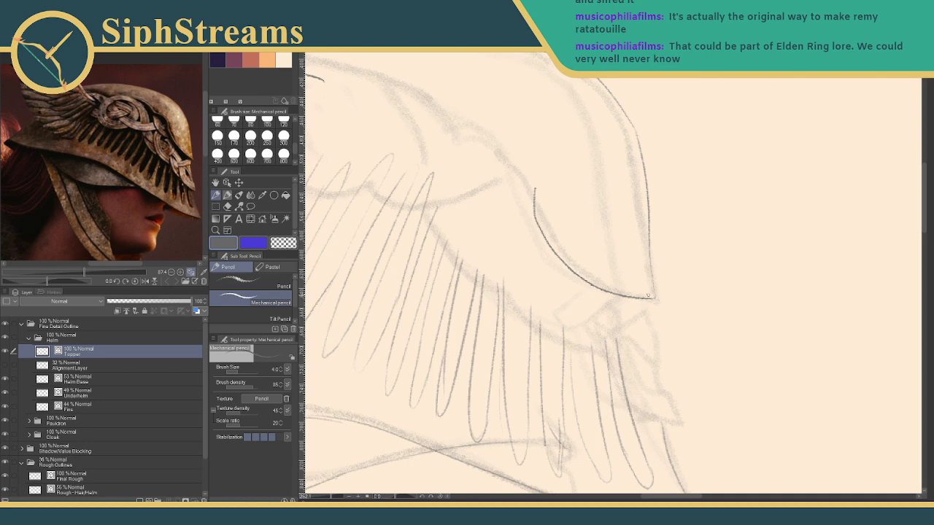
{"action": "mouse_move", "coordinate": [512, 206]}
{"action": "left_mouse_down"}
{"action": "mouse_move", "coordinate": [475, 149]}
{"action": "mouse_move", "coordinate": [709, 246]}
{"action": "mouse_move", "coordinate": [655, 298]}
{"action": "left_mouse_up"}
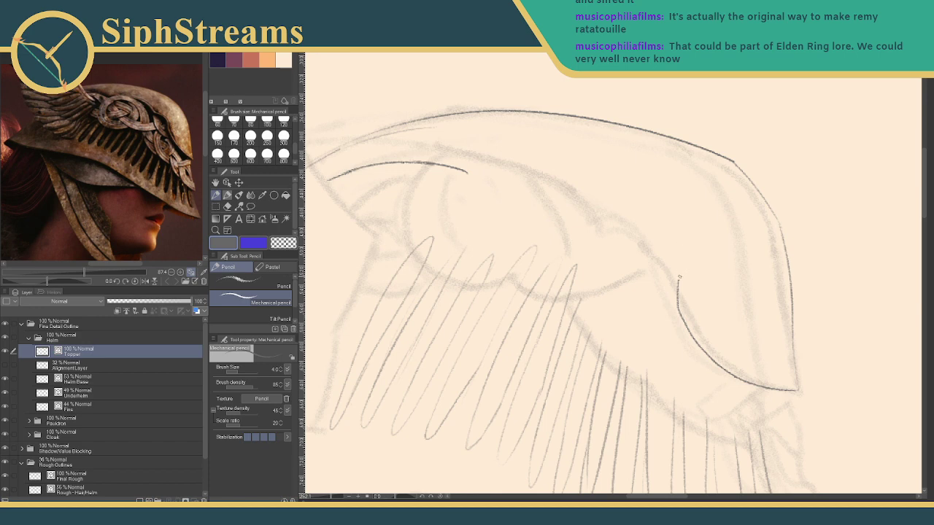
{"action": "mouse_move", "coordinate": [678, 282]}
{"action": "left_mouse_down"}
{"action": "mouse_move", "coordinate": [688, 255]}
{"action": "mouse_move", "coordinate": [652, 228]}
{"action": "left_mouse_up"}
{"action": "key", "text": "ctrl+z"}
{"action": "mouse_move", "coordinate": [606, 235]}
{"action": "left_mouse_down"}
{"action": "mouse_move", "coordinate": [675, 224]}
{"action": "mouse_move", "coordinate": [692, 257]}
{"action": "mouse_move", "coordinate": [673, 226]}
{"action": "left_mouse_up"}
{"action": "key", "text": "ctrl+z"}
{"action": "key", "text": "ctrl+z"}
{"action": "mouse_move", "coordinate": [599, 237]}
{"action": "left_mouse_down"}
{"action": "mouse_move", "coordinate": [620, 227]}
{"action": "mouse_move", "coordinate": [699, 268]}
{"action": "left_mouse_up"}
{"action": "key", "text": "ctrl+z"}
{"action": "mouse_move", "coordinate": [611, 235]}
{"action": "left_mouse_down"}
{"action": "mouse_move", "coordinate": [683, 280]}
{"action": "mouse_move", "coordinate": [689, 266]}
{"action": "mouse_move", "coordinate": [600, 237]}
{"action": "left_mouse_up"}
{"action": "key", "text": "ctrl+z"}
{"action": "key", "text": "ctrl+z"}
{"action": "mouse_move", "coordinate": [680, 280]}
{"action": "left_mouse_down"}
{"action": "mouse_move", "coordinate": [663, 220]}
{"action": "mouse_move", "coordinate": [597, 213]}
{"action": "left_mouse_up"}
{"action": "key", "text": "ctrl+z"}
{"action": "left_click_drag", "start_coordinate": [680, 280], "coordinate": [614, 226]}
{"action": "key", "text": "ctrl+z"}
Draw a larger arch continuing the topper's lower edge forward from the rear arc, and trim the overlap where they meet.
{"action": "mouse_move", "coordinate": [606, 232]}
{"action": "left_mouse_down"}
{"action": "mouse_move", "coordinate": [600, 219]}
{"action": "mouse_move", "coordinate": [474, 164]}
{"action": "mouse_move", "coordinate": [447, 174]}
{"action": "mouse_move", "coordinate": [464, 170]}
{"action": "left_mouse_up"}
{"action": "key", "text": "e"}
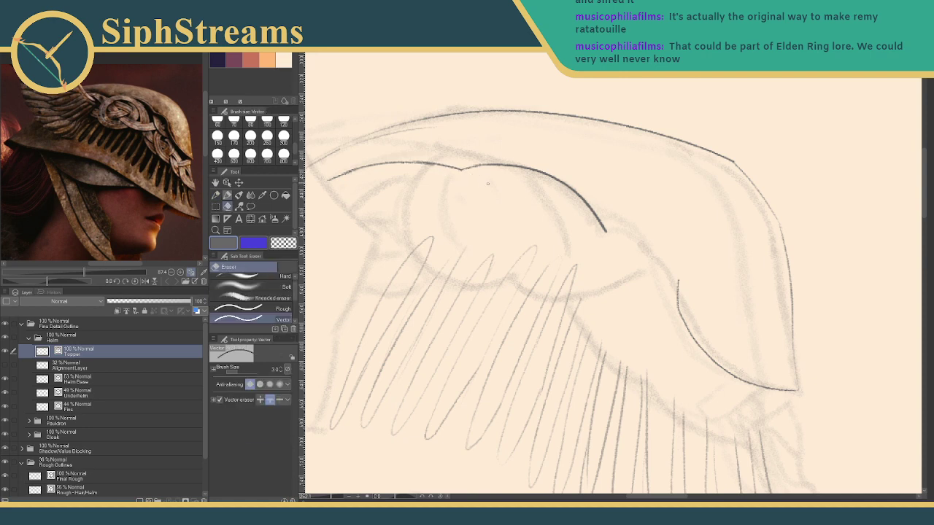
{"action": "key", "text": "p"}
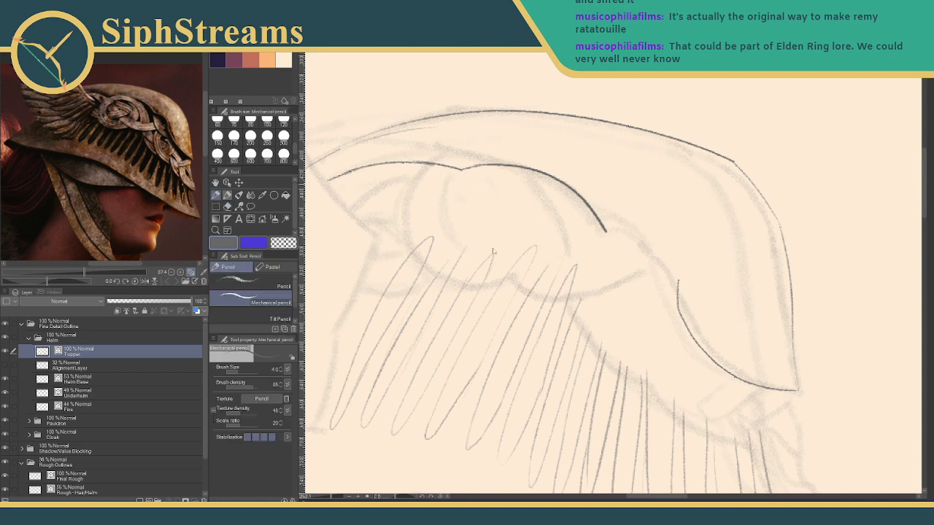
Draw a small rounded bump linking the large arch to the front curve of the topper's lower edge, and trim stray ends.
{"action": "mouse_move", "coordinate": [630, 234]}
{"action": "left_mouse_down"}
{"action": "mouse_move", "coordinate": [452, 253]}
{"action": "mouse_move", "coordinate": [480, 235]}
{"action": "left_mouse_up"}
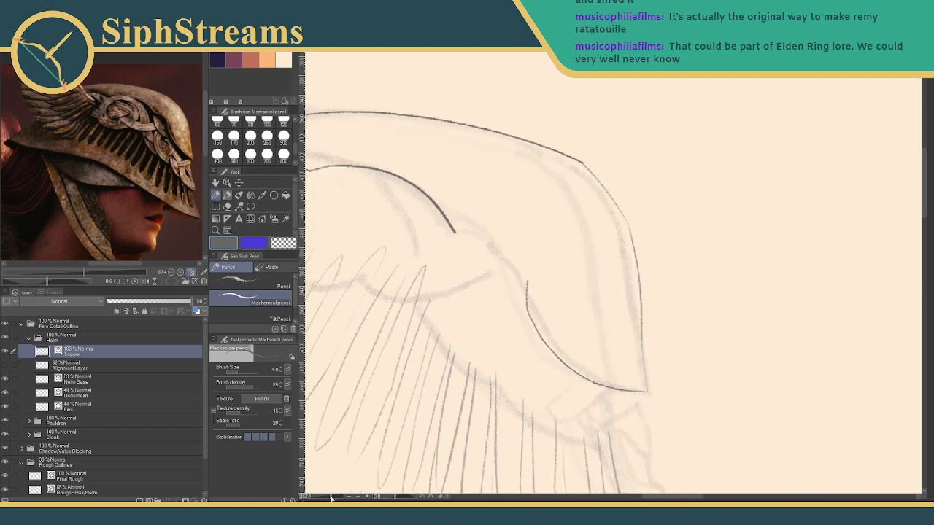
{"action": "left_click_drag", "start_coordinate": [330, 498], "coordinate": [332, 498]}
{"action": "left_click_drag", "start_coordinate": [599, 365], "coordinate": [639, 277]}
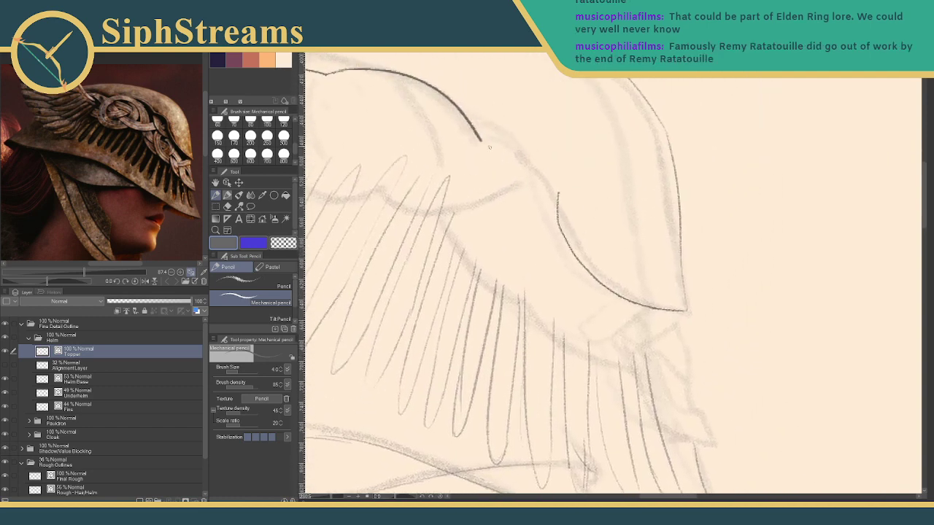
{"action": "mouse_move", "coordinate": [482, 138]}
{"action": "left_mouse_down"}
{"action": "mouse_move", "coordinate": [580, 178]}
{"action": "mouse_move", "coordinate": [552, 225]}
{"action": "left_mouse_up"}
{"action": "key", "text": "ctrl+z"}
{"action": "key", "text": "ctrl+z"}
{"action": "left_click_drag", "start_coordinate": [558, 191], "coordinate": [557, 226]}
{"action": "mouse_move", "coordinate": [559, 192]}
{"action": "left_mouse_down"}
{"action": "mouse_move", "coordinate": [548, 145]}
{"action": "mouse_move", "coordinate": [528, 135]}
{"action": "mouse_move", "coordinate": [483, 144]}
{"action": "mouse_move", "coordinate": [512, 132]}
{"action": "mouse_move", "coordinate": [538, 140]}
{"action": "mouse_move", "coordinate": [562, 184]}
{"action": "mouse_move", "coordinate": [486, 140]}
{"action": "mouse_move", "coordinate": [524, 148]}
{"action": "mouse_move", "coordinate": [528, 140]}
{"action": "mouse_move", "coordinate": [569, 166]}
{"action": "left_mouse_up"}
{"action": "key", "text": "ctrl+z"}
{"action": "key", "text": "ctrl+z"}
{"action": "key", "text": "e"}
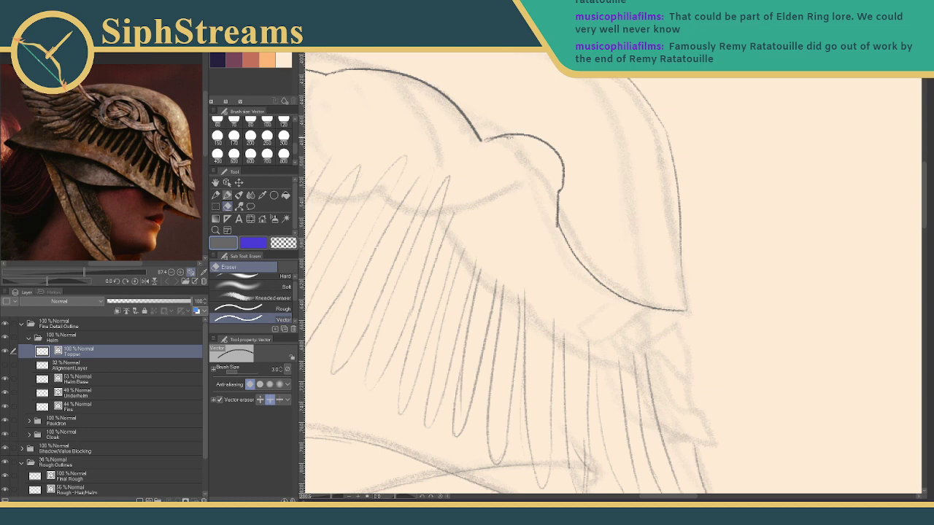
{"action": "key", "text": "p"}
{"action": "mouse_move", "coordinate": [508, 137]}
{"action": "left_mouse_down"}
{"action": "mouse_move", "coordinate": [571, 186]}
{"action": "mouse_move", "coordinate": [561, 156]}
{"action": "mouse_move", "coordinate": [593, 149]}
{"action": "left_mouse_up"}
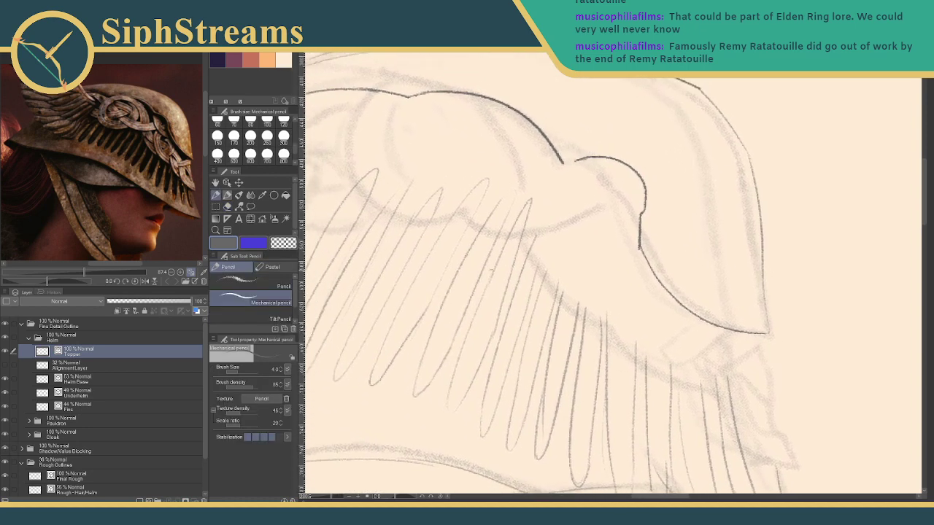
Close the gap in the helmet topper's outline below the round bump and clean up the joins with the vector eraser.
{"action": "mouse_move", "coordinate": [332, 499]}
{"action": "left_mouse_down"}
{"action": "mouse_move", "coordinate": [323, 499]}
{"action": "mouse_move", "coordinate": [331, 498]}
{"action": "left_mouse_up"}
{"action": "mouse_move", "coordinate": [534, 273]}
{"action": "left_mouse_down"}
{"action": "mouse_move", "coordinate": [462, 288]}
{"action": "mouse_move", "coordinate": [423, 322]}
{"action": "left_mouse_up"}
{"action": "key", "text": "e"}
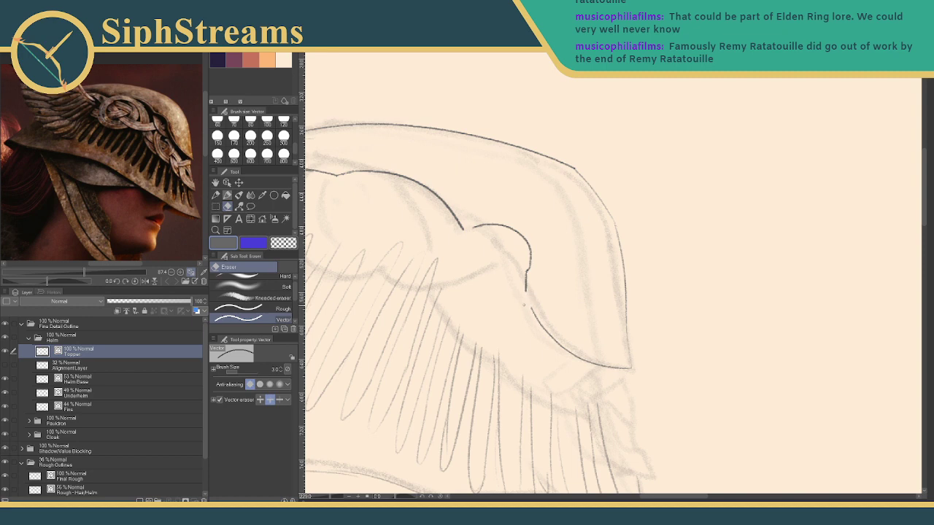
{"action": "key", "text": "p"}
{"action": "key", "text": "e"}
{"action": "left_click_drag", "start_coordinate": [527, 293], "coordinate": [533, 313]}
{"action": "key", "text": "p"}
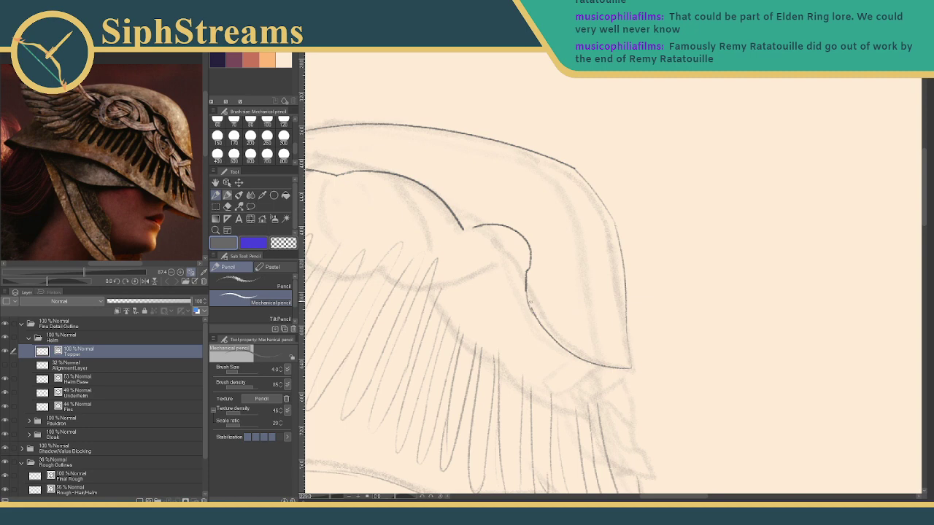
{"action": "key", "text": "e"}
{"action": "key", "text": "p"}
Add a vector layer above the Topper layer and name it "Wing".
{"action": "left_click_drag", "start_coordinate": [474, 246], "coordinate": [633, 240]}
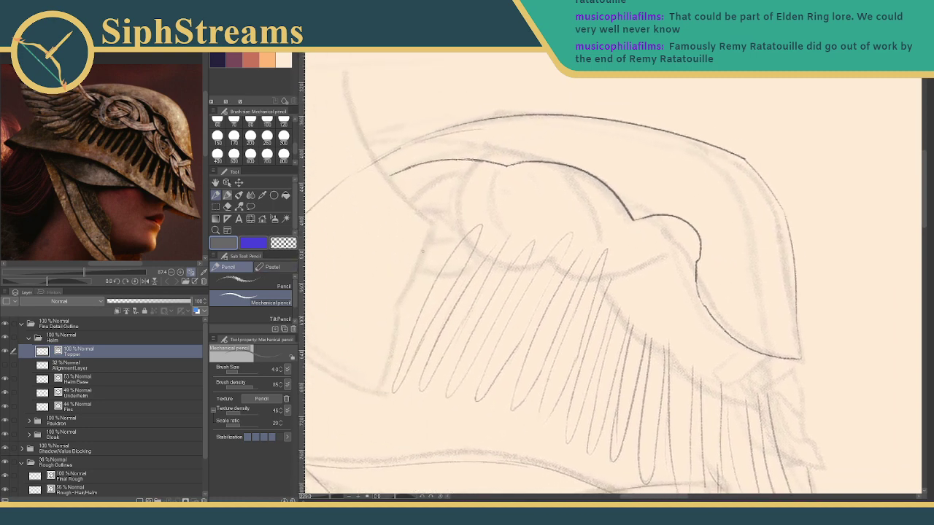
{"action": "mouse_move", "coordinate": [422, 252]}
{"action": "left_mouse_down"}
{"action": "mouse_move", "coordinate": [426, 223]}
{"action": "mouse_move", "coordinate": [490, 245]}
{"action": "left_mouse_up"}
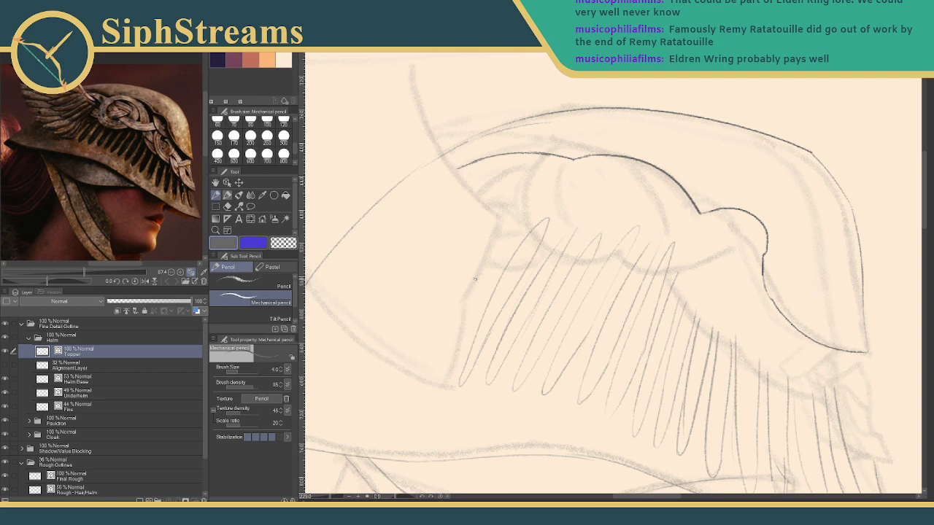
{"action": "left_click", "coordinate": [149, 501]}
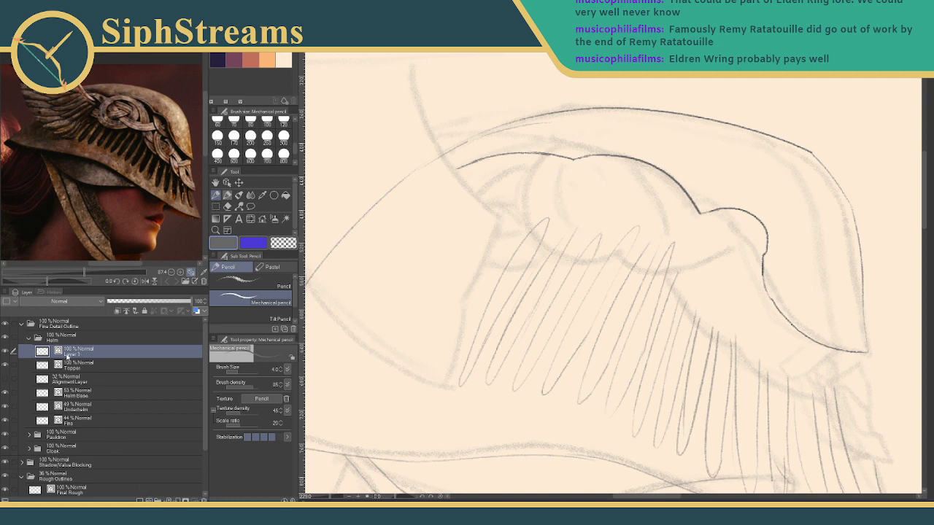
{"action": "double_click", "coordinate": [78, 353]}
{"action": "type", "text": "Wings"}
{"action": "key", "text": "BackSpace"}
{"action": "key", "text": "Return"}
Using the enlarged wing reference, outline the wing's lower front edge from its corner beside the helmet down to the bottom tip.
{"action": "left_click_drag", "start_coordinate": [132, 170], "coordinate": [107, 172]}
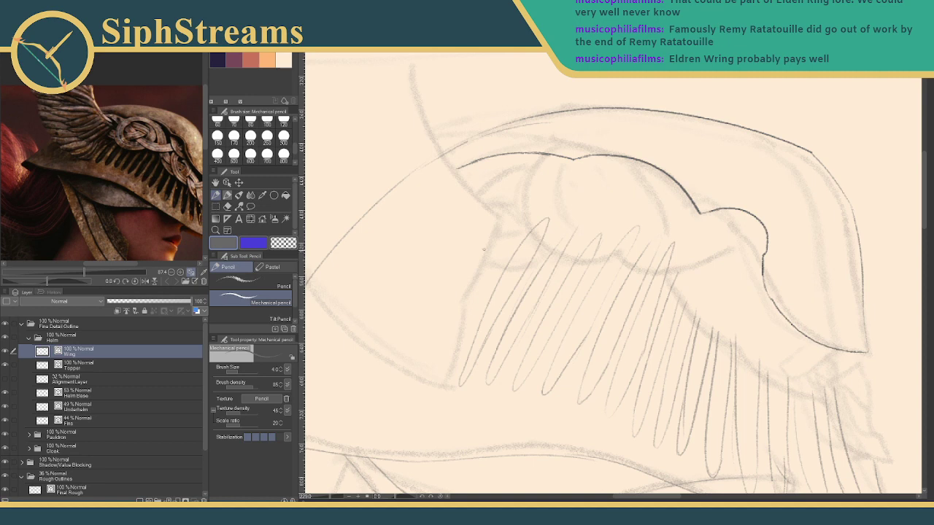
{"action": "mouse_move", "coordinate": [358, 276]}
{"action": "left_mouse_down"}
{"action": "mouse_move", "coordinate": [420, 322]}
{"action": "mouse_move", "coordinate": [448, 302]}
{"action": "left_mouse_up"}
{"action": "left_click_drag", "start_coordinate": [460, 241], "coordinate": [490, 218]}
{"action": "scroll", "coordinate": [489, 219], "scroll_direction": "down", "scroll_amount": 2}
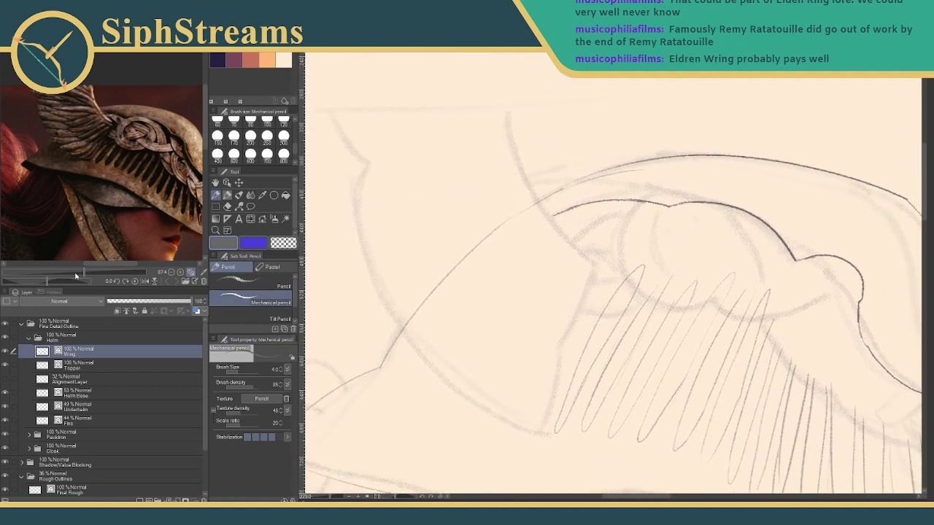
{"action": "scroll", "coordinate": [132, 203], "scroll_direction": "up", "scroll_amount": 3}
{"action": "scroll", "coordinate": [132, 203], "scroll_direction": "up", "scroll_amount": 4}
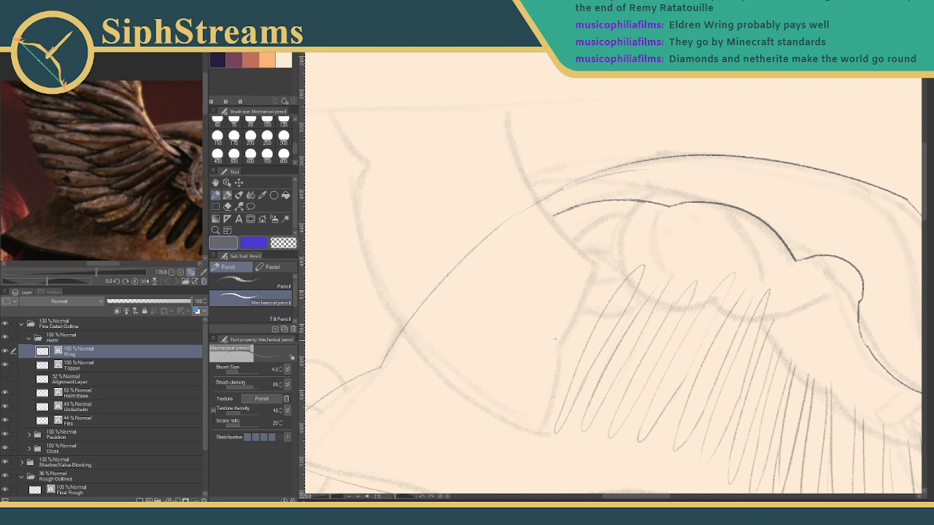
{"action": "left_click_drag", "start_coordinate": [555, 338], "coordinate": [598, 269]}
{"action": "key", "text": "ctrl+z"}
{"action": "left_click_drag", "start_coordinate": [551, 342], "coordinate": [605, 267]}
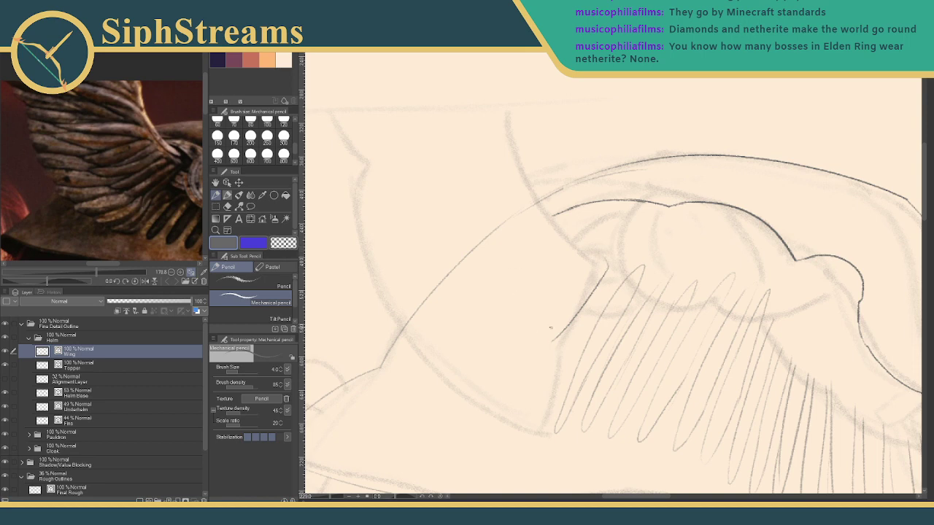
{"action": "left_click_drag", "start_coordinate": [553, 337], "coordinate": [555, 400]}
{"action": "left_click_drag", "start_coordinate": [554, 362], "coordinate": [551, 420]}
Draw the wing's long curved rear edge up from the bottom tip, ending with the angled notch at its upper end.
{"action": "mouse_move", "coordinate": [458, 296]}
{"action": "left_mouse_down"}
{"action": "mouse_move", "coordinate": [474, 265]}
{"action": "mouse_move", "coordinate": [486, 285]}
{"action": "left_mouse_up"}
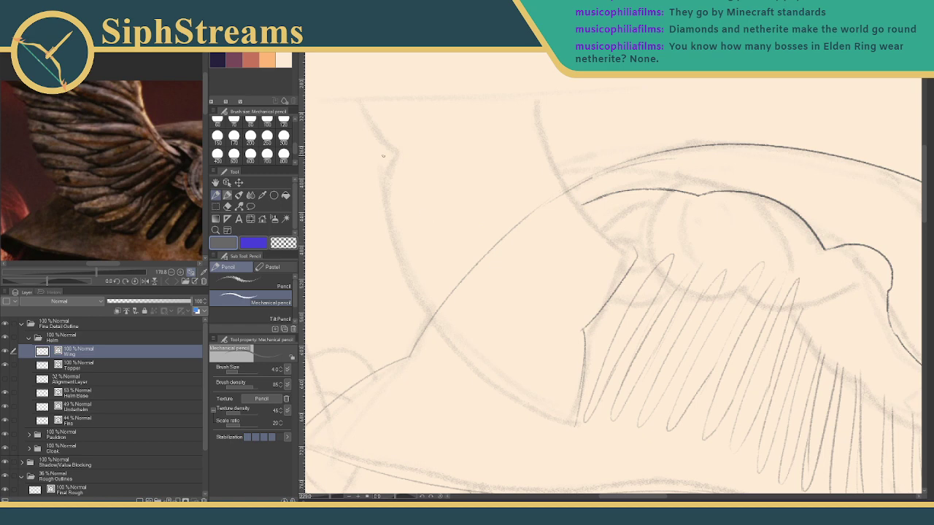
{"action": "left_click_drag", "start_coordinate": [390, 151], "coordinate": [385, 214]}
{"action": "mouse_move", "coordinate": [389, 150]}
{"action": "left_mouse_down"}
{"action": "mouse_move", "coordinate": [389, 242]}
{"action": "mouse_move", "coordinate": [423, 322]}
{"action": "mouse_move", "coordinate": [467, 369]}
{"action": "mouse_move", "coordinate": [569, 421]}
{"action": "left_mouse_up"}
{"action": "left_click_drag", "start_coordinate": [569, 292], "coordinate": [620, 407]}
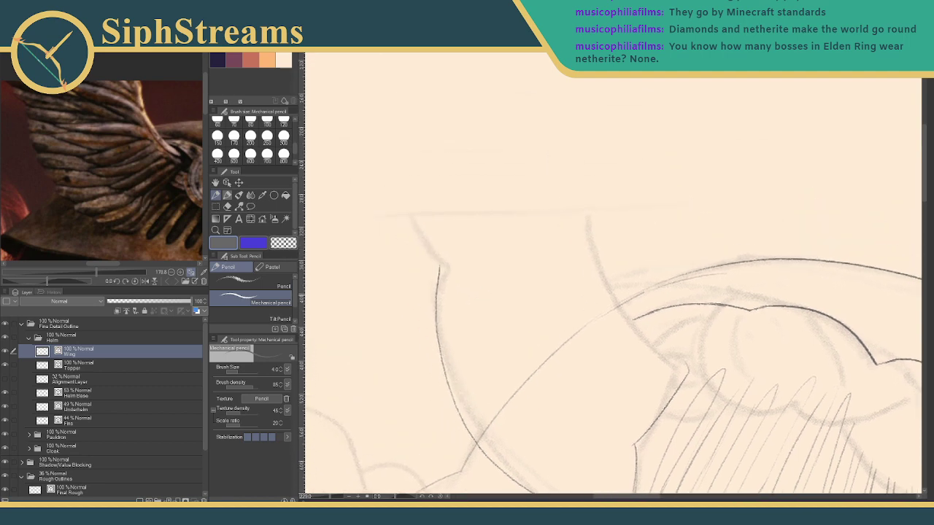
{"action": "left_click_drag", "start_coordinate": [438, 262], "coordinate": [400, 215]}
Draw the wing's upper front edge curving from the top notch down to the corner, trim the overshoot, and clear the selection.
{"action": "mouse_move", "coordinate": [576, 209]}
{"action": "left_mouse_down"}
{"action": "mouse_move", "coordinate": [497, 149]}
{"action": "mouse_move", "coordinate": [521, 156]}
{"action": "mouse_move", "coordinate": [524, 200]}
{"action": "mouse_move", "coordinate": [545, 242]}
{"action": "left_mouse_up"}
{"action": "key", "text": "ctrl+z"}
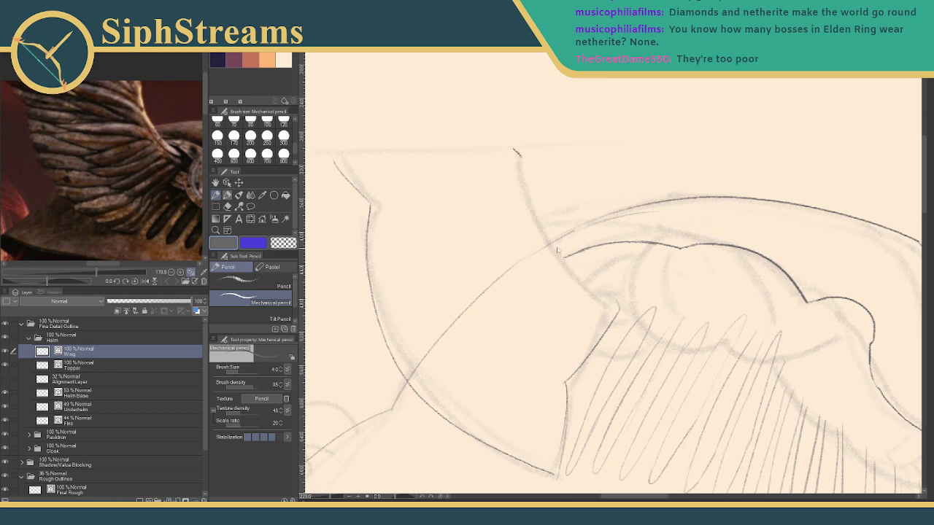
{"action": "left_click_drag", "start_coordinate": [519, 153], "coordinate": [538, 222]}
{"action": "key", "text": "ctrl+z"}
{"action": "mouse_move", "coordinate": [521, 157]}
{"action": "left_mouse_down"}
{"action": "mouse_move", "coordinate": [522, 183]}
{"action": "mouse_move", "coordinate": [622, 315]}
{"action": "mouse_move", "coordinate": [574, 268]}
{"action": "mouse_move", "coordinate": [516, 136]}
{"action": "mouse_move", "coordinate": [539, 230]}
{"action": "mouse_move", "coordinate": [622, 302]}
{"action": "left_mouse_up"}
{"action": "key", "text": "ctrl+z"}
{"action": "key", "text": "ctrl+z"}
{"action": "key", "text": "w"}
{"action": "left_click", "coordinate": [622, 300]}
{"action": "key", "text": "e"}
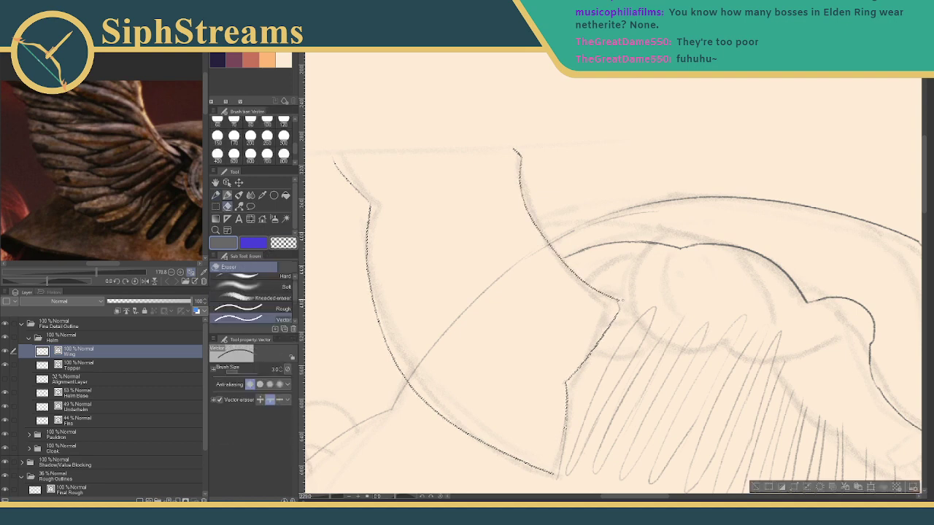
{"action": "key", "text": "p"}
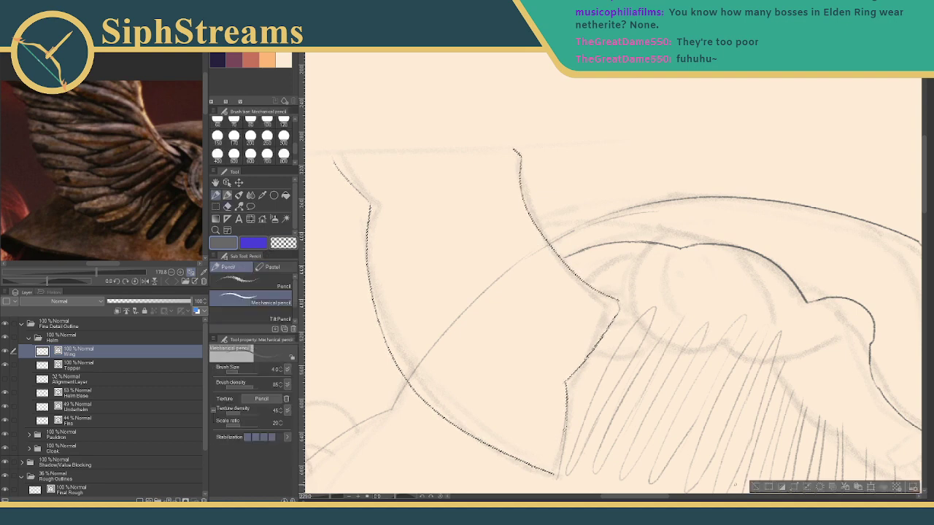
{"action": "left_click", "coordinate": [754, 487]}
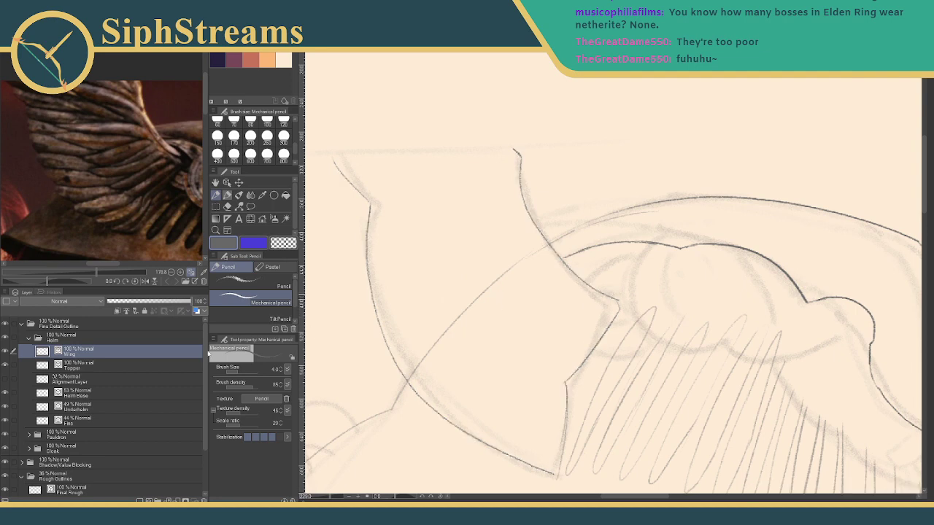
On the Helm Base layer, erase the helmet contour line that crosses the inside of the wing.
{"action": "left_click", "coordinate": [95, 391]}
{"action": "key", "text": "e"}
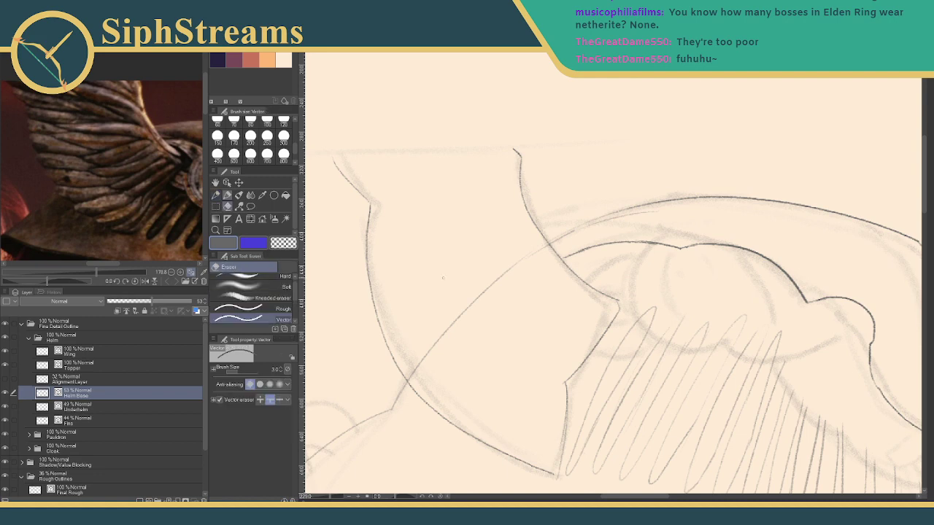
{"action": "left_click", "coordinate": [493, 289]}
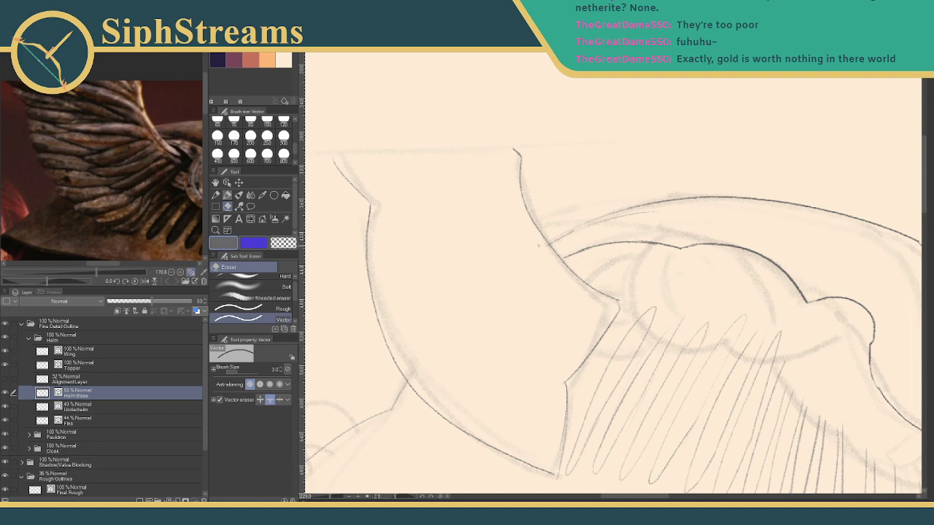
{"action": "key", "text": "p"}
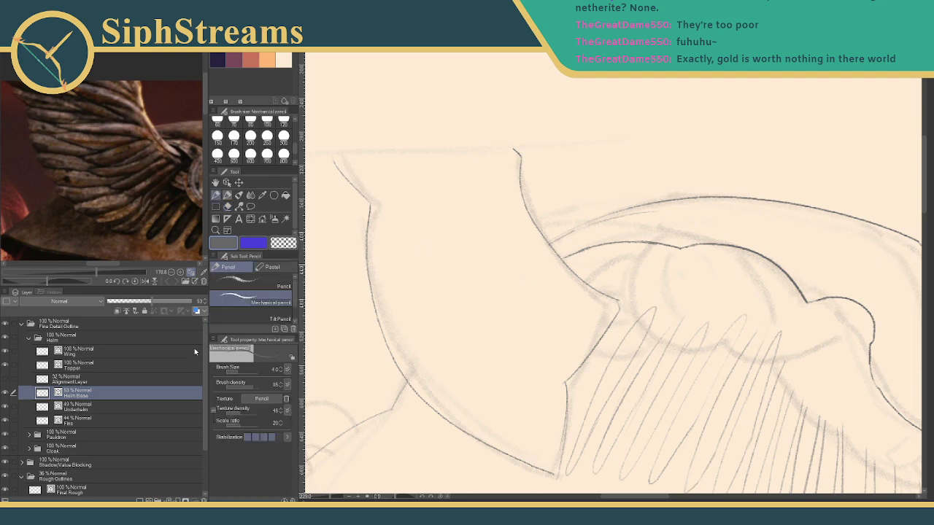
On the Wing layer, draw the short notched start of an inner contour just inside the wing's upper front edge.
{"action": "left_click", "coordinate": [162, 351]}
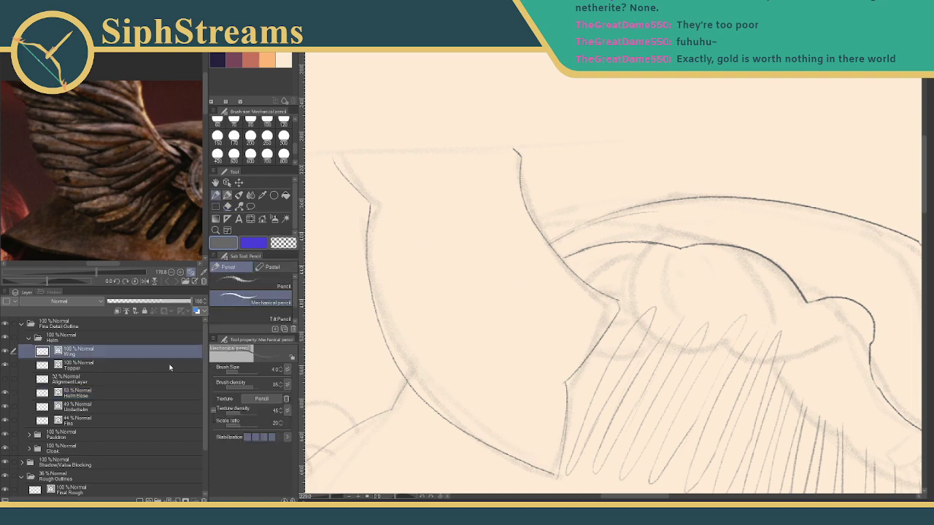
{"action": "left_click_drag", "start_coordinate": [586, 228], "coordinate": [558, 256]}
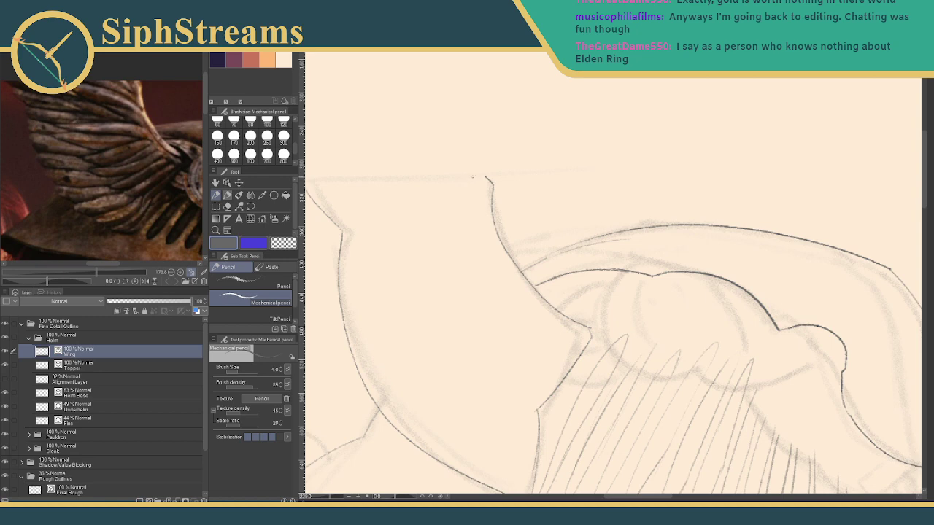
{"action": "left_click_drag", "start_coordinate": [462, 177], "coordinate": [482, 194]}
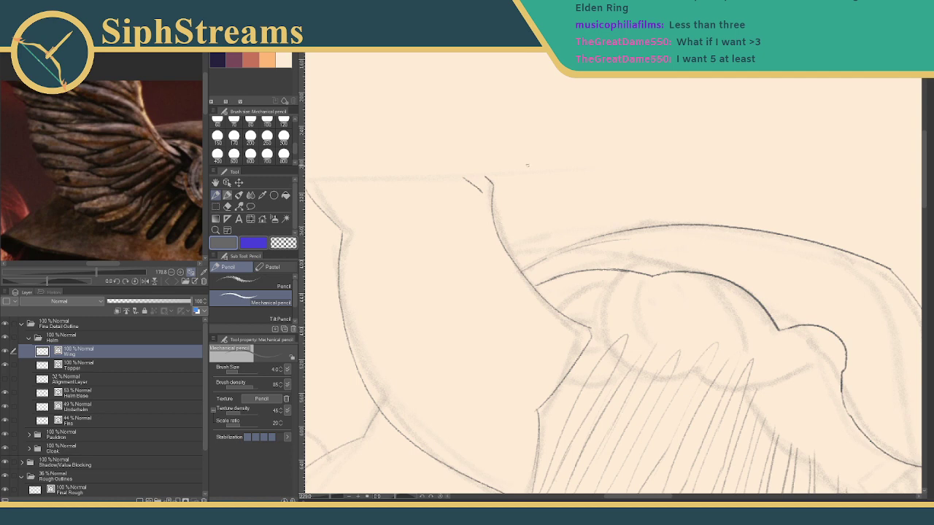
{"action": "left_click_drag", "start_coordinate": [481, 191], "coordinate": [483, 210]}
{"action": "left_click_drag", "start_coordinate": [499, 251], "coordinate": [462, 205]}
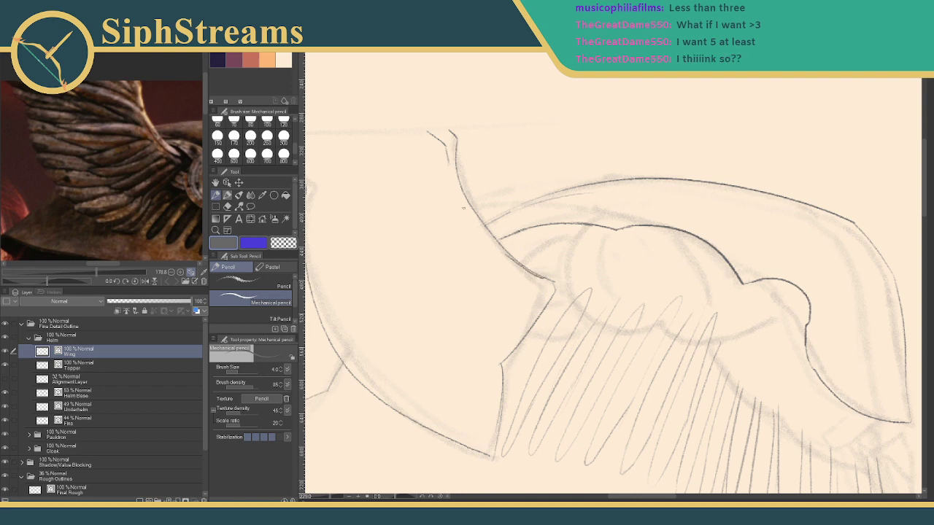
Draw the inner contour parallel to the wing's front edge down to the corner, redoing strokes that stray.
{"action": "left_click_drag", "start_coordinate": [451, 185], "coordinate": [497, 256]}
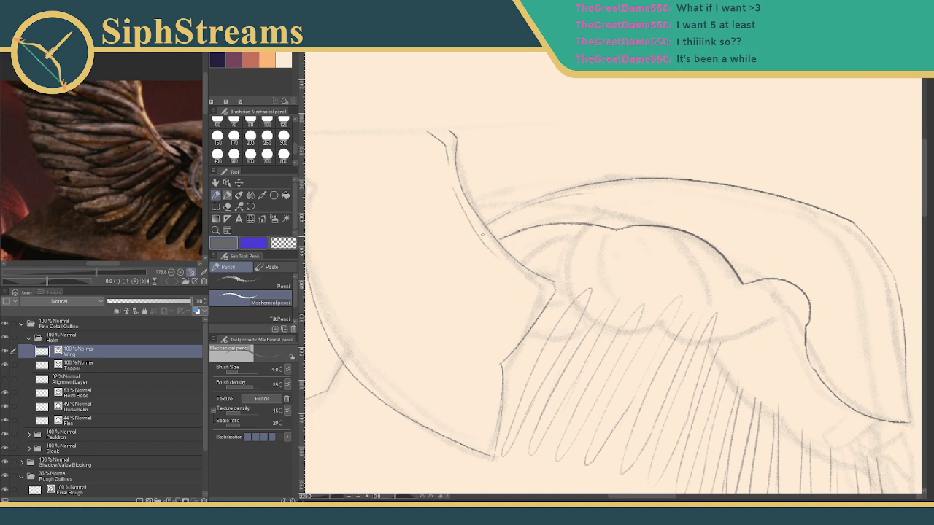
{"action": "key", "text": "ctrl+z"}
{"action": "left_click_drag", "start_coordinate": [454, 189], "coordinate": [483, 234]}
{"action": "mouse_move", "coordinate": [455, 190]}
{"action": "left_mouse_down"}
{"action": "mouse_move", "coordinate": [472, 229]}
{"action": "mouse_move", "coordinate": [537, 269]}
{"action": "left_mouse_up"}
{"action": "key", "text": "ctrl+z"}
{"action": "mouse_move", "coordinate": [453, 187]}
{"action": "left_mouse_down"}
{"action": "mouse_move", "coordinate": [466, 213]}
{"action": "mouse_move", "coordinate": [554, 281]}
{"action": "left_mouse_up"}
Reduce the Pinch vector line effect range and tidy the inner contour where it meets the wing's corner.
{"action": "left_click", "coordinate": [239, 207]}
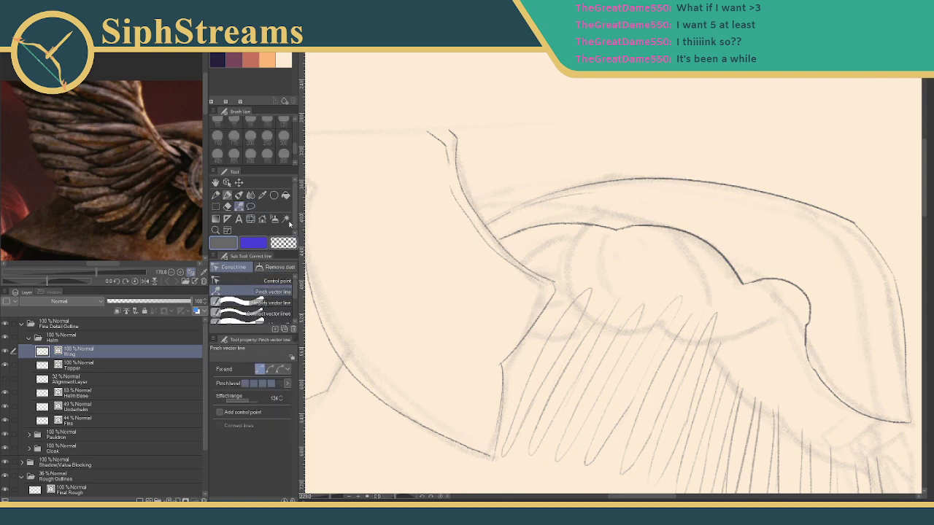
{"action": "left_click_drag", "start_coordinate": [246, 401], "coordinate": [228, 400]}
{"action": "left_click", "coordinate": [218, 196]}
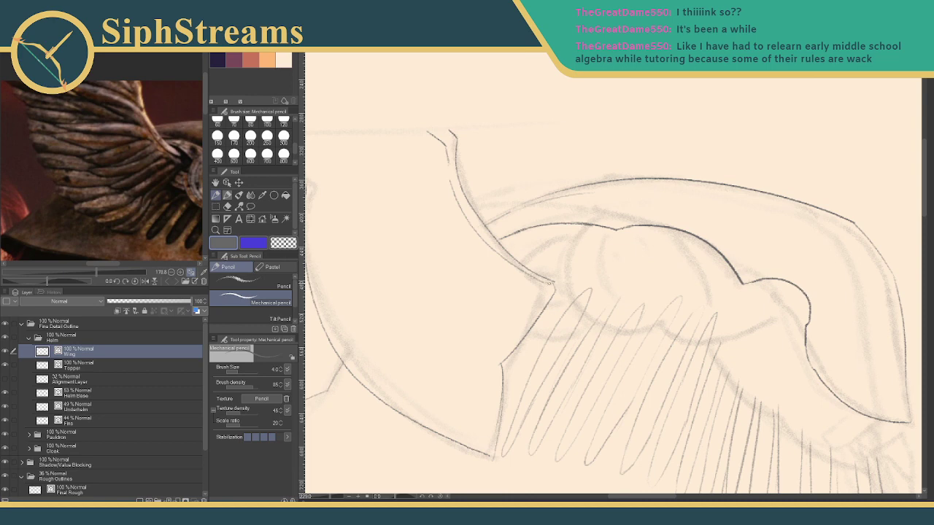
{"action": "left_click_drag", "start_coordinate": [528, 275], "coordinate": [549, 282]}
{"action": "key", "text": "e"}
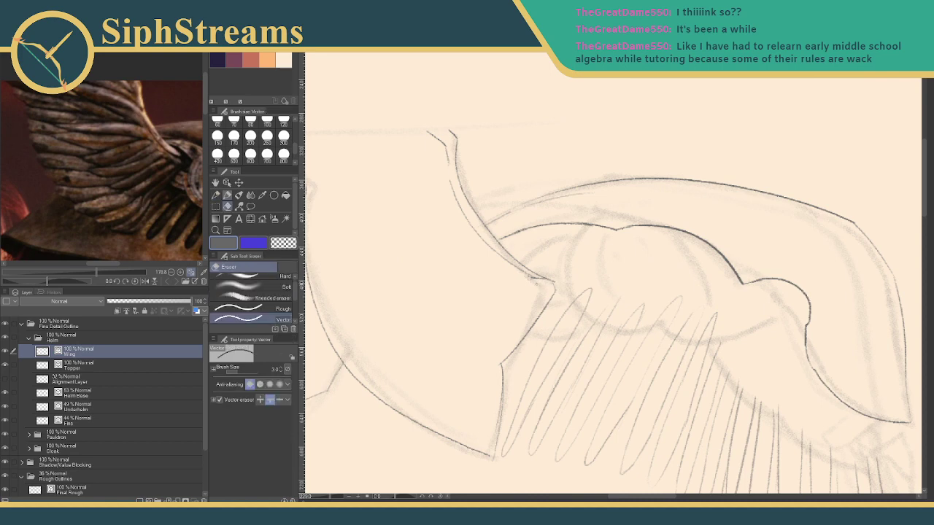
{"action": "key", "text": "p"}
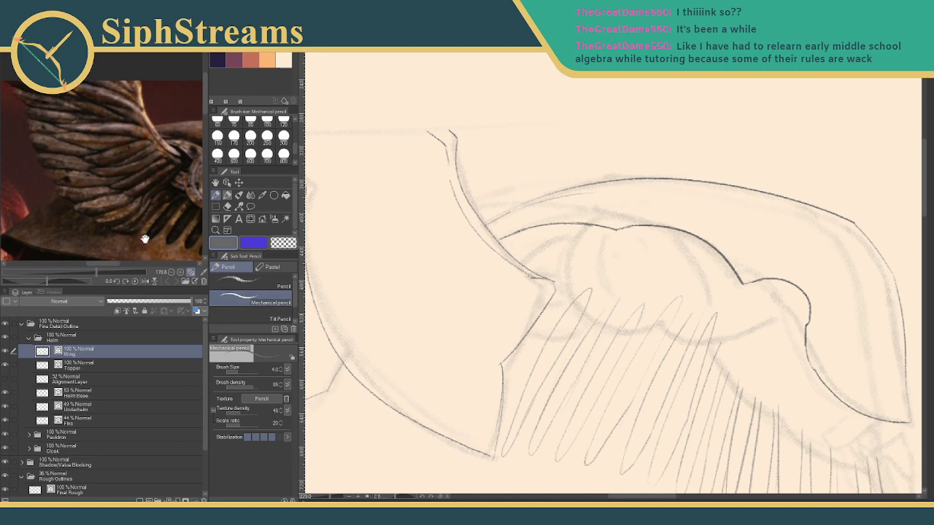
Enlarge the reference on the wing's base and draw the first narrow feather along the wing's lower front edge.
{"action": "left_click_drag", "start_coordinate": [95, 272], "coordinate": [104, 272]}
{"action": "left_click_drag", "start_coordinate": [155, 217], "coordinate": [113, 210]}
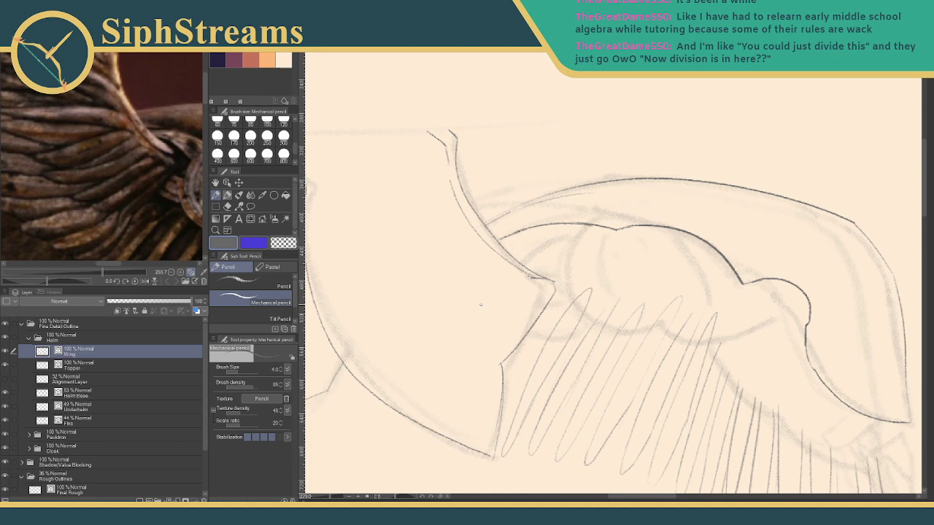
{"action": "left_click_drag", "start_coordinate": [537, 279], "coordinate": [557, 294]}
{"action": "mouse_move", "coordinate": [491, 356]}
{"action": "left_mouse_down"}
{"action": "mouse_move", "coordinate": [493, 366]}
{"action": "mouse_move", "coordinate": [543, 292]}
{"action": "left_mouse_up"}
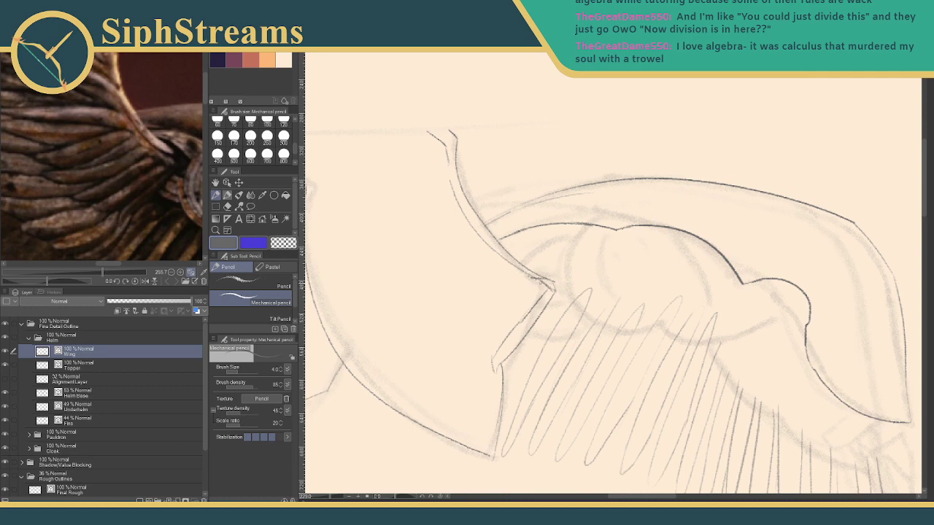
Draw a second feather beside the first and the edge line of the next longer feather above it.
{"action": "mouse_move", "coordinate": [528, 289]}
{"action": "left_mouse_down"}
{"action": "mouse_move", "coordinate": [543, 284]}
{"action": "mouse_move", "coordinate": [472, 326]}
{"action": "left_mouse_up"}
{"action": "key", "text": "ctrl+z"}
{"action": "mouse_move", "coordinate": [500, 349]}
{"action": "left_mouse_down"}
{"action": "mouse_move", "coordinate": [459, 340]}
{"action": "mouse_move", "coordinate": [490, 333]}
{"action": "left_mouse_up"}
{"action": "mouse_move", "coordinate": [534, 286]}
{"action": "left_mouse_down"}
{"action": "mouse_move", "coordinate": [493, 332]}
{"action": "mouse_move", "coordinate": [478, 312]}
{"action": "mouse_move", "coordinate": [455, 310]}
{"action": "left_mouse_up"}
Draw a long feather near the wing's top, with a curved lower edge, rounded tip and upper edge meeting the inner contour.
{"action": "left_click_drag", "start_coordinate": [457, 261], "coordinate": [548, 281]}
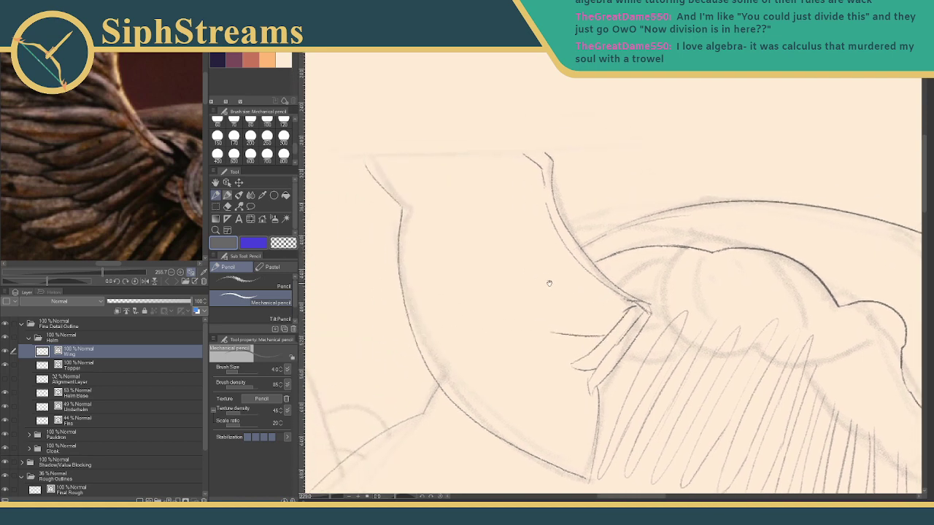
{"action": "left_click_drag", "start_coordinate": [99, 126], "coordinate": [151, 138]}
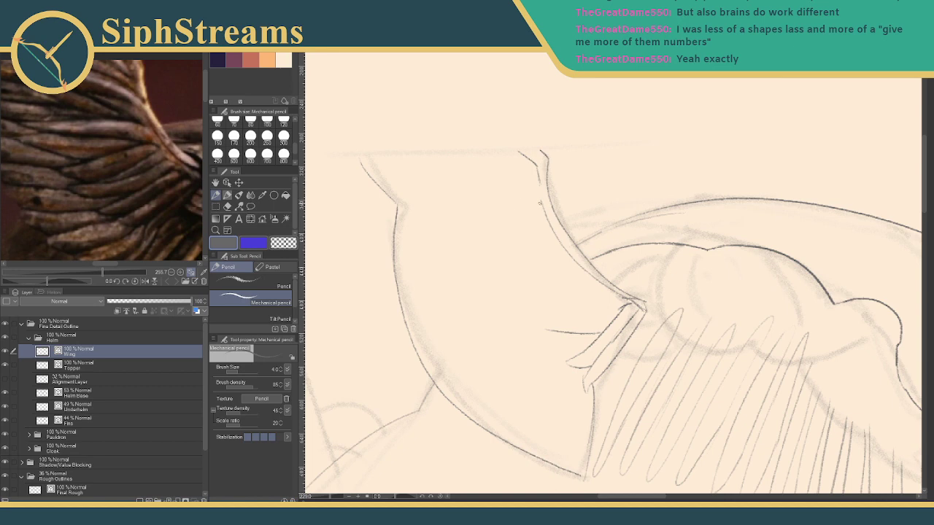
{"action": "left_click_drag", "start_coordinate": [532, 201], "coordinate": [426, 191]}
{"action": "left_click_drag", "start_coordinate": [107, 150], "coordinate": [172, 191]}
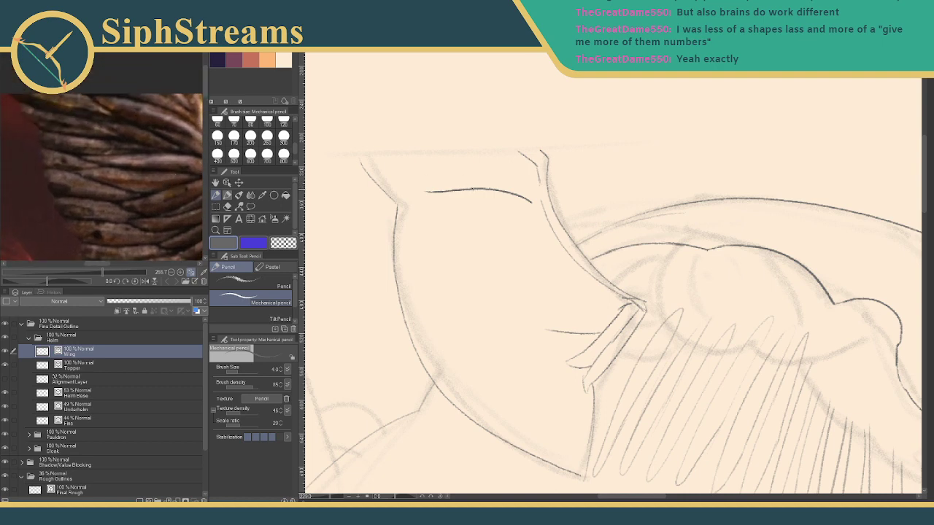
{"action": "left_click_drag", "start_coordinate": [452, 189], "coordinate": [412, 163]}
{"action": "key", "text": "ctrl+z"}
{"action": "left_click_drag", "start_coordinate": [460, 190], "coordinate": [426, 173]}
{"action": "key", "text": "ctrl+z"}
{"action": "left_click_drag", "start_coordinate": [437, 172], "coordinate": [535, 186]}
{"action": "key", "text": "ctrl+z"}
{"action": "left_click_drag", "start_coordinate": [490, 174], "coordinate": [538, 192]}
Add a short line beneath the top feather, close its base, and erase the inner contour just below it.
{"action": "left_click_drag", "start_coordinate": [140, 165], "coordinate": [107, 168]}
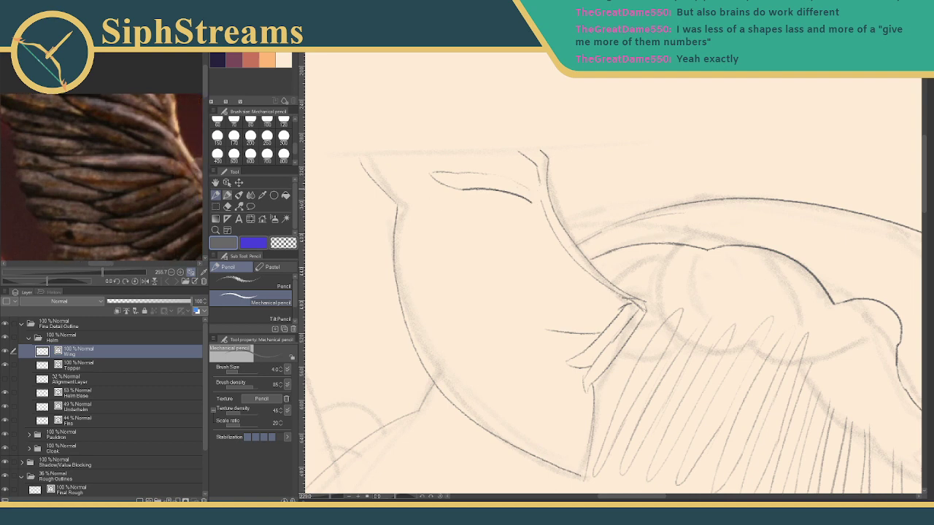
{"action": "left_click_drag", "start_coordinate": [473, 188], "coordinate": [510, 200]}
{"action": "left_click_drag", "start_coordinate": [537, 192], "coordinate": [528, 188]}
{"action": "key", "text": "e"}
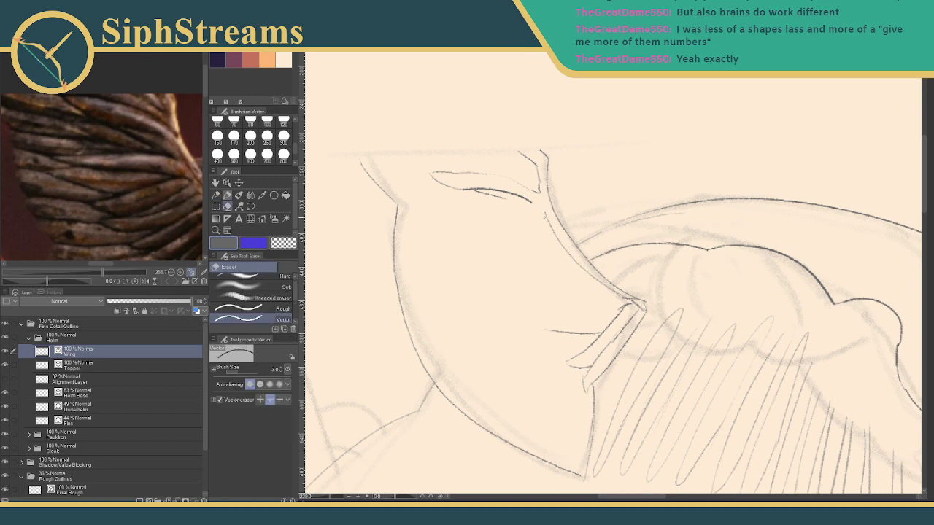
{"action": "key", "text": "p"}
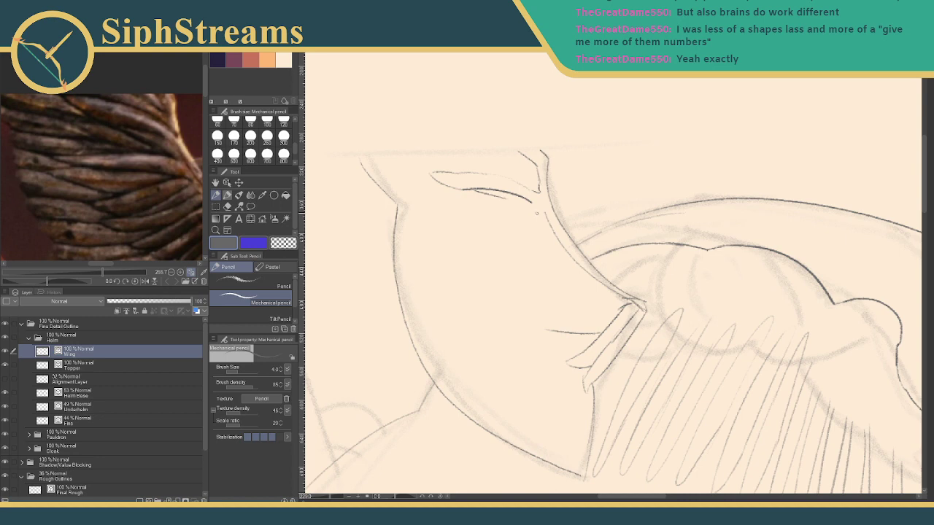
Draw the upper edge and pointed tip of a new feather below the wing's top feather.
{"action": "left_click_drag", "start_coordinate": [543, 215], "coordinate": [531, 204]}
{"action": "left_click_drag", "start_coordinate": [539, 217], "coordinate": [460, 228]}
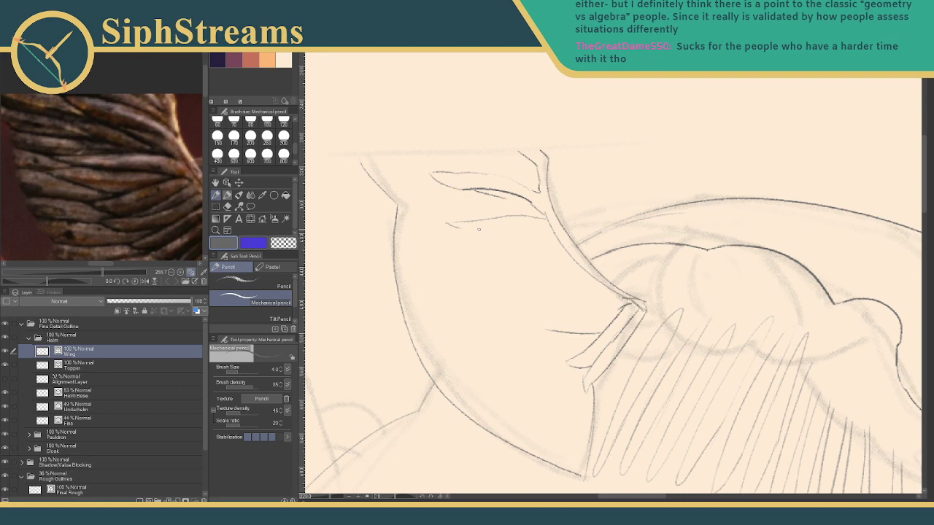
{"action": "left_click_drag", "start_coordinate": [459, 221], "coordinate": [453, 228]}
{"action": "left_click_drag", "start_coordinate": [459, 228], "coordinate": [506, 227]}
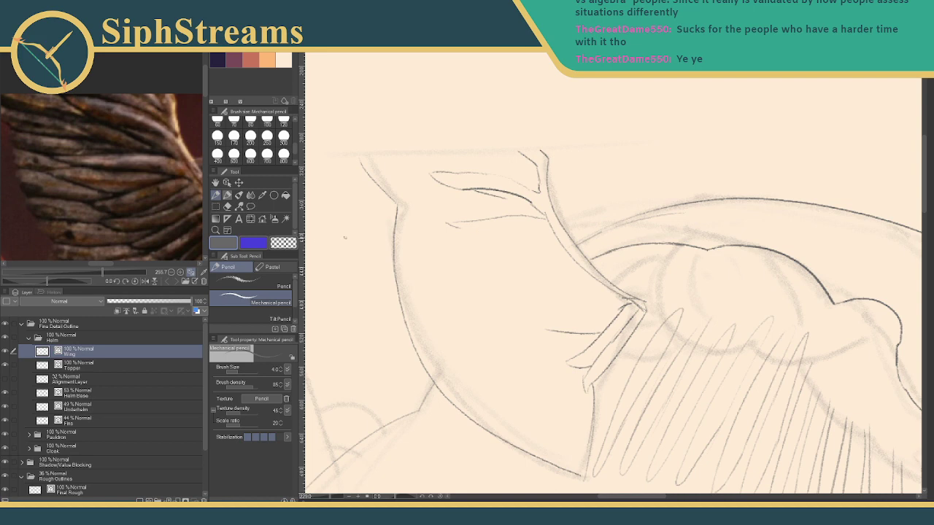
Centre the reference on the wing's base and draw a third feather with an arched upper edge and wavy lower edge below the second.
{"action": "left_click_drag", "start_coordinate": [175, 212], "coordinate": [141, 189]}
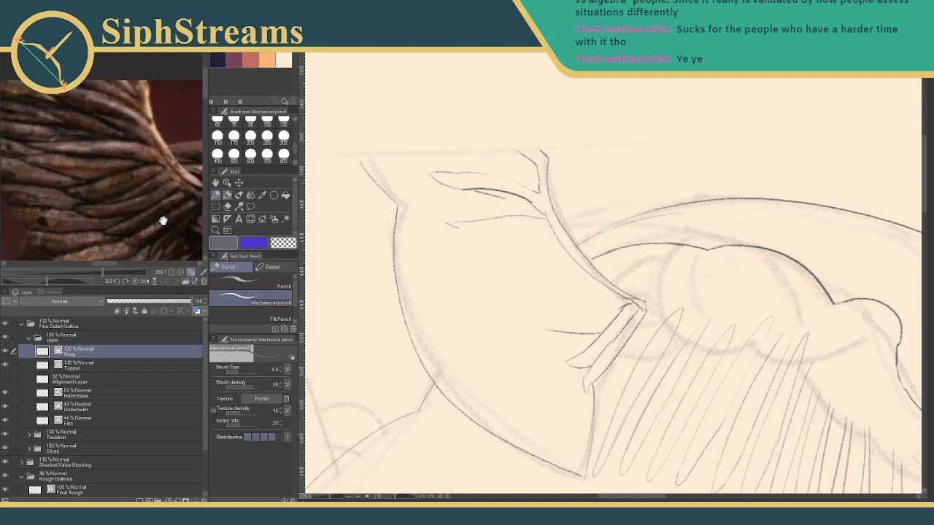
{"action": "left_click_drag", "start_coordinate": [163, 219], "coordinate": [138, 208]}
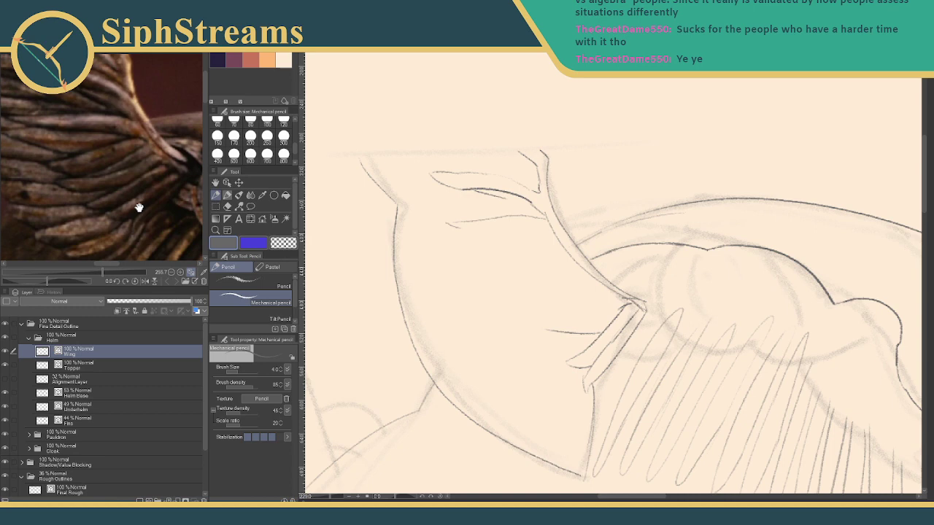
{"action": "mouse_move", "coordinate": [575, 290]}
{"action": "left_mouse_down"}
{"action": "mouse_move", "coordinate": [565, 248]}
{"action": "mouse_move", "coordinate": [552, 282]}
{"action": "left_mouse_up"}
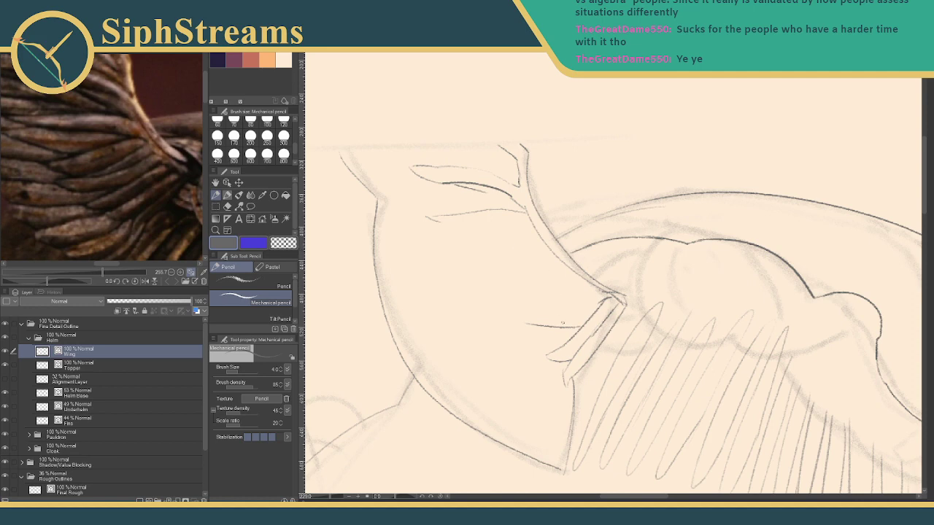
{"action": "left_click_drag", "start_coordinate": [141, 176], "coordinate": [181, 182]}
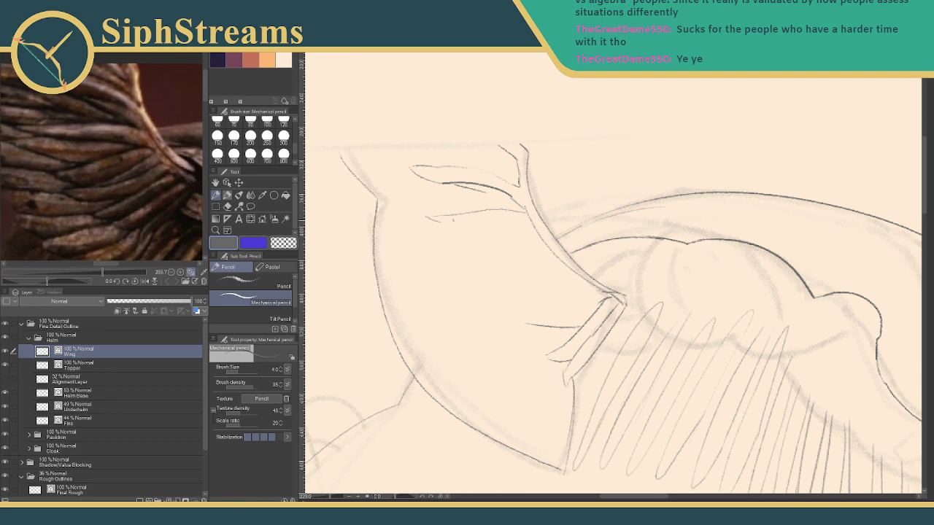
{"action": "mouse_move", "coordinate": [524, 223]}
{"action": "left_mouse_down"}
{"action": "mouse_move", "coordinate": [491, 229]}
{"action": "mouse_move", "coordinate": [464, 251]}
{"action": "left_mouse_up"}
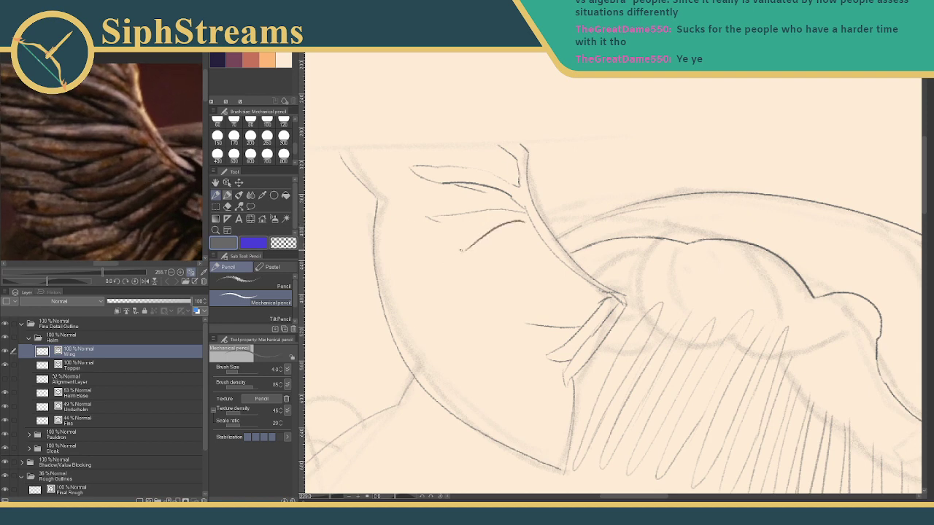
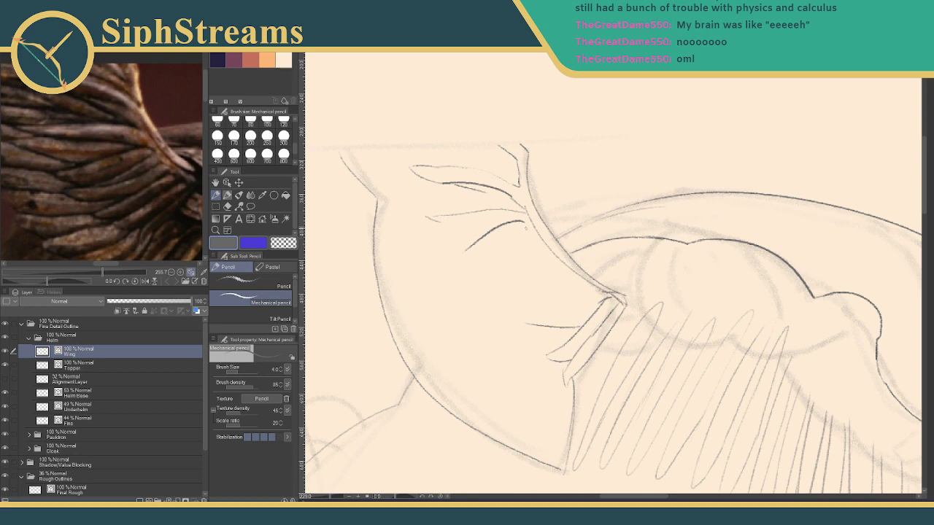
{"action": "mouse_move", "coordinate": [527, 229]}
{"action": "left_mouse_down"}
{"action": "mouse_move", "coordinate": [467, 264]}
{"action": "mouse_move", "coordinate": [435, 255]}
{"action": "mouse_move", "coordinate": [485, 260]}
{"action": "left_mouse_up"}
Complete the lower edge of the second feather and draw a slim feather with a blunt tip beneath the third.
{"action": "key", "text": "e"}
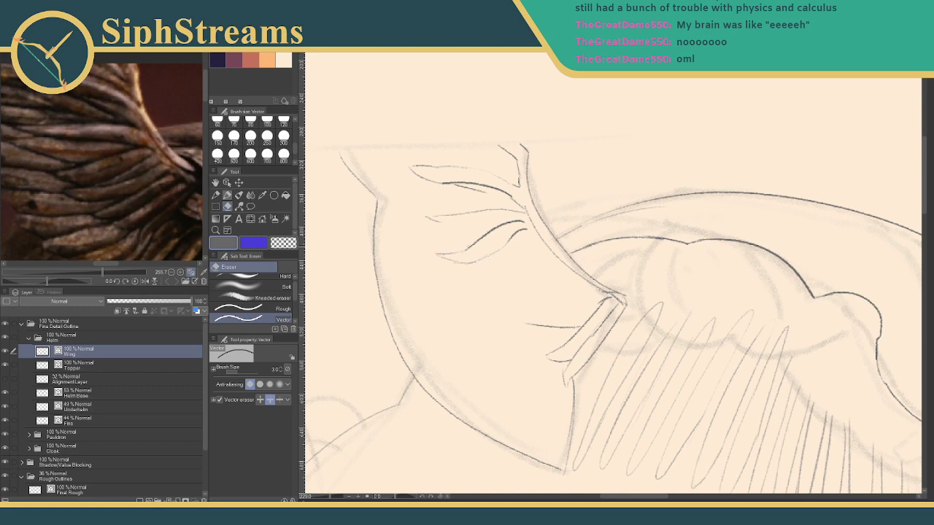
{"action": "key", "text": "p"}
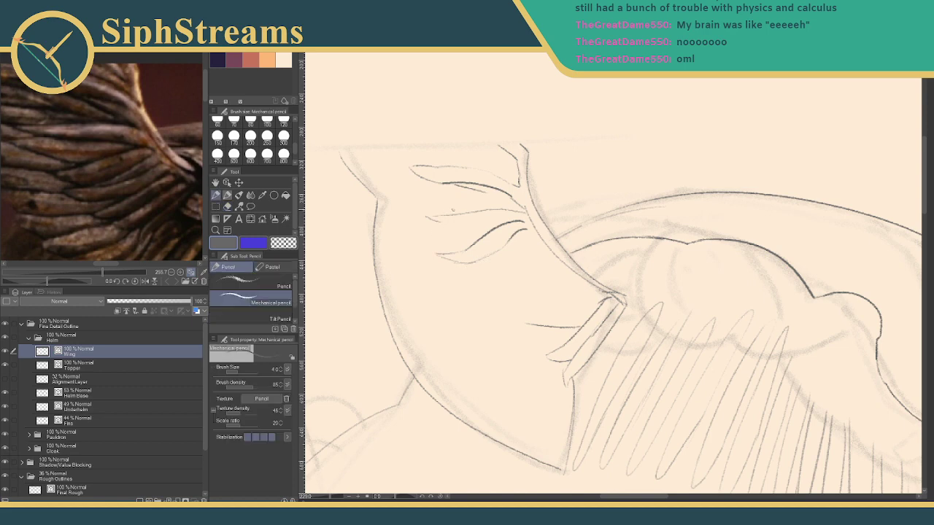
{"action": "left_click_drag", "start_coordinate": [437, 221], "coordinate": [486, 225]}
{"action": "left_click_drag", "start_coordinate": [527, 234], "coordinate": [476, 260]}
{"action": "mouse_move", "coordinate": [481, 261]}
{"action": "left_mouse_down"}
{"action": "mouse_move", "coordinate": [450, 268]}
{"action": "mouse_move", "coordinate": [456, 277]}
{"action": "left_mouse_up"}
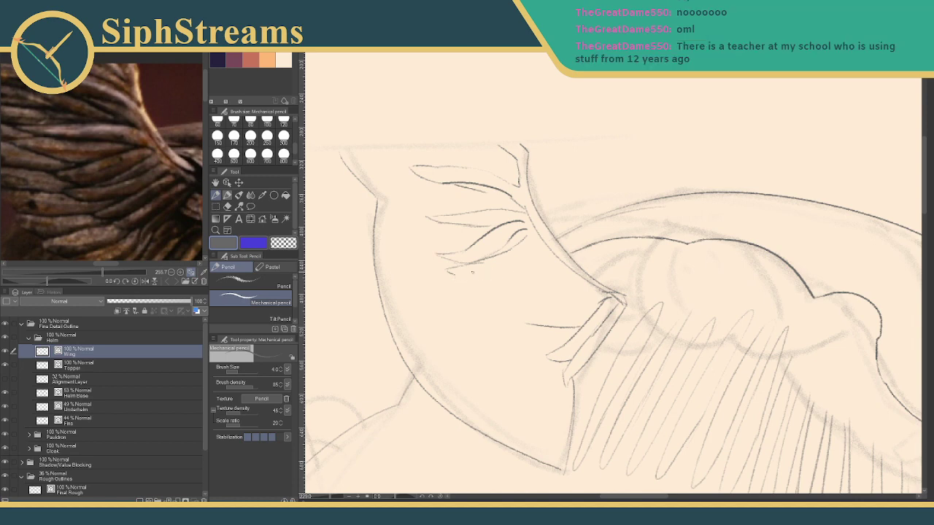
{"action": "left_click_drag", "start_coordinate": [453, 274], "coordinate": [507, 270]}
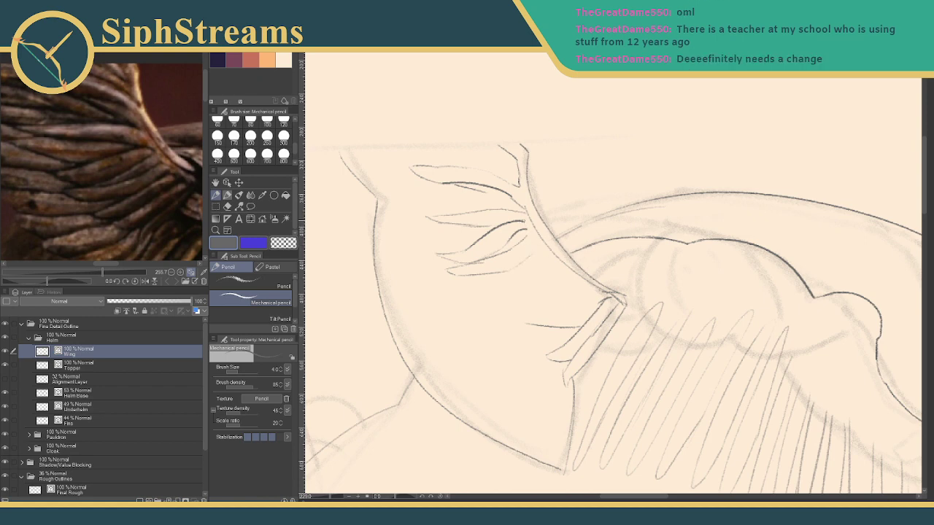
{"action": "left_click_drag", "start_coordinate": [527, 233], "coordinate": [533, 244]}
Erase the long feather line and the two narrow feathers at the wing's lower front edge, cleaning up the contour at the front corner.
{"action": "key", "text": "e"}
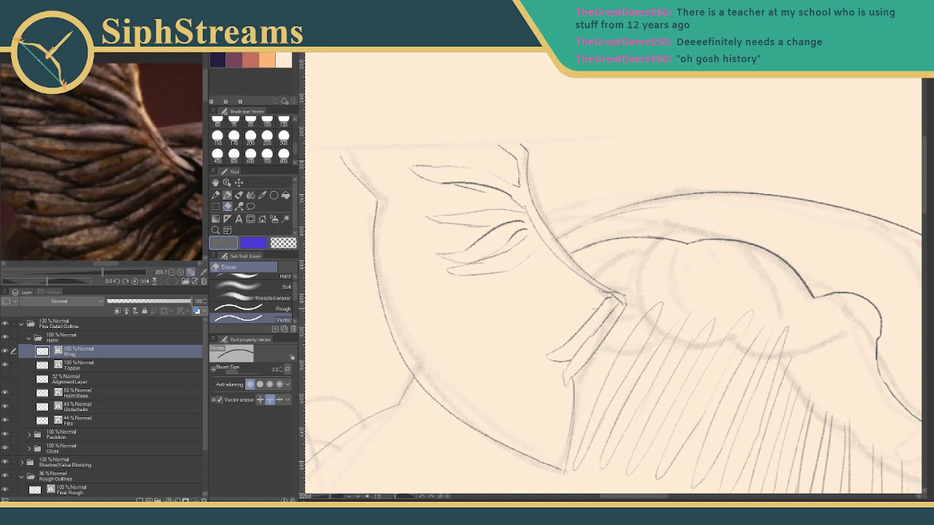
{"action": "key", "text": "p"}
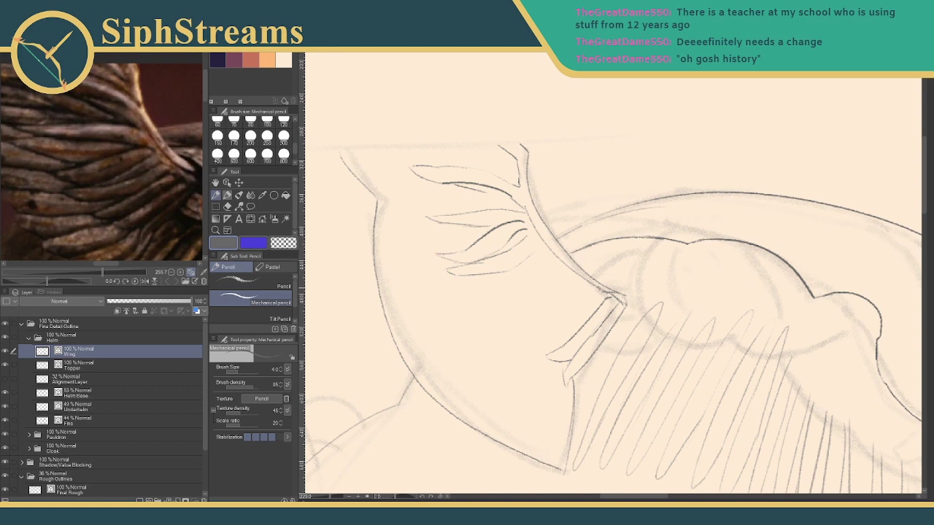
{"action": "key", "text": "e"}
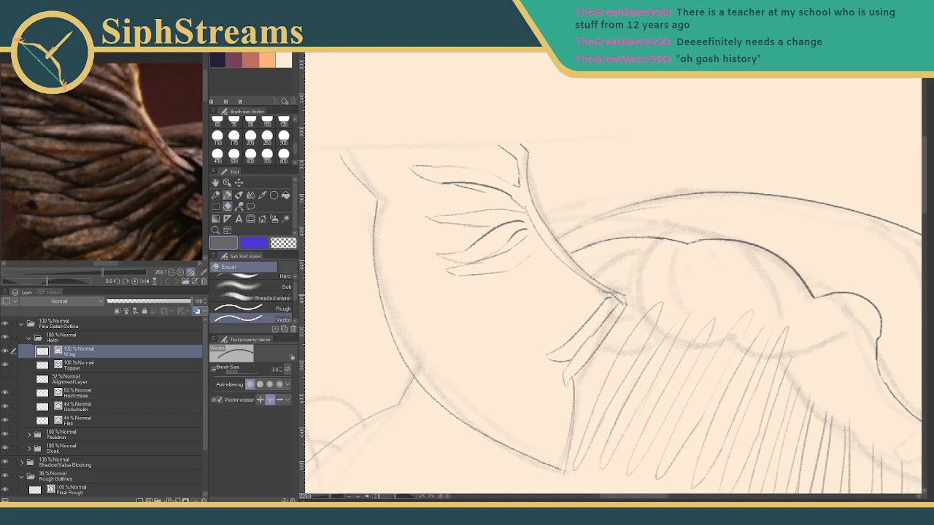
{"action": "left_click_drag", "start_coordinate": [610, 297], "coordinate": [617, 300]}
{"action": "key", "text": "p"}
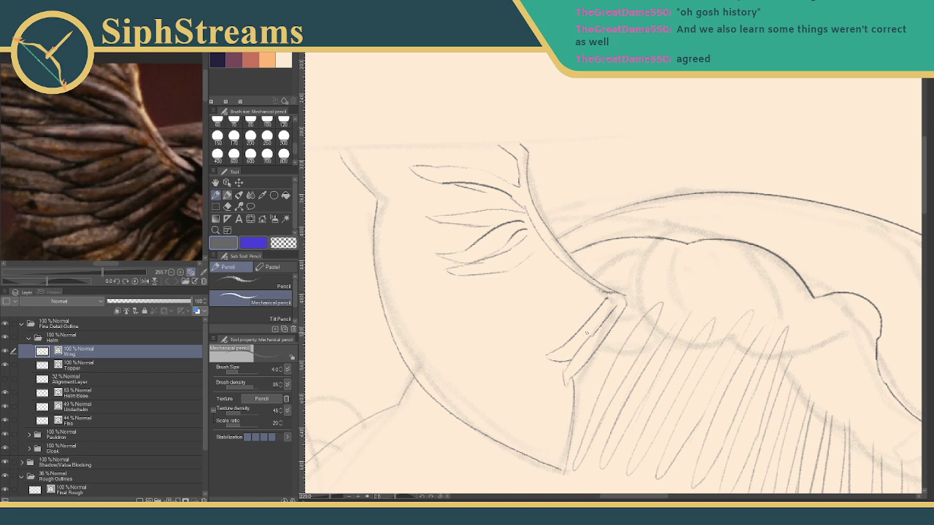
{"action": "key", "text": "e"}
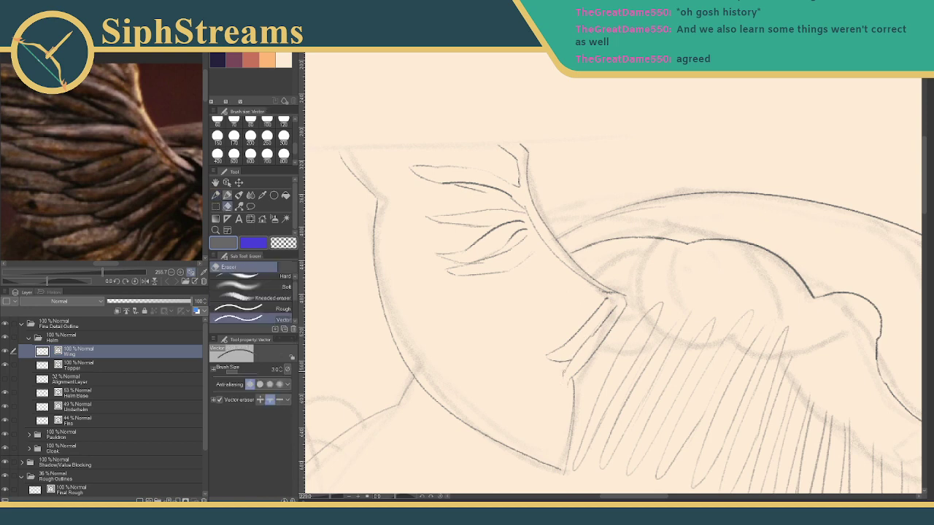
{"action": "mouse_move", "coordinate": [563, 373]}
{"action": "left_mouse_down"}
{"action": "mouse_move", "coordinate": [614, 305]}
{"action": "mouse_move", "coordinate": [549, 355]}
{"action": "left_mouse_up"}
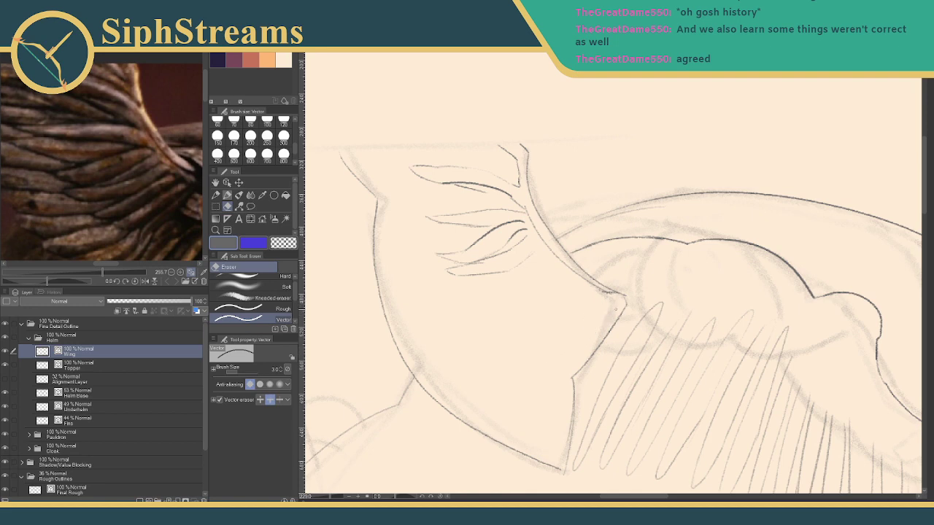
{"action": "key", "text": "p"}
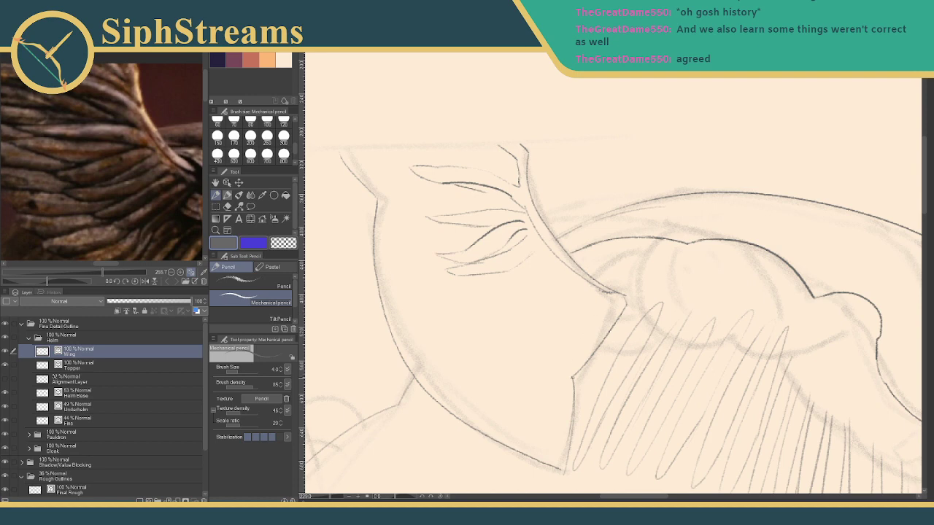
Redraw two pointed feathers along the wing's lower front edge, undoing the trial edge line above them.
{"action": "mouse_move", "coordinate": [573, 377]}
{"action": "left_mouse_down"}
{"action": "mouse_move", "coordinate": [565, 389]}
{"action": "mouse_move", "coordinate": [582, 339]}
{"action": "left_mouse_up"}
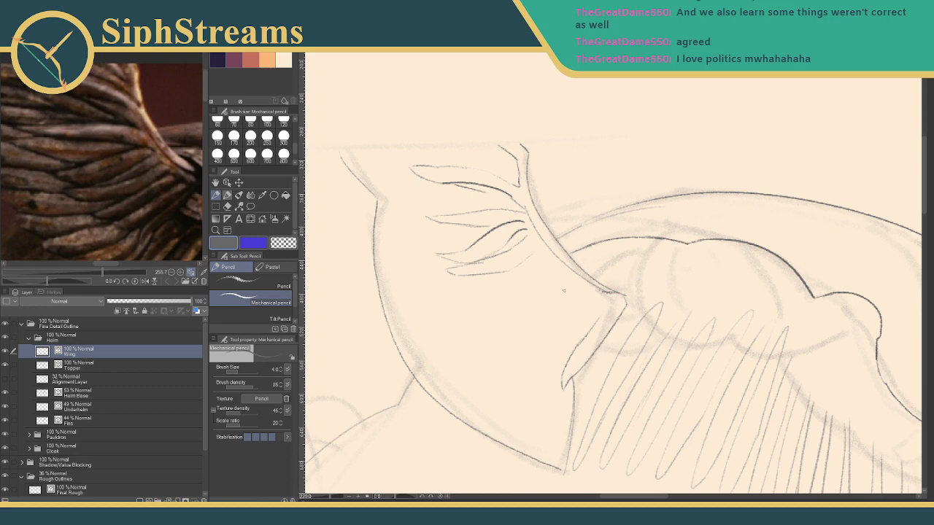
{"action": "left_click_drag", "start_coordinate": [198, 223], "coordinate": [146, 209]}
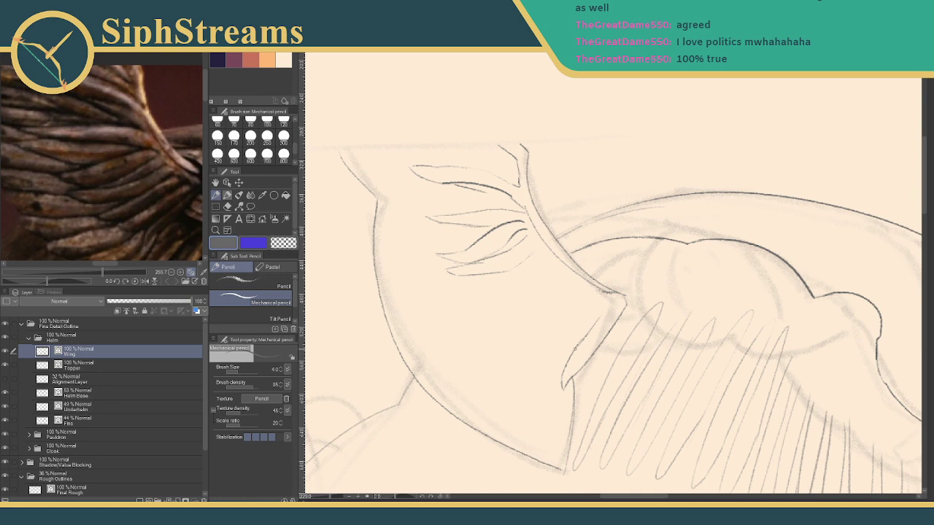
{"action": "mouse_move", "coordinate": [568, 358]}
{"action": "left_mouse_down"}
{"action": "mouse_move", "coordinate": [533, 355]}
{"action": "mouse_move", "coordinate": [589, 304]}
{"action": "mouse_move", "coordinate": [576, 291]}
{"action": "mouse_move", "coordinate": [580, 300]}
{"action": "mouse_move", "coordinate": [514, 326]}
{"action": "left_mouse_up"}
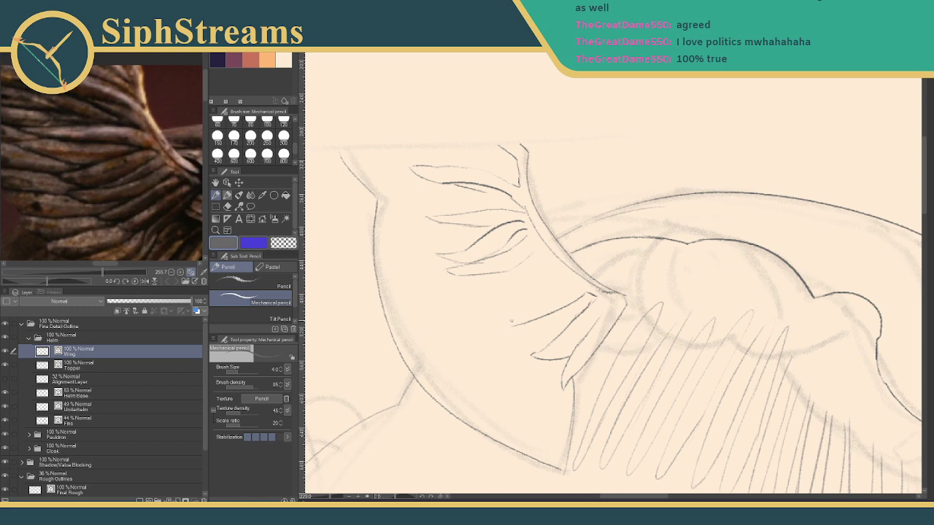
{"action": "key", "text": "ctrl+z"}
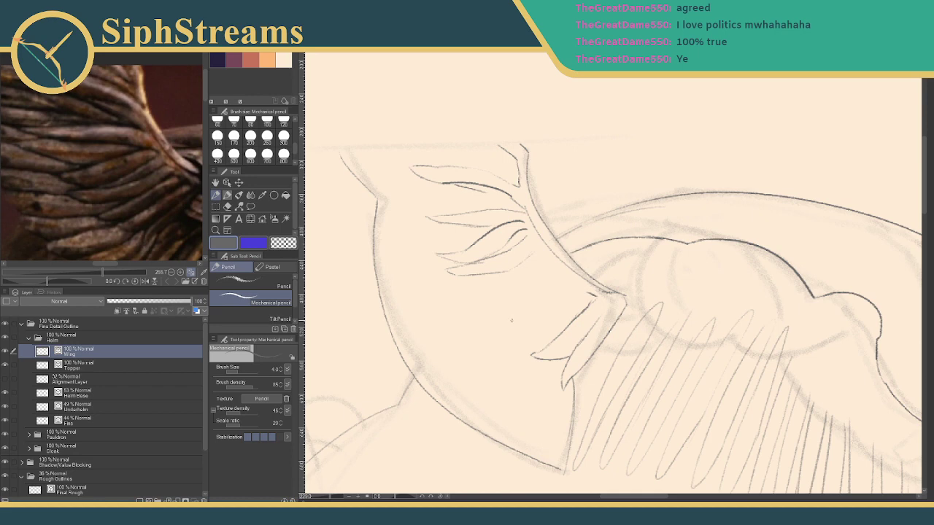
Draw a long feather above the two front feathers, with a sweeping upper edge, angled tip and thin lower edge.
{"action": "left_click_drag", "start_coordinate": [513, 270], "coordinate": [492, 266]}
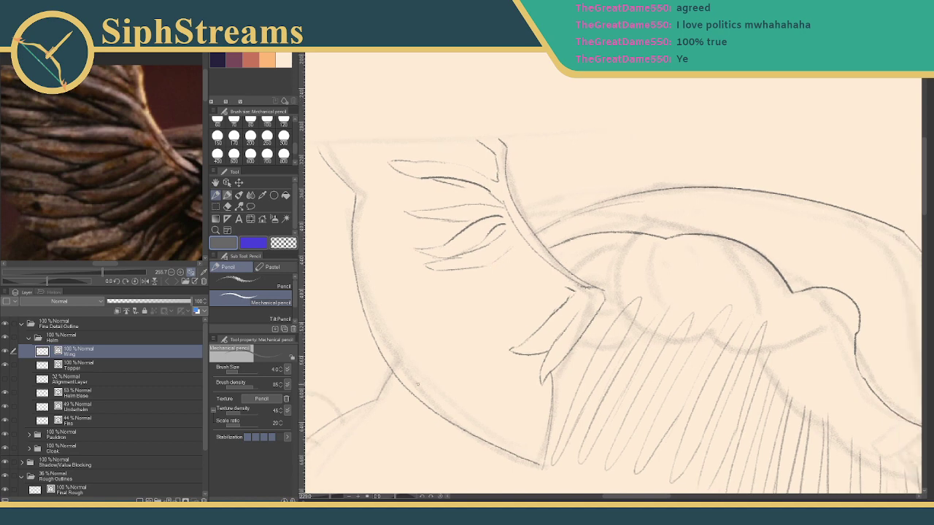
{"action": "left_click_drag", "start_coordinate": [330, 497], "coordinate": [334, 497]}
{"action": "left_click_drag", "start_coordinate": [453, 315], "coordinate": [526, 253]}
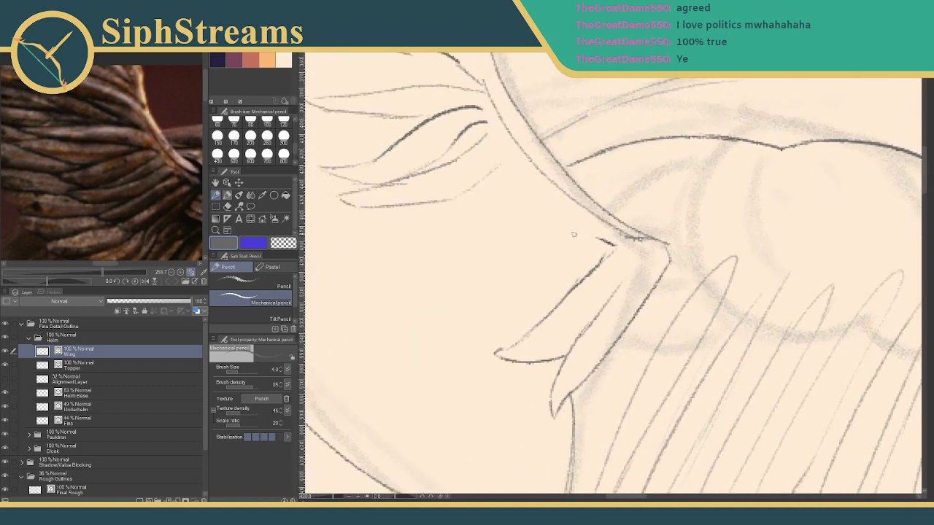
{"action": "mouse_move", "coordinate": [580, 235]}
{"action": "left_mouse_down"}
{"action": "mouse_move", "coordinate": [388, 288]}
{"action": "mouse_move", "coordinate": [422, 304]}
{"action": "mouse_move", "coordinate": [525, 296]}
{"action": "mouse_move", "coordinate": [604, 254]}
{"action": "left_mouse_up"}
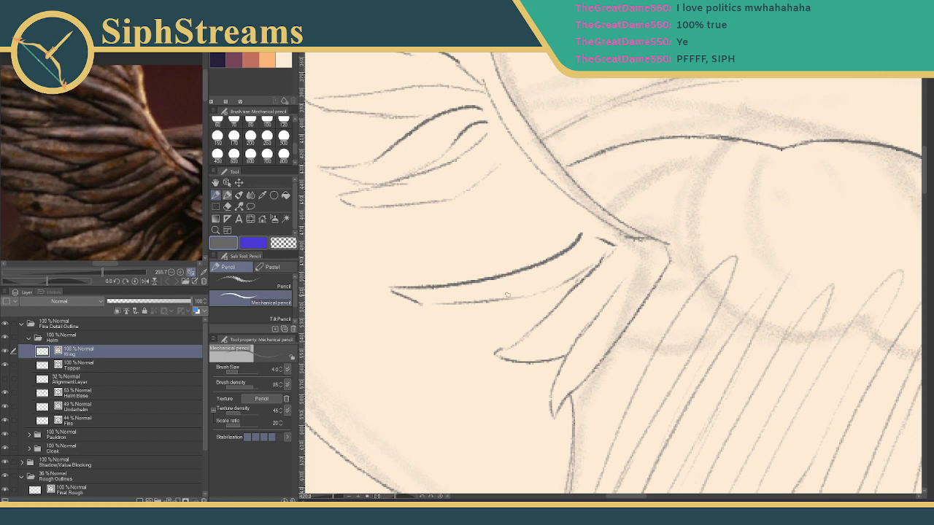
Retrace the wing's edge at its bottom corner and draw a long narrow feather there with a curved tip and inner edge.
{"action": "mouse_move", "coordinate": [548, 260]}
{"action": "left_mouse_down"}
{"action": "mouse_move", "coordinate": [640, 268]}
{"action": "mouse_move", "coordinate": [635, 296]}
{"action": "left_mouse_up"}
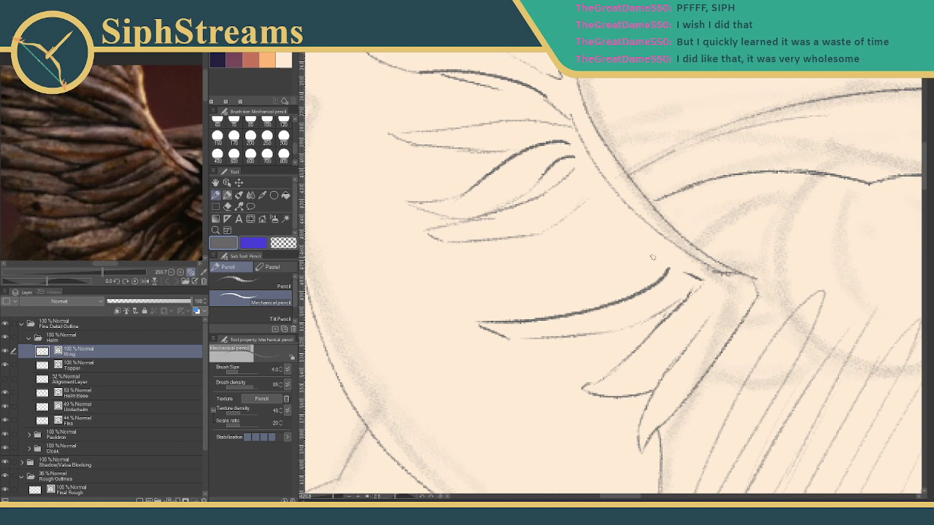
{"action": "left_click_drag", "start_coordinate": [612, 241], "coordinate": [672, 123]}
{"action": "left_click_drag", "start_coordinate": [133, 179], "coordinate": [136, 115]}
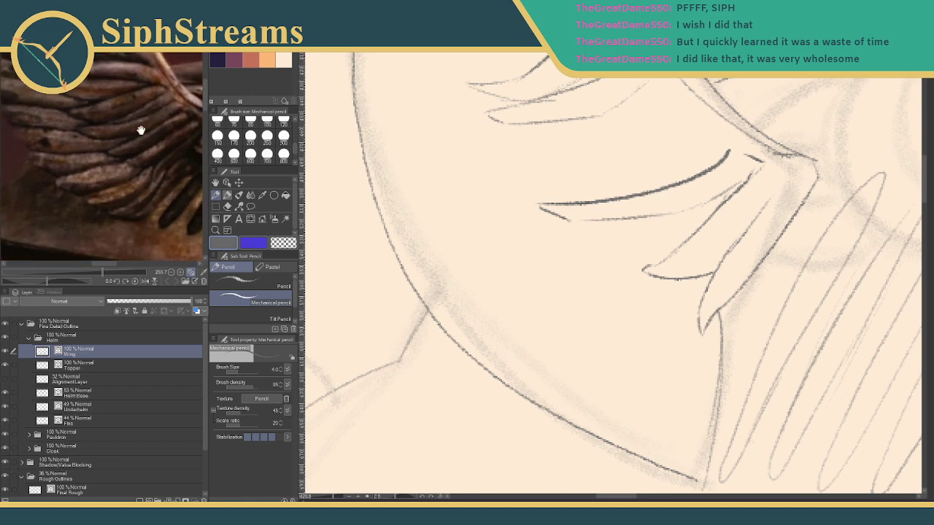
{"action": "left_click_drag", "start_coordinate": [572, 293], "coordinate": [472, 199]}
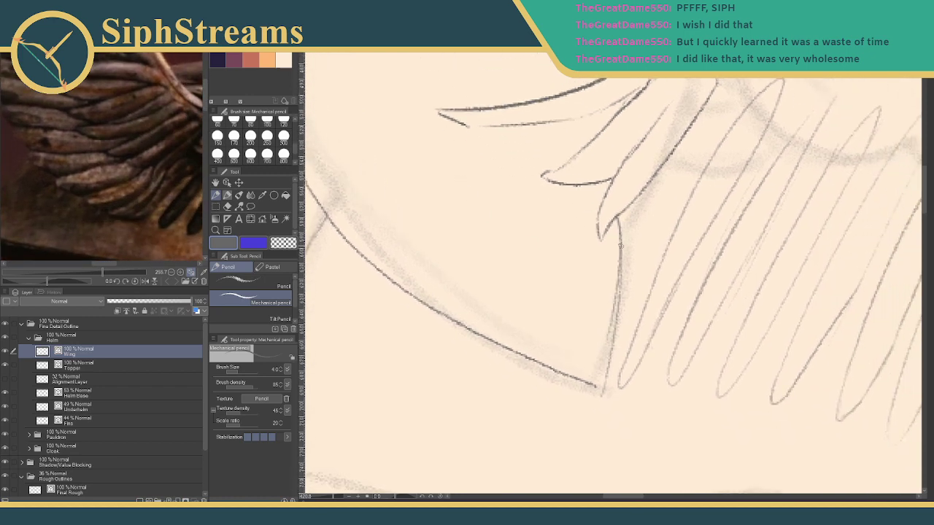
{"action": "left_click_drag", "start_coordinate": [615, 336], "coordinate": [605, 386]}
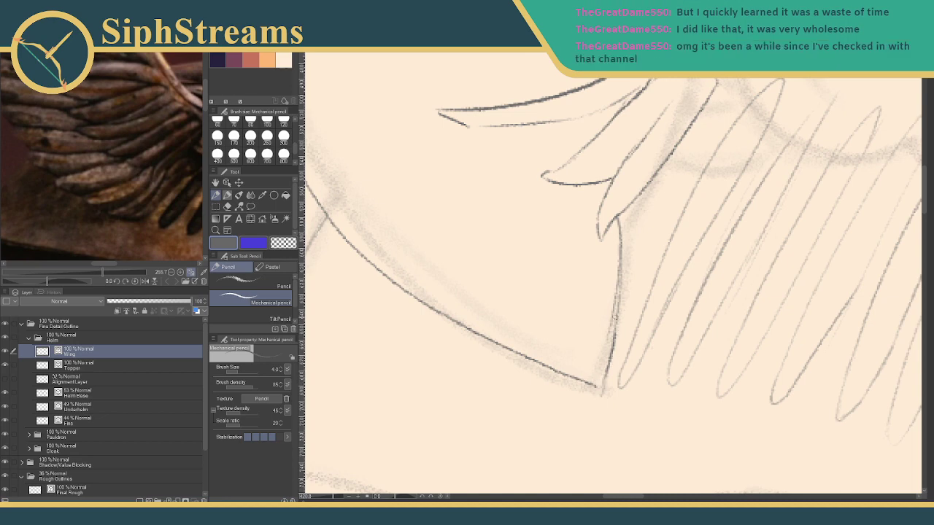
{"action": "left_click_drag", "start_coordinate": [614, 320], "coordinate": [584, 381]}
{"action": "key", "text": "ctrl+z"}
{"action": "mouse_move", "coordinate": [618, 307]}
{"action": "left_mouse_down"}
{"action": "mouse_move", "coordinate": [571, 372]}
{"action": "mouse_move", "coordinate": [577, 354]}
{"action": "left_mouse_up"}
{"action": "left_click_drag", "start_coordinate": [574, 362], "coordinate": [592, 234]}
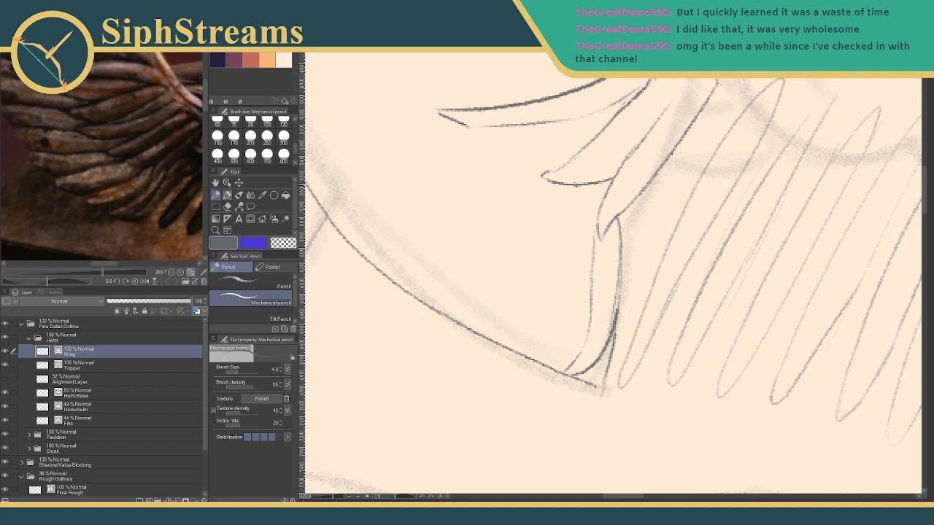
Draw the curved edge of the neighbouring feather down to the wing's outer contour, and undo the last stroke along that contour.
{"action": "mouse_move", "coordinate": [580, 188]}
{"action": "left_mouse_down"}
{"action": "mouse_move", "coordinate": [568, 194]}
{"action": "mouse_move", "coordinate": [544, 277]}
{"action": "mouse_move", "coordinate": [467, 322]}
{"action": "left_mouse_up"}
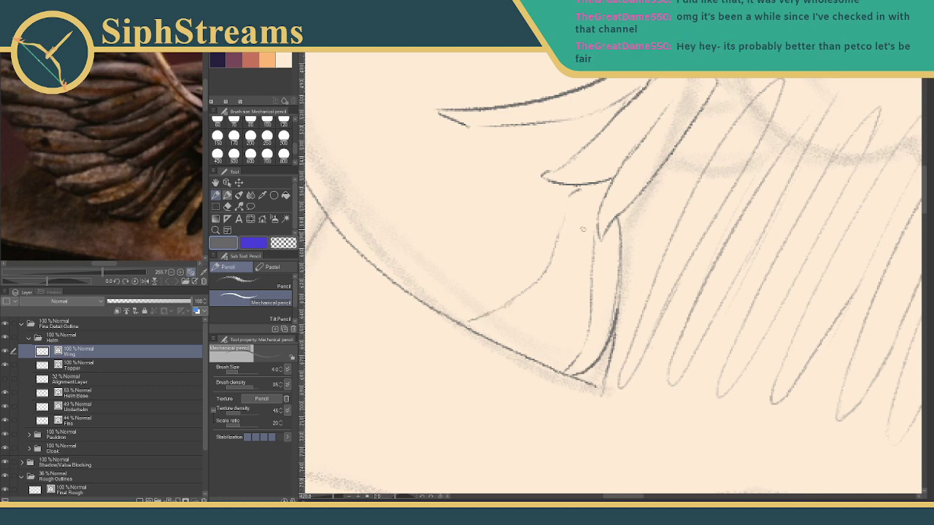
{"action": "left_click_drag", "start_coordinate": [587, 207], "coordinate": [569, 295]}
{"action": "mouse_move", "coordinate": [467, 323]}
{"action": "left_mouse_down"}
{"action": "mouse_move", "coordinate": [497, 350]}
{"action": "mouse_move", "coordinate": [551, 357]}
{"action": "mouse_move", "coordinate": [524, 364]}
{"action": "mouse_move", "coordinate": [563, 366]}
{"action": "left_mouse_up"}
{"action": "key", "text": "ctrl+z"}
Zoom out to the whole helmet sketch and examine the wing's overall feather layout in the reference image.
{"action": "left_click_drag", "start_coordinate": [333, 498], "coordinate": [325, 499]}
{"action": "left_click_drag", "start_coordinate": [155, 242], "coordinate": [167, 257]}
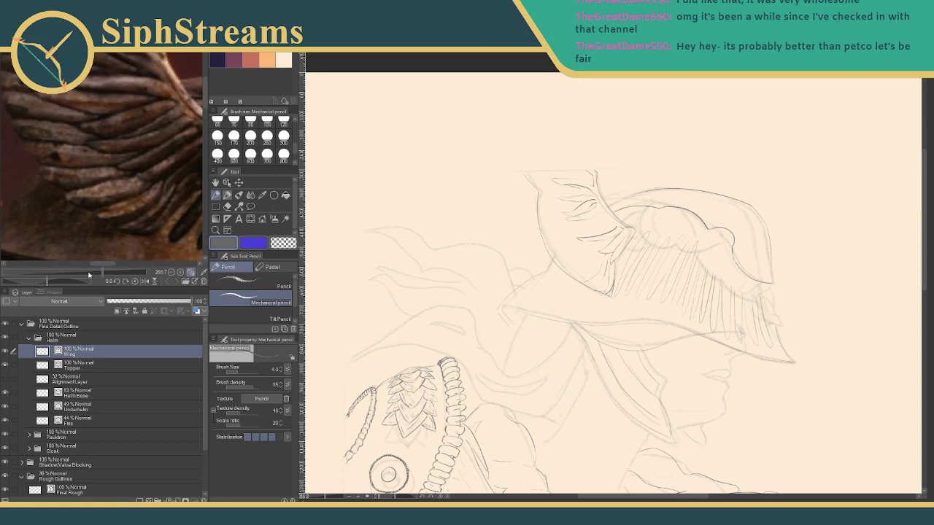
{"action": "left_click_drag", "start_coordinate": [96, 274], "coordinate": [88, 273]}
{"action": "left_click_drag", "start_coordinate": [116, 193], "coordinate": [117, 220]}
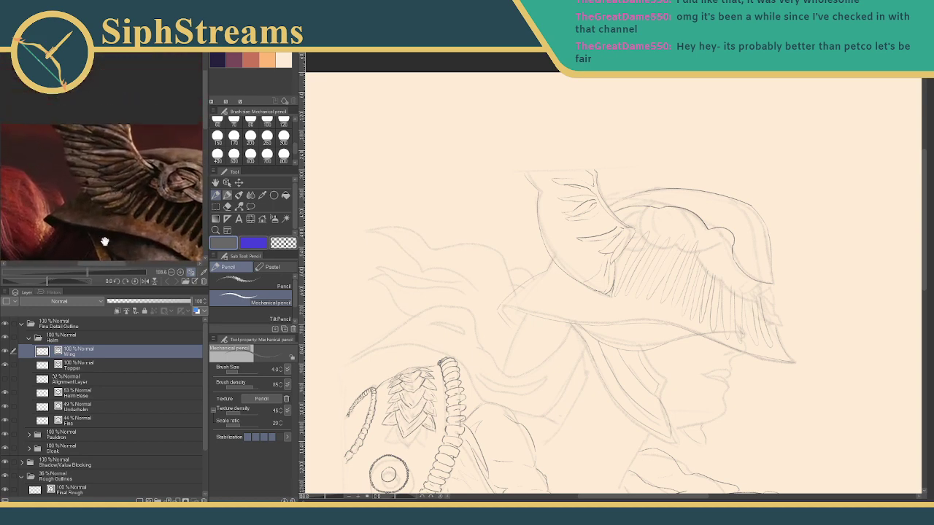
{"action": "left_click_drag", "start_coordinate": [85, 272], "coordinate": [94, 273]}
{"action": "left_click_drag", "start_coordinate": [103, 204], "coordinate": [98, 219]}
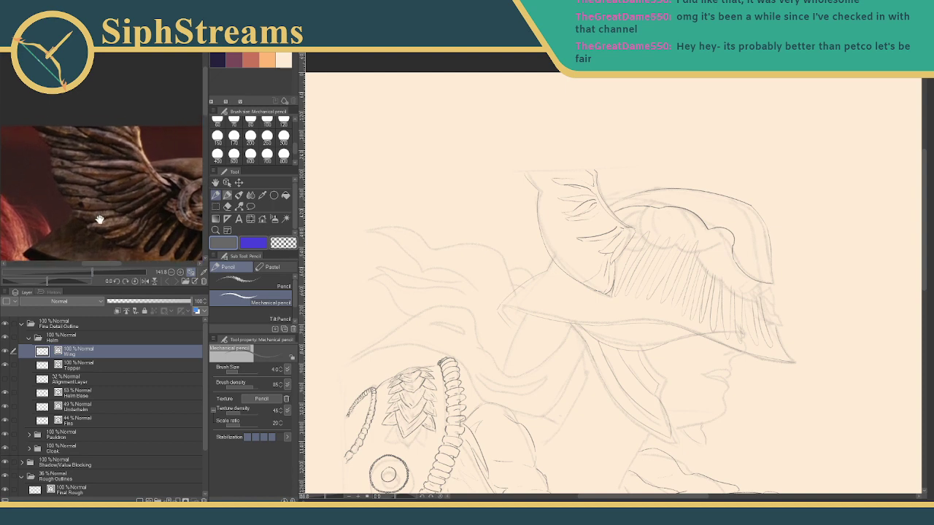
Lasso the wing's middle feathers, scale them up to 126%, and reposition them against the wing's inner edge.
{"action": "left_click_drag", "start_coordinate": [532, 263], "coordinate": [483, 286]}
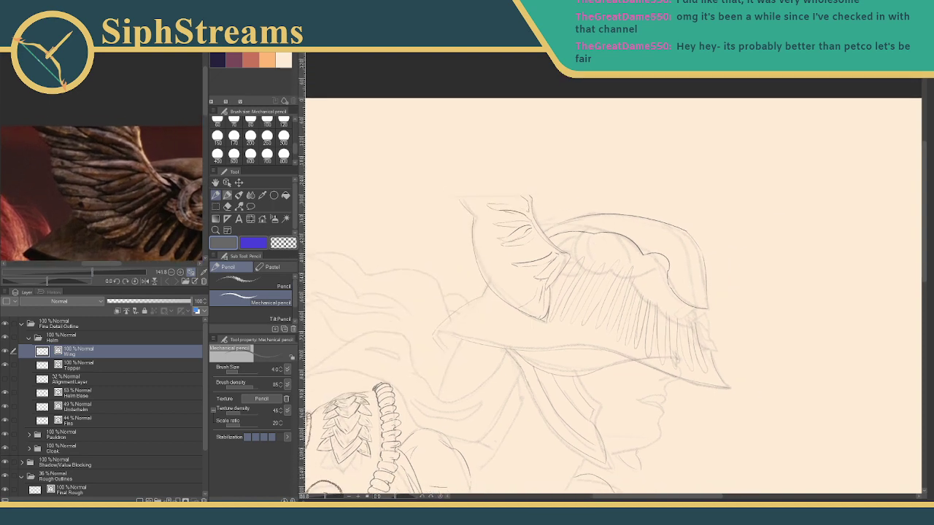
{"action": "left_click_drag", "start_coordinate": [324, 496], "coordinate": [328, 496]}
{"action": "left_click_drag", "start_coordinate": [434, 270], "coordinate": [452, 320]}
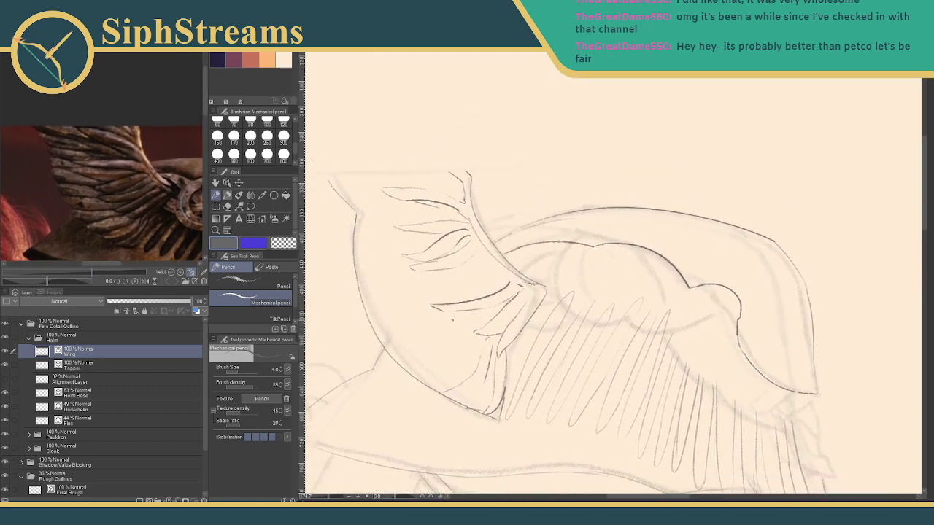
{"action": "left_click_drag", "start_coordinate": [329, 498], "coordinate": [330, 497]}
{"action": "left_click_drag", "start_coordinate": [424, 339], "coordinate": [446, 339]}
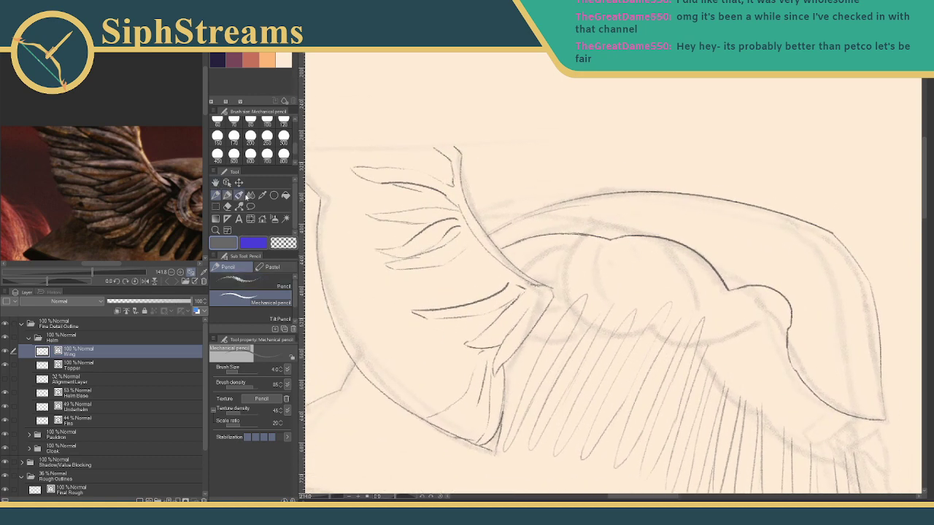
{"action": "left_click", "coordinate": [216, 207]}
{"action": "left_click", "coordinate": [251, 313]}
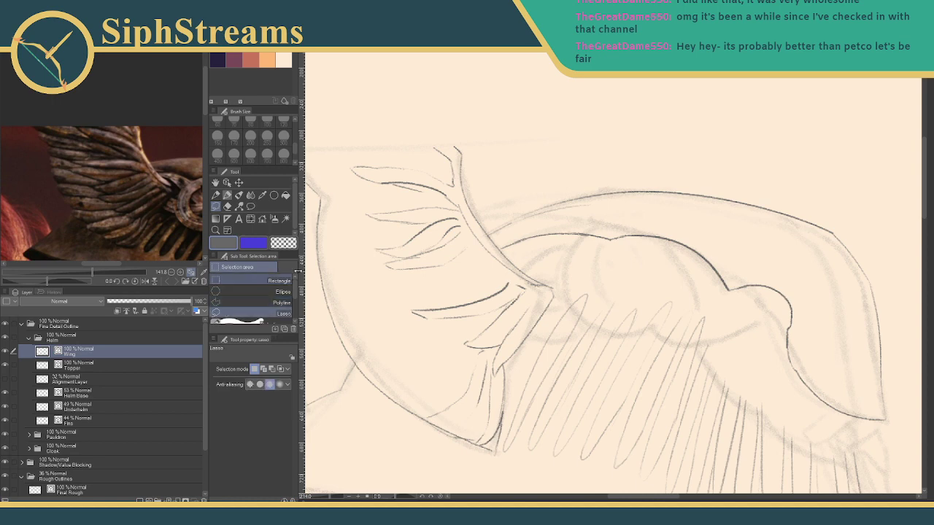
{"action": "mouse_move", "coordinate": [421, 195]}
{"action": "left_mouse_down"}
{"action": "mouse_move", "coordinate": [359, 218]}
{"action": "mouse_move", "coordinate": [357, 258]}
{"action": "mouse_move", "coordinate": [400, 336]}
{"action": "mouse_move", "coordinate": [429, 339]}
{"action": "mouse_move", "coordinate": [530, 287]}
{"action": "mouse_move", "coordinate": [483, 249]}
{"action": "mouse_move", "coordinate": [447, 198]}
{"action": "left_mouse_up"}
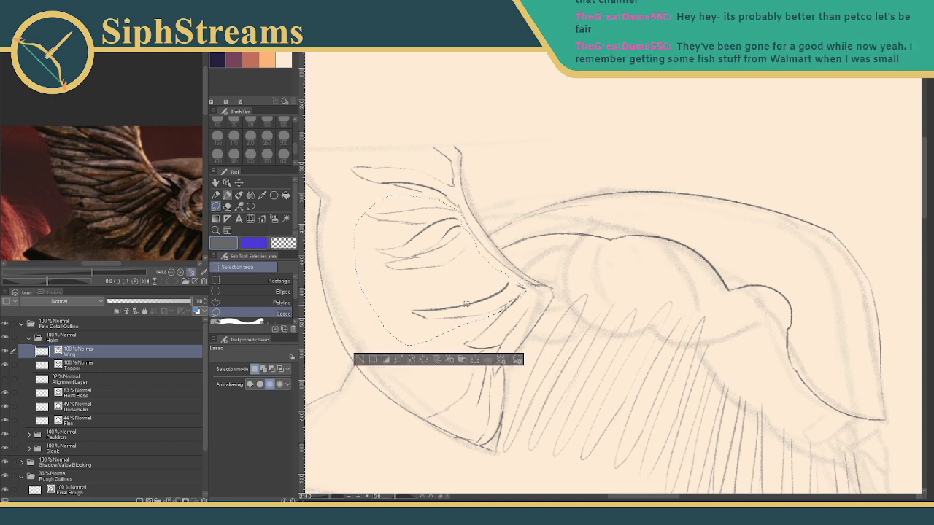
{"action": "left_click", "coordinate": [474, 360]}
{"action": "left_click_drag", "start_coordinate": [525, 346], "coordinate": [571, 382]}
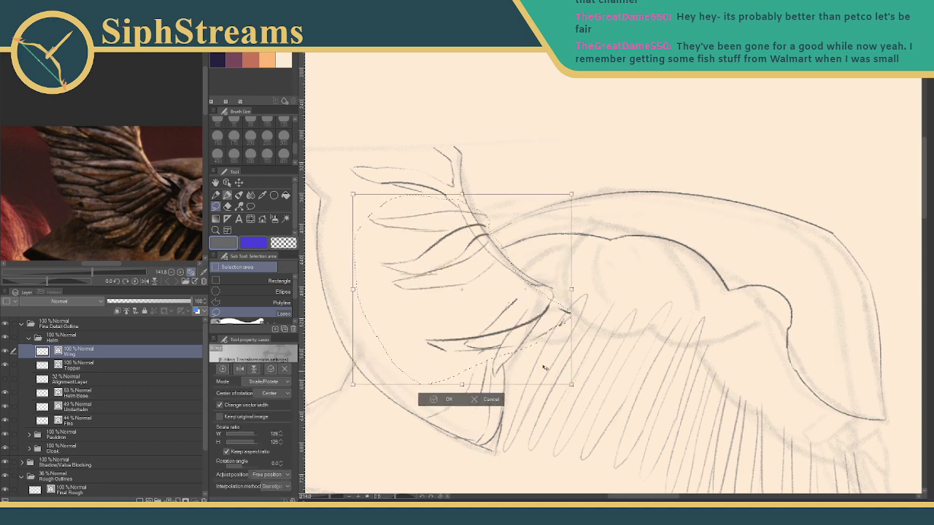
{"action": "mouse_move", "coordinate": [479, 288]}
{"action": "left_mouse_down"}
{"action": "mouse_move", "coordinate": [450, 292]}
{"action": "mouse_move", "coordinate": [453, 284]}
{"action": "left_mouse_up"}
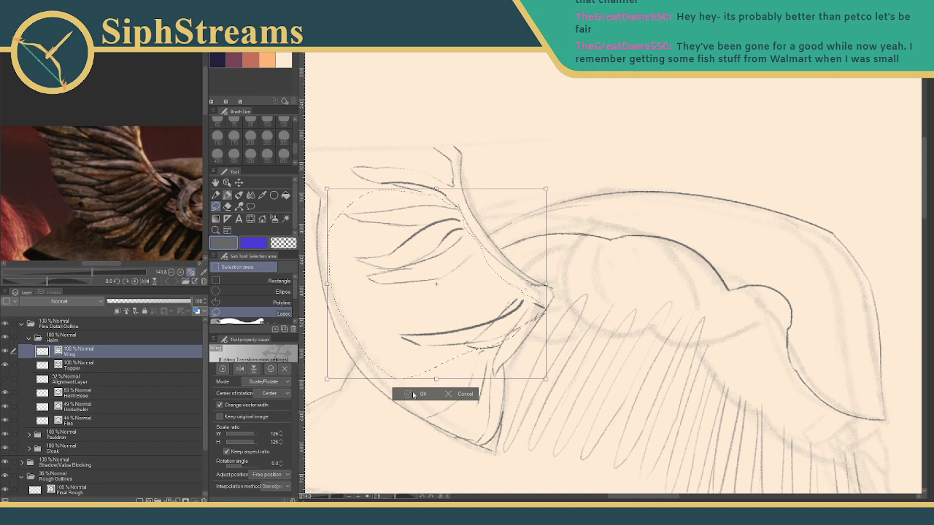
Rotate the enlarged feathers by -4 degrees, nudge them into place, apply the transformation and deselect.
{"action": "left_click_drag", "start_coordinate": [539, 370], "coordinate": [536, 377]}
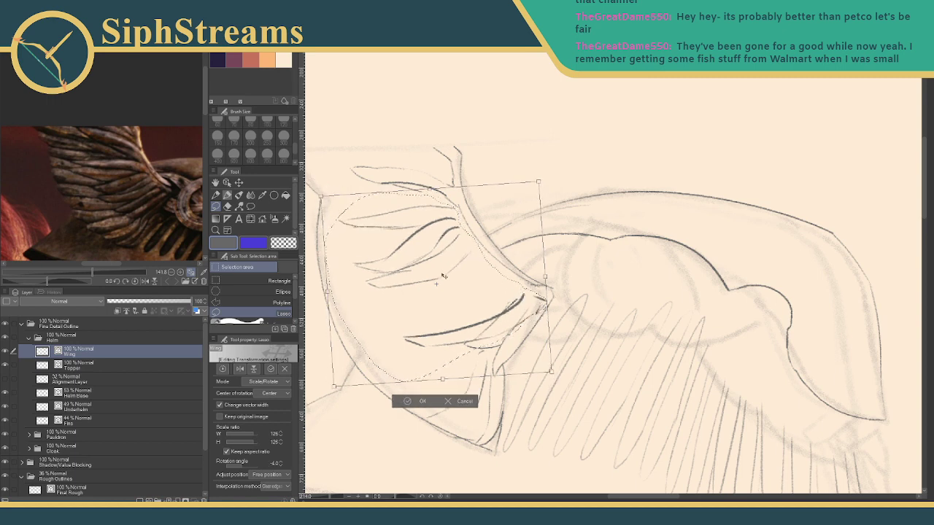
{"action": "left_click_drag", "start_coordinate": [442, 275], "coordinate": [447, 273]}
{"action": "left_click", "coordinate": [417, 398]}
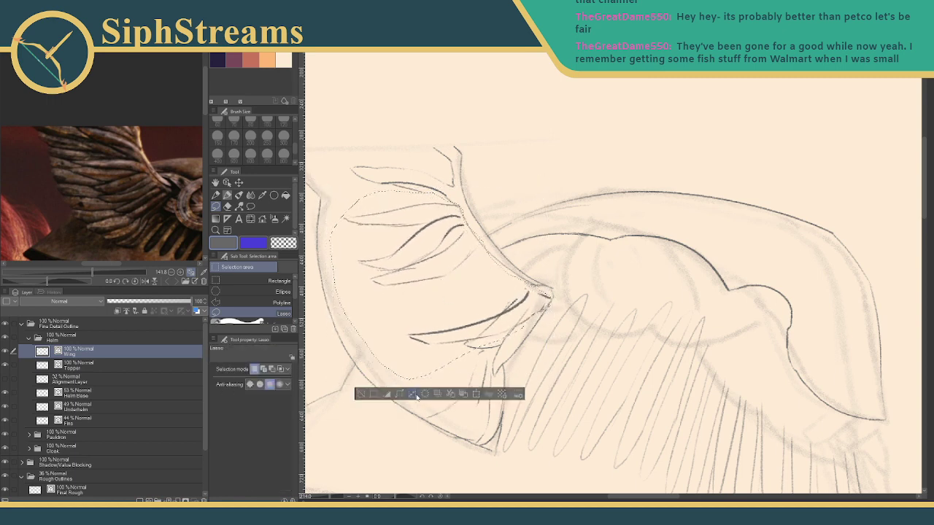
{"action": "left_click", "coordinate": [365, 394]}
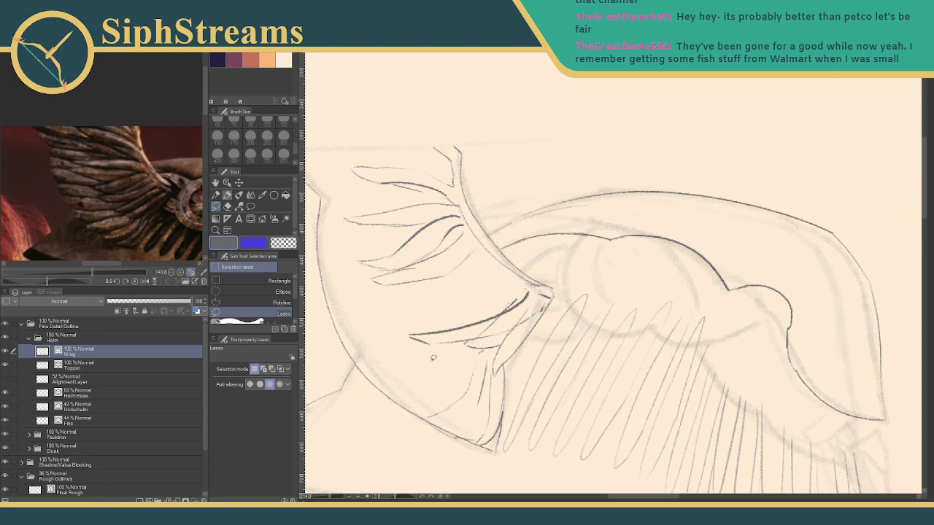
Erase the lower long feather and the faint feather lines near the wing's bottom contour with the Vector eraser.
{"action": "left_click_drag", "start_coordinate": [329, 497], "coordinate": [334, 498]}
{"action": "left_click_drag", "start_coordinate": [412, 379], "coordinate": [452, 335]}
{"action": "key", "text": "e"}
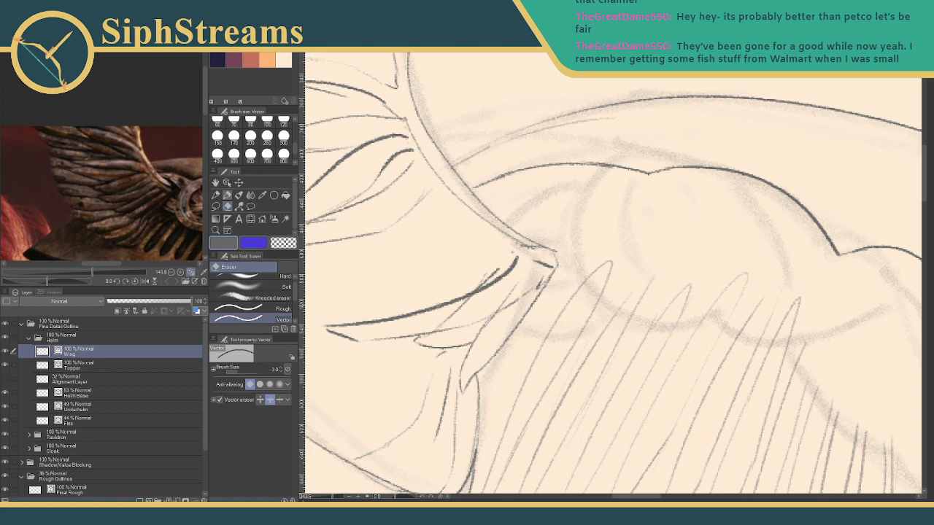
{"action": "left_click", "coordinate": [421, 310]}
{"action": "left_click", "coordinate": [500, 276]}
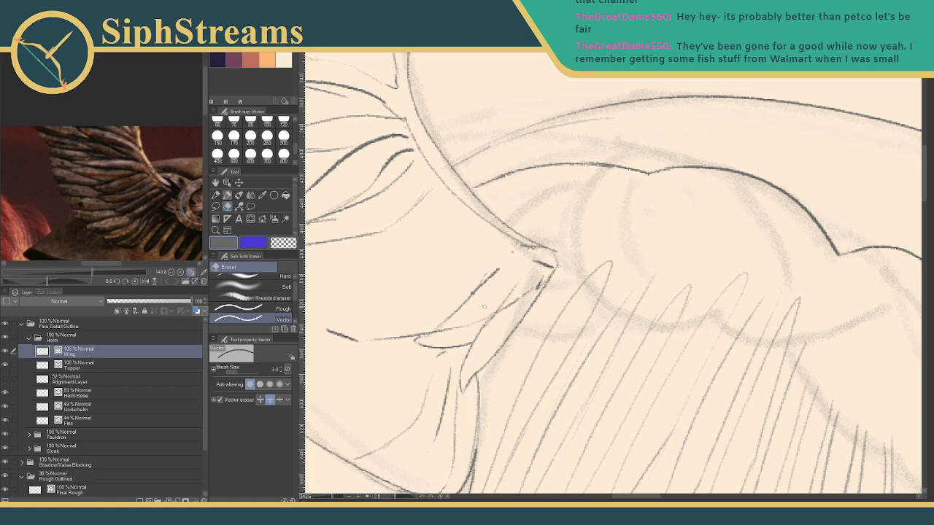
{"action": "left_click", "coordinate": [479, 321]}
{"action": "left_click", "coordinate": [512, 304]}
{"action": "left_click", "coordinate": [539, 284]}
{"action": "mouse_move", "coordinate": [381, 336]}
{"action": "left_mouse_down"}
{"action": "mouse_move", "coordinate": [419, 325]}
{"action": "mouse_move", "coordinate": [341, 349]}
{"action": "left_mouse_up"}
{"action": "mouse_move", "coordinate": [399, 430]}
{"action": "left_mouse_down"}
{"action": "mouse_move", "coordinate": [408, 435]}
{"action": "mouse_move", "coordinate": [443, 409]}
{"action": "mouse_move", "coordinate": [423, 391]}
{"action": "left_mouse_up"}
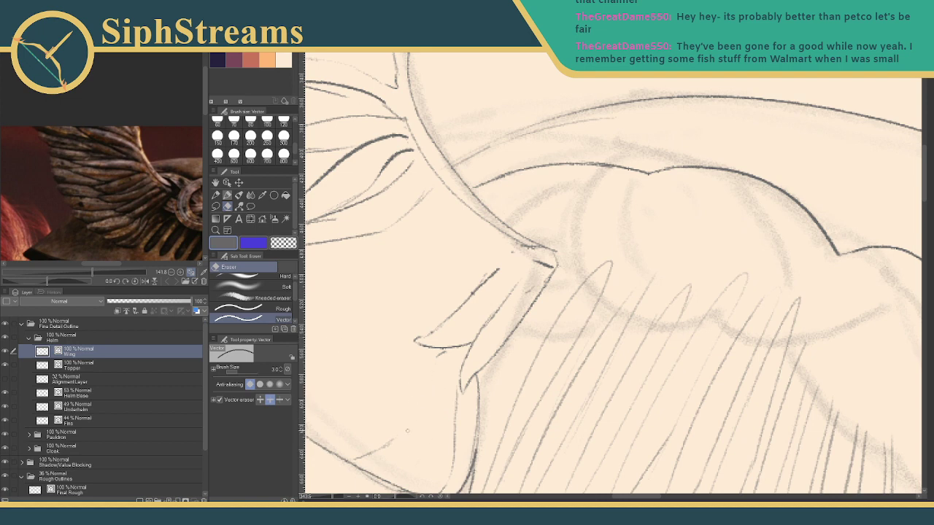
{"action": "left_click_drag", "start_coordinate": [377, 452], "coordinate": [394, 440]}
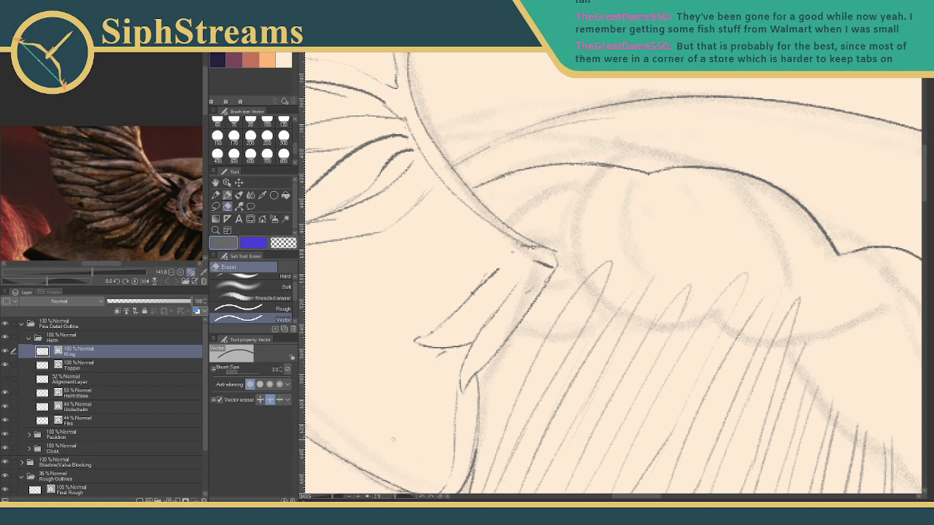
Erase the short curved feather beside the pointed one below the wing's inner corner with the Vector eraser.
{"action": "mouse_move", "coordinate": [435, 380]}
{"action": "left_mouse_down"}
{"action": "mouse_move", "coordinate": [444, 350]}
{"action": "mouse_move", "coordinate": [431, 311]}
{"action": "left_mouse_up"}
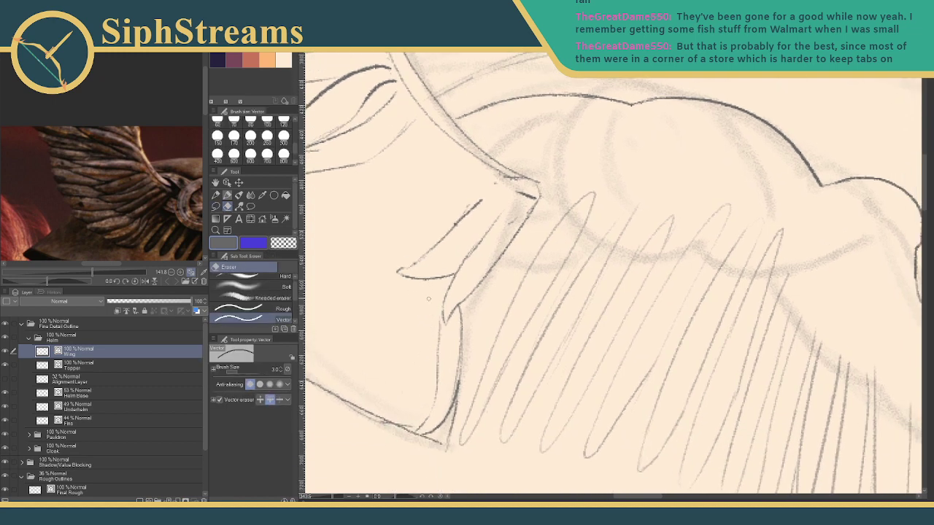
{"action": "key", "text": "m"}
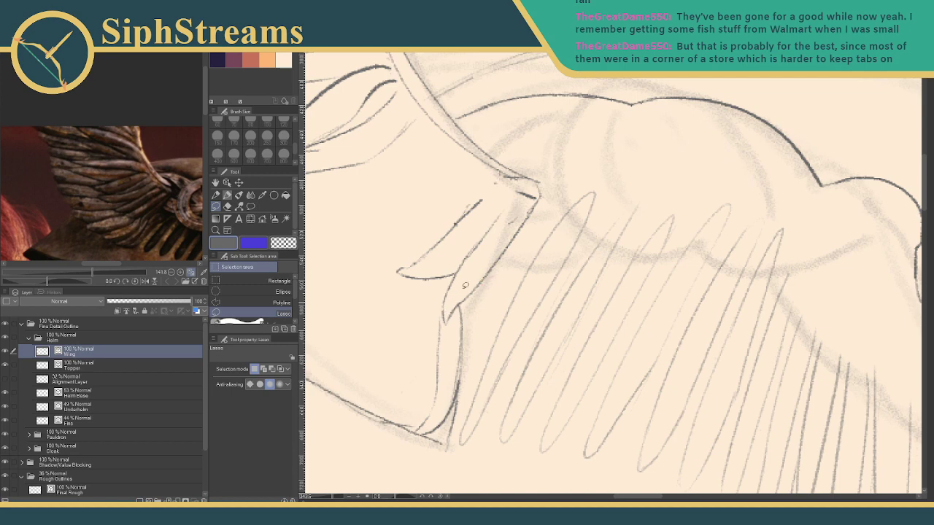
{"action": "mouse_move", "coordinate": [410, 316]}
{"action": "left_mouse_down"}
{"action": "mouse_move", "coordinate": [483, 341]}
{"action": "mouse_move", "coordinate": [478, 352]}
{"action": "left_mouse_up"}
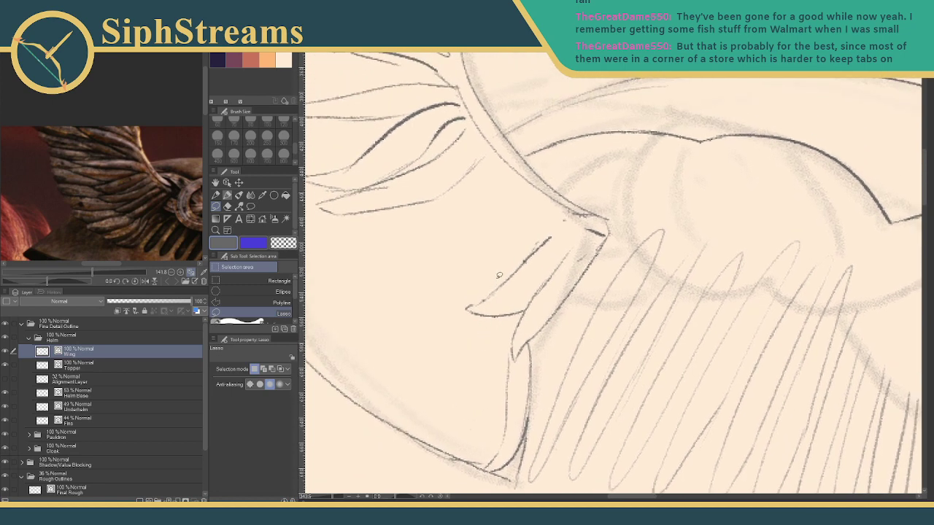
{"action": "key", "text": "e"}
{"action": "left_click", "coordinate": [502, 287]}
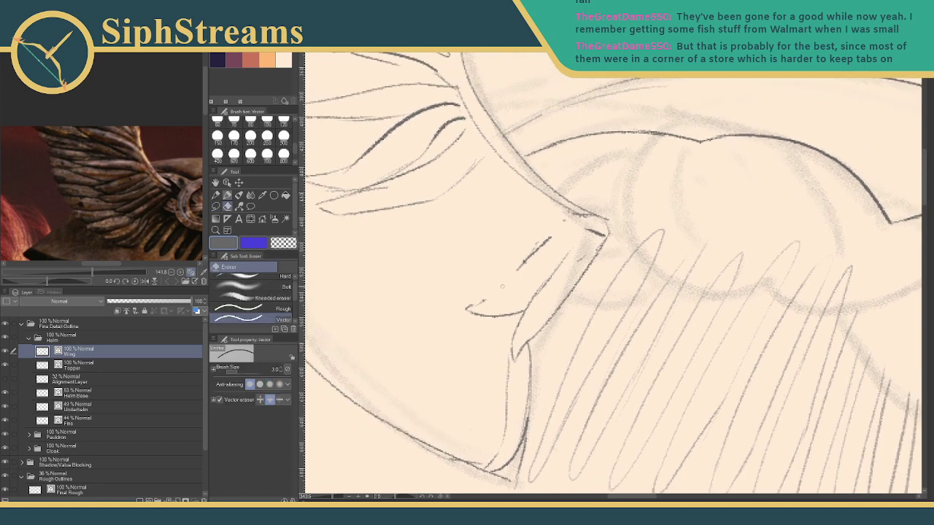
{"action": "left_click_drag", "start_coordinate": [462, 319], "coordinate": [481, 298]}
{"action": "left_click", "coordinate": [541, 246]}
{"action": "left_click", "coordinate": [514, 314]}
{"action": "left_click", "coordinate": [520, 267]}
{"action": "left_click", "coordinate": [526, 260]}
{"action": "key", "text": "m"}
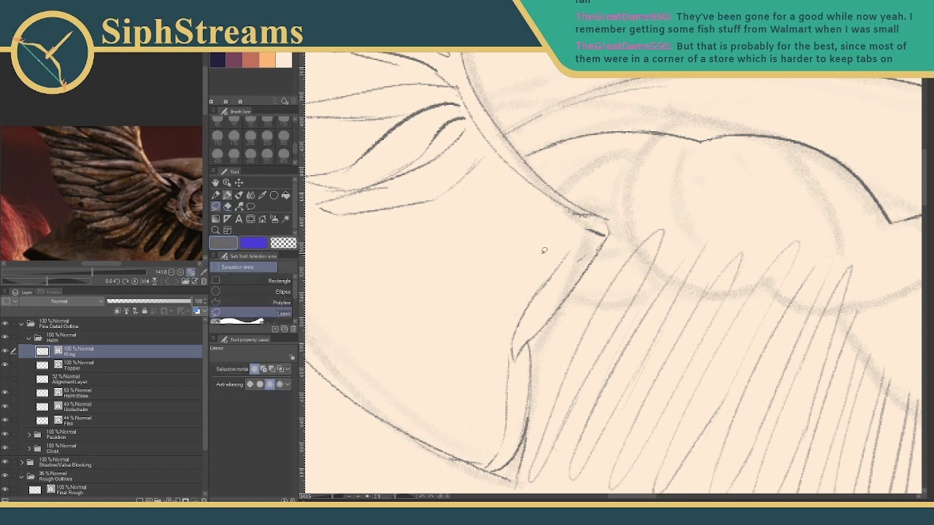
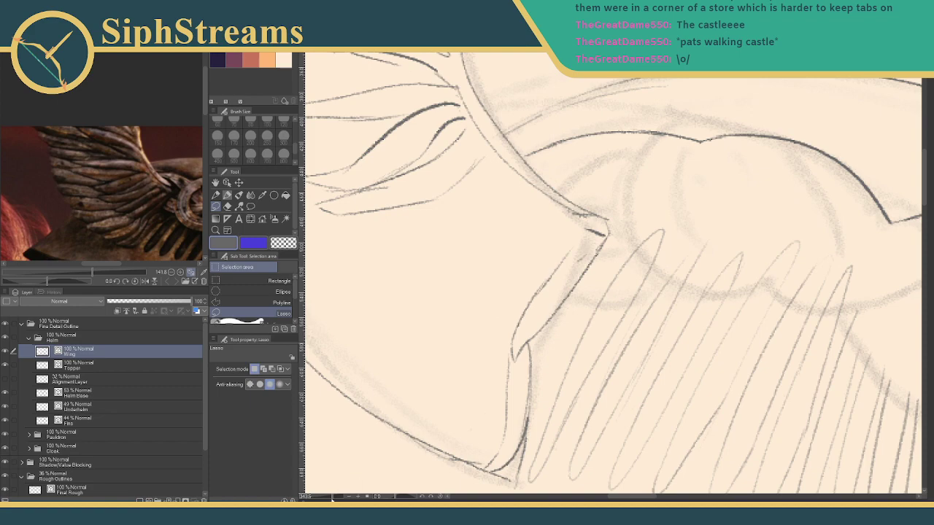
Add a new layer between the Wing and Topper layers and name it Knotwork.
{"action": "left_click_drag", "start_coordinate": [333, 497], "coordinate": [320, 499]}
{"action": "left_click_drag", "start_coordinate": [525, 364], "coordinate": [504, 363]}
{"action": "left_click_drag", "start_coordinate": [320, 498], "coordinate": [328, 500]}
{"action": "left_click_drag", "start_coordinate": [486, 391], "coordinate": [506, 362]}
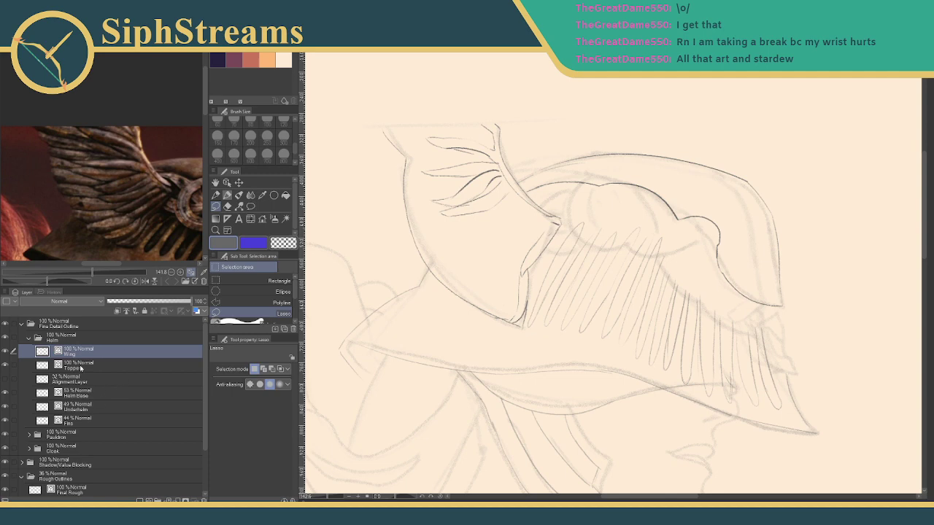
{"action": "key", "text": "ctrl+shift+n"}
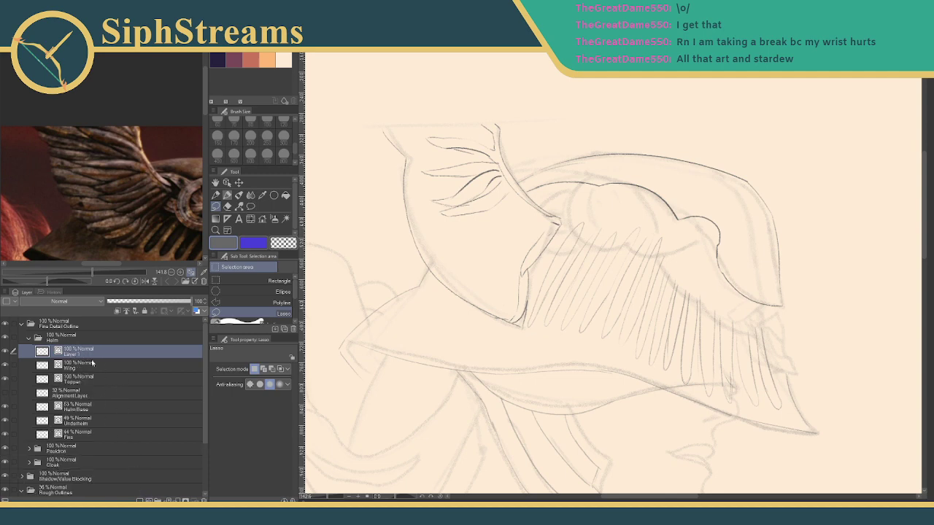
{"action": "left_click_drag", "start_coordinate": [76, 353], "coordinate": [88, 375]}
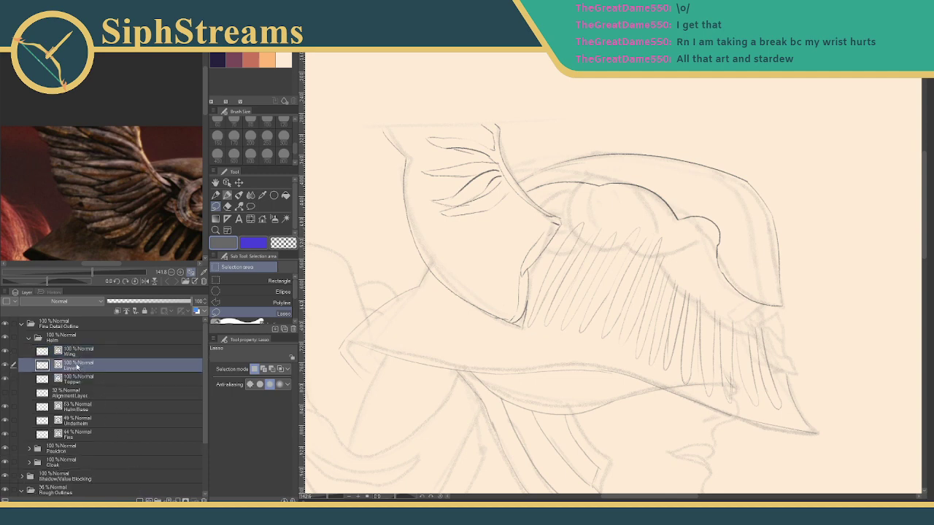
{"action": "double_click", "coordinate": [76, 366]}
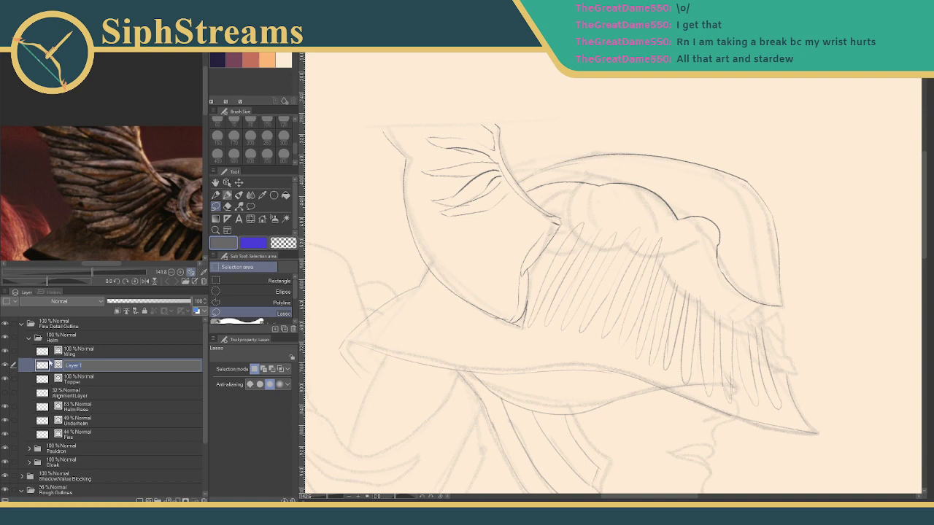
{"action": "type", "text": "Fin"}
{"action": "type", "text": "work"}
{"action": "key", "text": "Return"}
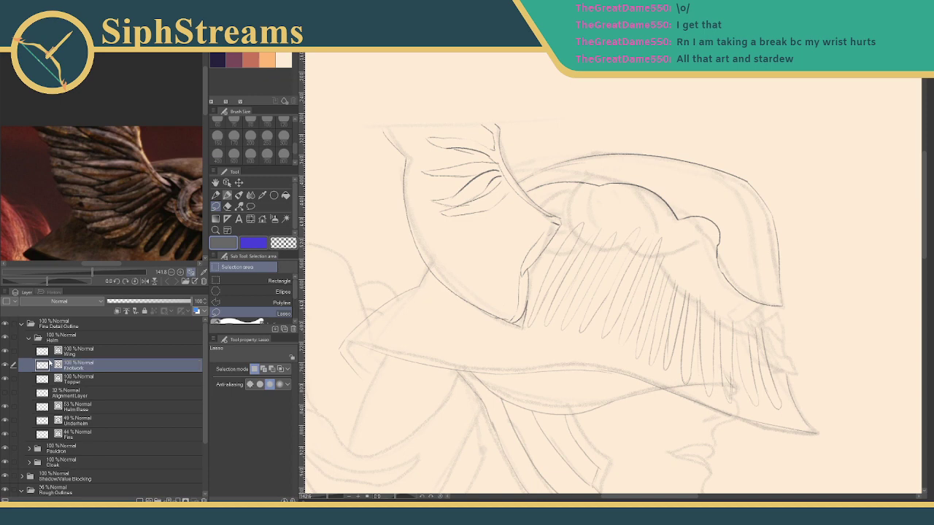
Using the reference's braided knotwork, draw a short slanted edge at the knotwork's lower tip with the Mechanical pencil.
{"action": "left_click_drag", "start_coordinate": [560, 257], "coordinate": [495, 272]}
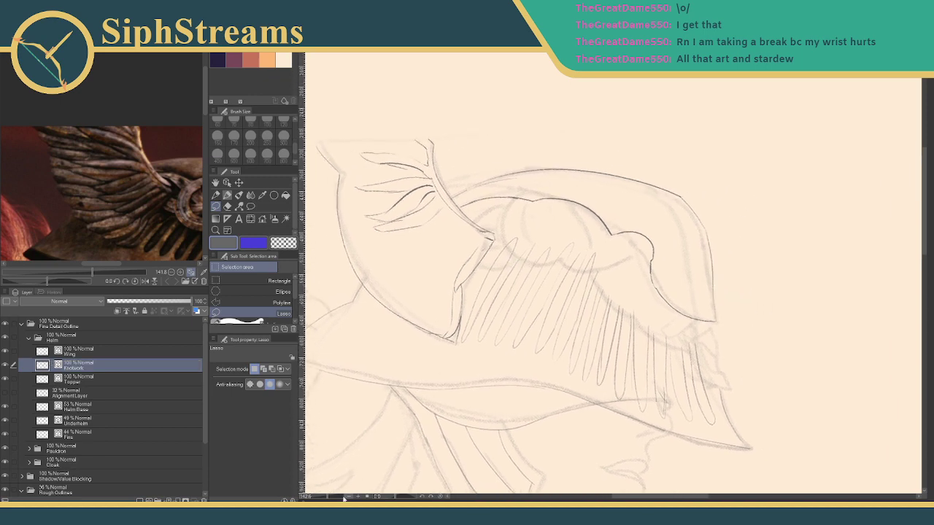
{"action": "left_click_drag", "start_coordinate": [327, 497], "coordinate": [331, 498]}
{"action": "left_click_drag", "start_coordinate": [175, 190], "coordinate": [97, 171]}
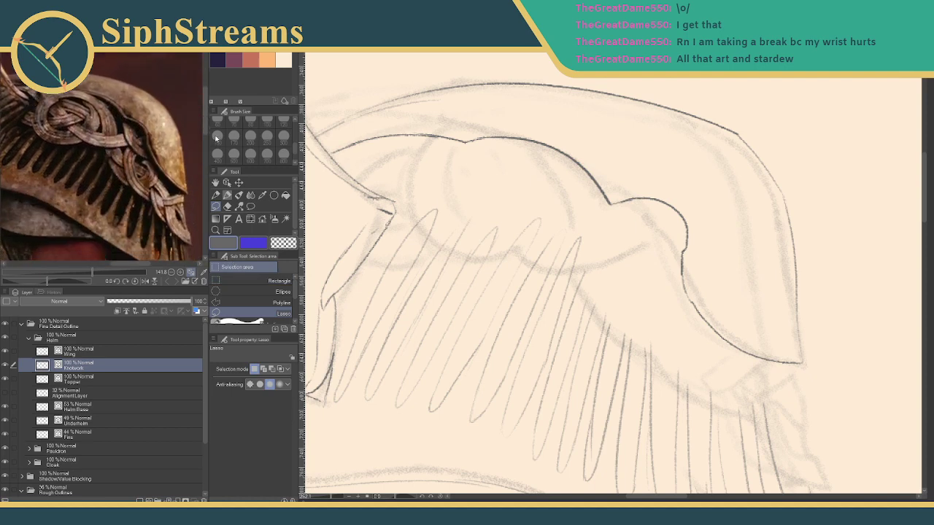
{"action": "left_click", "coordinate": [226, 195]}
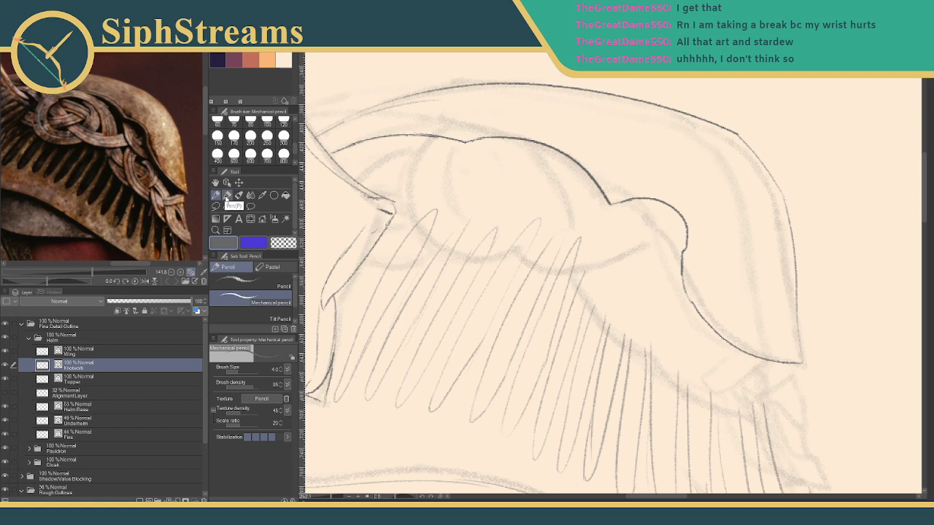
{"action": "mouse_move", "coordinate": [637, 292]}
{"action": "left_mouse_down"}
{"action": "mouse_move", "coordinate": [607, 254]}
{"action": "mouse_move", "coordinate": [521, 196]}
{"action": "left_mouse_up"}
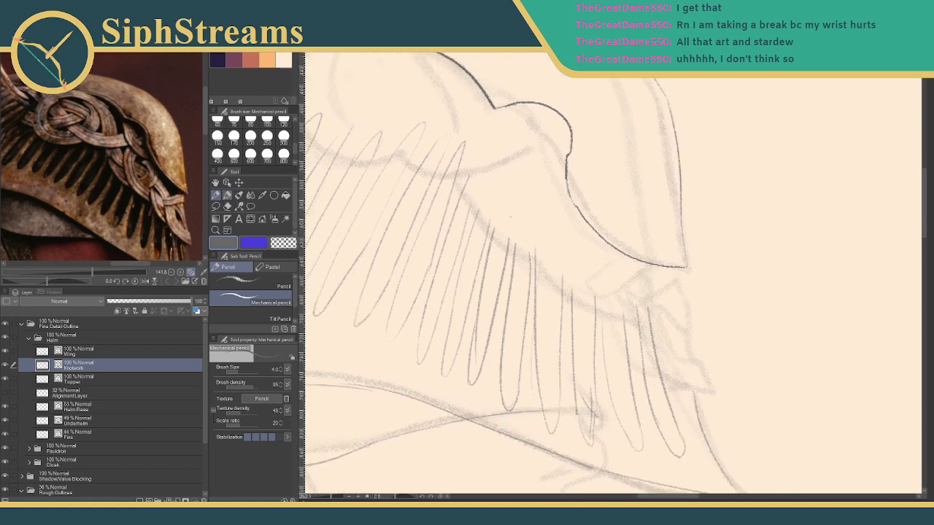
{"action": "left_click", "coordinate": [336, 498]}
{"action": "left_click_drag", "start_coordinate": [453, 336], "coordinate": [398, 279]}
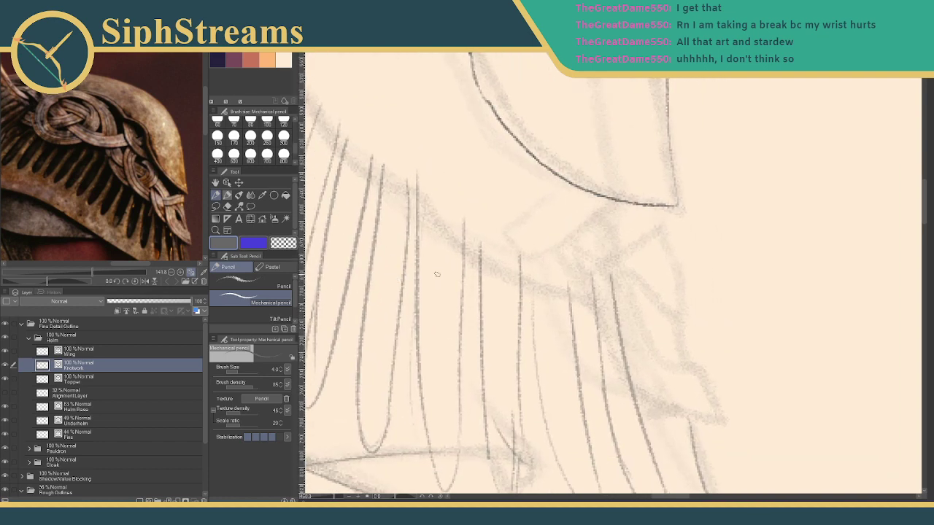
{"action": "left_click_drag", "start_coordinate": [555, 307], "coordinate": [529, 268]}
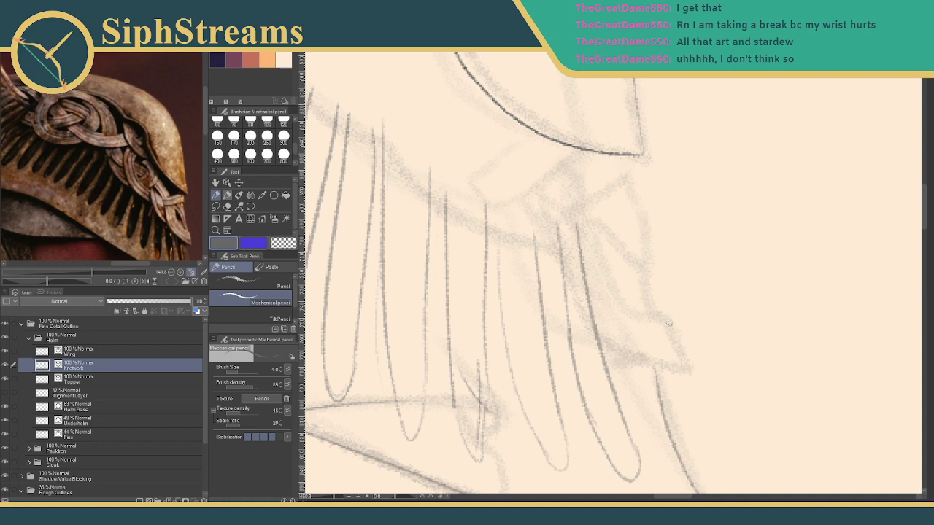
{"action": "left_click_drag", "start_coordinate": [664, 338], "coordinate": [668, 357]}
{"action": "left_click_drag", "start_coordinate": [662, 322], "coordinate": [678, 369]}
{"action": "key", "text": "ctrl+z"}
{"action": "left_click_drag", "start_coordinate": [663, 319], "coordinate": [673, 362]}
Draw the knotwork's outer edge from the topper's pointed corner down toward the lower tip.
{"action": "left_click_drag", "start_coordinate": [636, 165], "coordinate": [639, 183]}
{"action": "left_click_drag", "start_coordinate": [625, 188], "coordinate": [657, 315]}
{"action": "left_click_drag", "start_coordinate": [633, 178], "coordinate": [636, 202]}
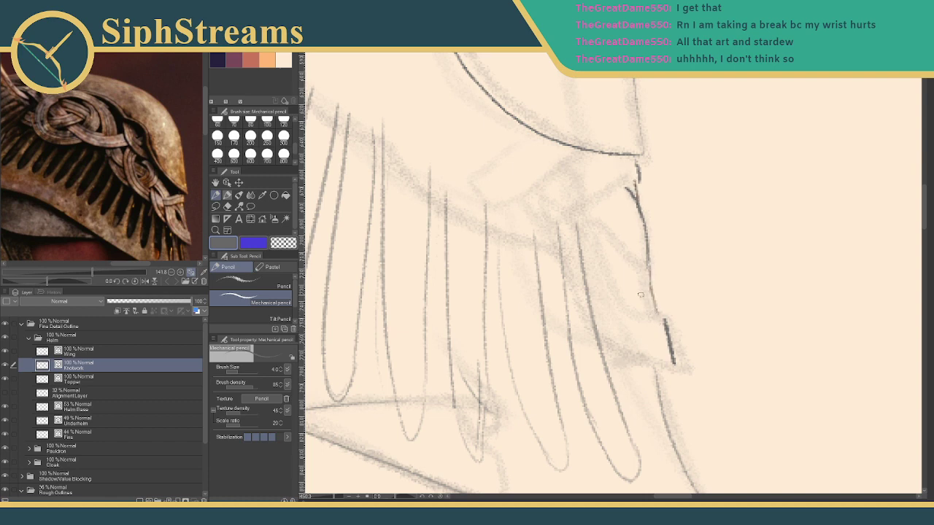
Draw the knotwork strand's curved inner contour from the band above the fins down to the lower tip.
{"action": "mouse_move", "coordinate": [566, 232]}
{"action": "left_mouse_down"}
{"action": "mouse_move", "coordinate": [568, 174]}
{"action": "mouse_move", "coordinate": [584, 269]}
{"action": "mouse_move", "coordinate": [592, 241]}
{"action": "mouse_move", "coordinate": [598, 257]}
{"action": "left_mouse_up"}
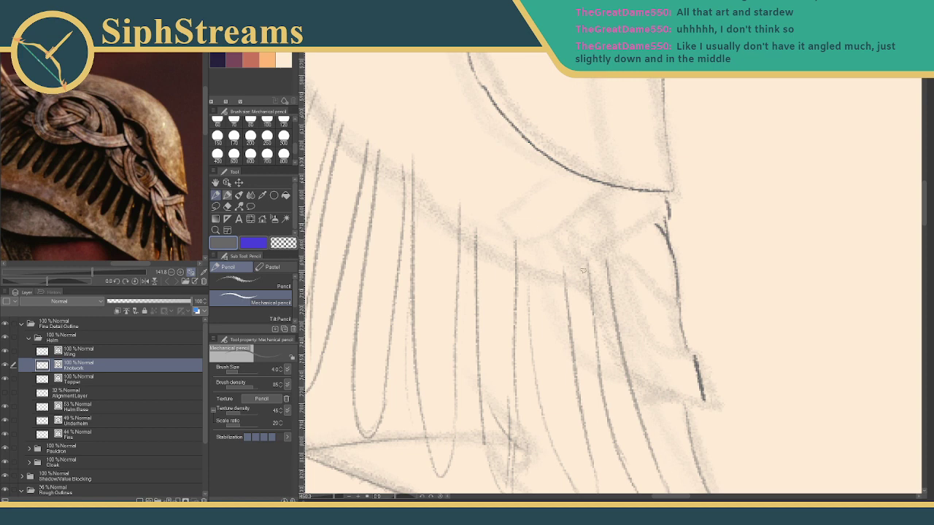
{"action": "left_click_drag", "start_coordinate": [523, 255], "coordinate": [483, 271]}
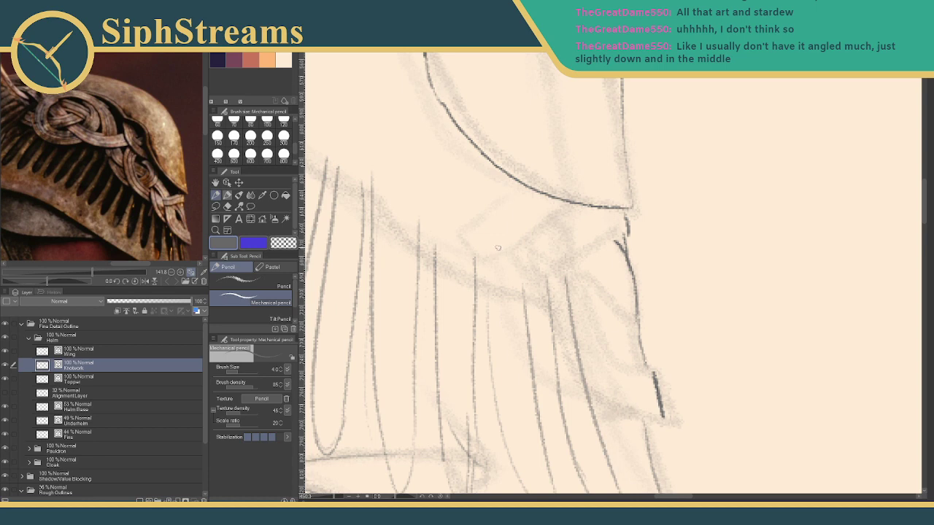
{"action": "mouse_move", "coordinate": [501, 248]}
{"action": "left_mouse_down"}
{"action": "mouse_move", "coordinate": [533, 346]}
{"action": "mouse_move", "coordinate": [661, 407]}
{"action": "left_mouse_up"}
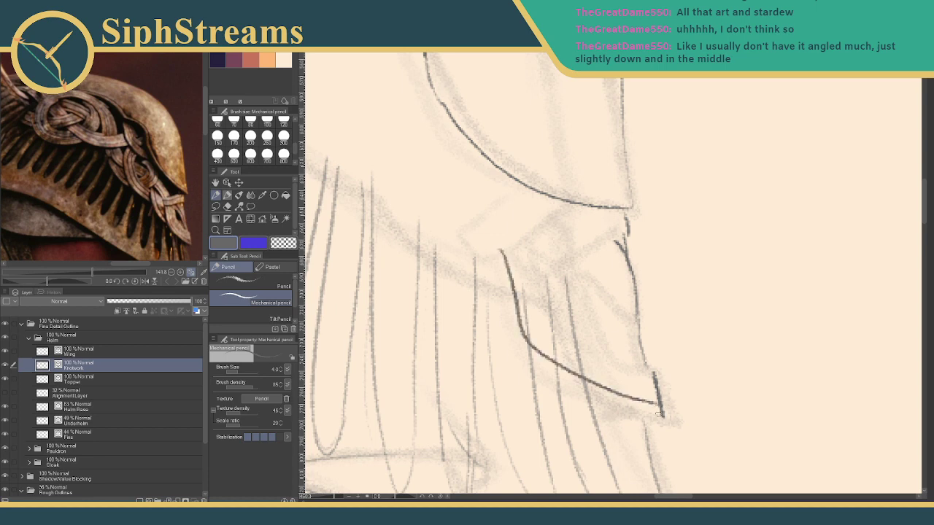
Redraw the strand's curved inner contour down to the tip's lowest corner and add a short slanted edge at its upper end.
{"action": "key", "text": "ctrl+z"}
{"action": "mouse_move", "coordinate": [488, 244]}
{"action": "left_mouse_down"}
{"action": "mouse_move", "coordinate": [528, 311]}
{"action": "mouse_move", "coordinate": [664, 418]}
{"action": "left_mouse_up"}
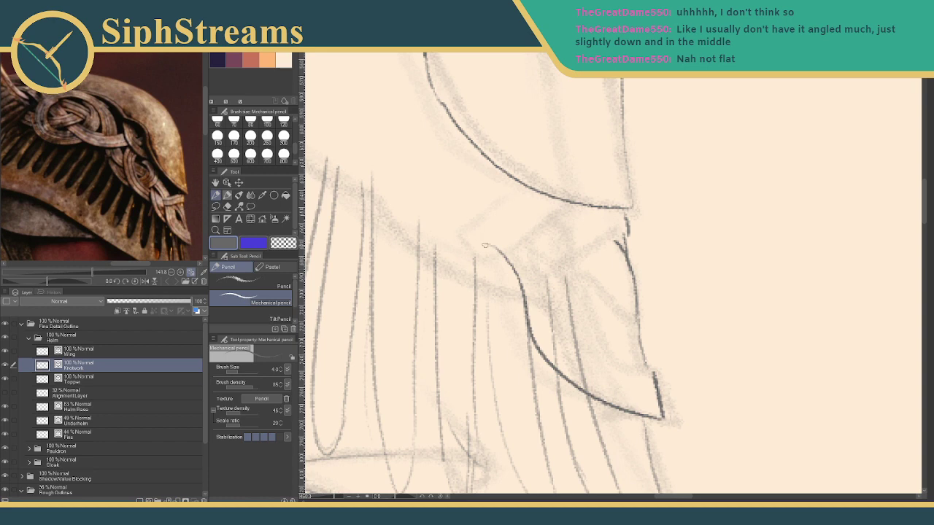
{"action": "left_click_drag", "start_coordinate": [490, 241], "coordinate": [506, 265]}
Draw the crossing band's lower and upper edges from the slanted edge to the topper's pointed corner, trimming the overlap with the topper.
{"action": "left_click_drag", "start_coordinate": [515, 261], "coordinate": [625, 230]}
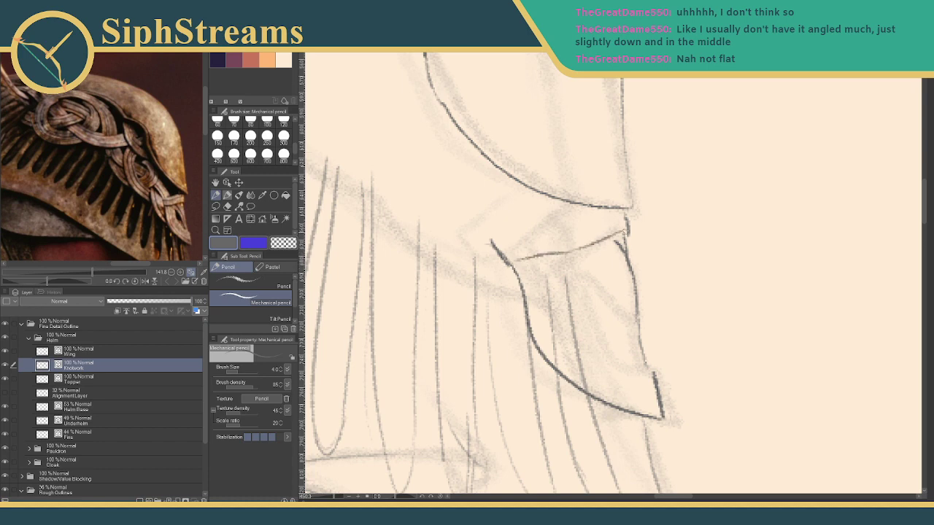
{"action": "key", "text": "ctrl+z"}
{"action": "key", "text": "ctrl+z"}
{"action": "left_click_drag", "start_coordinate": [627, 233], "coordinate": [511, 266]}
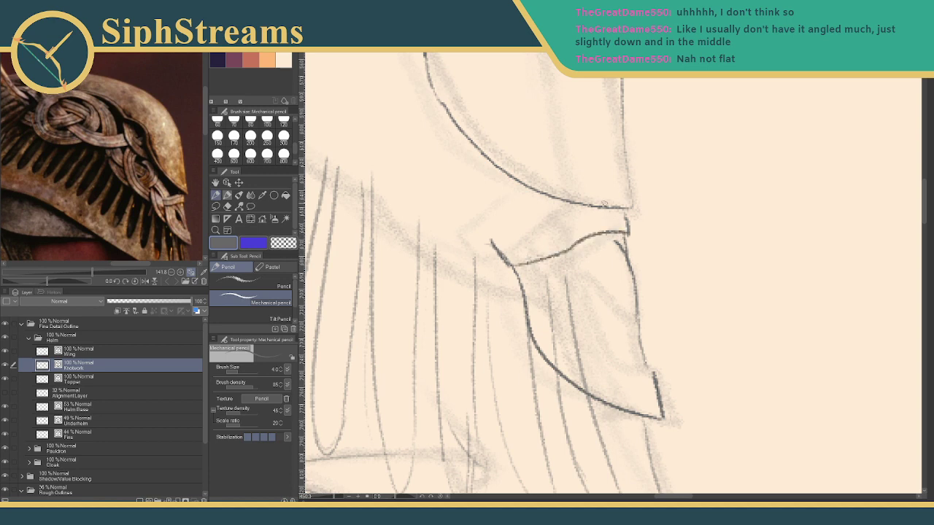
{"action": "mouse_move", "coordinate": [575, 211]}
{"action": "left_mouse_down"}
{"action": "mouse_move", "coordinate": [531, 238]}
{"action": "mouse_move", "coordinate": [553, 221]}
{"action": "mouse_move", "coordinate": [493, 241]}
{"action": "mouse_move", "coordinate": [575, 210]}
{"action": "left_mouse_up"}
{"action": "key", "text": "ctrl+z"}
{"action": "key", "text": "ctrl+z"}
{"action": "key", "text": "ctrl+z"}
{"action": "key", "text": "e"}
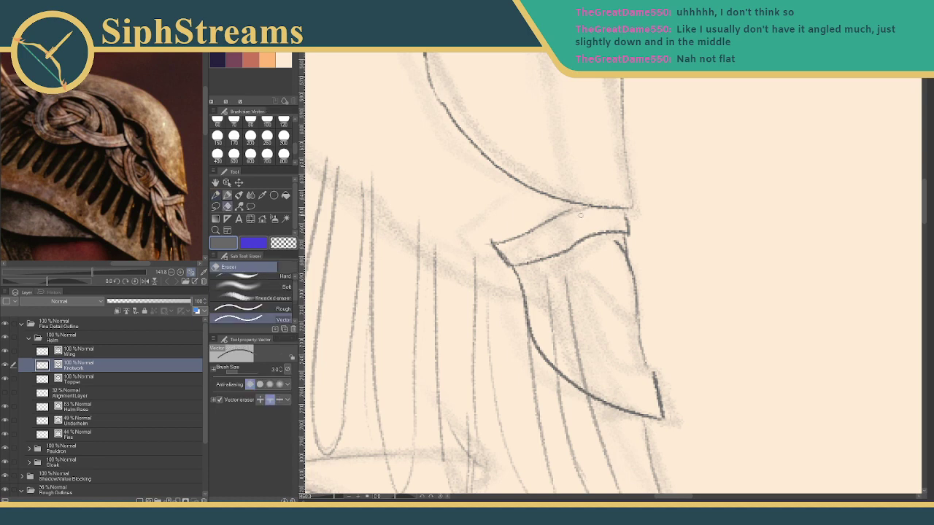
{"action": "key", "text": "p"}
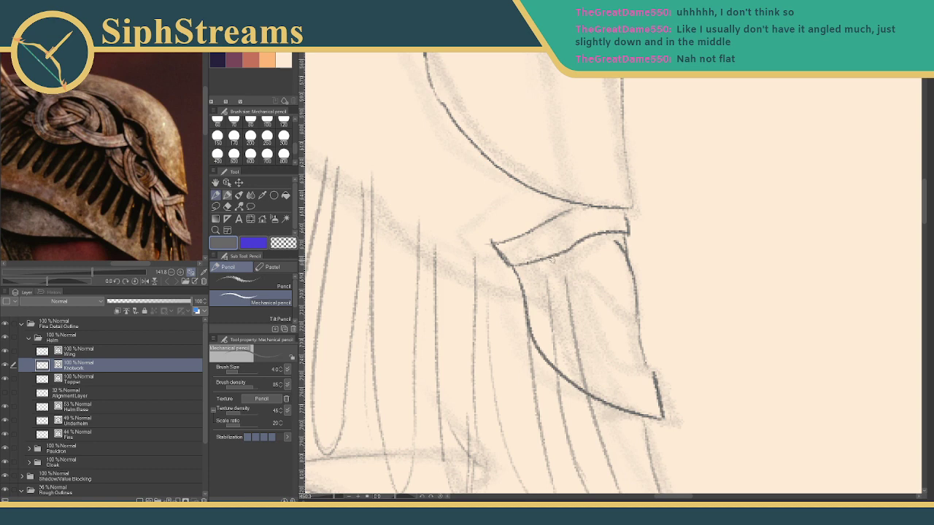
Draw the strand's second contour from beneath the crossing band down to the upper end of the tip's edge.
{"action": "left_click_drag", "start_coordinate": [553, 260], "coordinate": [567, 306]}
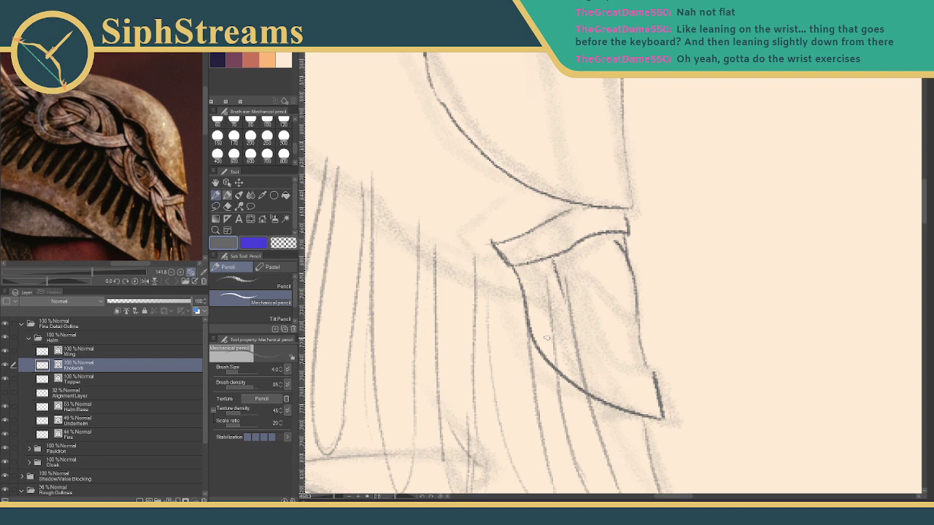
{"action": "mouse_move", "coordinate": [498, 269]}
{"action": "left_mouse_down"}
{"action": "mouse_move", "coordinate": [458, 244]}
{"action": "mouse_move", "coordinate": [397, 223]}
{"action": "mouse_move", "coordinate": [445, 218]}
{"action": "mouse_move", "coordinate": [470, 299]}
{"action": "mouse_move", "coordinate": [465, 281]}
{"action": "mouse_move", "coordinate": [500, 313]}
{"action": "mouse_move", "coordinate": [557, 328]}
{"action": "left_mouse_up"}
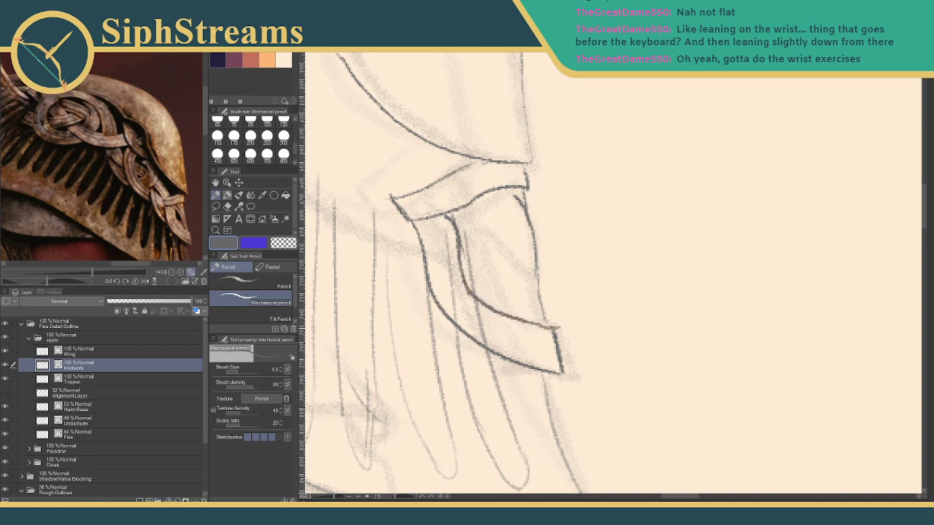
{"action": "mouse_move", "coordinate": [448, 211]}
{"action": "left_mouse_down"}
{"action": "mouse_move", "coordinate": [508, 314]}
{"action": "mouse_move", "coordinate": [471, 283]}
{"action": "mouse_move", "coordinate": [434, 208]}
{"action": "left_mouse_up"}
{"action": "key", "text": "ctrl+z"}
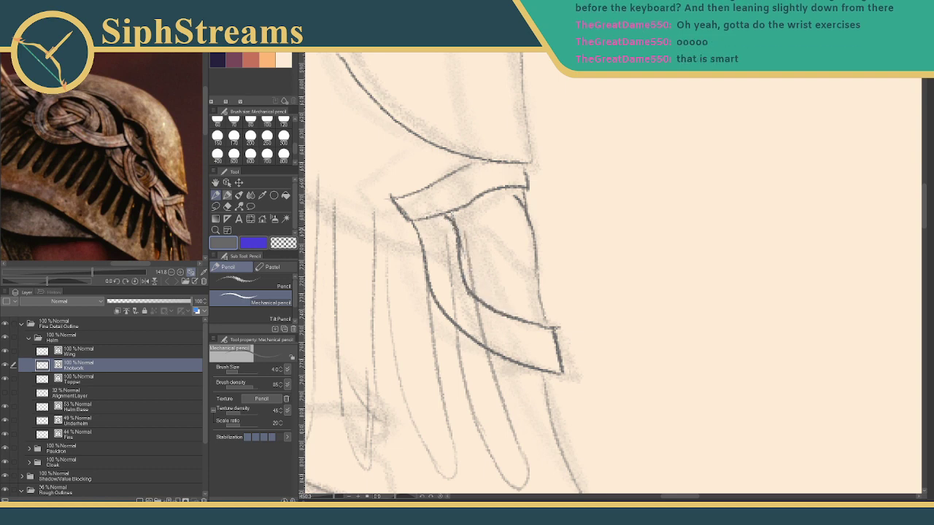
Erase the upper part of the strand's second contour and redraw it as a smoother curve joining the remaining lower part.
{"action": "left_click_drag", "start_coordinate": [481, 294], "coordinate": [474, 300]}
{"action": "key", "text": "e"}
{"action": "mouse_move", "coordinate": [468, 262]}
{"action": "left_mouse_down"}
{"action": "mouse_move", "coordinate": [451, 218]}
{"action": "mouse_move", "coordinate": [464, 273]}
{"action": "left_mouse_up"}
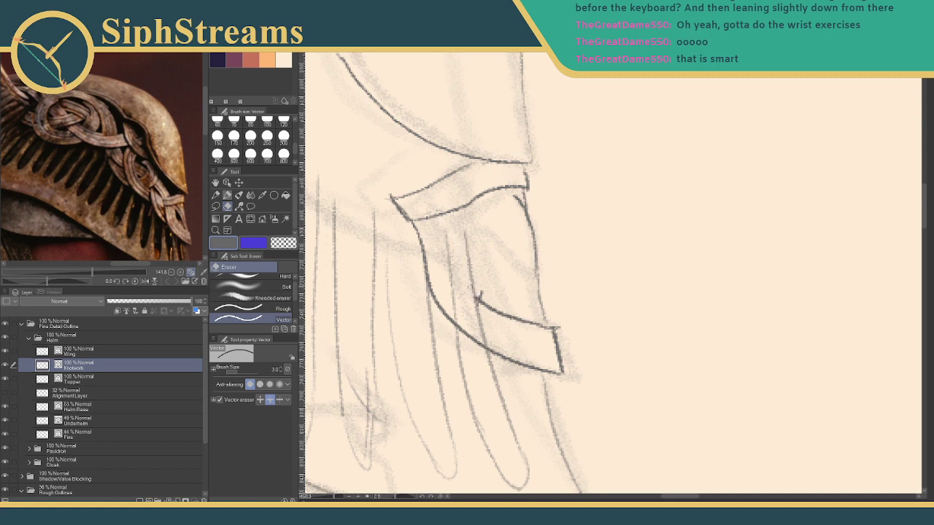
{"action": "key", "text": "p"}
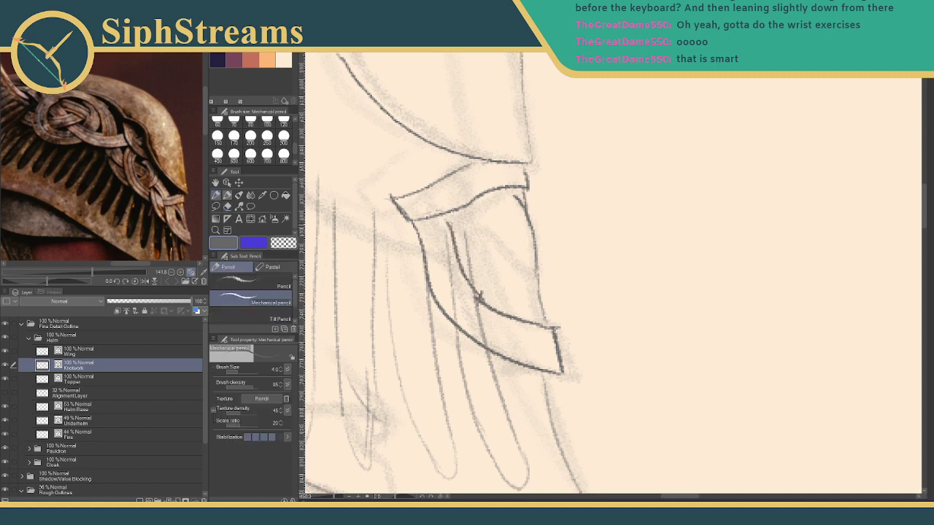
{"action": "mouse_move", "coordinate": [439, 213]}
{"action": "left_mouse_down"}
{"action": "mouse_move", "coordinate": [464, 243]}
{"action": "mouse_move", "coordinate": [468, 287]}
{"action": "left_mouse_up"}
{"action": "key", "text": "ctrl+z"}
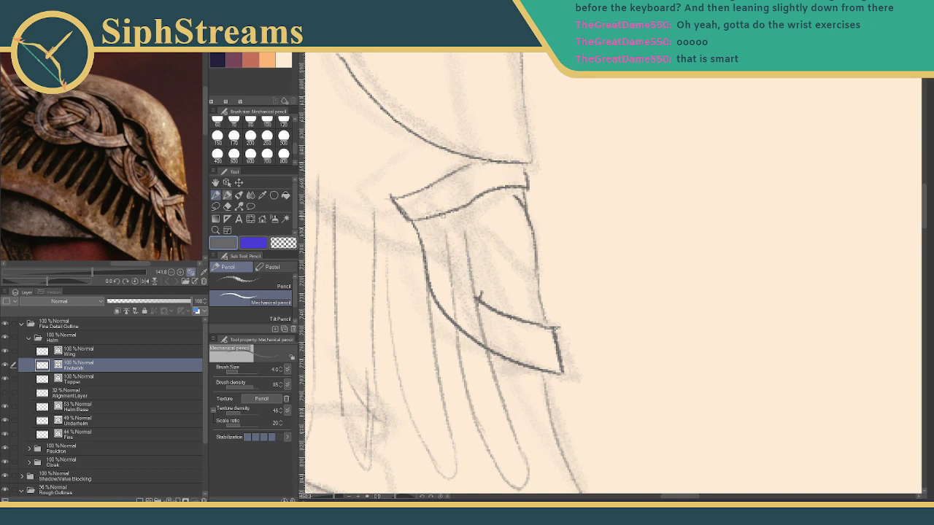
{"action": "left_click_drag", "start_coordinate": [446, 215], "coordinate": [470, 278]}
{"action": "left_click_drag", "start_coordinate": [457, 246], "coordinate": [479, 296]}
{"action": "key", "text": "ctrl+z"}
{"action": "left_click_drag", "start_coordinate": [454, 232], "coordinate": [476, 297]}
{"action": "key", "text": "ctrl+z"}
{"action": "mouse_move", "coordinate": [457, 248]}
{"action": "left_mouse_down"}
{"action": "mouse_move", "coordinate": [478, 297]}
{"action": "mouse_move", "coordinate": [496, 309]}
{"action": "left_mouse_up"}
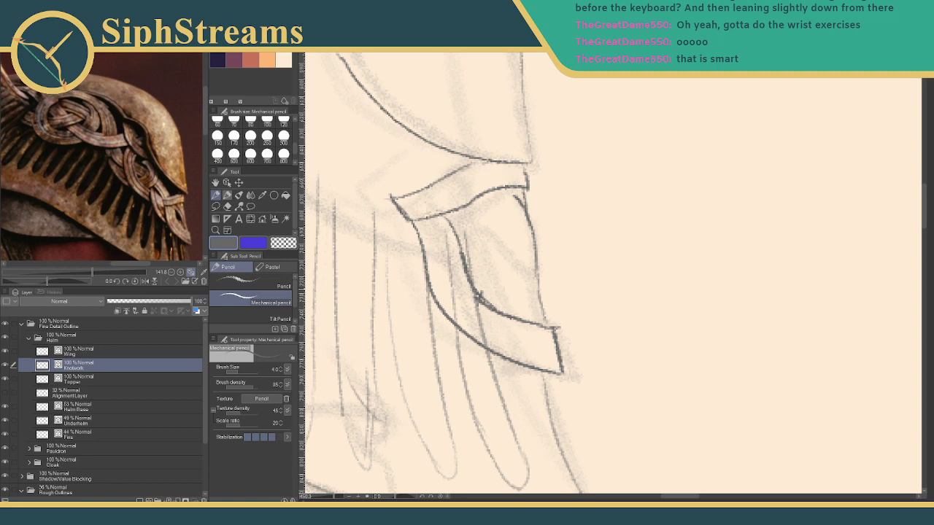
Clean up the redrawn contour by trimming its stray ends with the Vector eraser and reinforcing its upper section beneath the band.
{"action": "key", "text": "e"}
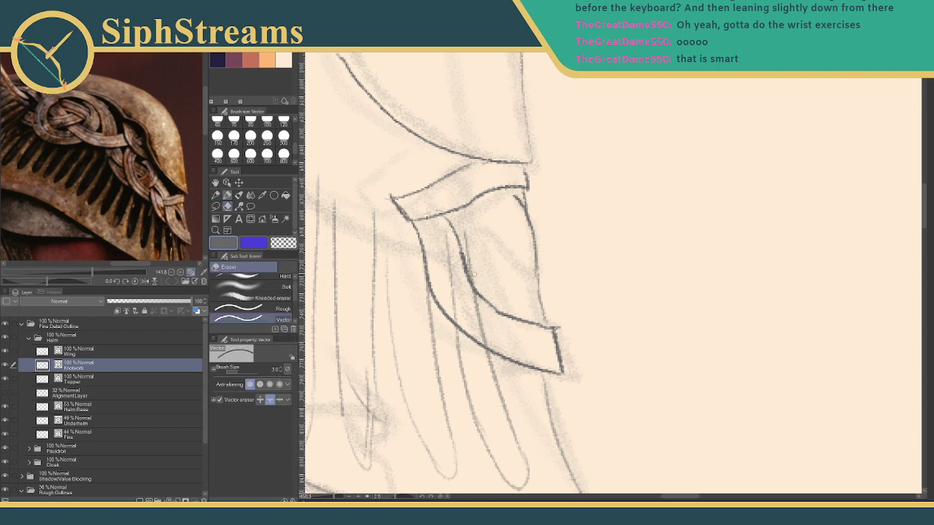
{"action": "key", "text": "p"}
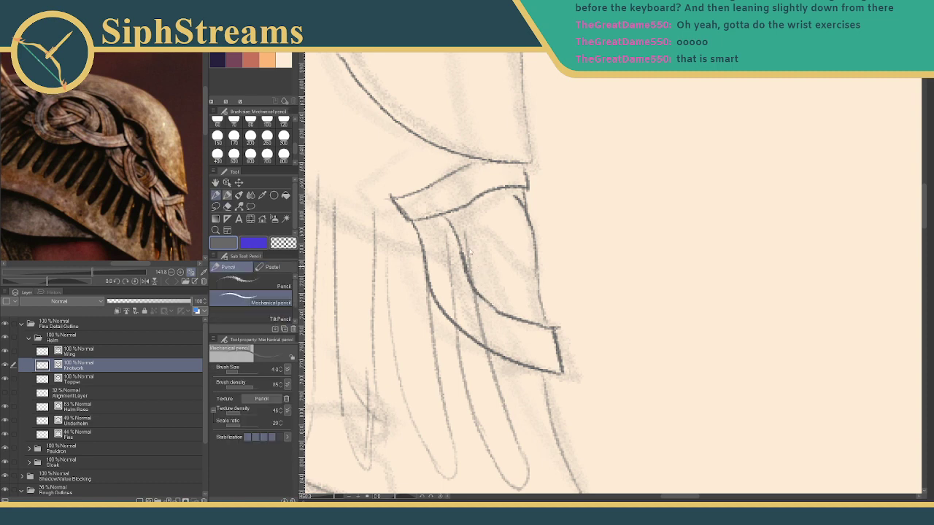
{"action": "left_click_drag", "start_coordinate": [461, 233], "coordinate": [447, 219]}
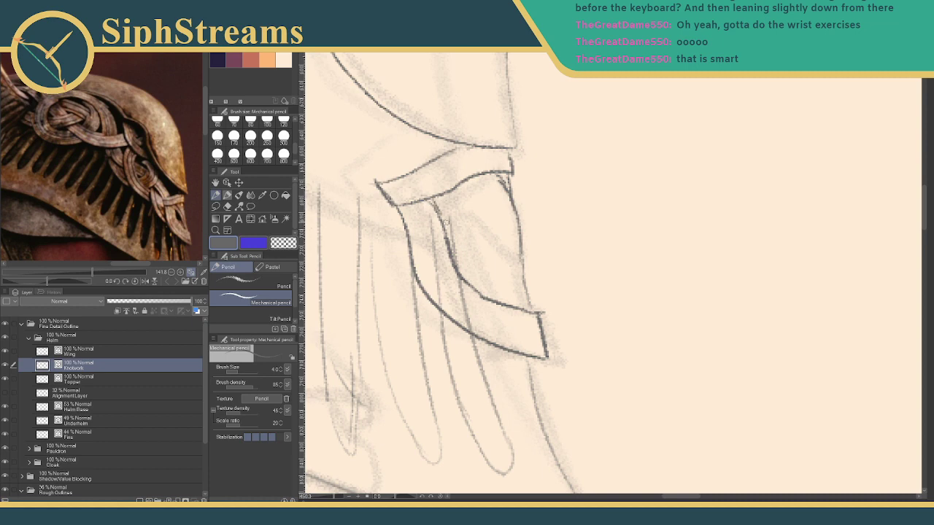
{"action": "key", "text": "e"}
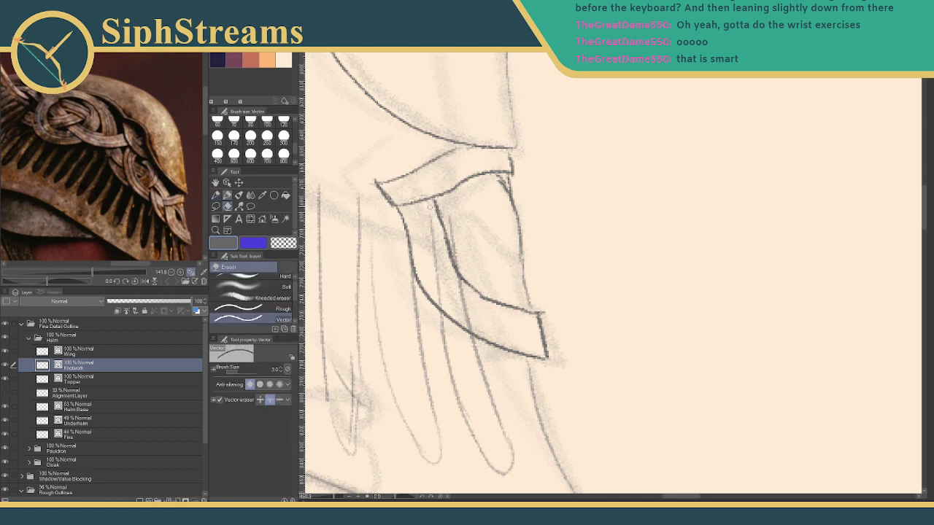
{"action": "key", "text": "p"}
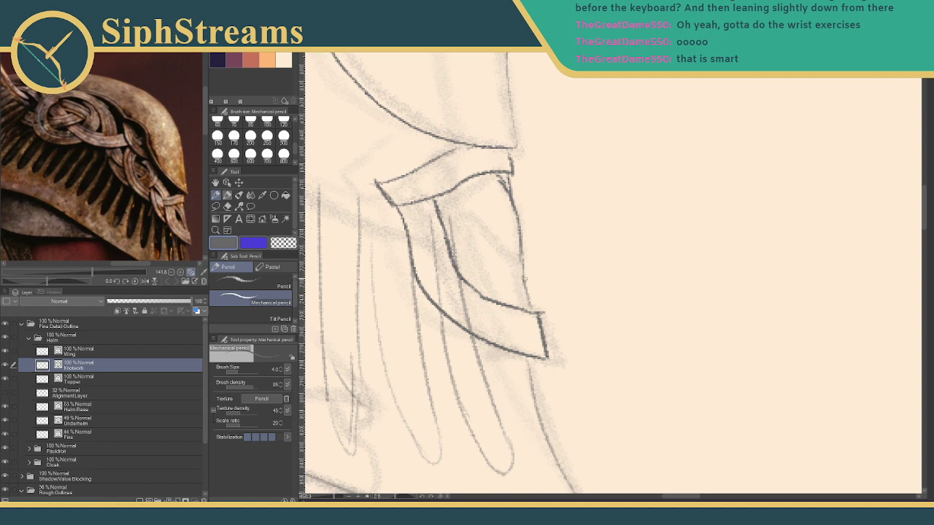
Draw an arched strand edge between the second contour and the knotwork's outer edge, and erase the overlap at the outer edge's top.
{"action": "mouse_move", "coordinate": [526, 301]}
{"action": "left_mouse_down"}
{"action": "mouse_move", "coordinate": [466, 217]}
{"action": "mouse_move", "coordinate": [441, 212]}
{"action": "left_mouse_up"}
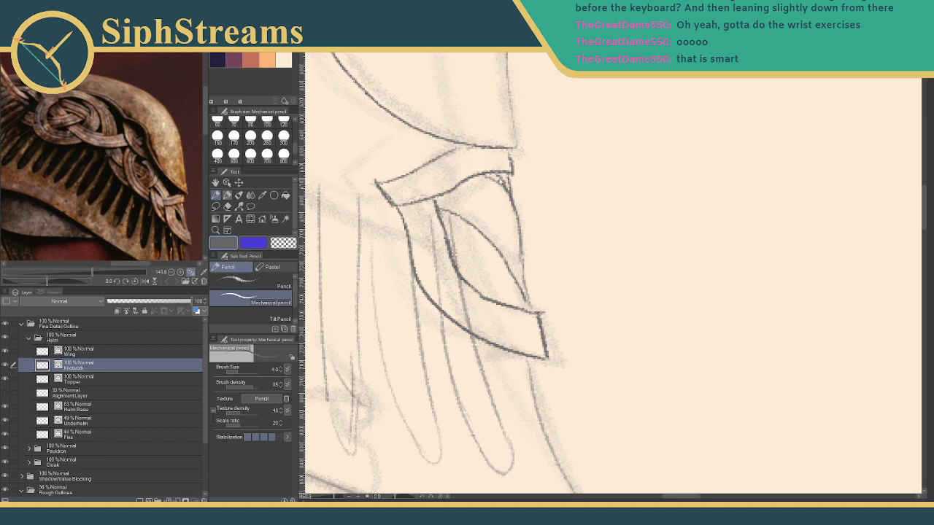
{"action": "key", "text": "e"}
{"action": "left_click_drag", "start_coordinate": [501, 179], "coordinate": [502, 181]}
{"action": "key", "text": "p"}
Draw the arched upper edge of the large round knot loop, starting at the notch in the topper's lower outline.
{"action": "mouse_move", "coordinate": [478, 291]}
{"action": "left_mouse_down"}
{"action": "mouse_move", "coordinate": [514, 289]}
{"action": "mouse_move", "coordinate": [613, 321]}
{"action": "mouse_move", "coordinate": [674, 414]}
{"action": "left_mouse_up"}
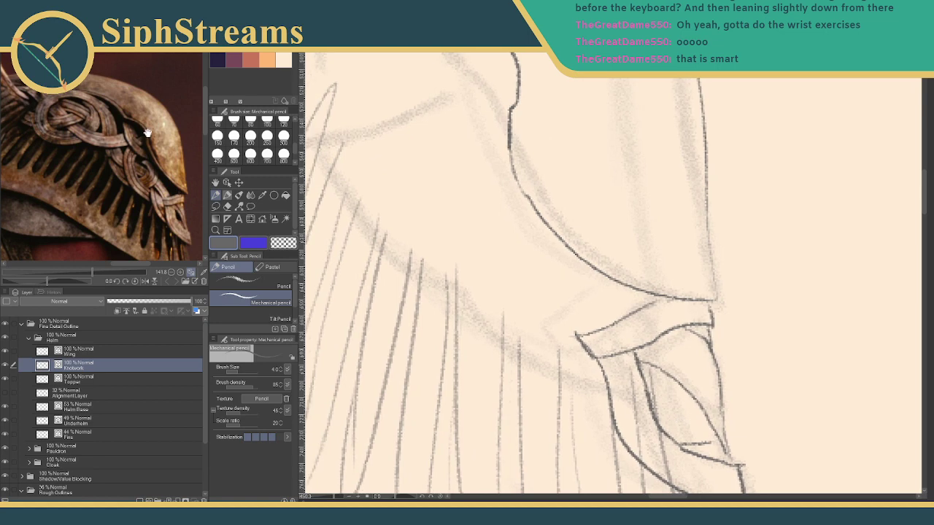
{"action": "left_click_drag", "start_coordinate": [496, 268], "coordinate": [667, 364]}
{"action": "mouse_move", "coordinate": [475, 292]}
{"action": "left_mouse_down"}
{"action": "mouse_move", "coordinate": [519, 304]}
{"action": "mouse_move", "coordinate": [661, 445]}
{"action": "mouse_move", "coordinate": [692, 415]}
{"action": "mouse_move", "coordinate": [598, 329]}
{"action": "mouse_move", "coordinate": [445, 227]}
{"action": "left_mouse_up"}
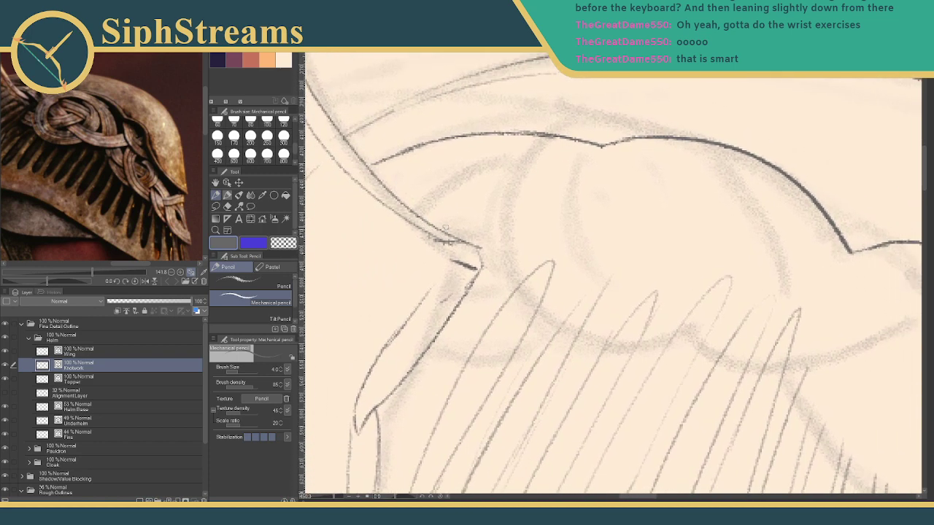
{"action": "mouse_move", "coordinate": [568, 218]}
{"action": "left_mouse_down"}
{"action": "mouse_move", "coordinate": [542, 209]}
{"action": "mouse_move", "coordinate": [555, 135]}
{"action": "left_mouse_up"}
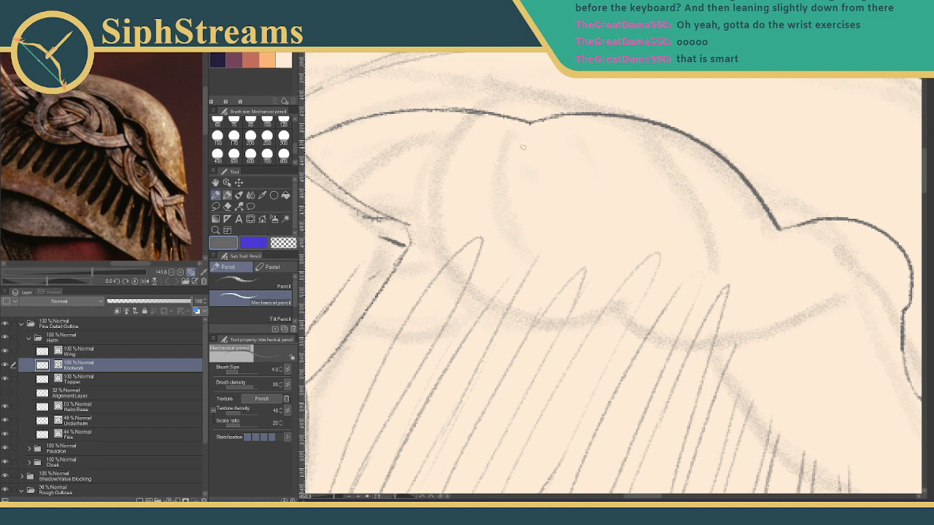
{"action": "left_click_drag", "start_coordinate": [520, 195], "coordinate": [536, 150]}
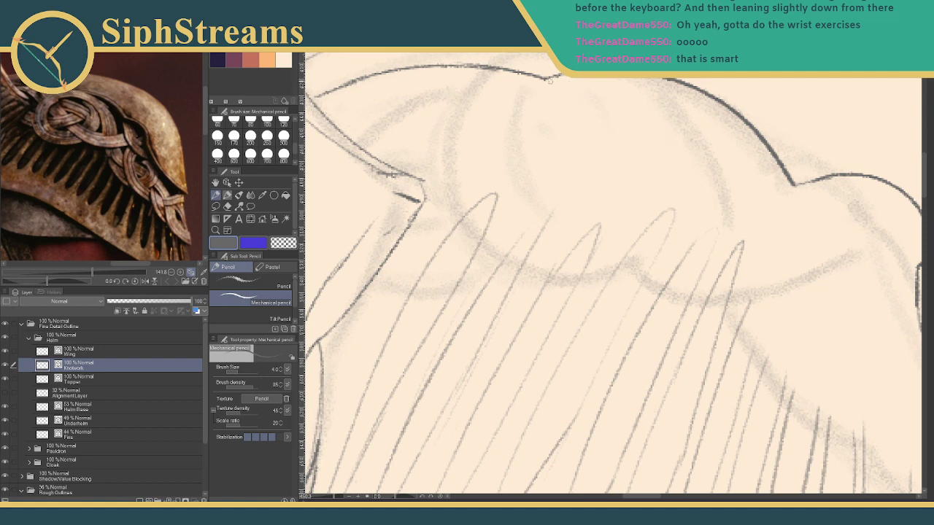
{"action": "mouse_move", "coordinate": [553, 81]}
{"action": "left_mouse_down"}
{"action": "mouse_move", "coordinate": [537, 82]}
{"action": "mouse_move", "coordinate": [563, 79]}
{"action": "mouse_move", "coordinate": [646, 111]}
{"action": "mouse_move", "coordinate": [697, 178]}
{"action": "left_mouse_up"}
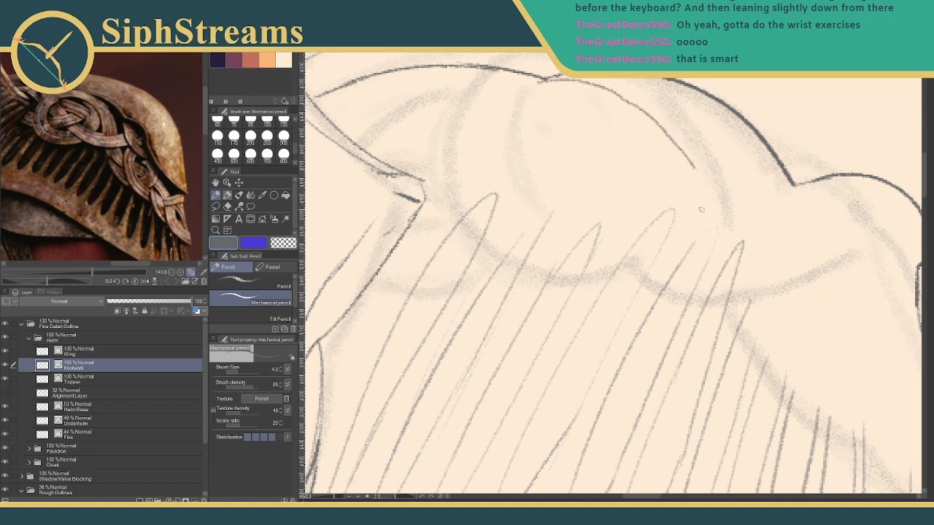
{"action": "left_click_drag", "start_coordinate": [701, 210], "coordinate": [611, 200]}
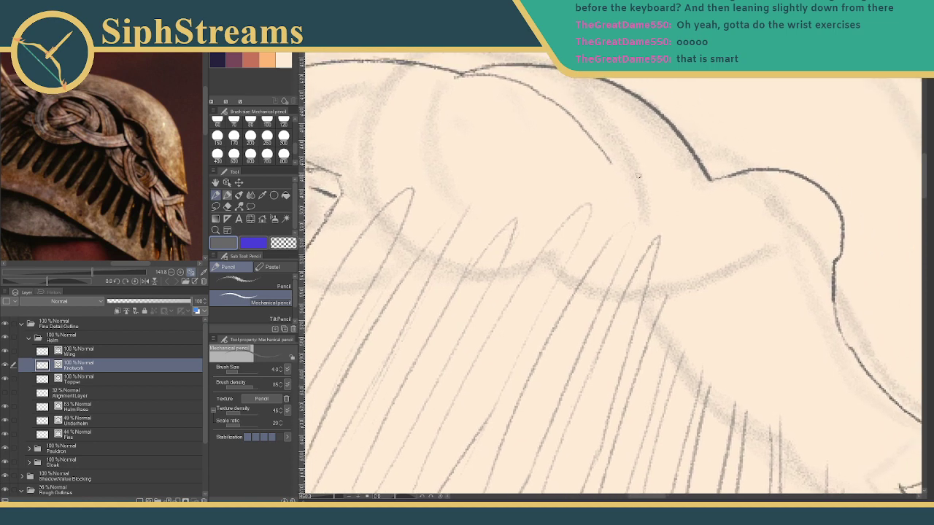
{"action": "mouse_move", "coordinate": [649, 212]}
{"action": "left_mouse_down"}
{"action": "mouse_move", "coordinate": [609, 146]}
{"action": "mouse_move", "coordinate": [553, 96]}
{"action": "mouse_move", "coordinate": [462, 64]}
{"action": "left_mouse_up"}
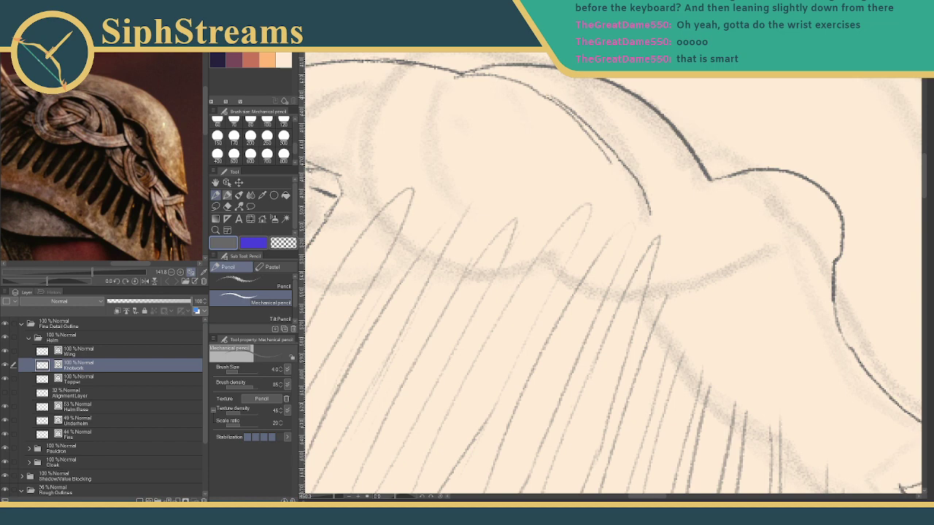
{"action": "mouse_move", "coordinate": [553, 98]}
{"action": "left_mouse_down"}
{"action": "mouse_move", "coordinate": [497, 71]}
{"action": "mouse_move", "coordinate": [458, 73]}
{"action": "left_mouse_up"}
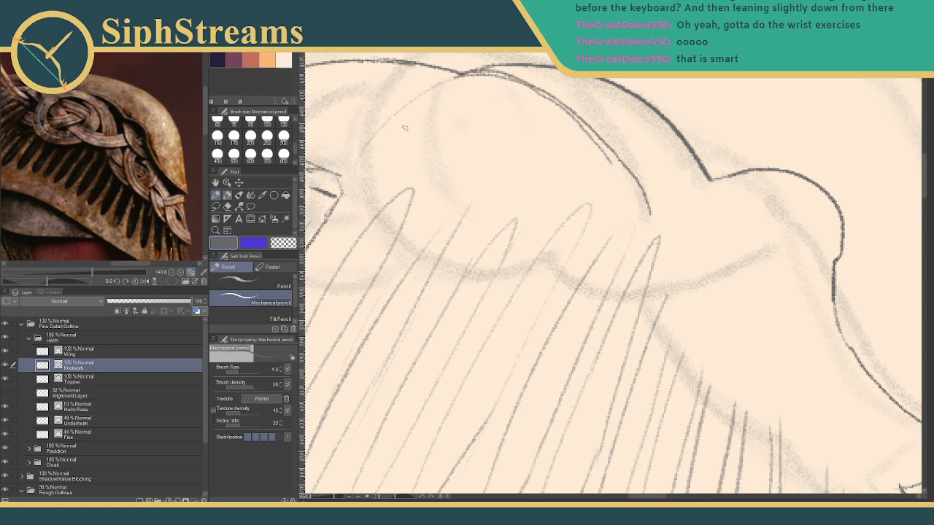
Rough in the knot loop's left side and mark its lowest point with a short horizontal stroke, following the reference's round knot.
{"action": "mouse_move", "coordinate": [453, 76]}
{"action": "left_mouse_down"}
{"action": "mouse_move", "coordinate": [389, 130]}
{"action": "mouse_move", "coordinate": [389, 208]}
{"action": "mouse_move", "coordinate": [417, 255]}
{"action": "mouse_move", "coordinate": [442, 228]}
{"action": "mouse_move", "coordinate": [542, 168]}
{"action": "mouse_move", "coordinate": [596, 178]}
{"action": "mouse_move", "coordinate": [596, 204]}
{"action": "left_mouse_up"}
{"action": "left_click_drag", "start_coordinate": [107, 174], "coordinate": [158, 178]}
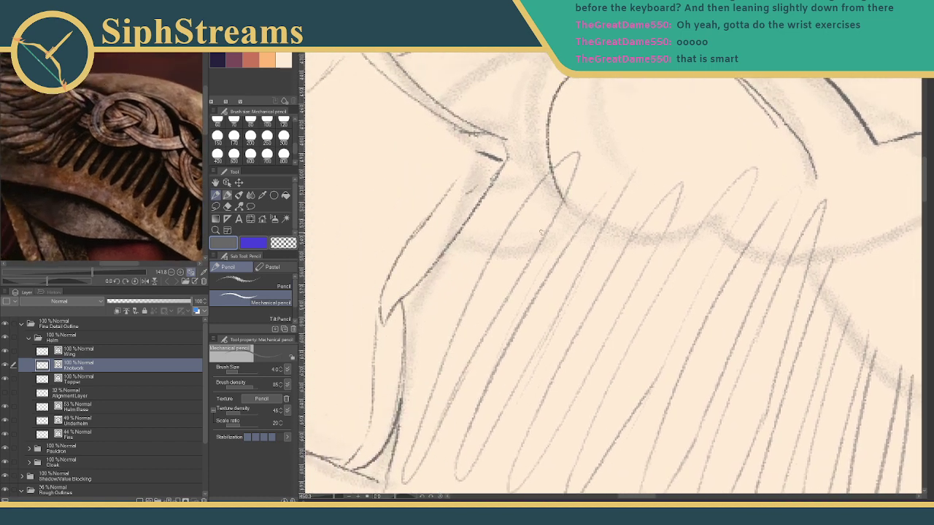
{"action": "left_click_drag", "start_coordinate": [610, 254], "coordinate": [640, 255]}
{"action": "mouse_move", "coordinate": [667, 216]}
{"action": "left_mouse_down"}
{"action": "mouse_move", "coordinate": [552, 199]}
{"action": "mouse_move", "coordinate": [567, 254]}
{"action": "left_mouse_up"}
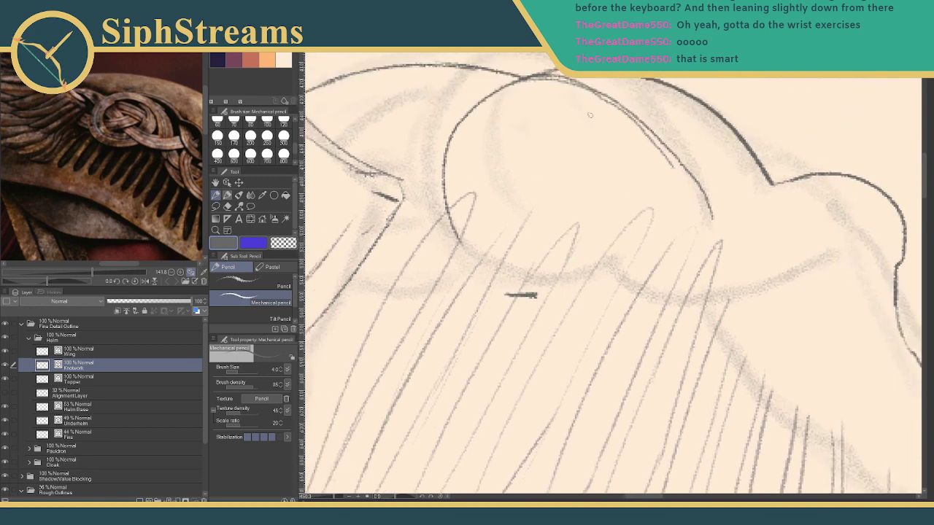
Redraw the loop's left side as a wider curve from its top to the bottom mark, and erase the first version.
{"action": "mouse_move", "coordinate": [600, 81]}
{"action": "left_mouse_down"}
{"action": "mouse_move", "coordinate": [459, 129]}
{"action": "mouse_move", "coordinate": [417, 196]}
{"action": "mouse_move", "coordinate": [435, 259]}
{"action": "left_mouse_up"}
{"action": "key", "text": "ctrl+z"}
{"action": "mouse_move", "coordinate": [569, 78]}
{"action": "left_mouse_down"}
{"action": "mouse_move", "coordinate": [461, 136]}
{"action": "mouse_move", "coordinate": [551, 297]}
{"action": "mouse_move", "coordinate": [520, 79]}
{"action": "left_mouse_up"}
{"action": "key", "text": "ctrl+z"}
{"action": "key", "text": "ctrl+z"}
{"action": "mouse_move", "coordinate": [576, 80]}
{"action": "left_mouse_down"}
{"action": "mouse_move", "coordinate": [466, 117]}
{"action": "mouse_move", "coordinate": [537, 297]}
{"action": "left_mouse_up"}
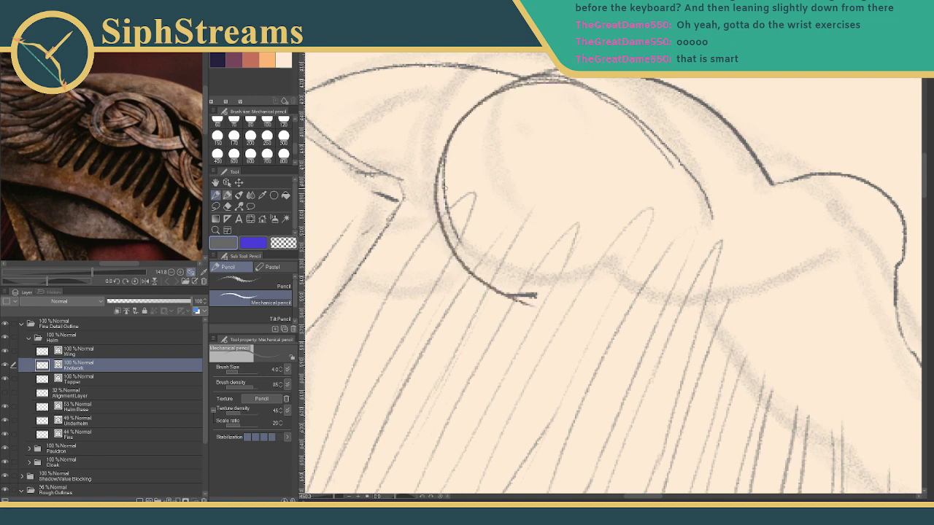
{"action": "key", "text": "e"}
{"action": "left_click", "coordinate": [457, 219]}
{"action": "key", "text": "p"}
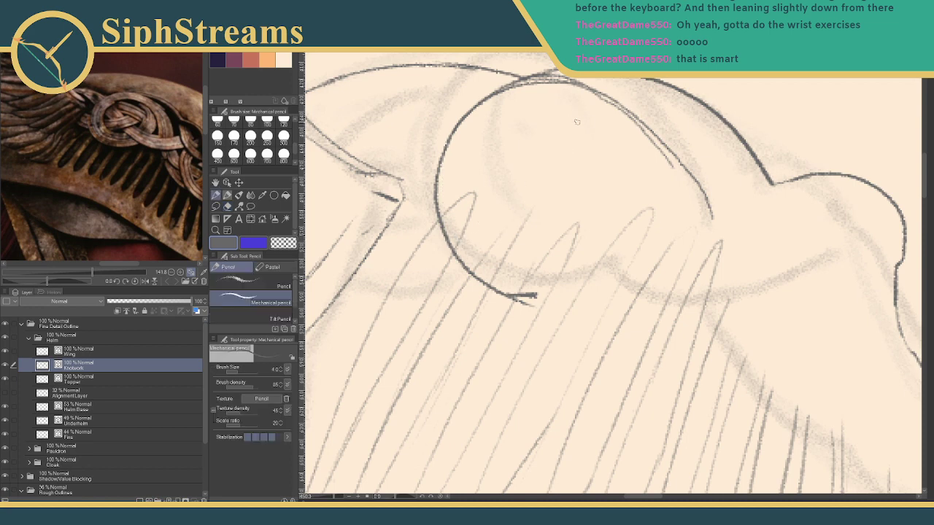
Erase the doubled lines at the knot loop's top and along its right-hand arc with the Vector eraser.
{"action": "left_click_drag", "start_coordinate": [596, 125], "coordinate": [531, 187]}
{"action": "key", "text": "e"}
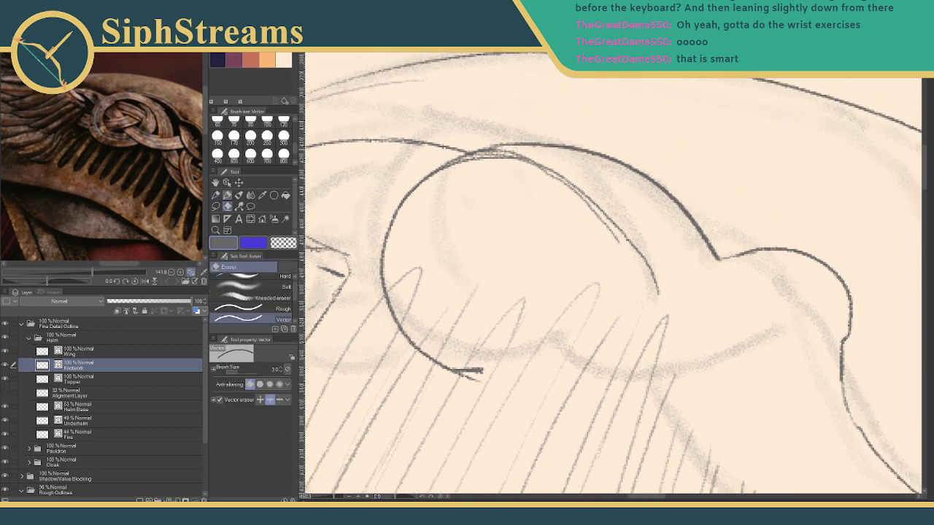
{"action": "left_click_drag", "start_coordinate": [515, 151], "coordinate": [460, 158]}
{"action": "key", "text": "p"}
{"action": "key", "text": "e"}
{"action": "left_click_drag", "start_coordinate": [556, 188], "coordinate": [617, 239]}
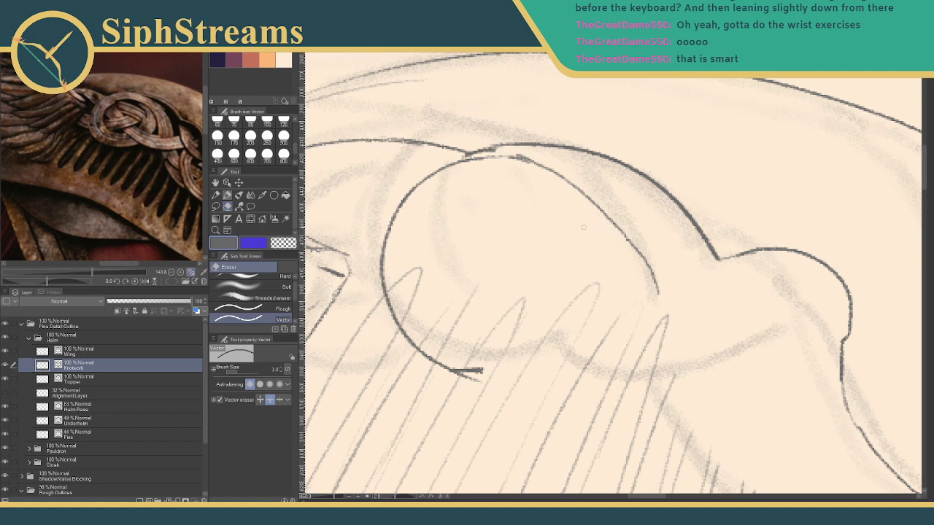
Draw the loop's lower-right curve from the bottom mark up toward the right-hand arc with the Mechanical pencil.
{"action": "key", "text": "p"}
{"action": "key", "text": "ctrl+z"}
{"action": "key", "text": "ctrl+z"}
{"action": "mouse_move", "coordinate": [582, 304]}
{"action": "left_mouse_down"}
{"action": "mouse_move", "coordinate": [546, 284]}
{"action": "mouse_move", "coordinate": [538, 303]}
{"action": "left_mouse_up"}
{"action": "mouse_move", "coordinate": [405, 367]}
{"action": "left_mouse_down"}
{"action": "mouse_move", "coordinate": [445, 366]}
{"action": "mouse_move", "coordinate": [517, 309]}
{"action": "mouse_move", "coordinate": [536, 234]}
{"action": "left_mouse_up"}
{"action": "key", "text": "ctrl+z"}
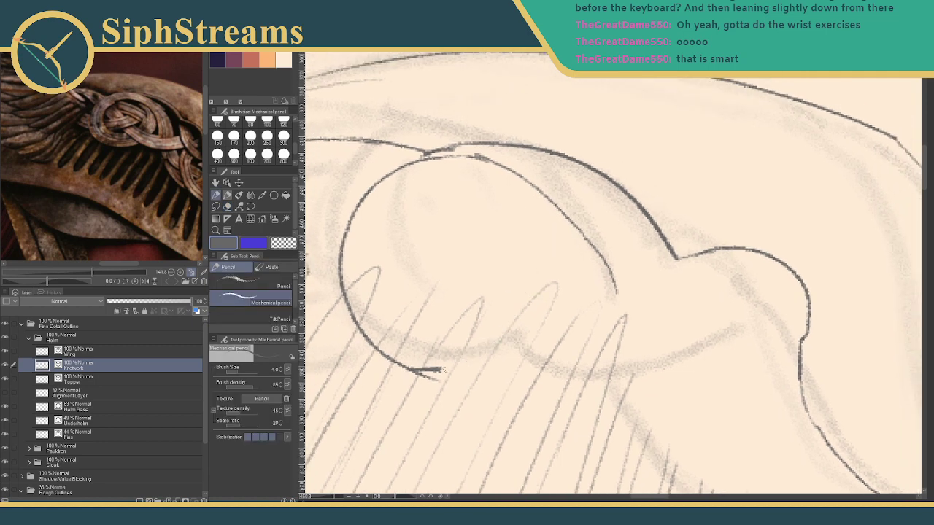
{"action": "mouse_move", "coordinate": [443, 370]}
{"action": "left_mouse_down"}
{"action": "mouse_move", "coordinate": [537, 331]}
{"action": "mouse_move", "coordinate": [560, 250]}
{"action": "left_mouse_up"}
{"action": "mouse_move", "coordinate": [485, 224]}
{"action": "left_mouse_down"}
{"action": "mouse_move", "coordinate": [542, 212]}
{"action": "mouse_move", "coordinate": [642, 246]}
{"action": "left_mouse_up"}
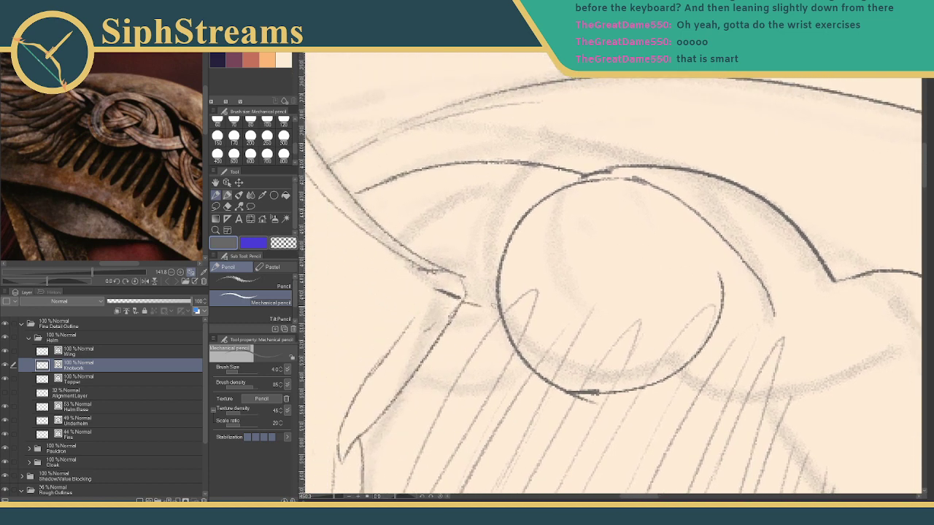
Draw the two edges of a short strand connecting the helmet's pointed front corner to the left side of the knot loop.
{"action": "left_click_drag", "start_coordinate": [468, 301], "coordinate": [500, 312]}
{"action": "key", "text": "ctrl+z"}
{"action": "mouse_move", "coordinate": [452, 341]}
{"action": "left_mouse_down"}
{"action": "mouse_move", "coordinate": [474, 264]}
{"action": "mouse_move", "coordinate": [536, 278]}
{"action": "mouse_move", "coordinate": [558, 223]}
{"action": "mouse_move", "coordinate": [572, 213]}
{"action": "mouse_move", "coordinate": [545, 256]}
{"action": "left_mouse_up"}
{"action": "key", "text": "ctrl+z"}
{"action": "key", "text": "ctrl+z"}
{"action": "key", "text": "ctrl+z"}
{"action": "mouse_move", "coordinate": [483, 247]}
{"action": "left_mouse_down"}
{"action": "mouse_move", "coordinate": [565, 261]}
{"action": "mouse_move", "coordinate": [583, 313]}
{"action": "left_mouse_up"}
{"action": "left_click_drag", "start_coordinate": [567, 264], "coordinate": [577, 296]}
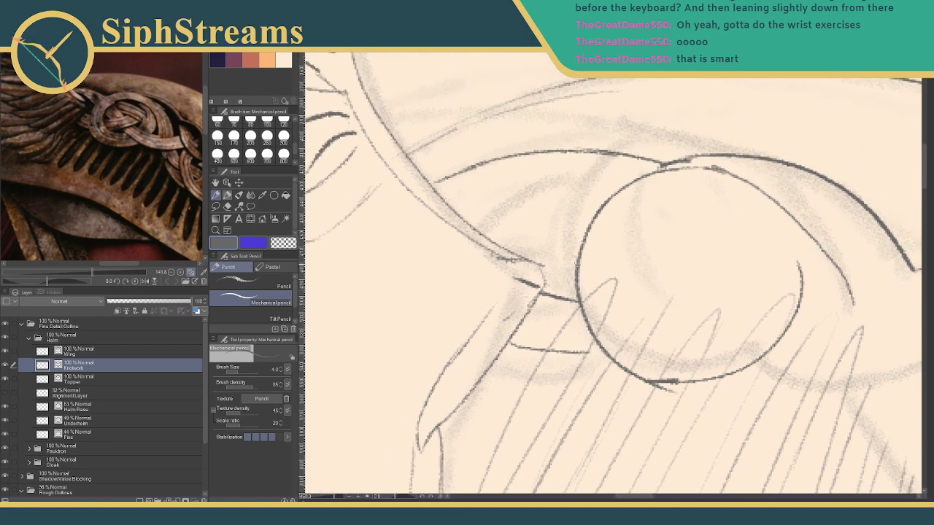
{"action": "mouse_move", "coordinate": [578, 260]}
{"action": "left_mouse_down"}
{"action": "mouse_move", "coordinate": [527, 241]}
{"action": "mouse_move", "coordinate": [543, 240]}
{"action": "mouse_move", "coordinate": [483, 240]}
{"action": "left_mouse_up"}
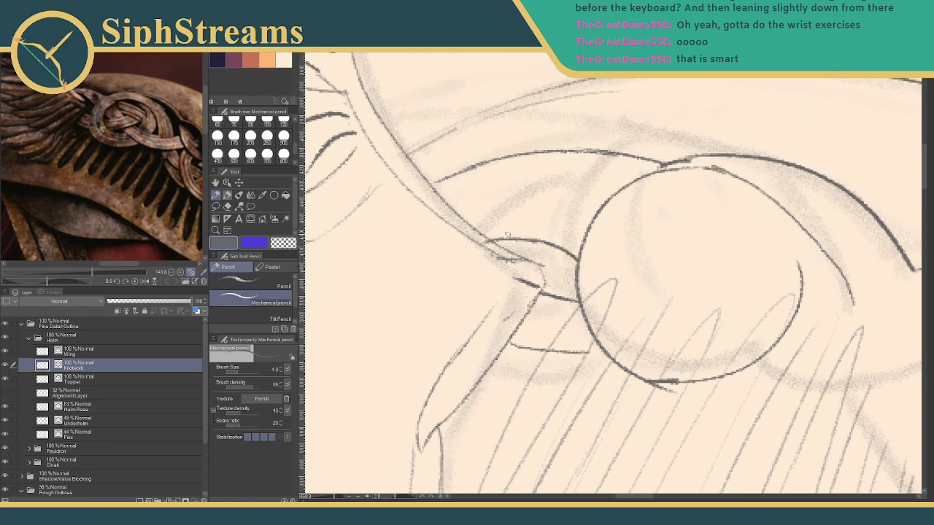
{"action": "mouse_move", "coordinate": [597, 213]}
{"action": "left_mouse_down"}
{"action": "mouse_move", "coordinate": [520, 184]}
{"action": "mouse_move", "coordinate": [480, 208]}
{"action": "left_mouse_up"}
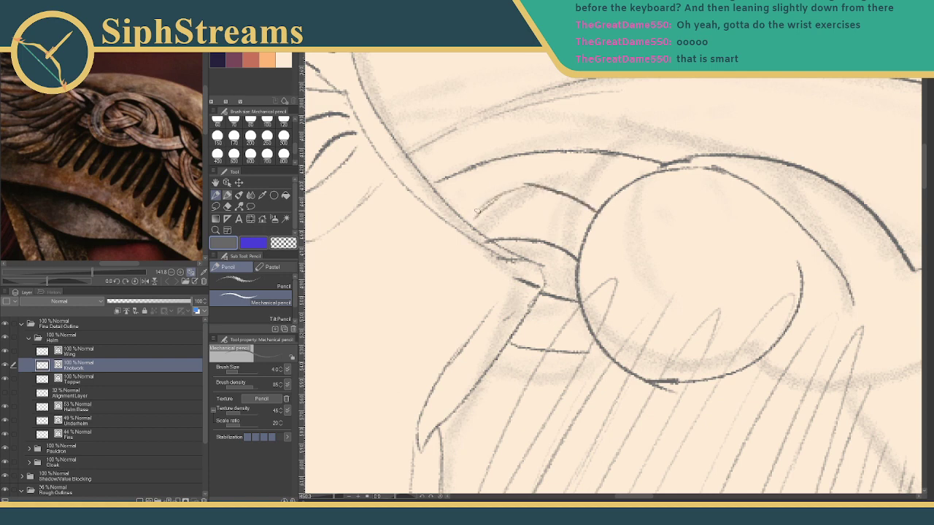
{"action": "key", "text": "ctrl+z"}
{"action": "key", "text": "ctrl+z"}
{"action": "left_click_drag", "start_coordinate": [592, 218], "coordinate": [493, 221]}
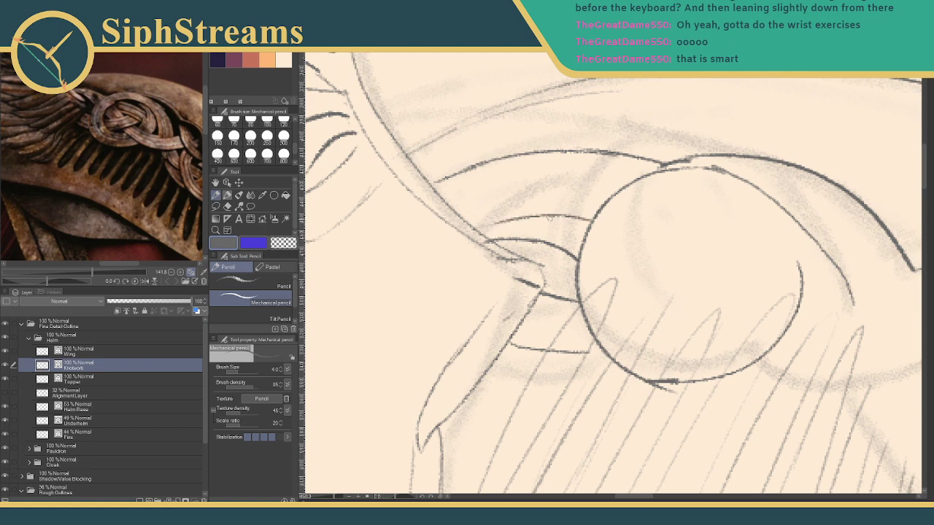
{"action": "key", "text": "ctrl+z"}
{"action": "left_click_drag", "start_coordinate": [603, 209], "coordinate": [503, 211]}
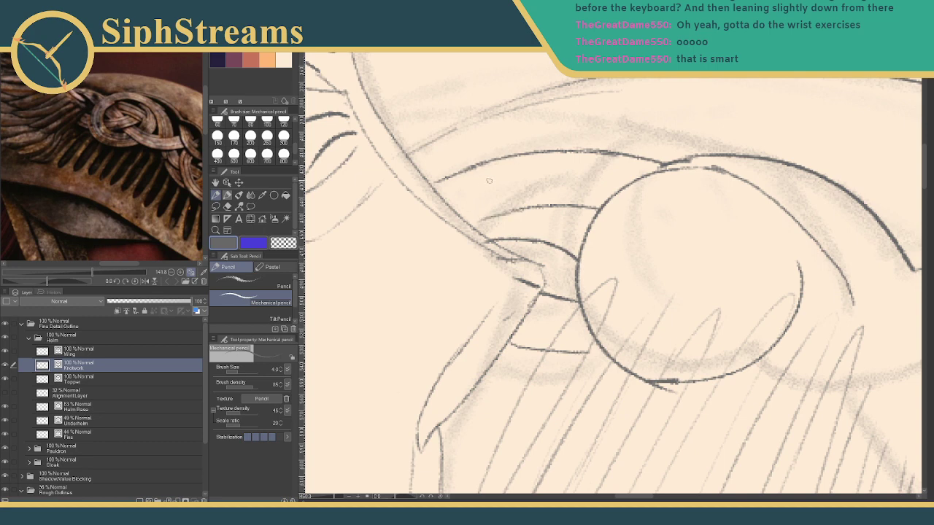
{"action": "key", "text": "ctrl+z"}
{"action": "key", "text": "ctrl+z"}
{"action": "key", "text": "ctrl+z"}
{"action": "key", "text": "ctrl+z"}
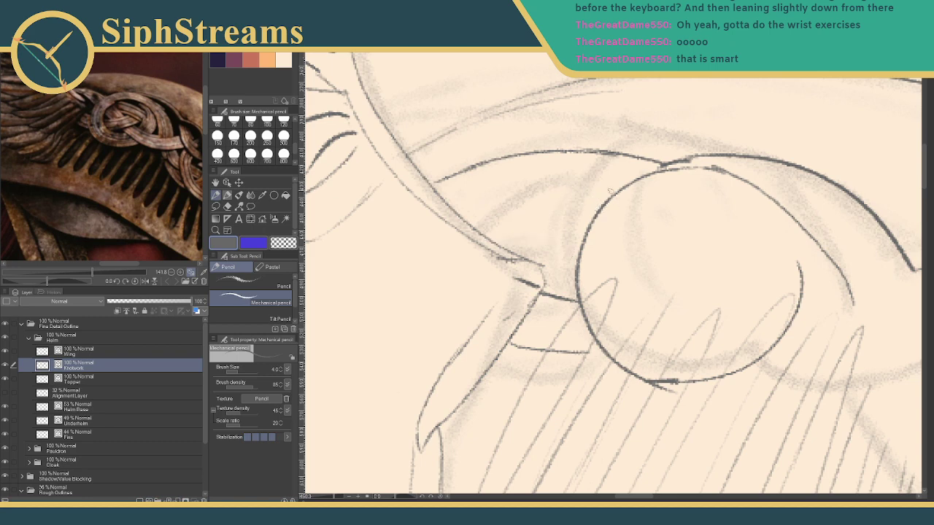
Draw two curved strand edges from the knot loop's upper left side to the helmet's long curved edge with the Mechanical pencil.
{"action": "left_click_drag", "start_coordinate": [612, 194], "coordinate": [495, 171]}
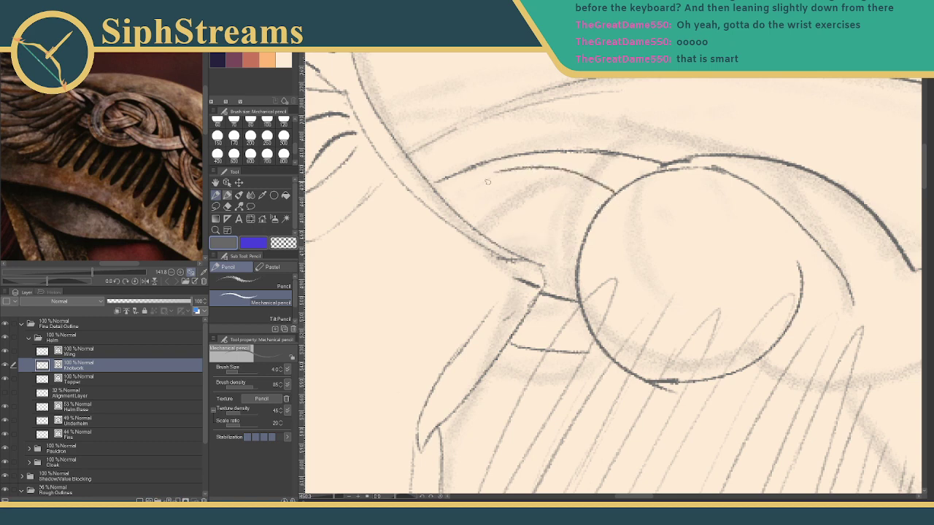
{"action": "mouse_move", "coordinate": [589, 236]}
{"action": "left_mouse_down"}
{"action": "mouse_move", "coordinate": [518, 208]}
{"action": "mouse_move", "coordinate": [454, 208]}
{"action": "left_mouse_up"}
{"action": "left_click_drag", "start_coordinate": [502, 173], "coordinate": [441, 204]}
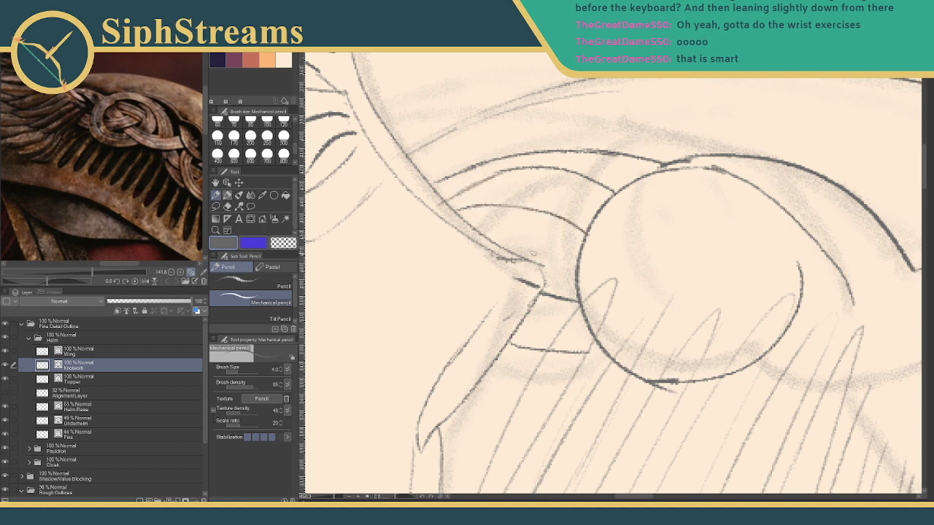
Outline the notched tip above the helmet's pointed front corner, switching to the Wing layer, and erase the overlapping stroke with the Vector eraser.
{"action": "left_click_drag", "start_coordinate": [544, 283], "coordinate": [538, 244]}
{"action": "key", "text": "ctrl+z"}
{"action": "left_click_drag", "start_coordinate": [544, 283], "coordinate": [536, 252]}
{"action": "left_click", "coordinate": [142, 352]}
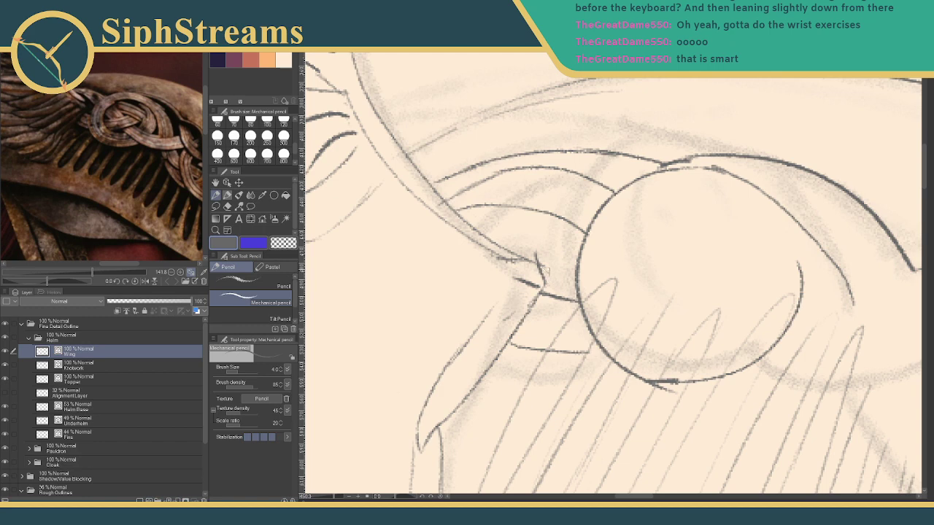
{"action": "mouse_move", "coordinate": [547, 274]}
{"action": "left_mouse_down"}
{"action": "mouse_move", "coordinate": [540, 246]}
{"action": "mouse_move", "coordinate": [478, 225]}
{"action": "left_mouse_up"}
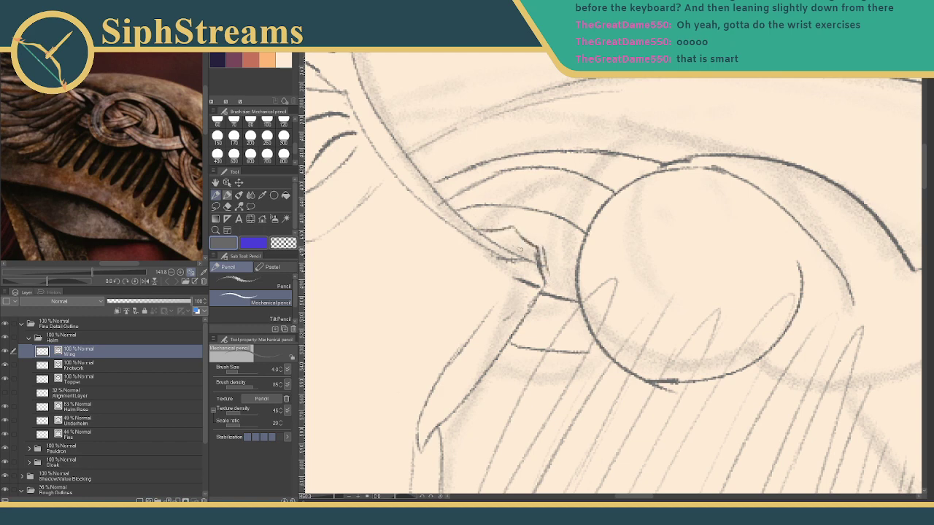
{"action": "key", "text": "e"}
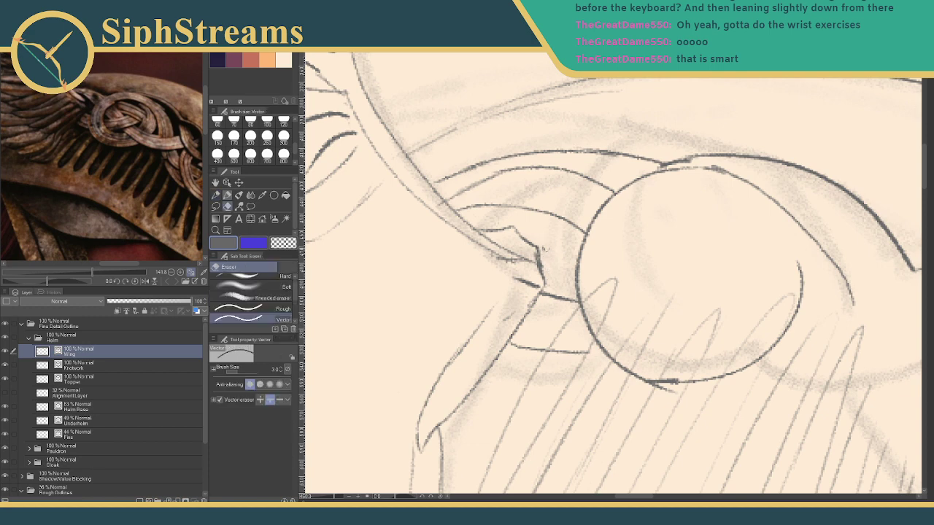
{"action": "key", "text": "p"}
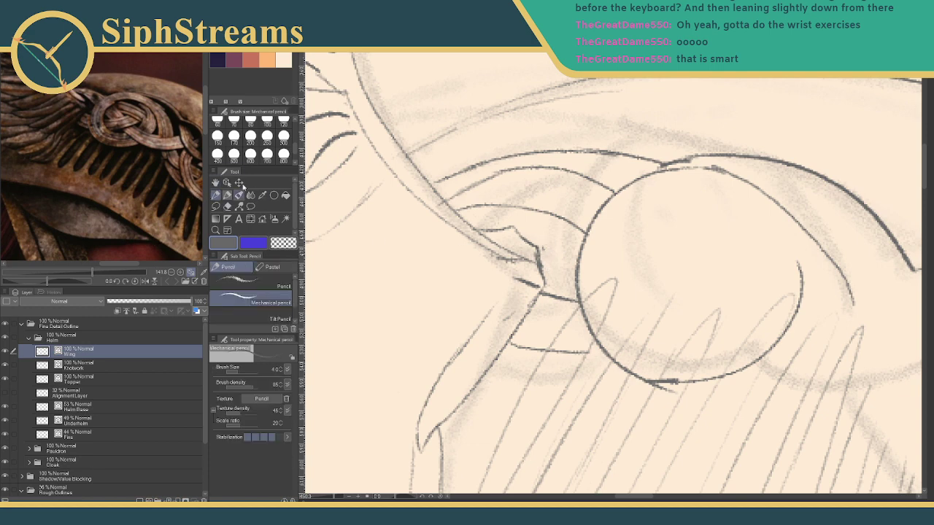
Redraw the outer ends of the two curved strands on the Knotwork layer and erase their first versions with the Vector eraser.
{"action": "left_click", "coordinate": [104, 364]}
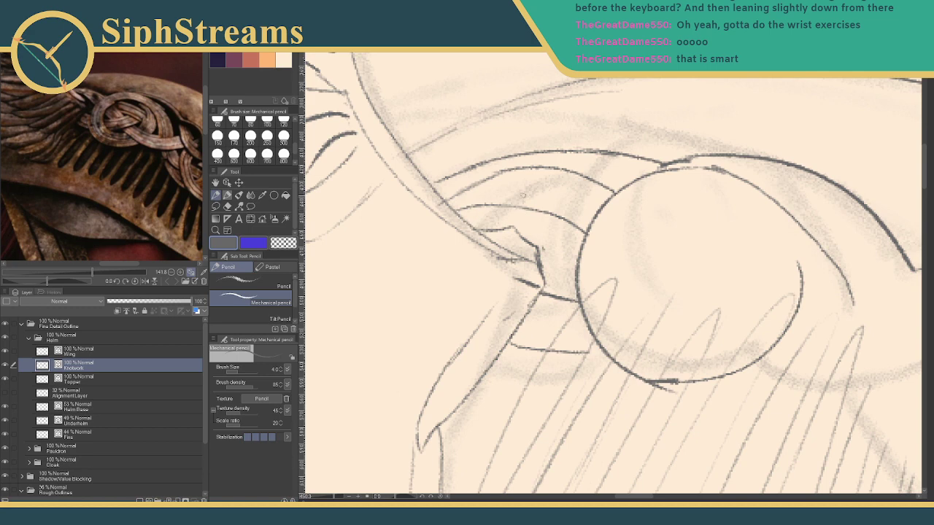
{"action": "left_click_drag", "start_coordinate": [519, 206], "coordinate": [471, 217]}
{"action": "left_click_drag", "start_coordinate": [541, 170], "coordinate": [446, 208]}
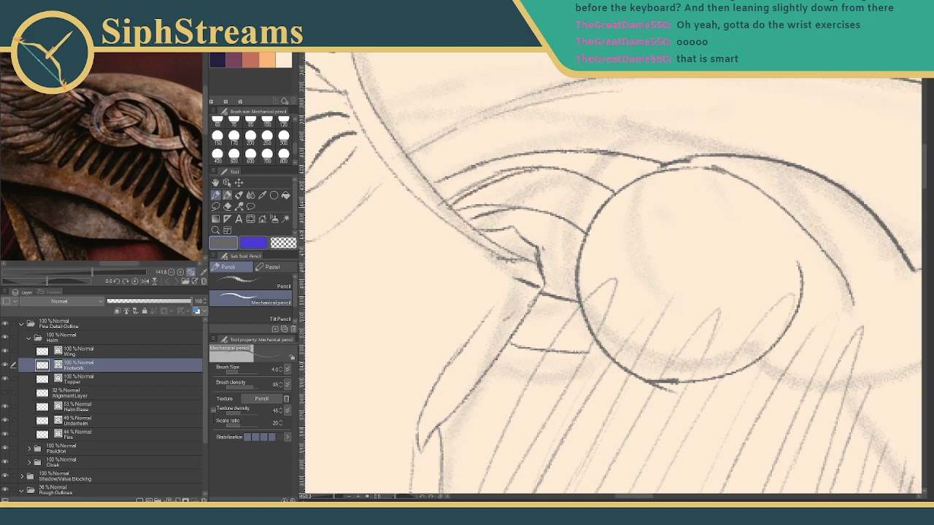
{"action": "key", "text": "e"}
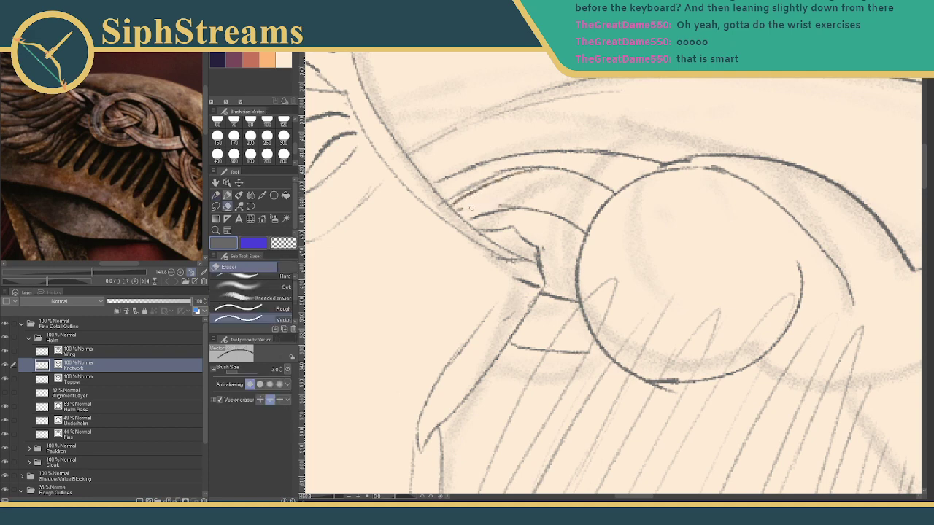
{"action": "left_click_drag", "start_coordinate": [522, 167], "coordinate": [460, 188]}
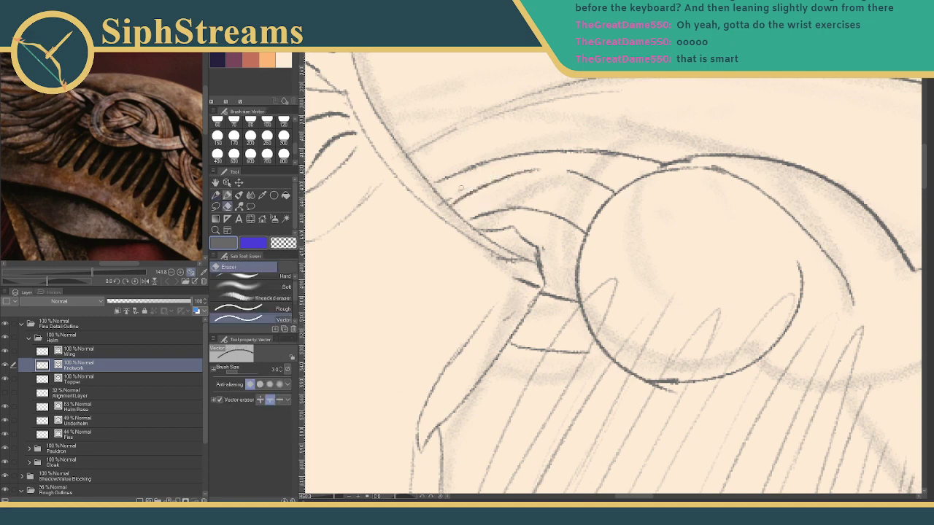
Check the whole helmet in the reference and close the gap at the crest of the upper curved strand edge with the Mechanical pencil.
{"action": "key", "text": "p"}
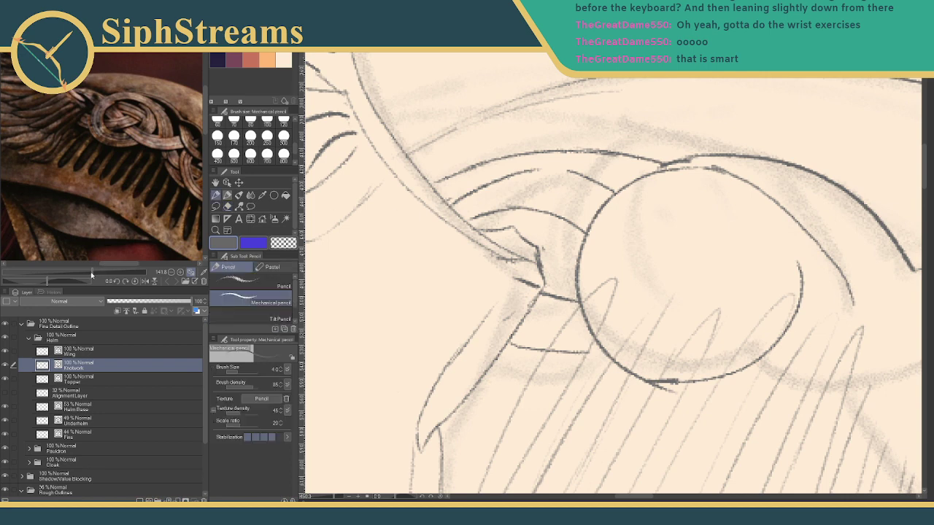
{"action": "mouse_move", "coordinate": [92, 275]}
{"action": "left_mouse_down"}
{"action": "mouse_move", "coordinate": [57, 275]}
{"action": "mouse_move", "coordinate": [85, 275]}
{"action": "left_mouse_up"}
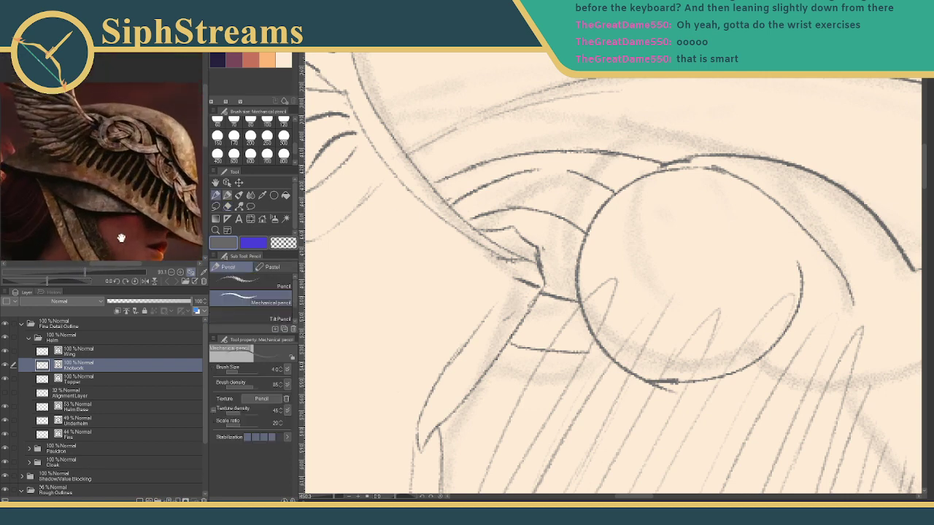
{"action": "left_click_drag", "start_coordinate": [122, 239], "coordinate": [124, 214]}
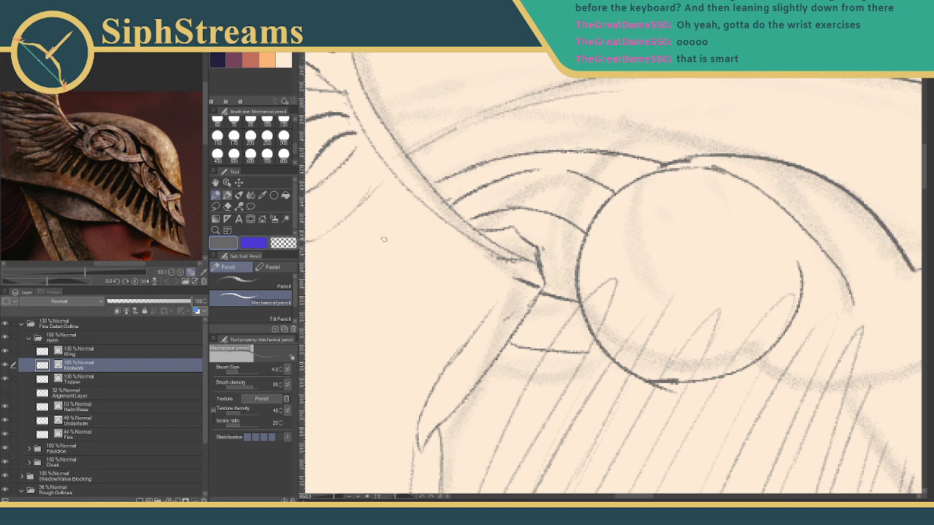
{"action": "left_click_drag", "start_coordinate": [576, 170], "coordinate": [522, 176]}
{"action": "key", "text": "e"}
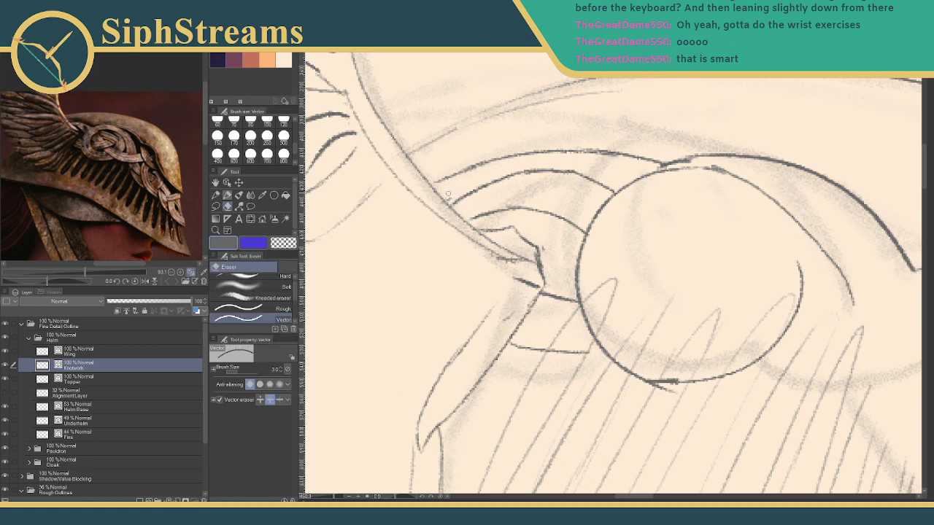
{"action": "key", "text": "p"}
{"action": "key", "text": "e"}
{"action": "key", "text": "p"}
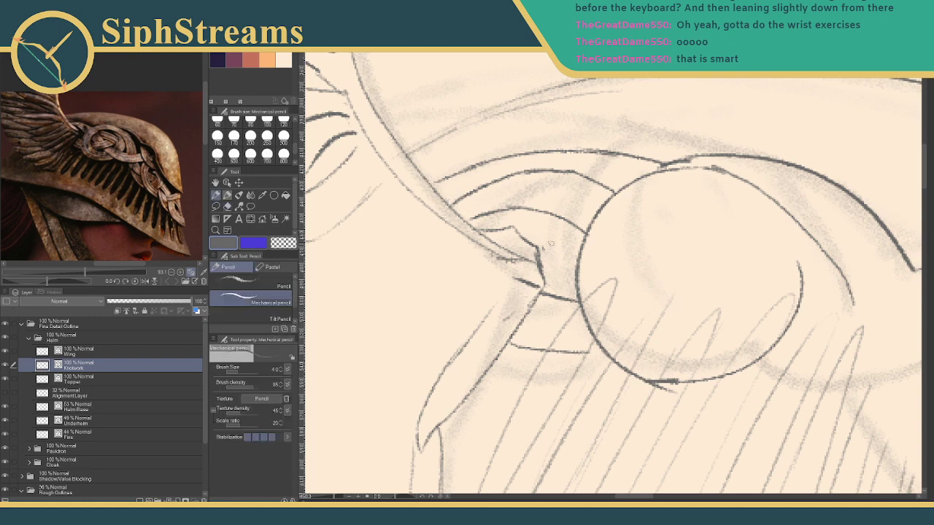
Erase the stray stroke just below the bottom of the knot loop with the Vector eraser.
{"action": "left_click_drag", "start_coordinate": [542, 251], "coordinate": [499, 257]}
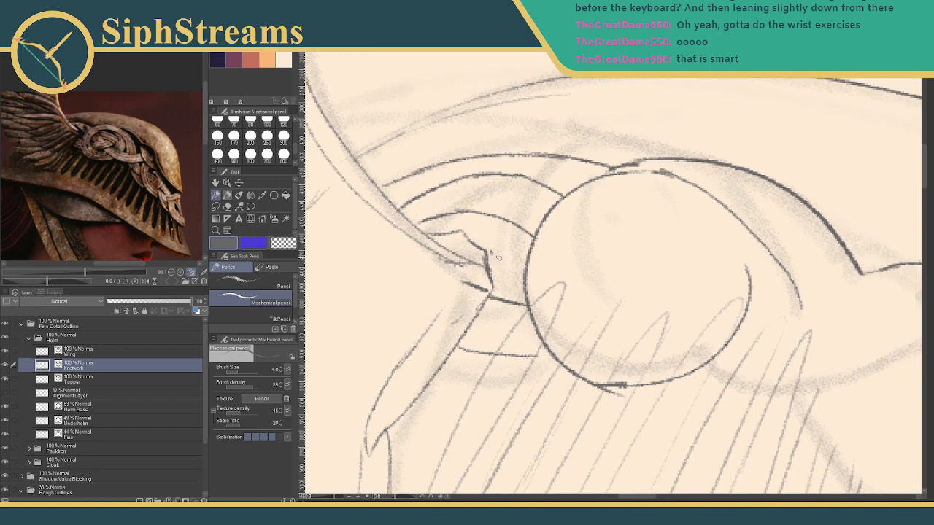
{"action": "left_click_drag", "start_coordinate": [332, 496], "coordinate": [338, 497]}
{"action": "left_click_drag", "start_coordinate": [439, 350], "coordinate": [320, 319]}
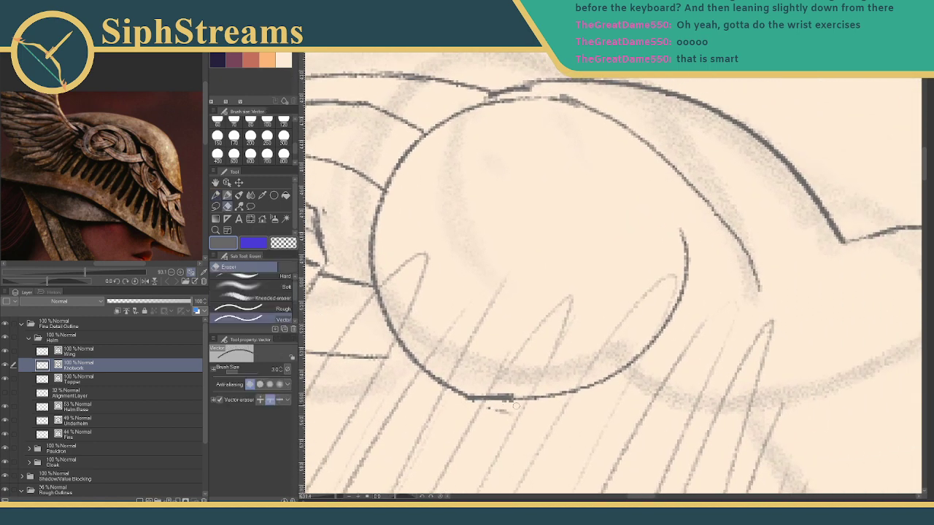
{"action": "left_click_drag", "start_coordinate": [595, 318], "coordinate": [547, 308]}
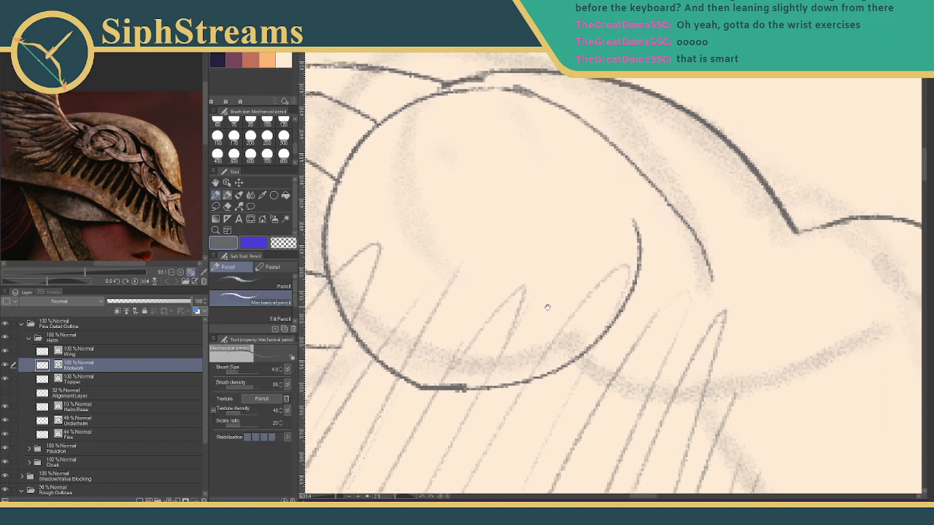
Draw the upper and left arcs of an inner ring inside the knot loop, following the knot in the reference image.
{"action": "mouse_move", "coordinate": [462, 129]}
{"action": "left_mouse_down"}
{"action": "mouse_move", "coordinate": [442, 290]}
{"action": "mouse_move", "coordinate": [576, 235]}
{"action": "left_mouse_up"}
{"action": "key", "text": "ctrl+z"}
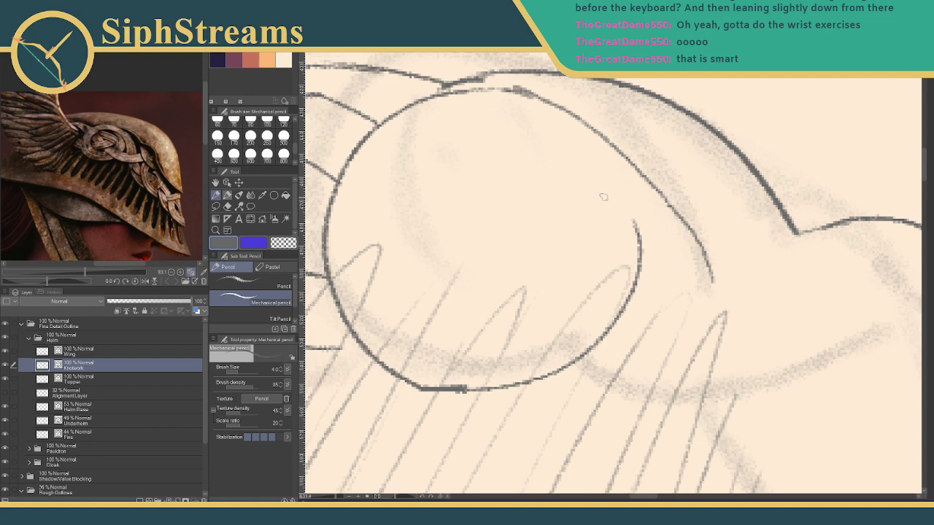
{"action": "mouse_move", "coordinate": [599, 177]}
{"action": "left_mouse_down"}
{"action": "mouse_move", "coordinate": [481, 133]}
{"action": "mouse_move", "coordinate": [430, 165]}
{"action": "left_mouse_up"}
{"action": "left_click_drag", "start_coordinate": [84, 273], "coordinate": [112, 273]}
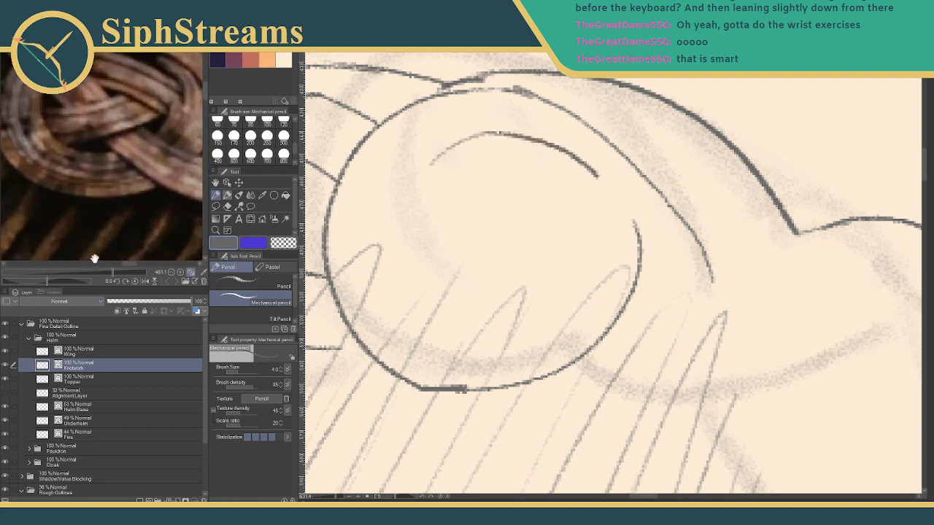
{"action": "left_click_drag", "start_coordinate": [71, 178], "coordinate": [108, 200]}
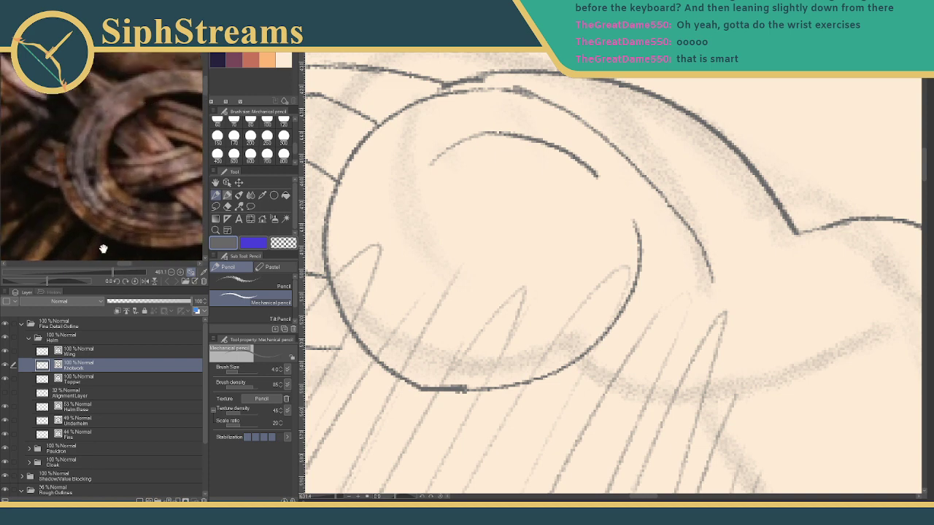
{"action": "left_click_drag", "start_coordinate": [117, 270], "coordinate": [94, 271]}
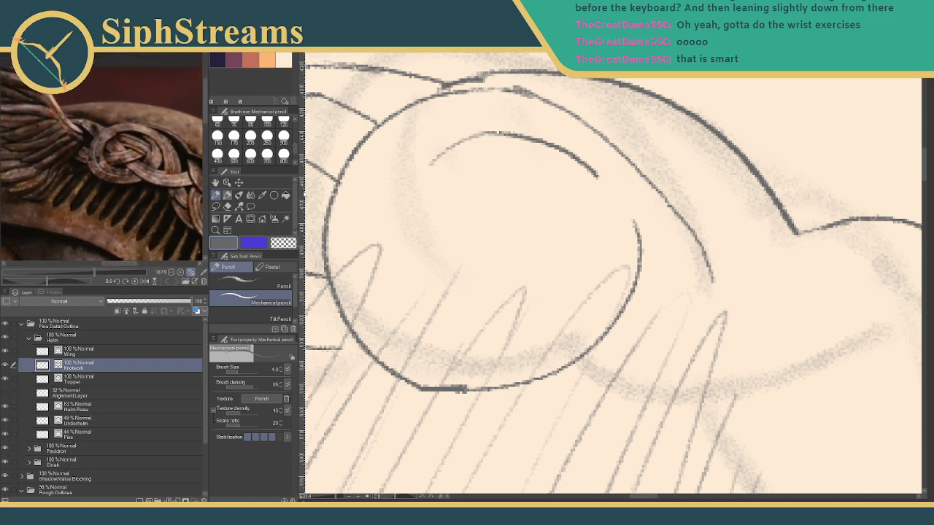
{"action": "mouse_move", "coordinate": [456, 187]}
{"action": "left_mouse_down"}
{"action": "mouse_move", "coordinate": [445, 140]}
{"action": "mouse_move", "coordinate": [467, 125]}
{"action": "mouse_move", "coordinate": [453, 128]}
{"action": "left_mouse_up"}
{"action": "mouse_move", "coordinate": [506, 97]}
{"action": "left_mouse_down"}
{"action": "mouse_move", "coordinate": [429, 146]}
{"action": "mouse_move", "coordinate": [417, 241]}
{"action": "left_mouse_up"}
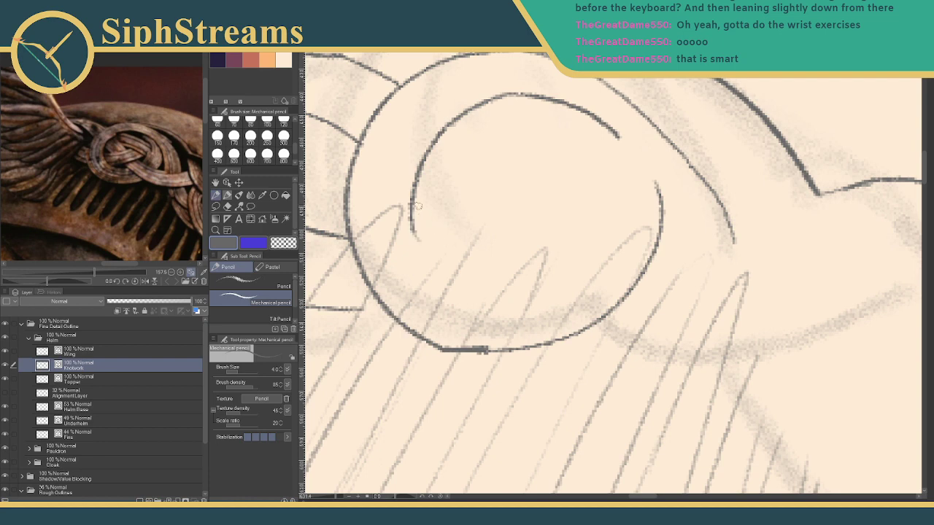
Draw the inner ring's lower arc from its left side around the bottom, and redraw its right end as a tighter curve.
{"action": "mouse_move", "coordinate": [412, 207]}
{"action": "left_mouse_down"}
{"action": "mouse_move", "coordinate": [422, 254]}
{"action": "mouse_move", "coordinate": [514, 295]}
{"action": "left_mouse_up"}
{"action": "mouse_move", "coordinate": [407, 213]}
{"action": "left_mouse_down"}
{"action": "mouse_move", "coordinate": [452, 273]}
{"action": "mouse_move", "coordinate": [618, 202]}
{"action": "left_mouse_up"}
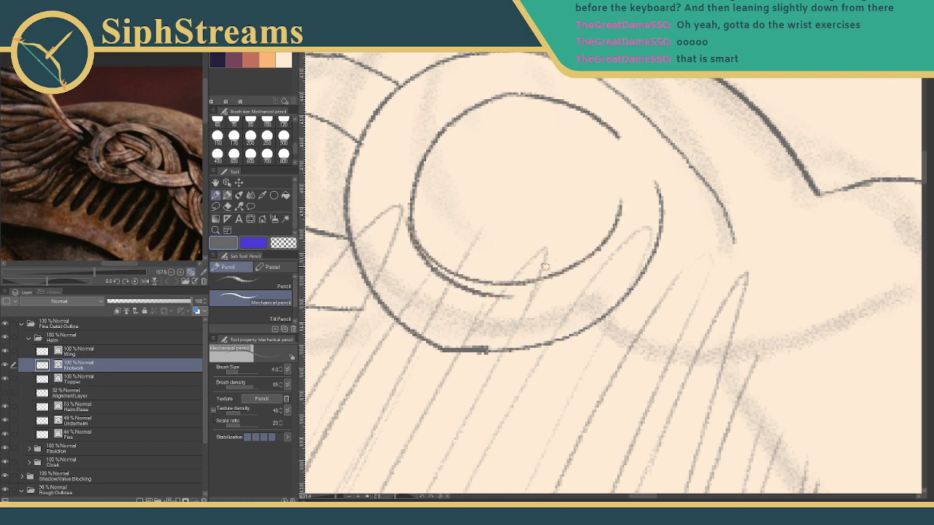
{"action": "mouse_move", "coordinate": [546, 276]}
{"action": "left_mouse_down"}
{"action": "mouse_move", "coordinate": [593, 202]}
{"action": "mouse_move", "coordinate": [597, 218]}
{"action": "mouse_move", "coordinate": [615, 211]}
{"action": "mouse_move", "coordinate": [585, 250]}
{"action": "left_mouse_up"}
Erase the doubled stroke at the inner ring's lower left with the Vector eraser and touch up the join with the left arc.
{"action": "key", "text": "e"}
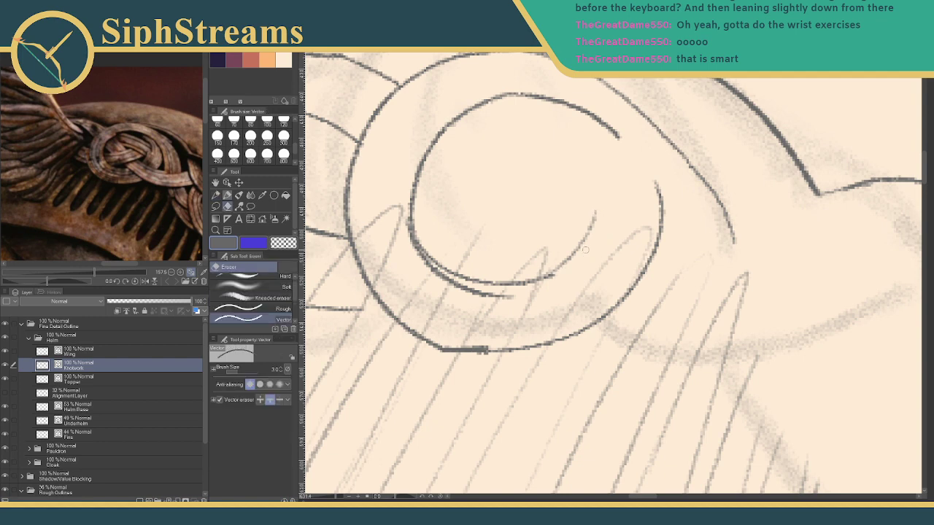
{"action": "left_click_drag", "start_coordinate": [450, 283], "coordinate": [508, 297]}
{"action": "left_click_drag", "start_coordinate": [451, 285], "coordinate": [413, 251]}
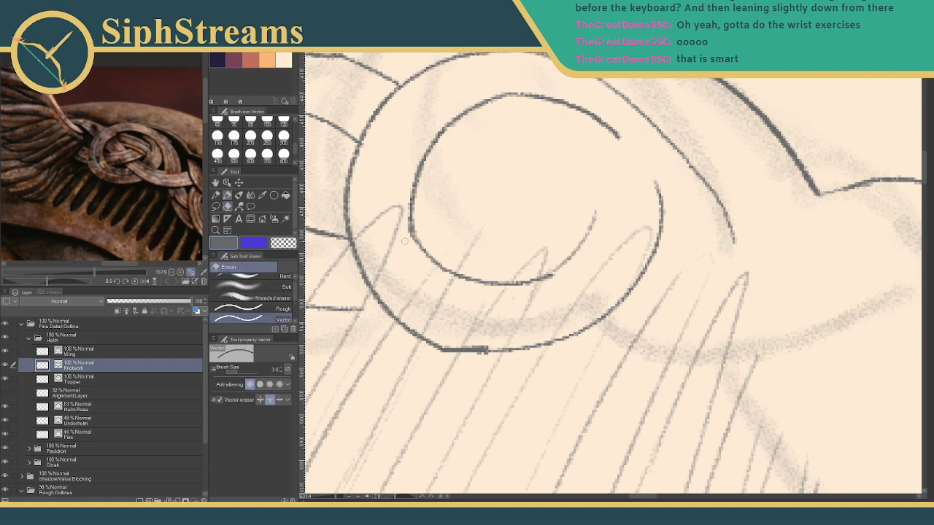
{"action": "key", "text": "p"}
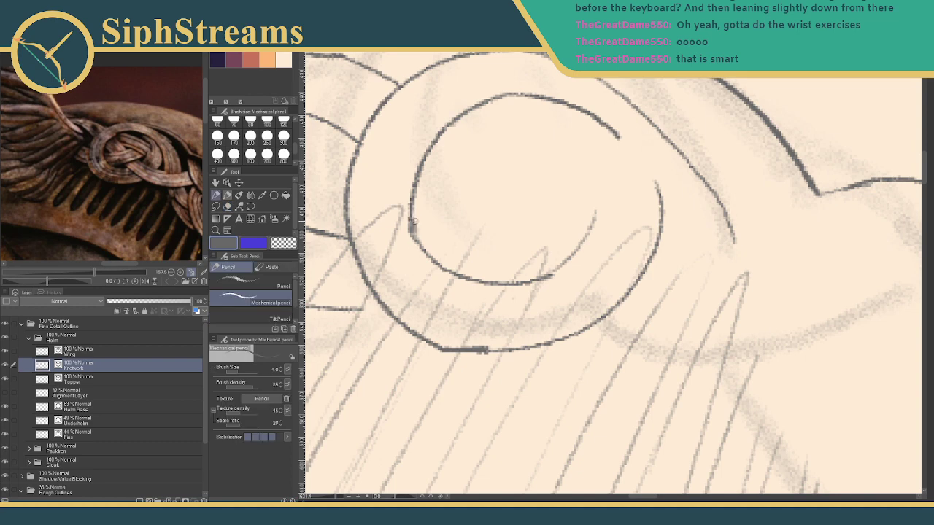
{"action": "key", "text": "e"}
{"action": "key", "text": "p"}
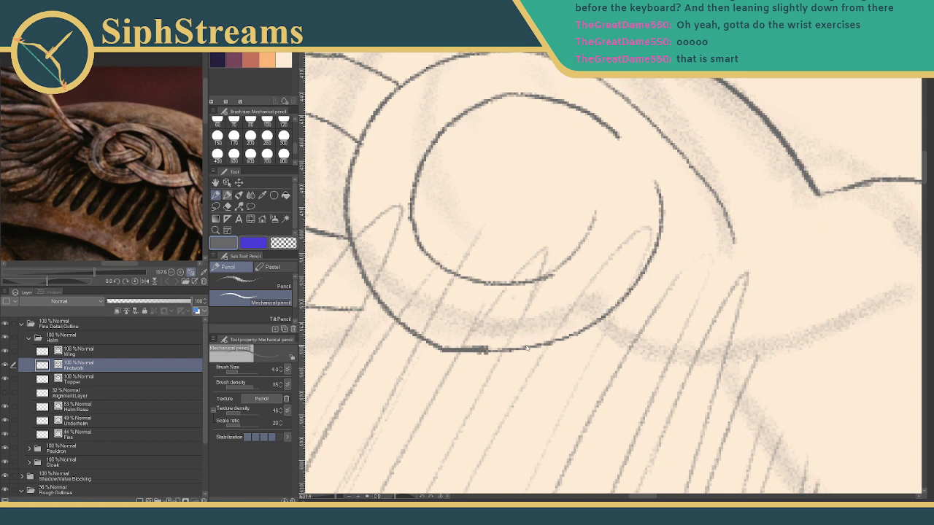
Check the knotwork against the reference image and extend the lowest strand behind the knot loop to meet the loop's outline.
{"action": "mouse_move", "coordinate": [572, 239]}
{"action": "left_mouse_down"}
{"action": "mouse_move", "coordinate": [533, 285]}
{"action": "mouse_move", "coordinate": [530, 272]}
{"action": "mouse_move", "coordinate": [454, 215]}
{"action": "mouse_move", "coordinate": [420, 153]}
{"action": "left_mouse_up"}
{"action": "left_click_drag", "start_coordinate": [548, 221], "coordinate": [587, 142]}
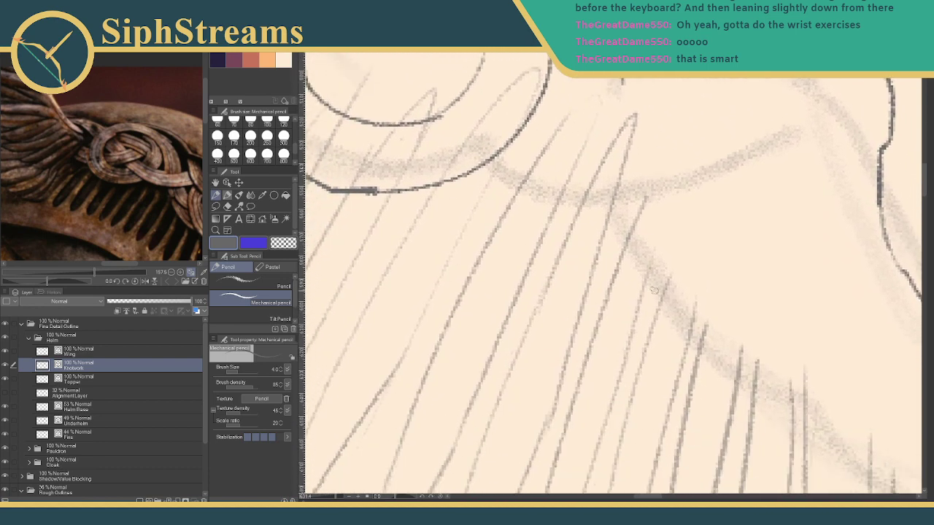
{"action": "left_click_drag", "start_coordinate": [655, 292], "coordinate": [526, 208]}
{"action": "left_click_drag", "start_coordinate": [172, 204], "coordinate": [74, 164]}
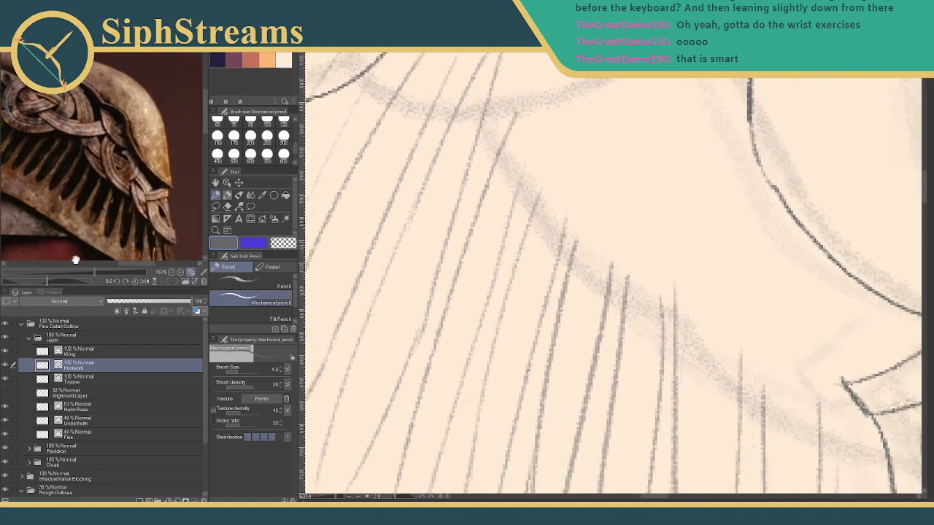
{"action": "left_click_drag", "start_coordinate": [91, 272], "coordinate": [82, 272]}
{"action": "left_click_drag", "start_coordinate": [369, 134], "coordinate": [643, 356]}
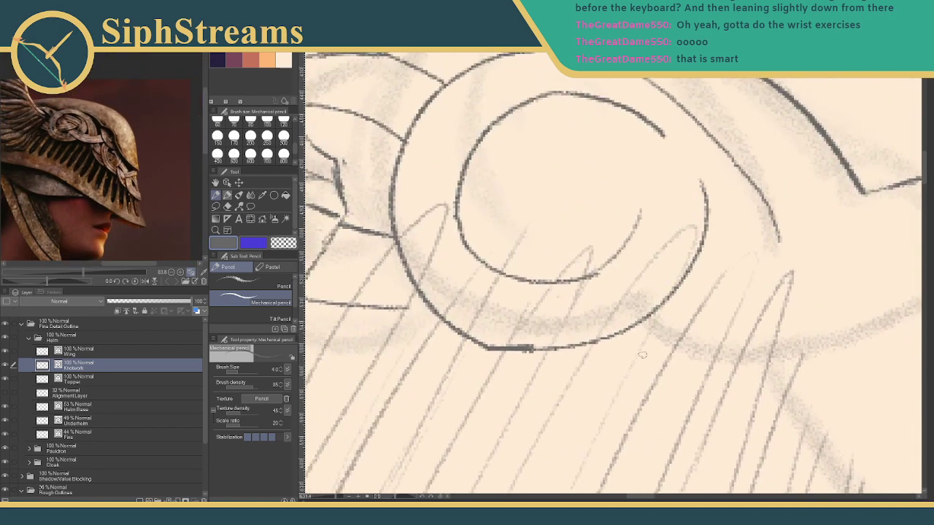
{"action": "mouse_move", "coordinate": [543, 167]}
{"action": "left_mouse_down"}
{"action": "mouse_move", "coordinate": [646, 215]}
{"action": "mouse_move", "coordinate": [635, 197]}
{"action": "left_mouse_up"}
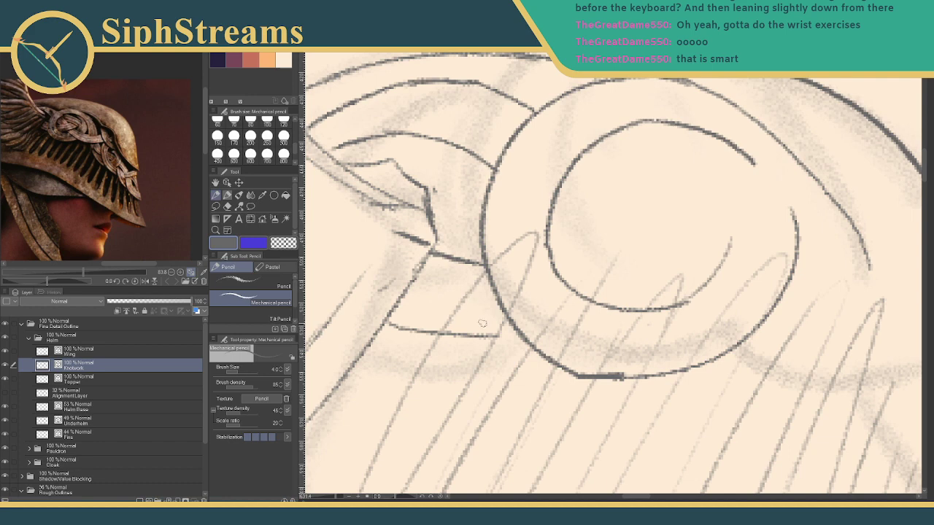
{"action": "left_click_drag", "start_coordinate": [482, 334], "coordinate": [516, 335]}
Draw a rounded arc from below the notch in front of the knot loop down to the knotwork's front outline, closing a smaller loop.
{"action": "mouse_move", "coordinate": [620, 272]}
{"action": "left_mouse_down"}
{"action": "mouse_move", "coordinate": [573, 223]}
{"action": "mouse_move", "coordinate": [464, 182]}
{"action": "left_mouse_up"}
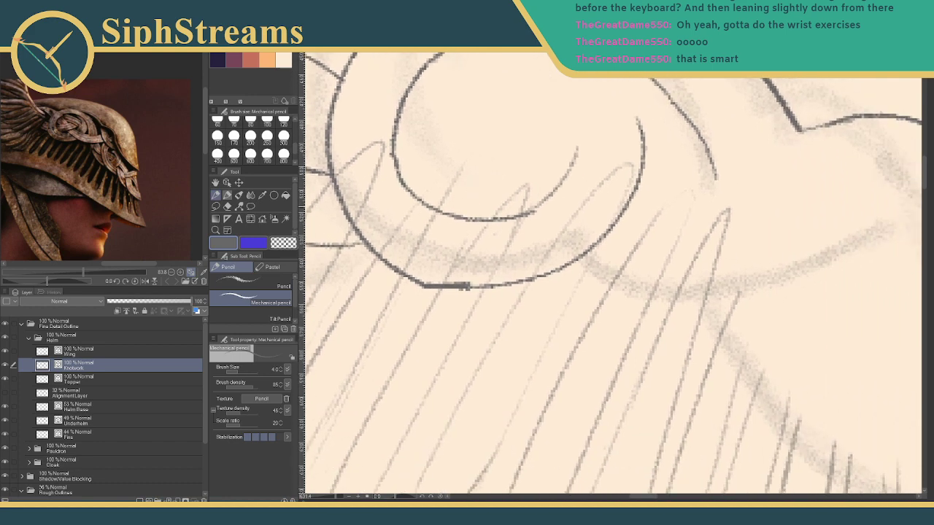
{"action": "mouse_move", "coordinate": [648, 212]}
{"action": "left_mouse_down"}
{"action": "mouse_move", "coordinate": [507, 234]}
{"action": "mouse_move", "coordinate": [451, 223]}
{"action": "left_mouse_up"}
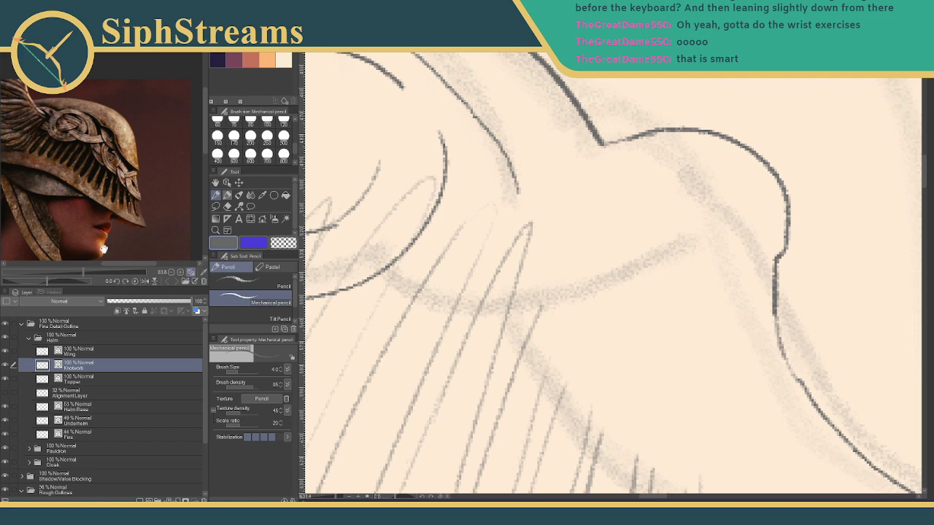
{"action": "left_click_drag", "start_coordinate": [84, 273], "coordinate": [97, 275]}
{"action": "left_click_drag", "start_coordinate": [107, 122], "coordinate": [80, 159]}
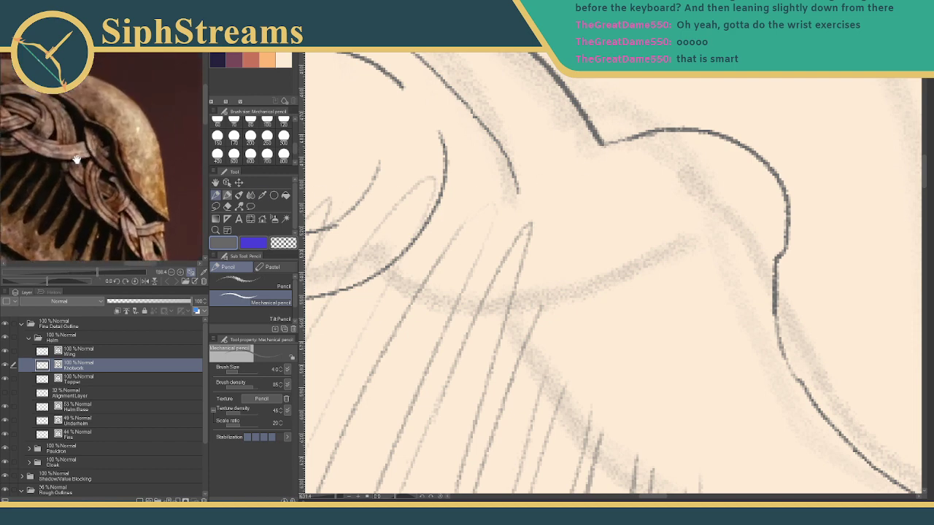
{"action": "left_click_drag", "start_coordinate": [98, 273], "coordinate": [104, 273]}
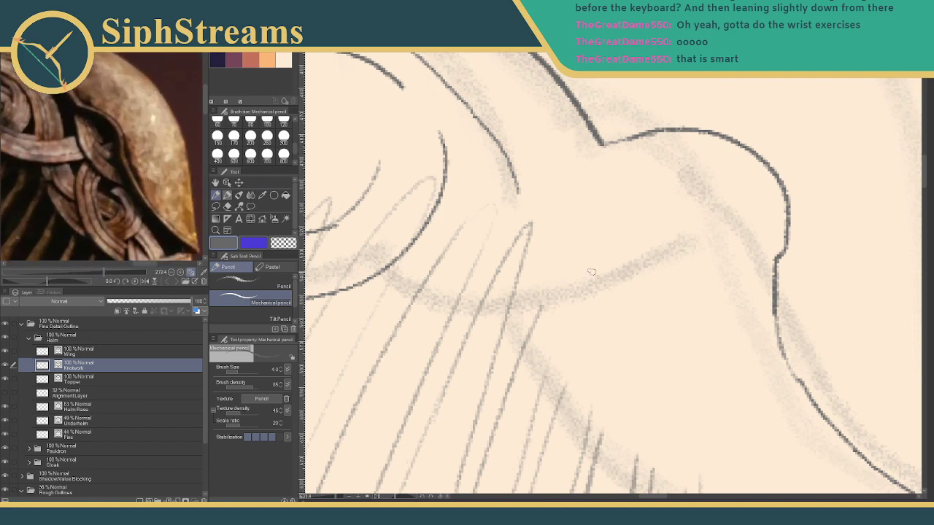
{"action": "left_click_drag", "start_coordinate": [606, 272], "coordinate": [429, 180]}
{"action": "left_click_drag", "start_coordinate": [429, 144], "coordinate": [428, 202]}
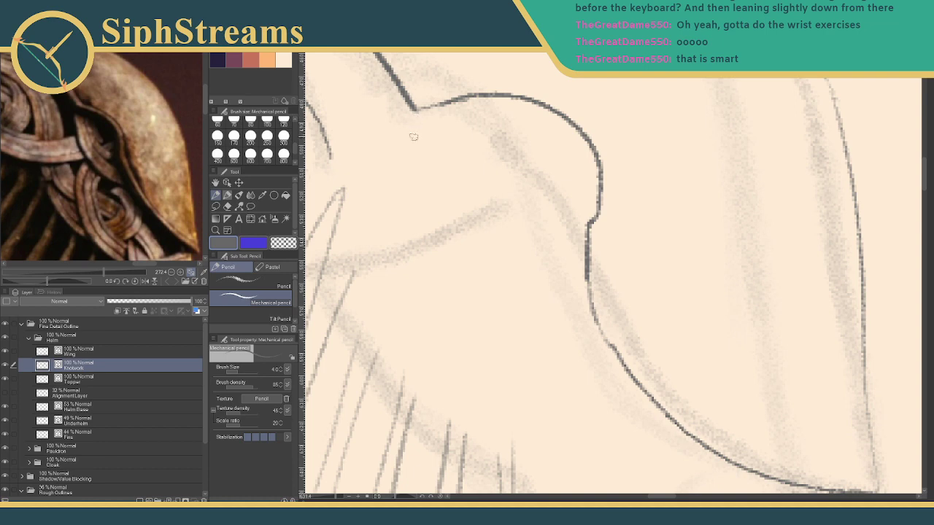
{"action": "mouse_move", "coordinate": [414, 133]}
{"action": "left_mouse_down"}
{"action": "mouse_move", "coordinate": [447, 235]}
{"action": "mouse_move", "coordinate": [495, 274]}
{"action": "mouse_move", "coordinate": [580, 301]}
{"action": "left_mouse_up"}
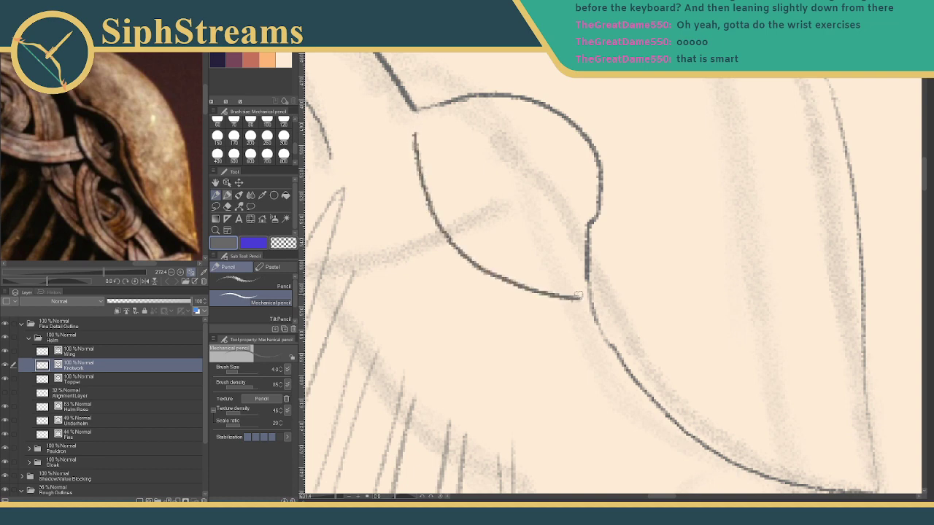
{"action": "key", "text": "ctrl+z"}
{"action": "mouse_move", "coordinate": [408, 133]}
{"action": "left_mouse_down"}
{"action": "mouse_move", "coordinate": [427, 226]}
{"action": "mouse_move", "coordinate": [497, 299]}
{"action": "mouse_move", "coordinate": [599, 323]}
{"action": "left_mouse_up"}
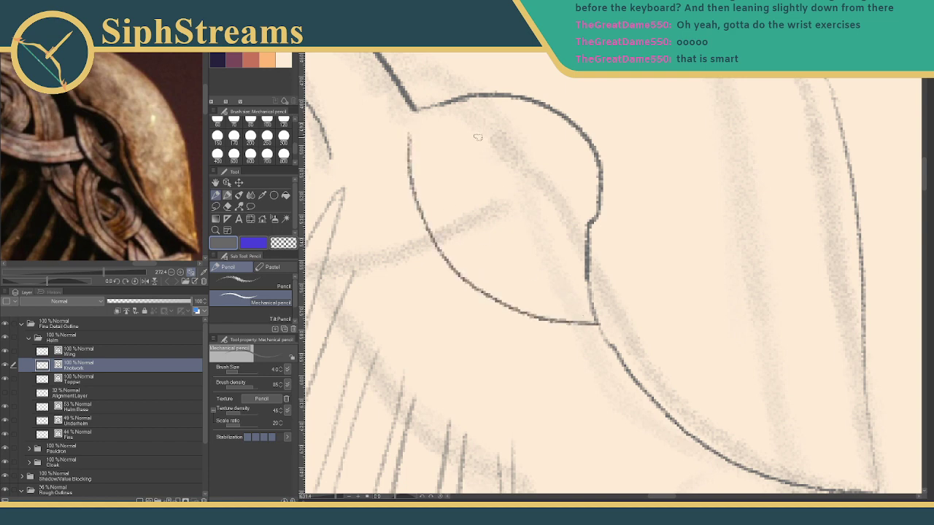
Draw the inner strand edges inside the smaller front loop, redrawing the lowest one as a short curve slightly below the others.
{"action": "mouse_move", "coordinate": [463, 128]}
{"action": "left_mouse_down"}
{"action": "mouse_move", "coordinate": [513, 191]}
{"action": "mouse_move", "coordinate": [494, 193]}
{"action": "mouse_move", "coordinate": [500, 206]}
{"action": "mouse_move", "coordinate": [567, 228]}
{"action": "mouse_move", "coordinate": [557, 246]}
{"action": "mouse_move", "coordinate": [512, 233]}
{"action": "mouse_move", "coordinate": [467, 198]}
{"action": "mouse_move", "coordinate": [570, 247]}
{"action": "left_mouse_up"}
{"action": "key", "text": "ctrl+z"}
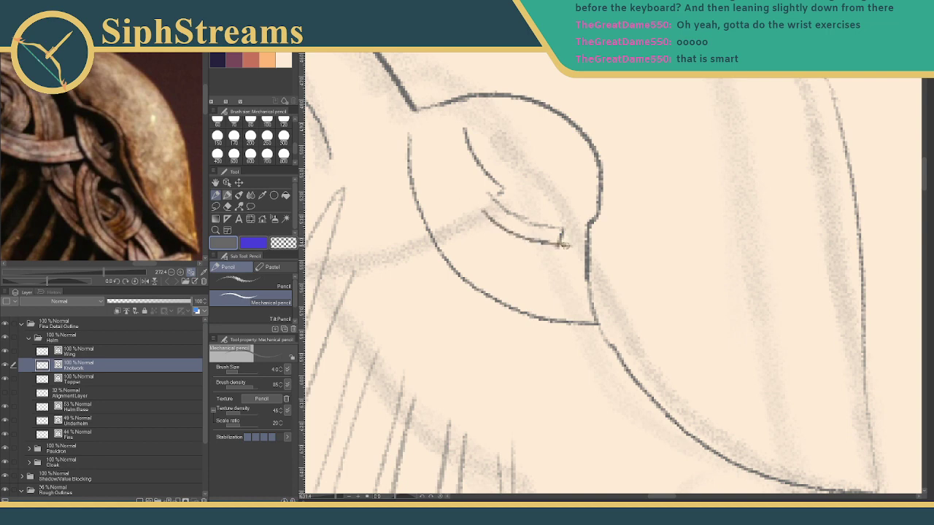
{"action": "key", "text": "ctrl+z"}
{"action": "left_click_drag", "start_coordinate": [492, 221], "coordinate": [570, 248]}
{"action": "left_click_drag", "start_coordinate": [502, 229], "coordinate": [558, 263]}
{"action": "key", "text": "ctrl+z"}
{"action": "mouse_move", "coordinate": [499, 229]}
{"action": "left_mouse_down"}
{"action": "mouse_move", "coordinate": [541, 253]}
{"action": "mouse_move", "coordinate": [577, 263]}
{"action": "left_mouse_up"}
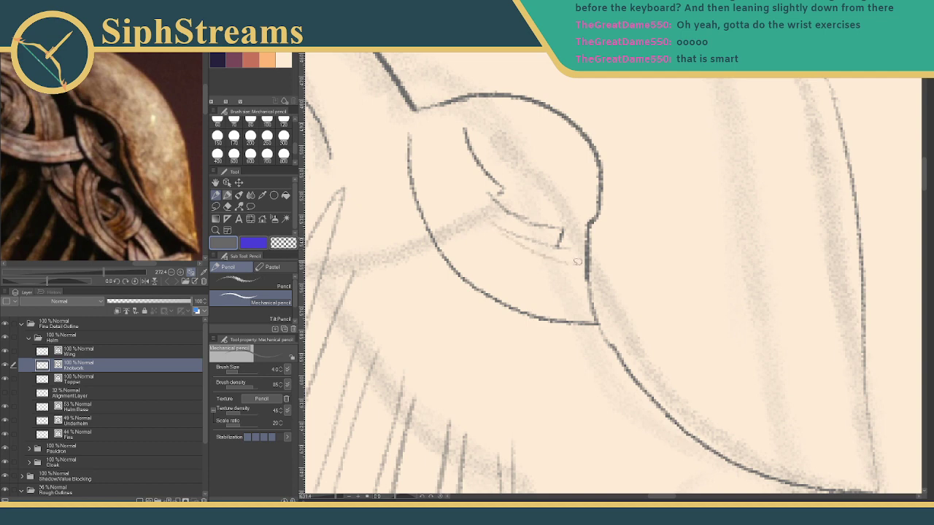
{"action": "left_click_drag", "start_coordinate": [498, 227], "coordinate": [577, 260]}
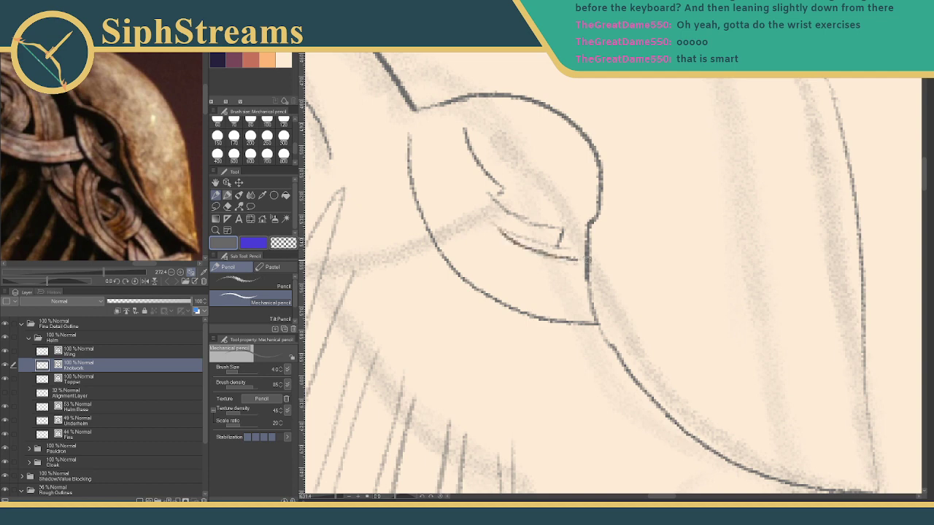
Draw a short curved strand from the smaller loop's inner strands up to its front edge, following the braid in the reference image.
{"action": "left_click_drag", "start_coordinate": [441, 220], "coordinate": [611, 247]}
{"action": "left_click_drag", "start_coordinate": [116, 195], "coordinate": [198, 201]}
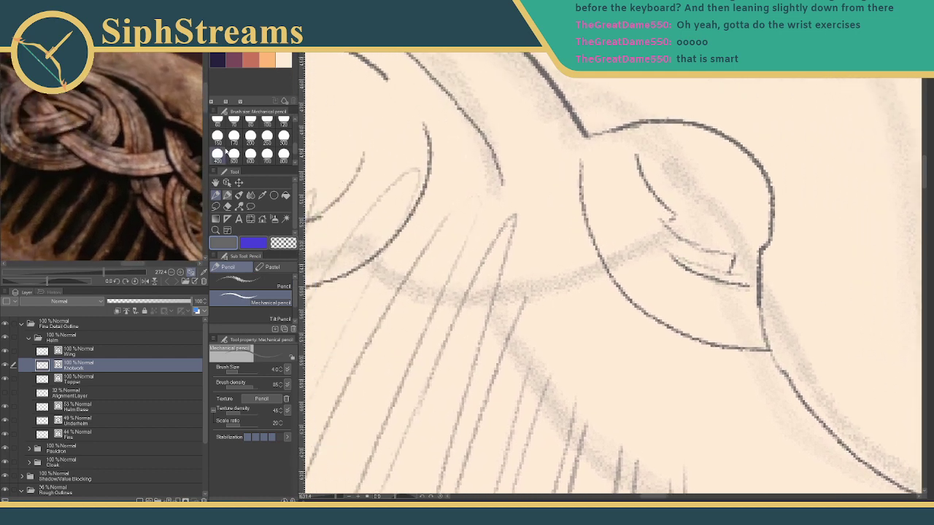
{"action": "left_click_drag", "start_coordinate": [558, 276], "coordinate": [351, 102]}
{"action": "left_click_drag", "start_coordinate": [129, 184], "coordinate": [51, 129]}
{"action": "left_click_drag", "start_coordinate": [448, 119], "coordinate": [420, 180]}
{"action": "left_click_drag", "start_coordinate": [468, 137], "coordinate": [531, 95]}
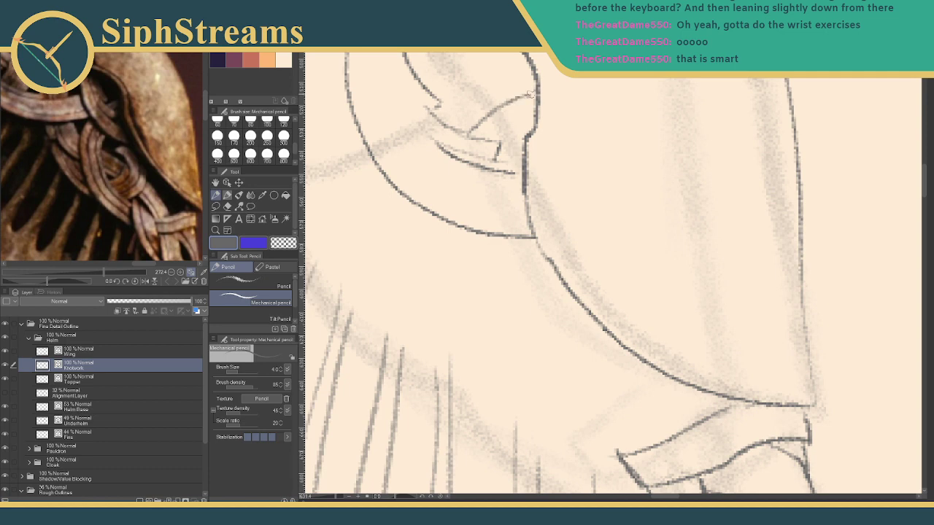
{"action": "key", "text": "ctrl+z"}
{"action": "key", "text": "ctrl+z"}
{"action": "left_click_drag", "start_coordinate": [538, 96], "coordinate": [471, 131]}
Draw a long curved strand from the underside of the smaller loop down towards the tied band at the helmet's brow.
{"action": "left_click_drag", "start_coordinate": [459, 233], "coordinate": [426, 174]}
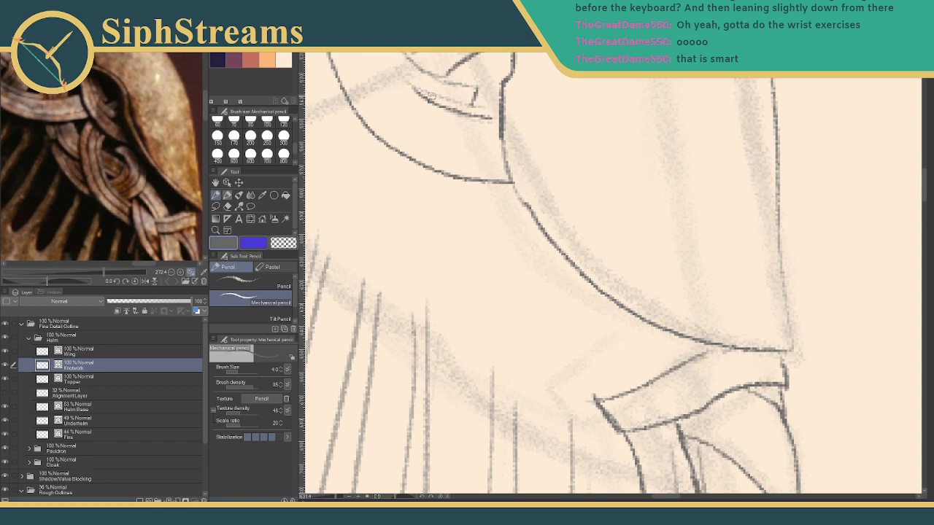
{"action": "left_click_drag", "start_coordinate": [399, 153], "coordinate": [393, 179]}
{"action": "left_click_drag", "start_coordinate": [450, 221], "coordinate": [429, 168]}
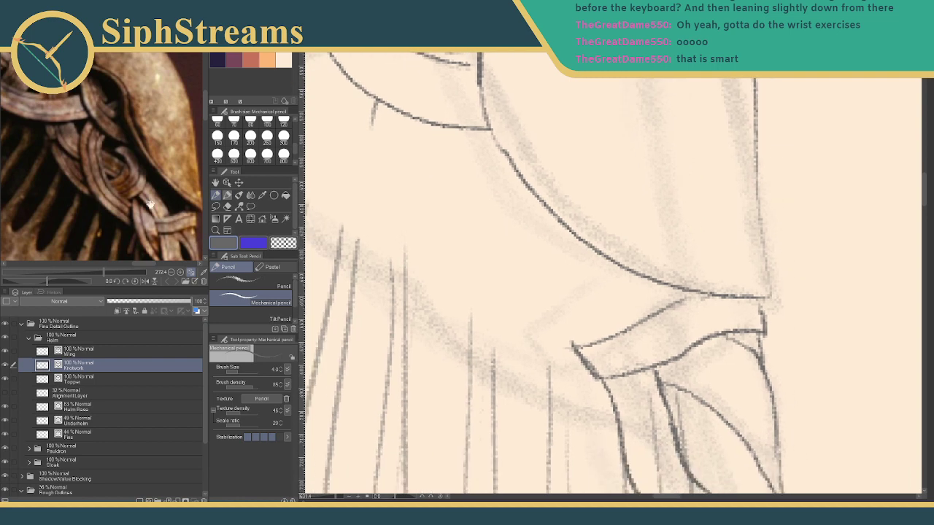
{"action": "left_click_drag", "start_coordinate": [150, 205], "coordinate": [124, 171]}
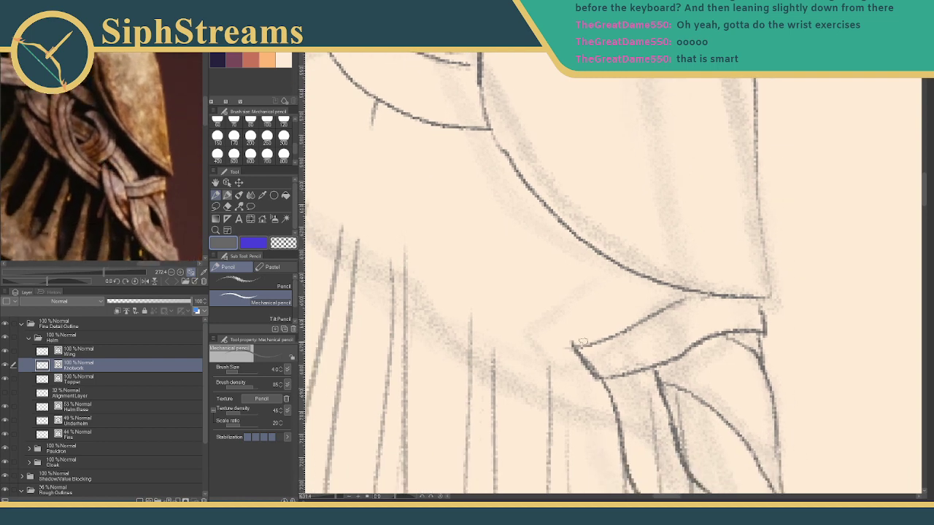
{"action": "mouse_move", "coordinate": [583, 341]}
{"action": "left_mouse_down"}
{"action": "mouse_move", "coordinate": [581, 315]}
{"action": "mouse_move", "coordinate": [624, 362]}
{"action": "left_mouse_up"}
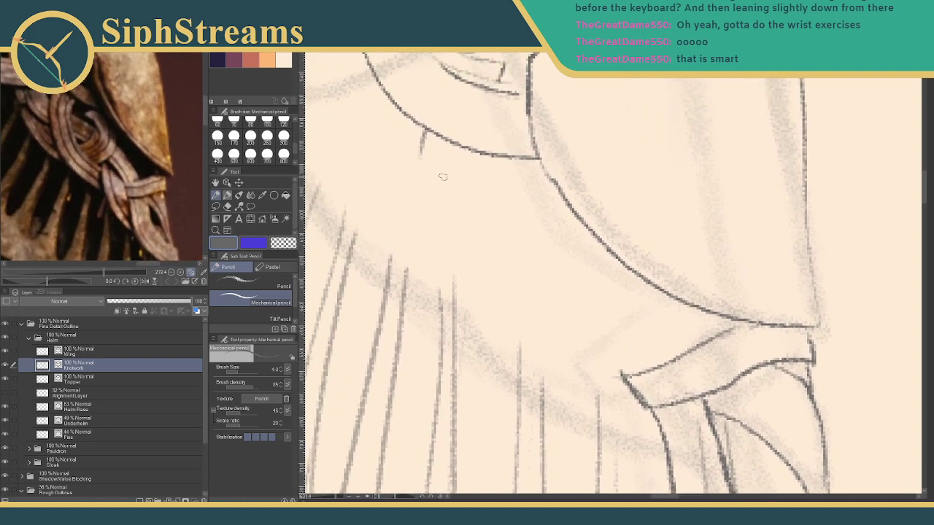
{"action": "mouse_move", "coordinate": [422, 135]}
{"action": "left_mouse_down"}
{"action": "mouse_move", "coordinate": [407, 239]}
{"action": "mouse_move", "coordinate": [423, 140]}
{"action": "mouse_move", "coordinate": [422, 234]}
{"action": "mouse_move", "coordinate": [537, 323]}
{"action": "mouse_move", "coordinate": [620, 340]}
{"action": "left_mouse_up"}
{"action": "key", "text": "ctrl+z"}
{"action": "left_click_drag", "start_coordinate": [582, 321], "coordinate": [656, 322]}
Compare the whole helmet with the reference image and redraw the long strand's lower edge as a slightly lower, fuller curve.
{"action": "left_click_drag", "start_coordinate": [335, 497], "coordinate": [327, 498]}
{"action": "left_click_drag", "start_coordinate": [101, 229], "coordinate": [121, 232]}
{"action": "left_click_drag", "start_coordinate": [104, 272], "coordinate": [81, 275]}
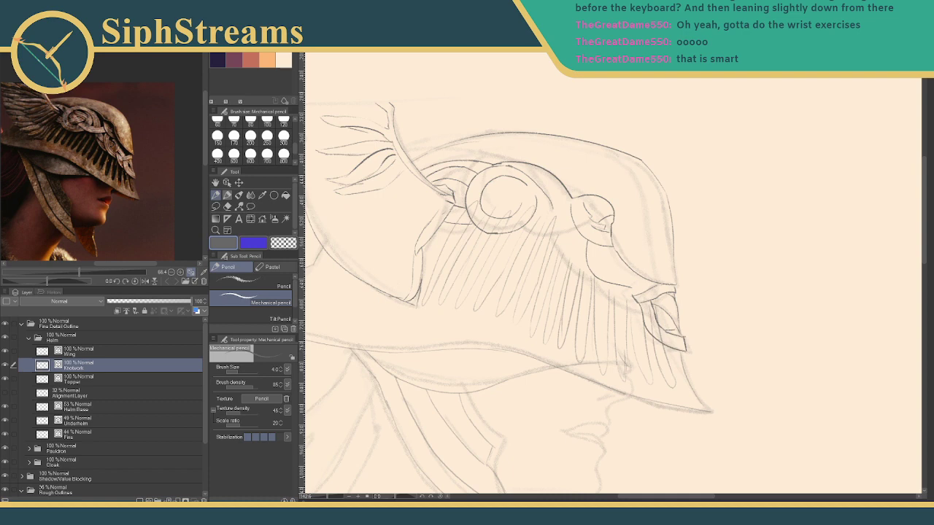
{"action": "scroll", "coordinate": [487, 270], "scroll_direction": "up", "scroll_amount": 5}
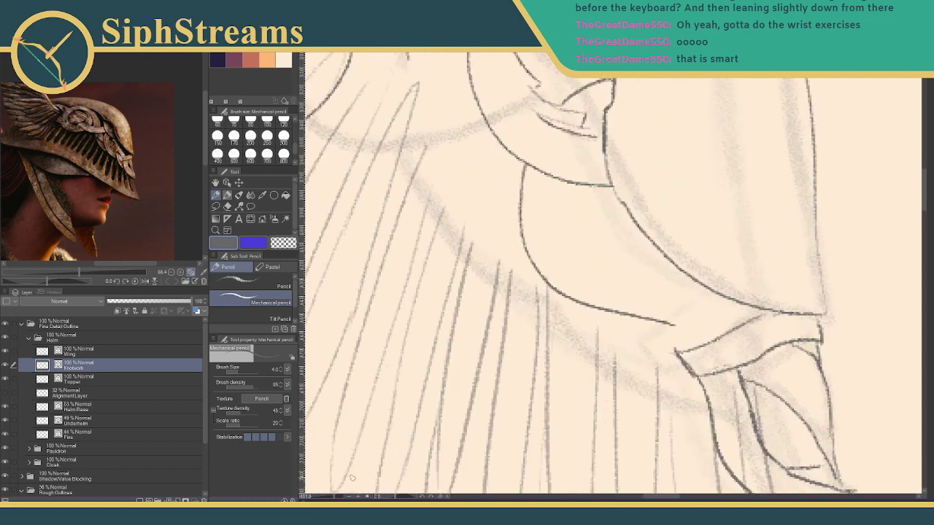
{"action": "left_click_drag", "start_coordinate": [487, 271], "coordinate": [474, 285]}
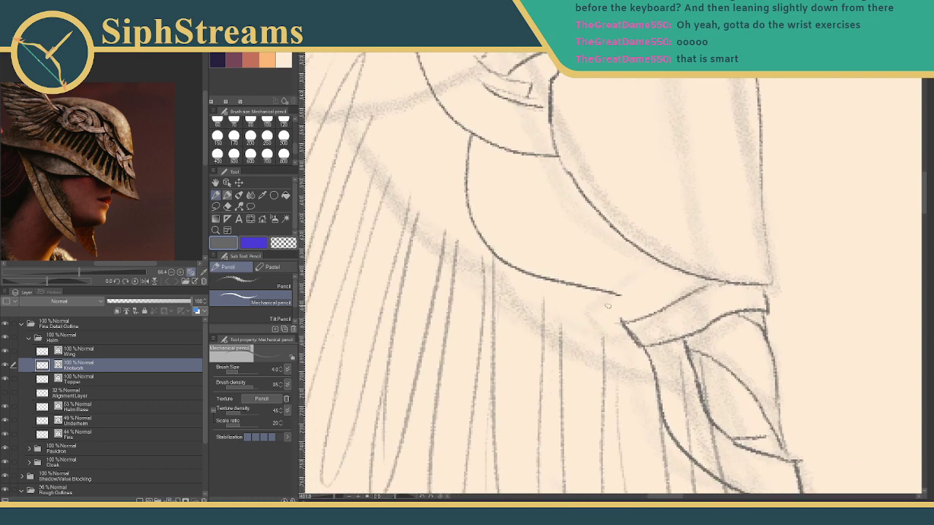
{"action": "mouse_move", "coordinate": [614, 308]}
{"action": "left_mouse_down"}
{"action": "mouse_move", "coordinate": [540, 288]}
{"action": "mouse_move", "coordinate": [460, 191]}
{"action": "left_mouse_up"}
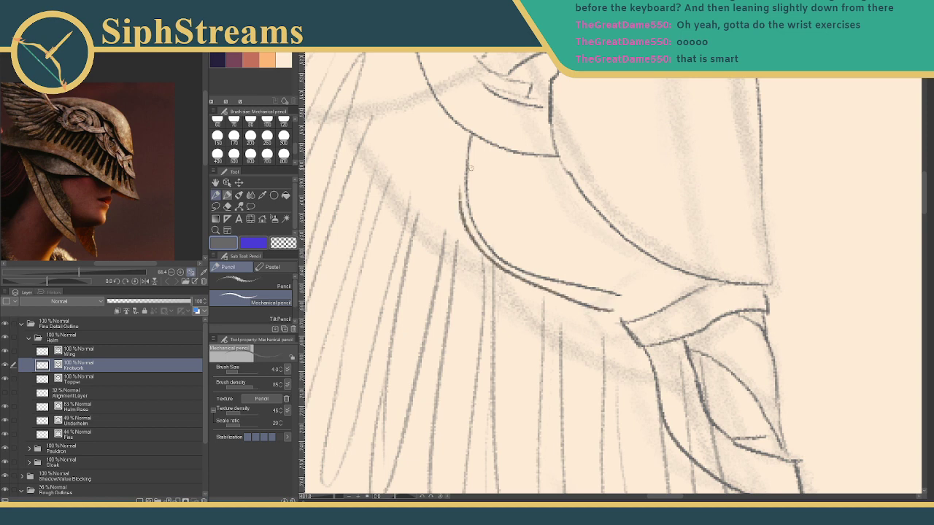
{"action": "key", "text": "ctrl+z"}
{"action": "mouse_move", "coordinate": [471, 134]}
{"action": "left_mouse_down"}
{"action": "mouse_move", "coordinate": [467, 153]}
{"action": "mouse_move", "coordinate": [599, 291]}
{"action": "left_mouse_up"}
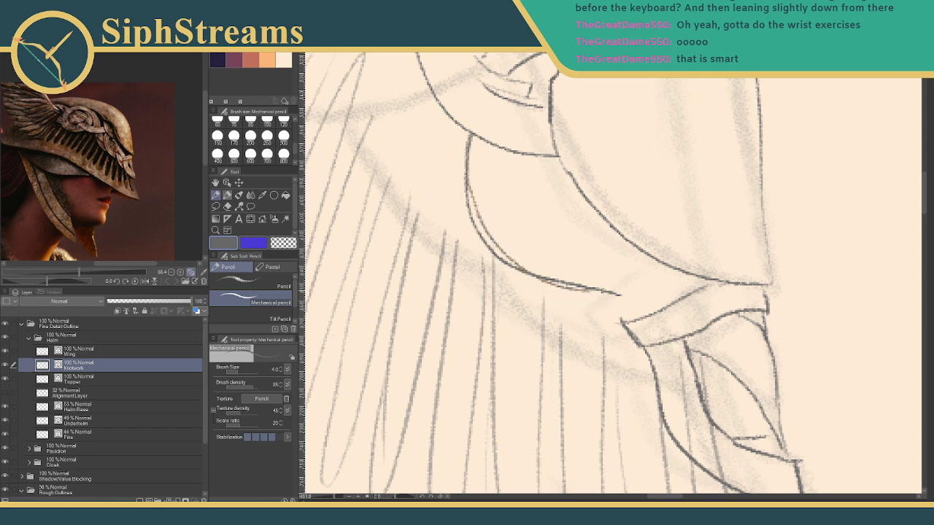
{"action": "key", "text": "ctrl+z"}
{"action": "mouse_move", "coordinate": [467, 150]}
{"action": "left_mouse_down"}
{"action": "mouse_move", "coordinate": [537, 277]}
{"action": "mouse_move", "coordinate": [619, 304]}
{"action": "left_mouse_up"}
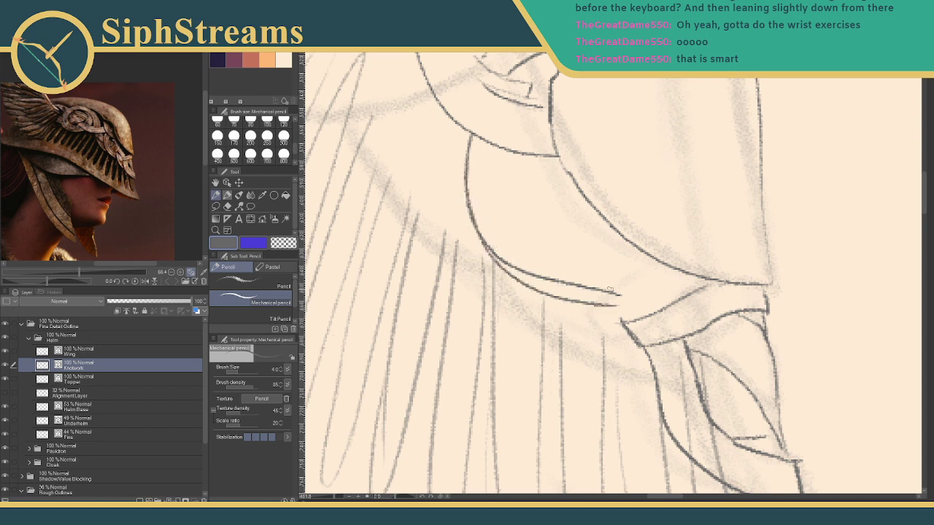
Erase the old lower edge of the long strand with the Vector eraser and return to the mechanical pencil.
{"action": "key", "text": "e"}
{"action": "left_click_drag", "start_coordinate": [545, 272], "coordinate": [523, 266]}
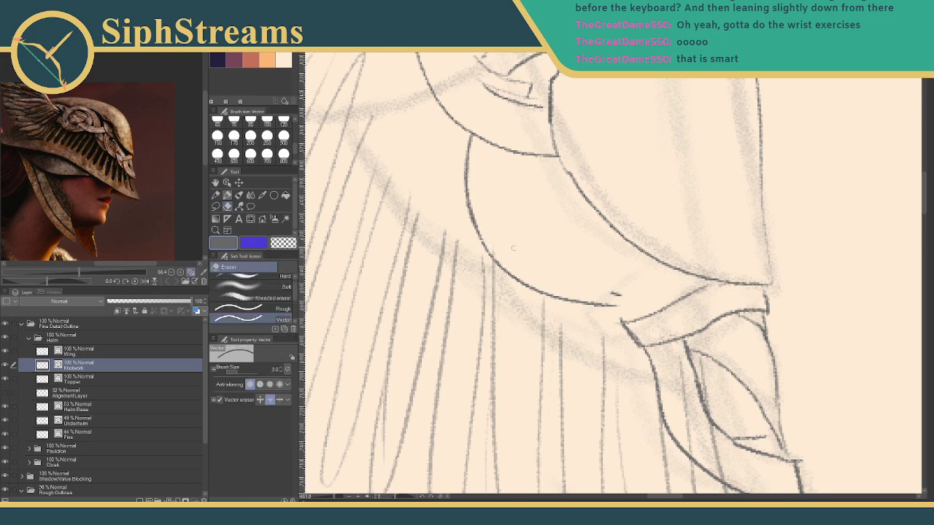
{"action": "key", "text": "p"}
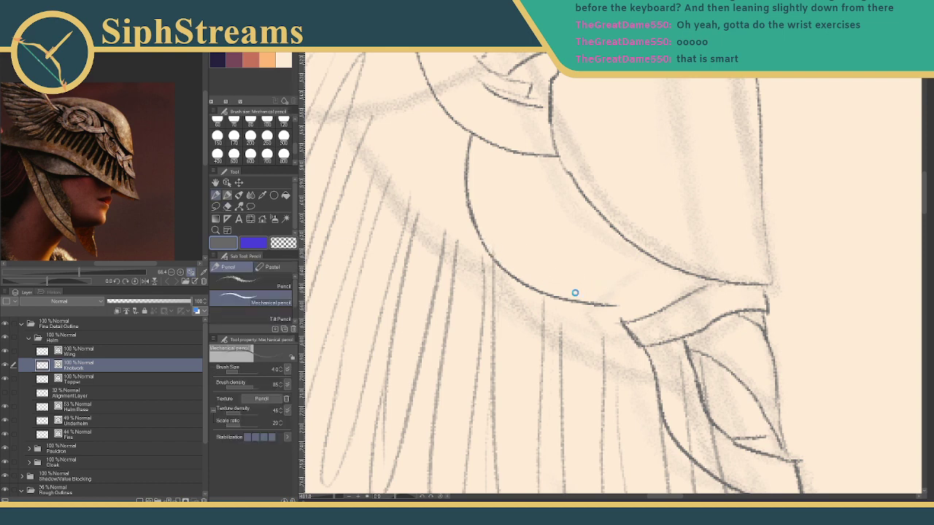
Draw a short curve rising from the tied band's lower corner into the long strand, and erase the band's protruding corner.
{"action": "left_click_drag", "start_coordinate": [81, 273], "coordinate": [102, 273]}
{"action": "left_click_drag", "start_coordinate": [136, 206], "coordinate": [56, 188]}
{"action": "left_click_drag", "start_coordinate": [102, 273], "coordinate": [104, 273]}
{"action": "left_click_drag", "start_coordinate": [131, 243], "coordinate": [129, 215]}
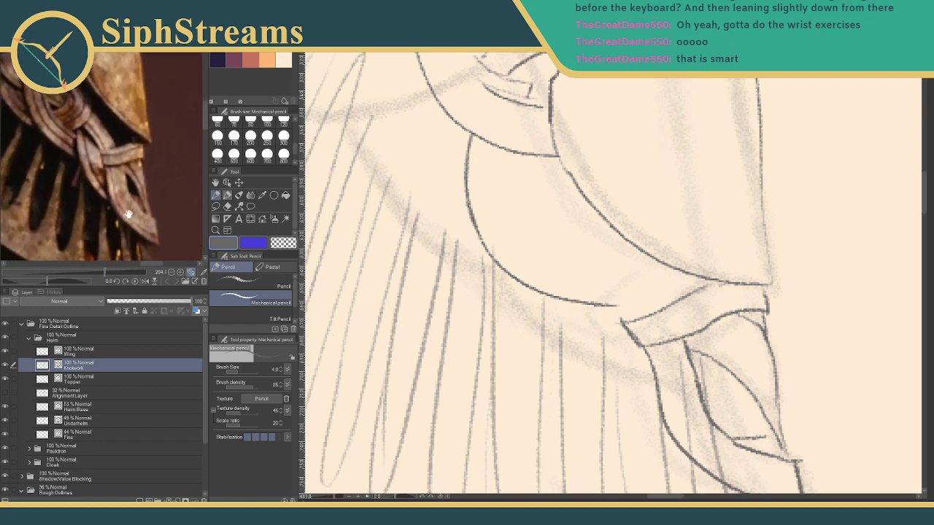
{"action": "left_click_drag", "start_coordinate": [499, 315], "coordinate": [448, 285], "text": "space"}
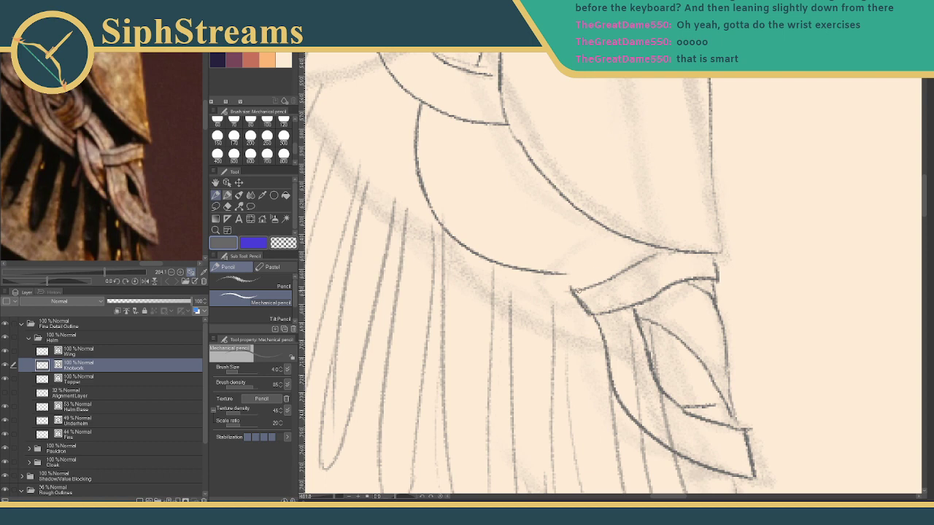
{"action": "left_click_drag", "start_coordinate": [508, 198], "coordinate": [436, 175]}
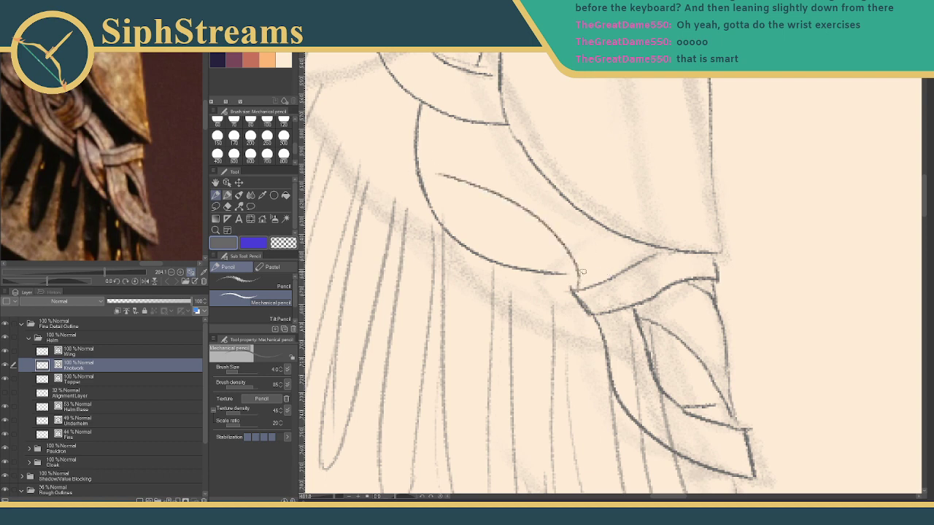
{"action": "key", "text": "ctrl+z"}
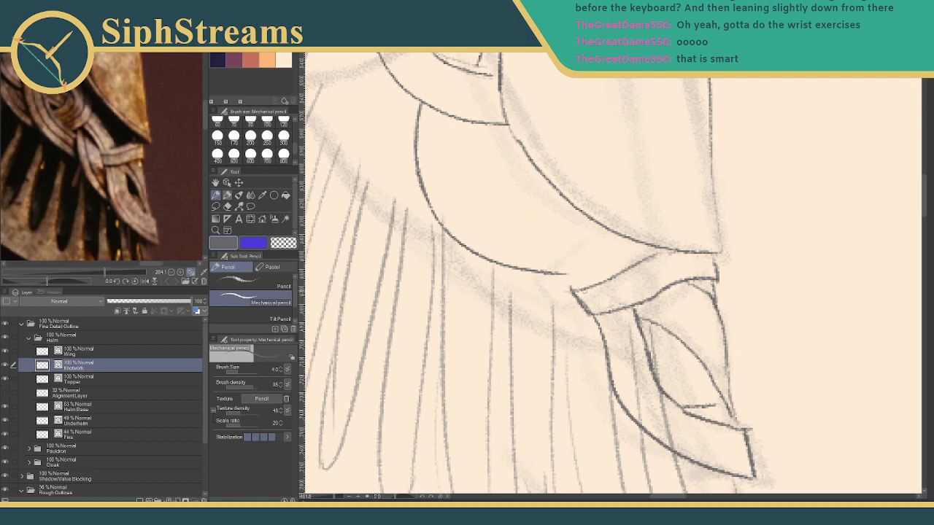
{"action": "mouse_move", "coordinate": [573, 291]}
{"action": "left_mouse_down"}
{"action": "mouse_move", "coordinate": [594, 315]}
{"action": "mouse_move", "coordinate": [576, 288]}
{"action": "mouse_move", "coordinate": [587, 306]}
{"action": "mouse_move", "coordinate": [575, 298]}
{"action": "mouse_move", "coordinate": [583, 312]}
{"action": "mouse_move", "coordinate": [560, 247]}
{"action": "mouse_move", "coordinate": [510, 213]}
{"action": "left_mouse_up"}
{"action": "key", "text": "e"}
{"action": "key", "text": "p"}
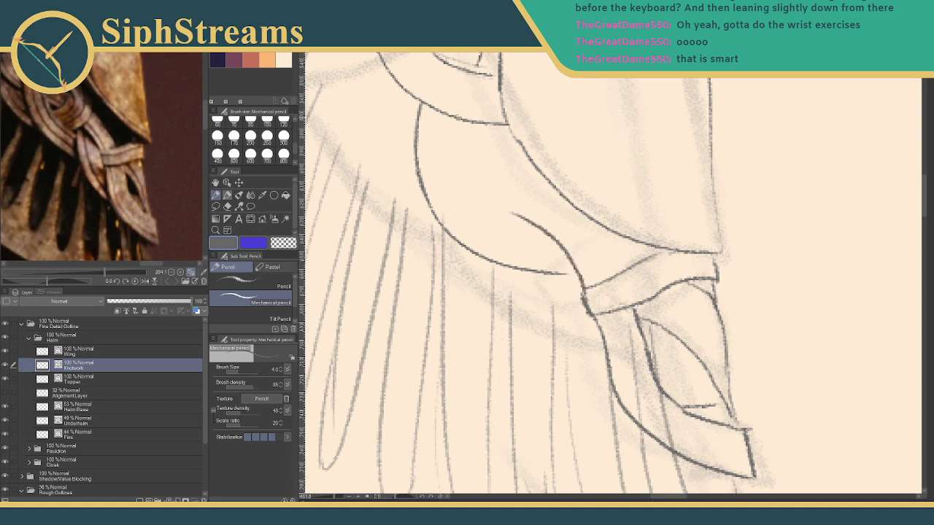
Draw an inner curve parallel to the long strand's outer edge, and an overlapping strand sweeping down from its end past the tied band.
{"action": "left_click_drag", "start_coordinate": [457, 122], "coordinate": [461, 164]}
{"action": "mouse_move", "coordinate": [457, 127]}
{"action": "left_mouse_down"}
{"action": "mouse_move", "coordinate": [460, 171]}
{"action": "mouse_move", "coordinate": [478, 210]}
{"action": "mouse_move", "coordinate": [530, 239]}
{"action": "mouse_move", "coordinate": [555, 240]}
{"action": "left_mouse_up"}
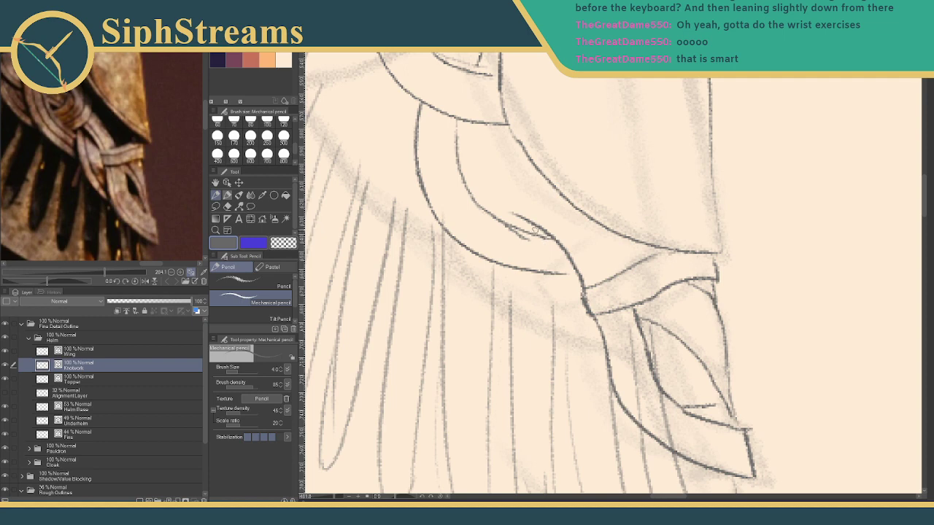
{"action": "left_click_drag", "start_coordinate": [528, 222], "coordinate": [531, 279]}
{"action": "key", "text": "ctrl+z"}
{"action": "mouse_move", "coordinate": [529, 224]}
{"action": "left_mouse_down"}
{"action": "mouse_move", "coordinate": [529, 283]}
{"action": "mouse_move", "coordinate": [585, 357]}
{"action": "mouse_move", "coordinate": [614, 369]}
{"action": "left_mouse_up"}
{"action": "key", "text": "ctrl+z"}
{"action": "mouse_move", "coordinate": [528, 223]}
{"action": "left_mouse_down"}
{"action": "mouse_move", "coordinate": [521, 244]}
{"action": "mouse_move", "coordinate": [621, 384]}
{"action": "left_mouse_up"}
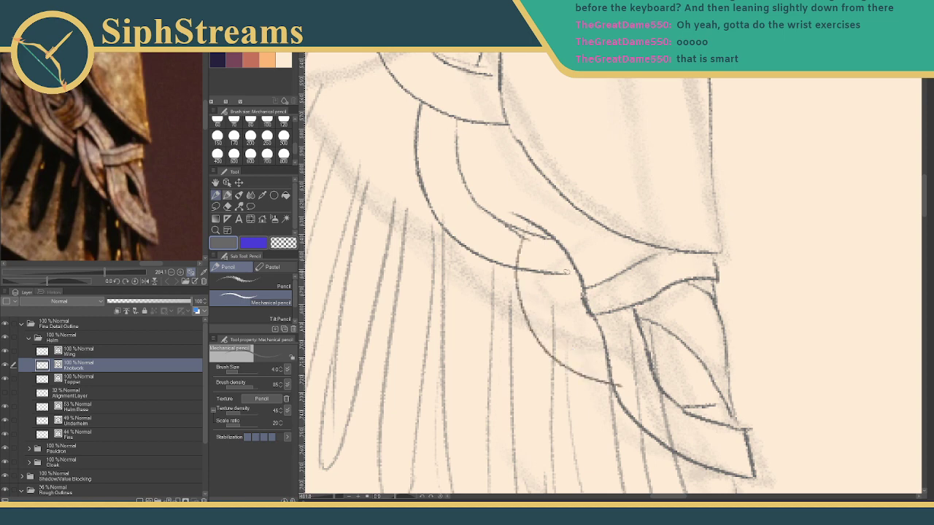
Erase the long strand's end inside the overlapping strand and draw a light contour line along the overlapping strand's inner side.
{"action": "key", "text": "e"}
{"action": "mouse_move", "coordinate": [540, 263]}
{"action": "left_mouse_down"}
{"action": "mouse_move", "coordinate": [563, 279]}
{"action": "mouse_move", "coordinate": [545, 239]}
{"action": "mouse_move", "coordinate": [556, 321]}
{"action": "left_mouse_up"}
{"action": "key", "text": "p"}
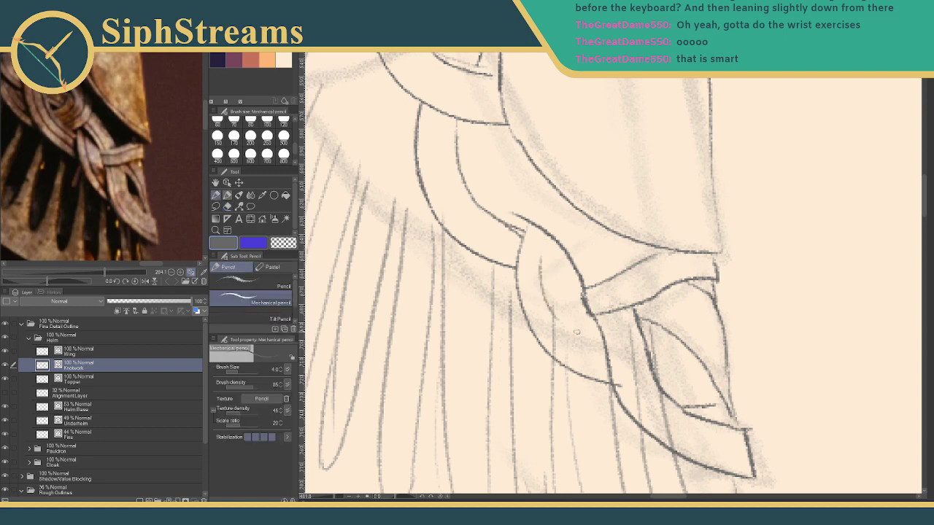
{"action": "key", "text": "ctrl+z"}
{"action": "left_click_drag", "start_coordinate": [533, 269], "coordinate": [552, 323]}
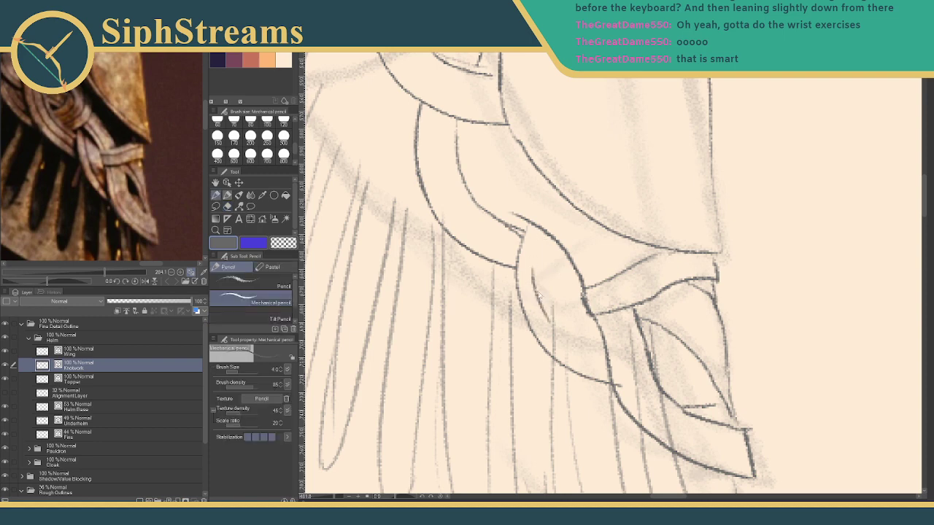
{"action": "key", "text": "ctrl+z"}
{"action": "mouse_move", "coordinate": [535, 274]}
{"action": "left_mouse_down"}
{"action": "mouse_move", "coordinate": [570, 347]}
{"action": "mouse_move", "coordinate": [546, 318]}
{"action": "mouse_move", "coordinate": [591, 343]}
{"action": "mouse_move", "coordinate": [552, 329]}
{"action": "mouse_move", "coordinate": [589, 352]}
{"action": "left_mouse_up"}
{"action": "key", "text": "ctrl+z"}
Draw light detail lines on the tied band and the strands below it, and trim the overlapping strand's overrunning end.
{"action": "left_click_drag", "start_coordinate": [588, 294], "coordinate": [671, 257]}
{"action": "left_click_drag", "start_coordinate": [651, 311], "coordinate": [688, 322]}
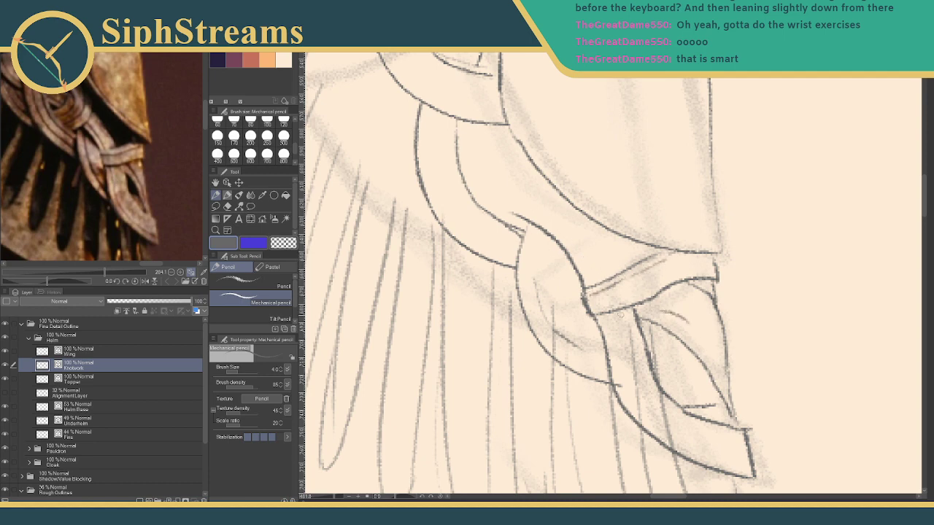
{"action": "left_click_drag", "start_coordinate": [607, 322], "coordinate": [650, 413]}
{"action": "key", "text": "e"}
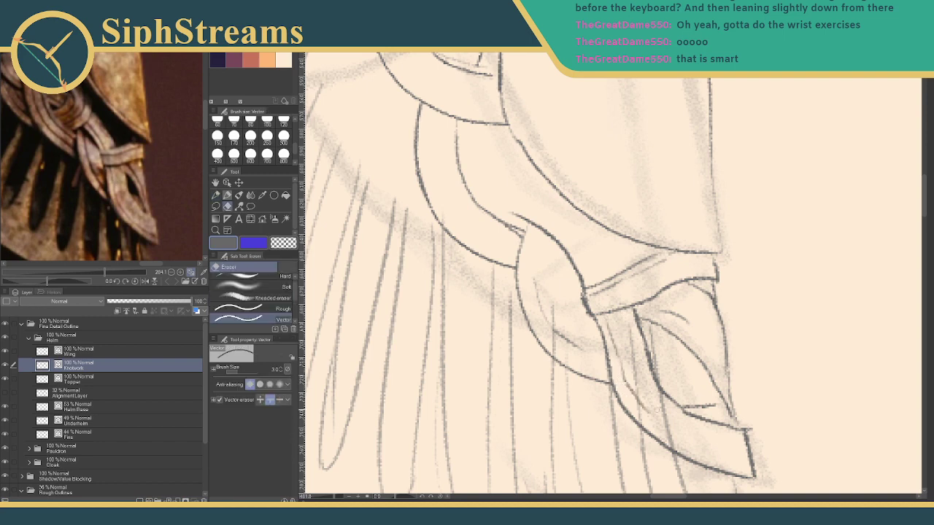
{"action": "key", "text": "p"}
Erase the short stray line inside the lower strand near its tip and return to the mechanical pencil.
{"action": "left_click_drag", "start_coordinate": [598, 302], "coordinate": [525, 271]}
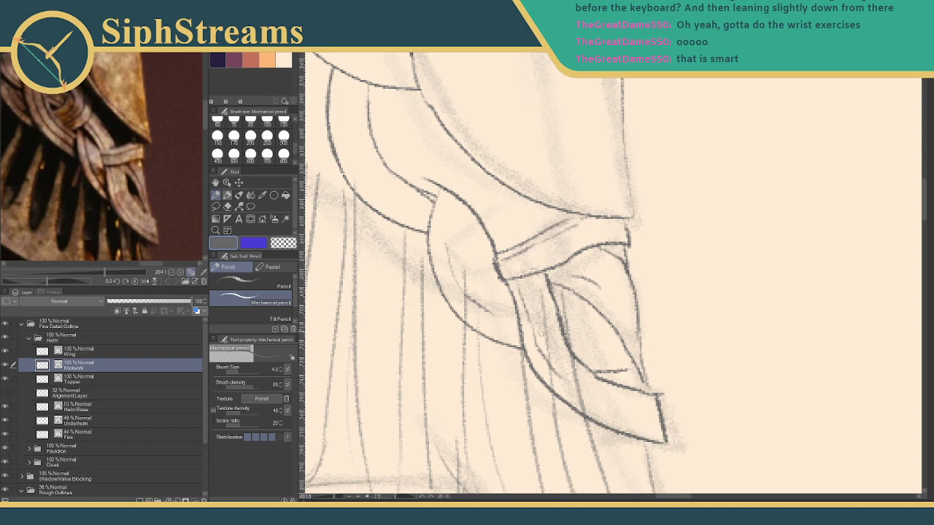
{"action": "key", "text": "e"}
{"action": "mouse_move", "coordinate": [596, 371]}
{"action": "left_mouse_down"}
{"action": "mouse_move", "coordinate": [627, 374]}
{"action": "mouse_move", "coordinate": [619, 374]}
{"action": "left_mouse_up"}
{"action": "key", "text": "p"}
{"action": "left_click_drag", "start_coordinate": [566, 318], "coordinate": [613, 332]}
{"action": "key", "text": "ctrl+z"}
Following the reference, draw a small curled strand inside the opening between the long strand and the helmet edge.
{"action": "mouse_move", "coordinate": [571, 343]}
{"action": "left_mouse_down"}
{"action": "mouse_move", "coordinate": [599, 313]}
{"action": "mouse_move", "coordinate": [680, 443]}
{"action": "left_mouse_up"}
{"action": "left_click_drag", "start_coordinate": [118, 176], "coordinate": [150, 251]}
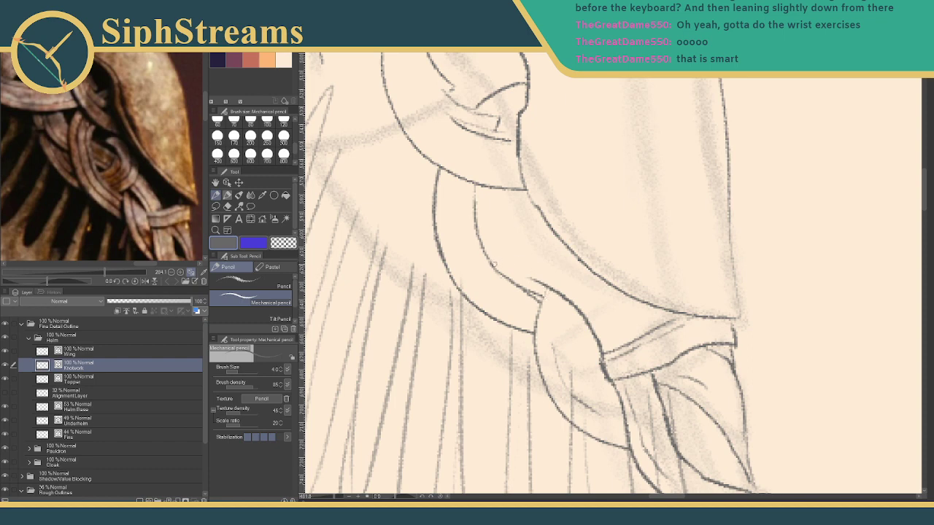
{"action": "mouse_move", "coordinate": [494, 265]}
{"action": "left_mouse_down"}
{"action": "mouse_move", "coordinate": [513, 265]}
{"action": "mouse_move", "coordinate": [520, 226]}
{"action": "mouse_move", "coordinate": [535, 247]}
{"action": "mouse_move", "coordinate": [502, 204]}
{"action": "mouse_move", "coordinate": [505, 193]}
{"action": "mouse_move", "coordinate": [542, 221]}
{"action": "left_mouse_up"}
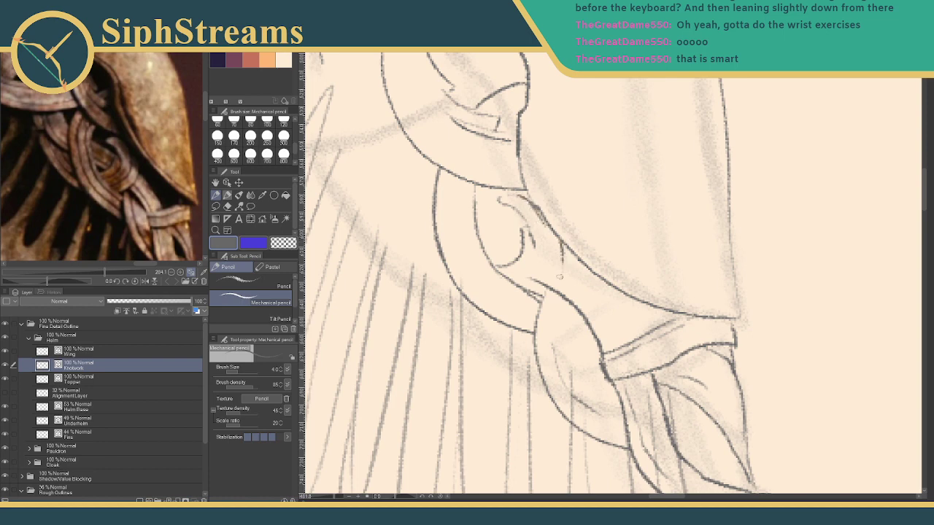
Draw the curled strand's outer curve down to the overlapping strand and erase the lines crossing past their junction.
{"action": "left_click_drag", "start_coordinate": [560, 280], "coordinate": [542, 290]}
{"action": "left_click_drag", "start_coordinate": [560, 248], "coordinate": [544, 281]}
{"action": "key", "text": "ctrl+z"}
{"action": "left_click_drag", "start_coordinate": [562, 242], "coordinate": [528, 291]}
{"action": "key", "text": "ctrl+z"}
{"action": "left_click_drag", "start_coordinate": [562, 244], "coordinate": [531, 291]}
{"action": "key", "text": "e"}
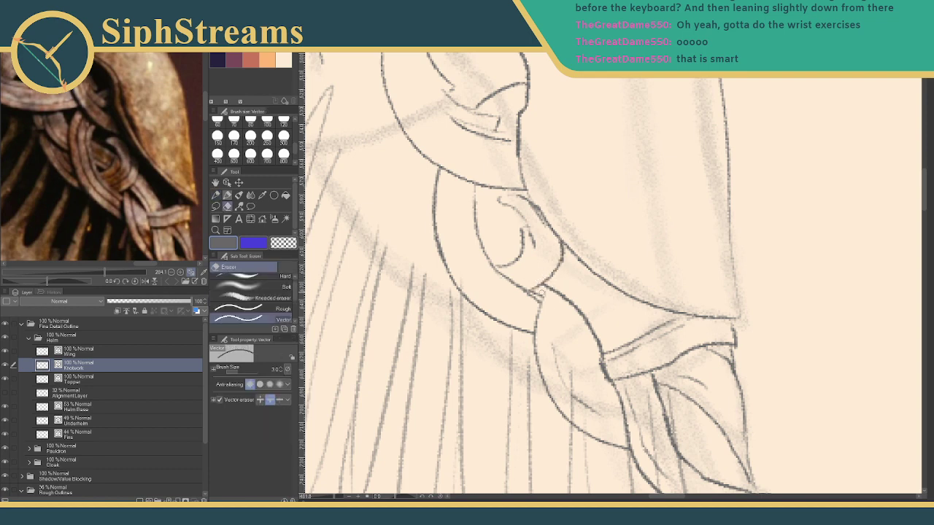
{"action": "key", "text": "p"}
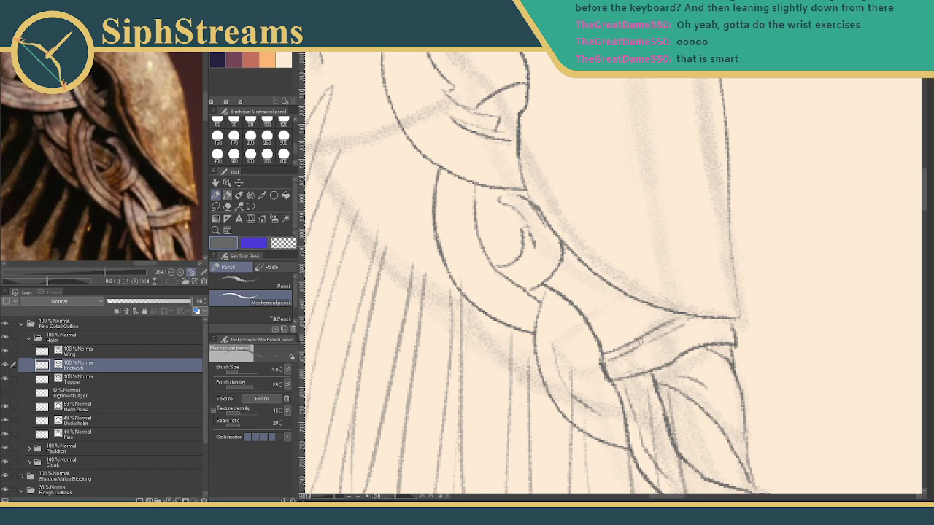
Draw a short contour line inside the curl and a narrow strand running from the curl towards the tied band.
{"action": "mouse_move", "coordinate": [639, 339]}
{"action": "left_mouse_down"}
{"action": "mouse_move", "coordinate": [606, 281]}
{"action": "mouse_move", "coordinate": [636, 313]}
{"action": "mouse_move", "coordinate": [635, 337]}
{"action": "mouse_move", "coordinate": [563, 273]}
{"action": "left_mouse_up"}
{"action": "key", "text": "ctrl+z"}
{"action": "left_click_drag", "start_coordinate": [482, 219], "coordinate": [514, 236]}
{"action": "left_click_drag", "start_coordinate": [562, 262], "coordinate": [622, 321]}
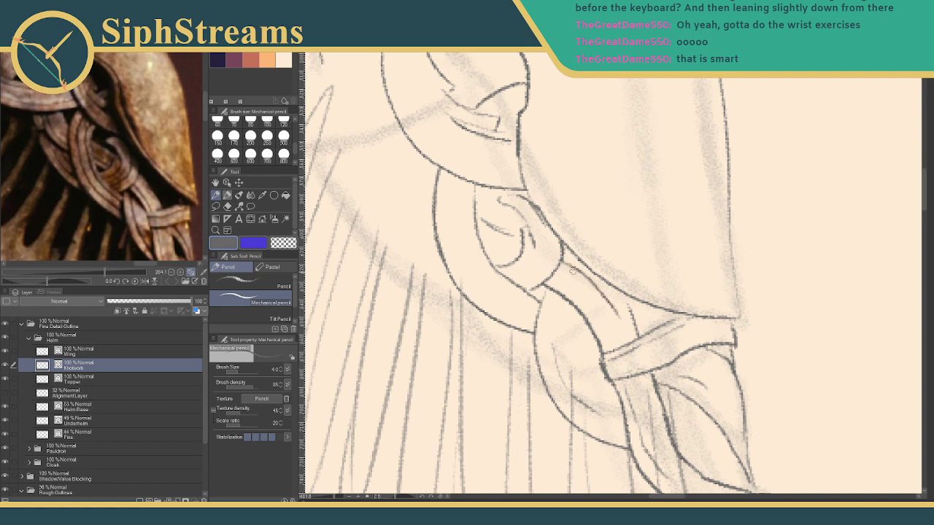
{"action": "left_click_drag", "start_coordinate": [572, 271], "coordinate": [630, 332]}
Reinforce the edges of the narrow strand above the tied band and the strands below it, erasing the overrunning bits.
{"action": "left_click_drag", "start_coordinate": [638, 315], "coordinate": [594, 199]}
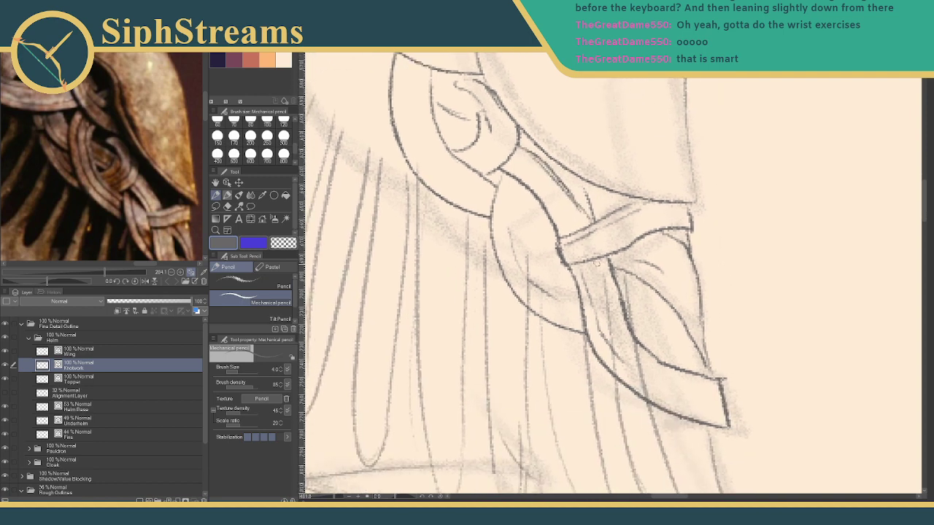
{"action": "mouse_move", "coordinate": [609, 261]}
{"action": "left_mouse_down"}
{"action": "mouse_move", "coordinate": [626, 332]}
{"action": "mouse_move", "coordinate": [610, 260]}
{"action": "mouse_move", "coordinate": [626, 300]}
{"action": "left_mouse_up"}
{"action": "key", "text": "e"}
{"action": "key", "text": "p"}
{"action": "mouse_move", "coordinate": [576, 213]}
{"action": "left_mouse_down"}
{"action": "mouse_move", "coordinate": [573, 267]}
{"action": "mouse_move", "coordinate": [582, 296]}
{"action": "left_mouse_up"}
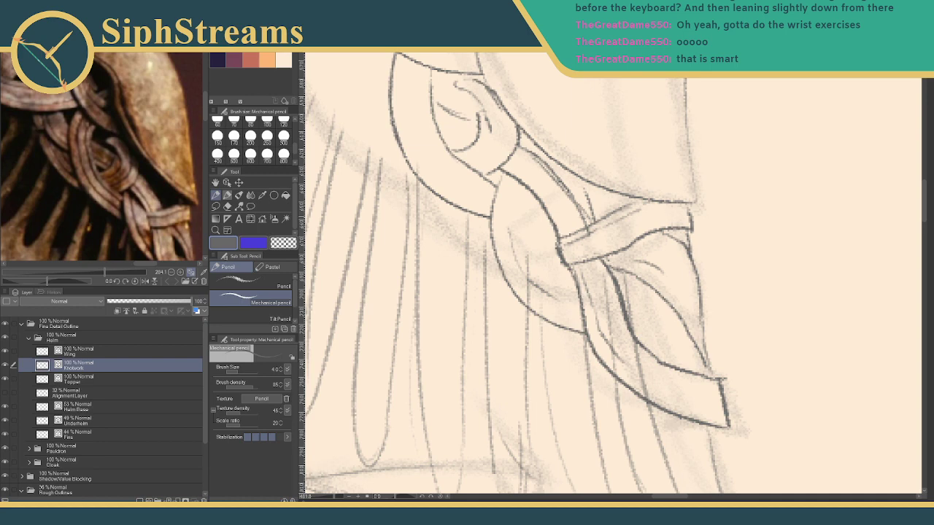
{"action": "key", "text": "e"}
{"action": "left_click_drag", "start_coordinate": [582, 206], "coordinate": [617, 289]}
{"action": "key", "text": "p"}
{"action": "key", "text": "e"}
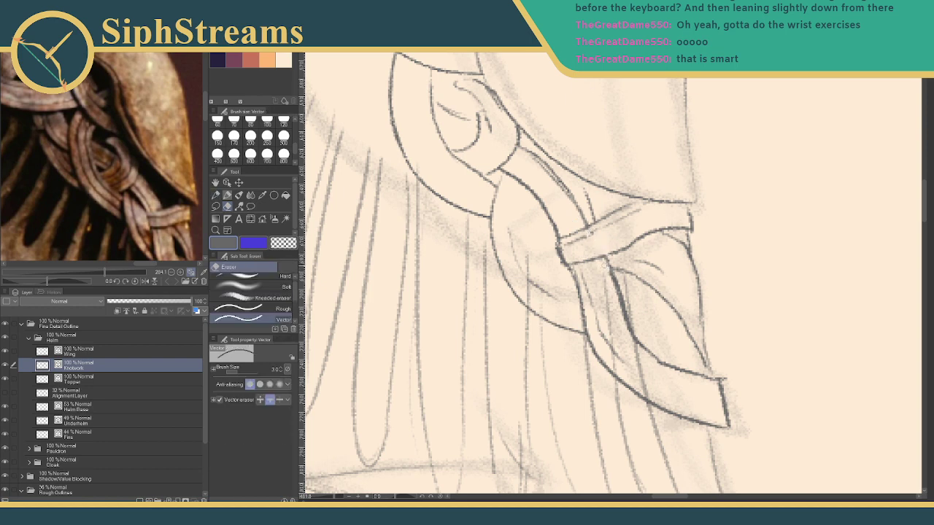
{"action": "key", "text": "p"}
Erase the doubled line along the narrow strand above the tied band with the Vector eraser.
{"action": "scroll", "coordinate": [575, 281], "scroll_direction": "up", "scroll_amount": 5}
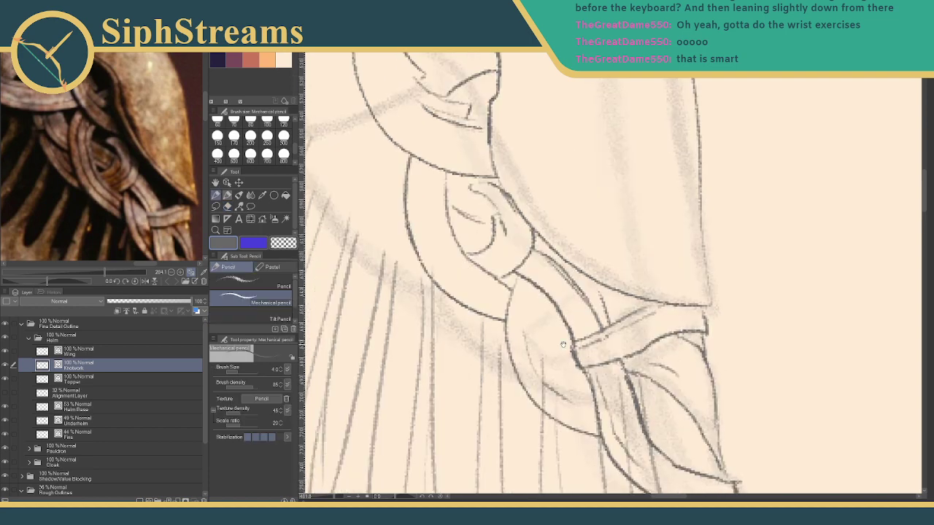
{"action": "key", "text": "e"}
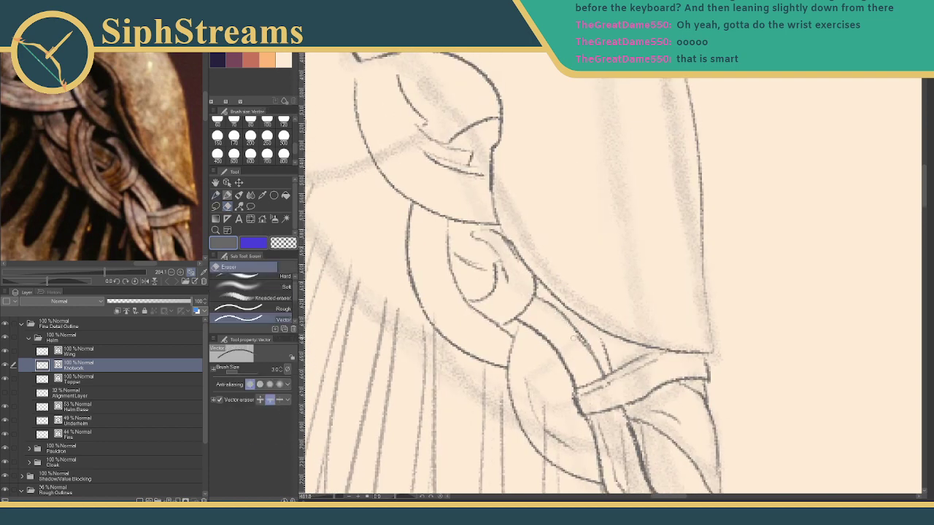
{"action": "mouse_move", "coordinate": [579, 341]}
{"action": "left_mouse_down"}
{"action": "mouse_move", "coordinate": [582, 351]}
{"action": "mouse_move", "coordinate": [599, 308]}
{"action": "left_mouse_up"}
{"action": "key", "text": "p"}
{"action": "key", "text": "e"}
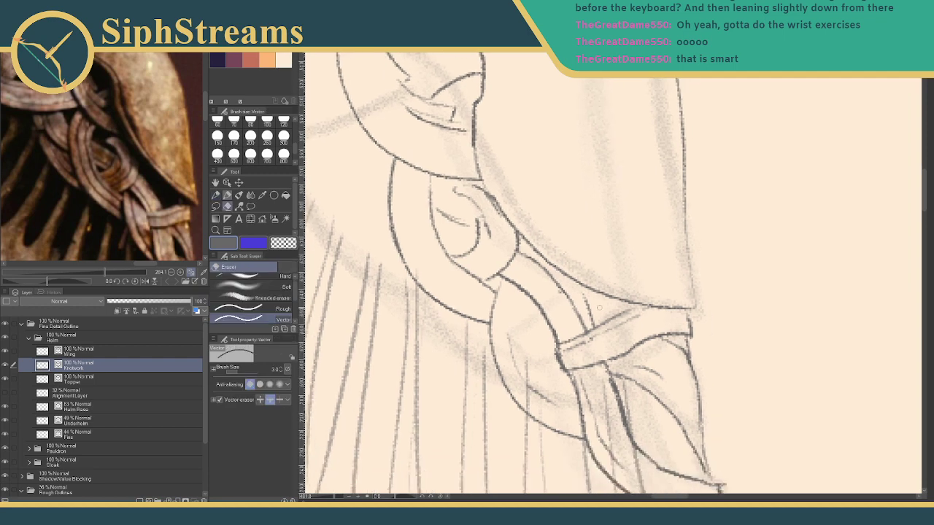
{"action": "key", "text": "p"}
Draw two curved strand edges meeting the long strand's outer edge from the wing side, just below the brow knot.
{"action": "mouse_move", "coordinate": [562, 279]}
{"action": "left_mouse_down"}
{"action": "mouse_move", "coordinate": [521, 187]}
{"action": "mouse_move", "coordinate": [541, 182]}
{"action": "mouse_move", "coordinate": [631, 230]}
{"action": "mouse_move", "coordinate": [667, 265]}
{"action": "left_mouse_up"}
{"action": "left_click_drag", "start_coordinate": [108, 172], "coordinate": [161, 206]}
{"action": "mouse_move", "coordinate": [494, 196]}
{"action": "left_mouse_down"}
{"action": "mouse_move", "coordinate": [496, 230]}
{"action": "mouse_move", "coordinate": [516, 240]}
{"action": "left_mouse_up"}
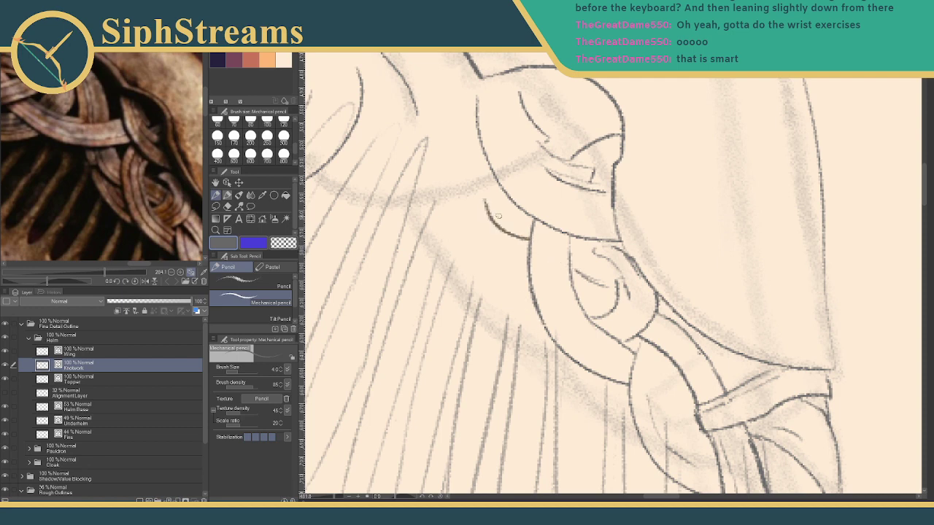
{"action": "left_click_drag", "start_coordinate": [525, 239], "coordinate": [490, 217]}
{"action": "mouse_move", "coordinate": [532, 294]}
{"action": "left_mouse_down"}
{"action": "mouse_move", "coordinate": [503, 286]}
{"action": "mouse_move", "coordinate": [454, 233]}
{"action": "mouse_move", "coordinate": [458, 207]}
{"action": "mouse_move", "coordinate": [451, 220]}
{"action": "mouse_move", "coordinate": [495, 234]}
{"action": "mouse_move", "coordinate": [564, 290]}
{"action": "left_mouse_up"}
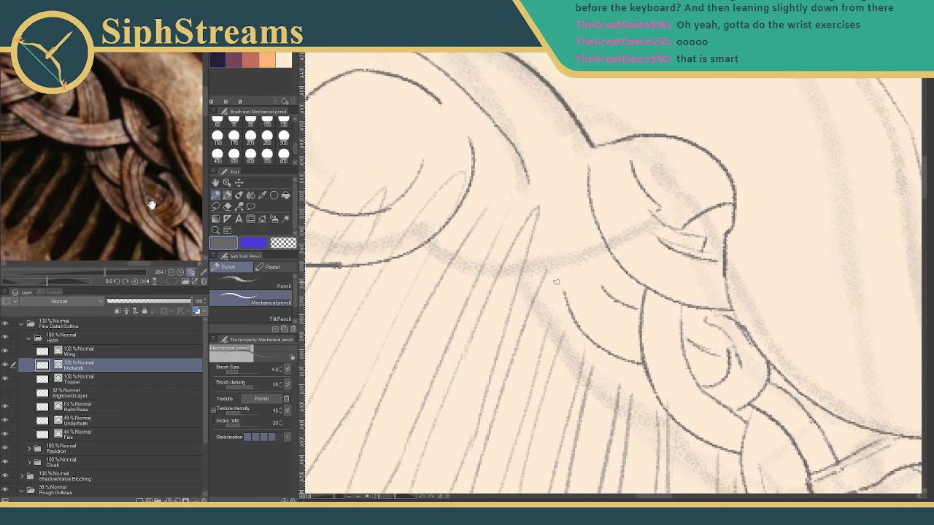
Draw a new strand edge sweeping from the upper short curve beside the long strand up to the knot loop's top.
{"action": "left_click_drag", "start_coordinate": [40, 167], "coordinate": [83, 183]}
{"action": "mouse_move", "coordinate": [620, 292]}
{"action": "left_mouse_down"}
{"action": "mouse_move", "coordinate": [648, 368]}
{"action": "mouse_move", "coordinate": [612, 287]}
{"action": "mouse_move", "coordinate": [592, 278]}
{"action": "mouse_move", "coordinate": [480, 97]}
{"action": "mouse_move", "coordinate": [421, 62]}
{"action": "left_mouse_up"}
{"action": "left_click_drag", "start_coordinate": [402, 101], "coordinate": [490, 199]}
{"action": "key", "text": "ctrl+z"}
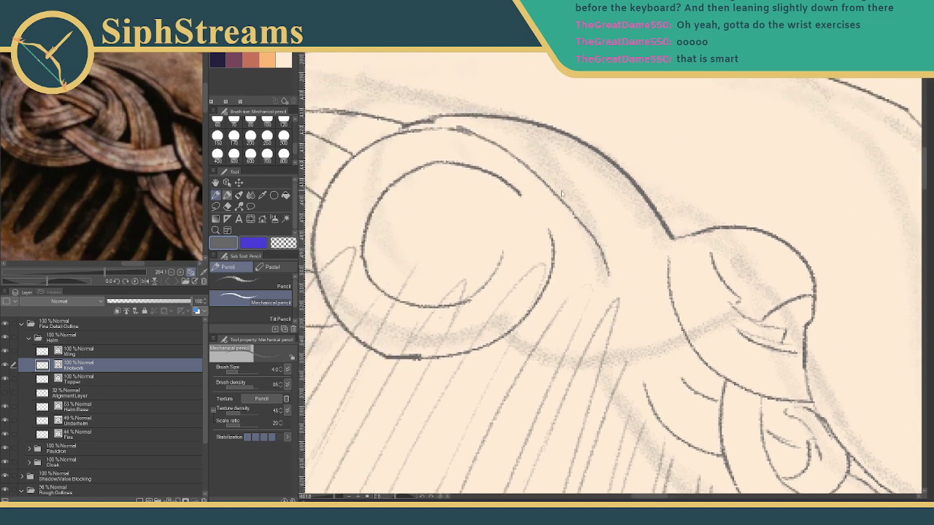
{"action": "left_click_drag", "start_coordinate": [686, 380], "coordinate": [507, 160]}
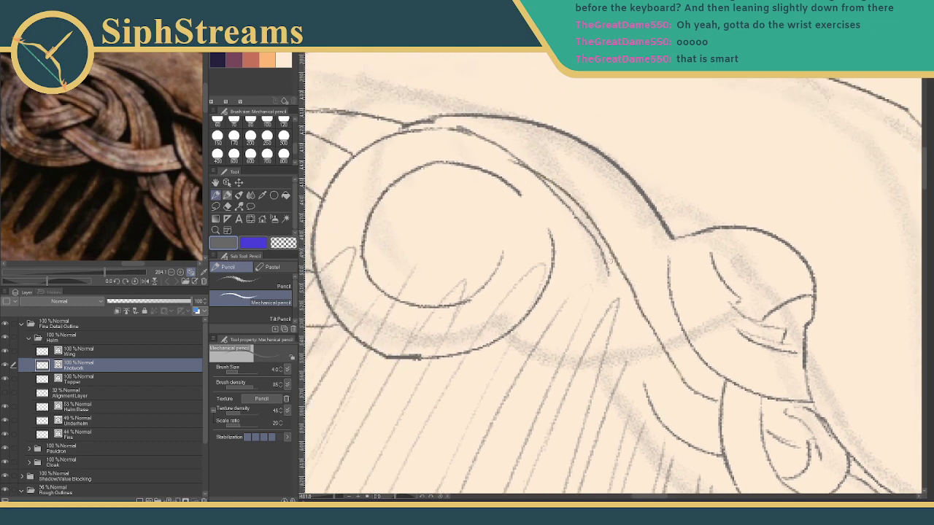
{"action": "left_click_drag", "start_coordinate": [555, 182], "coordinate": [454, 122]}
Erase the old line beside the new strand edge and join the new edge cleanly to the knot loop's outline.
{"action": "key", "text": "e"}
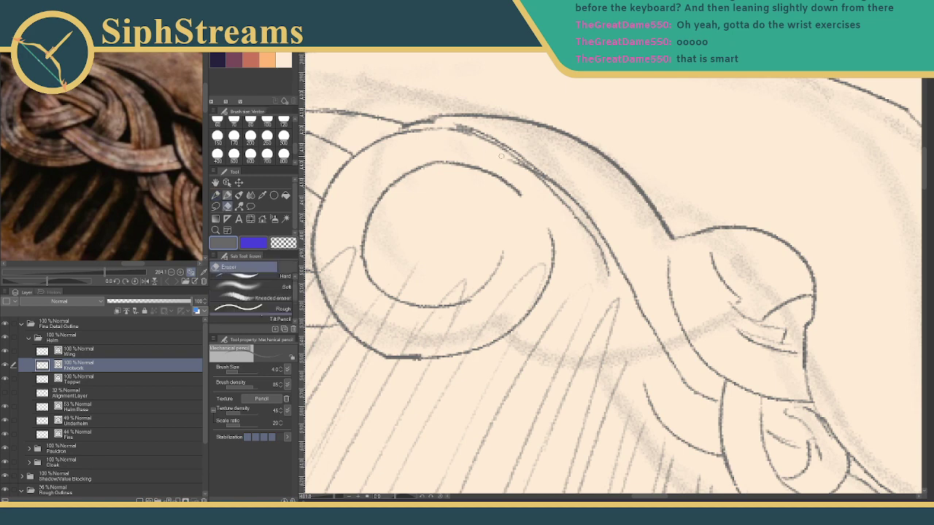
{"action": "mouse_move", "coordinate": [517, 165]}
{"action": "left_mouse_down"}
{"action": "mouse_move", "coordinate": [585, 226]}
{"action": "mouse_move", "coordinate": [605, 262]}
{"action": "left_mouse_up"}
{"action": "mouse_move", "coordinate": [478, 136]}
{"action": "left_mouse_down"}
{"action": "mouse_move", "coordinate": [501, 151]}
{"action": "mouse_move", "coordinate": [458, 126]}
{"action": "left_mouse_up"}
{"action": "key", "text": "p"}
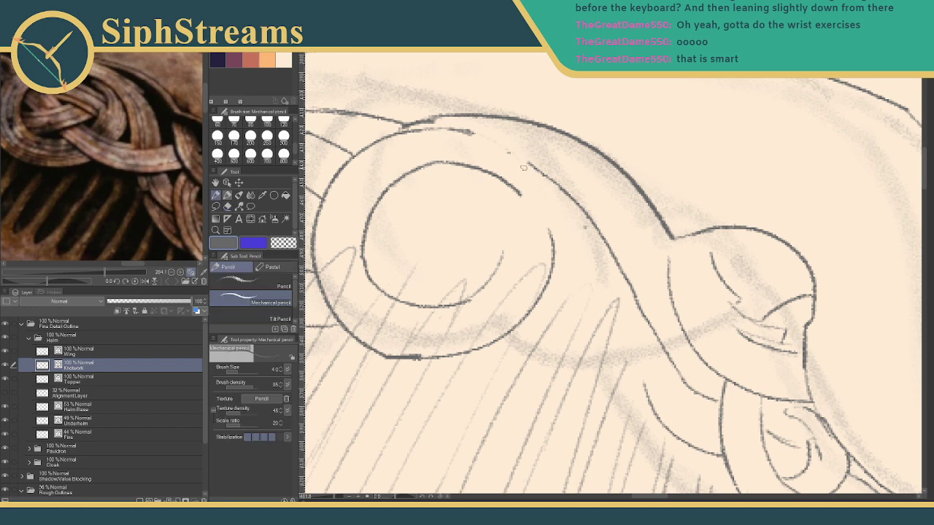
{"action": "mouse_move", "coordinate": [469, 130]}
{"action": "left_mouse_down"}
{"action": "mouse_move", "coordinate": [539, 174]}
{"action": "mouse_move", "coordinate": [462, 129]}
{"action": "left_mouse_up"}
{"action": "key", "text": "ctrl+z"}
{"action": "mouse_move", "coordinate": [607, 297]}
{"action": "left_mouse_down"}
{"action": "mouse_move", "coordinate": [556, 261]}
{"action": "mouse_move", "coordinate": [553, 278]}
{"action": "left_mouse_up"}
{"action": "key", "text": "e"}
{"action": "left_click_drag", "start_coordinate": [526, 205], "coordinate": [535, 211]}
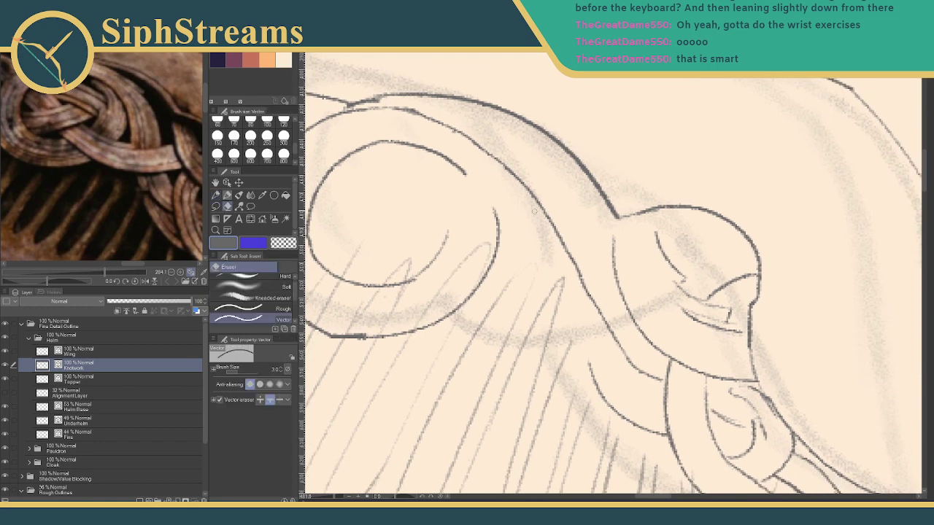
{"action": "key", "text": "p"}
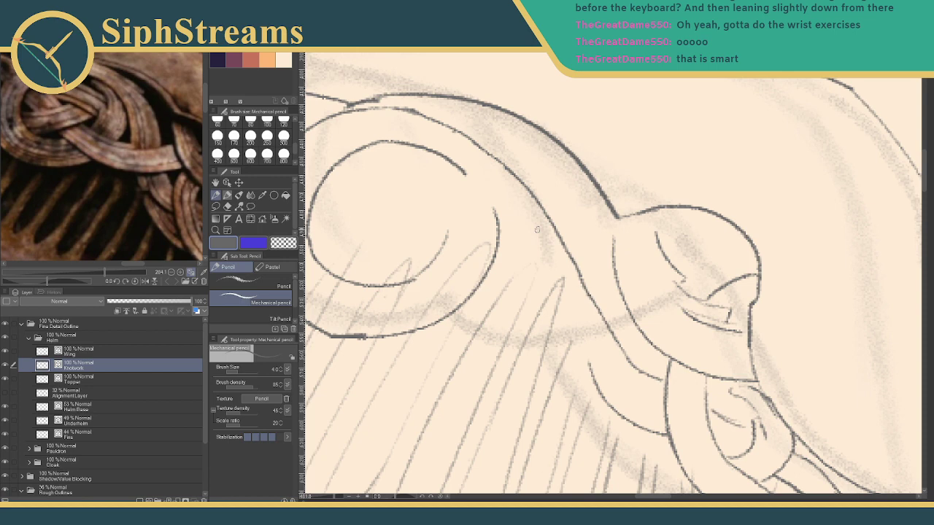
Examine how the braided strands leave the knot loop in the reference image and compare them with the drawn outline.
{"action": "left_click_drag", "start_coordinate": [174, 149], "coordinate": [138, 143]}
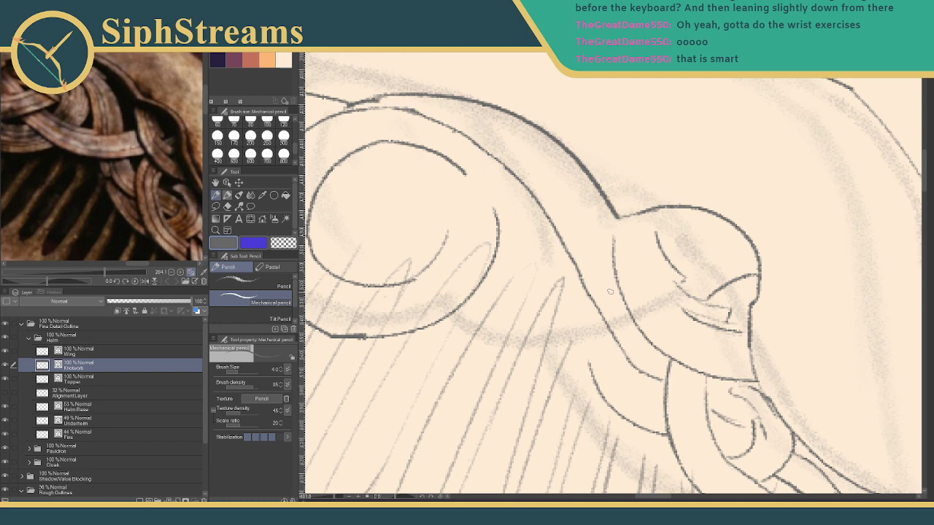
{"action": "left_click_drag", "start_coordinate": [168, 188], "coordinate": [133, 168]}
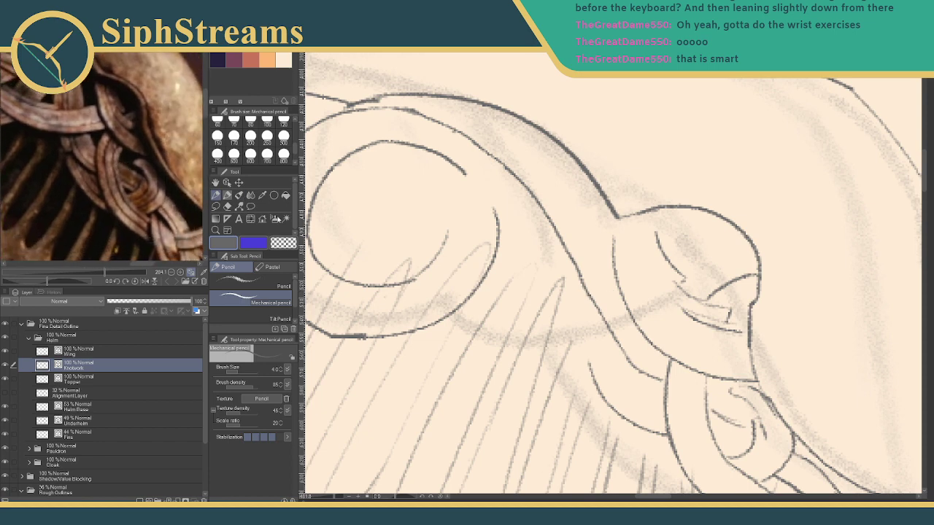
{"action": "left_click_drag", "start_coordinate": [547, 316], "coordinate": [498, 193]}
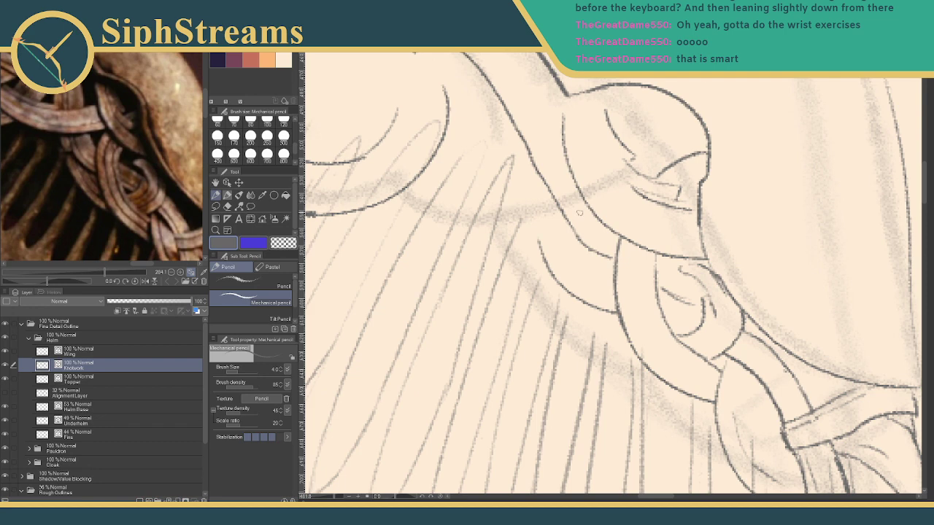
{"action": "scroll", "coordinate": [566, 277], "scroll_direction": "up", "scroll_amount": 3}
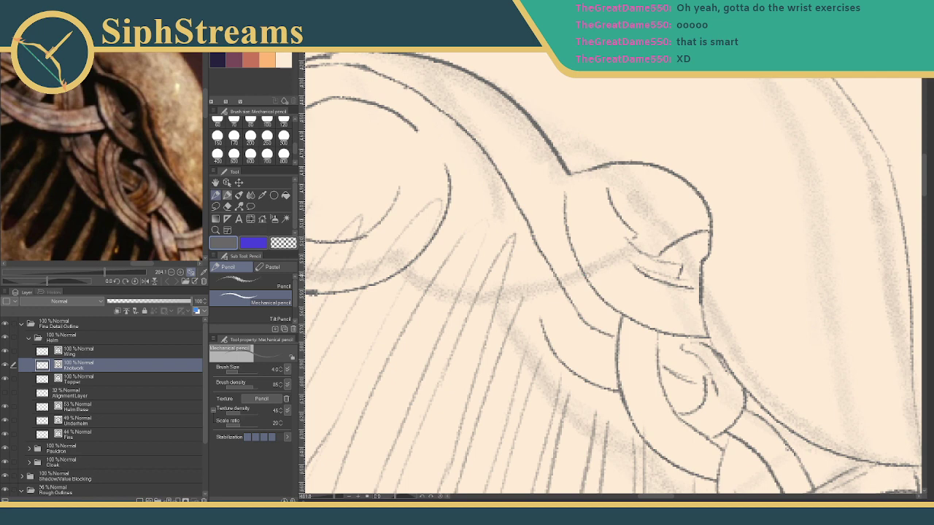
{"action": "left_click_drag", "start_coordinate": [554, 295], "coordinate": [529, 250]}
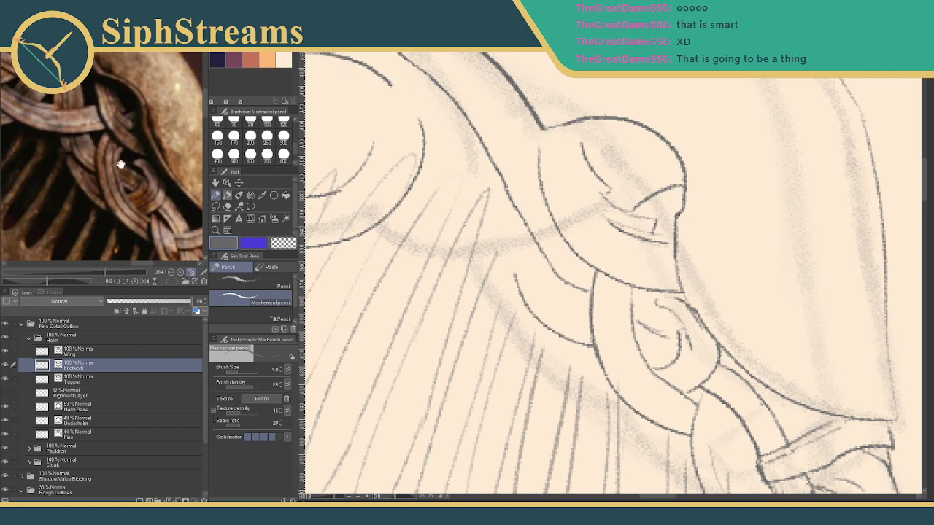
{"action": "left_click_drag", "start_coordinate": [121, 165], "coordinate": [131, 174]}
{"action": "left_click_drag", "start_coordinate": [440, 195], "coordinate": [480, 221]}
{"action": "left_click_drag", "start_coordinate": [135, 169], "coordinate": [208, 188]}
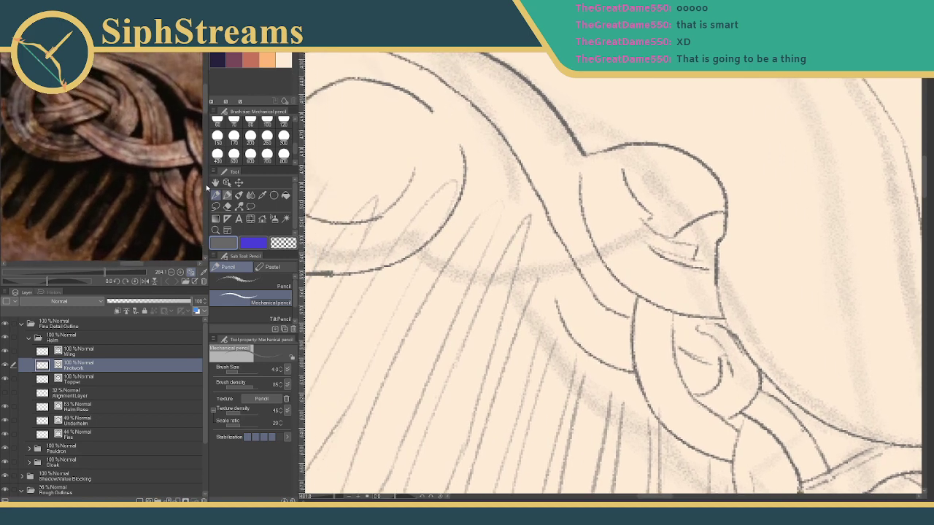
{"action": "left_click_drag", "start_coordinate": [105, 272], "coordinate": [96, 272]}
{"action": "left_click_drag", "start_coordinate": [94, 185], "coordinate": [110, 197]}
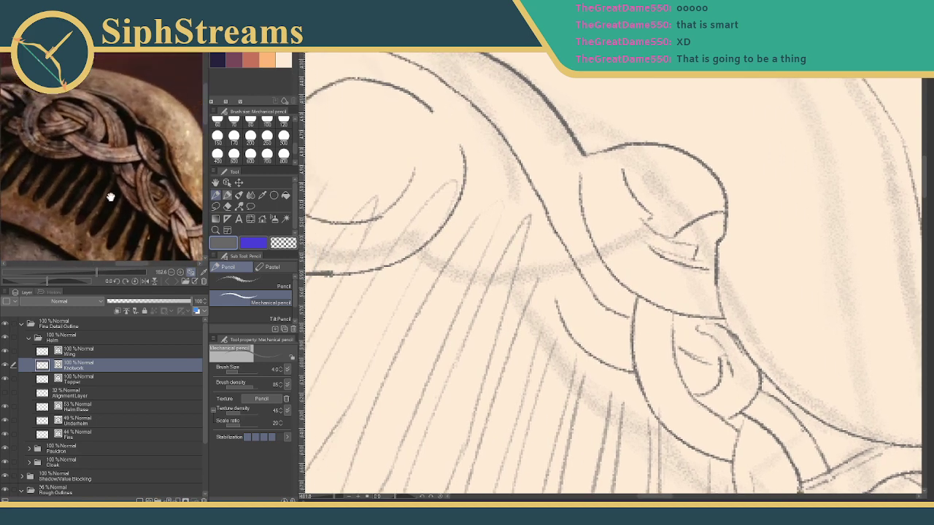
Draw the strand's lower edge from the knot loop's inner curve down to the lower short curve, and reinforce the upper edge.
{"action": "left_click_drag", "start_coordinate": [398, 218], "coordinate": [509, 246]}
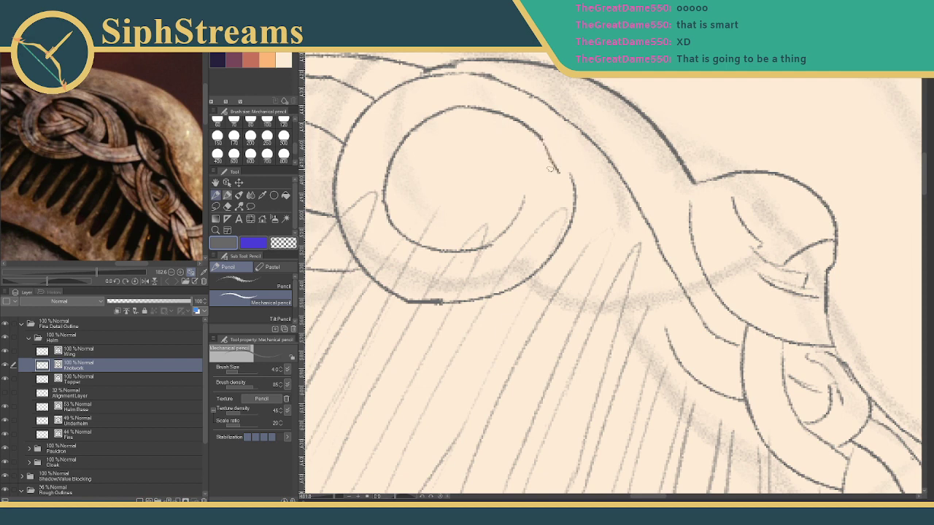
{"action": "mouse_move", "coordinate": [542, 142]}
{"action": "left_mouse_down"}
{"action": "mouse_move", "coordinate": [568, 259]}
{"action": "mouse_move", "coordinate": [567, 195]}
{"action": "mouse_move", "coordinate": [573, 266]}
{"action": "left_mouse_up"}
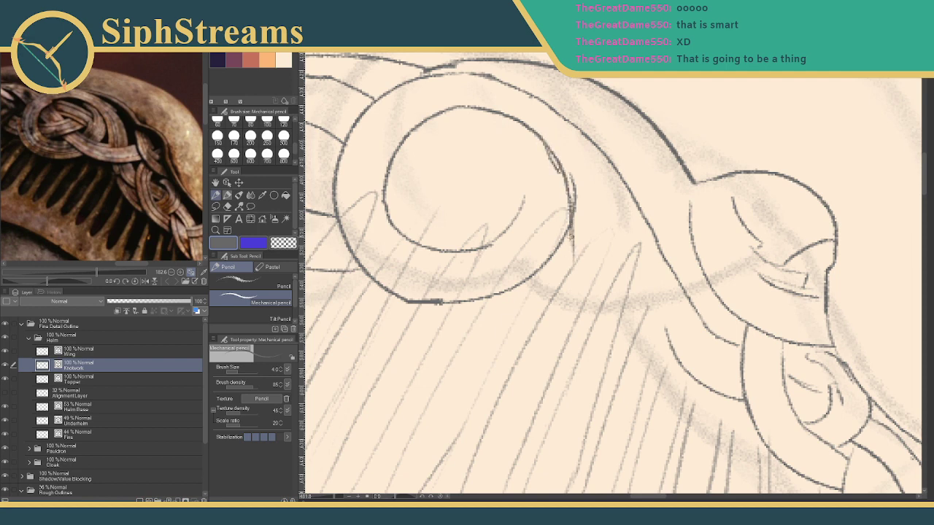
{"action": "key", "text": "ctrl+z"}
{"action": "mouse_move", "coordinate": [553, 155]}
{"action": "left_mouse_down"}
{"action": "mouse_move", "coordinate": [621, 284]}
{"action": "mouse_move", "coordinate": [630, 284]}
{"action": "mouse_move", "coordinate": [637, 246]}
{"action": "mouse_move", "coordinate": [665, 326]}
{"action": "left_mouse_up"}
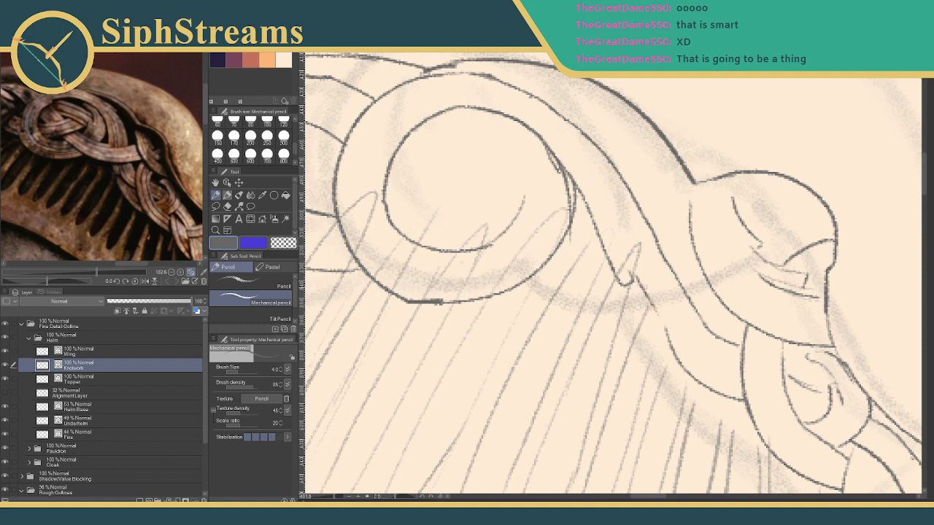
{"action": "left_click_drag", "start_coordinate": [641, 284], "coordinate": [671, 341]}
{"action": "mouse_move", "coordinate": [642, 211]}
{"action": "left_mouse_down"}
{"action": "mouse_move", "coordinate": [658, 263]}
{"action": "mouse_move", "coordinate": [720, 342]}
{"action": "left_mouse_up"}
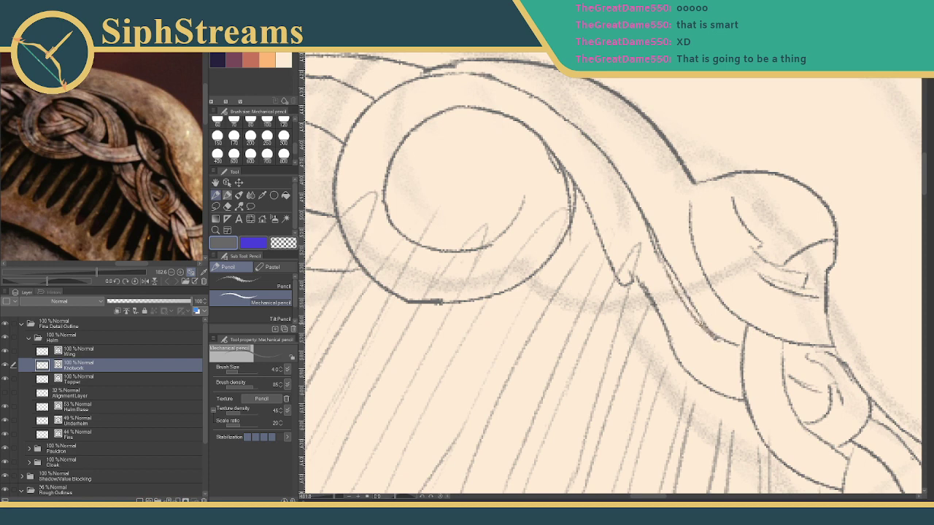
Redraw the lower stretch of the strand's upper edge so it runs down to the short curve.
{"action": "key", "text": "ctrl+z"}
{"action": "mouse_move", "coordinate": [658, 243]}
{"action": "left_mouse_down"}
{"action": "mouse_move", "coordinate": [693, 313]}
{"action": "mouse_move", "coordinate": [715, 329]}
{"action": "left_mouse_up"}
{"action": "key", "text": "ctrl+z"}
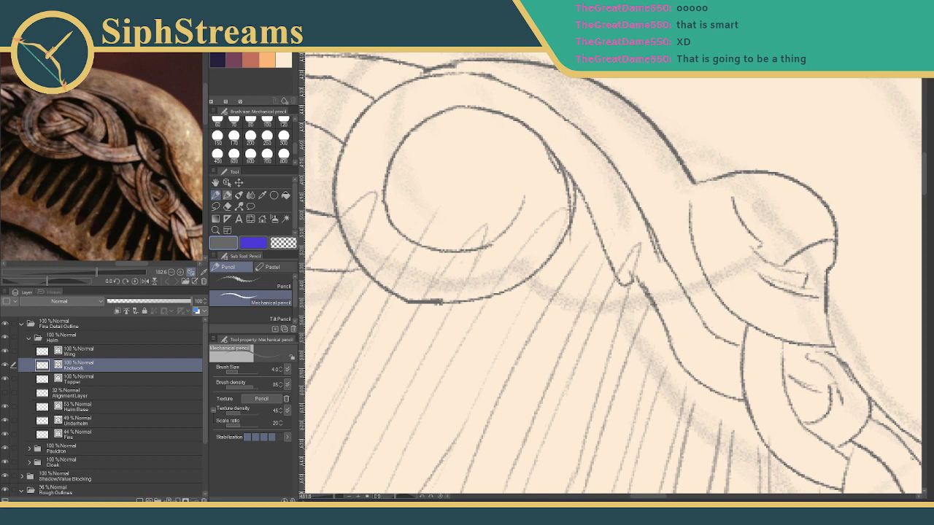
{"action": "left_click_drag", "start_coordinate": [650, 237], "coordinate": [717, 329]}
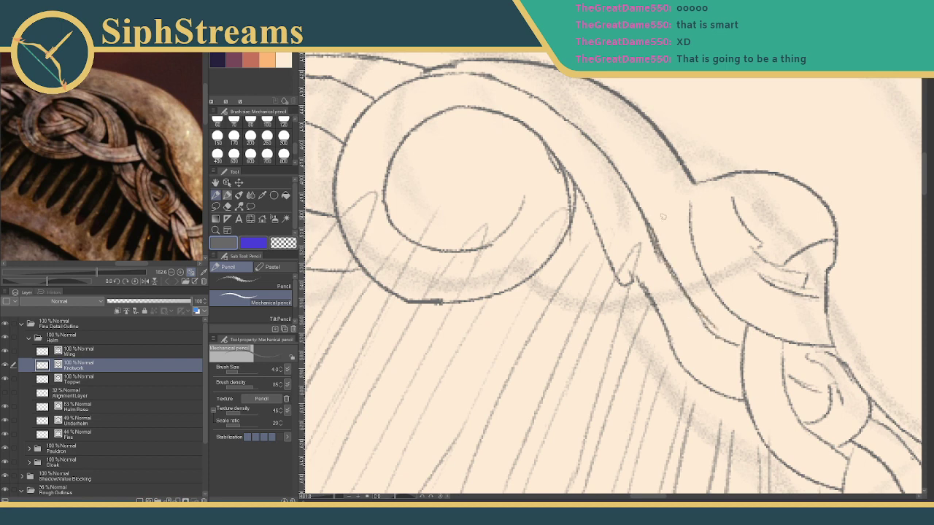
Erase the overlapping line pieces along the lower stretch of the strand's upper edge.
{"action": "key", "text": "e"}
{"action": "left_click_drag", "start_coordinate": [654, 231], "coordinate": [664, 259]}
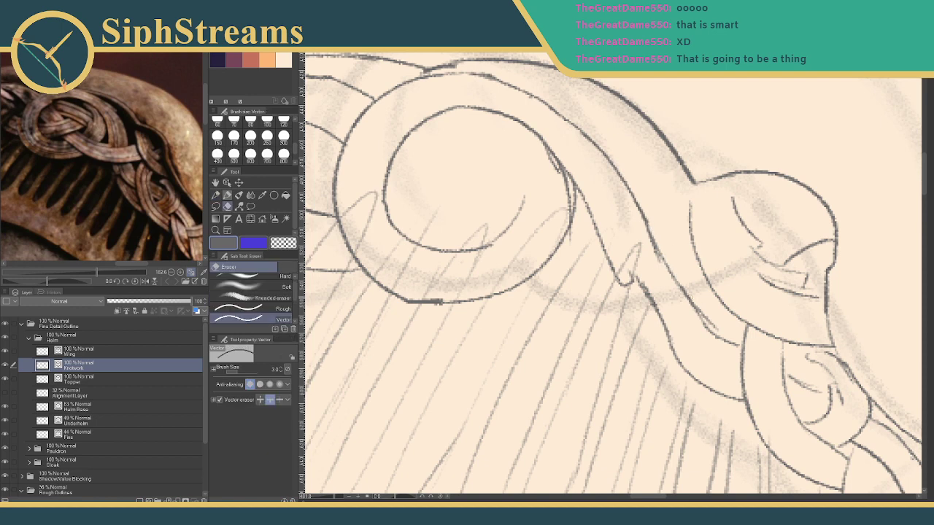
{"action": "left_click_drag", "start_coordinate": [692, 301], "coordinate": [708, 319]}
{"action": "left_click_drag", "start_coordinate": [654, 248], "coordinate": [659, 258]}
{"action": "key", "text": "p"}
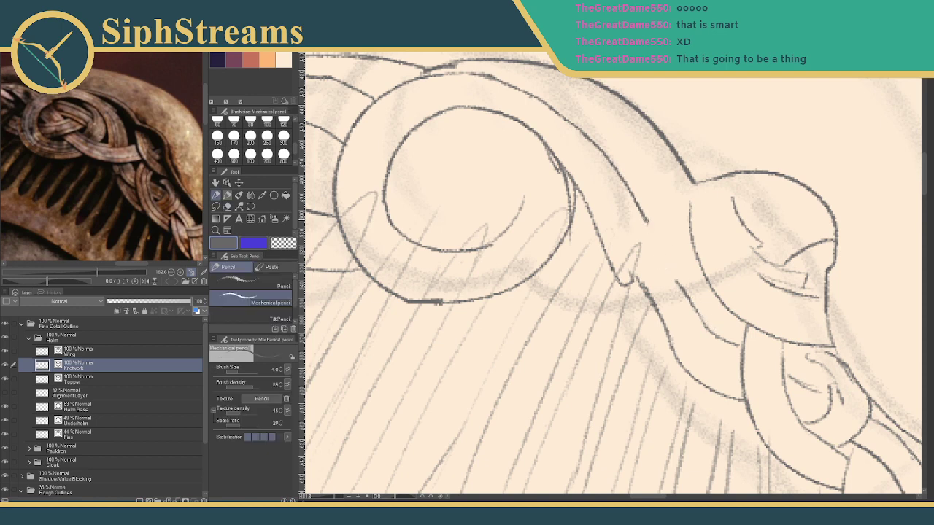
Redraw the strand's upper edge across the erased gap, linking the line from the knot loop to the short curve.
{"action": "left_click_drag", "start_coordinate": [644, 220], "coordinate": [678, 294]}
{"action": "key", "text": "ctrl+z"}
{"action": "left_click_drag", "start_coordinate": [644, 220], "coordinate": [690, 301]}
{"action": "mouse_move", "coordinate": [629, 269]}
{"action": "left_mouse_down"}
{"action": "mouse_move", "coordinate": [548, 227]}
{"action": "mouse_move", "coordinate": [497, 225]}
{"action": "mouse_move", "coordinate": [520, 231]}
{"action": "mouse_move", "coordinate": [535, 254]}
{"action": "mouse_move", "coordinate": [598, 286]}
{"action": "left_mouse_up"}
Clean up the overlap on the strand's lower edge and smooth the upper edge where it bends into the short curve.
{"action": "key", "text": "e"}
{"action": "left_click_drag", "start_coordinate": [519, 244], "coordinate": [522, 248]}
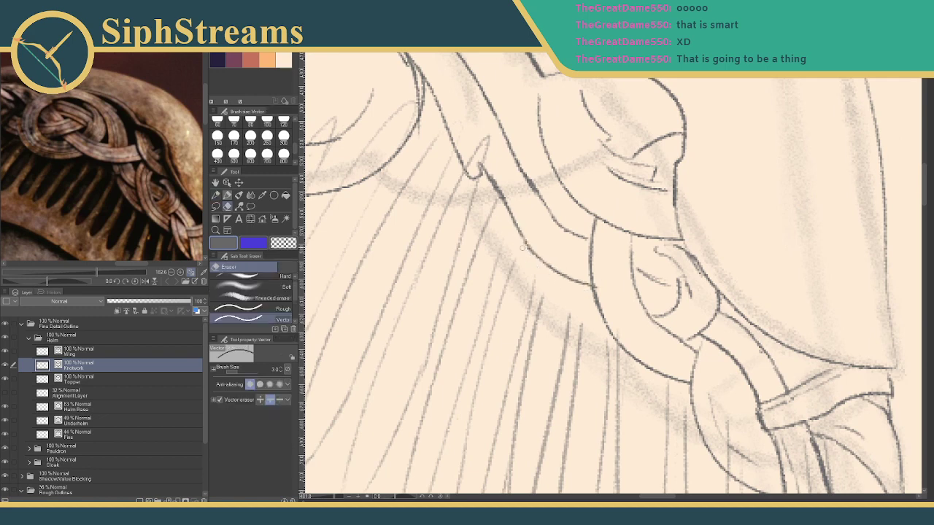
{"action": "key", "text": "p"}
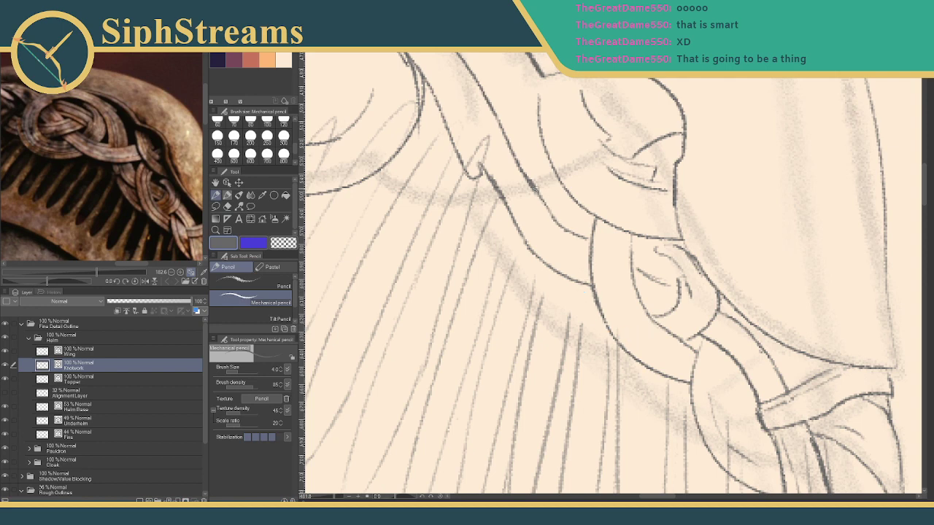
{"action": "left_click_drag", "start_coordinate": [537, 189], "coordinate": [565, 220]}
{"action": "key", "text": "ctrl+z"}
{"action": "left_click_drag", "start_coordinate": [535, 187], "coordinate": [568, 226]}
Draw a wide curved strand edge from the hooked tip below the existing strand, sweeping around toward the small lower knot.
{"action": "mouse_move", "coordinate": [502, 189]}
{"action": "left_mouse_down"}
{"action": "mouse_move", "coordinate": [524, 186]}
{"action": "mouse_move", "coordinate": [585, 223]}
{"action": "mouse_move", "coordinate": [607, 282]}
{"action": "left_mouse_up"}
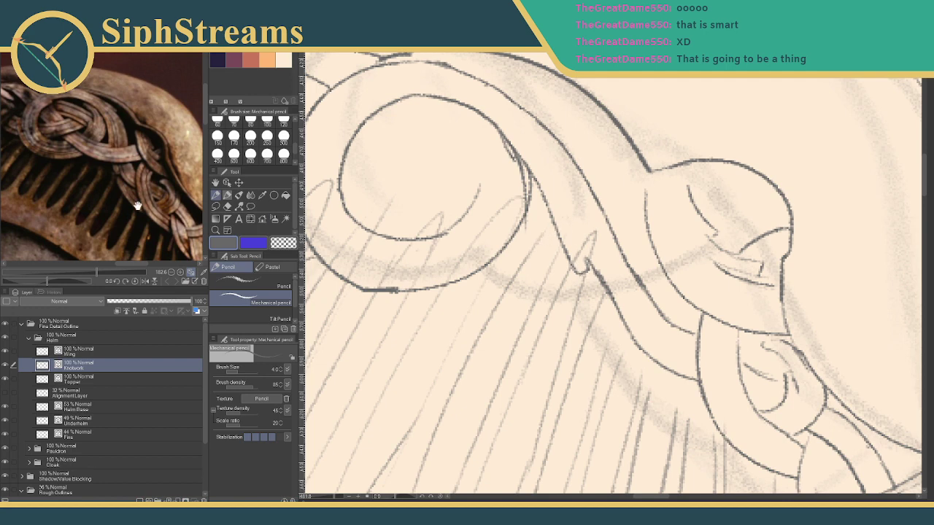
{"action": "left_click_drag", "start_coordinate": [138, 207], "coordinate": [113, 201]}
{"action": "left_click_drag", "start_coordinate": [505, 292], "coordinate": [437, 202]}
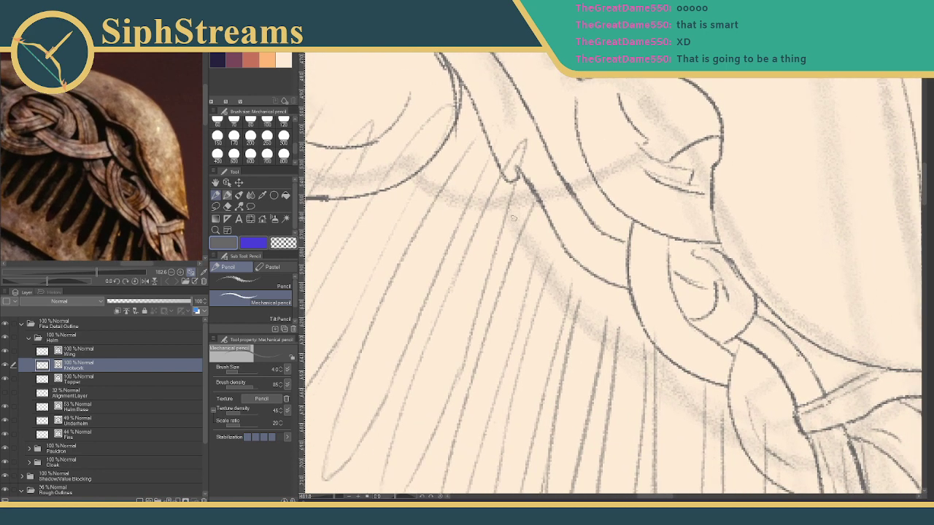
{"action": "mouse_move", "coordinate": [523, 182]}
{"action": "left_mouse_down"}
{"action": "mouse_move", "coordinate": [540, 282]}
{"action": "mouse_move", "coordinate": [563, 319]}
{"action": "mouse_move", "coordinate": [597, 340]}
{"action": "mouse_move", "coordinate": [645, 343]}
{"action": "left_mouse_up"}
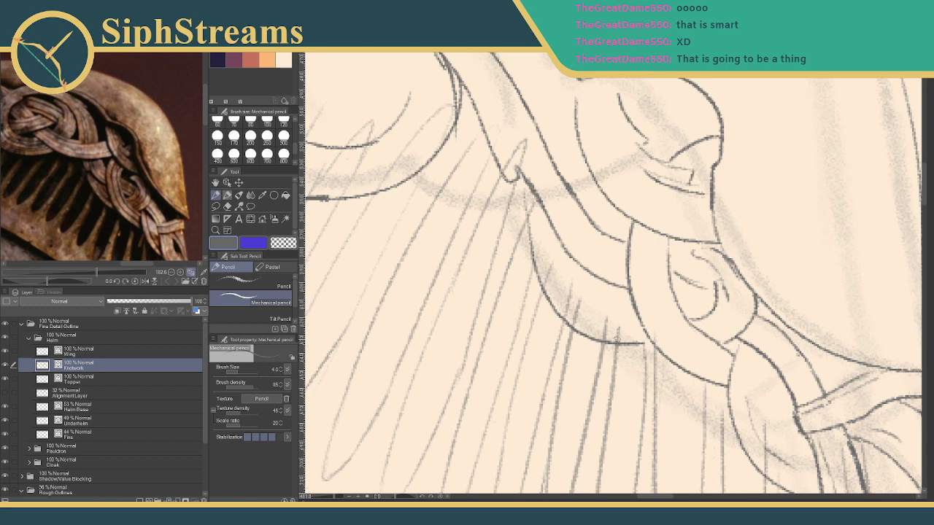
{"action": "key", "text": "ctrl+z"}
{"action": "mouse_move", "coordinate": [510, 257]}
{"action": "left_mouse_down"}
{"action": "mouse_move", "coordinate": [451, 176]}
{"action": "mouse_move", "coordinate": [476, 166]}
{"action": "mouse_move", "coordinate": [509, 238]}
{"action": "mouse_move", "coordinate": [571, 268]}
{"action": "mouse_move", "coordinate": [618, 274]}
{"action": "left_mouse_up"}
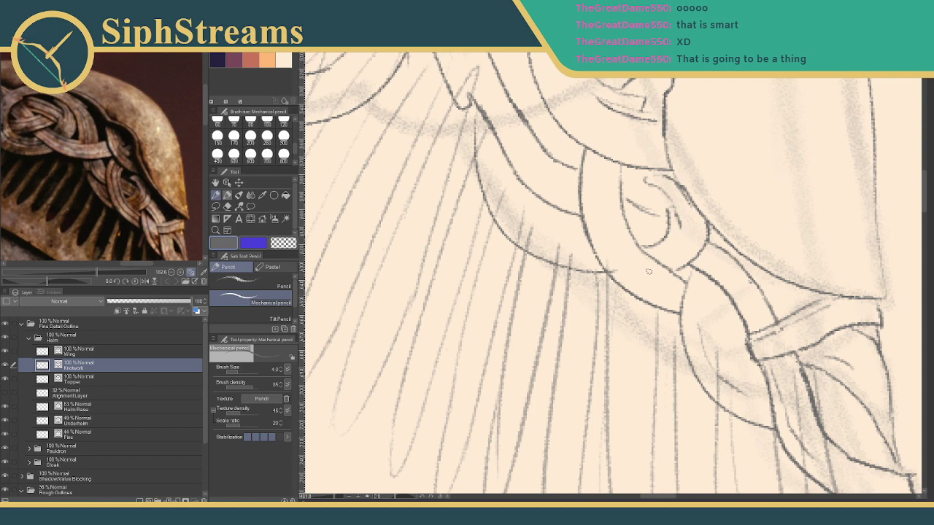
{"action": "key", "text": "ctrl+z"}
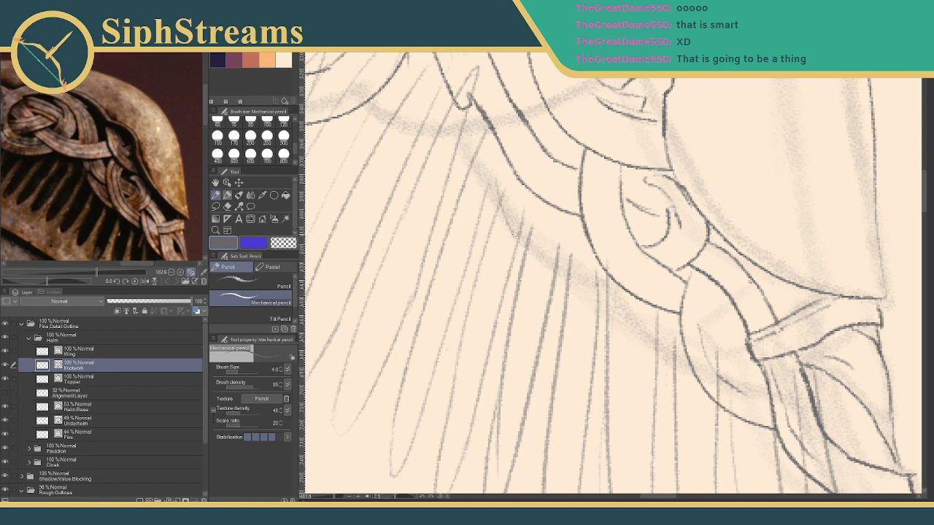
{"action": "mouse_move", "coordinate": [480, 111]}
{"action": "left_mouse_down"}
{"action": "mouse_move", "coordinate": [488, 238]}
{"action": "mouse_move", "coordinate": [639, 296]}
{"action": "left_mouse_up"}
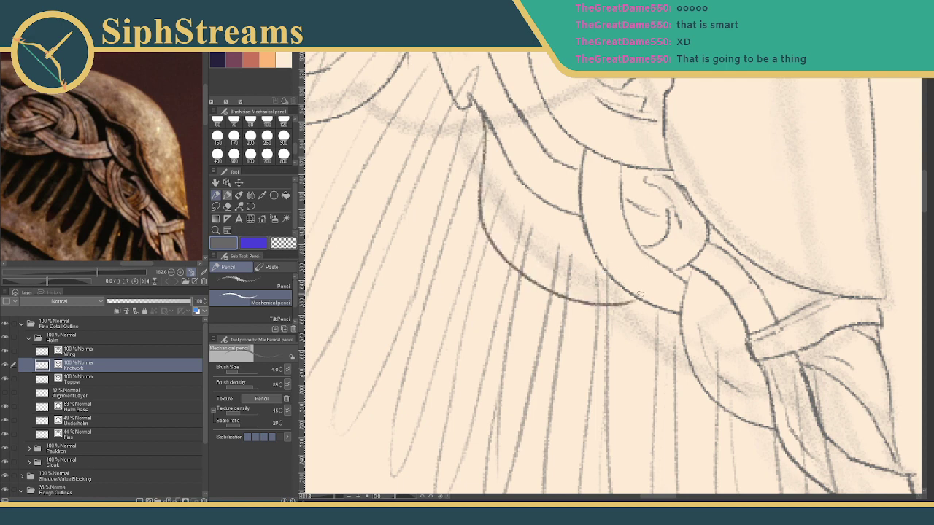
{"action": "key", "text": "ctrl+z"}
{"action": "mouse_move", "coordinate": [473, 102]}
{"action": "left_mouse_down"}
{"action": "mouse_move", "coordinate": [482, 210]}
{"action": "mouse_move", "coordinate": [555, 289]}
{"action": "mouse_move", "coordinate": [629, 296]}
{"action": "left_mouse_up"}
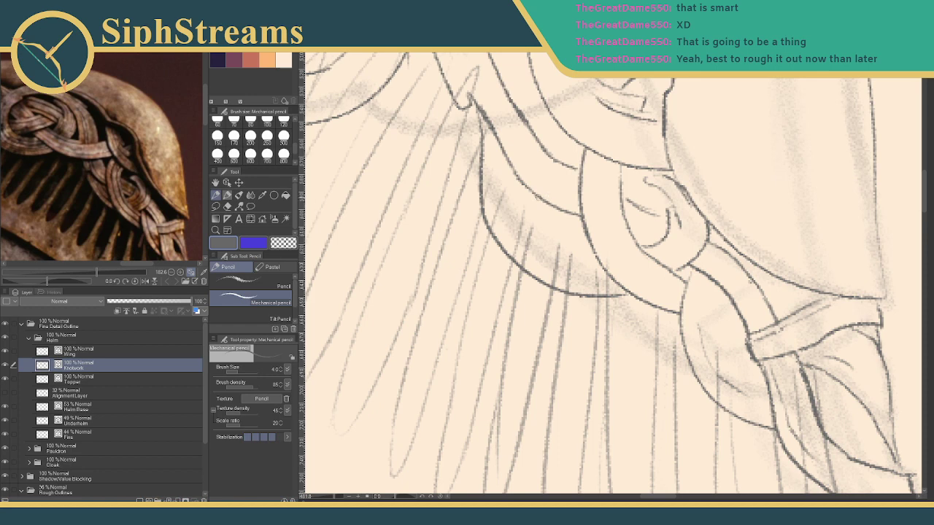
Draw a short curved strand edge just beneath the strand's lower edge, beside the small knot's outer band, and clean up the overlap.
{"action": "left_click_drag", "start_coordinate": [531, 199], "coordinate": [523, 242]}
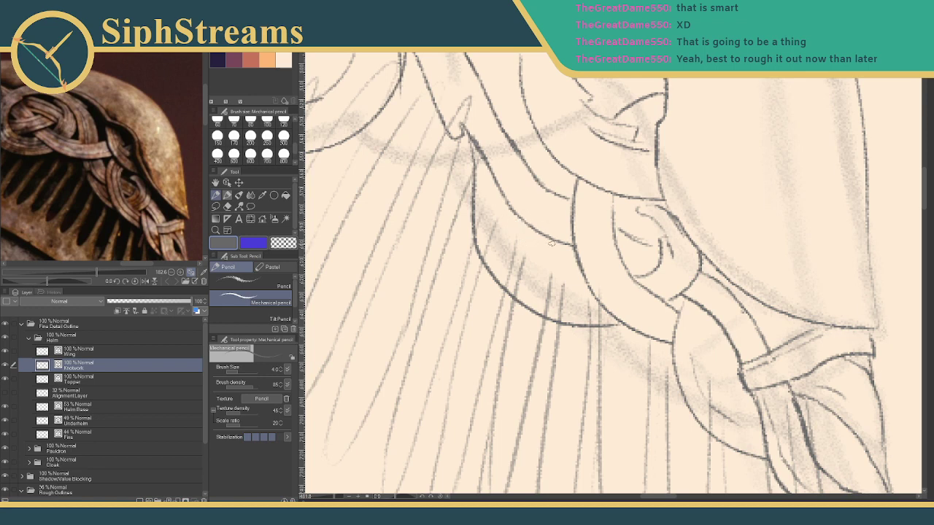
{"action": "left_click_drag", "start_coordinate": [549, 243], "coordinate": [579, 265]}
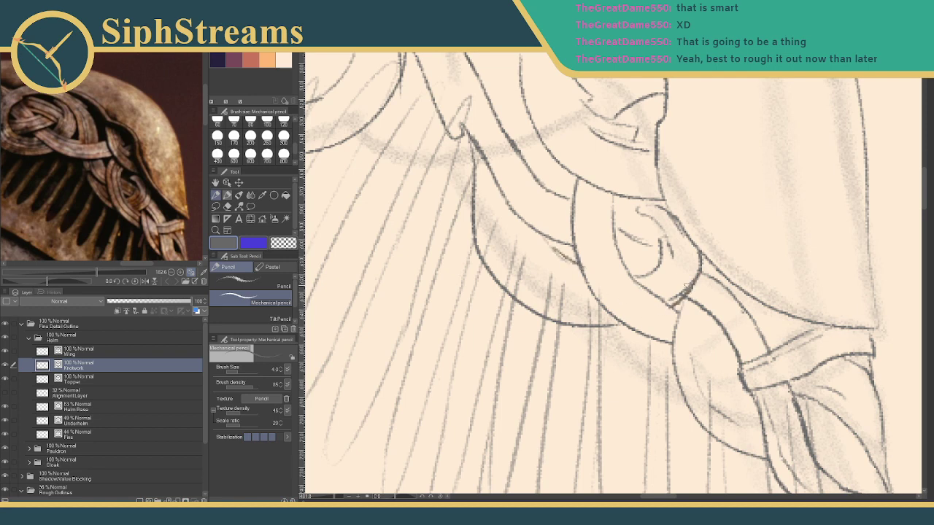
{"action": "key", "text": "e"}
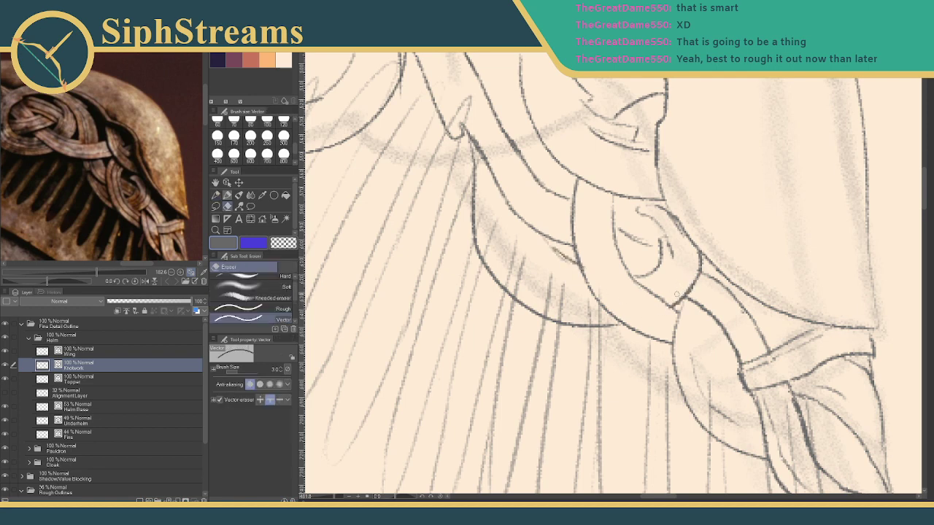
{"action": "key", "text": "p"}
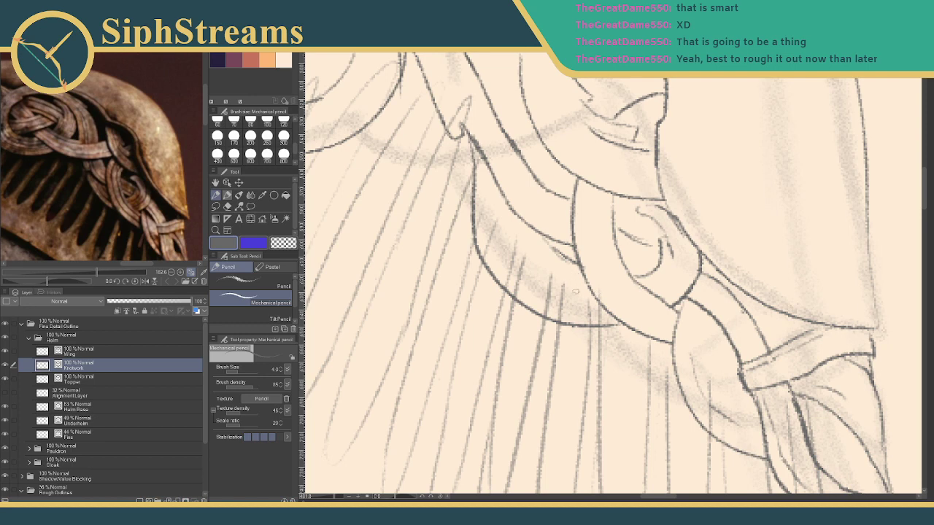
{"action": "left_click_drag", "start_coordinate": [604, 309], "coordinate": [559, 291]}
{"action": "key", "text": "ctrl+z"}
{"action": "mouse_move", "coordinate": [524, 232]}
{"action": "left_mouse_down"}
{"action": "mouse_move", "coordinate": [516, 259]}
{"action": "mouse_move", "coordinate": [573, 296]}
{"action": "mouse_move", "coordinate": [565, 290]}
{"action": "left_mouse_up"}
{"action": "key", "text": "e"}
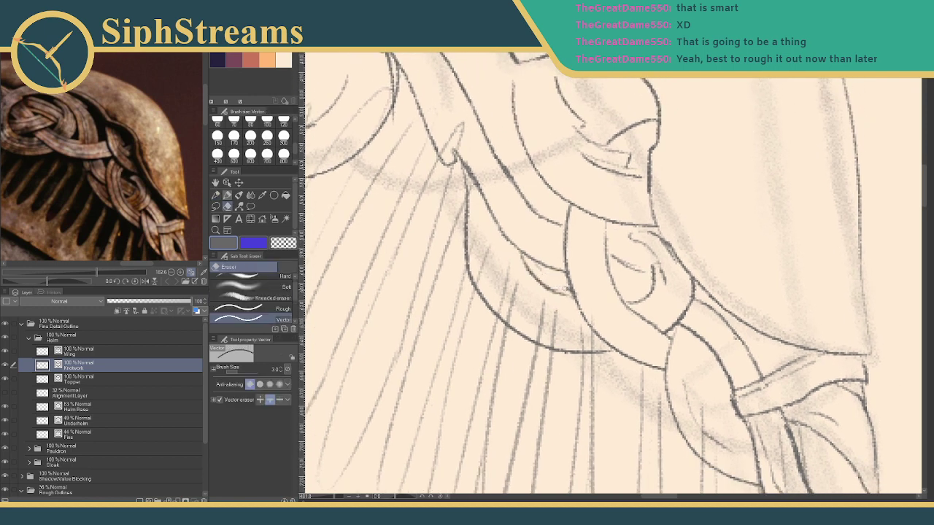
{"action": "key", "text": "p"}
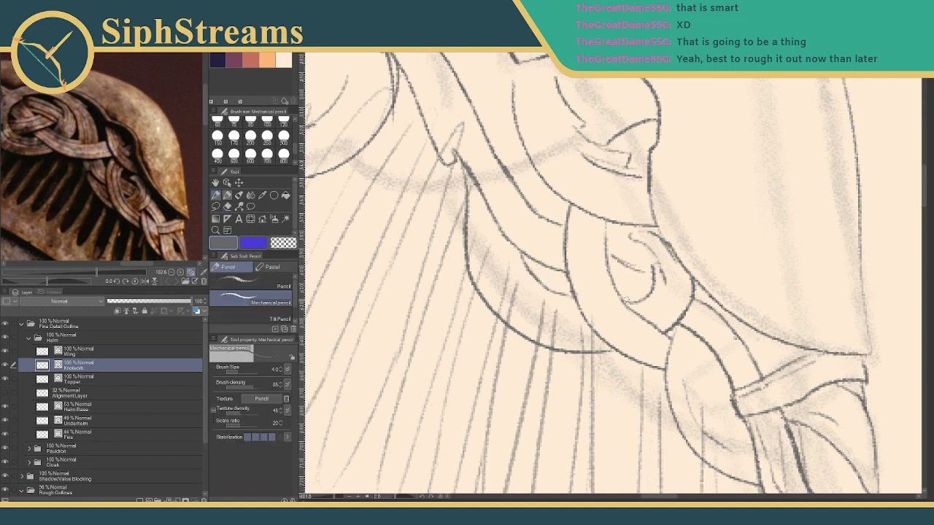
Extend the short curved edge until it meets the small knot's outer band.
{"action": "left_click_drag", "start_coordinate": [554, 292], "coordinate": [575, 301]}
{"action": "key", "text": "e"}
{"action": "key", "text": "p"}
{"action": "key", "text": "e"}
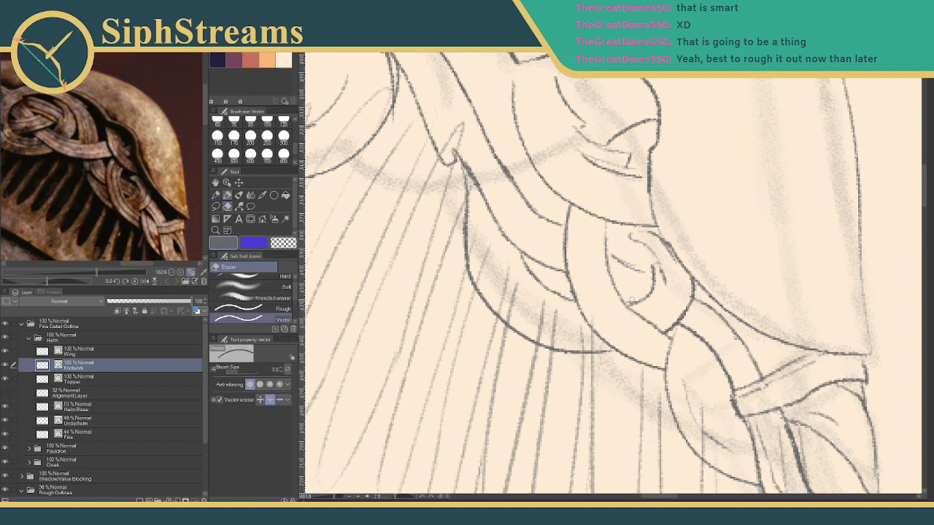
{"action": "key", "text": "p"}
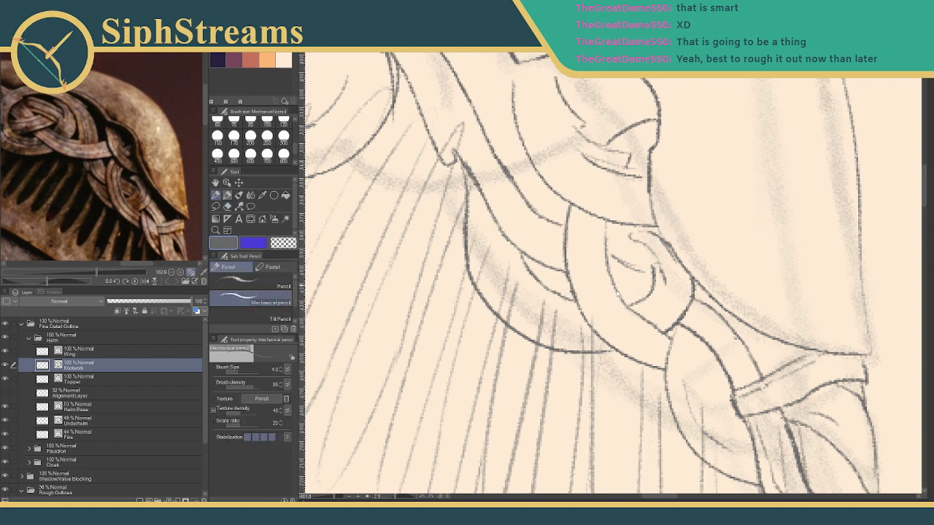
Examine how the braided strands cross between the knot loop and the lower knots in the reference image.
{"action": "mouse_move", "coordinate": [535, 251]}
{"action": "left_mouse_down"}
{"action": "mouse_move", "coordinate": [553, 242]}
{"action": "mouse_move", "coordinate": [561, 281]}
{"action": "left_mouse_up"}
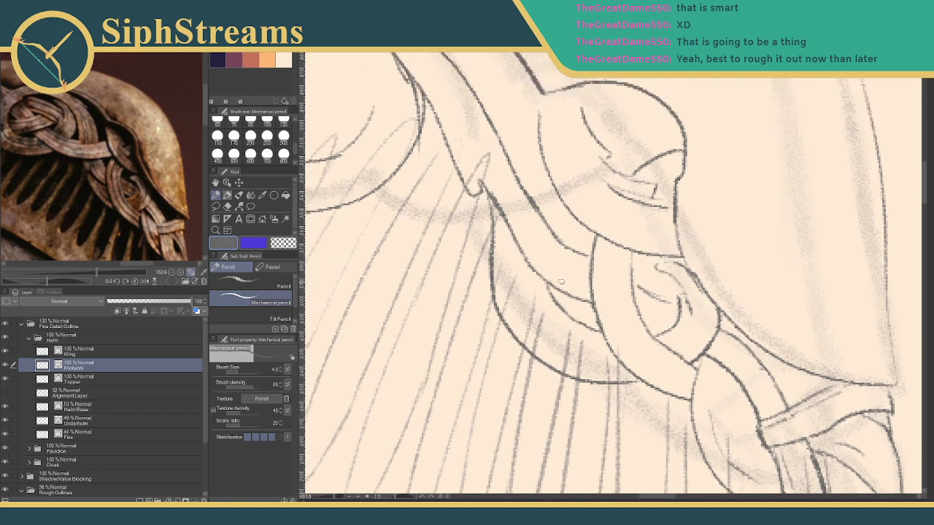
{"action": "mouse_move", "coordinate": [166, 208]}
{"action": "left_mouse_down"}
{"action": "mouse_move", "coordinate": [153, 195]}
{"action": "mouse_move", "coordinate": [163, 212]}
{"action": "left_mouse_up"}
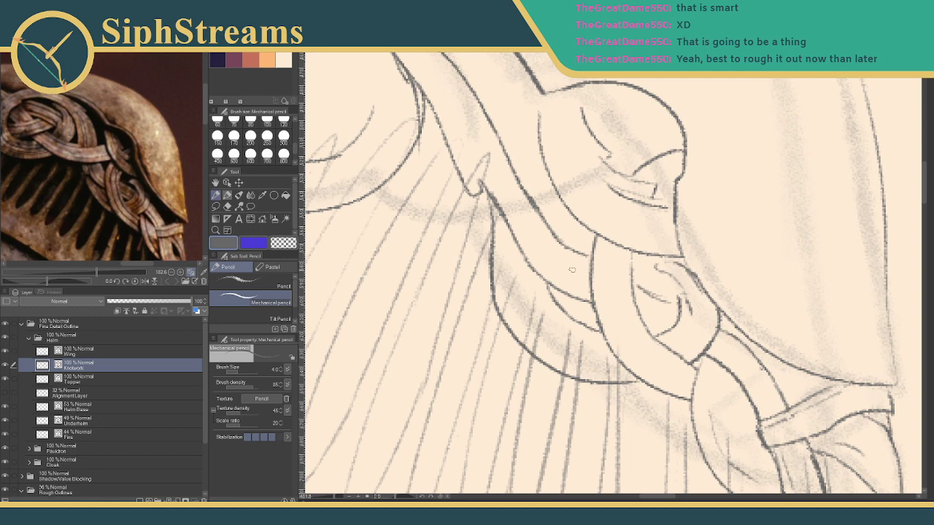
{"action": "left_click_drag", "start_coordinate": [556, 310], "coordinate": [552, 336]}
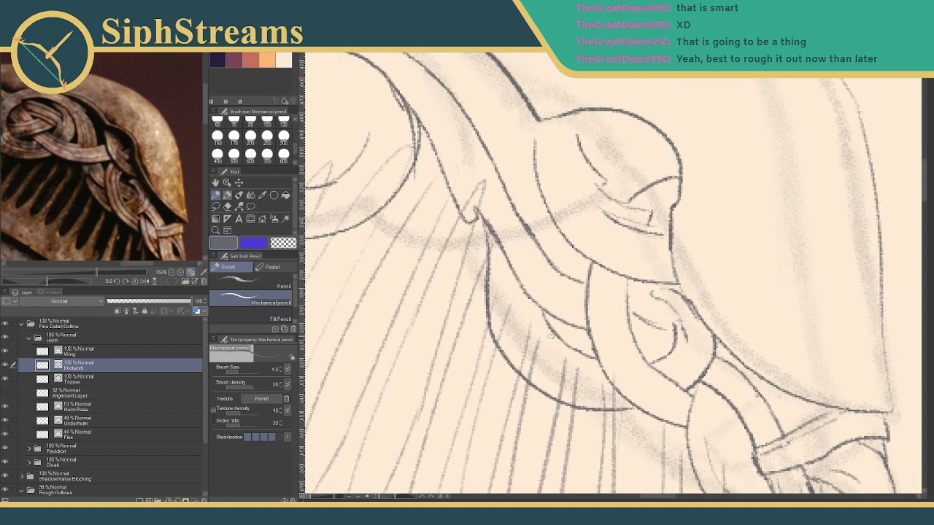
{"action": "left_click_drag", "start_coordinate": [512, 243], "coordinate": [562, 251]}
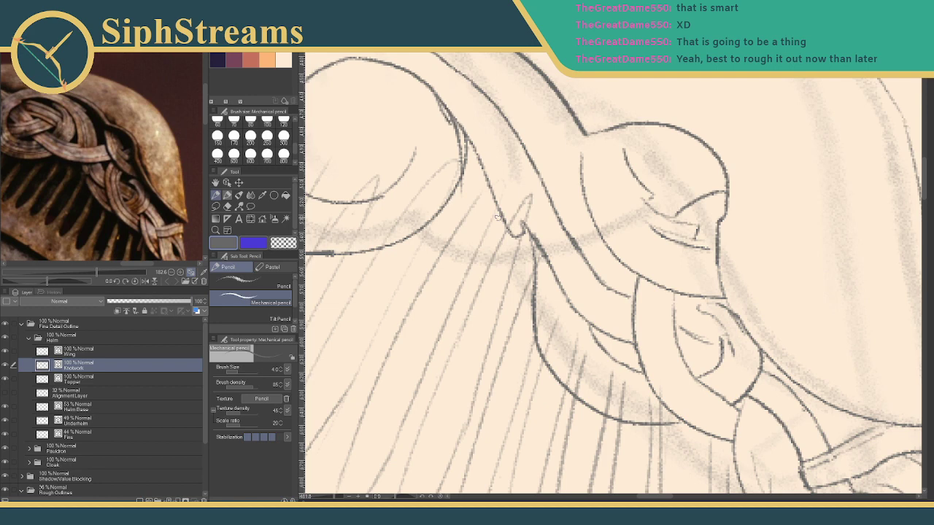
{"action": "left_click_drag", "start_coordinate": [37, 165], "coordinate": [129, 177]}
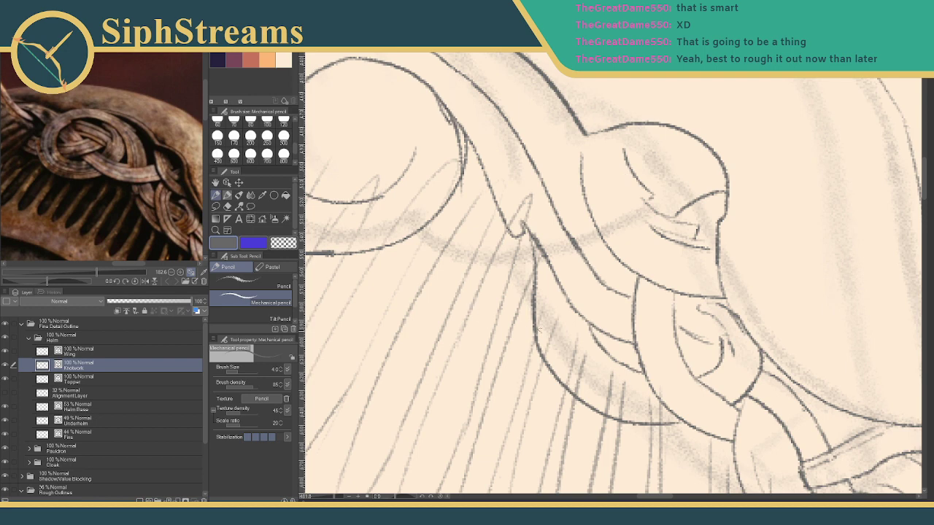
{"action": "mouse_move", "coordinate": [495, 278]}
{"action": "left_mouse_down"}
{"action": "mouse_move", "coordinate": [469, 273]}
{"action": "mouse_move", "coordinate": [474, 281]}
{"action": "left_mouse_up"}
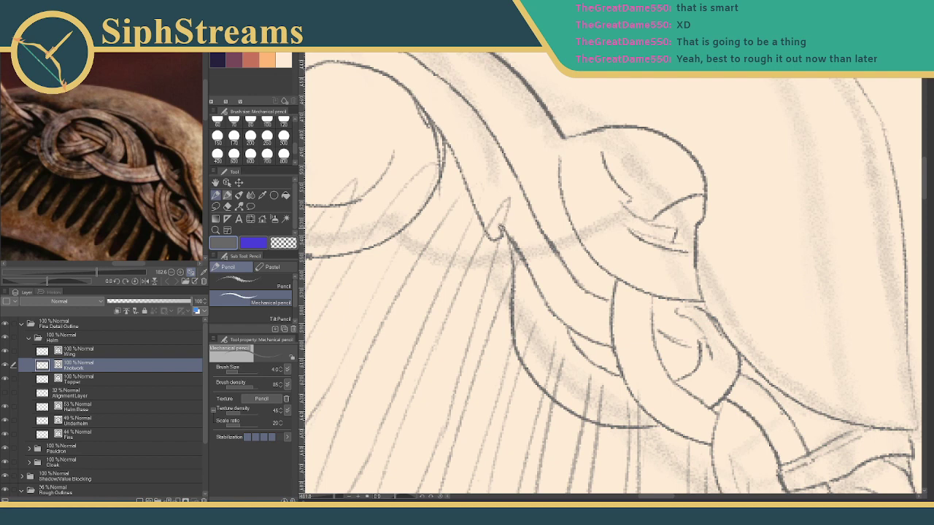
Redraw the strand's lower edge where it leaves the hooked tip, cleaning up the overlap and reinforcing the tip.
{"action": "left_click_drag", "start_coordinate": [502, 227], "coordinate": [516, 270]}
{"action": "key", "text": "ctrl+z"}
{"action": "mouse_move", "coordinate": [502, 230]}
{"action": "left_mouse_down"}
{"action": "mouse_move", "coordinate": [547, 300]}
{"action": "mouse_move", "coordinate": [570, 314]}
{"action": "left_mouse_up"}
{"action": "key", "text": "ctrl+z"}
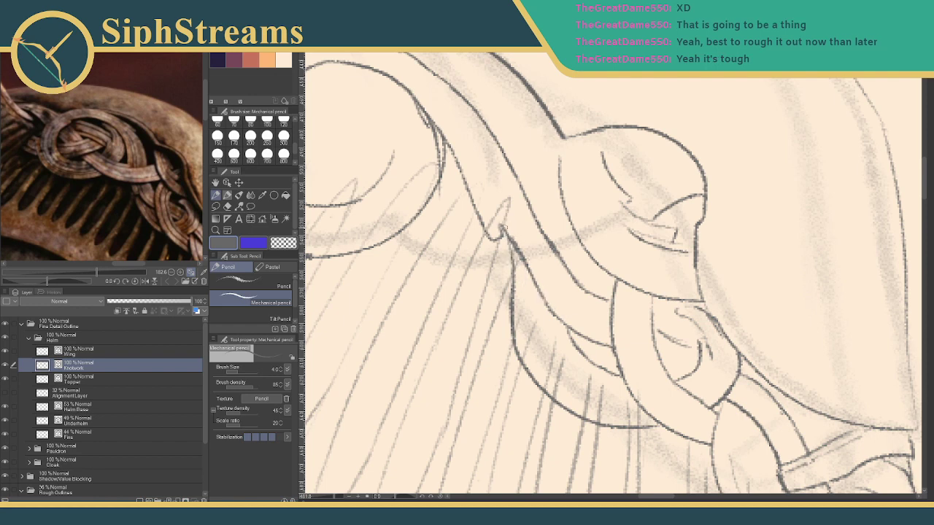
{"action": "mouse_move", "coordinate": [503, 227]}
{"action": "left_mouse_down"}
{"action": "mouse_move", "coordinate": [520, 275]}
{"action": "mouse_move", "coordinate": [554, 319]}
{"action": "left_mouse_up"}
{"action": "key", "text": "ctrl+z"}
{"action": "mouse_move", "coordinate": [505, 228]}
{"action": "left_mouse_down"}
{"action": "mouse_move", "coordinate": [522, 283]}
{"action": "mouse_move", "coordinate": [566, 321]}
{"action": "mouse_move", "coordinate": [533, 279]}
{"action": "mouse_move", "coordinate": [611, 300]}
{"action": "mouse_move", "coordinate": [586, 297]}
{"action": "left_mouse_up"}
{"action": "key", "text": "e"}
{"action": "key", "text": "p"}
{"action": "key", "text": "e"}
{"action": "key", "text": "p"}
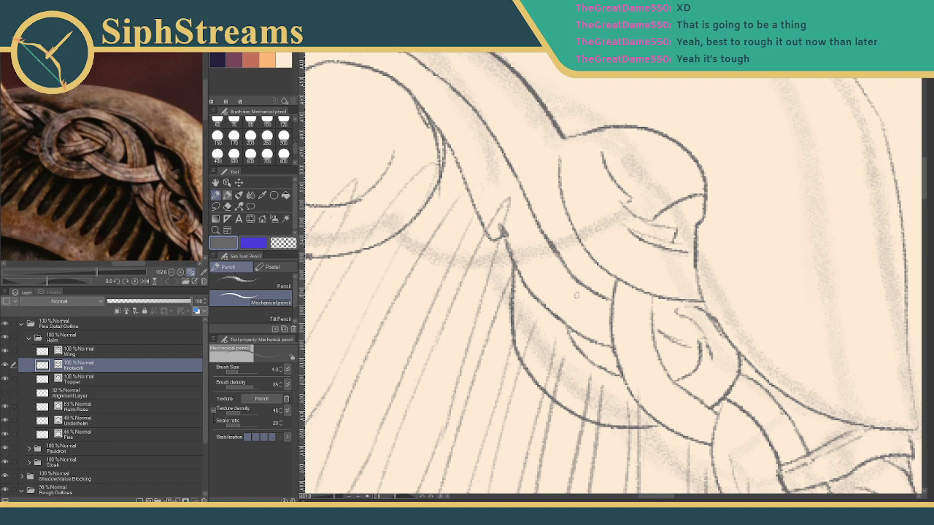
Draw a strand edge crossing diagonally through the knot loop's interior and past its outline, with a short continuation beyond the long strand.
{"action": "mouse_move", "coordinate": [481, 242]}
{"action": "left_mouse_down"}
{"action": "mouse_move", "coordinate": [489, 232]}
{"action": "mouse_move", "coordinate": [497, 257]}
{"action": "left_mouse_up"}
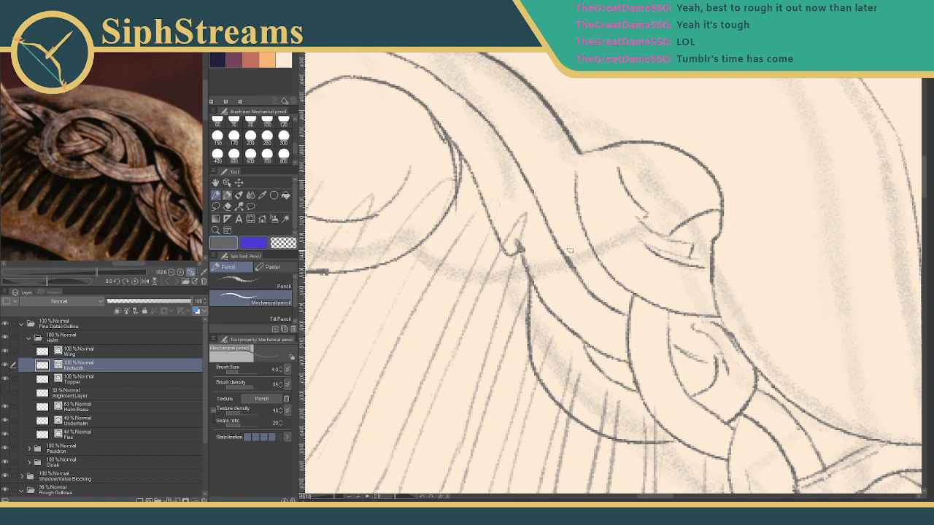
{"action": "mouse_move", "coordinate": [464, 227]}
{"action": "left_mouse_down"}
{"action": "mouse_move", "coordinate": [643, 277]}
{"action": "mouse_move", "coordinate": [576, 243]}
{"action": "left_mouse_up"}
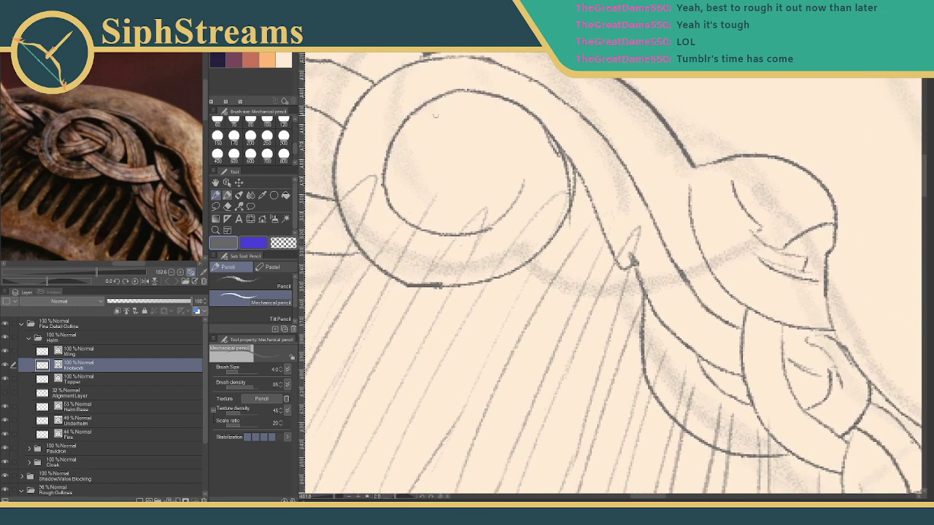
{"action": "left_click_drag", "start_coordinate": [427, 121], "coordinate": [495, 201]}
{"action": "left_click_drag", "start_coordinate": [494, 199], "coordinate": [595, 227]}
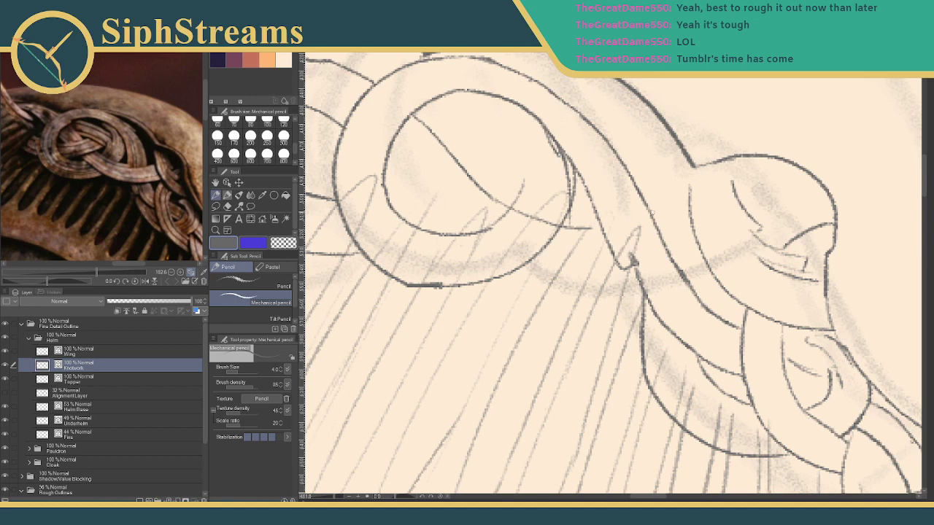
{"action": "left_click_drag", "start_coordinate": [653, 212], "coordinate": [689, 204]}
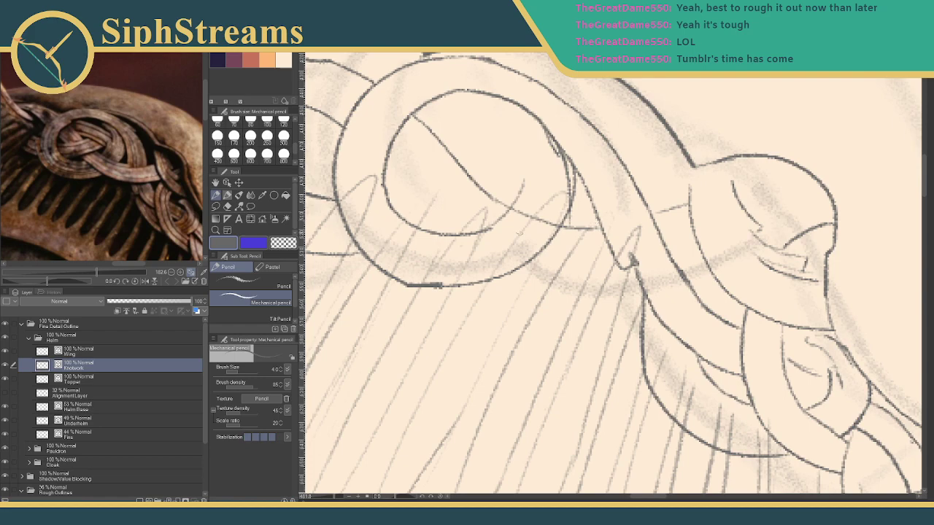
{"action": "mouse_move", "coordinate": [493, 205]}
{"action": "left_mouse_down"}
{"action": "mouse_move", "coordinate": [487, 247]}
{"action": "mouse_move", "coordinate": [510, 254]}
{"action": "left_mouse_up"}
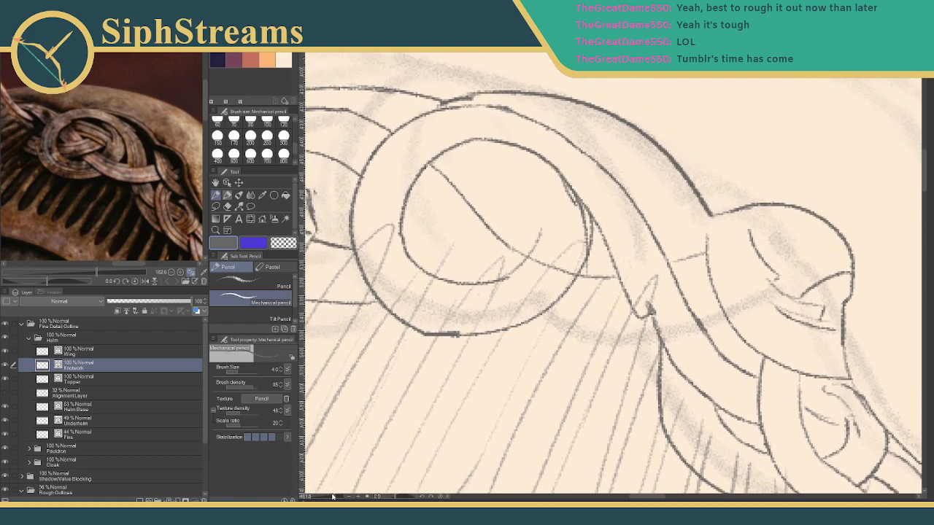
{"action": "left_click_drag", "start_coordinate": [332, 497], "coordinate": [335, 497]}
{"action": "mouse_move", "coordinate": [417, 318]}
{"action": "left_mouse_down"}
{"action": "mouse_move", "coordinate": [494, 284]}
{"action": "mouse_move", "coordinate": [507, 302]}
{"action": "left_mouse_up"}
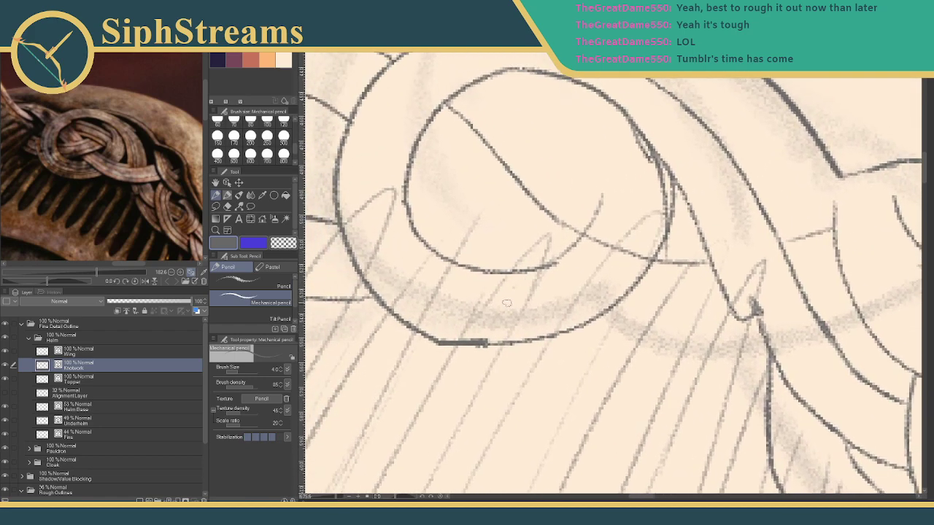
Draw a second strand edge below the first diagonal, from the knot loop's inner outline past its outer outline towards the hooked tip.
{"action": "left_click_drag", "start_coordinate": [415, 159], "coordinate": [478, 223]}
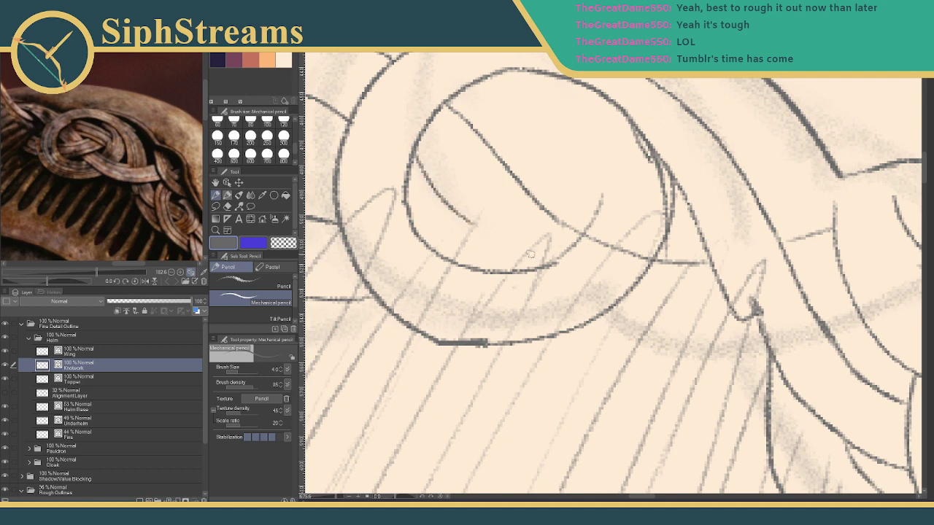
{"action": "mouse_move", "coordinate": [441, 190]}
{"action": "left_mouse_down"}
{"action": "mouse_move", "coordinate": [572, 286]}
{"action": "mouse_move", "coordinate": [575, 252]}
{"action": "mouse_move", "coordinate": [558, 224]}
{"action": "mouse_move", "coordinate": [625, 258]}
{"action": "left_mouse_up"}
{"action": "key", "text": "ctrl+z"}
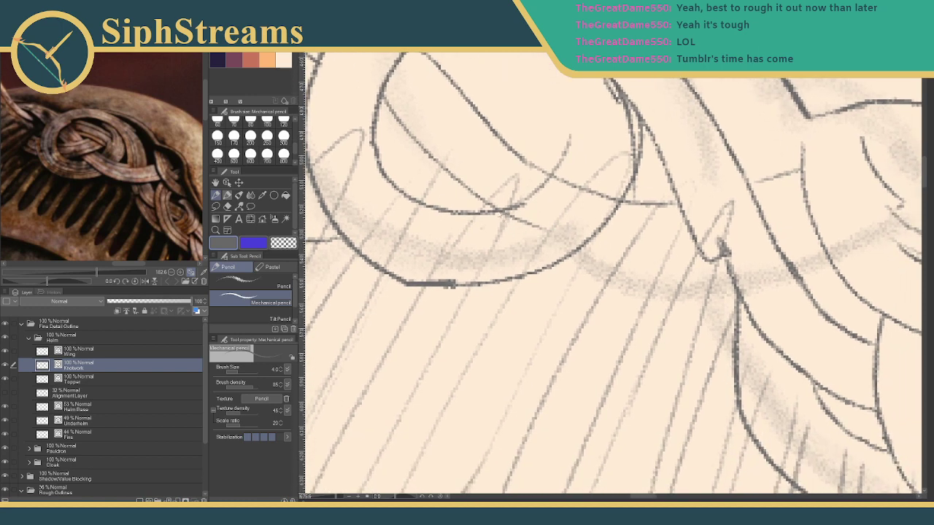
{"action": "mouse_move", "coordinate": [487, 204]}
{"action": "left_mouse_down"}
{"action": "mouse_move", "coordinate": [532, 238]}
{"action": "mouse_move", "coordinate": [700, 268]}
{"action": "mouse_move", "coordinate": [670, 273]}
{"action": "mouse_move", "coordinate": [721, 265]}
{"action": "mouse_move", "coordinate": [690, 269]}
{"action": "mouse_move", "coordinate": [720, 265]}
{"action": "mouse_move", "coordinate": [721, 245]}
{"action": "mouse_move", "coordinate": [707, 268]}
{"action": "mouse_move", "coordinate": [724, 297]}
{"action": "left_mouse_up"}
{"action": "key", "text": "ctrl+z"}
Redraw the strand's hooked tip as a squared end and erase the leftover lines around it and the adjoining strand.
{"action": "mouse_move", "coordinate": [702, 251]}
{"action": "left_mouse_down"}
{"action": "mouse_move", "coordinate": [719, 288]}
{"action": "mouse_move", "coordinate": [733, 280]}
{"action": "left_mouse_up"}
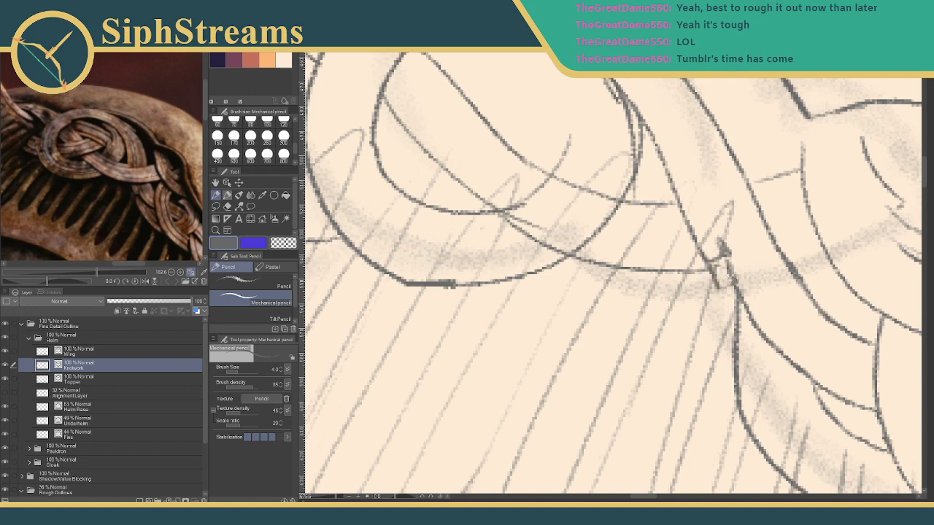
{"action": "key", "text": "ctrl+z"}
{"action": "key", "text": "ctrl+z"}
{"action": "mouse_move", "coordinate": [702, 252]}
{"action": "left_mouse_down"}
{"action": "mouse_move", "coordinate": [716, 294]}
{"action": "mouse_move", "coordinate": [733, 292]}
{"action": "left_mouse_up"}
{"action": "key", "text": "e"}
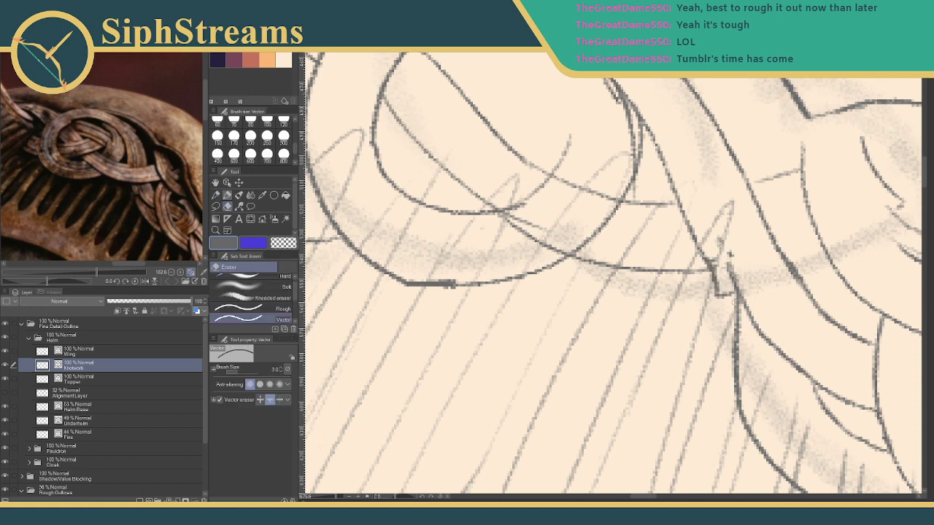
{"action": "key", "text": "p"}
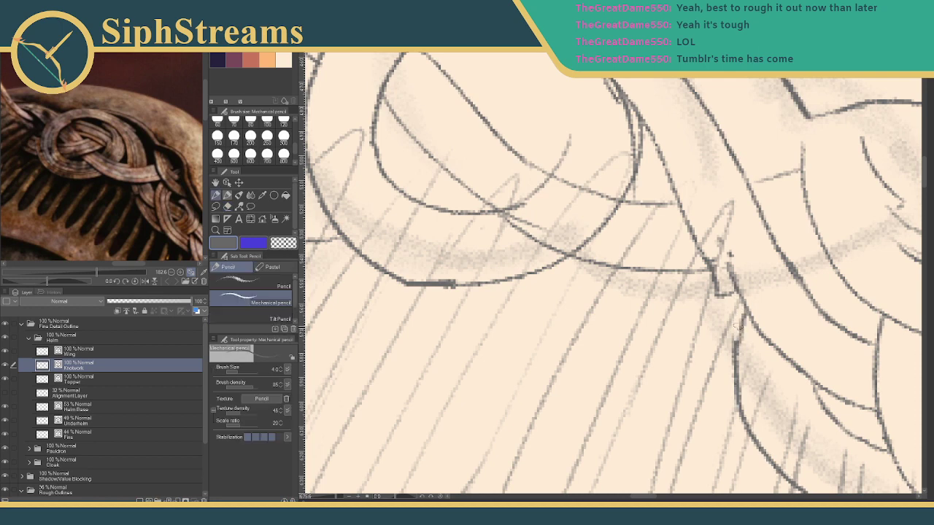
Erase the knot loop outlines hidden beneath the crossing strand, along with the doubled lines on the loop's right side.
{"action": "left_click_drag", "start_coordinate": [631, 222], "coordinate": [679, 312]}
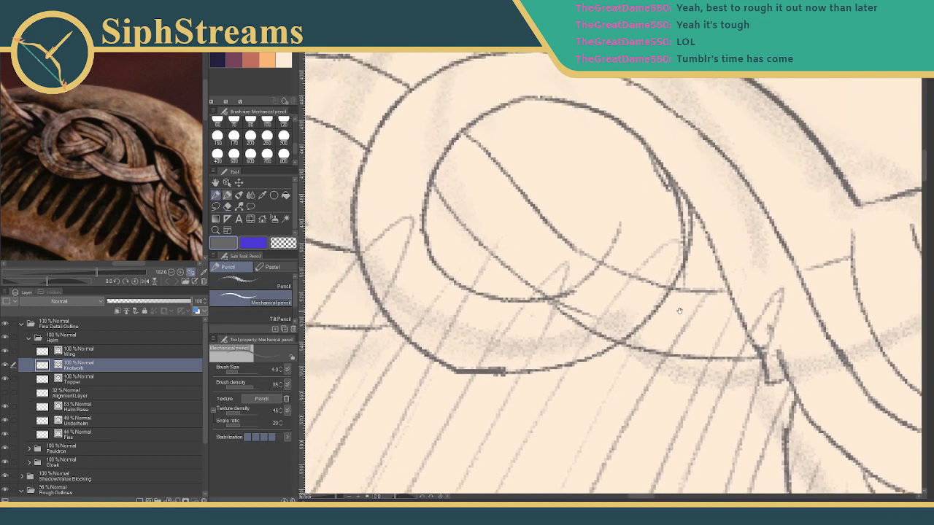
{"action": "mouse_move", "coordinate": [581, 278]}
{"action": "left_mouse_down"}
{"action": "mouse_move", "coordinate": [580, 302]}
{"action": "mouse_move", "coordinate": [554, 297]}
{"action": "mouse_move", "coordinate": [572, 308]}
{"action": "mouse_move", "coordinate": [625, 322]}
{"action": "left_mouse_up"}
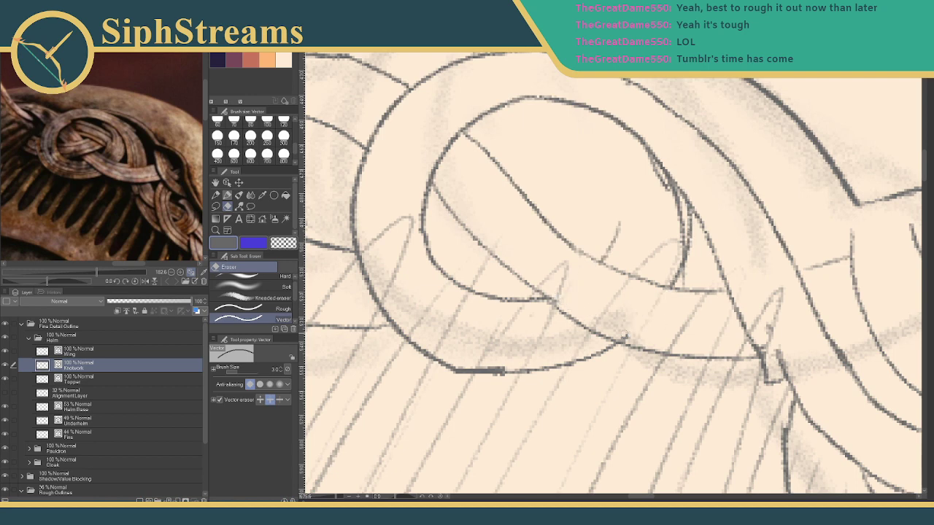
{"action": "mouse_move", "coordinate": [669, 206]}
{"action": "left_mouse_down"}
{"action": "mouse_move", "coordinate": [680, 212]}
{"action": "mouse_move", "coordinate": [654, 184]}
{"action": "mouse_move", "coordinate": [673, 184]}
{"action": "left_mouse_up"}
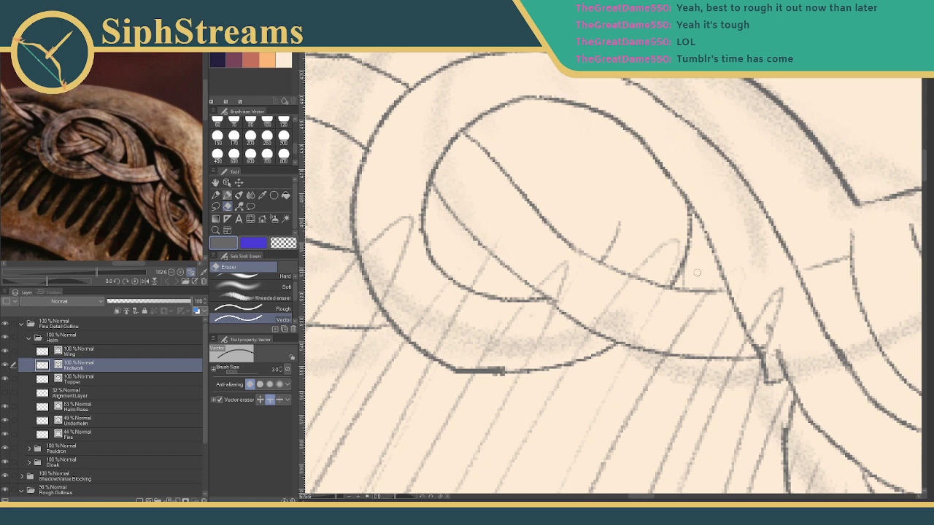
{"action": "key", "text": "p"}
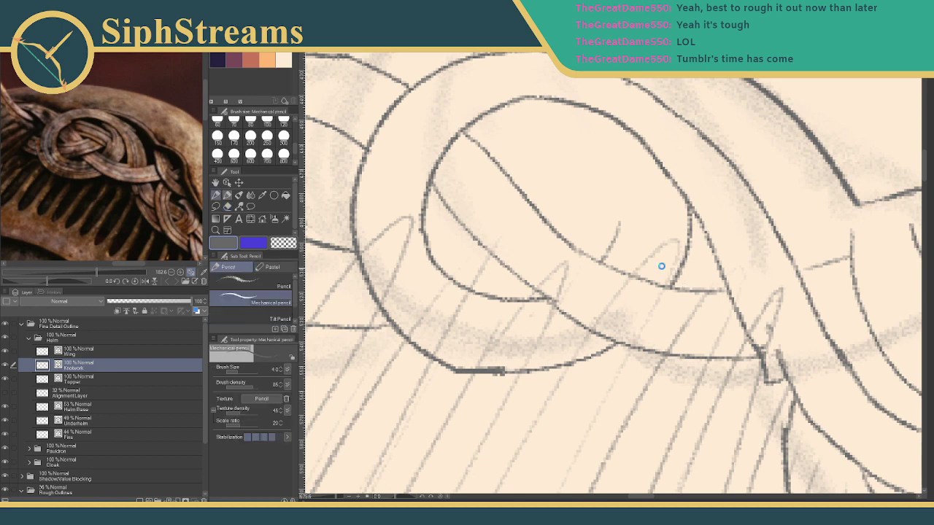
Sketch a curved inner strand with a hooked end inside the right part of the knot loop.
{"action": "mouse_move", "coordinate": [615, 238]}
{"action": "left_mouse_down"}
{"action": "mouse_move", "coordinate": [609, 189]}
{"action": "mouse_move", "coordinate": [621, 229]}
{"action": "mouse_move", "coordinate": [610, 197]}
{"action": "mouse_move", "coordinate": [621, 186]}
{"action": "mouse_move", "coordinate": [613, 197]}
{"action": "mouse_move", "coordinate": [623, 189]}
{"action": "mouse_move", "coordinate": [633, 197]}
{"action": "mouse_move", "coordinate": [645, 227]}
{"action": "mouse_move", "coordinate": [629, 172]}
{"action": "left_mouse_up"}
{"action": "key", "text": "ctrl+z"}
{"action": "mouse_move", "coordinate": [645, 217]}
{"action": "left_mouse_down"}
{"action": "mouse_move", "coordinate": [622, 146]}
{"action": "mouse_move", "coordinate": [601, 123]}
{"action": "left_mouse_up"}
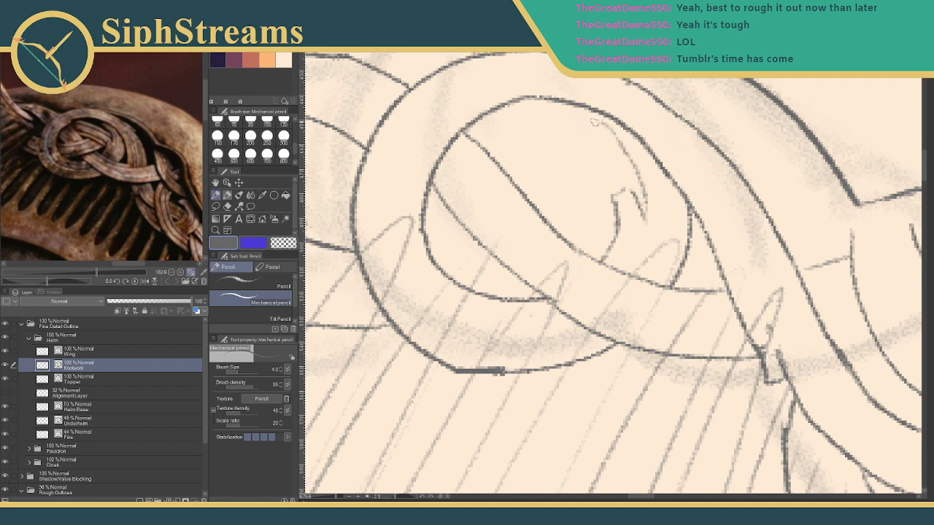
Draw the upper and lower edges of a strand sweeping across the lower interior of the knot loop over the diagonal strand.
{"action": "mouse_move", "coordinate": [583, 166]}
{"action": "left_mouse_down"}
{"action": "mouse_move", "coordinate": [606, 152]}
{"action": "mouse_move", "coordinate": [657, 157]}
{"action": "mouse_move", "coordinate": [671, 160]}
{"action": "mouse_move", "coordinate": [669, 170]}
{"action": "left_mouse_up"}
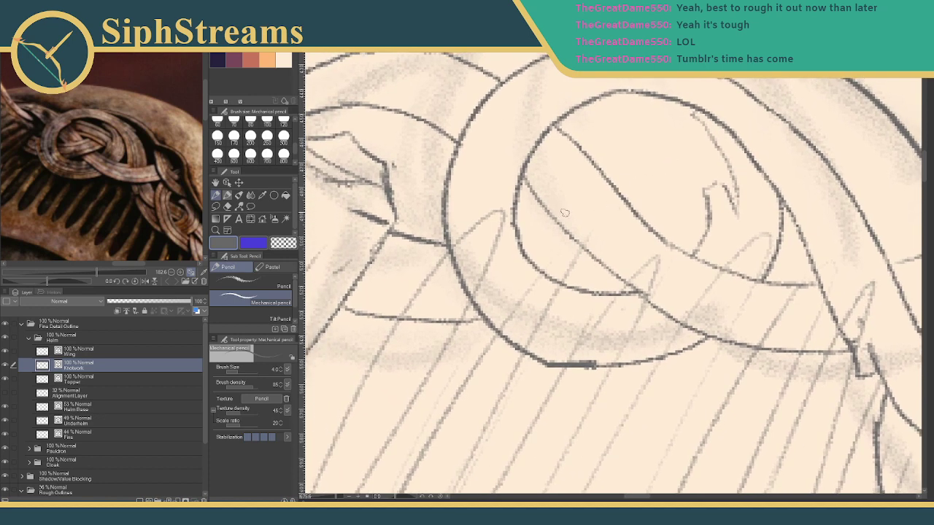
{"action": "left_click_drag", "start_coordinate": [522, 243], "coordinate": [553, 246]}
{"action": "left_click_drag", "start_coordinate": [580, 292], "coordinate": [680, 245]}
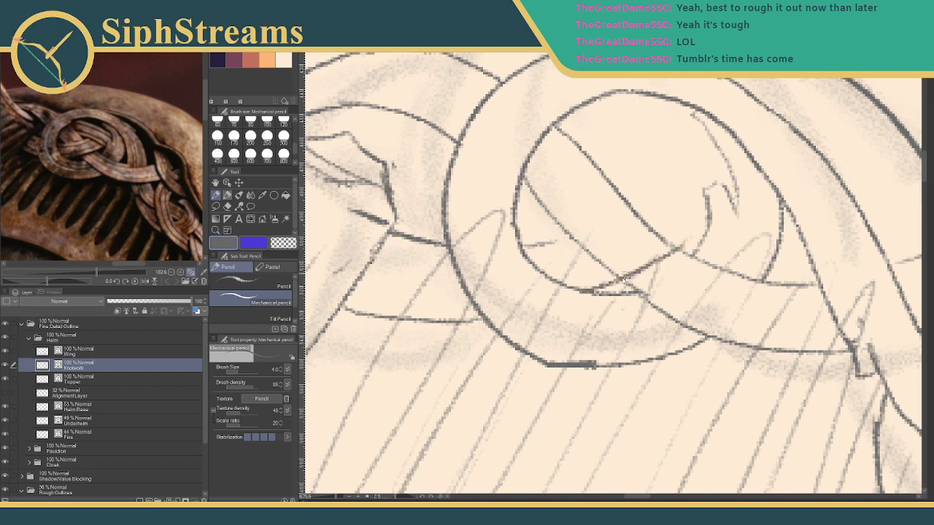
{"action": "key", "text": "ctrl+z"}
{"action": "mouse_move", "coordinate": [582, 291]}
{"action": "left_mouse_down"}
{"action": "mouse_move", "coordinate": [673, 247]}
{"action": "mouse_move", "coordinate": [620, 281]}
{"action": "mouse_move", "coordinate": [676, 245]}
{"action": "left_mouse_up"}
{"action": "key", "text": "ctrl+z"}
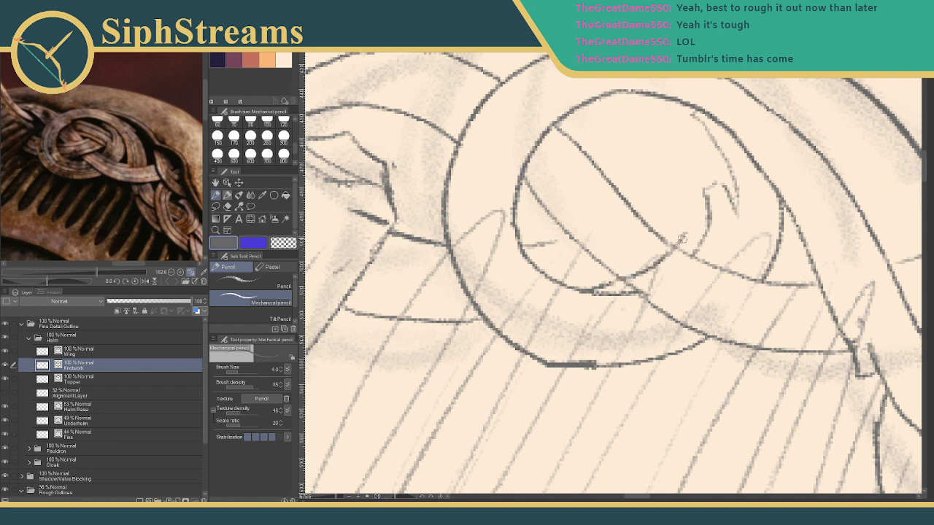
{"action": "left_click_drag", "start_coordinate": [555, 241], "coordinate": [616, 214]}
Draw an arc inside the knot loop from the diagonal strand's upper end across to the hooked inner strand.
{"action": "mouse_move", "coordinate": [555, 146]}
{"action": "left_mouse_down"}
{"action": "mouse_move", "coordinate": [581, 146]}
{"action": "mouse_move", "coordinate": [557, 138]}
{"action": "left_mouse_up"}
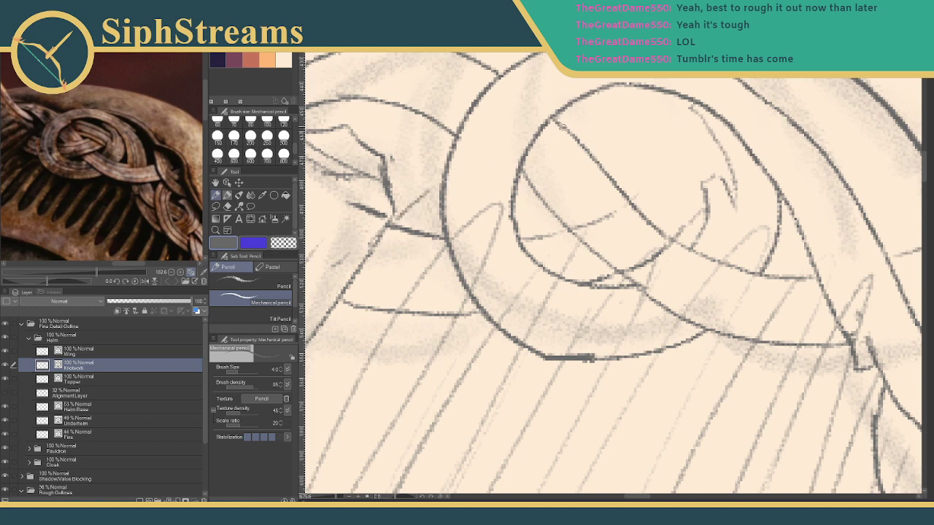
{"action": "left_click_drag", "start_coordinate": [560, 125], "coordinate": [661, 138]}
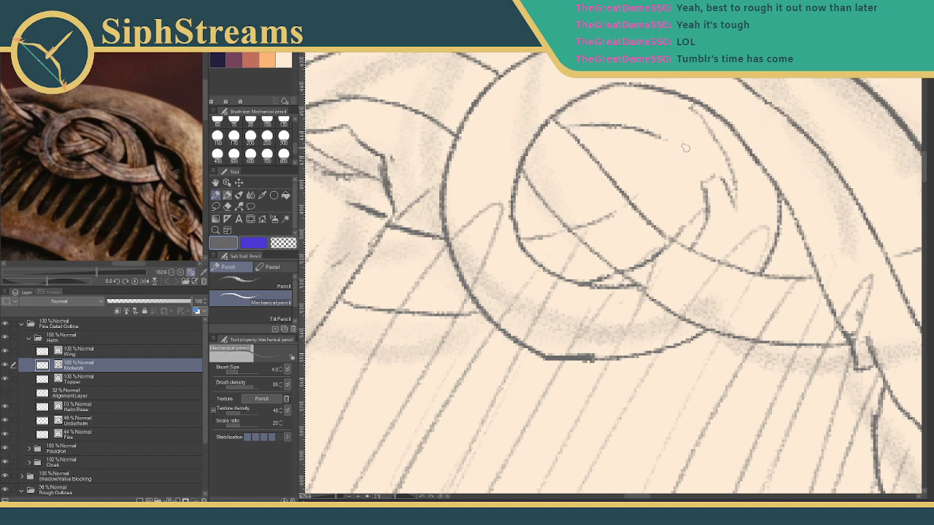
{"action": "key", "text": "ctrl+z"}
{"action": "left_click_drag", "start_coordinate": [604, 115], "coordinate": [684, 139]}
{"action": "key", "text": "ctrl+z"}
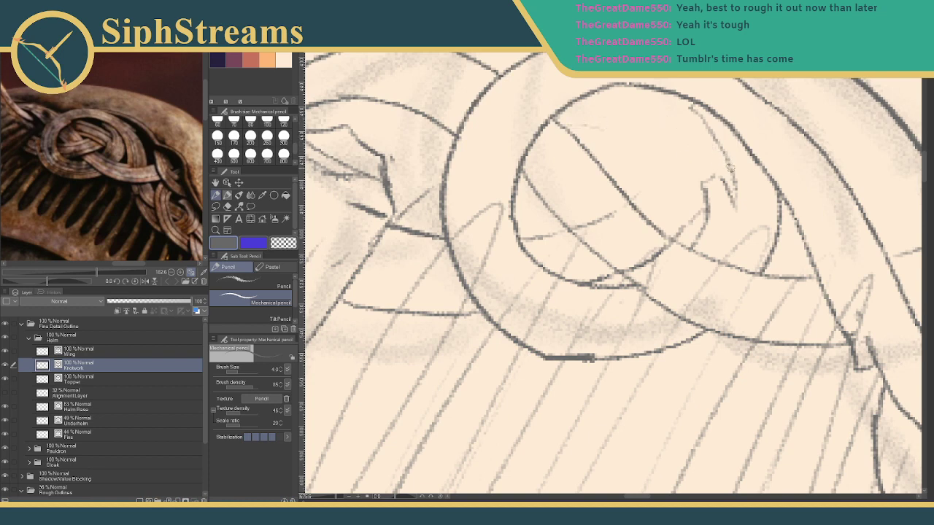
{"action": "mouse_move", "coordinate": [728, 161]}
{"action": "left_mouse_down"}
{"action": "mouse_move", "coordinate": [575, 119]}
{"action": "mouse_move", "coordinate": [590, 117]}
{"action": "mouse_move", "coordinate": [559, 122]}
{"action": "left_mouse_up"}
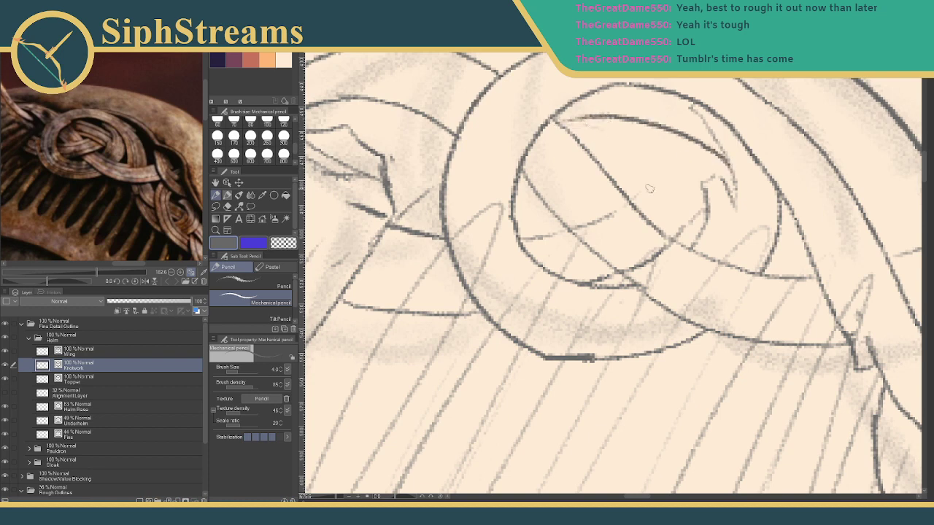
Draw the inner coil's curved edges between the diagonal strand and the hooked line at the knot loop's centre.
{"action": "mouse_move", "coordinate": [712, 202]}
{"action": "left_mouse_down"}
{"action": "mouse_move", "coordinate": [650, 167]}
{"action": "mouse_move", "coordinate": [633, 170]}
{"action": "mouse_move", "coordinate": [660, 172]}
{"action": "mouse_move", "coordinate": [593, 158]}
{"action": "mouse_move", "coordinate": [608, 167]}
{"action": "mouse_move", "coordinate": [634, 164]}
{"action": "mouse_move", "coordinate": [627, 157]}
{"action": "mouse_move", "coordinate": [646, 163]}
{"action": "mouse_move", "coordinate": [676, 179]}
{"action": "mouse_move", "coordinate": [599, 159]}
{"action": "left_mouse_up"}
{"action": "key", "text": "e"}
{"action": "key", "text": "p"}
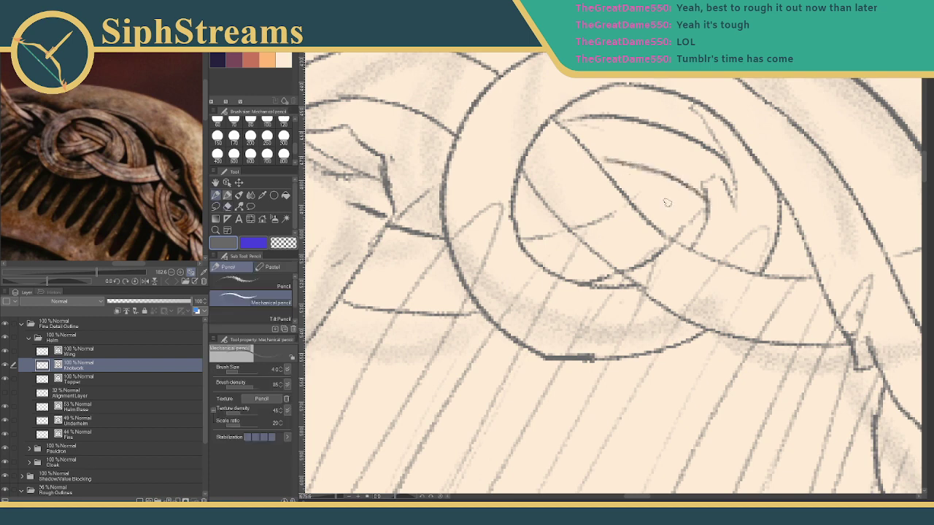
{"action": "left_click_drag", "start_coordinate": [635, 199], "coordinate": [648, 175]}
{"action": "left_click_drag", "start_coordinate": [704, 230], "coordinate": [631, 183]}
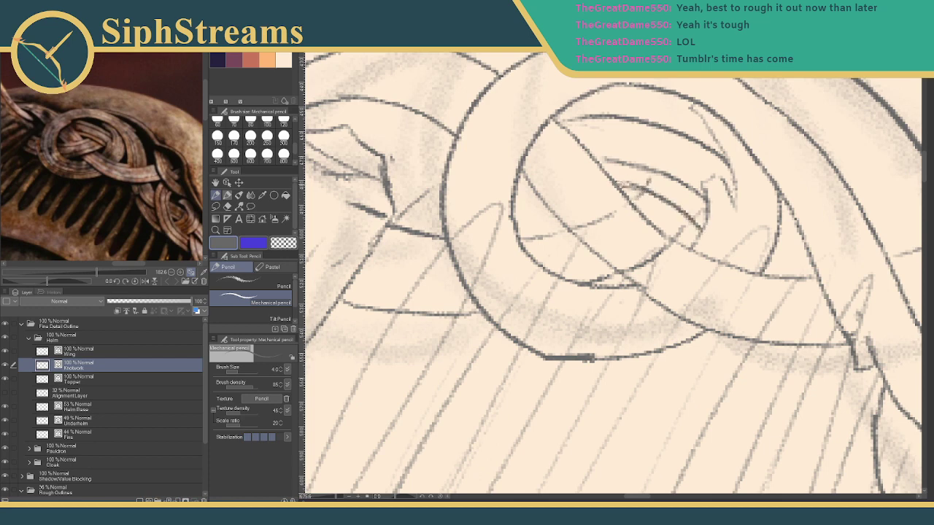
Add light detail lines to the inner coil, join the lower strand's upper edge to it, and erase the diagonal edges passing beneath.
{"action": "key", "text": "e"}
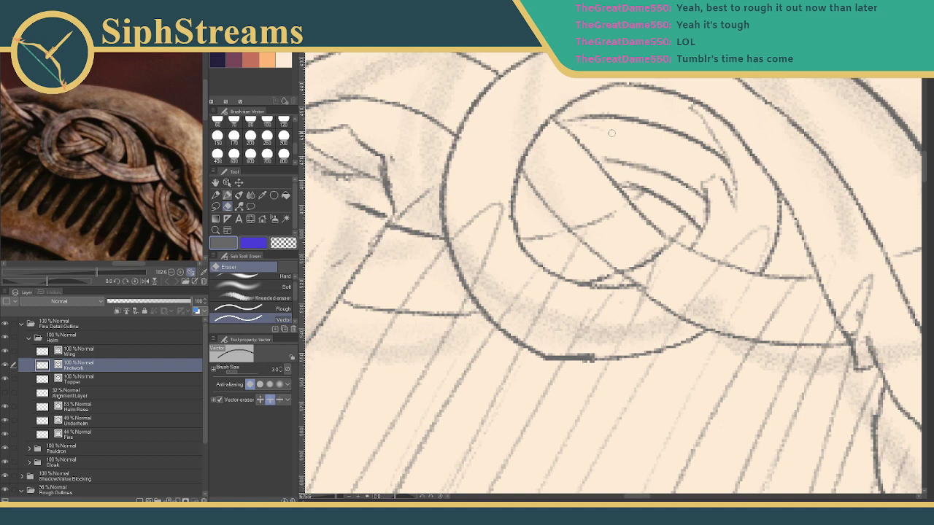
{"action": "key", "text": "p"}
{"action": "key", "text": "e"}
{"action": "key", "text": "p"}
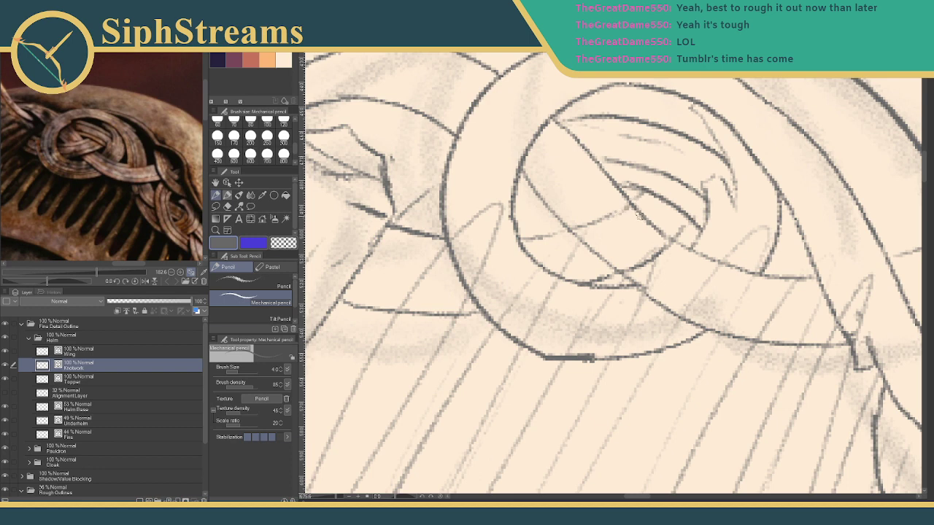
{"action": "key", "text": "e"}
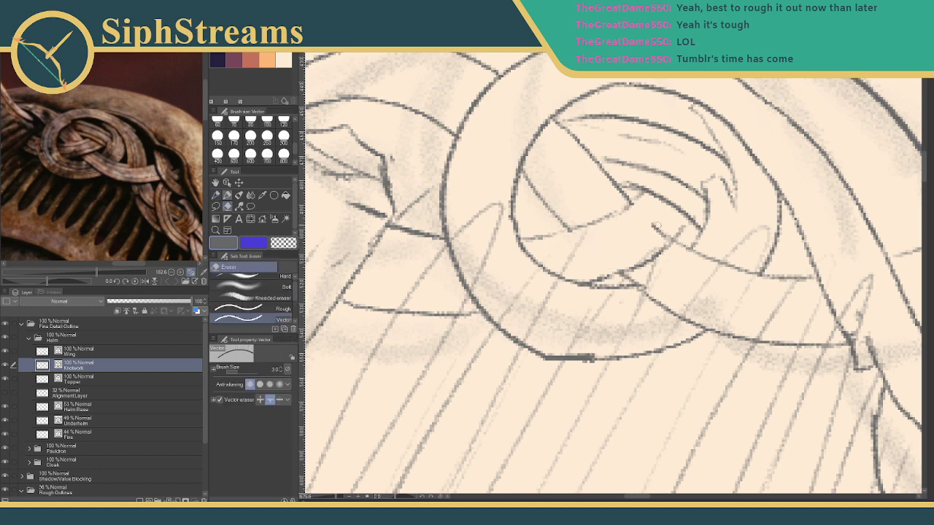
{"action": "key", "text": "p"}
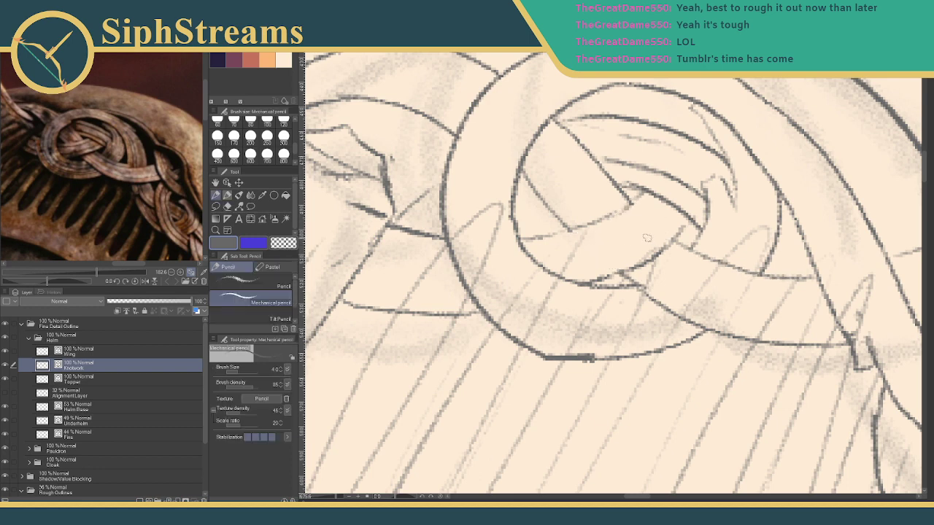
Erase the comb-like tine lines on the Helm Base layer where they run through the knot loop and its crossing strands.
{"action": "left_click_drag", "start_coordinate": [343, 497], "coordinate": [324, 495]}
{"action": "mouse_move", "coordinate": [484, 327]}
{"action": "left_mouse_down"}
{"action": "mouse_move", "coordinate": [544, 198]}
{"action": "mouse_move", "coordinate": [511, 252]}
{"action": "left_mouse_up"}
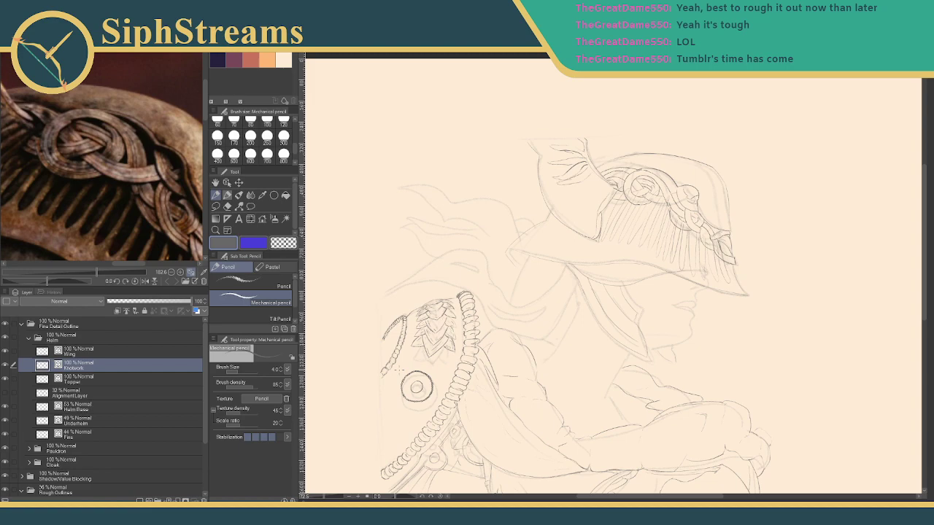
{"action": "left_click_drag", "start_coordinate": [638, 280], "coordinate": [554, 333]}
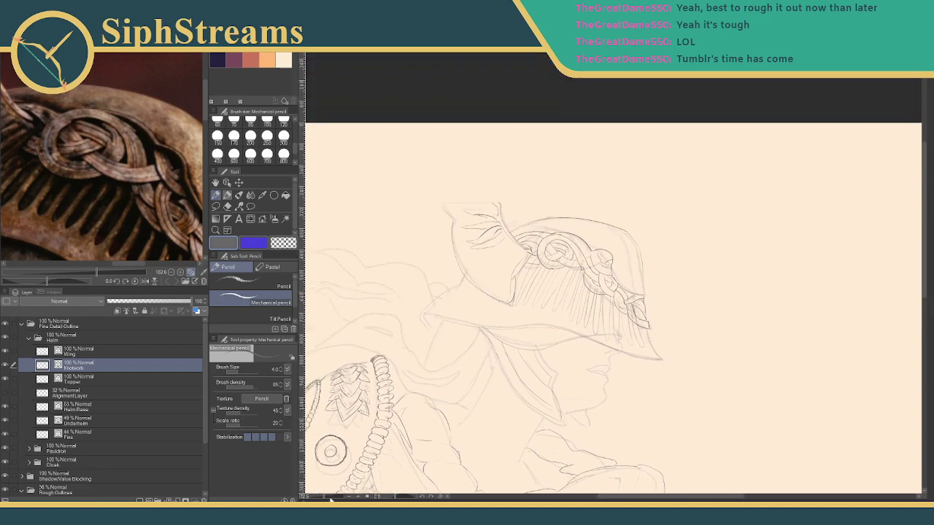
{"action": "left_click_drag", "start_coordinate": [325, 497], "coordinate": [333, 497]}
{"action": "left_click_drag", "start_coordinate": [365, 432], "coordinate": [552, 329]}
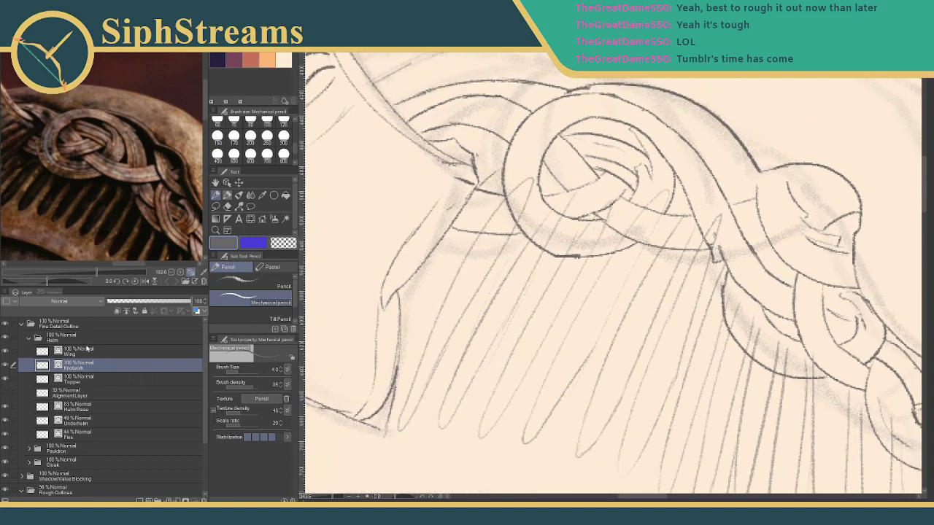
{"action": "left_click", "coordinate": [84, 409]}
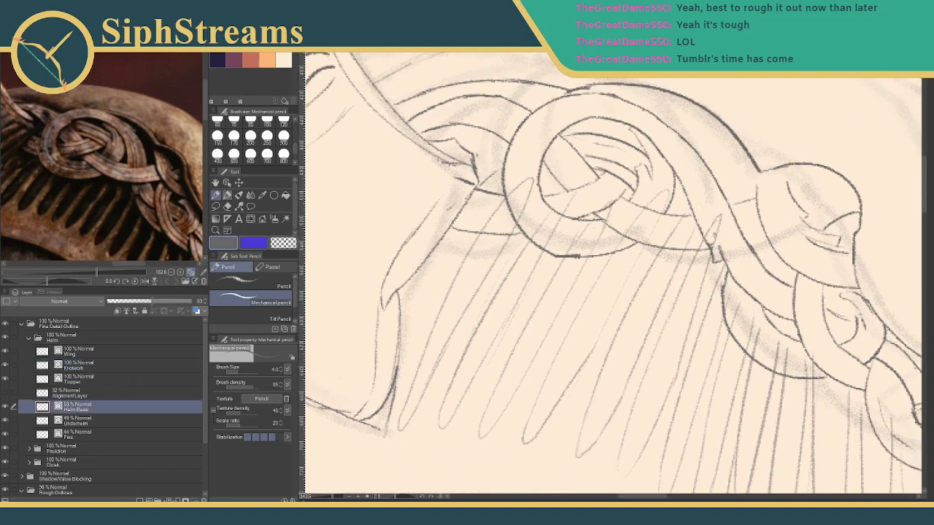
{"action": "key", "text": "e"}
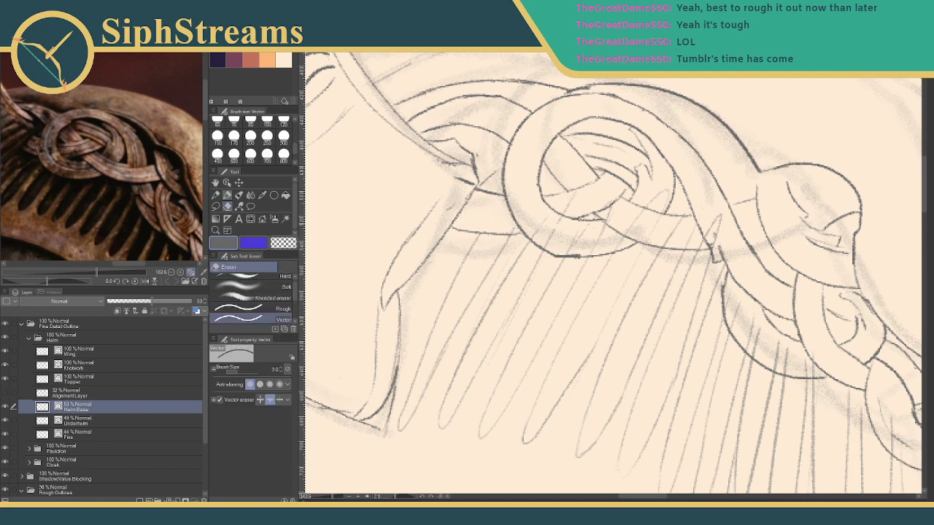
{"action": "left_click_drag", "start_coordinate": [564, 210], "coordinate": [712, 224]}
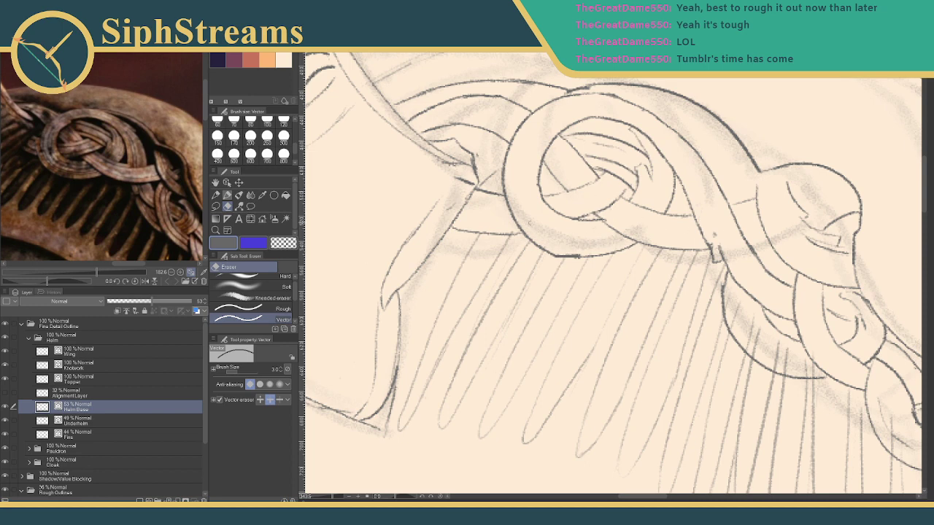
Examine the helm's braided knotwork and the fin lines beneath it, from the spiral knot down to the braid's pointed end.
{"action": "key", "text": "space"}
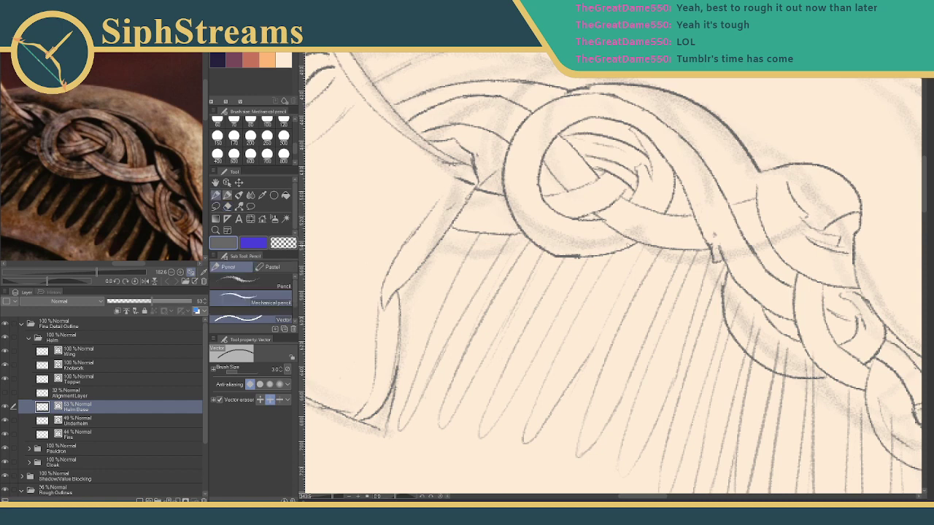
{"action": "left_click_drag", "start_coordinate": [741, 298], "coordinate": [564, 201]}
{"action": "mouse_move", "coordinate": [625, 254]}
{"action": "left_mouse_down"}
{"action": "mouse_move", "coordinate": [563, 228]}
{"action": "mouse_move", "coordinate": [623, 254]}
{"action": "mouse_move", "coordinate": [600, 292]}
{"action": "left_mouse_up"}
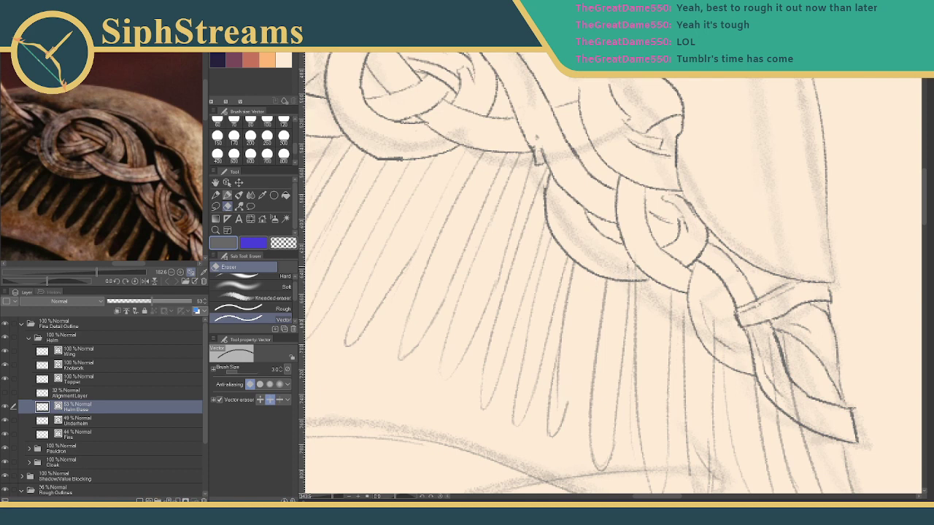
{"action": "key", "text": "p"}
{"action": "key", "text": "ctrl+z"}
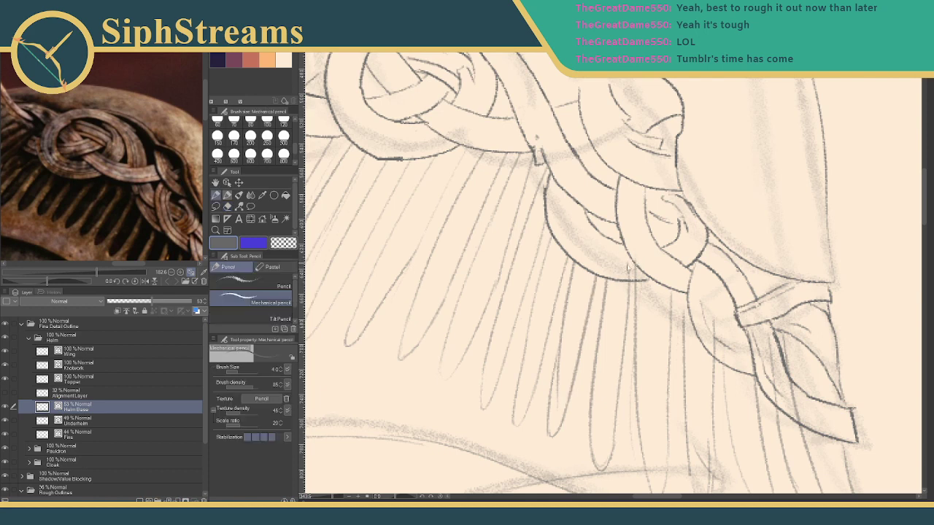
{"action": "key", "text": "e"}
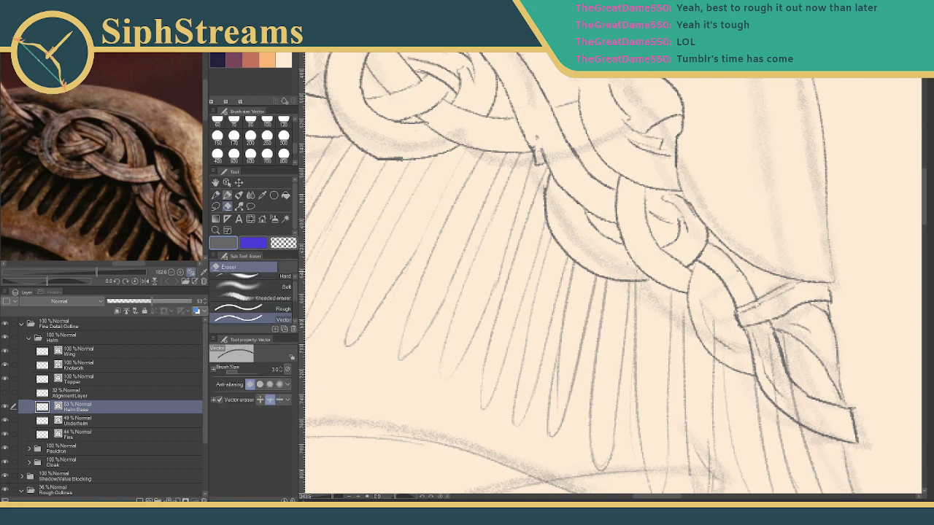
{"action": "key", "text": "p"}
{"action": "mouse_move", "coordinate": [722, 338]}
{"action": "left_mouse_down"}
{"action": "mouse_move", "coordinate": [609, 235]}
{"action": "mouse_move", "coordinate": [599, 252]}
{"action": "left_mouse_up"}
{"action": "key", "text": "e"}
{"action": "key", "text": "p"}
{"action": "key", "text": "ctrl+z"}
{"action": "key", "text": "e"}
{"action": "mouse_move", "coordinate": [603, 219]}
{"action": "left_mouse_down"}
{"action": "mouse_move", "coordinate": [600, 249]}
{"action": "mouse_move", "coordinate": [641, 269]}
{"action": "left_mouse_up"}
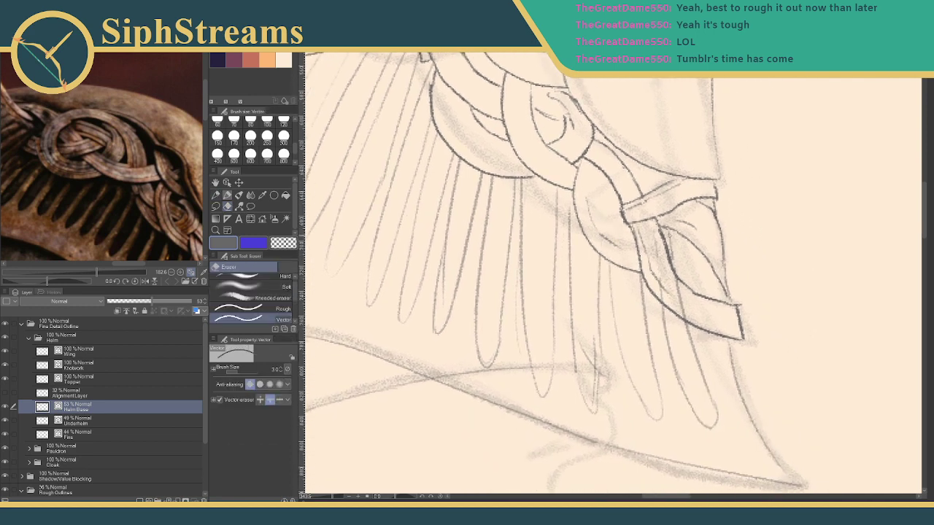
{"action": "left_click_drag", "start_coordinate": [669, 236], "coordinate": [672, 252]}
{"action": "mouse_move", "coordinate": [678, 297]}
{"action": "left_mouse_down"}
{"action": "mouse_move", "coordinate": [685, 304]}
{"action": "mouse_move", "coordinate": [682, 289]}
{"action": "mouse_move", "coordinate": [660, 295]}
{"action": "left_mouse_up"}
{"action": "key", "text": "p"}
{"action": "mouse_move", "coordinate": [521, 148]}
{"action": "left_mouse_down"}
{"action": "mouse_move", "coordinate": [652, 155]}
{"action": "mouse_move", "coordinate": [587, 216]}
{"action": "mouse_move", "coordinate": [728, 279]}
{"action": "left_mouse_up"}
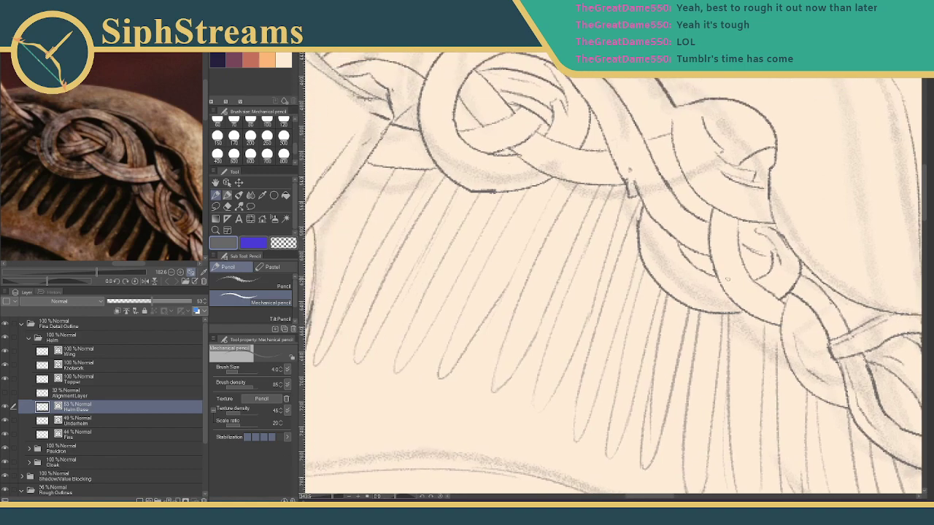
Hide the Rough Outlines folder to examine the fine line art of the whole figure on its own, and show the folder again.
{"action": "left_click_drag", "start_coordinate": [333, 497], "coordinate": [331, 496]}
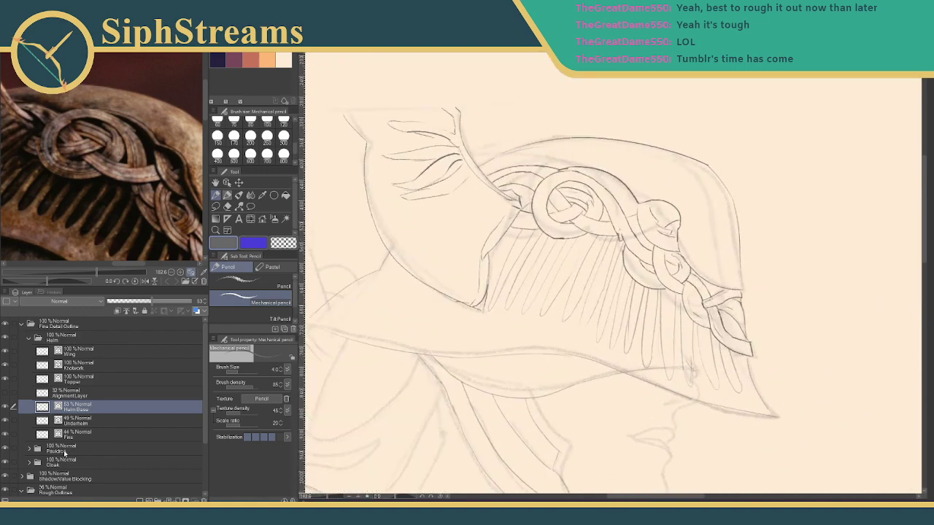
{"action": "left_click", "coordinate": [5, 490]}
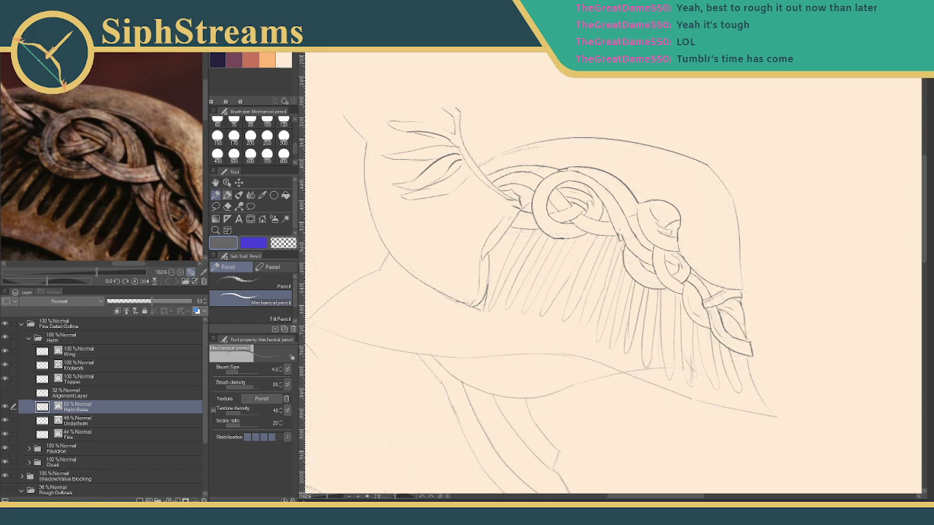
{"action": "left_click_drag", "start_coordinate": [328, 496], "coordinate": [321, 495]}
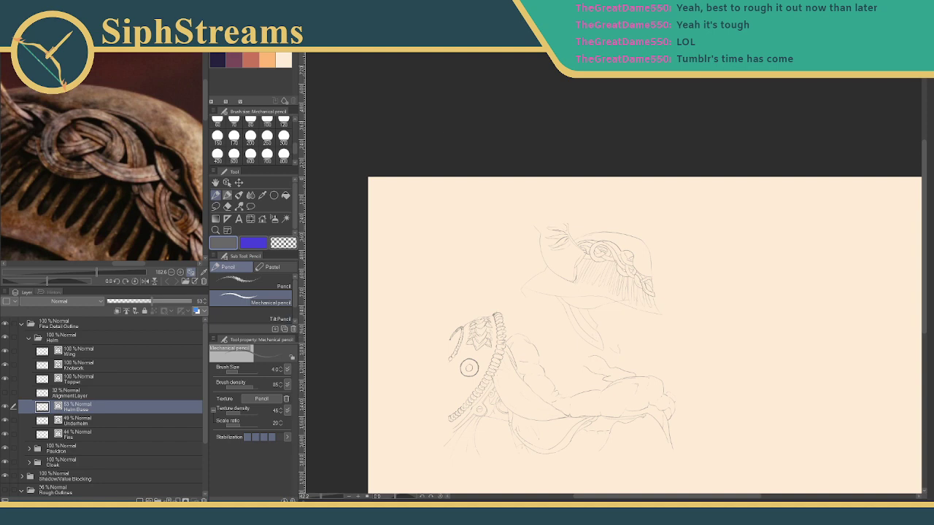
{"action": "left_click_drag", "start_coordinate": [321, 499], "coordinate": [330, 498]}
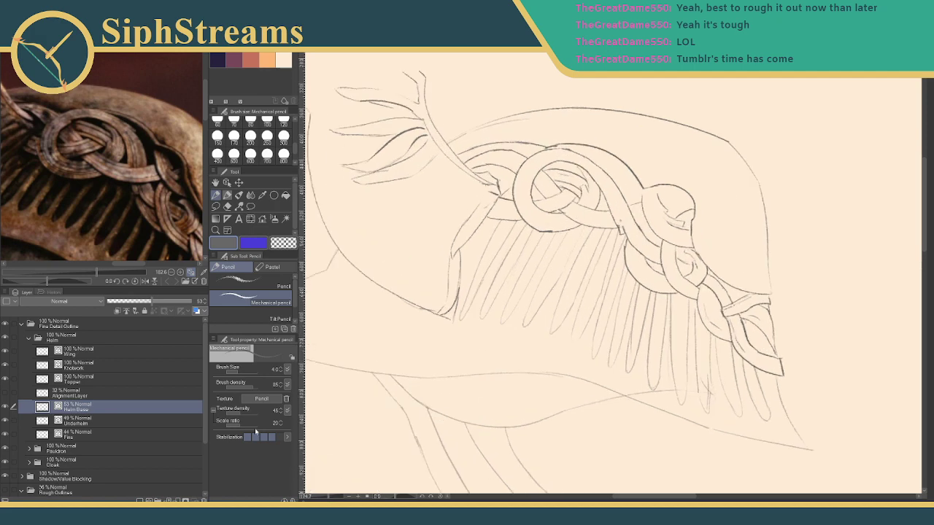
{"action": "left_click", "coordinate": [6, 490]}
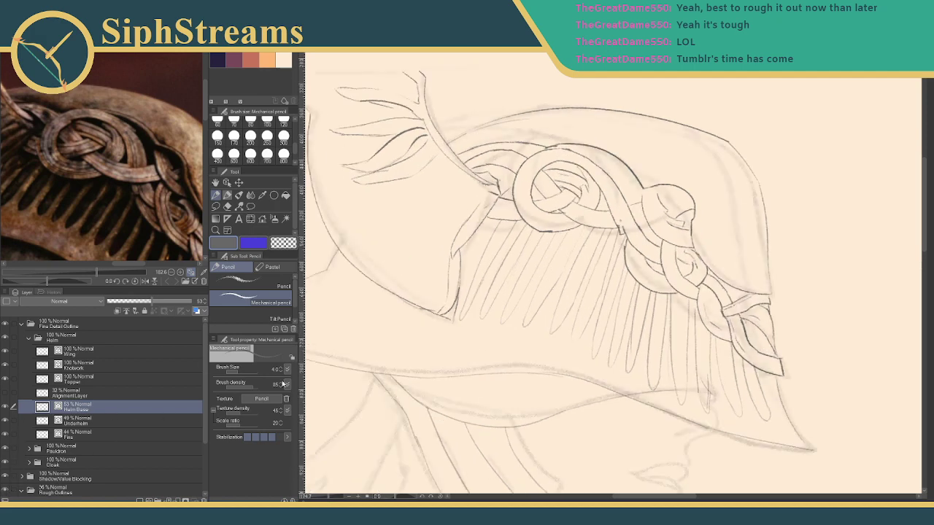
{"action": "left_click_drag", "start_coordinate": [554, 279], "coordinate": [481, 341]}
{"action": "left_click_drag", "start_coordinate": [329, 499], "coordinate": [339, 498]}
{"action": "left_click_drag", "start_coordinate": [155, 192], "coordinate": [149, 196]}
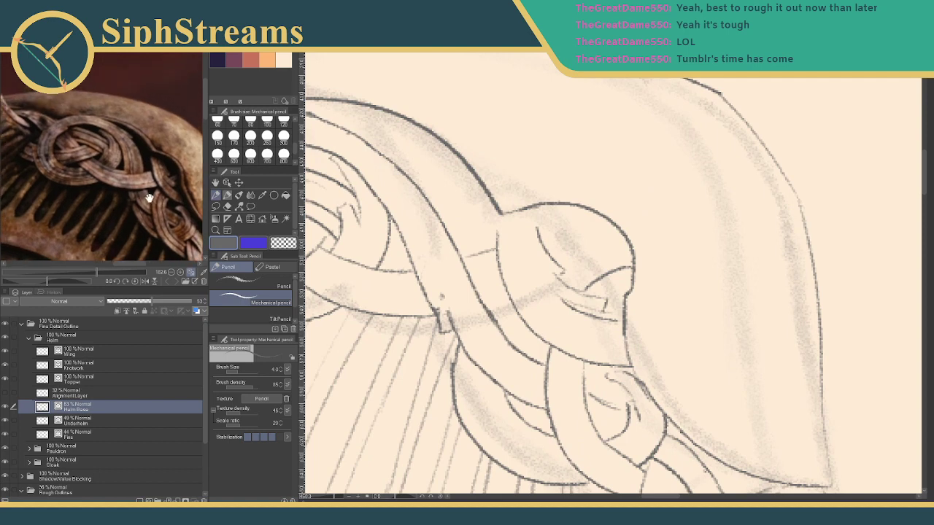
{"action": "mouse_move", "coordinate": [453, 217]}
{"action": "left_mouse_down"}
{"action": "mouse_move", "coordinate": [476, 246]}
{"action": "mouse_move", "coordinate": [641, 310]}
{"action": "mouse_move", "coordinate": [589, 305]}
{"action": "left_mouse_up"}
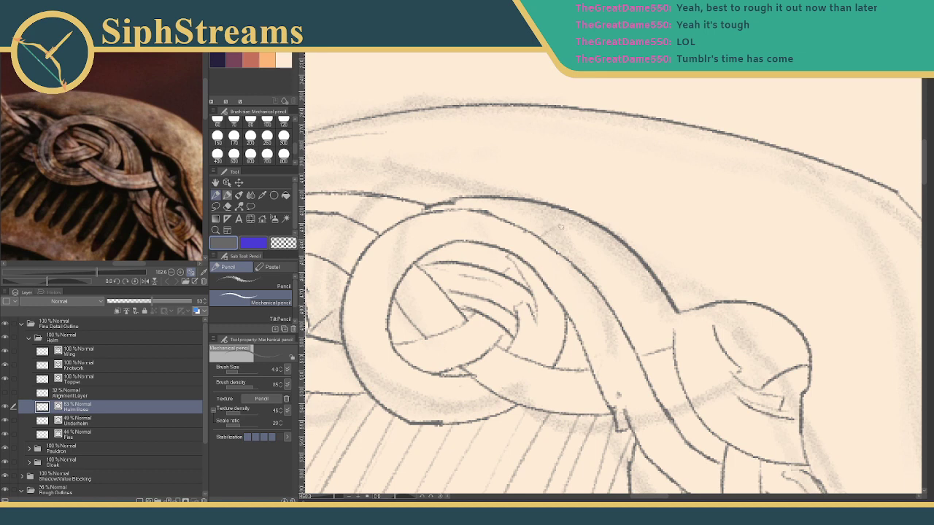
{"action": "left_click_drag", "start_coordinate": [575, 265], "coordinate": [593, 252]}
{"action": "left_click_drag", "start_coordinate": [556, 227], "coordinate": [573, 239]}
{"action": "key", "text": "ctrl+z"}
{"action": "key", "text": "ctrl+z"}
{"action": "key", "text": "ctrl+z"}
On the Knotwork layer, sketch a small curved strand detail between the two bands above the spiral knot.
{"action": "left_click", "coordinate": [93, 362]}
{"action": "left_click_drag", "start_coordinate": [504, 275], "coordinate": [512, 267]}
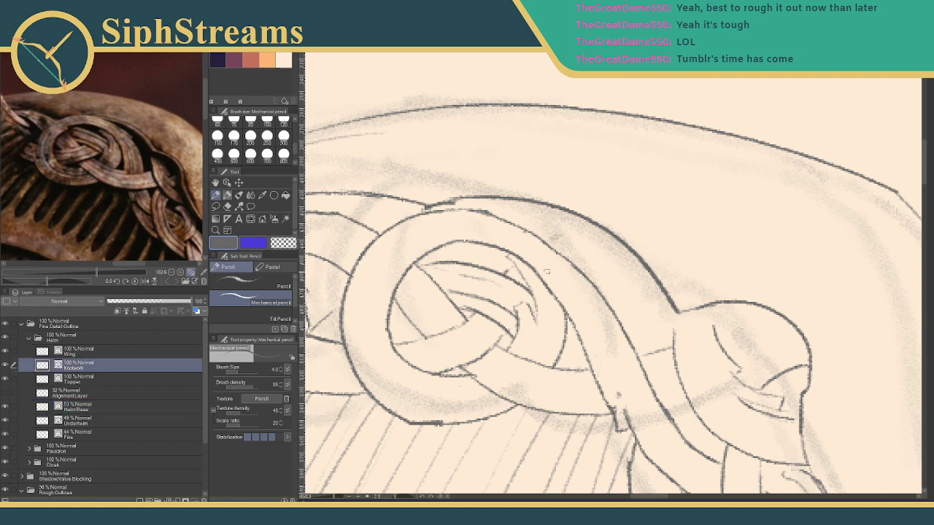
{"action": "mouse_move", "coordinate": [558, 234]}
{"action": "left_mouse_down"}
{"action": "mouse_move", "coordinate": [595, 250]}
{"action": "mouse_move", "coordinate": [570, 238]}
{"action": "mouse_move", "coordinate": [594, 260]}
{"action": "left_mouse_up"}
{"action": "key", "text": "ctrl+z"}
{"action": "key", "text": "e"}
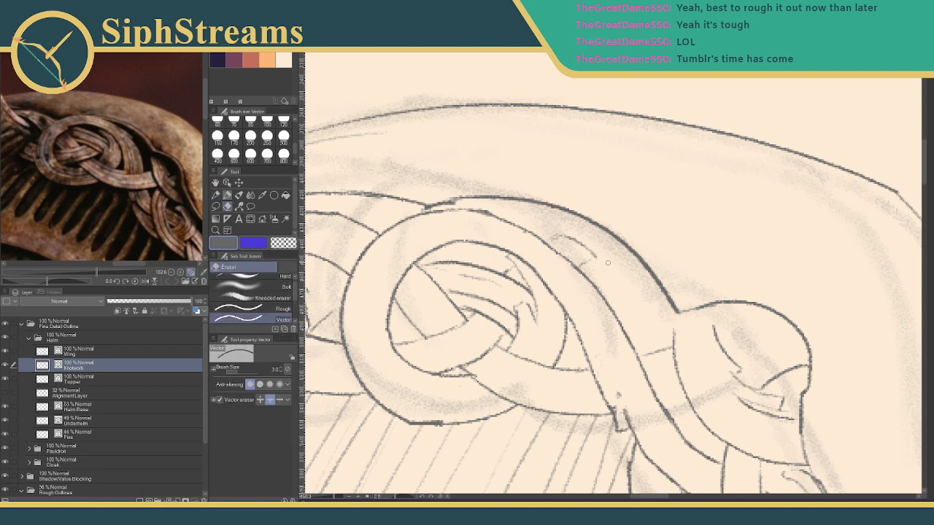
Add a short strand edge inside the upper part of the rounded loop beside the spiral knot.
{"action": "key", "text": "p"}
{"action": "left_click_drag", "start_coordinate": [634, 275], "coordinate": [518, 206]}
{"action": "left_click_drag", "start_coordinate": [565, 257], "coordinate": [596, 250]}
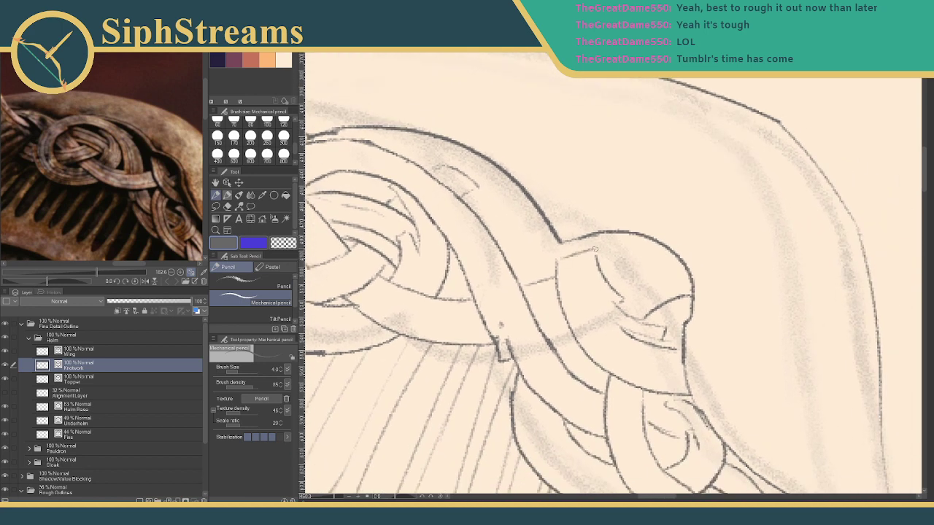
{"action": "left_click_drag", "start_coordinate": [617, 289], "coordinate": [613, 280]}
{"action": "left_click_drag", "start_coordinate": [537, 322], "coordinate": [571, 295]}
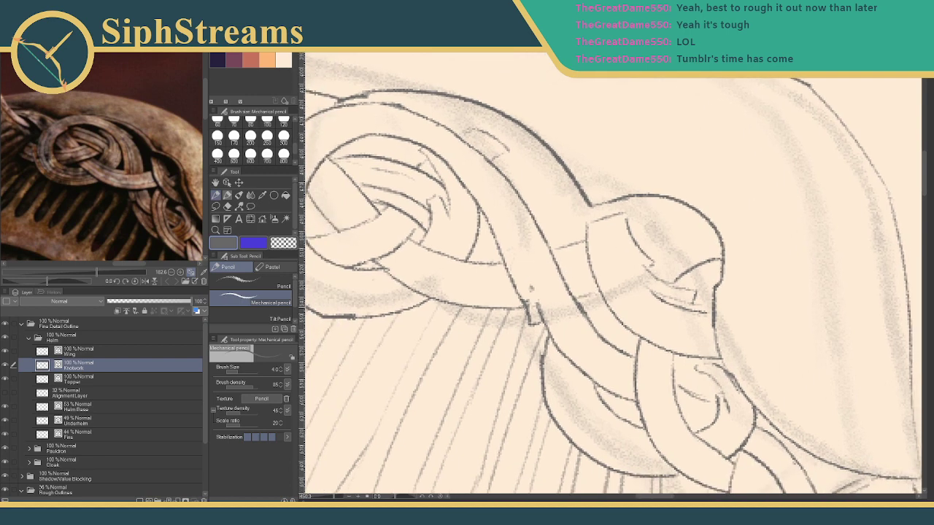
Draw the upper and lower edges of a band running from the spiral knot across to the rounded loop.
{"action": "mouse_move", "coordinate": [504, 328]}
{"action": "left_mouse_down"}
{"action": "mouse_move", "coordinate": [511, 321]}
{"action": "mouse_move", "coordinate": [309, 72]}
{"action": "left_mouse_up"}
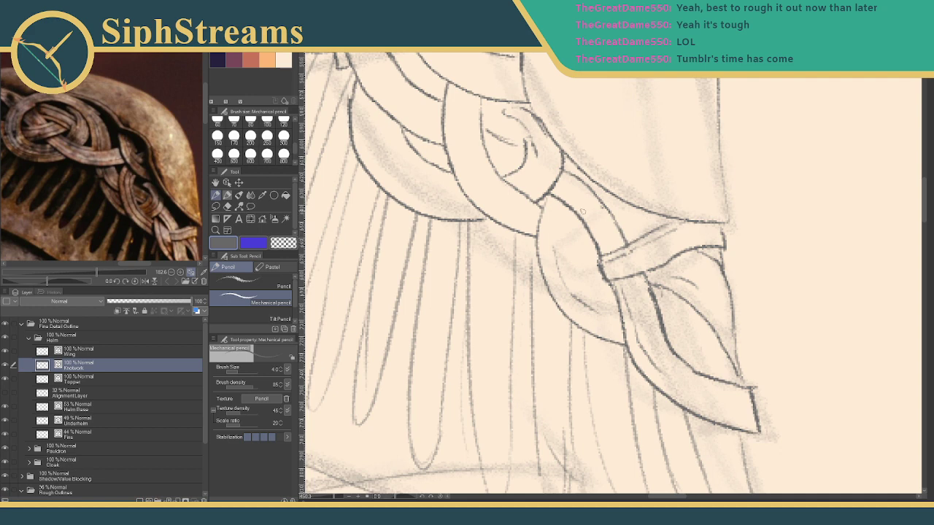
{"action": "mouse_move", "coordinate": [485, 158]}
{"action": "left_mouse_down"}
{"action": "mouse_move", "coordinate": [546, 255]}
{"action": "mouse_move", "coordinate": [536, 291]}
{"action": "mouse_move", "coordinate": [510, 300]}
{"action": "mouse_move", "coordinate": [576, 365]}
{"action": "left_mouse_up"}
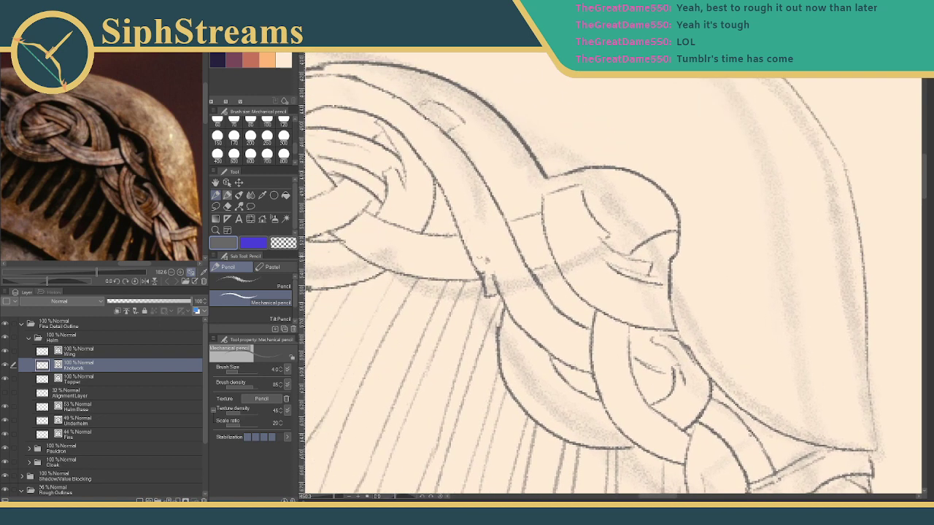
{"action": "mouse_move", "coordinate": [495, 247]}
{"action": "left_mouse_down"}
{"action": "mouse_move", "coordinate": [569, 266]}
{"action": "mouse_move", "coordinate": [585, 232]}
{"action": "left_mouse_up"}
{"action": "left_click_drag", "start_coordinate": [557, 297], "coordinate": [604, 285]}
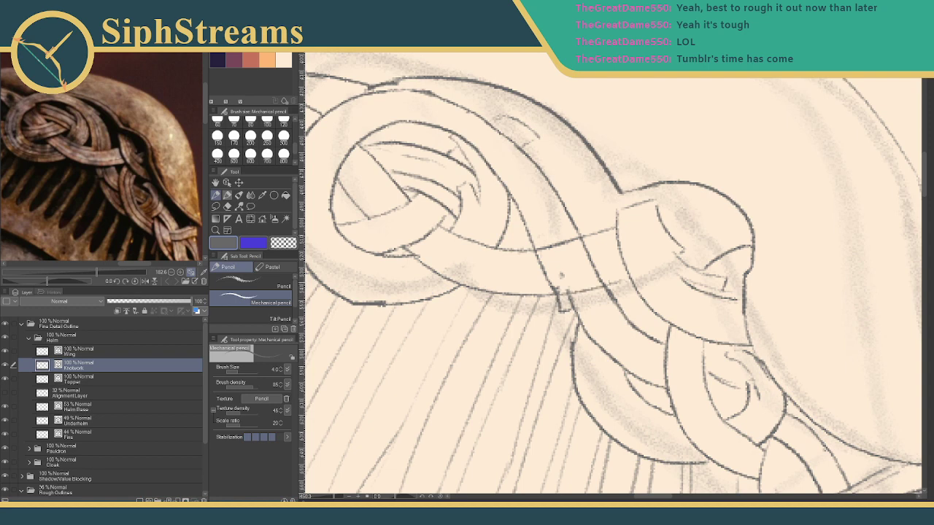
Erase the strand lines that cross the new band so that it passes over them.
{"action": "key", "text": "e"}
{"action": "left_click", "coordinate": [544, 273]}
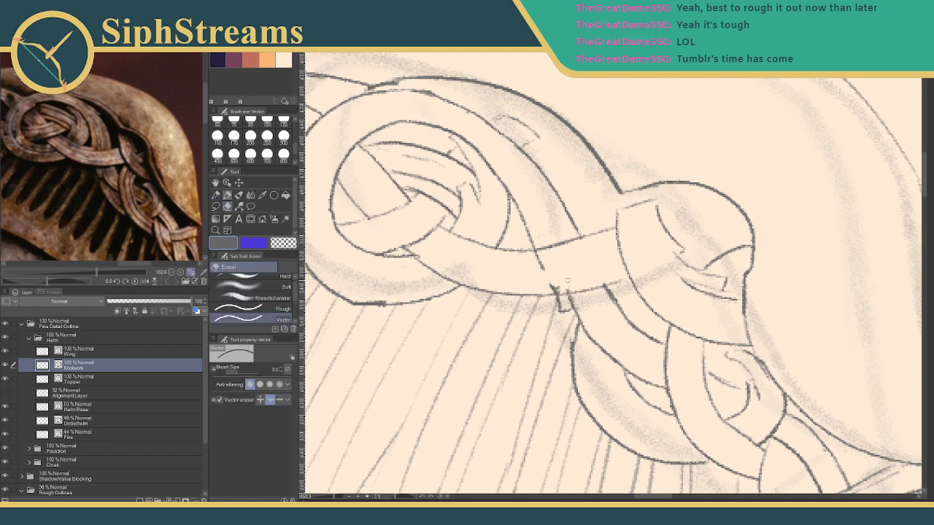
{"action": "left_click", "coordinate": [544, 265]}
{"action": "key", "text": "p"}
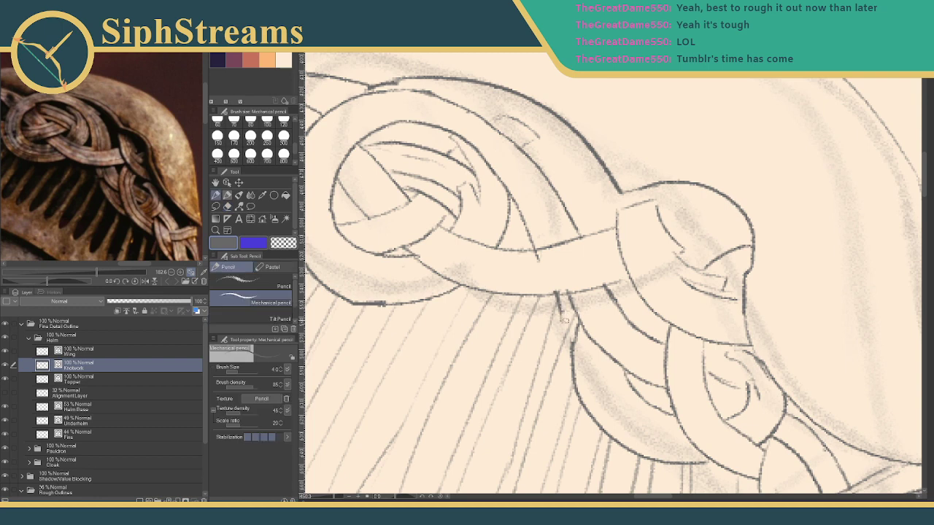
{"action": "key", "text": "e"}
{"action": "left_click", "coordinate": [537, 258]}
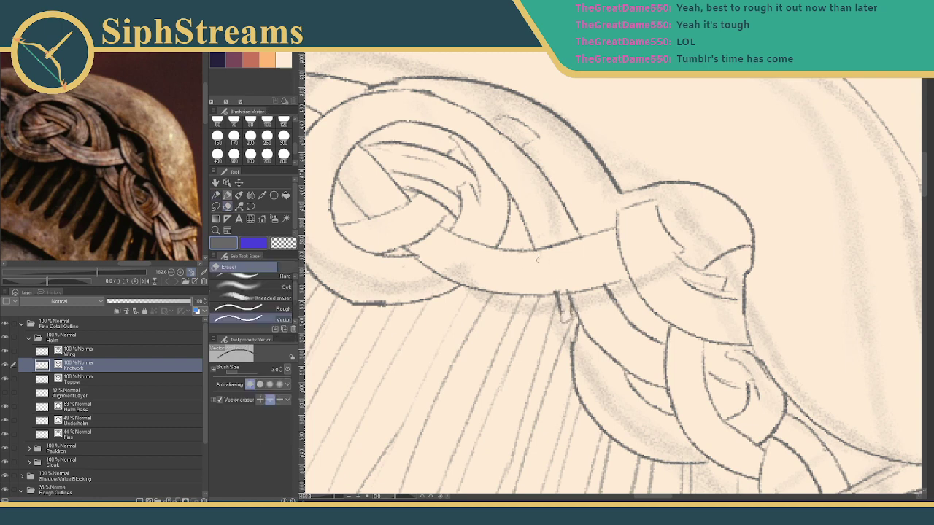
Redraw the curved strand edges emerging beneath the band and running into the lower braid loop.
{"action": "key", "text": "p"}
{"action": "mouse_move", "coordinate": [541, 296]}
{"action": "left_mouse_down"}
{"action": "mouse_move", "coordinate": [489, 264]}
{"action": "mouse_move", "coordinate": [517, 227]}
{"action": "mouse_move", "coordinate": [480, 190]}
{"action": "left_mouse_up"}
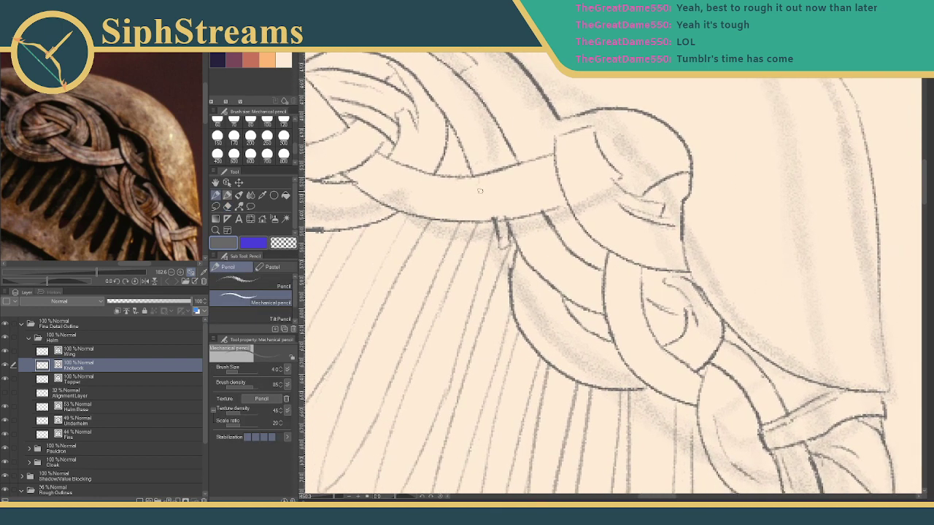
{"action": "left_click_drag", "start_coordinate": [575, 285], "coordinate": [486, 229]}
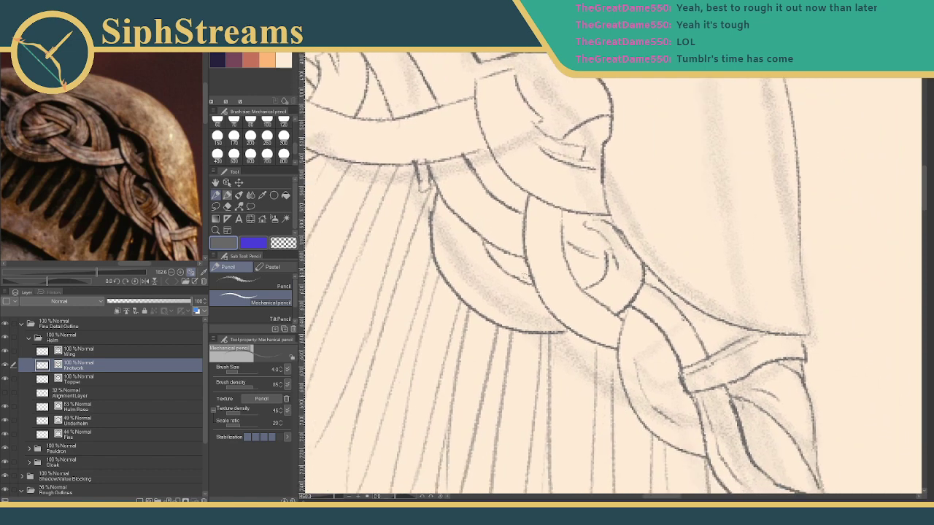
{"action": "left_click_drag", "start_coordinate": [576, 306], "coordinate": [598, 323]}
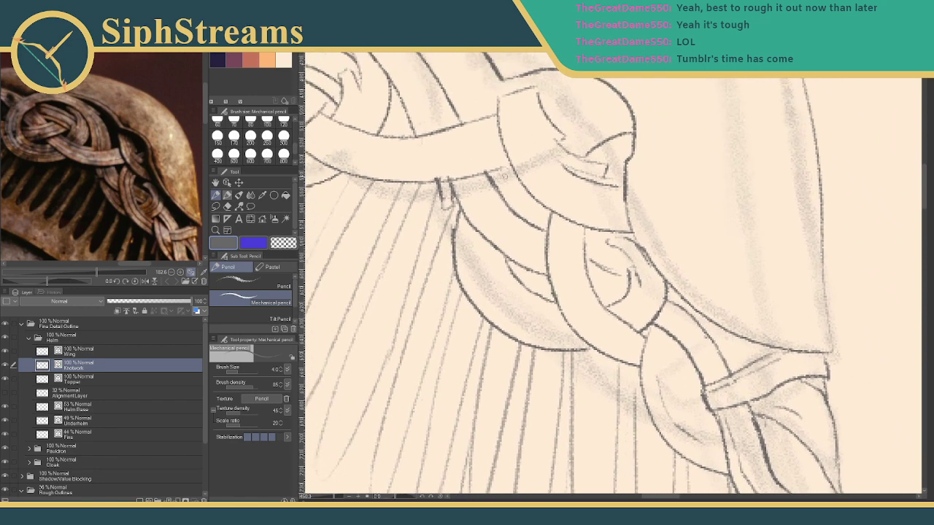
{"action": "mouse_move", "coordinate": [491, 177]}
{"action": "left_mouse_down"}
{"action": "mouse_move", "coordinate": [524, 298]}
{"action": "mouse_move", "coordinate": [533, 247]}
{"action": "mouse_move", "coordinate": [553, 292]}
{"action": "mouse_move", "coordinate": [587, 301]}
{"action": "left_mouse_up"}
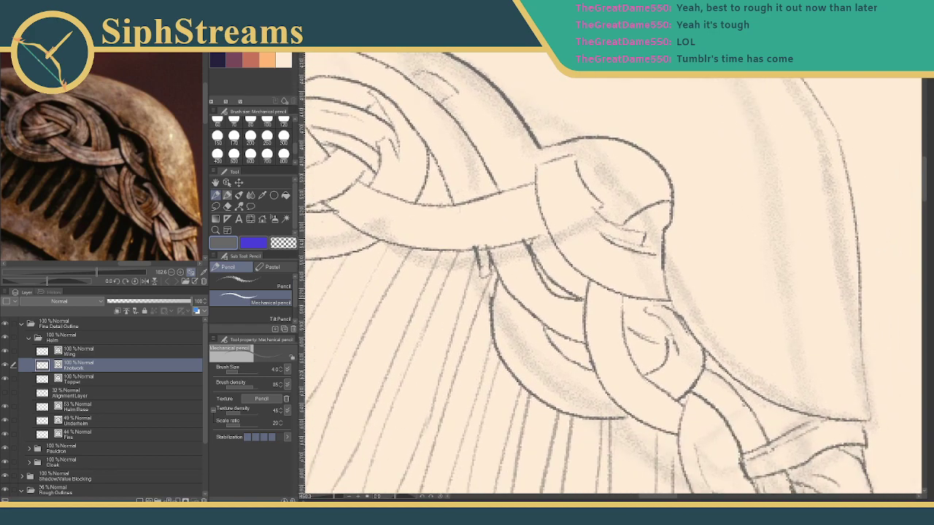
{"action": "mouse_move", "coordinate": [491, 248]}
{"action": "left_mouse_down"}
{"action": "mouse_move", "coordinate": [504, 289]}
{"action": "mouse_move", "coordinate": [549, 326]}
{"action": "mouse_move", "coordinate": [587, 334]}
{"action": "left_mouse_up"}
Erase the doubled upper strand edge beneath the band and redraw it as a curve reaching the lower braid loop.
{"action": "key", "text": "e"}
{"action": "left_click_drag", "start_coordinate": [556, 281], "coordinate": [581, 296]}
{"action": "left_click_drag", "start_coordinate": [535, 255], "coordinate": [582, 298]}
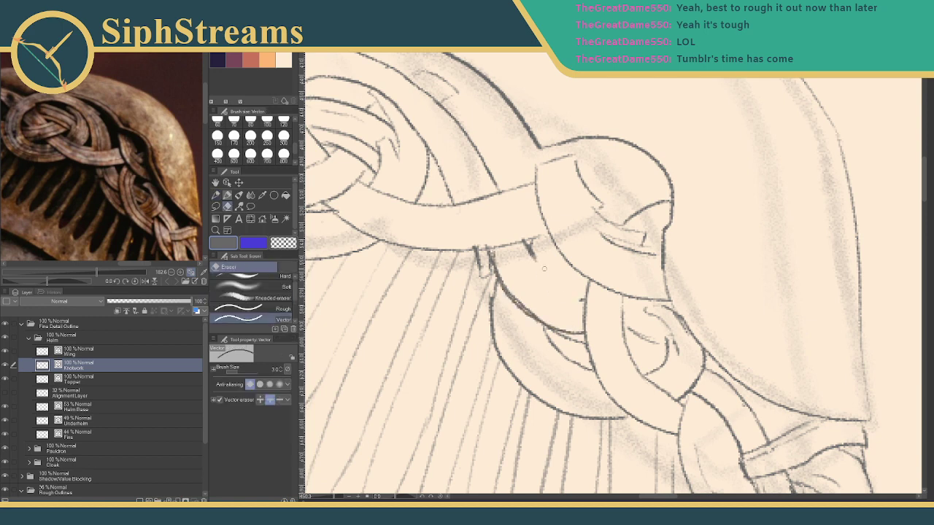
{"action": "key", "text": "p"}
{"action": "left_click_drag", "start_coordinate": [528, 249], "coordinate": [583, 300]}
Clean up the redrawn strand beneath the band, removing its stray overlapping lines to leave a single curved edge.
{"action": "key", "text": "e"}
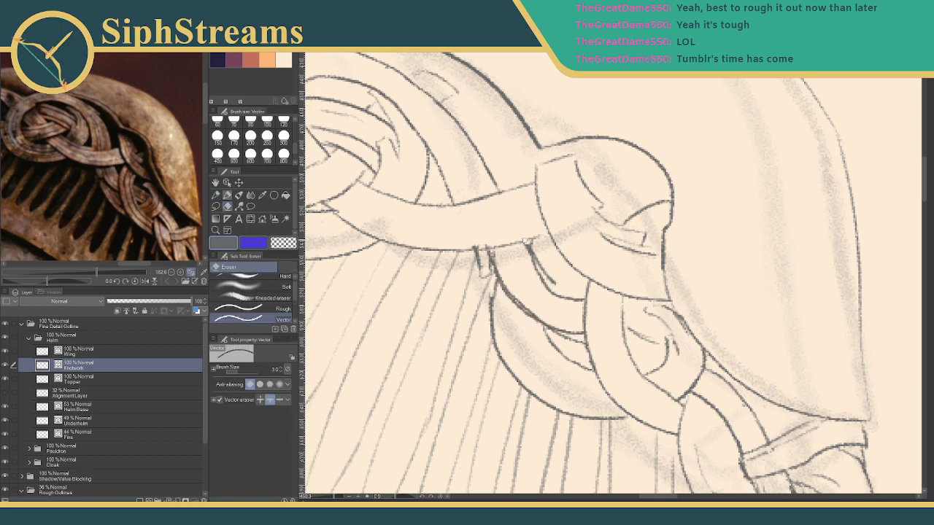
{"action": "left_click_drag", "start_coordinate": [526, 241], "coordinate": [535, 255]}
{"action": "key", "text": "p"}
{"action": "key", "text": "e"}
{"action": "mouse_move", "coordinate": [563, 299]}
{"action": "left_mouse_down"}
{"action": "mouse_move", "coordinate": [536, 256]}
{"action": "mouse_move", "coordinate": [579, 298]}
{"action": "mouse_move", "coordinate": [526, 247]}
{"action": "mouse_move", "coordinate": [560, 292]}
{"action": "mouse_move", "coordinate": [583, 294]}
{"action": "mouse_move", "coordinate": [553, 297]}
{"action": "mouse_move", "coordinate": [540, 275]}
{"action": "mouse_move", "coordinate": [583, 292]}
{"action": "left_mouse_up"}
{"action": "key", "text": "p"}
{"action": "key", "text": "ctrl+z"}
{"action": "key", "text": "ctrl+z"}
{"action": "key", "text": "e"}
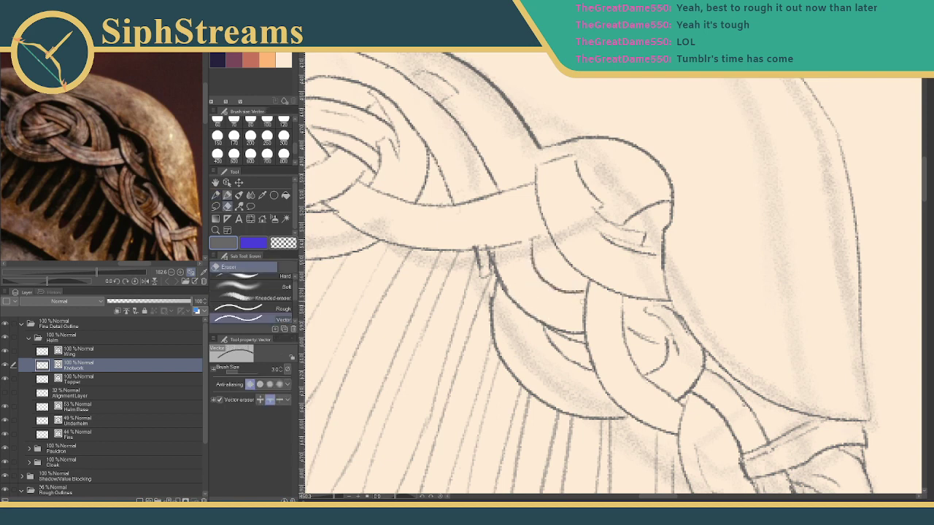
{"action": "left_click", "coordinate": [562, 339]}
{"action": "key", "text": "p"}
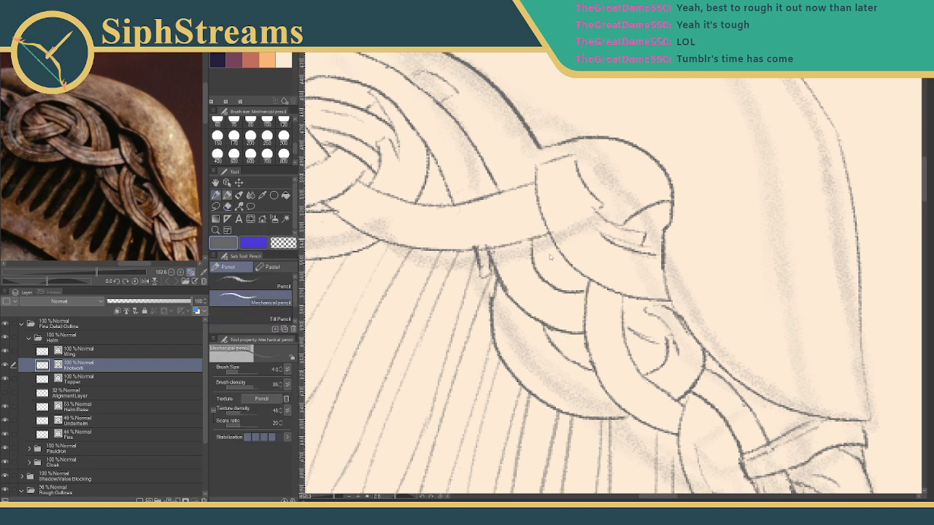
Refine the joint where the curved strand meets the band's lower edge and erase the excess line there.
{"action": "scroll", "coordinate": [499, 223], "scroll_direction": "up", "scroll_amount": 2}
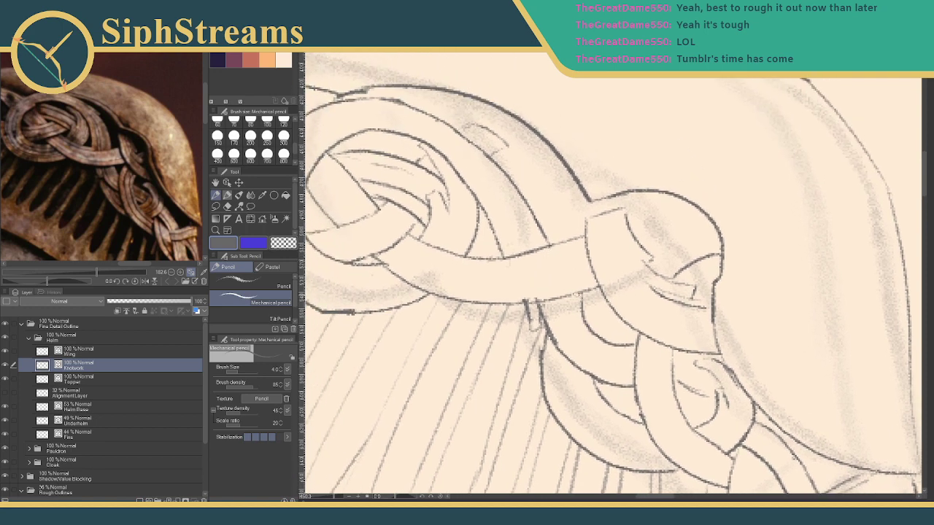
{"action": "key", "text": "e"}
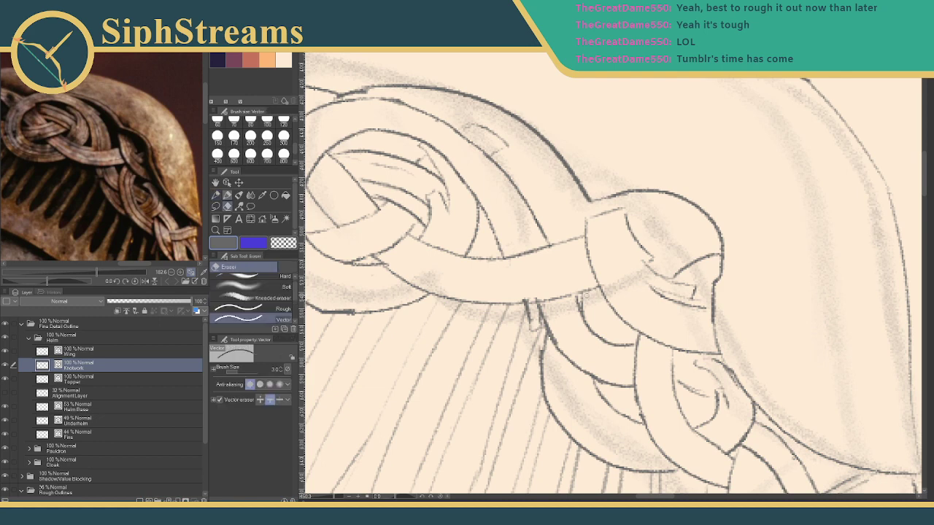
{"action": "left_click_drag", "start_coordinate": [582, 304], "coordinate": [592, 299]}
{"action": "key", "text": "p"}
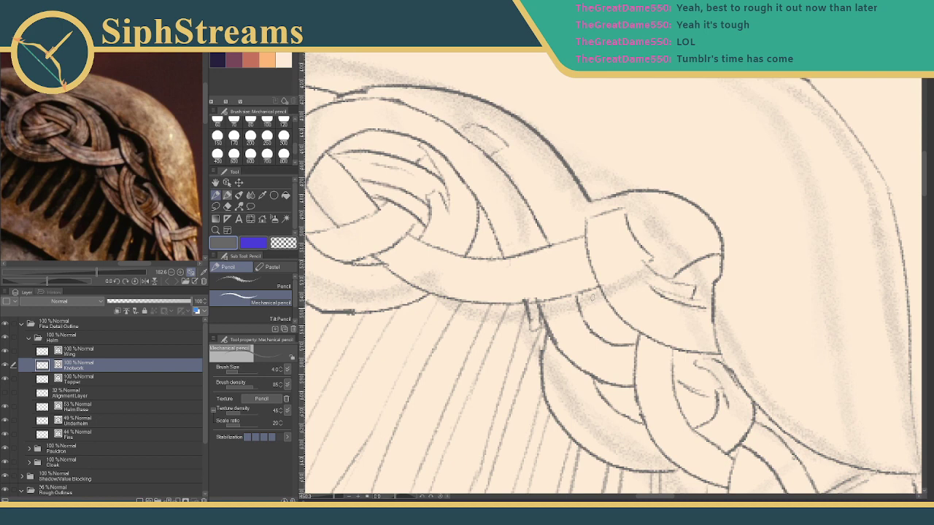
{"action": "left_click_drag", "start_coordinate": [542, 270], "coordinate": [549, 316]}
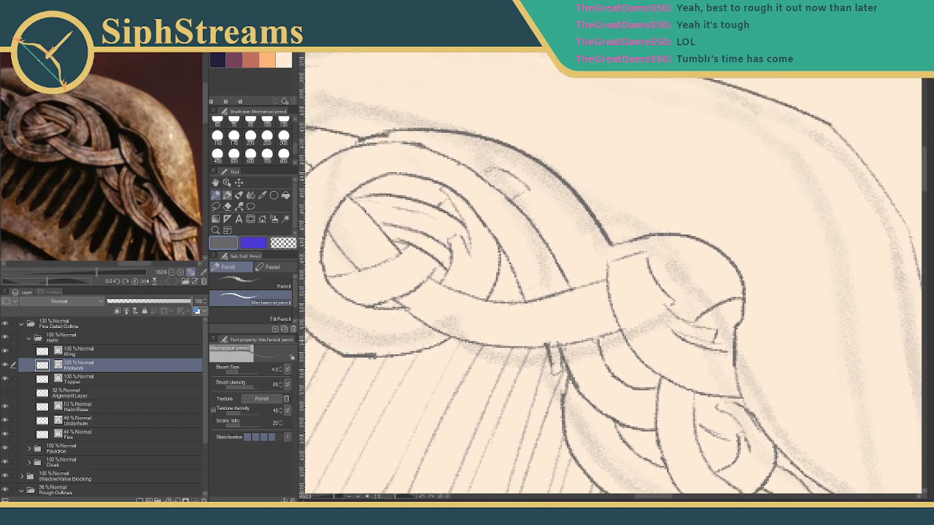
Redraw the outer strand edge running beside the round loop as a smooth curve ending at the band.
{"action": "key", "text": "e"}
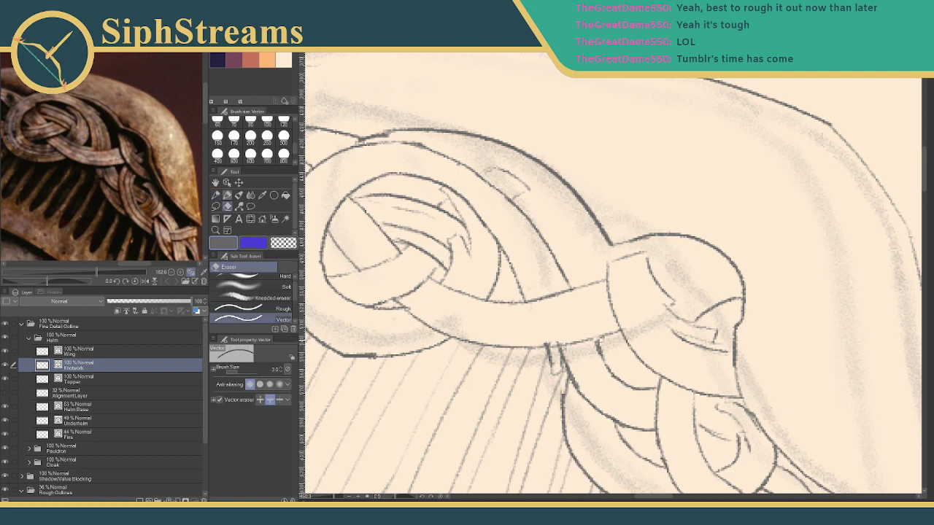
{"action": "key", "text": "p"}
{"action": "left_click_drag", "start_coordinate": [418, 383], "coordinate": [433, 410]}
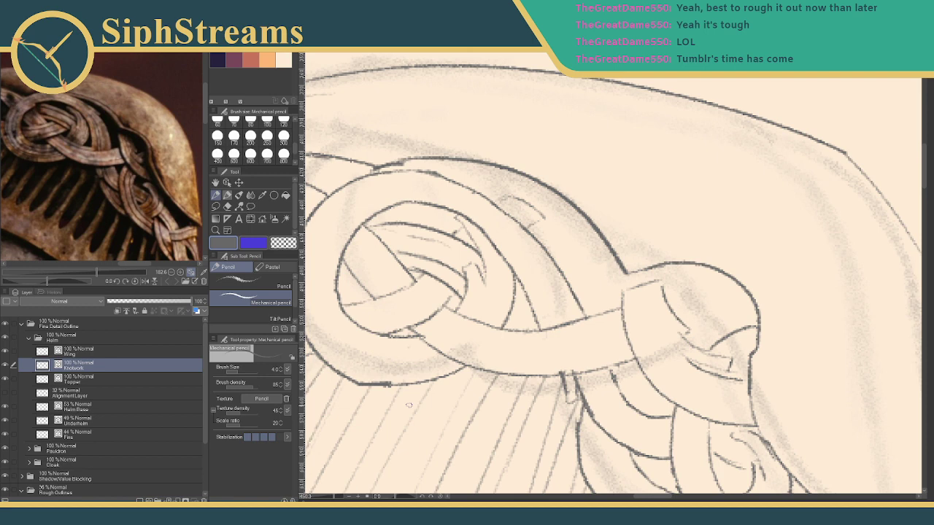
{"action": "left_click_drag", "start_coordinate": [587, 316], "coordinate": [582, 272]}
{"action": "key", "text": "ctrl+z"}
{"action": "left_click_drag", "start_coordinate": [587, 318], "coordinate": [566, 247]}
{"action": "key", "text": "ctrl+z"}
{"action": "mouse_move", "coordinate": [517, 208]}
{"action": "left_mouse_down"}
{"action": "mouse_move", "coordinate": [561, 252]}
{"action": "mouse_move", "coordinate": [595, 319]}
{"action": "left_mouse_up"}
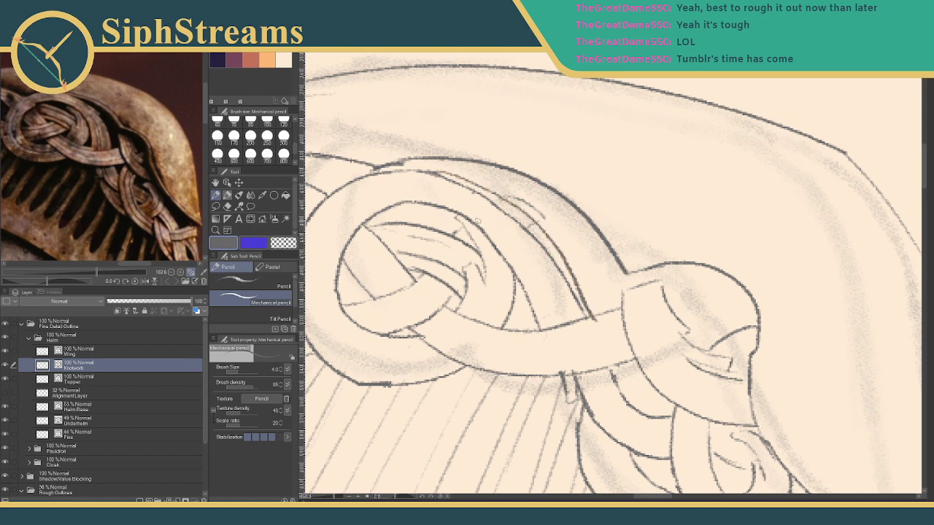
Redraw the inner strand edge between the round loop and the band, and erase the old line beside it.
{"action": "mouse_move", "coordinate": [478, 222]}
{"action": "left_mouse_down"}
{"action": "mouse_move", "coordinate": [519, 265]}
{"action": "mouse_move", "coordinate": [550, 331]}
{"action": "left_mouse_up"}
{"action": "key", "text": "ctrl+z"}
{"action": "mouse_move", "coordinate": [479, 225]}
{"action": "left_mouse_down"}
{"action": "mouse_move", "coordinate": [520, 258]}
{"action": "mouse_move", "coordinate": [558, 317]}
{"action": "left_mouse_up"}
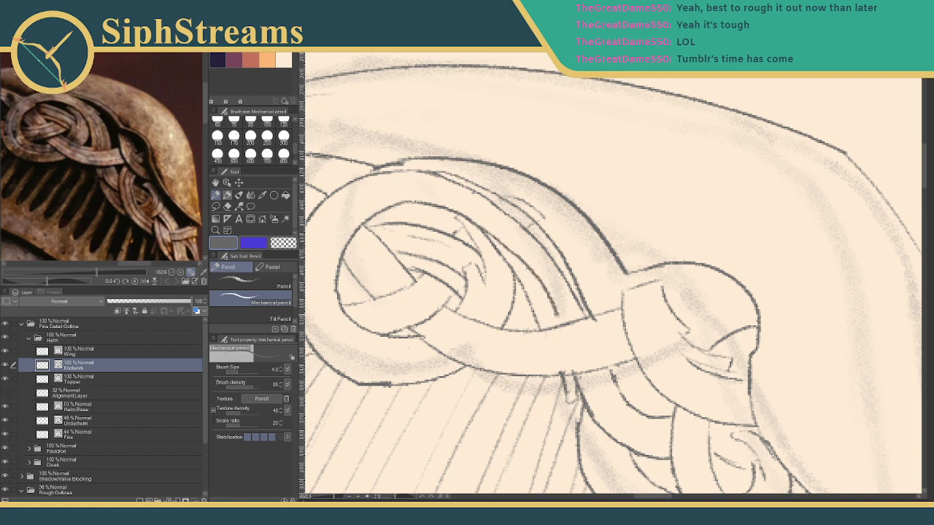
{"action": "key", "text": "ctrl+z"}
{"action": "left_click_drag", "start_coordinate": [485, 235], "coordinate": [545, 334]}
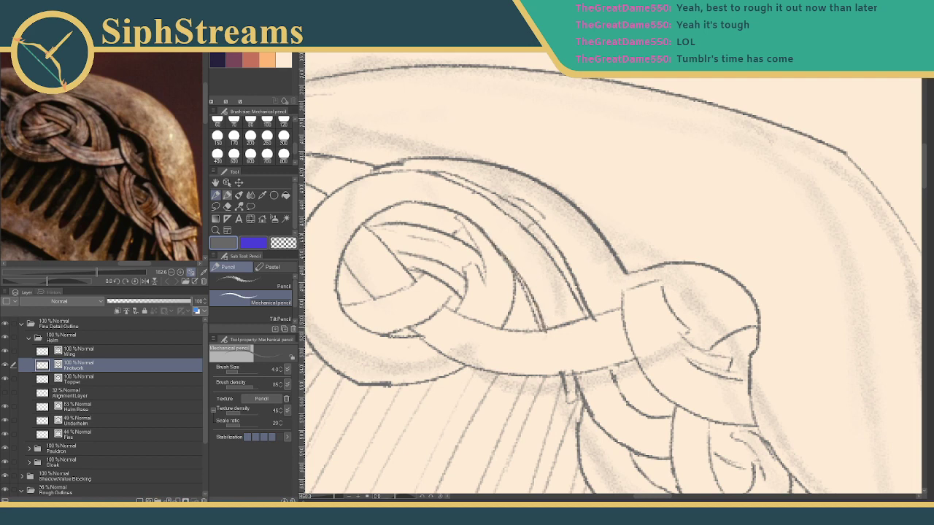
{"action": "key", "text": "e"}
{"action": "left_click", "coordinate": [527, 305]}
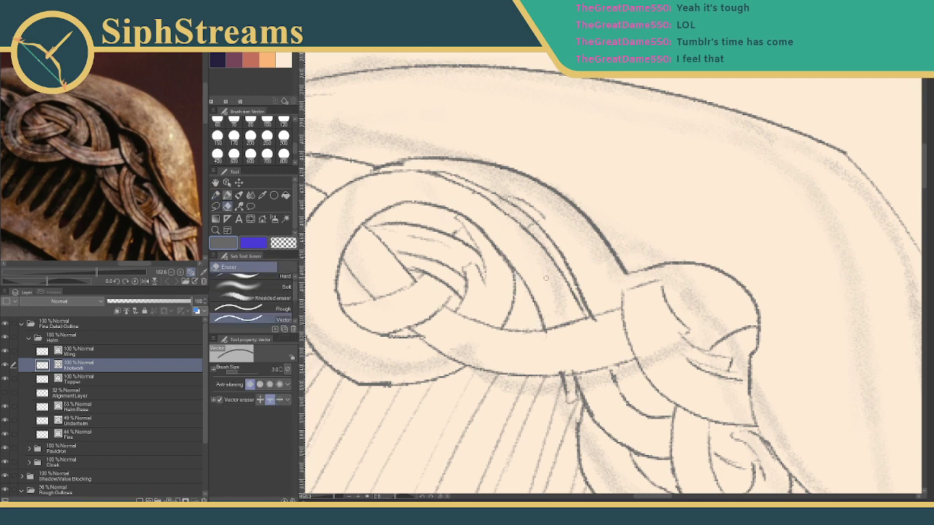
Erase the old doubled line along the redrawn outer strand edge above the band.
{"action": "left_click", "coordinate": [527, 236]}
{"action": "mouse_move", "coordinate": [502, 212]}
{"action": "left_mouse_down"}
{"action": "mouse_move", "coordinate": [467, 188]}
{"action": "mouse_move", "coordinate": [433, 181]}
{"action": "left_mouse_up"}
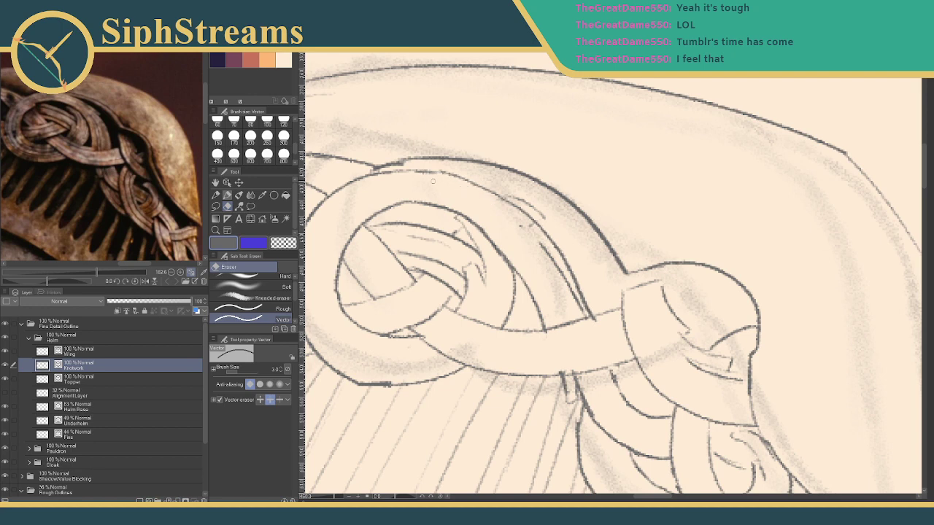
{"action": "left_click_drag", "start_coordinate": [538, 248], "coordinate": [585, 318]}
{"action": "key", "text": "p"}
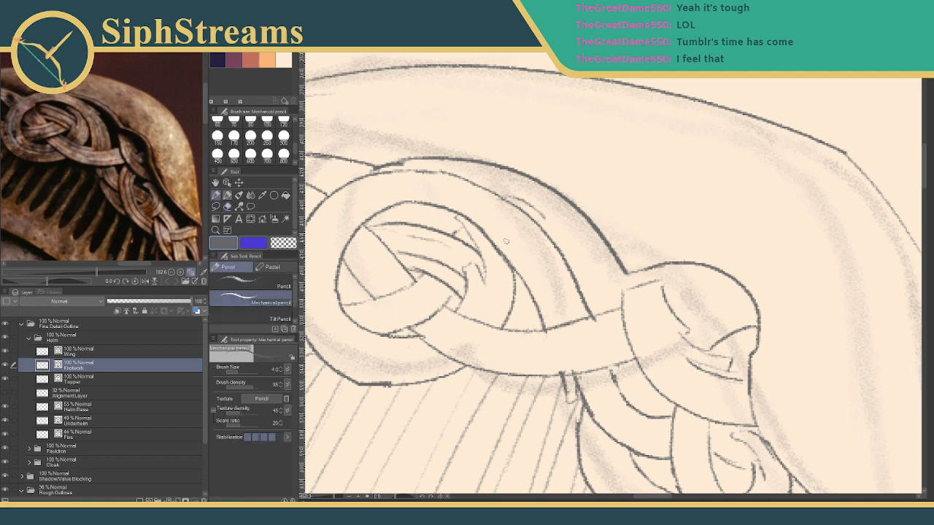
Trim the ends of the two strand edges so they stop at the band's upper edge.
{"action": "left_click_drag", "start_coordinate": [510, 247], "coordinate": [516, 292]}
{"action": "left_click_drag", "start_coordinate": [551, 263], "coordinate": [545, 269]}
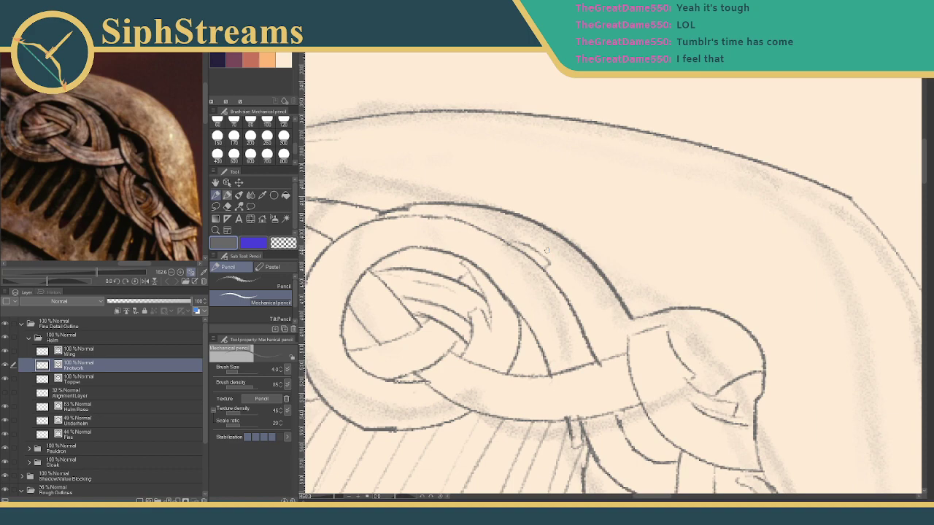
{"action": "scroll", "coordinate": [547, 250], "scroll_direction": "down", "scroll_amount": 3}
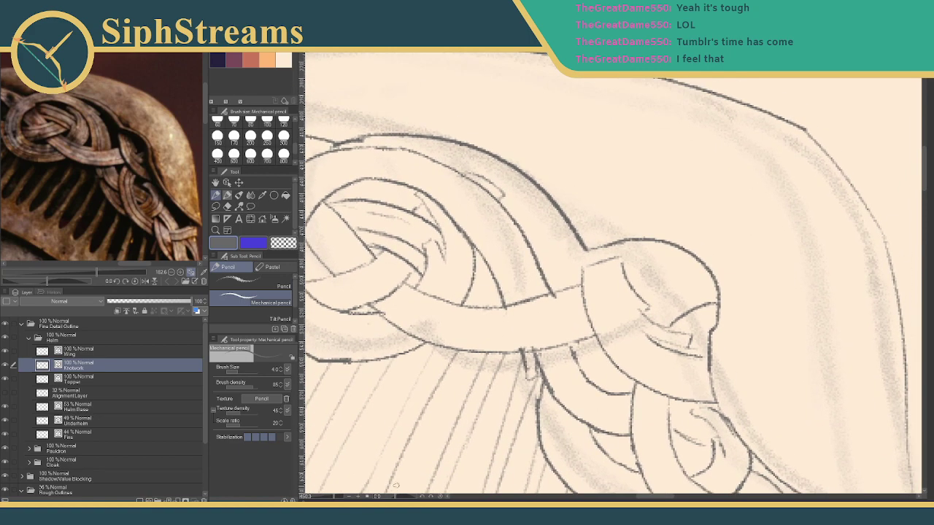
{"action": "scroll", "coordinate": [470, 313], "scroll_direction": "up", "scroll_amount": 4}
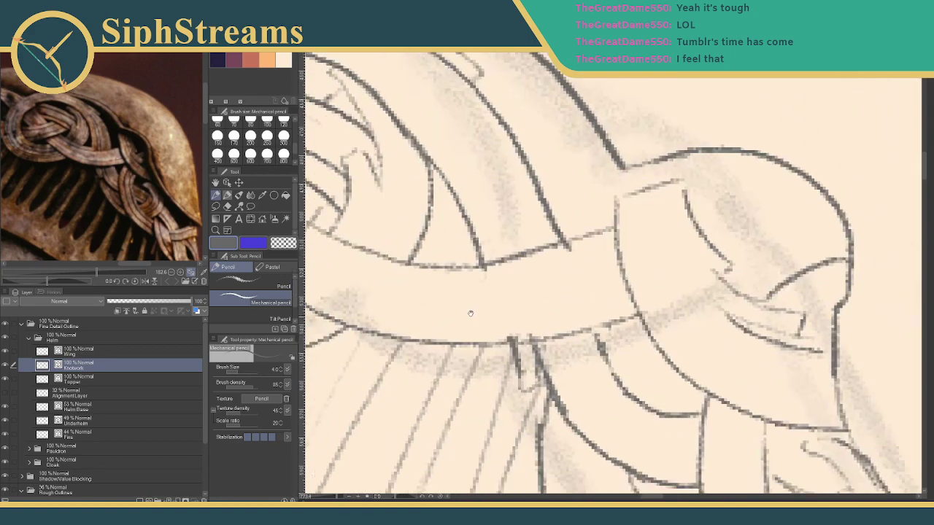
{"action": "left_click_drag", "start_coordinate": [471, 313], "coordinate": [510, 331]}
{"action": "key", "text": "e"}
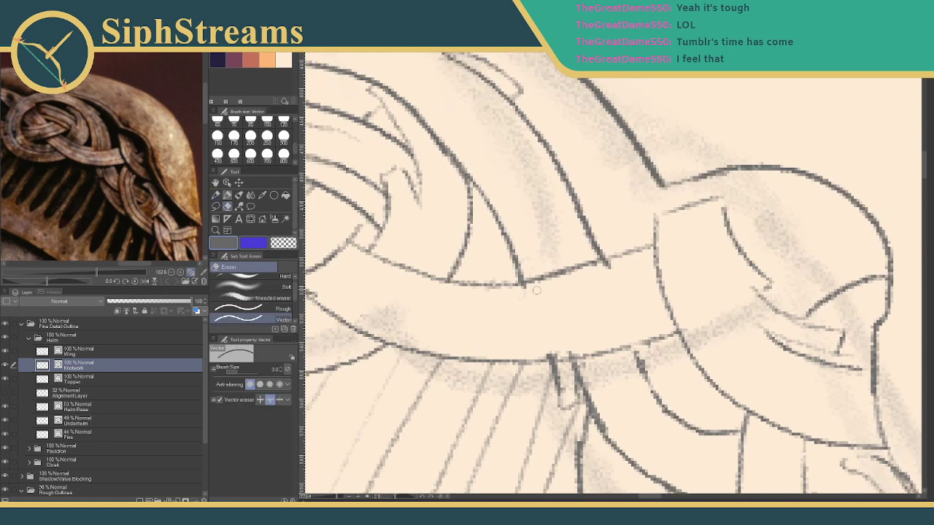
{"action": "key", "text": "p"}
{"action": "left_click", "coordinate": [524, 293], "text": "ctrl"}
{"action": "mouse_move", "coordinate": [524, 292]}
{"action": "left_mouse_down"}
{"action": "mouse_move", "coordinate": [530, 301]}
{"action": "mouse_move", "coordinate": [518, 294]}
{"action": "left_mouse_up"}
{"action": "key", "text": "e"}
{"action": "left_click", "coordinate": [606, 267]}
Delete the stray short vector lines left inside the band.
{"action": "left_click", "coordinate": [552, 344], "text": "ctrl"}
{"action": "key", "text": "Delete"}
{"action": "left_click", "coordinate": [546, 340], "text": "ctrl"}
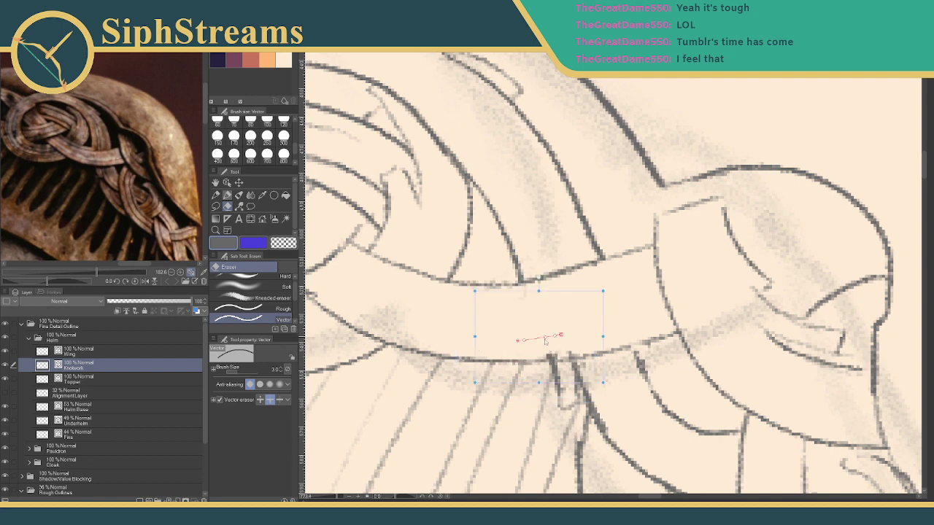
{"action": "key", "text": "Delete"}
Adjust the upper end of the short stub line to meet the band's lower edge.
{"action": "left_click", "coordinate": [552, 363], "text": "ctrl"}
{"action": "left_click_drag", "start_coordinate": [552, 360], "coordinate": [544, 332]}
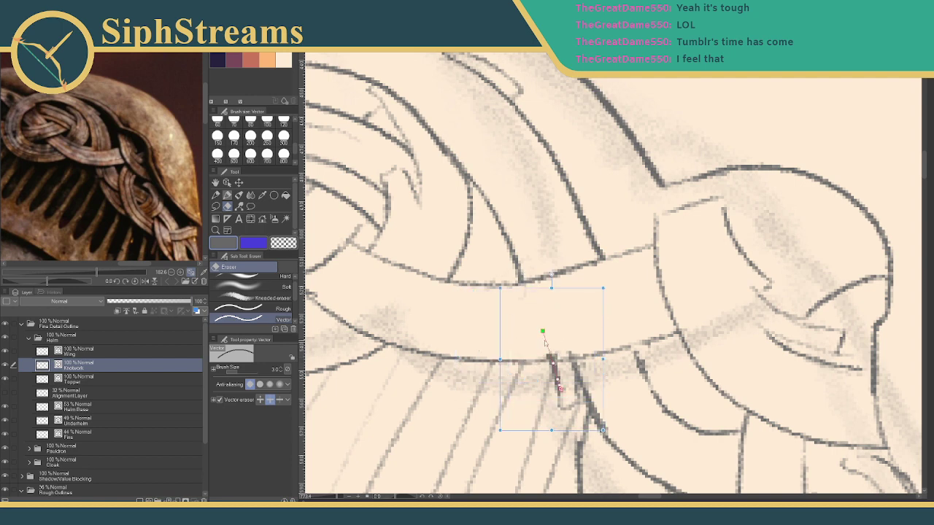
{"action": "key", "text": "Delete"}
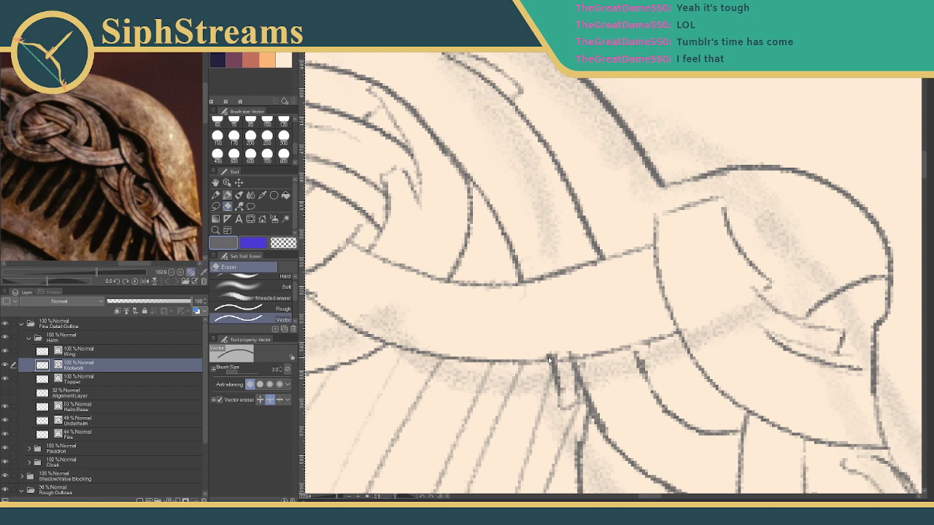
{"action": "left_click", "coordinate": [549, 359], "text": "ctrl"}
{"action": "left_click", "coordinate": [551, 361], "text": "ctrl"}
{"action": "mouse_move", "coordinate": [551, 358]}
{"action": "left_mouse_down"}
{"action": "mouse_move", "coordinate": [538, 336]}
{"action": "mouse_move", "coordinate": [548, 349]}
{"action": "left_mouse_up"}
Redraw the round loop's lower outer edge as one continuous curve that closes the gap in the outline.
{"action": "mouse_move", "coordinate": [523, 271]}
{"action": "left_mouse_down"}
{"action": "mouse_move", "coordinate": [460, 224]}
{"action": "mouse_move", "coordinate": [471, 271]}
{"action": "left_mouse_up"}
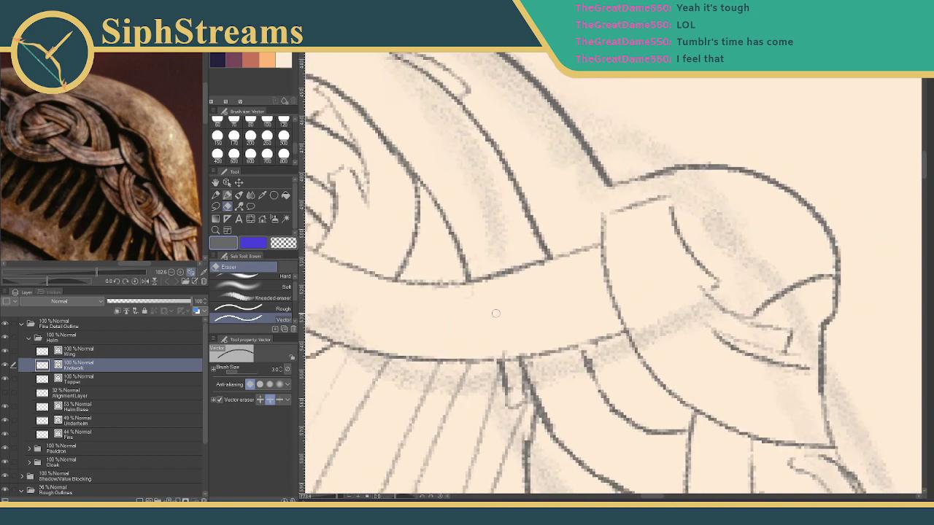
{"action": "left_click_drag", "start_coordinate": [336, 496], "coordinate": [331, 497]}
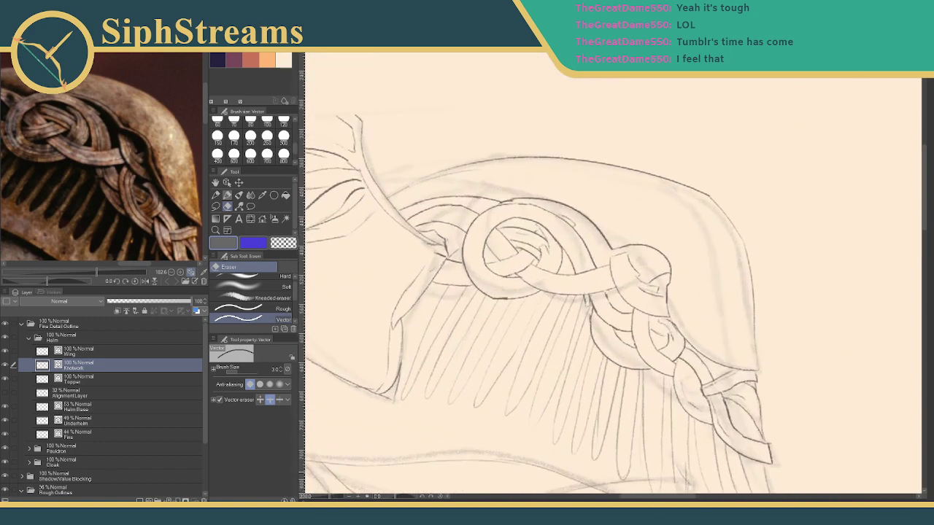
{"action": "left_click_drag", "start_coordinate": [380, 469], "coordinate": [426, 421]}
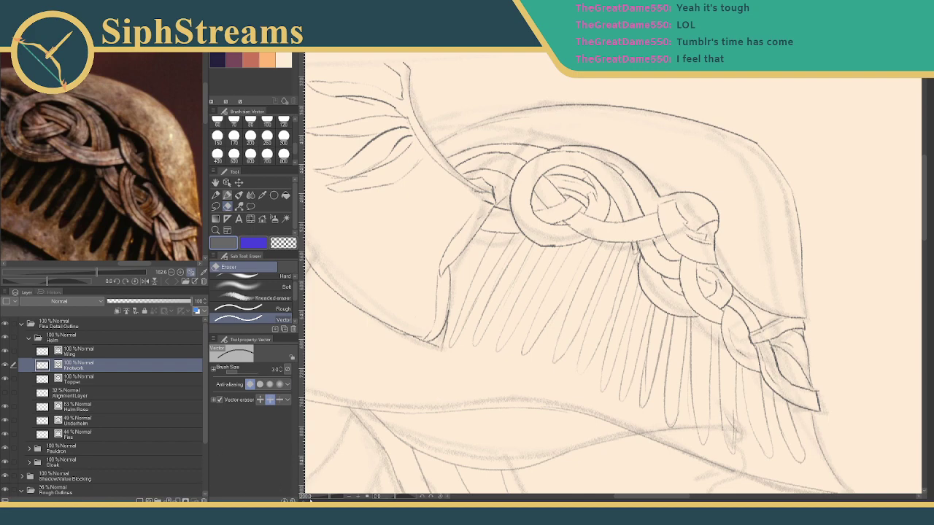
{"action": "left_click_drag", "start_coordinate": [331, 497], "coordinate": [336, 497]}
{"action": "left_click_drag", "start_coordinate": [422, 254], "coordinate": [535, 357]}
{"action": "left_click_drag", "start_coordinate": [446, 264], "coordinate": [486, 277]}
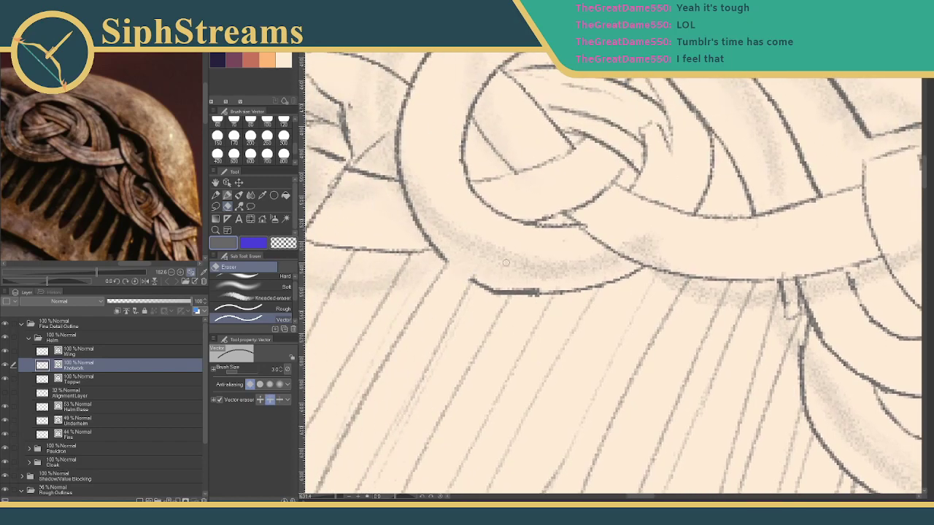
{"action": "key", "text": "p"}
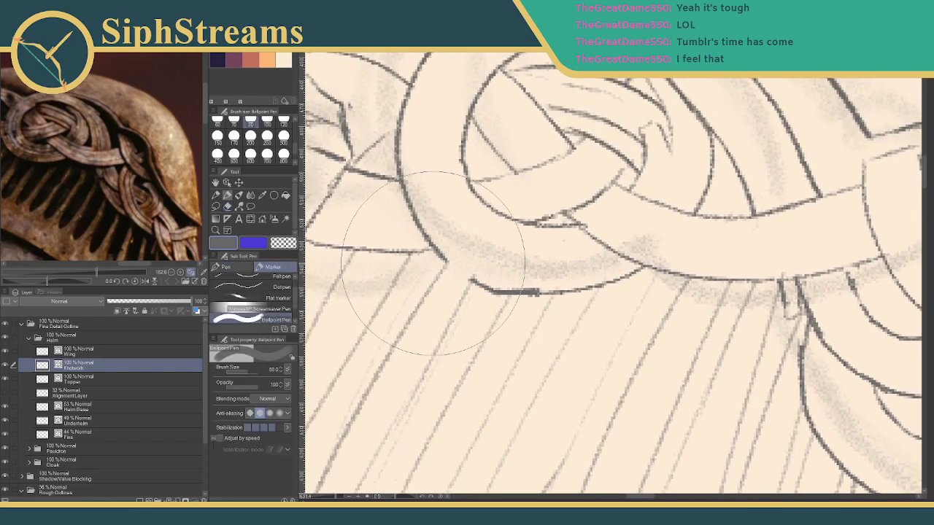
{"action": "left_click_drag", "start_coordinate": [440, 258], "coordinate": [564, 288]}
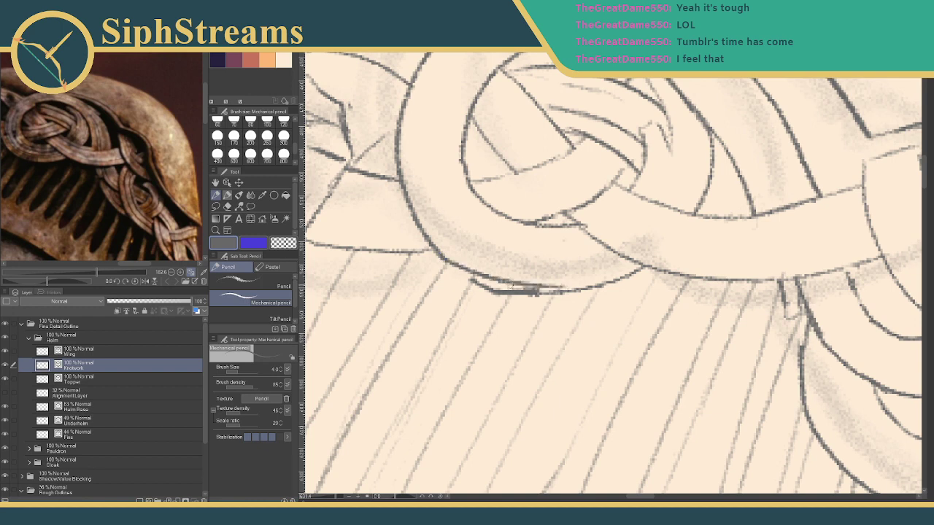
{"action": "key", "text": "ctrl+z"}
{"action": "mouse_move", "coordinate": [435, 255]}
{"action": "left_mouse_down"}
{"action": "mouse_move", "coordinate": [473, 275]}
{"action": "mouse_move", "coordinate": [594, 296]}
{"action": "left_mouse_up"}
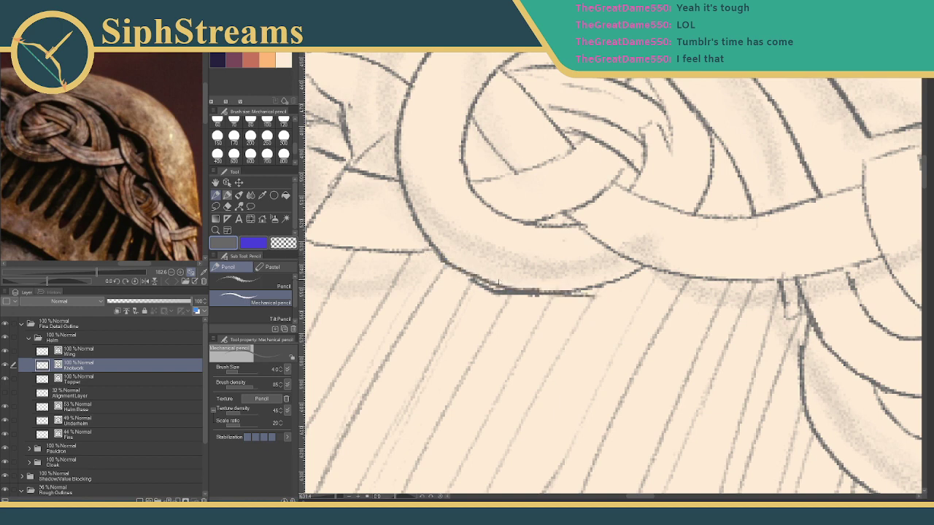
{"action": "key", "text": "ctrl+z"}
{"action": "mouse_move", "coordinate": [442, 257]}
{"action": "left_mouse_down"}
{"action": "mouse_move", "coordinate": [462, 271]}
{"action": "mouse_move", "coordinate": [589, 292]}
{"action": "left_mouse_up"}
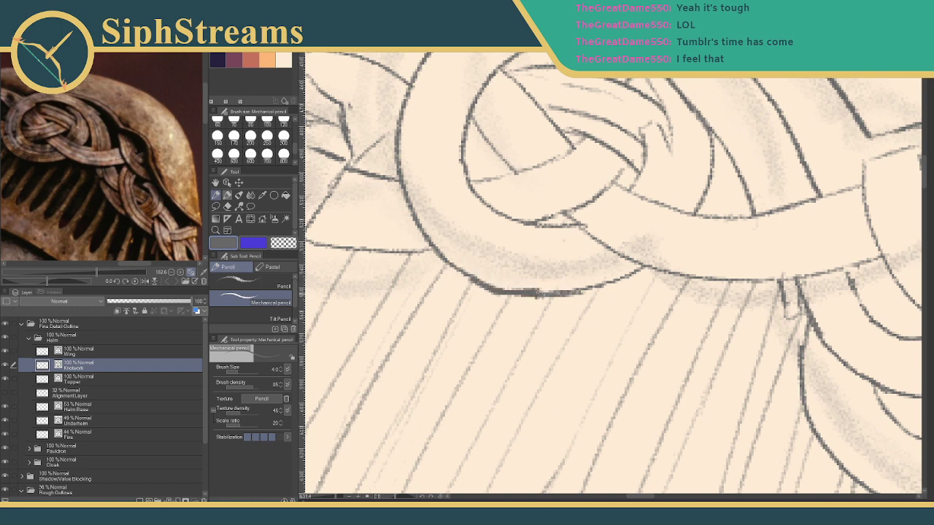
Erase the overlapping leftover lines along the round loop's redrawn lower edge.
{"action": "key", "text": "e"}
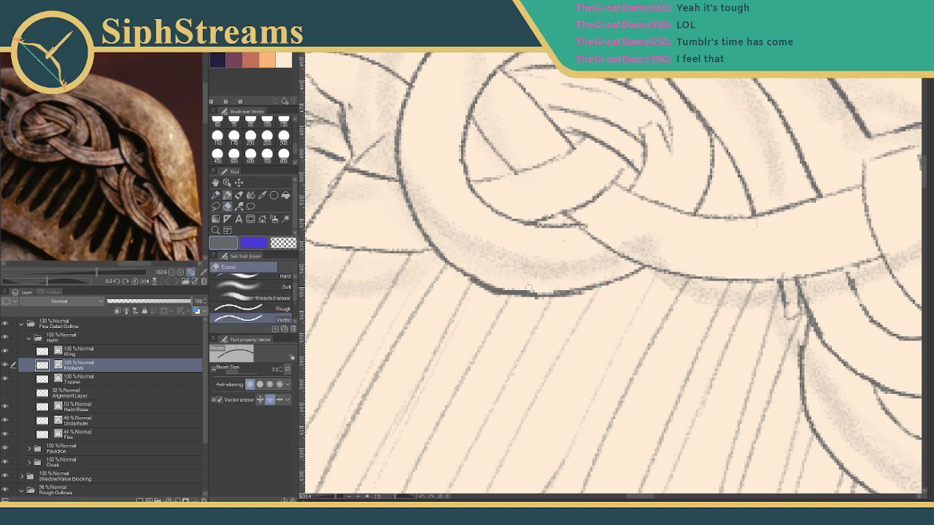
{"action": "left_click_drag", "start_coordinate": [579, 299], "coordinate": [577, 293]}
{"action": "key", "text": "p"}
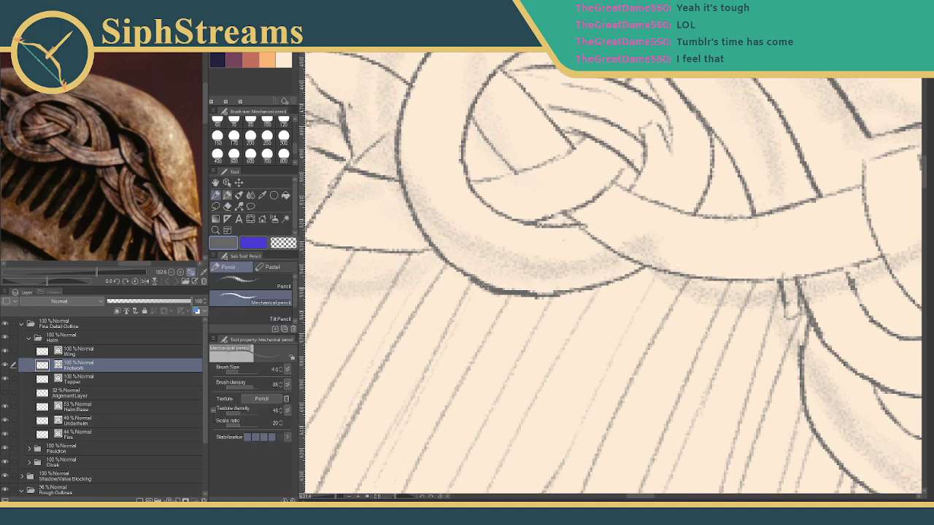
{"action": "key", "text": "e"}
{"action": "left_click_drag", "start_coordinate": [494, 290], "coordinate": [497, 296]}
Draw a lower arched edge for the middle strand running from the round loop to the wing.
{"action": "left_click_drag", "start_coordinate": [337, 498], "coordinate": [327, 499]}
{"action": "left_click", "coordinate": [328, 499]}
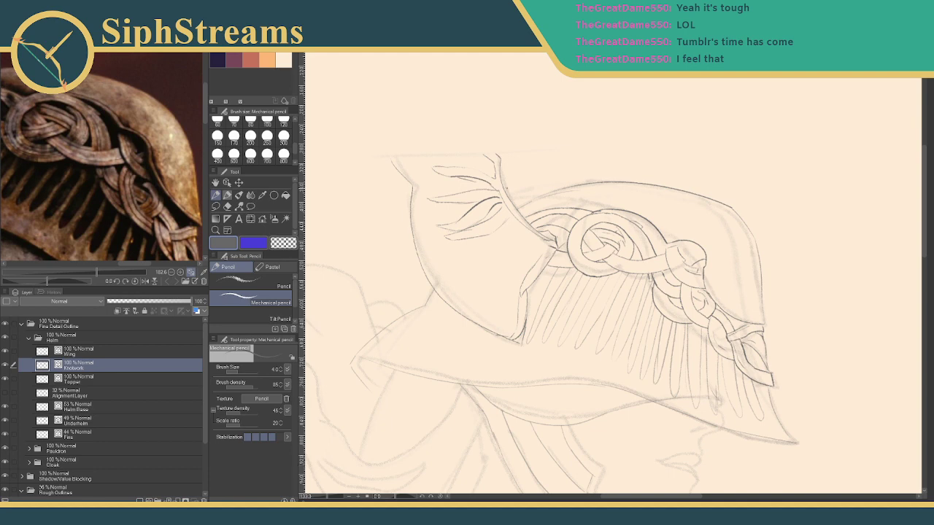
{"action": "mouse_move", "coordinate": [584, 292]}
{"action": "left_mouse_down"}
{"action": "mouse_move", "coordinate": [622, 268]}
{"action": "mouse_move", "coordinate": [630, 285]}
{"action": "mouse_move", "coordinate": [621, 285]}
{"action": "left_mouse_up"}
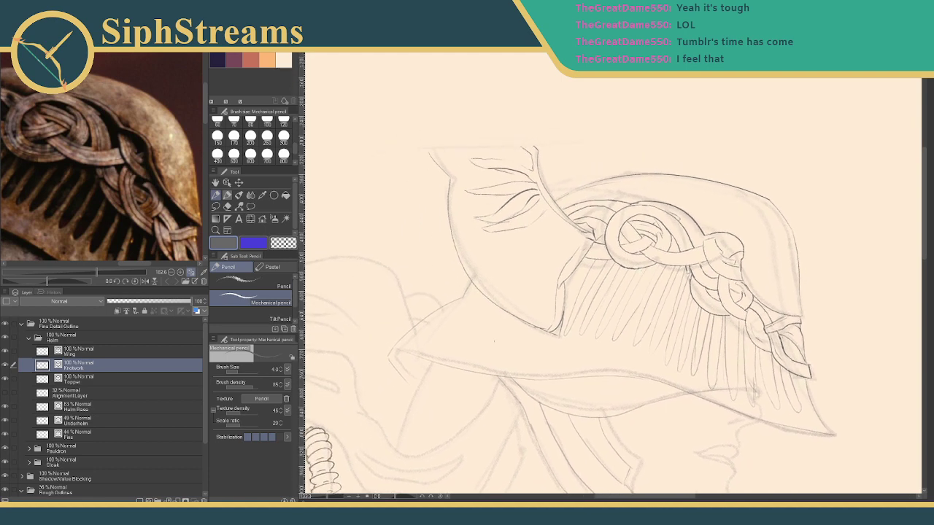
{"action": "mouse_move", "coordinate": [328, 497]}
{"action": "left_mouse_down"}
{"action": "mouse_move", "coordinate": [319, 498]}
{"action": "mouse_move", "coordinate": [336, 497]}
{"action": "left_mouse_up"}
{"action": "left_click_drag", "start_coordinate": [480, 244], "coordinate": [519, 394]}
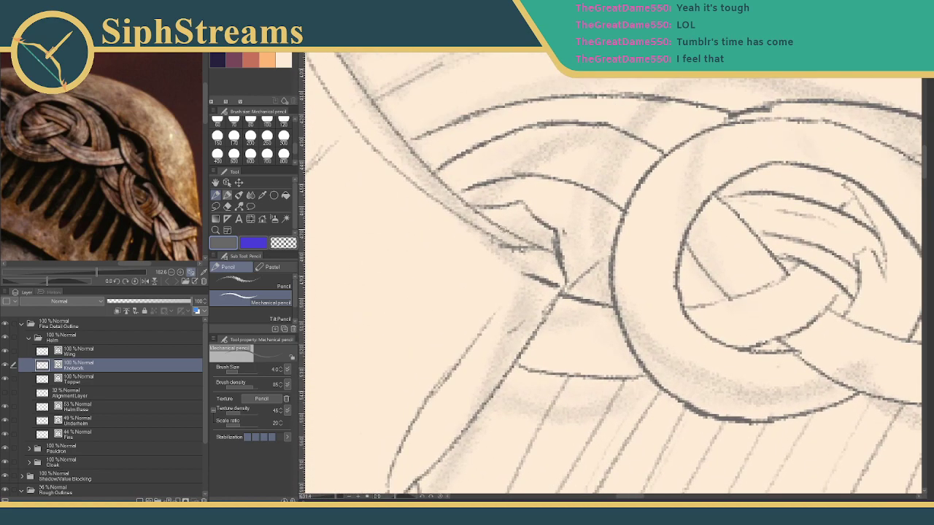
{"action": "left_click_drag", "start_coordinate": [505, 229], "coordinate": [520, 271]}
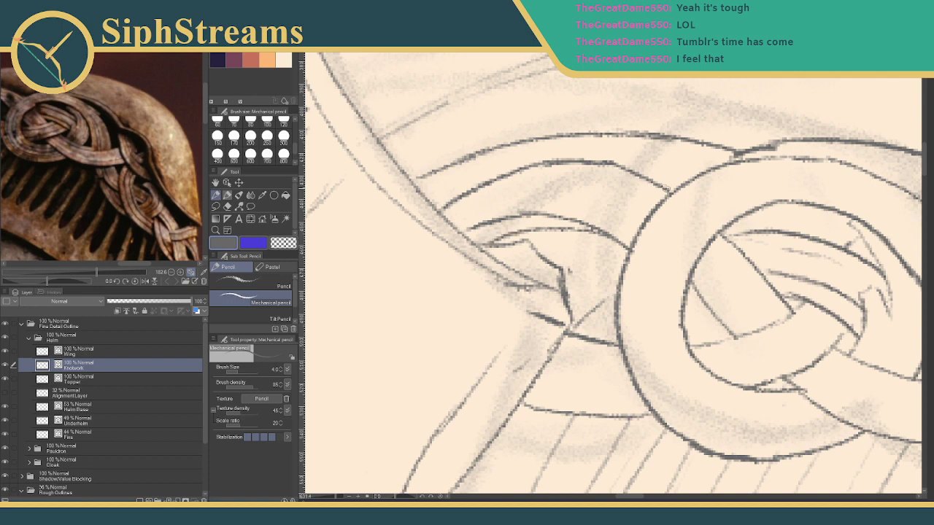
{"action": "mouse_move", "coordinate": [665, 190]}
{"action": "left_mouse_down"}
{"action": "mouse_move", "coordinate": [538, 177]}
{"action": "mouse_move", "coordinate": [454, 220]}
{"action": "left_mouse_up"}
{"action": "left_click_drag", "start_coordinate": [512, 189], "coordinate": [449, 227]}
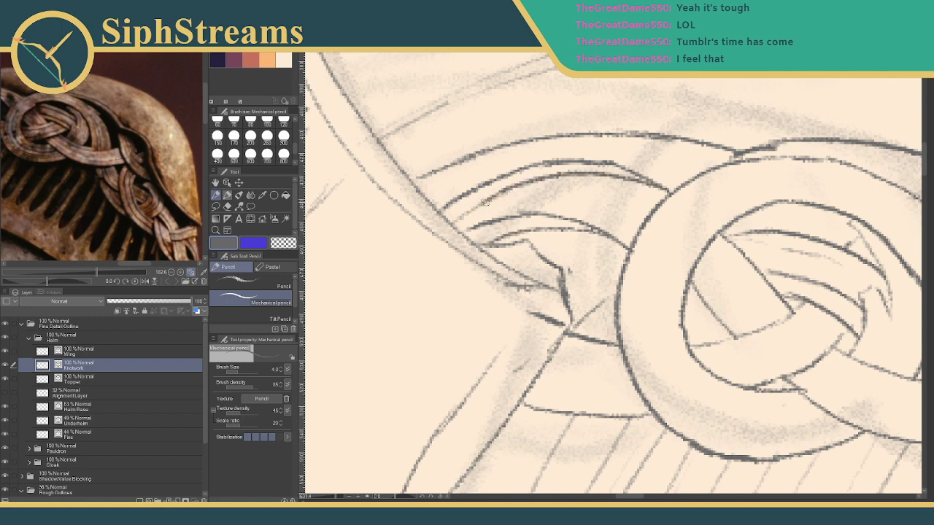
Erase the old middle strand edge and the doubled line of the strand below it, between wing and round loop.
{"action": "key", "text": "e"}
{"action": "mouse_move", "coordinate": [536, 212]}
{"action": "left_mouse_down"}
{"action": "mouse_move", "coordinate": [573, 214]}
{"action": "mouse_move", "coordinate": [531, 217]}
{"action": "mouse_move", "coordinate": [602, 227]}
{"action": "left_mouse_up"}
{"action": "left_click_drag", "start_coordinate": [507, 218], "coordinate": [472, 229]}
{"action": "left_click_drag", "start_coordinate": [486, 183], "coordinate": [468, 193]}
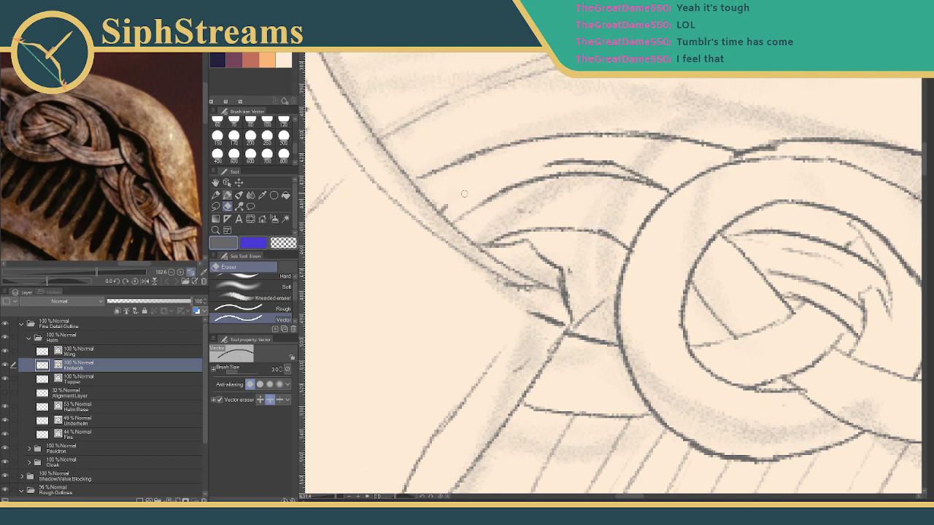
{"action": "mouse_move", "coordinate": [576, 161]}
{"action": "left_mouse_down"}
{"action": "mouse_move", "coordinate": [561, 163]}
{"action": "mouse_move", "coordinate": [639, 180]}
{"action": "left_mouse_up"}
{"action": "left_click_drag", "start_coordinate": [440, 205], "coordinate": [447, 209]}
Try an additional edge line along the middle strand between the wing and the round loop.
{"action": "key", "text": "p"}
{"action": "left_click_drag", "start_coordinate": [522, 254], "coordinate": [516, 192]}
{"action": "left_click_drag", "start_coordinate": [336, 498], "coordinate": [328, 500]}
{"action": "scroll", "coordinate": [329, 499], "scroll_direction": "up", "scroll_amount": 4}
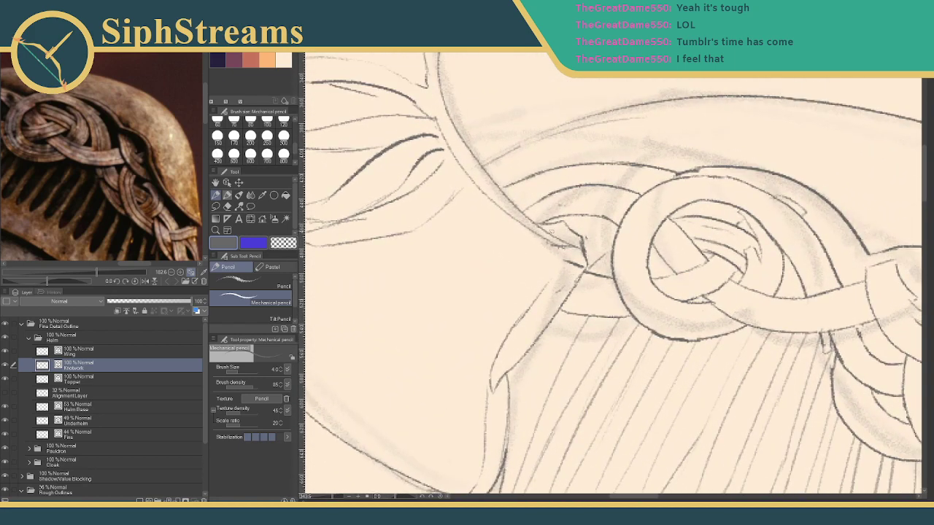
{"action": "left_click_drag", "start_coordinate": [597, 185], "coordinate": [536, 207]}
{"action": "key", "text": "ctrl+z"}
{"action": "mouse_move", "coordinate": [595, 185]}
{"action": "left_mouse_down"}
{"action": "mouse_move", "coordinate": [529, 210]}
{"action": "mouse_move", "coordinate": [619, 190]}
{"action": "left_mouse_up"}
{"action": "key", "text": "ctrl+z"}
{"action": "key", "text": "ctrl+z"}
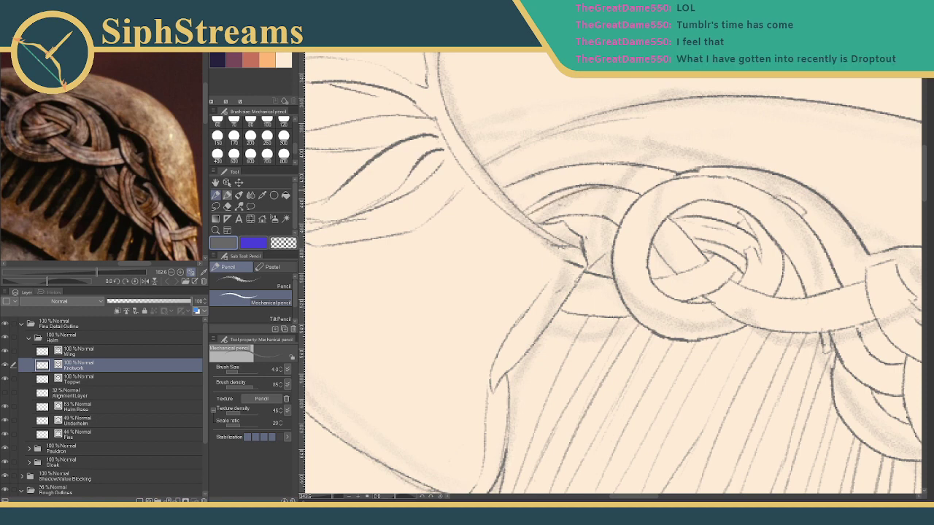
Clean up the leftover doubled mark on the middle strand's edge between the wing and the round loop, staying on the Knotwork layer.
{"action": "key", "text": "e"}
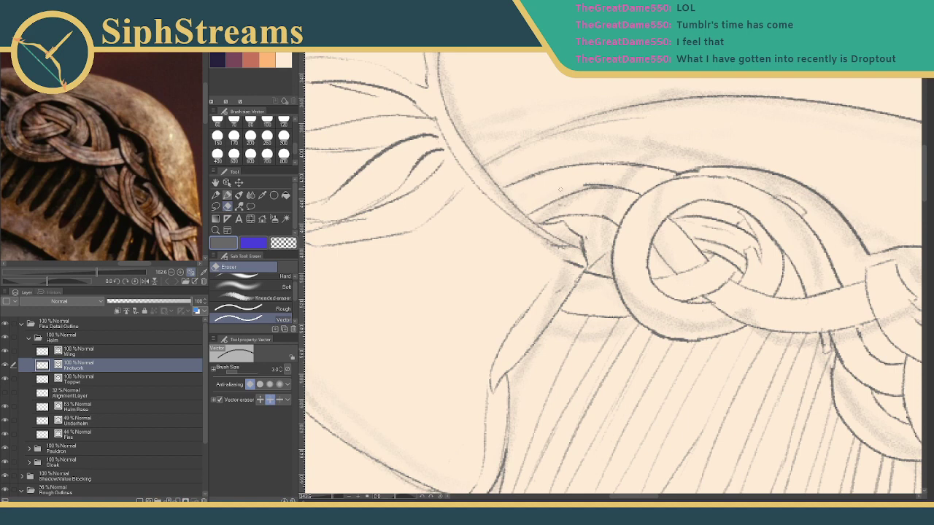
{"action": "key", "text": "p"}
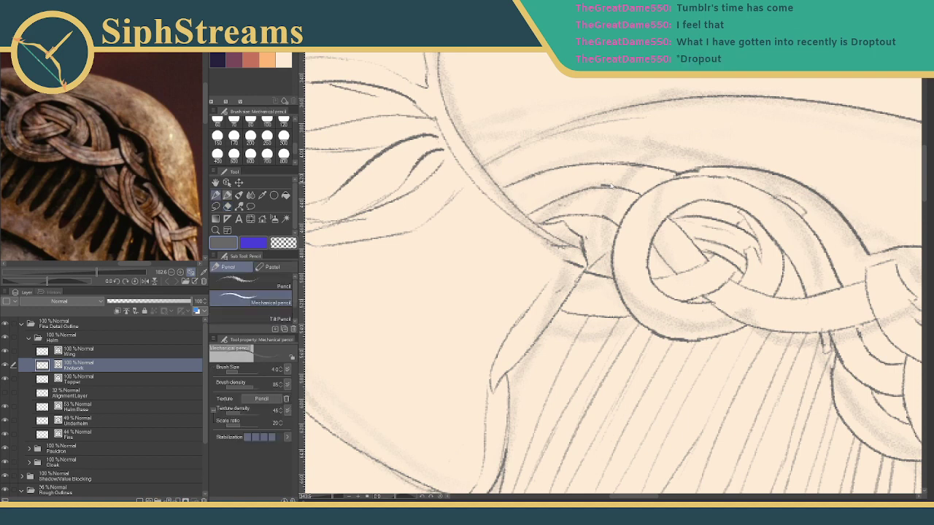
{"action": "key", "text": "e"}
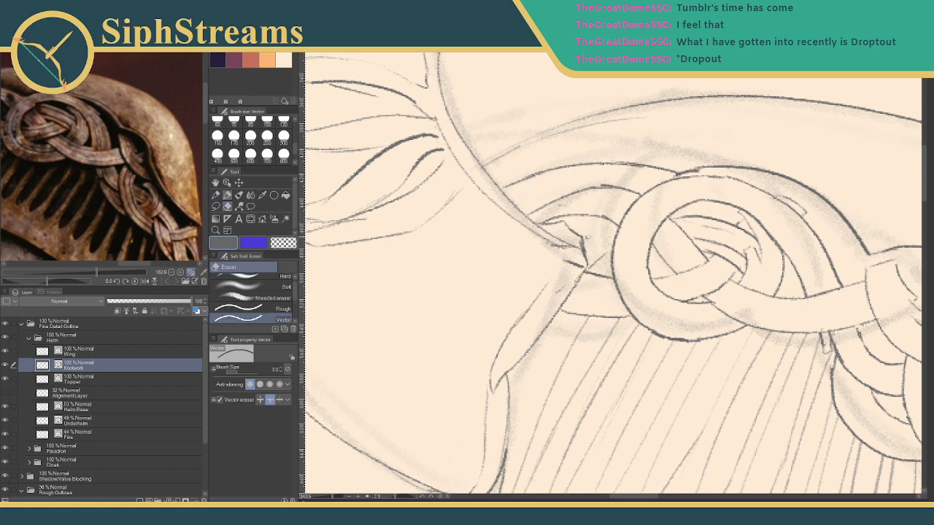
{"action": "key", "text": "p"}
{"action": "left_click", "coordinate": [590, 235], "text": "ctrl"}
{"action": "key", "text": "ctrl+z"}
{"action": "key", "text": "e"}
{"action": "left_click", "coordinate": [590, 238], "text": "ctrl"}
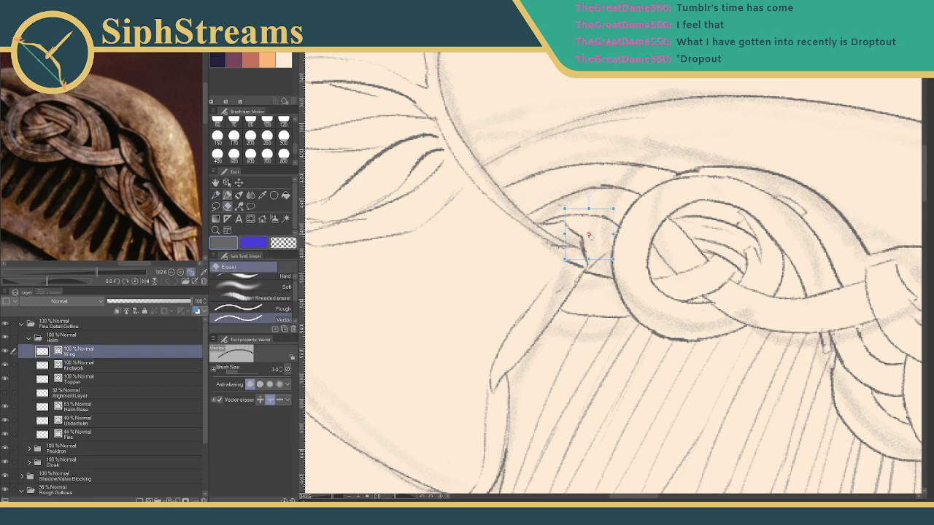
{"action": "left_click", "coordinate": [583, 235], "text": "ctrl"}
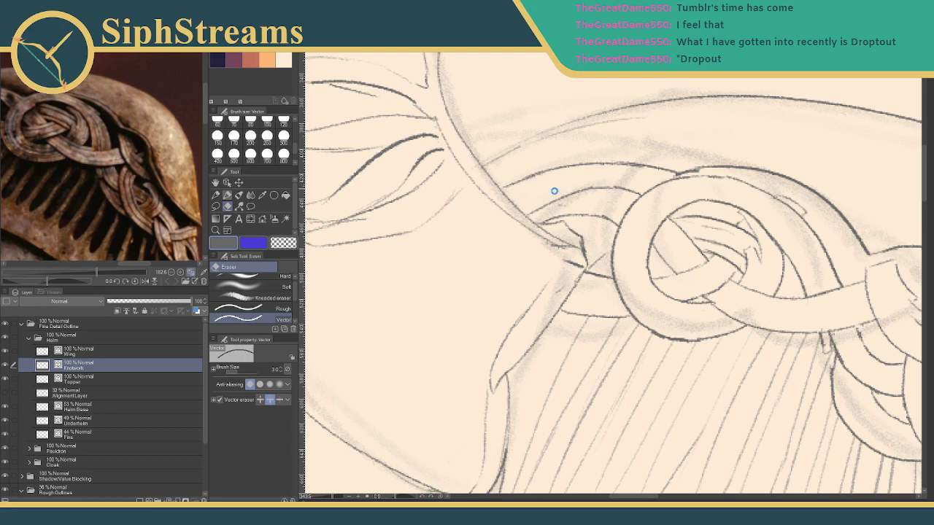
Sketch short strand lines inside the pointed opening at the braid's lower tip, following the comb reference.
{"action": "left_click_drag", "start_coordinate": [144, 167], "coordinate": [100, 104]}
{"action": "left_click_drag", "start_coordinate": [804, 362], "coordinate": [324, 120]}
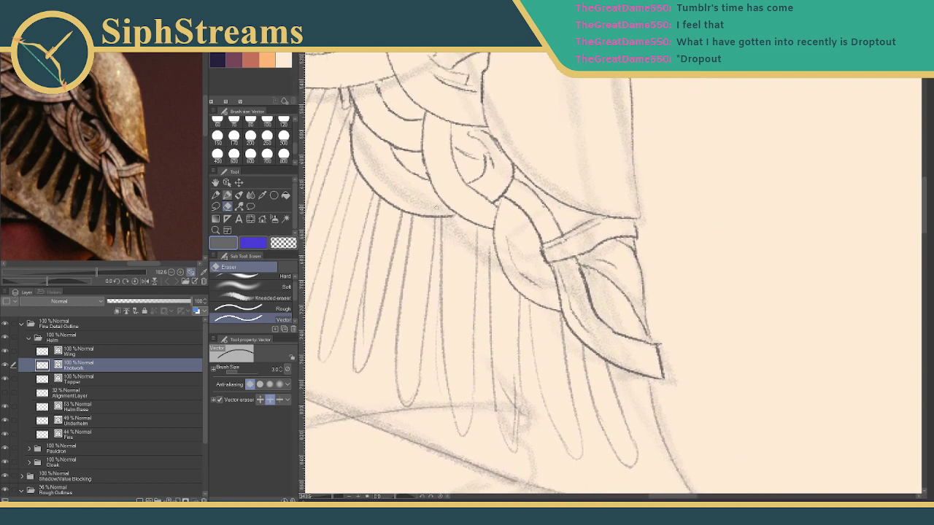
{"action": "scroll", "coordinate": [172, 196], "scroll_direction": "up", "scroll_amount": 2}
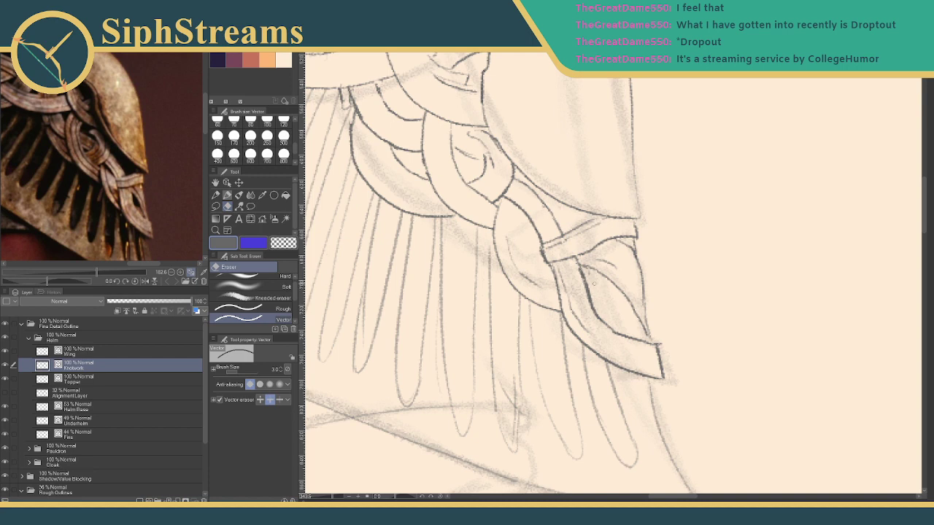
{"action": "key", "text": "p"}
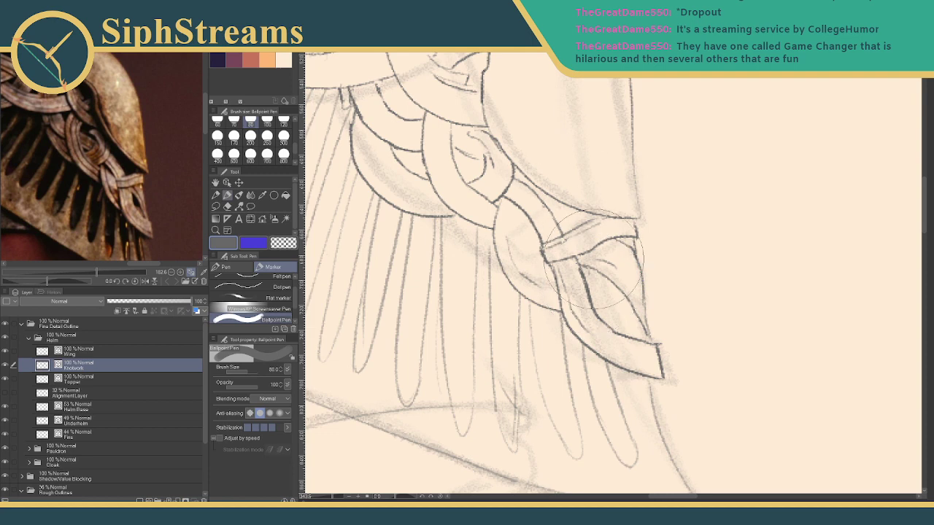
{"action": "key", "text": "p"}
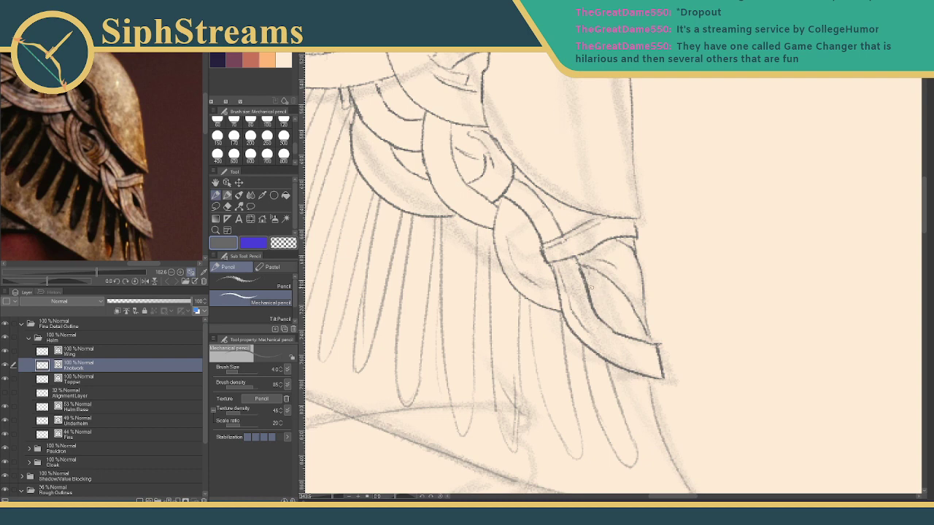
{"action": "mouse_move", "coordinate": [605, 293]}
{"action": "left_mouse_down"}
{"action": "mouse_move", "coordinate": [628, 299]}
{"action": "mouse_move", "coordinate": [586, 285]}
{"action": "left_mouse_up"}
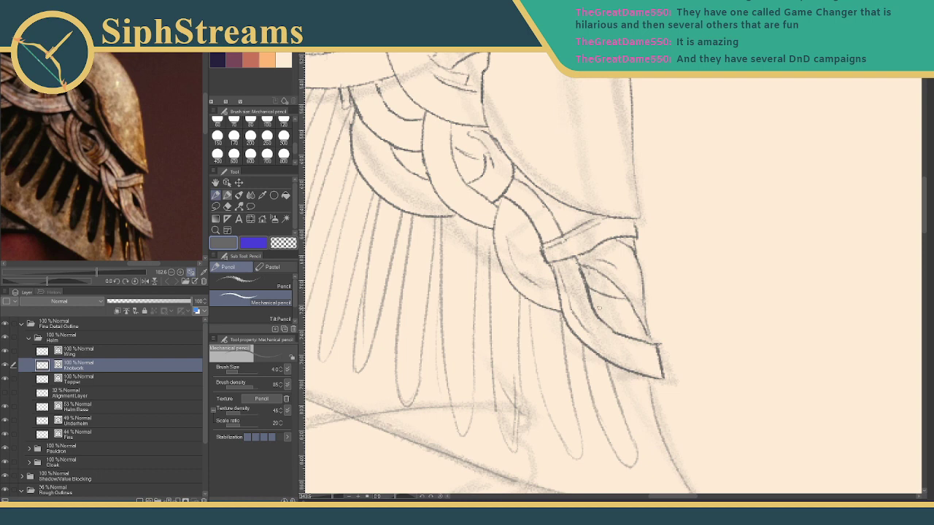
{"action": "mouse_move", "coordinate": [592, 315]}
{"action": "left_mouse_down"}
{"action": "mouse_move", "coordinate": [624, 309]}
{"action": "mouse_move", "coordinate": [607, 287]}
{"action": "mouse_move", "coordinate": [622, 286]}
{"action": "left_mouse_up"}
Trim the excess strand lines in the tip opening and add curved strand edges running down to the braid's point.
{"action": "key", "text": "e"}
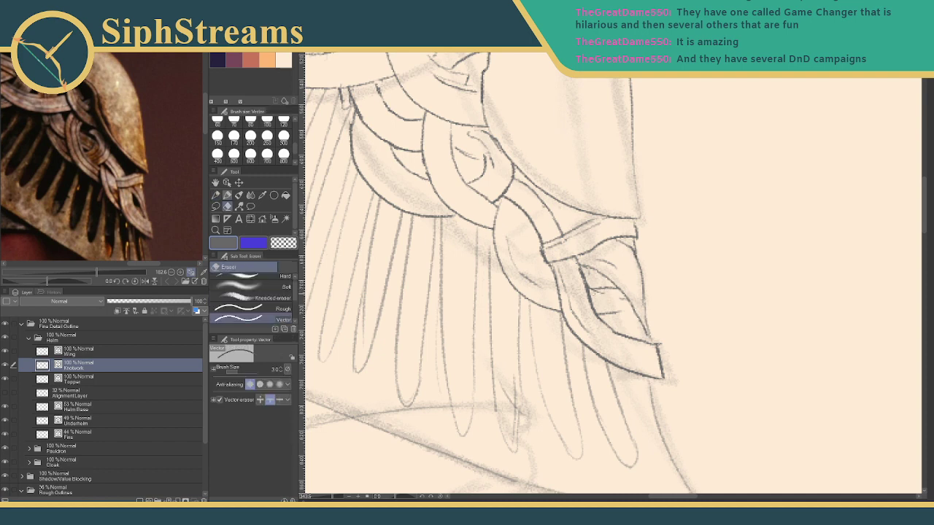
{"action": "key", "text": "p"}
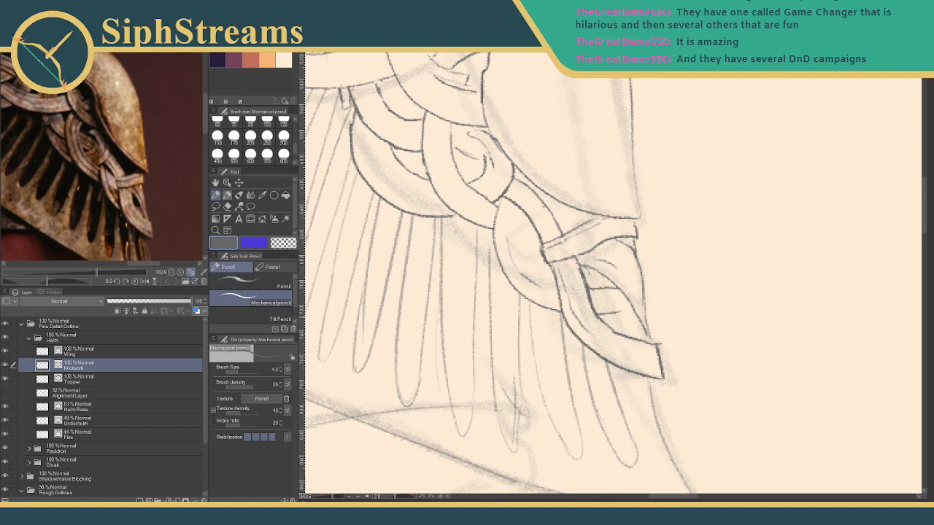
{"action": "left_click_drag", "start_coordinate": [597, 315], "coordinate": [640, 333]}
{"action": "mouse_move", "coordinate": [586, 285]}
{"action": "left_mouse_down"}
{"action": "mouse_move", "coordinate": [622, 296]}
{"action": "mouse_move", "coordinate": [608, 302]}
{"action": "mouse_move", "coordinate": [625, 311]}
{"action": "mouse_move", "coordinate": [601, 312]}
{"action": "mouse_move", "coordinate": [601, 287]}
{"action": "left_mouse_up"}
{"action": "key", "text": "e"}
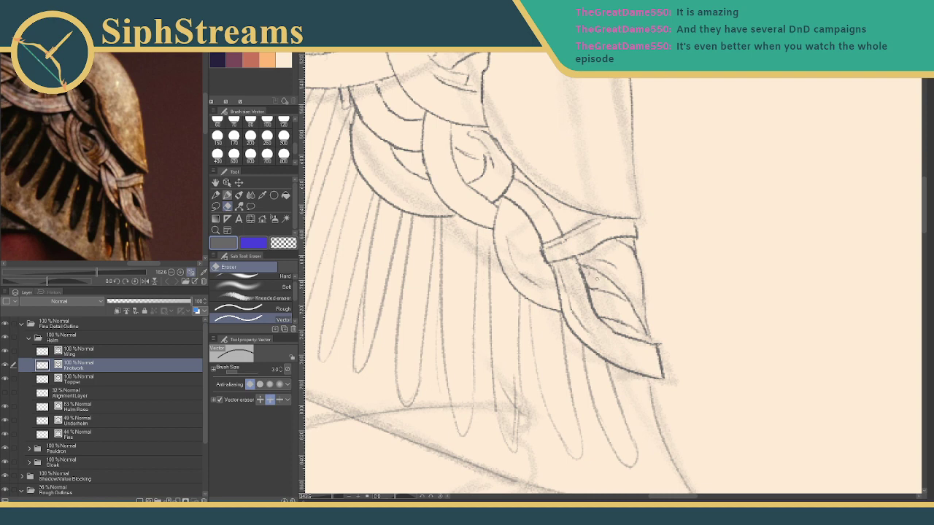
{"action": "key", "text": "p"}
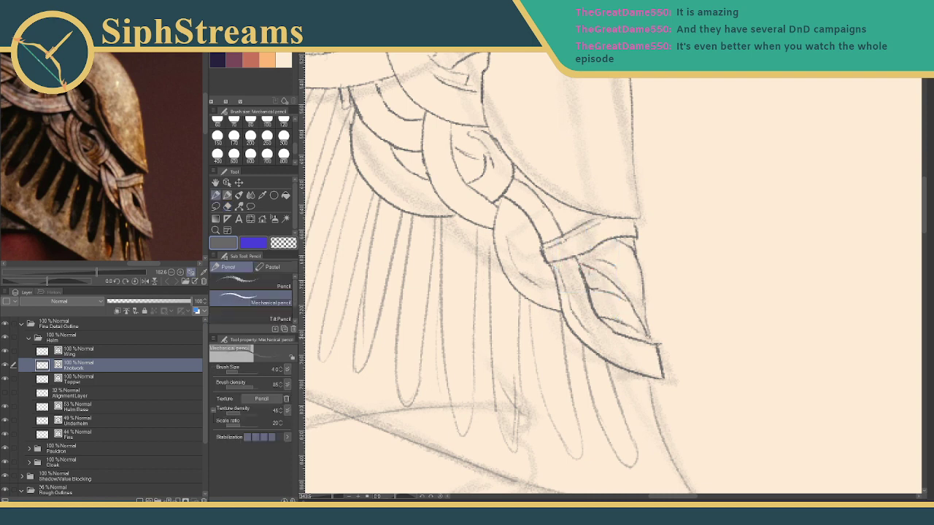
{"action": "left_click_drag", "start_coordinate": [648, 338], "coordinate": [656, 344]}
Reinforce the lower loop's outer edge just beneath the long strand that leaves the round loop.
{"action": "mouse_move", "coordinate": [498, 244]}
{"action": "left_mouse_down"}
{"action": "mouse_move", "coordinate": [598, 200]}
{"action": "mouse_move", "coordinate": [640, 267]}
{"action": "left_mouse_up"}
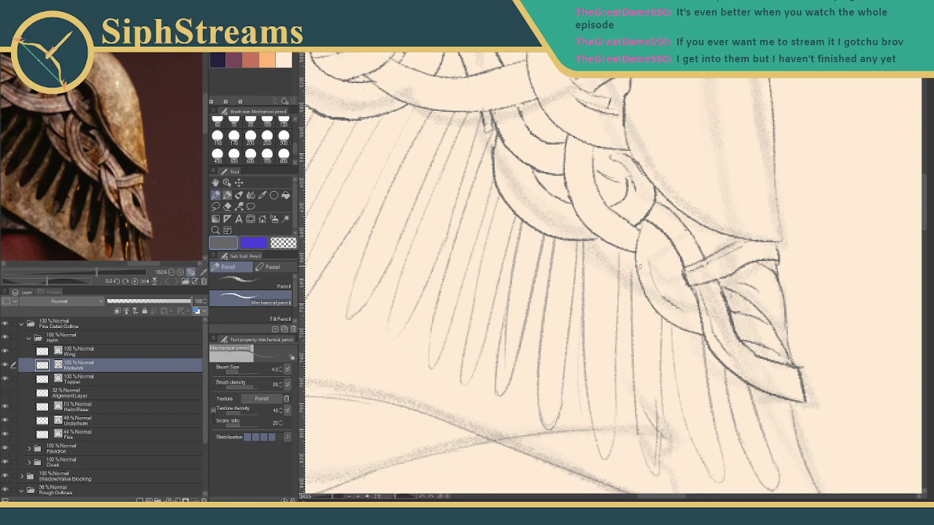
{"action": "key", "text": "ctrl+a"}
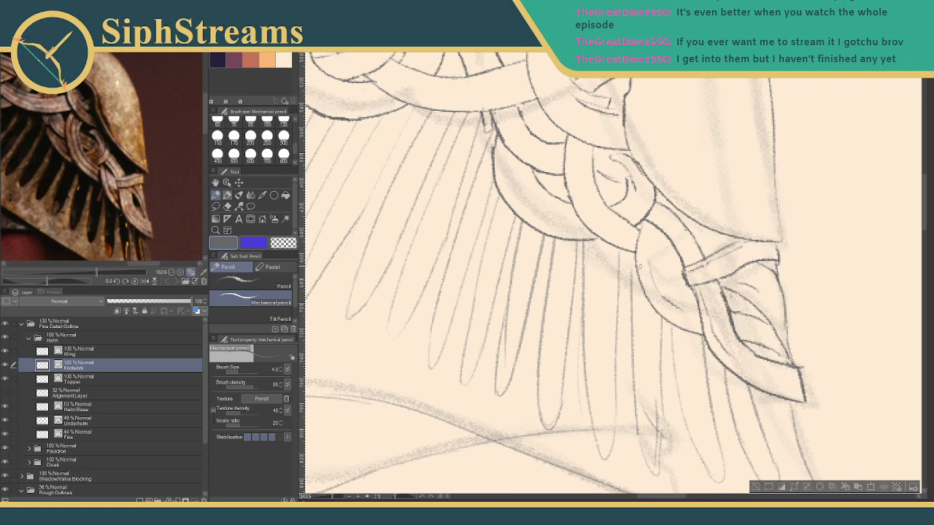
{"action": "left_click_drag", "start_coordinate": [524, 204], "coordinate": [542, 306]}
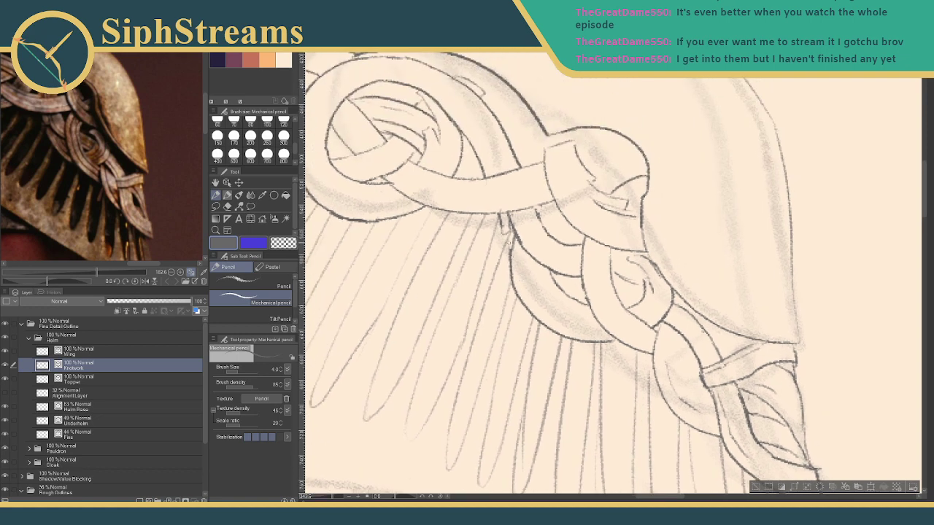
{"action": "left_click_drag", "start_coordinate": [513, 232], "coordinate": [512, 250]}
{"action": "key", "text": "e"}
{"action": "key", "text": "p"}
Draw a thin inner line along the middle strand between wing and round loop, using an enlarged view of the comb reference.
{"action": "left_click_drag", "start_coordinate": [452, 279], "coordinate": [463, 341]}
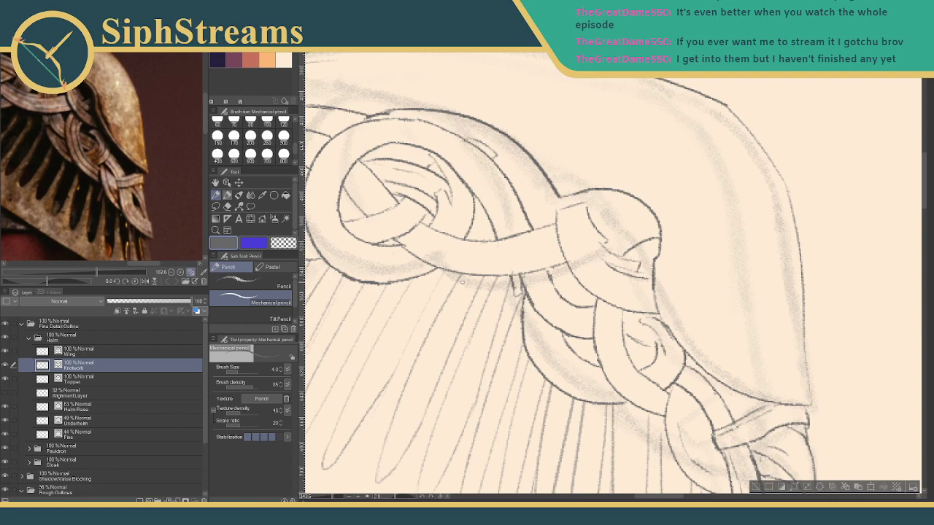
{"action": "mouse_move", "coordinate": [429, 272]}
{"action": "left_mouse_down"}
{"action": "mouse_move", "coordinate": [479, 302]}
{"action": "mouse_move", "coordinate": [555, 305]}
{"action": "left_mouse_up"}
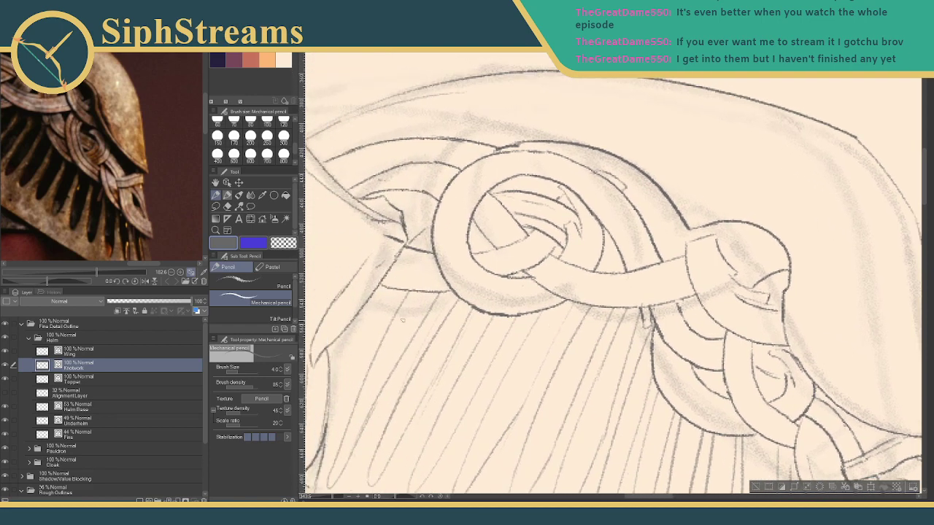
{"action": "left_click", "coordinate": [334, 496]}
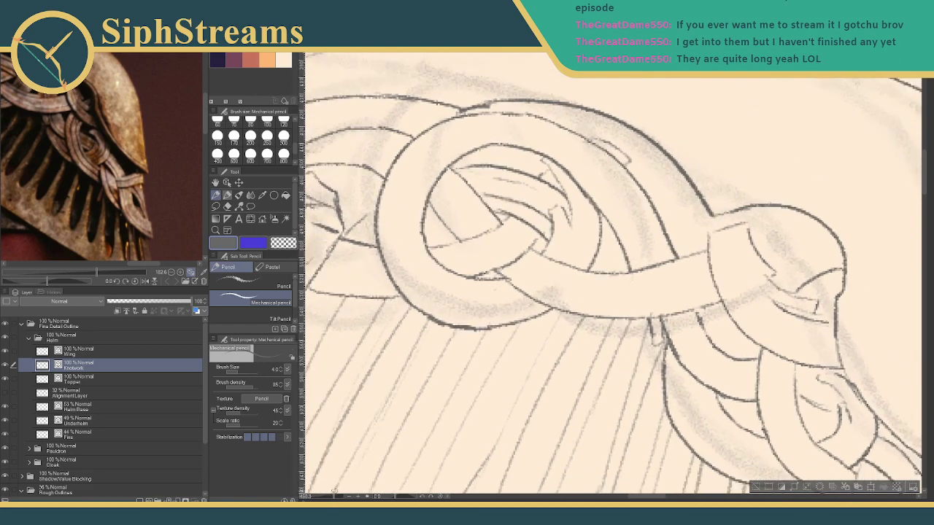
{"action": "left_click_drag", "start_coordinate": [81, 174], "coordinate": [178, 252]}
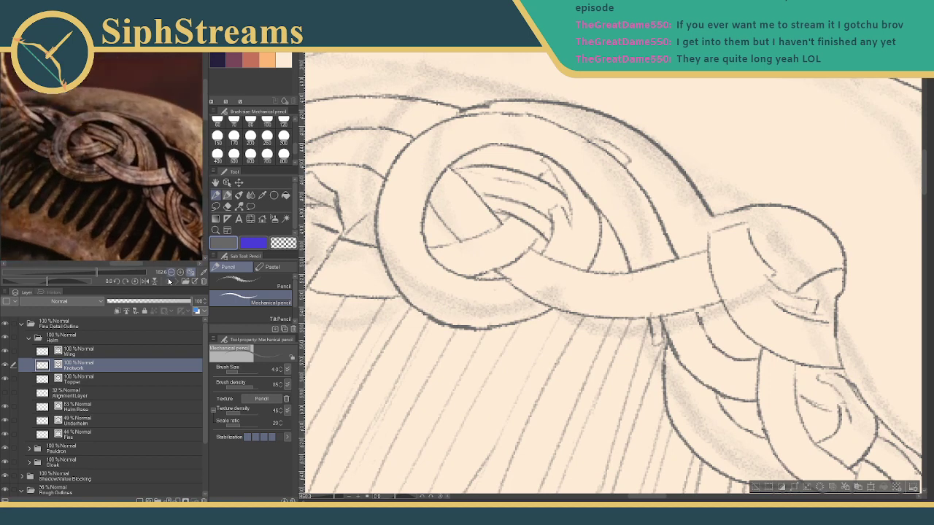
{"action": "left_click_drag", "start_coordinate": [96, 274], "coordinate": [103, 274]}
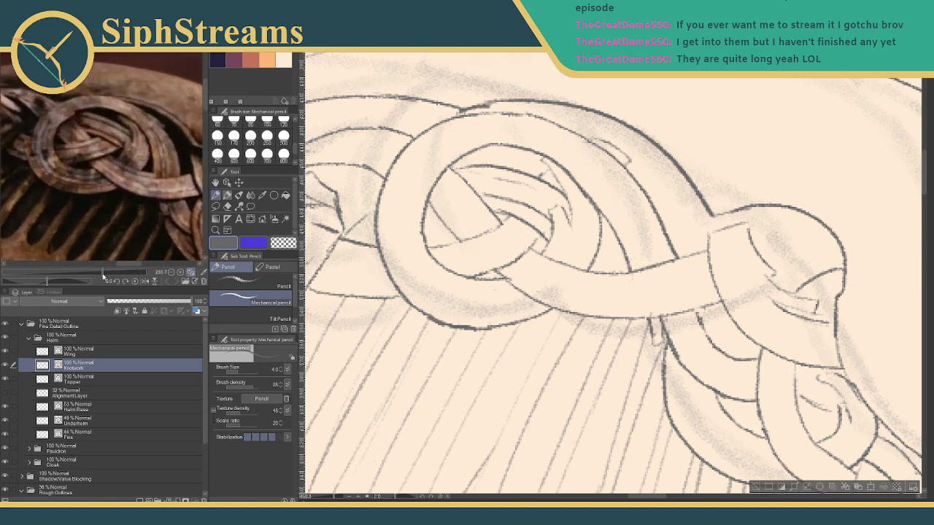
{"action": "left_click_drag", "start_coordinate": [75, 212], "coordinate": [117, 208]}
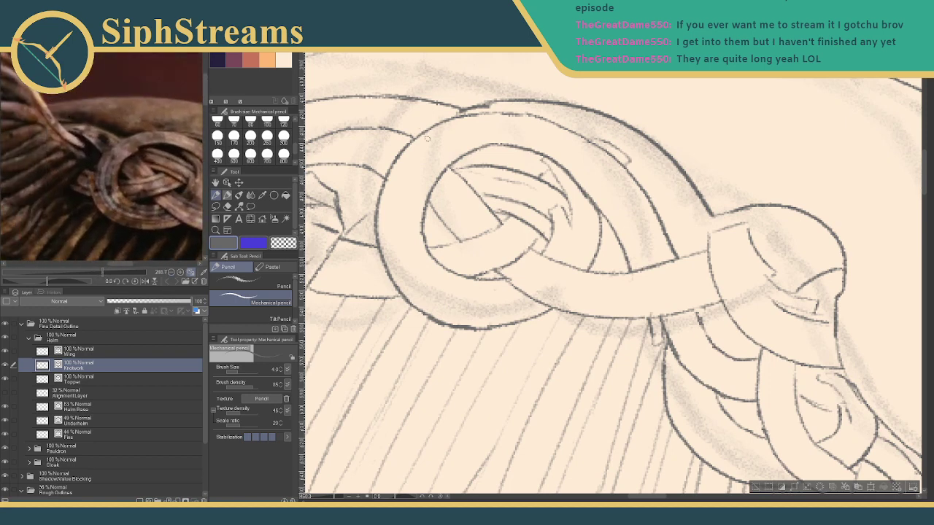
{"action": "mouse_move", "coordinate": [330, 140]}
{"action": "left_mouse_down"}
{"action": "mouse_move", "coordinate": [389, 174]}
{"action": "mouse_move", "coordinate": [434, 183]}
{"action": "mouse_move", "coordinate": [437, 174]}
{"action": "left_mouse_up"}
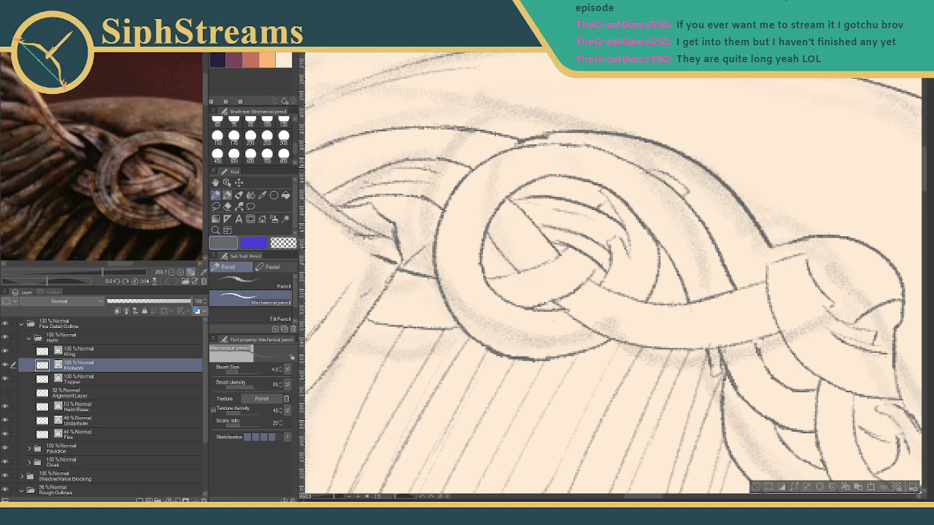
{"action": "key", "text": "ctrl+z"}
{"action": "left_click_drag", "start_coordinate": [400, 168], "coordinate": [450, 178]}
Draw thin inner lines along the lowest strand beside the wing and the crossing strand inside the round loop.
{"action": "mouse_move", "coordinate": [388, 311]}
{"action": "left_mouse_down"}
{"action": "mouse_move", "coordinate": [435, 308]}
{"action": "mouse_move", "coordinate": [421, 312]}
{"action": "left_mouse_up"}
{"action": "key", "text": "ctrl+z"}
{"action": "key", "text": "ctrl+z"}
{"action": "key", "text": "ctrl+z"}
{"action": "left_click_drag", "start_coordinate": [503, 286], "coordinate": [556, 266]}
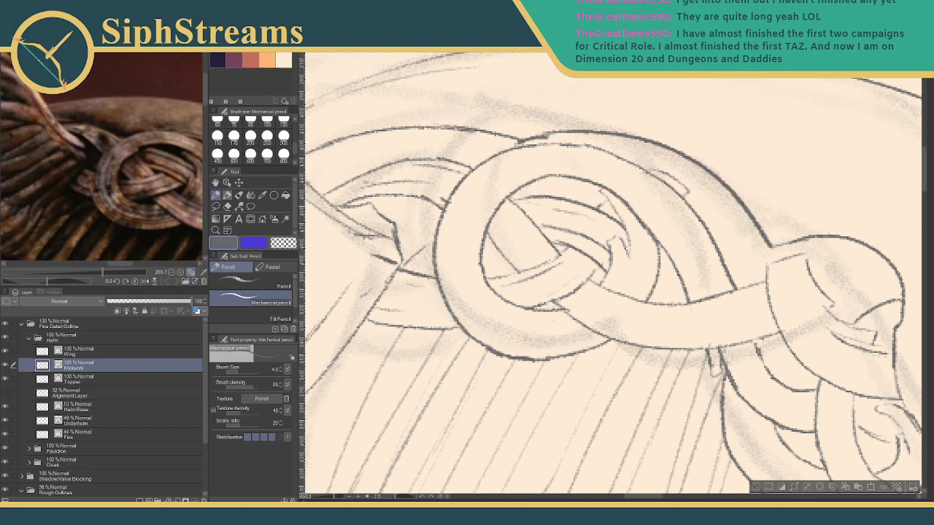
Redraw the round loop's outer edge on the wing side slightly further out and erase the old edge there.
{"action": "left_click_drag", "start_coordinate": [440, 199], "coordinate": [431, 256]}
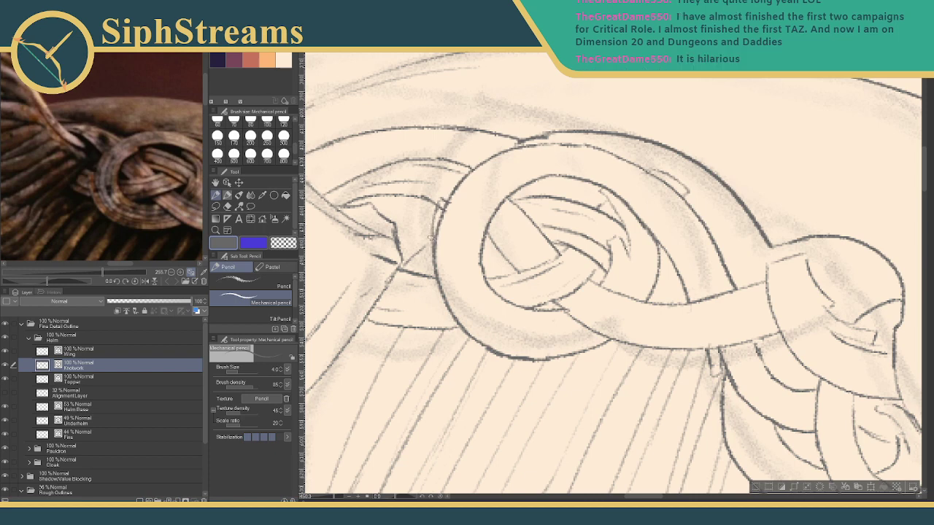
{"action": "mouse_move", "coordinate": [432, 237]}
{"action": "left_mouse_down"}
{"action": "mouse_move", "coordinate": [421, 244]}
{"action": "mouse_move", "coordinate": [454, 314]}
{"action": "left_mouse_up"}
{"action": "key", "text": "e"}
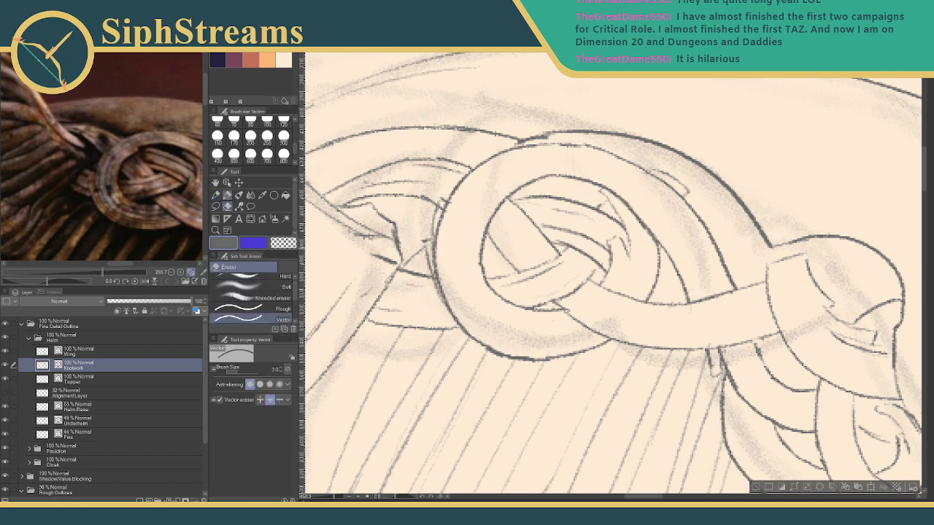
{"action": "left_click", "coordinate": [435, 262]}
{"action": "left_click_drag", "start_coordinate": [442, 209], "coordinate": [440, 241]}
{"action": "left_click", "coordinate": [444, 215]}
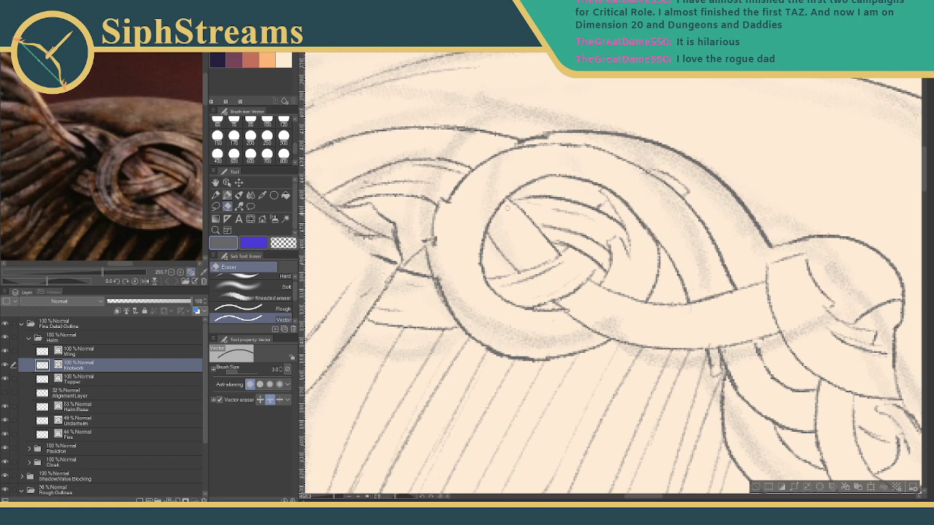
Refine the strand edge at the upper wing-side corner of the round loop's inner opening.
{"action": "key", "text": "p"}
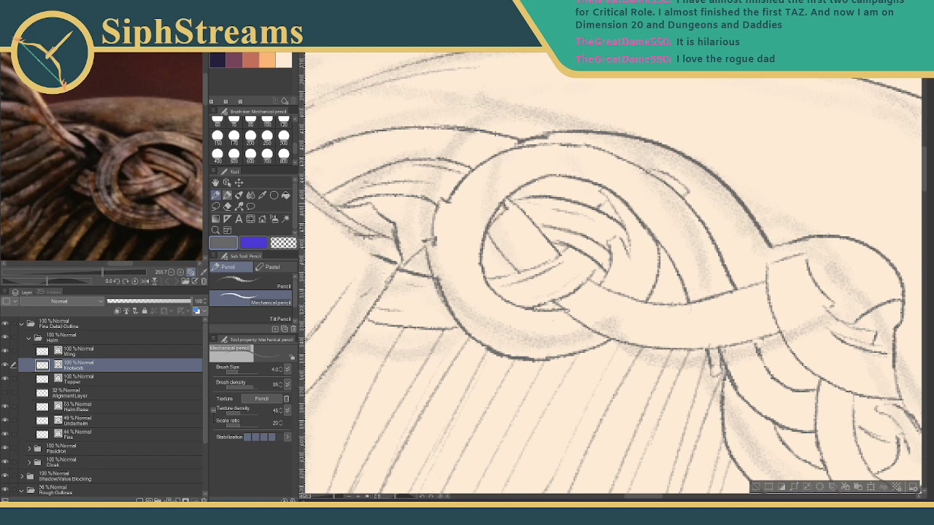
{"action": "key", "text": "e"}
{"action": "key", "text": "p"}
{"action": "left_click_drag", "start_coordinate": [191, 191], "coordinate": [159, 181]}
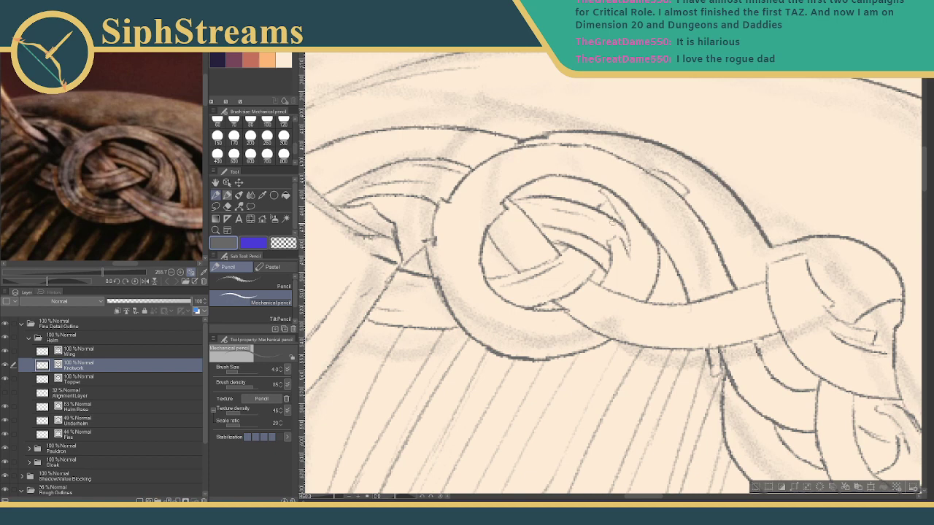
Draw two thin inner curves along the helm-side edge of the small loop in the lower knotwork, following the comb reference.
{"action": "mouse_move", "coordinate": [613, 223]}
{"action": "left_mouse_down"}
{"action": "mouse_move", "coordinate": [600, 205]}
{"action": "mouse_move", "coordinate": [614, 216]}
{"action": "mouse_move", "coordinate": [601, 214]}
{"action": "left_mouse_up"}
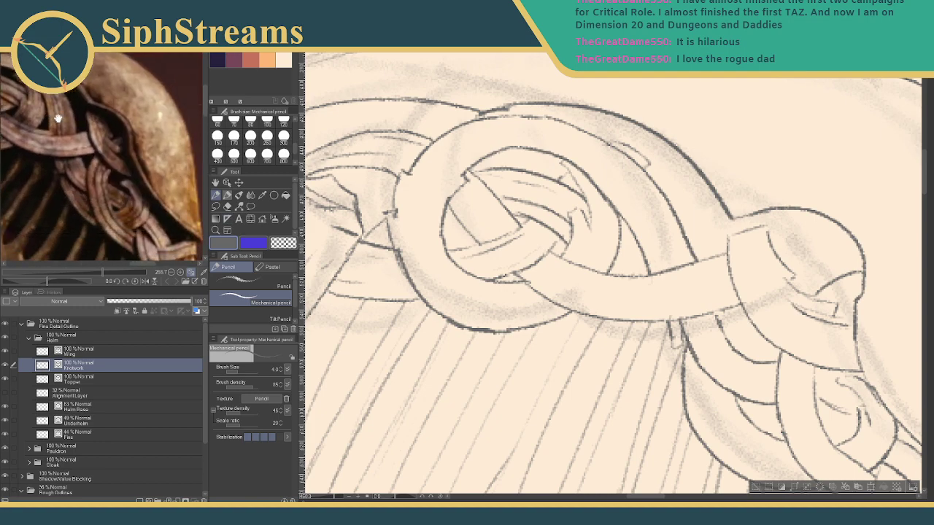
{"action": "left_click_drag", "start_coordinate": [577, 284], "coordinate": [496, 203]}
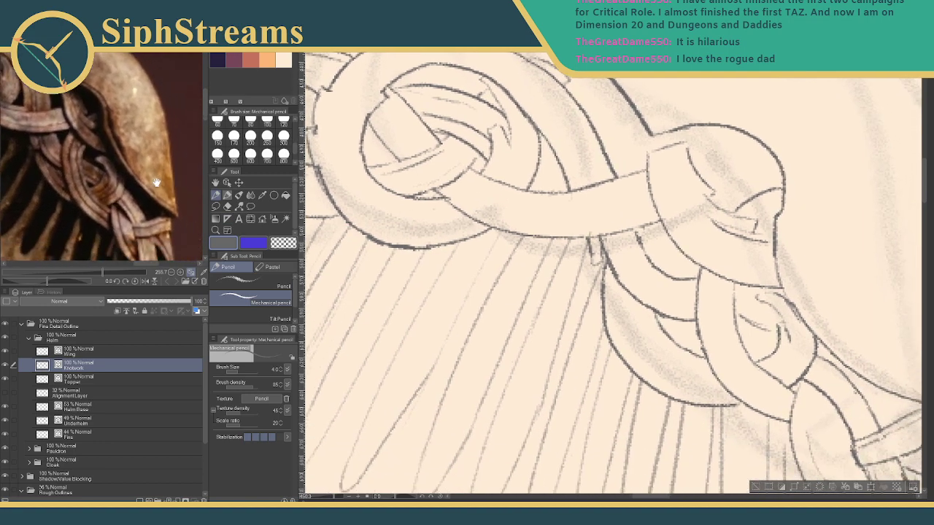
{"action": "left_click_drag", "start_coordinate": [573, 320], "coordinate": [499, 208]}
{"action": "mouse_move", "coordinate": [593, 251]}
{"action": "left_mouse_down"}
{"action": "mouse_move", "coordinate": [569, 235]}
{"action": "mouse_move", "coordinate": [578, 254]}
{"action": "left_mouse_up"}
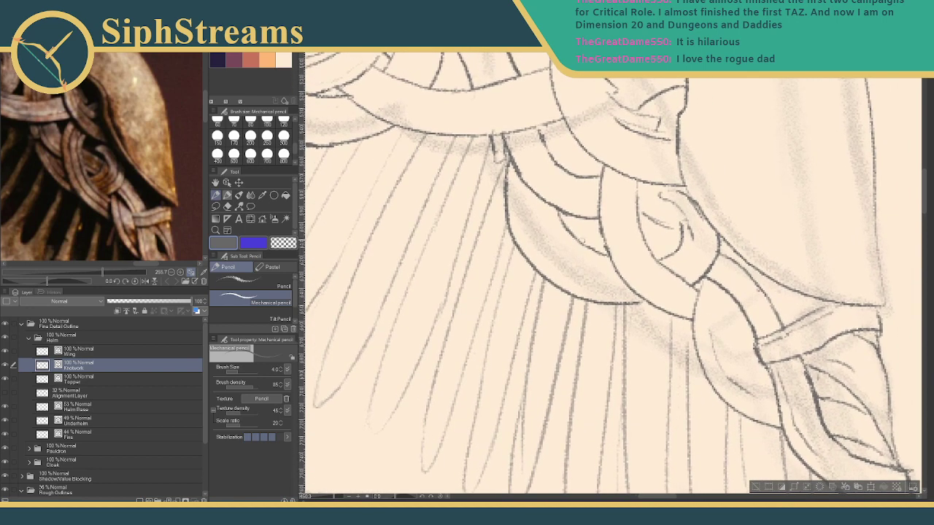
{"action": "left_click_drag", "start_coordinate": [706, 286], "coordinate": [591, 242]}
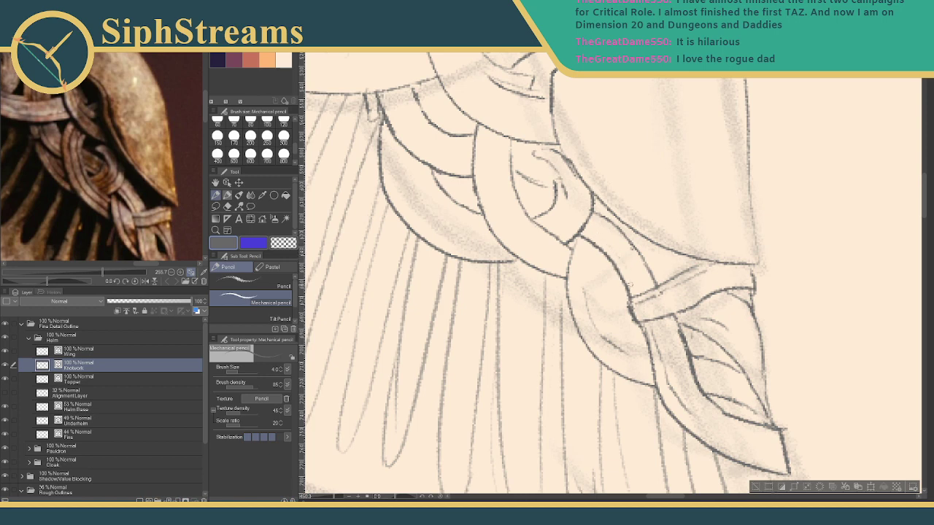
{"action": "left_click_drag", "start_coordinate": [185, 209], "coordinate": [148, 165]}
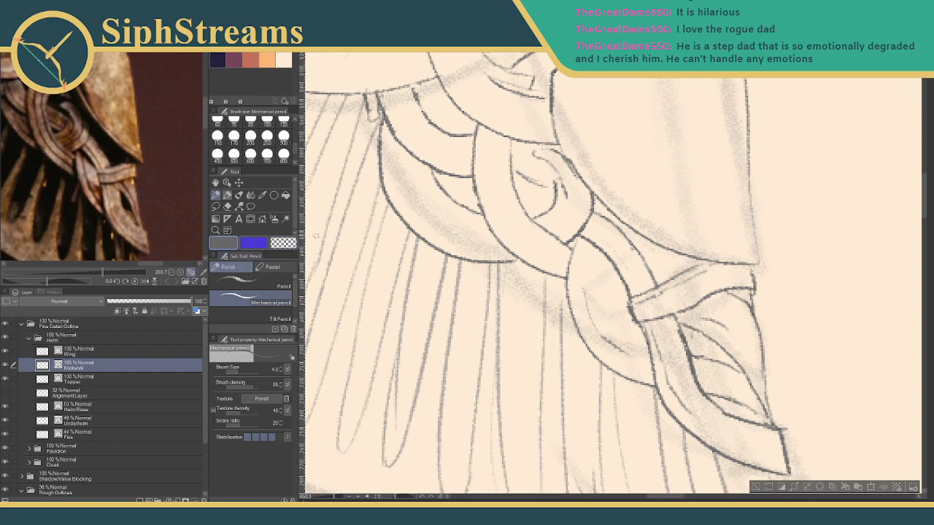
{"action": "left_click_drag", "start_coordinate": [138, 174], "coordinate": [169, 205]}
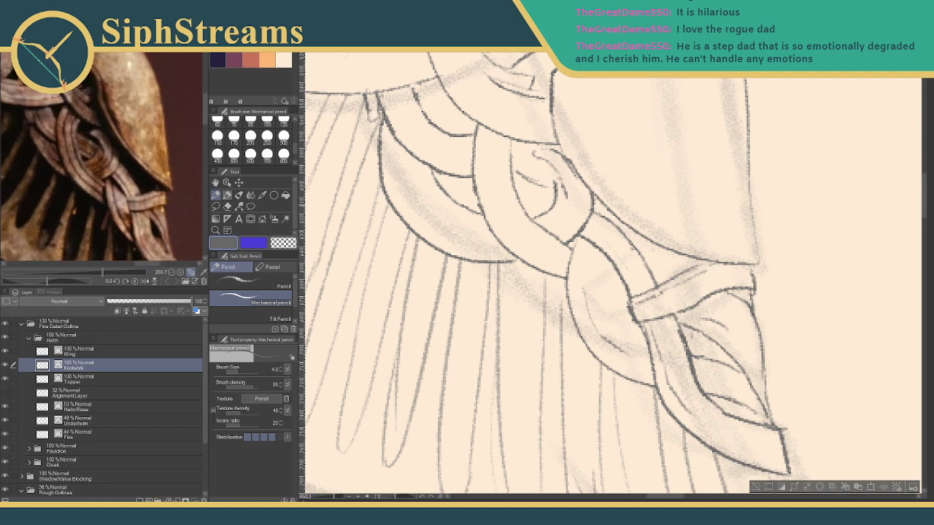
{"action": "left_click_drag", "start_coordinate": [566, 192], "coordinate": [545, 224]}
{"action": "left_click_drag", "start_coordinate": [578, 177], "coordinate": [557, 238]}
Draw a thin inner line along the inside of the large bend where the wide band turns downward near the helm's edge.
{"action": "left_click_drag", "start_coordinate": [114, 92], "coordinate": [136, 148]}
{"action": "left_click_drag", "start_coordinate": [469, 56], "coordinate": [485, 178]}
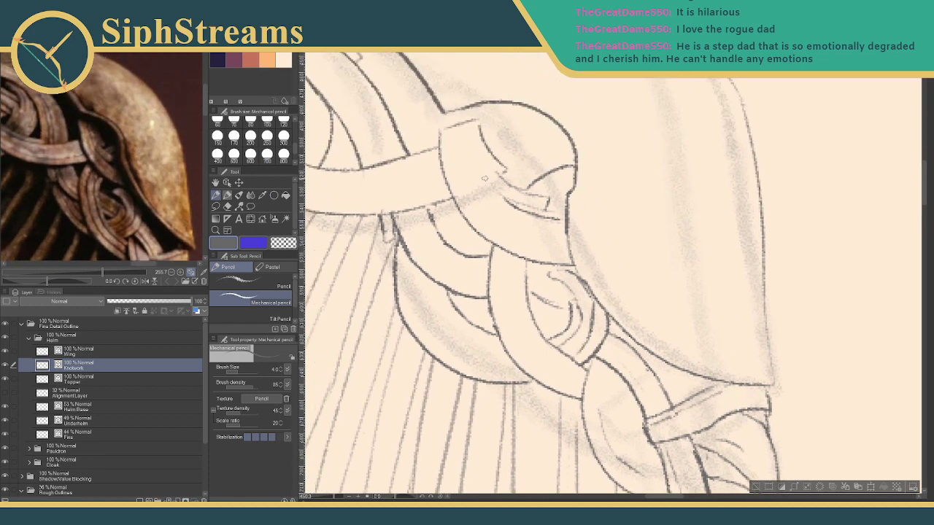
{"action": "left_click_drag", "start_coordinate": [474, 135], "coordinate": [497, 170]}
{"action": "key", "text": "ctrl+z"}
{"action": "left_click_drag", "start_coordinate": [464, 134], "coordinate": [508, 195]}
{"action": "key", "text": "ctrl+z"}
{"action": "mouse_move", "coordinate": [462, 129]}
{"action": "left_mouse_down"}
{"action": "mouse_move", "coordinate": [487, 175]}
{"action": "mouse_move", "coordinate": [510, 205]}
{"action": "left_mouse_up"}
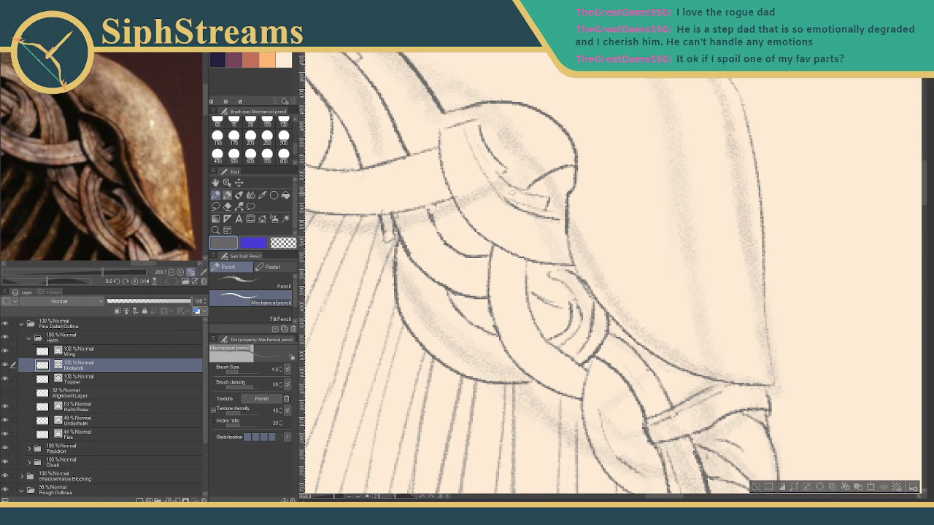
{"action": "key", "text": "ctrl+z"}
{"action": "left_click_drag", "start_coordinate": [462, 130], "coordinate": [507, 197]}
{"action": "left_click_drag", "start_coordinate": [464, 128], "coordinate": [512, 207]}
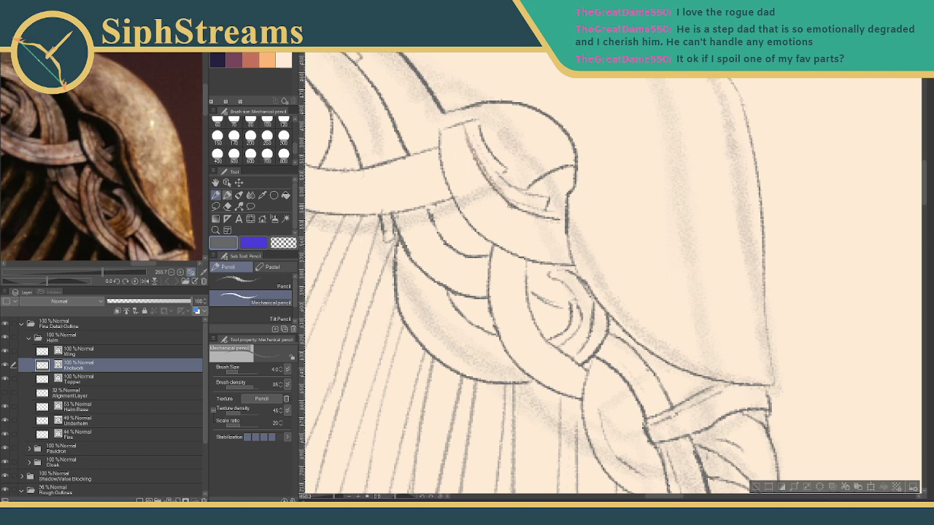
Add short detail strokes at the fold where the large bend's inner strand meets the helm's edge.
{"action": "left_click_drag", "start_coordinate": [478, 145], "coordinate": [503, 177]}
{"action": "key", "text": "ctrl+z"}
{"action": "left_click_drag", "start_coordinate": [561, 291], "coordinate": [512, 200]}
{"action": "left_click_drag", "start_coordinate": [501, 149], "coordinate": [486, 195]}
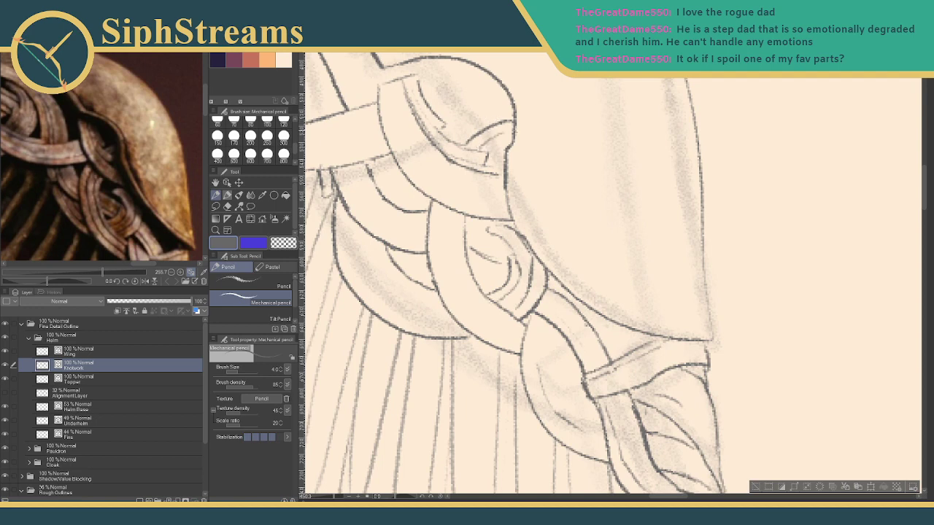
{"action": "left_click_drag", "start_coordinate": [501, 166], "coordinate": [496, 174]}
Draw thin inner lines along the strand that curves around the wing side of the small loop.
{"action": "left_click_drag", "start_coordinate": [458, 241], "coordinate": [422, 173]}
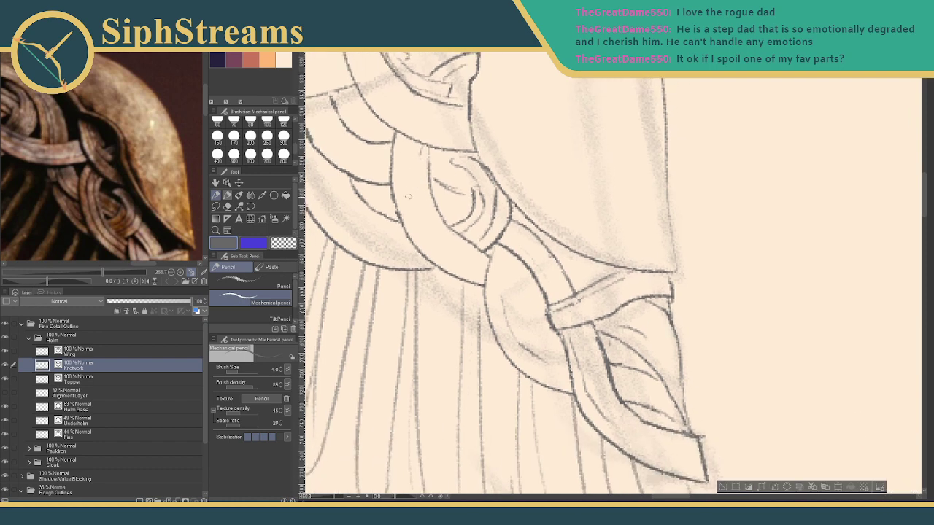
{"action": "left_click_drag", "start_coordinate": [145, 191], "coordinate": [136, 180]}
{"action": "scroll", "coordinate": [136, 179], "scroll_direction": "up", "scroll_amount": 1}
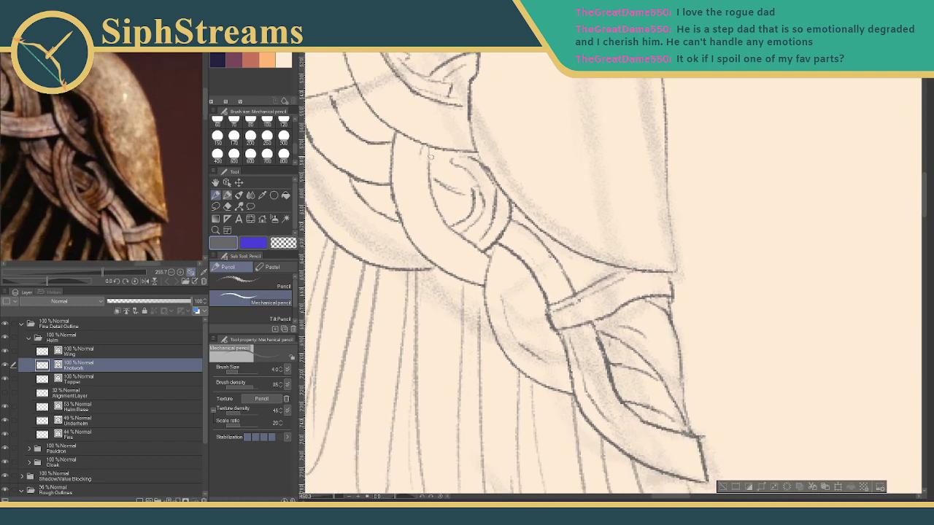
{"action": "mouse_move", "coordinate": [421, 151]}
{"action": "left_mouse_down"}
{"action": "mouse_move", "coordinate": [435, 229]}
{"action": "mouse_move", "coordinate": [481, 266]}
{"action": "left_mouse_up"}
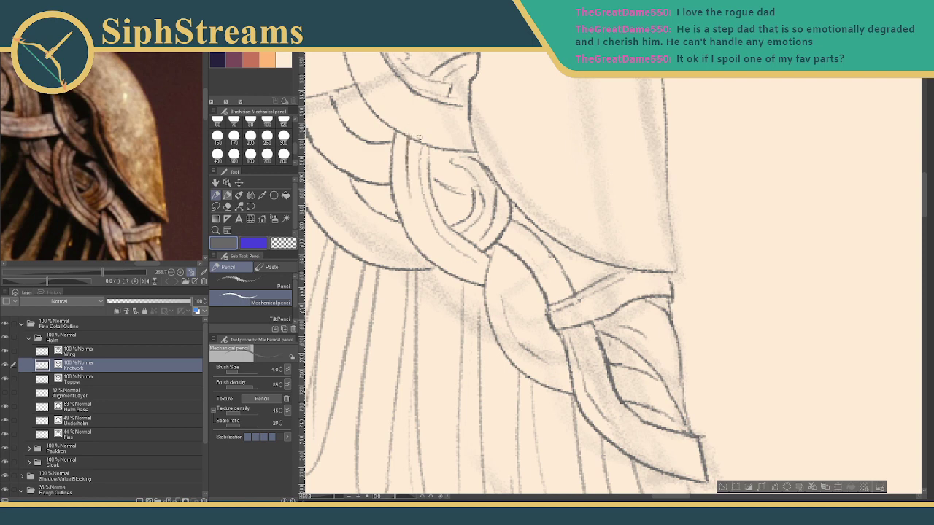
{"action": "left_click_drag", "start_coordinate": [408, 137], "coordinate": [411, 195]}
{"action": "key", "text": "ctrl+z"}
{"action": "mouse_move", "coordinate": [405, 140]}
{"action": "left_mouse_down"}
{"action": "mouse_move", "coordinate": [413, 219]}
{"action": "mouse_move", "coordinate": [406, 166]}
{"action": "left_mouse_up"}
Erase the rough marks inside the small loop's opening and redraw the strand edges there.
{"action": "left_click_drag", "start_coordinate": [515, 289], "coordinate": [500, 260]}
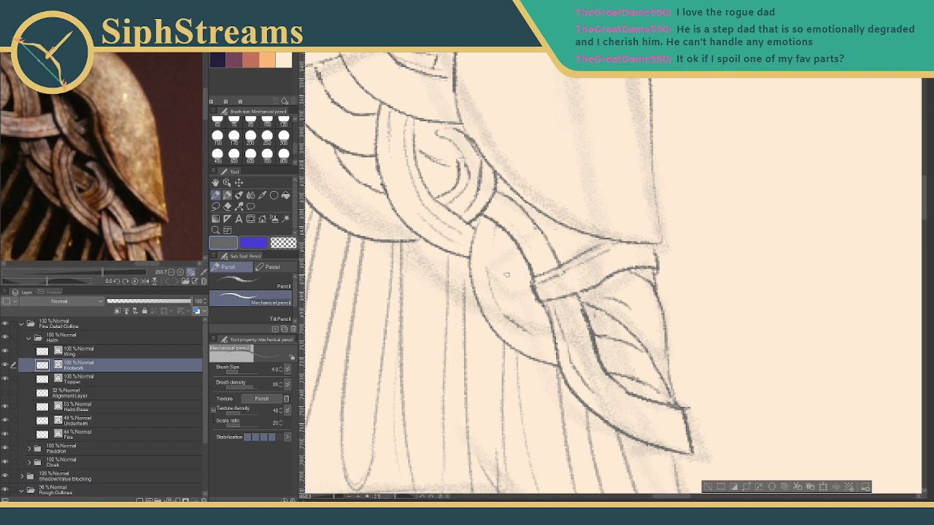
{"action": "left_click_drag", "start_coordinate": [507, 275], "coordinate": [597, 357]}
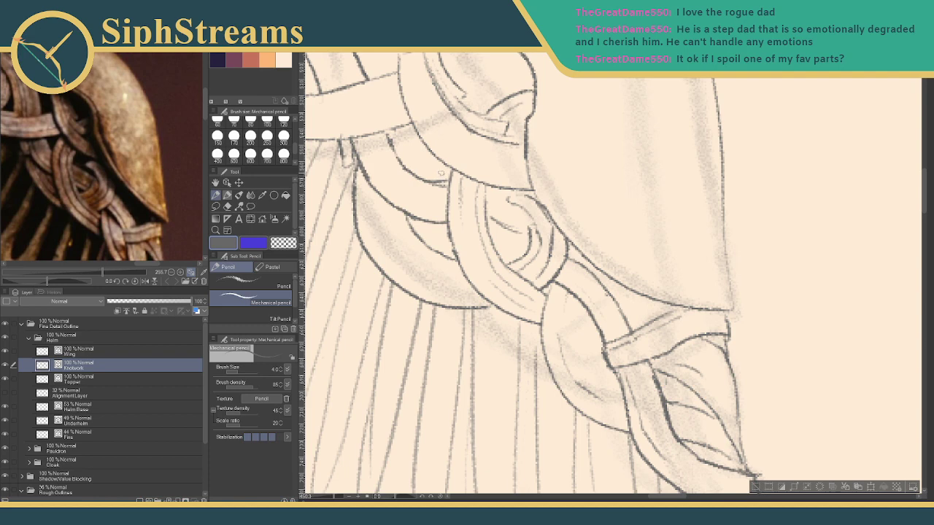
{"action": "key", "text": "e"}
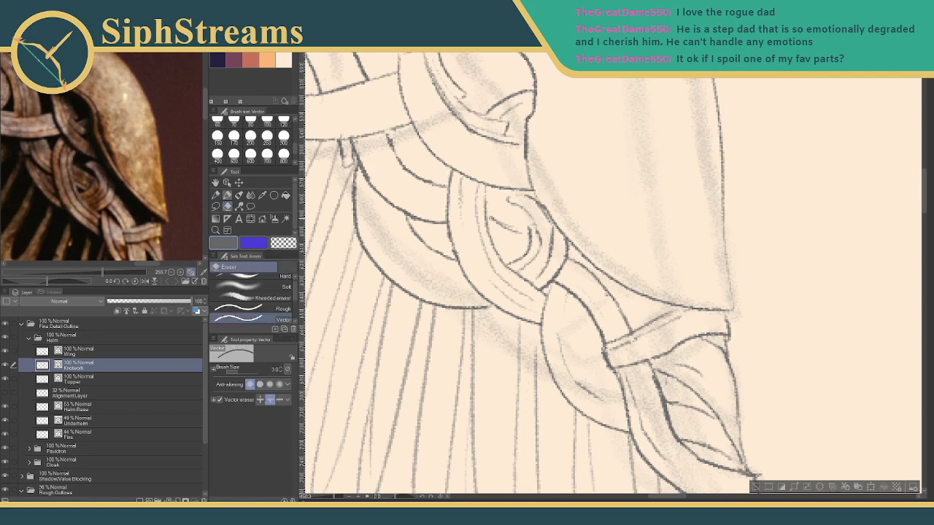
{"action": "left_click_drag", "start_coordinate": [510, 224], "coordinate": [509, 238]}
{"action": "key", "text": "p"}
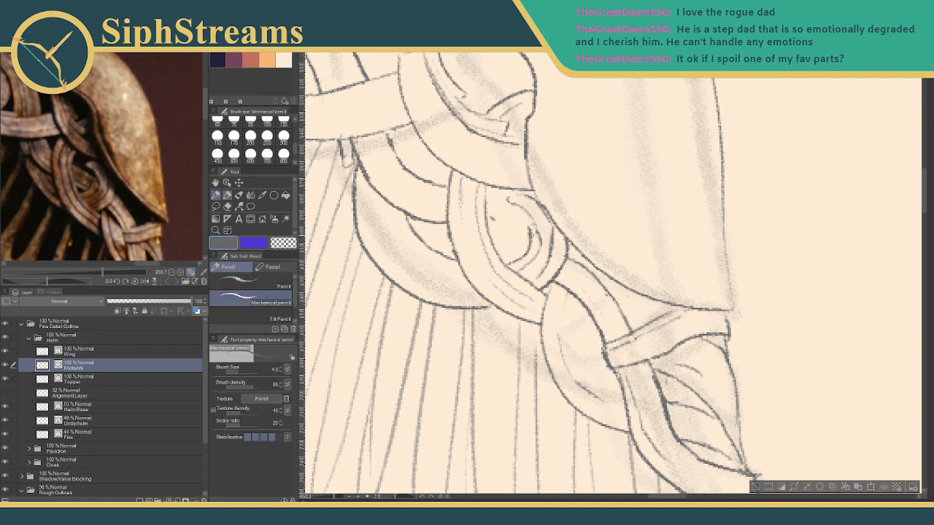
{"action": "left_click_drag", "start_coordinate": [531, 234], "coordinate": [485, 198]}
{"action": "key", "text": "e"}
{"action": "key", "text": "p"}
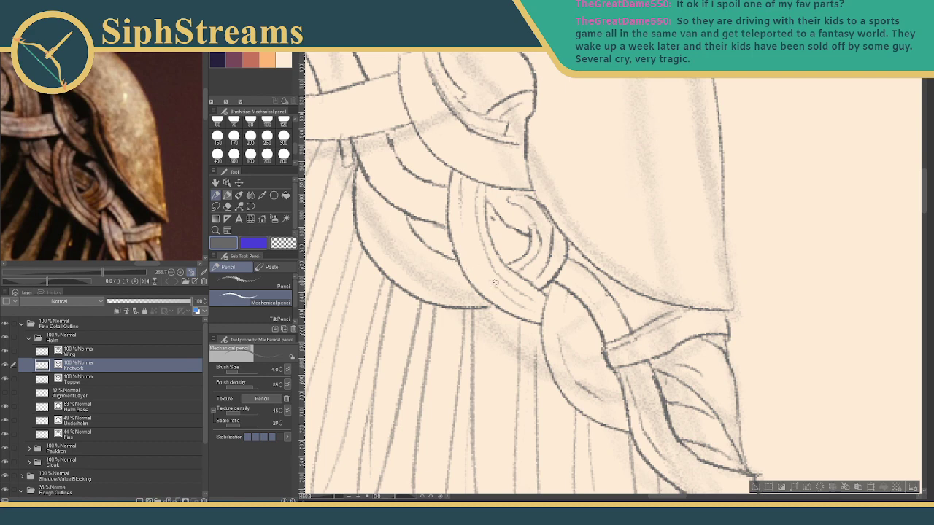
Draw thin inner lines along the outermost curved strand on the wing side of the small loop.
{"action": "left_click_drag", "start_coordinate": [473, 289], "coordinate": [454, 288]}
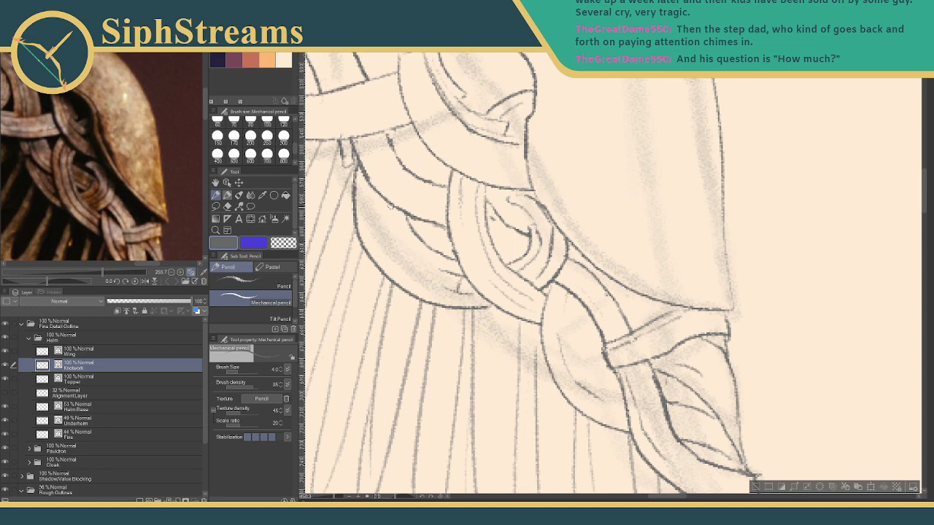
{"action": "left_click_drag", "start_coordinate": [392, 215], "coordinate": [408, 246]}
{"action": "left_click_drag", "start_coordinate": [370, 188], "coordinate": [389, 255]}
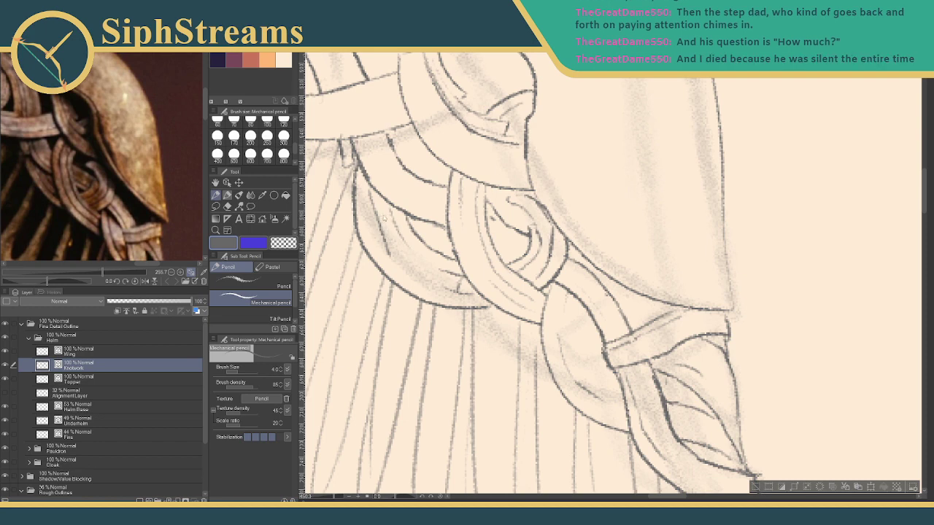
{"action": "key", "text": "ctrl+z"}
{"action": "left_click_drag", "start_coordinate": [371, 188], "coordinate": [384, 232]}
{"action": "key", "text": "ctrl+z"}
{"action": "left_click_drag", "start_coordinate": [371, 189], "coordinate": [404, 276]}
{"action": "key", "text": "ctrl+z"}
{"action": "left_click_drag", "start_coordinate": [370, 192], "coordinate": [406, 267]}
{"action": "key", "text": "ctrl+z"}
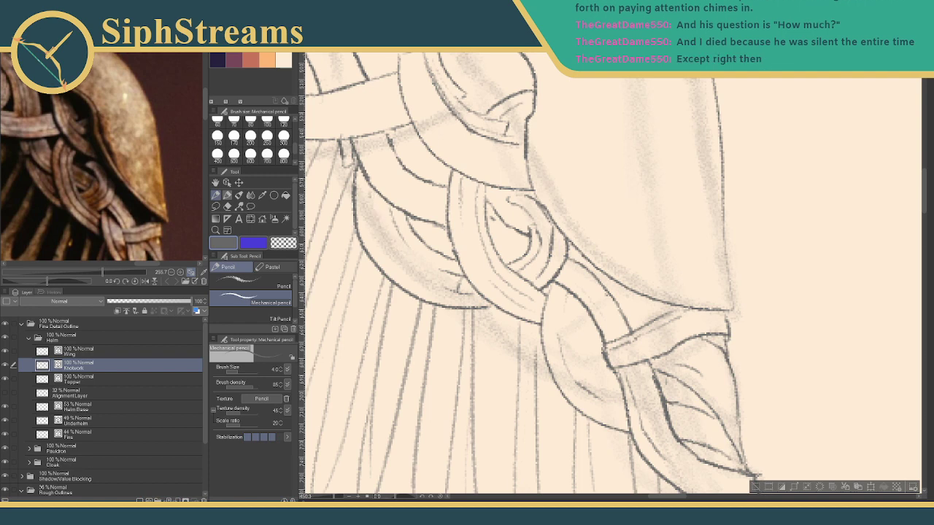
{"action": "left_click_drag", "start_coordinate": [369, 194], "coordinate": [397, 256]}
{"action": "key", "text": "ctrl+z"}
{"action": "mouse_move", "coordinate": [371, 198]}
{"action": "left_mouse_down"}
{"action": "mouse_move", "coordinate": [402, 265]}
{"action": "mouse_move", "coordinate": [420, 272]}
{"action": "mouse_move", "coordinate": [398, 230]}
{"action": "mouse_move", "coordinate": [428, 265]}
{"action": "left_mouse_up"}
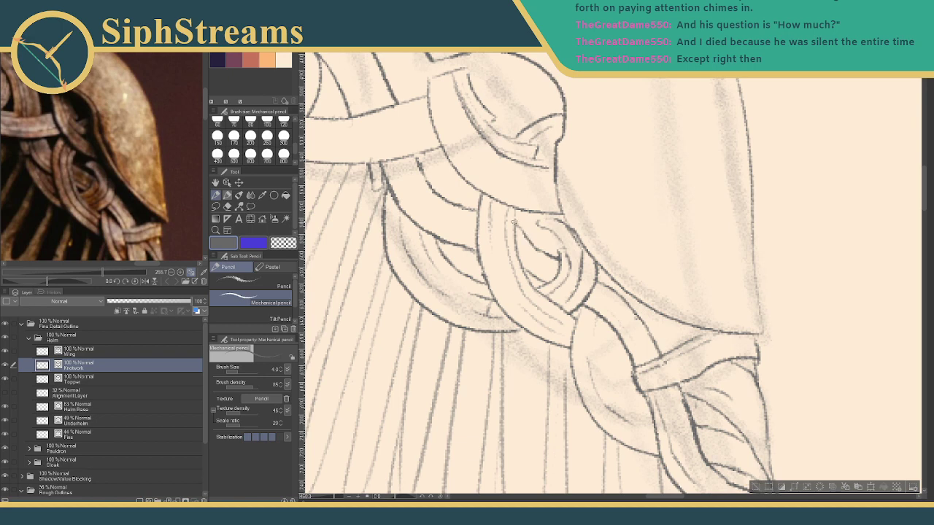
Refine the crossing strand lines inside the small loop's opening, erasing the stray overlaps.
{"action": "left_click_drag", "start_coordinate": [519, 229], "coordinate": [549, 252]}
{"action": "key", "text": "e"}
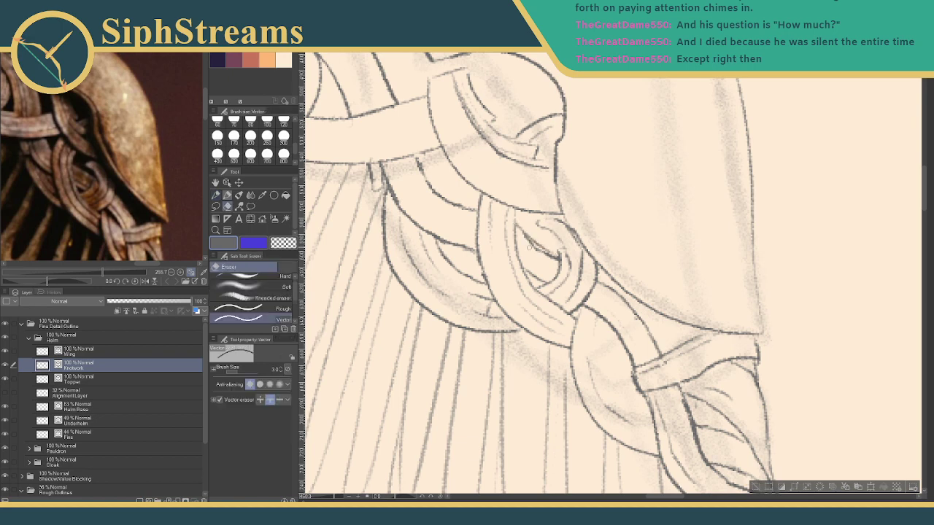
{"action": "left_click", "coordinate": [541, 253]}
{"action": "key", "text": "p"}
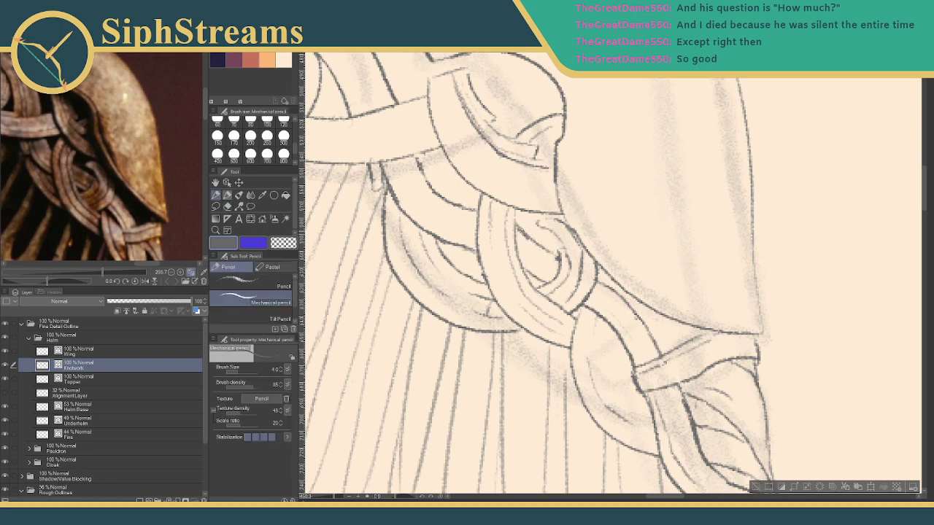
{"action": "key", "text": "e"}
{"action": "key", "text": "p"}
{"action": "key", "text": "e"}
{"action": "key", "text": "p"}
{"action": "left_click_drag", "start_coordinate": [513, 225], "coordinate": [547, 271]}
{"action": "mouse_move", "coordinate": [636, 318]}
{"action": "left_mouse_down"}
{"action": "mouse_move", "coordinate": [573, 254]}
{"action": "mouse_move", "coordinate": [548, 249]}
{"action": "mouse_move", "coordinate": [573, 285]}
{"action": "left_mouse_up"}
{"action": "left_click_drag", "start_coordinate": [488, 224], "coordinate": [569, 321]}
{"action": "left_click_drag", "start_coordinate": [496, 275], "coordinate": [480, 272]}
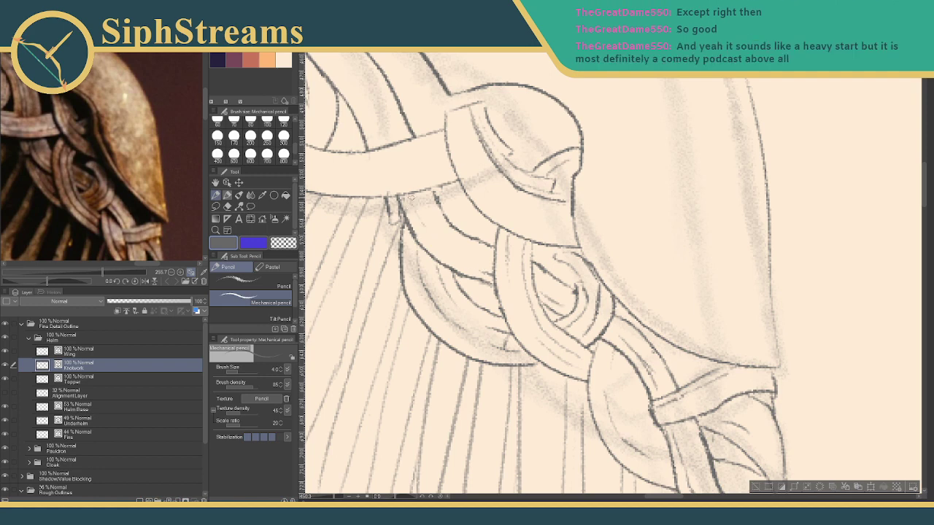
Rework the inner line of the large bend closer to its outer edge and erase leftover marks near the fold.
{"action": "mouse_move", "coordinate": [427, 222]}
{"action": "left_mouse_down"}
{"action": "mouse_move", "coordinate": [535, 273]}
{"action": "mouse_move", "coordinate": [512, 251]}
{"action": "left_mouse_up"}
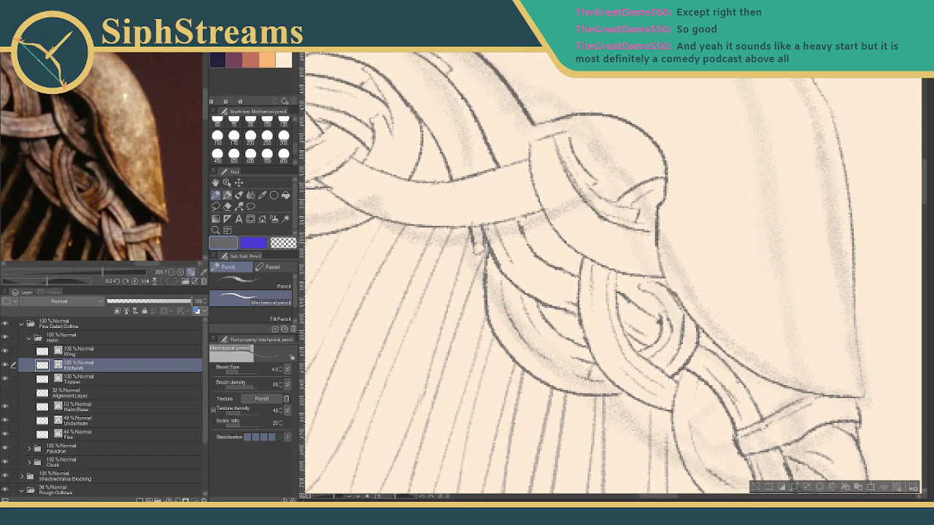
{"action": "left_click_drag", "start_coordinate": [123, 152], "coordinate": [158, 170]}
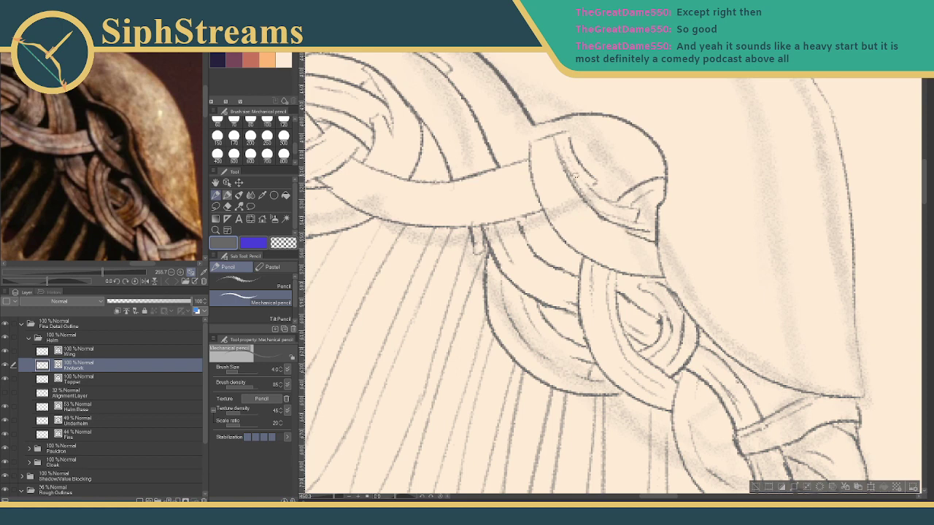
{"action": "left_click_drag", "start_coordinate": [576, 188], "coordinate": [646, 252]}
{"action": "key", "text": "ctrl+z"}
{"action": "mouse_move", "coordinate": [560, 158]}
{"action": "left_mouse_down"}
{"action": "mouse_move", "coordinate": [589, 216]}
{"action": "mouse_move", "coordinate": [630, 241]}
{"action": "left_mouse_up"}
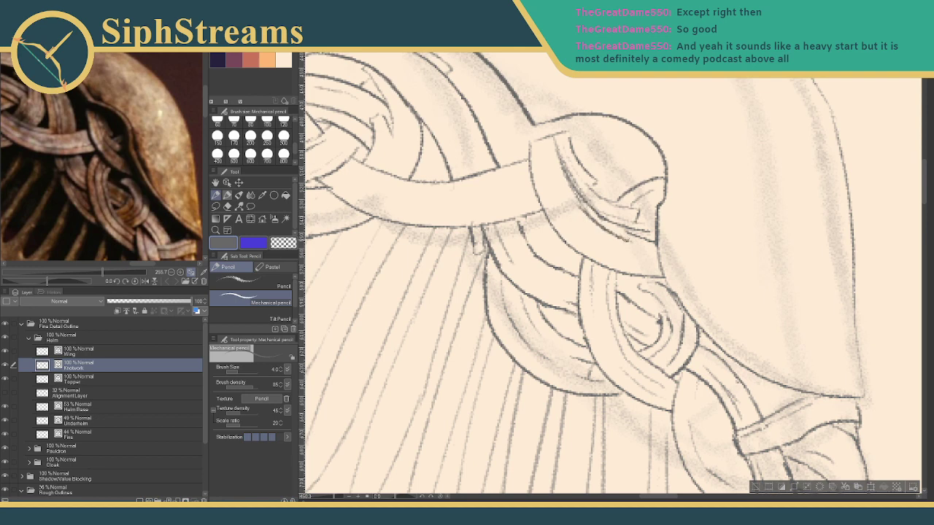
{"action": "key", "text": "ctrl+z"}
{"action": "mouse_move", "coordinate": [574, 189]}
{"action": "left_mouse_down"}
{"action": "mouse_move", "coordinate": [622, 238]}
{"action": "mouse_move", "coordinate": [653, 248]}
{"action": "mouse_move", "coordinate": [609, 221]}
{"action": "mouse_move", "coordinate": [568, 171]}
{"action": "left_mouse_up"}
{"action": "key", "text": "e"}
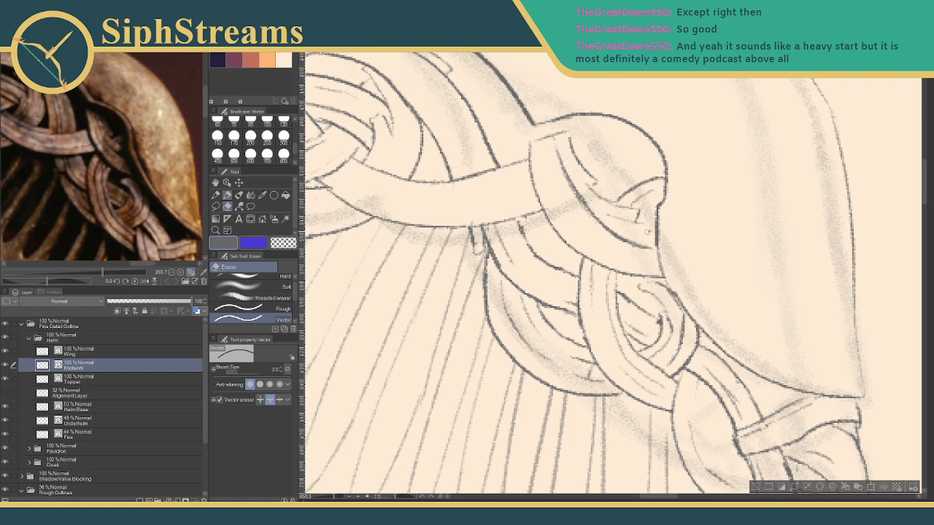
{"action": "key", "text": "p"}
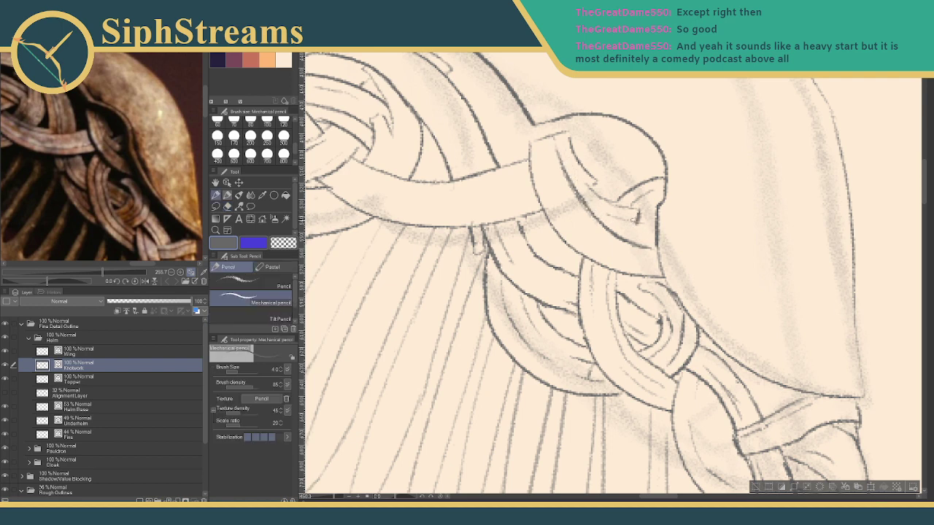
Redraw the lower edge of the tucked strand inside the large bend and clean up its end at the fold.
{"action": "mouse_move", "coordinate": [639, 220]}
{"action": "left_mouse_down"}
{"action": "mouse_move", "coordinate": [633, 229]}
{"action": "mouse_move", "coordinate": [603, 209]}
{"action": "mouse_move", "coordinate": [623, 229]}
{"action": "left_mouse_up"}
{"action": "key", "text": "ctrl+z"}
{"action": "left_click_drag", "start_coordinate": [588, 205], "coordinate": [634, 231]}
{"action": "key", "text": "ctrl+z"}
{"action": "left_click_drag", "start_coordinate": [583, 197], "coordinate": [629, 221]}
{"action": "key", "text": "e"}
{"action": "key", "text": "e"}
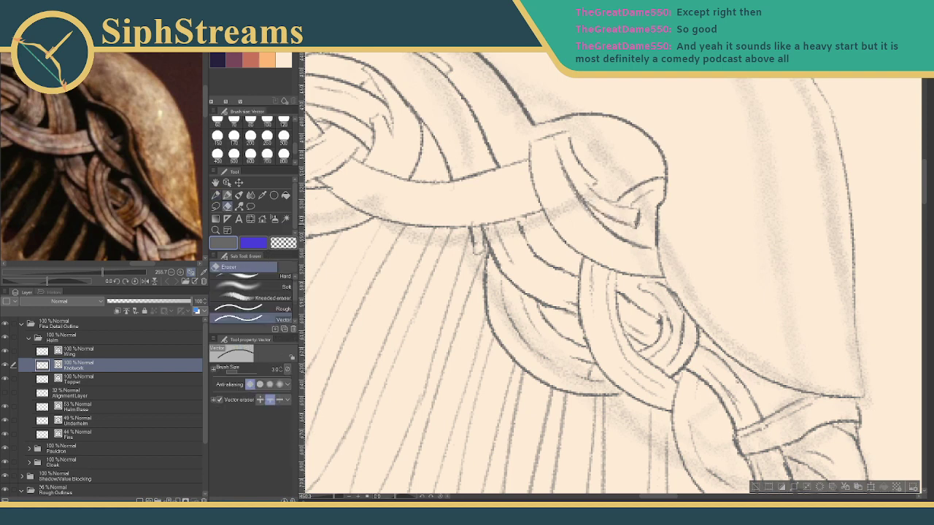
{"action": "key", "text": "ctrl+z"}
{"action": "mouse_move", "coordinate": [644, 217]}
{"action": "left_mouse_down"}
{"action": "mouse_move", "coordinate": [637, 224]}
{"action": "mouse_move", "coordinate": [642, 214]}
{"action": "left_mouse_up"}
{"action": "key", "text": "w"}
{"action": "key", "text": "p"}
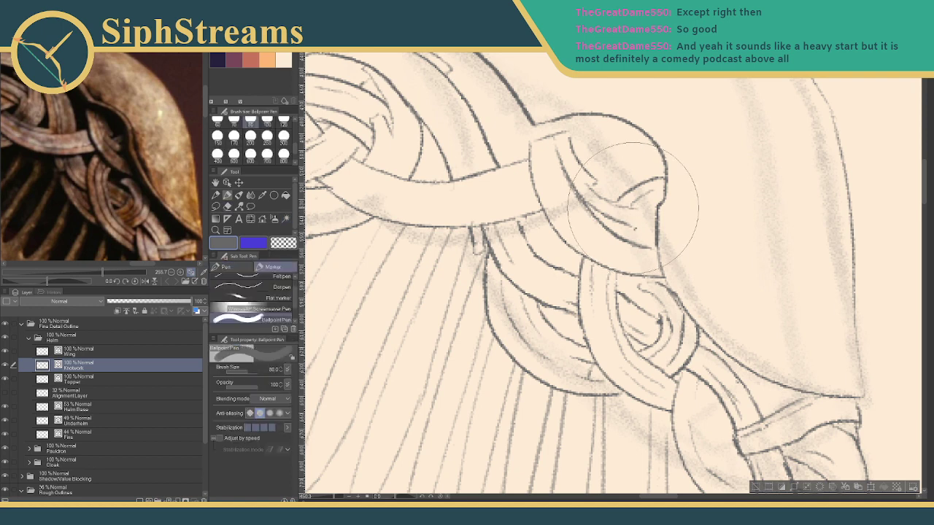
{"action": "key", "text": "p"}
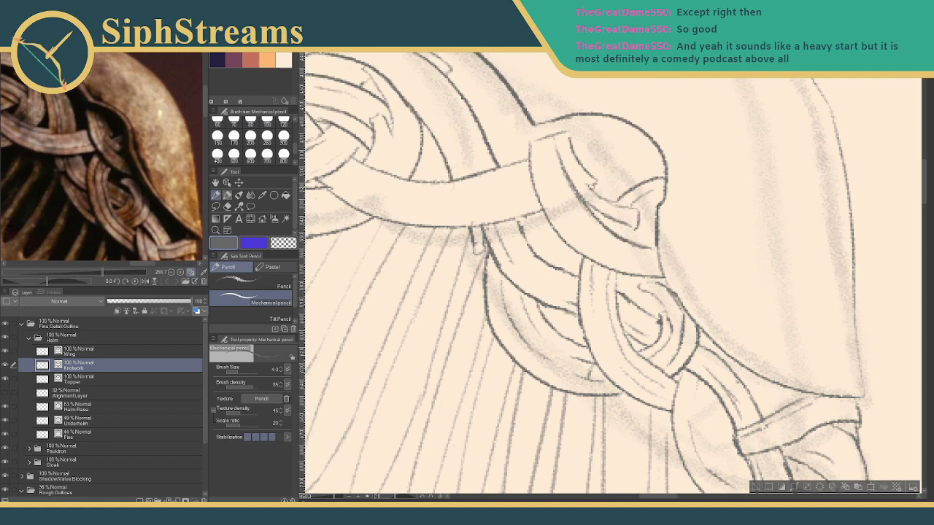
Clear all the line work from the Knotwork layer.
{"action": "mouse_move", "coordinate": [529, 213]}
{"action": "left_mouse_down"}
{"action": "mouse_move", "coordinate": [561, 198]}
{"action": "mouse_move", "coordinate": [597, 222]}
{"action": "left_mouse_up"}
{"action": "left_click_drag", "start_coordinate": [482, 193], "coordinate": [590, 210]}
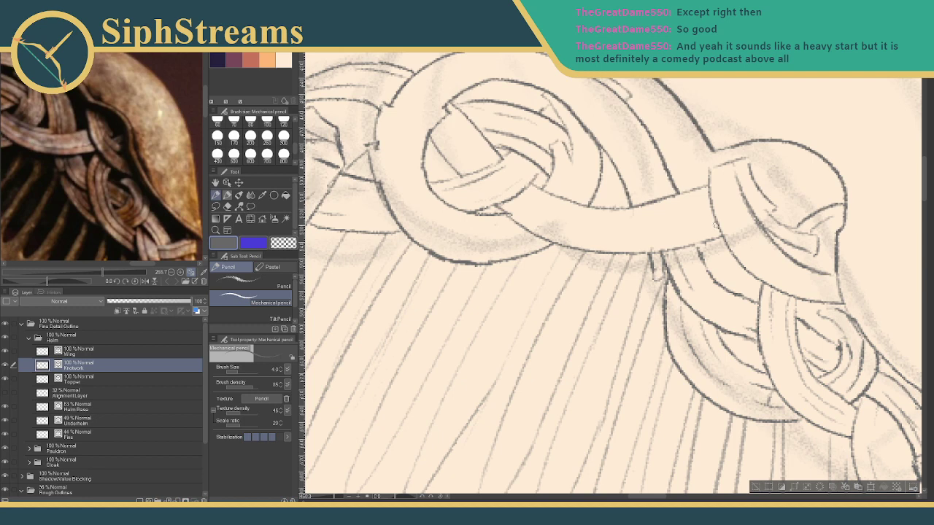
{"action": "key", "text": "Delete"}
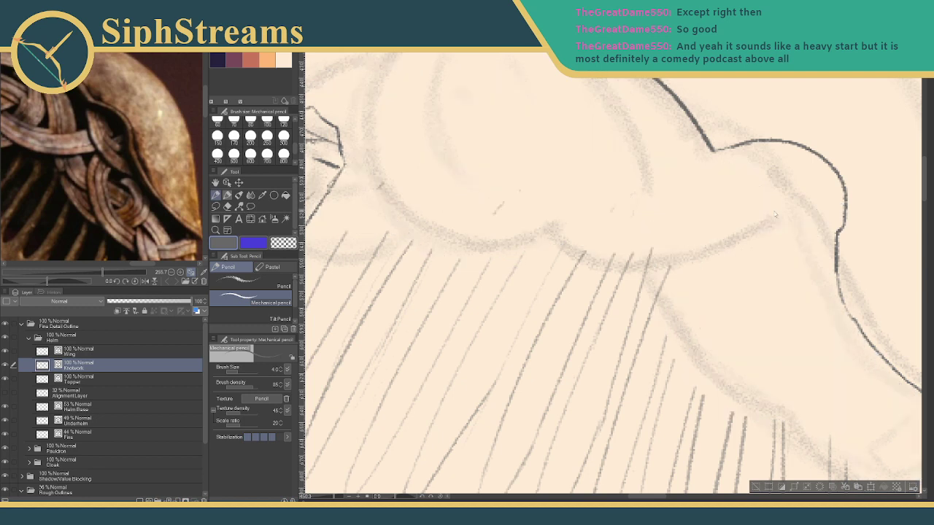
Undo the clearing of the Knotwork layer and redraw the end of the tucked strand inside the large bend.
{"action": "key", "text": "ctrl+z"}
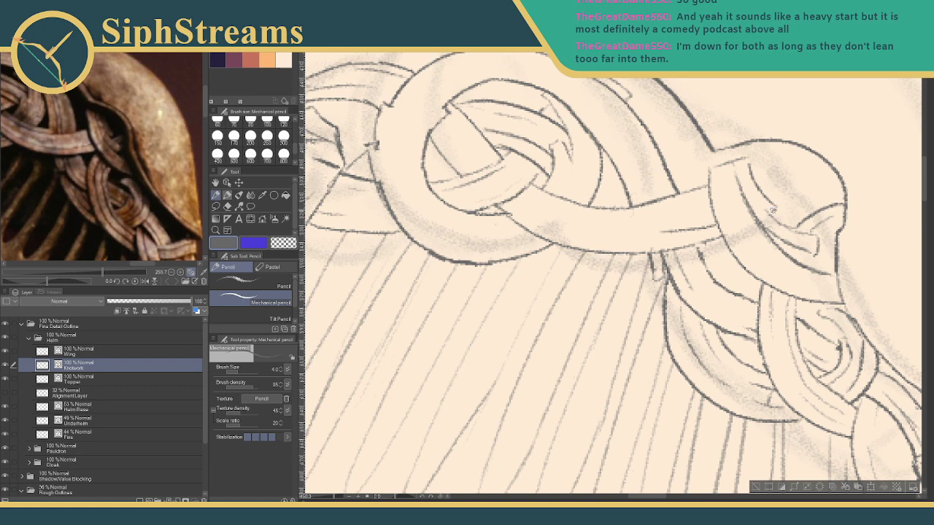
{"action": "left_click_drag", "start_coordinate": [777, 208], "coordinate": [759, 224]}
{"action": "key", "text": "ctrl+z"}
{"action": "mouse_move", "coordinate": [777, 208]}
{"action": "left_mouse_down"}
{"action": "mouse_move", "coordinate": [757, 224]}
{"action": "mouse_move", "coordinate": [770, 216]}
{"action": "left_mouse_up"}
{"action": "key", "text": "ctrl+z"}
Rework the short inner line on the connecting band where it meets the large bend.
{"action": "key", "text": "e"}
{"action": "key", "text": "p"}
{"action": "key", "text": "e"}
{"action": "left_click_drag", "start_coordinate": [690, 227], "coordinate": [715, 226]}
{"action": "key", "text": "p"}
{"action": "mouse_move", "coordinate": [693, 233]}
{"action": "left_mouse_down"}
{"action": "mouse_move", "coordinate": [747, 225]}
{"action": "mouse_move", "coordinate": [715, 227]}
{"action": "left_mouse_up"}
{"action": "key", "text": "ctrl+z"}
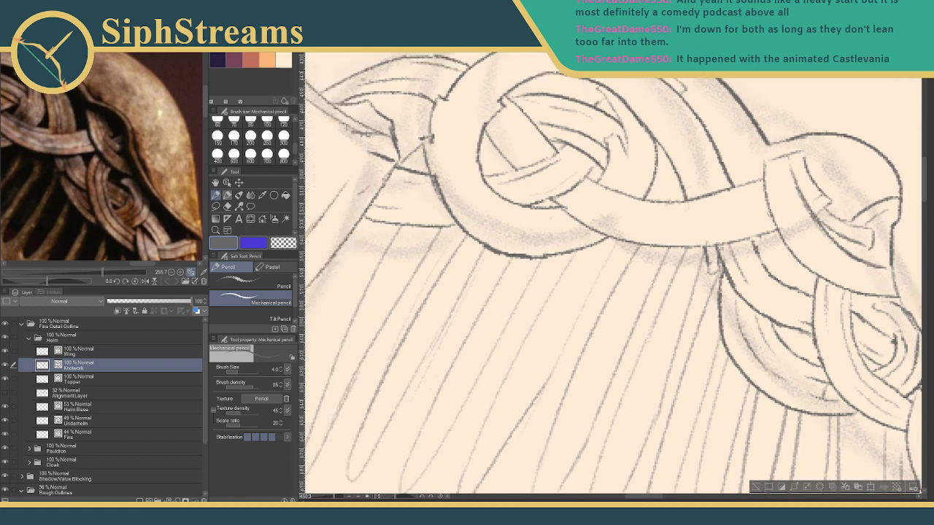
Draw thin inner strand lines along the band joining the round knot to the large bend, doubling its upper edge.
{"action": "left_click_drag", "start_coordinate": [69, 179], "coordinate": [139, 191]}
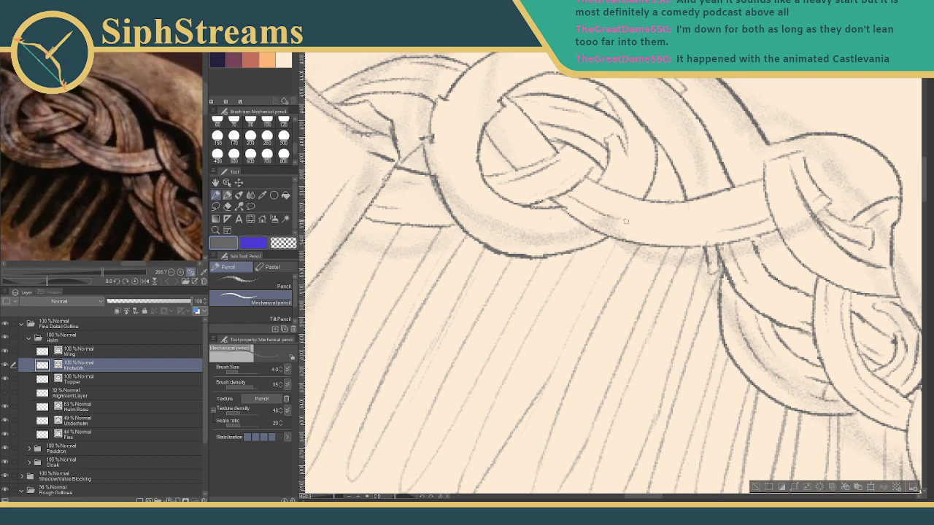
{"action": "left_click_drag", "start_coordinate": [564, 195], "coordinate": [630, 231]}
{"action": "key", "text": "ctrl+z"}
{"action": "mouse_move", "coordinate": [568, 199]}
{"action": "left_mouse_down"}
{"action": "mouse_move", "coordinate": [614, 223]}
{"action": "mouse_move", "coordinate": [691, 230]}
{"action": "left_mouse_up"}
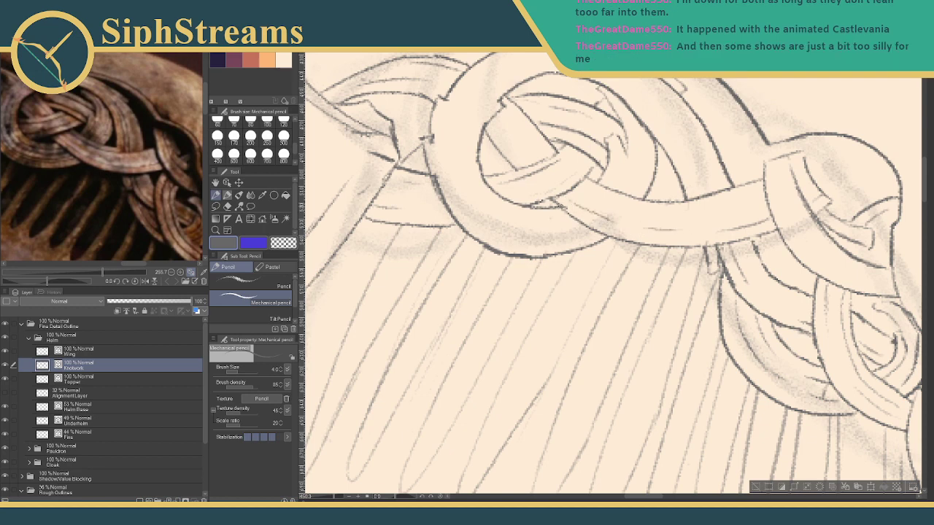
{"action": "key", "text": "e"}
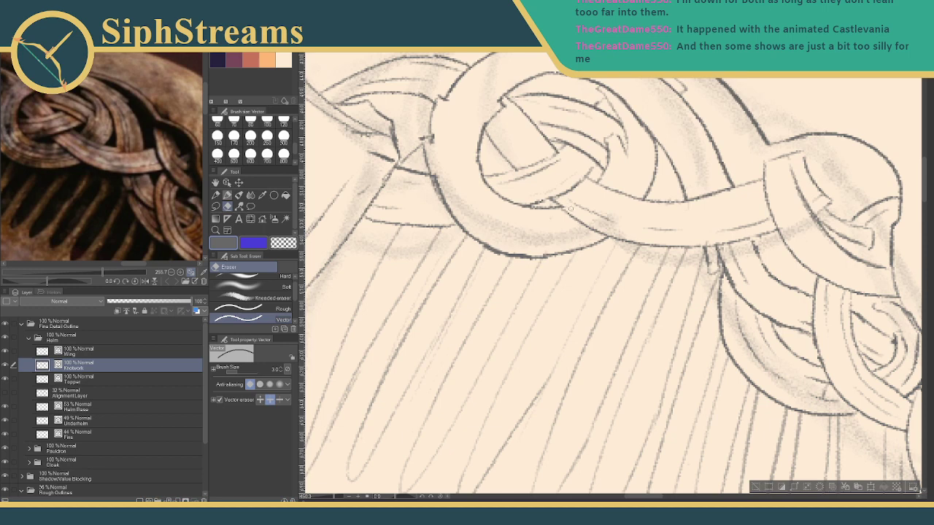
{"action": "key", "text": "p"}
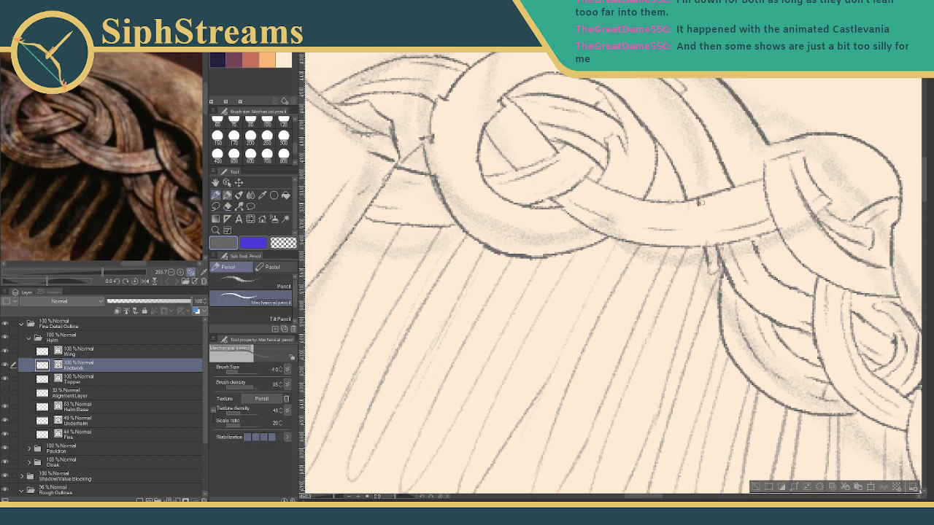
{"action": "left_click_drag", "start_coordinate": [698, 204], "coordinate": [760, 187]}
Add a short inner line to the tucked strand inside the large bend and erase its stray overlaps.
{"action": "left_click_drag", "start_coordinate": [803, 167], "coordinate": [732, 185]}
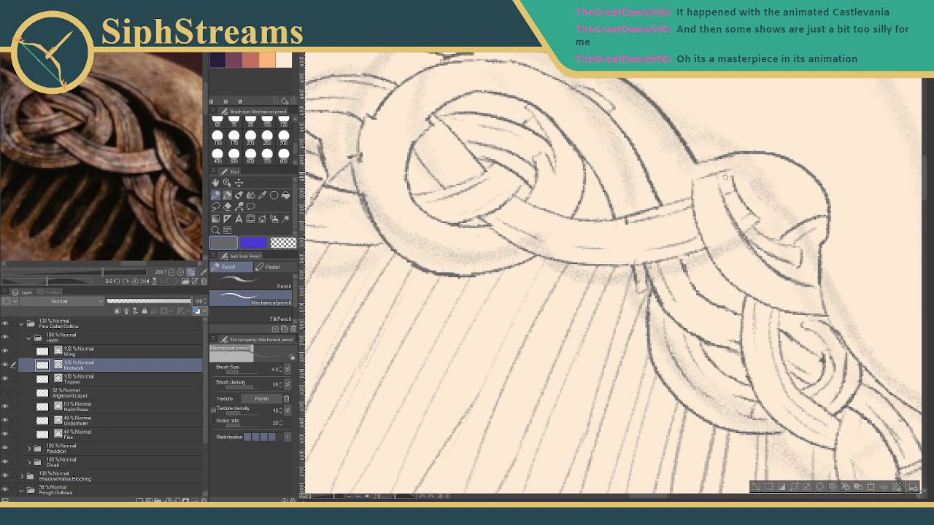
{"action": "left_click_drag", "start_coordinate": [724, 176], "coordinate": [739, 206]}
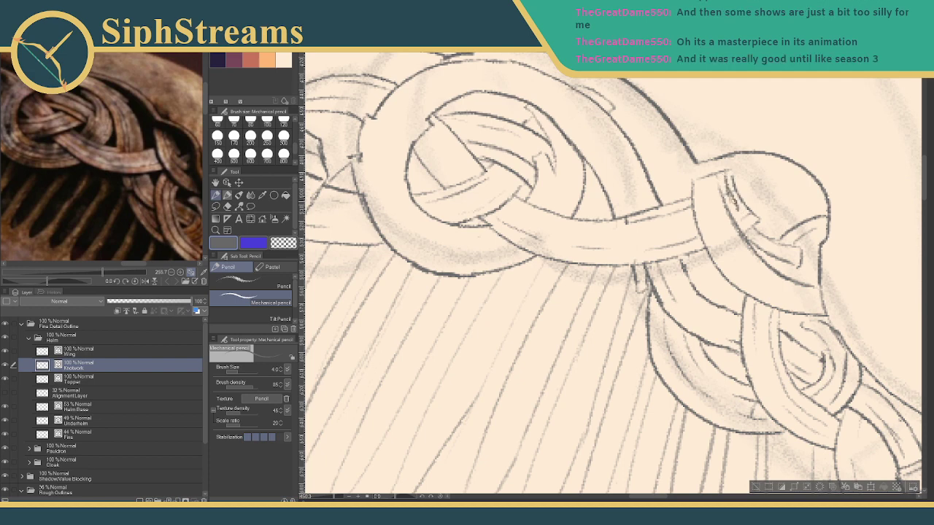
{"action": "key", "text": "e"}
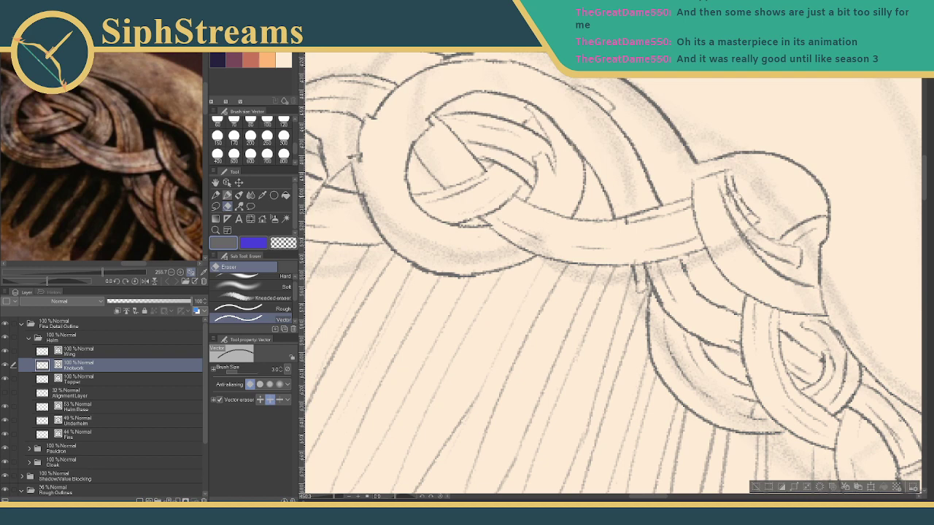
{"action": "key", "text": "p"}
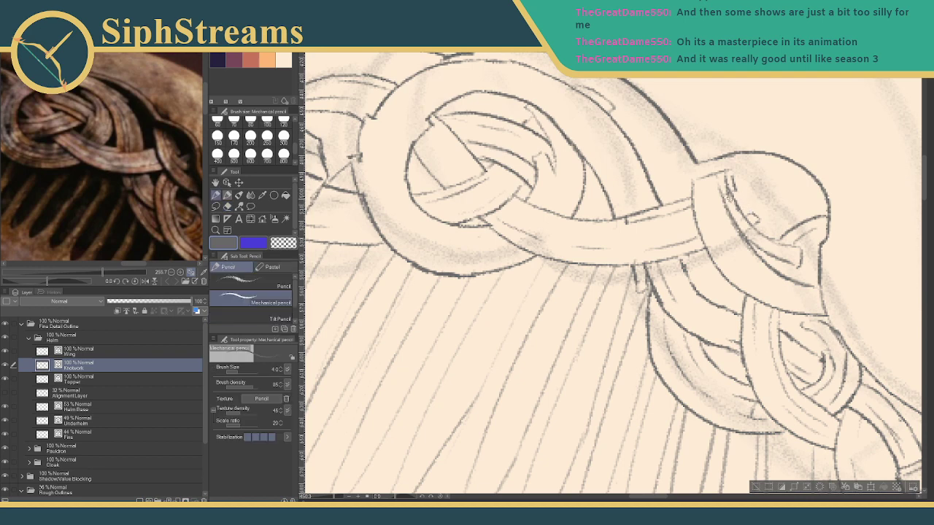
{"action": "key", "text": "e"}
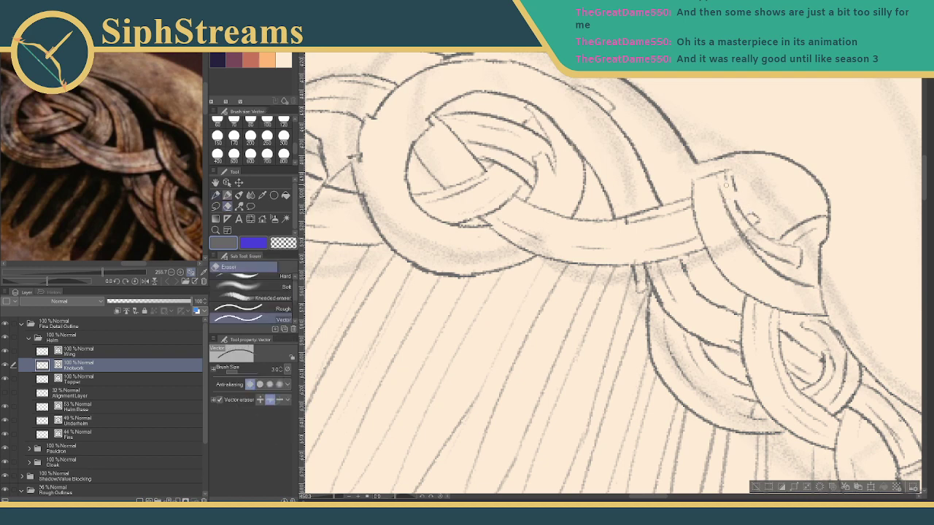
{"action": "key", "text": "p"}
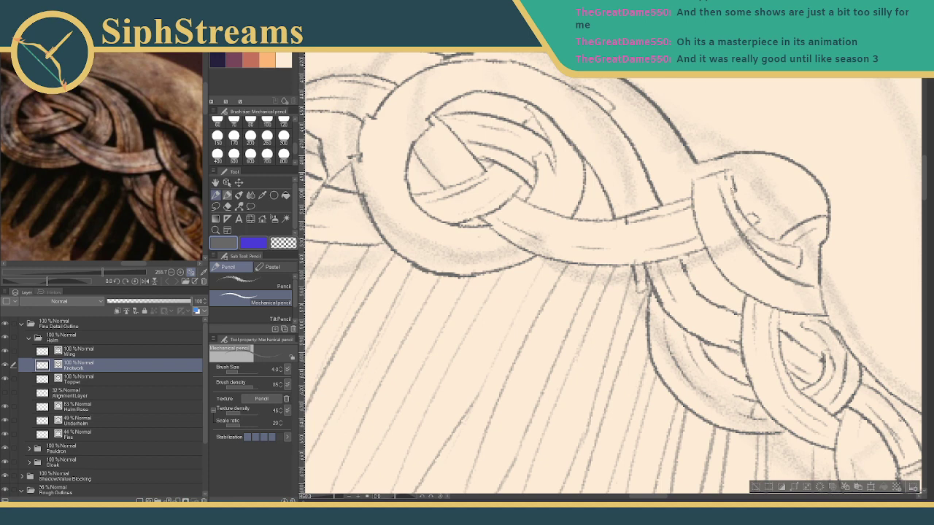
{"action": "key", "text": "e"}
{"action": "key", "text": "p"}
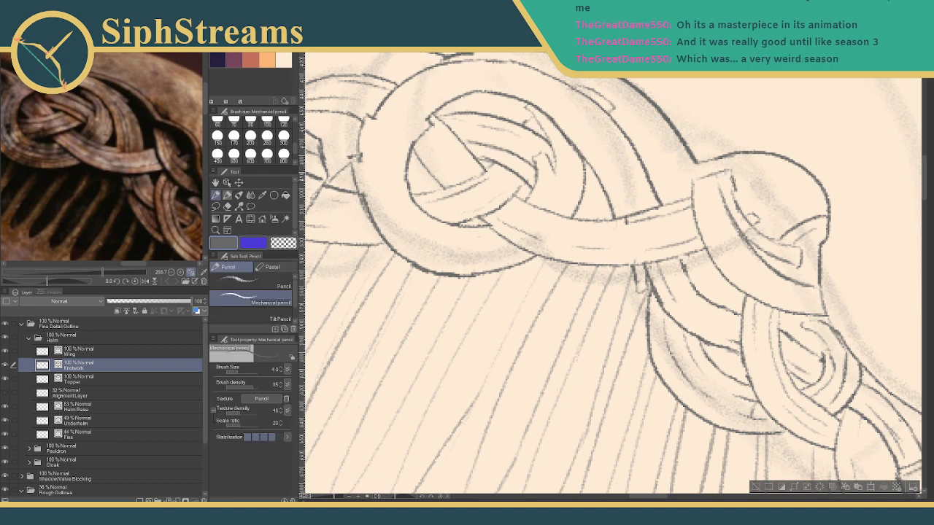
Add a thin inner line to the curved strand that enters the round knot from the left.
{"action": "mouse_move", "coordinate": [479, 209]}
{"action": "left_mouse_down"}
{"action": "mouse_move", "coordinate": [659, 244]}
{"action": "mouse_move", "coordinate": [665, 257]}
{"action": "left_mouse_up"}
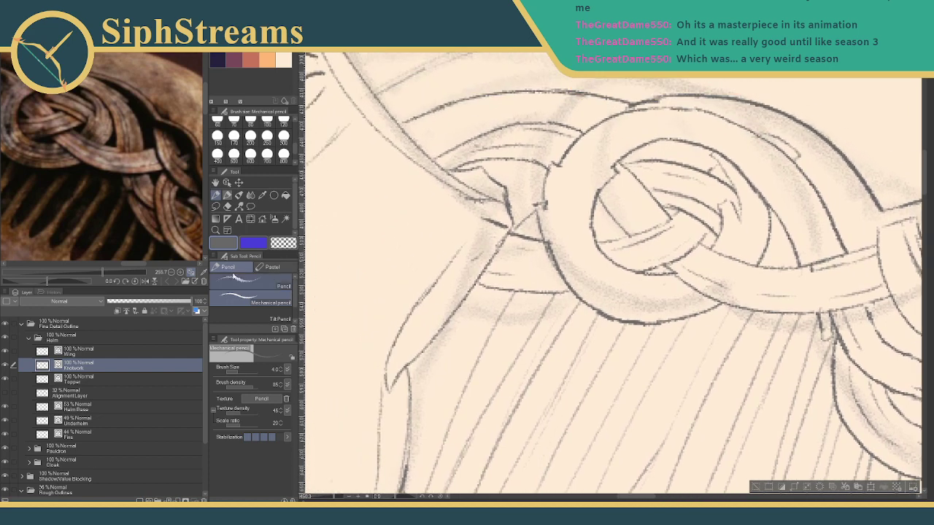
{"action": "mouse_move", "coordinate": [417, 193]}
{"action": "left_mouse_down"}
{"action": "mouse_move", "coordinate": [452, 230]}
{"action": "mouse_move", "coordinate": [403, 230]}
{"action": "left_mouse_up"}
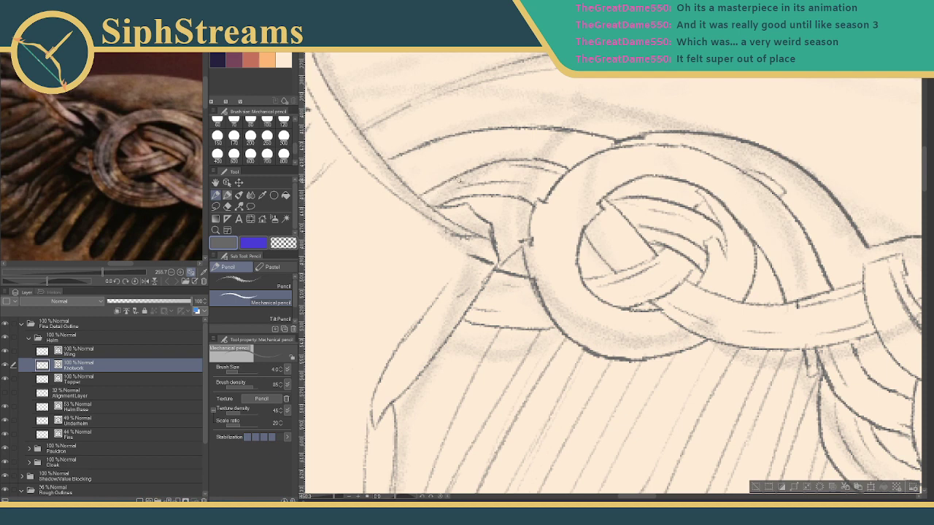
{"action": "left_click_drag", "start_coordinate": [426, 204], "coordinate": [459, 182]}
Draw a thin inner line down the diagonal strand in the round knot's opening.
{"action": "left_click_drag", "start_coordinate": [572, 244], "coordinate": [469, 257]}
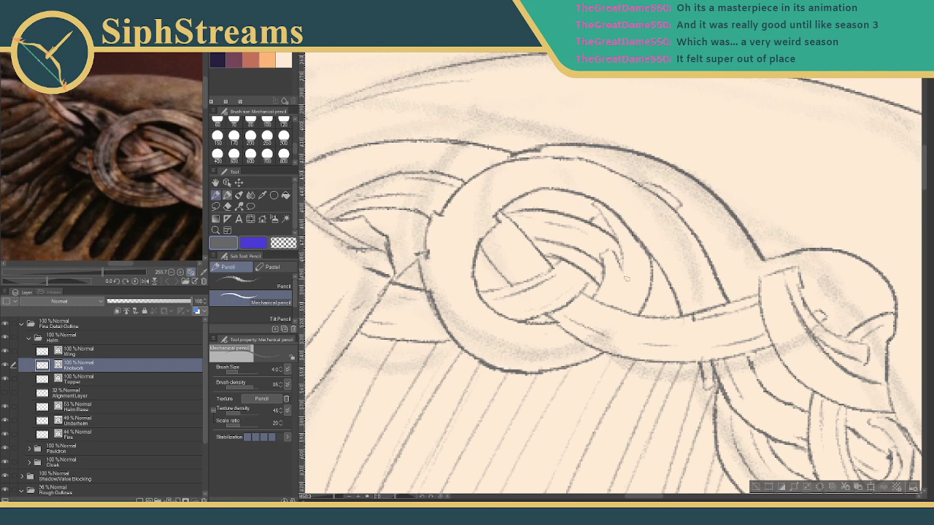
{"action": "left_click_drag", "start_coordinate": [500, 224], "coordinate": [527, 263]}
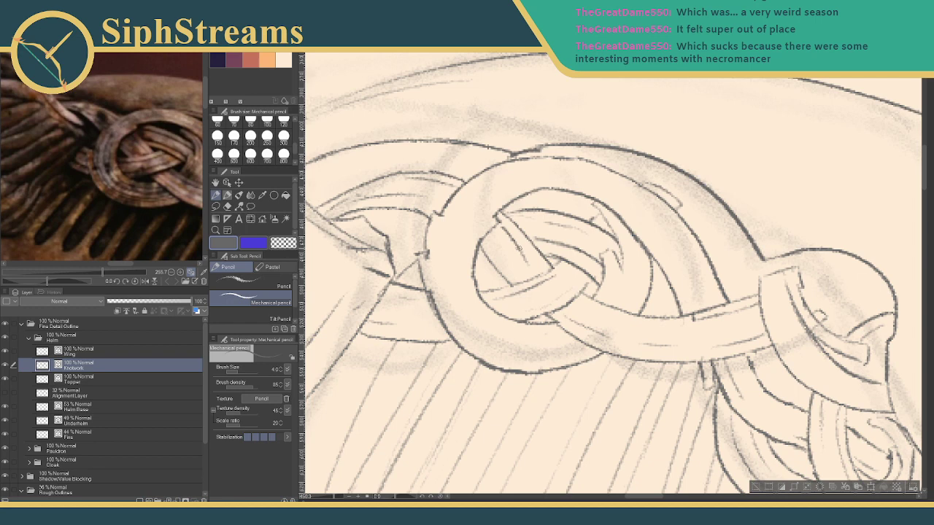
{"action": "key", "text": "ctrl+z"}
{"action": "left_click_drag", "start_coordinate": [512, 240], "coordinate": [544, 275]}
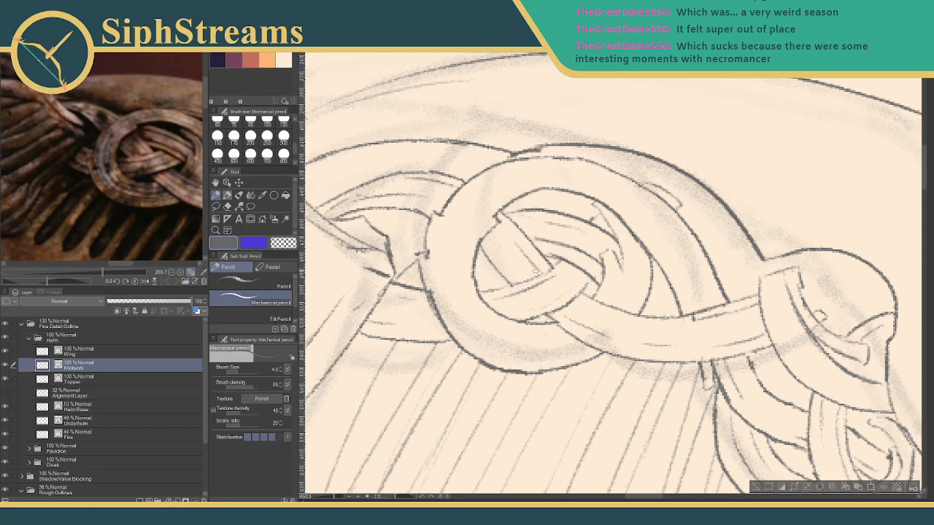
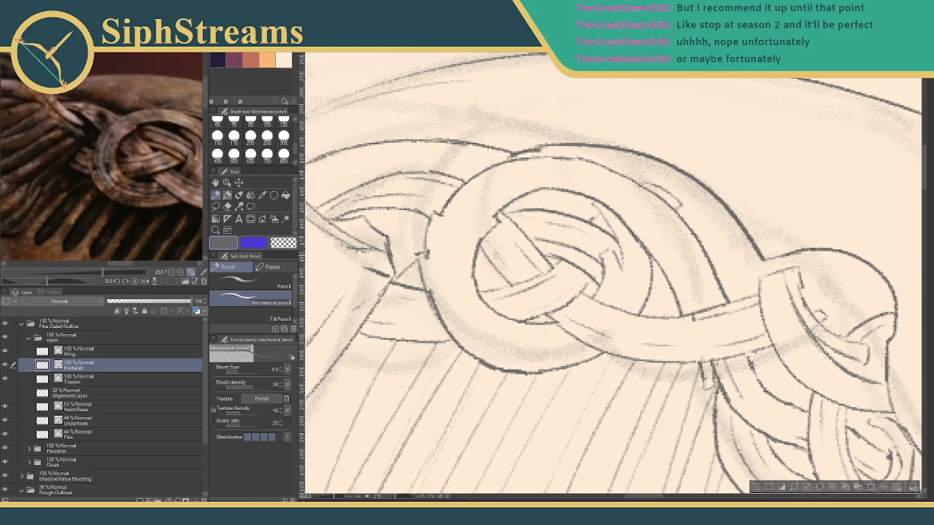
Add a short inner line to the hooked strand on the right side of the round knot's opening.
{"action": "left_click_drag", "start_coordinate": [183, 177], "coordinate": [138, 189]}
{"action": "left_click_drag", "start_coordinate": [334, 499], "coordinate": [337, 499]}
{"action": "left_click_drag", "start_coordinate": [398, 323], "coordinate": [487, 312]}
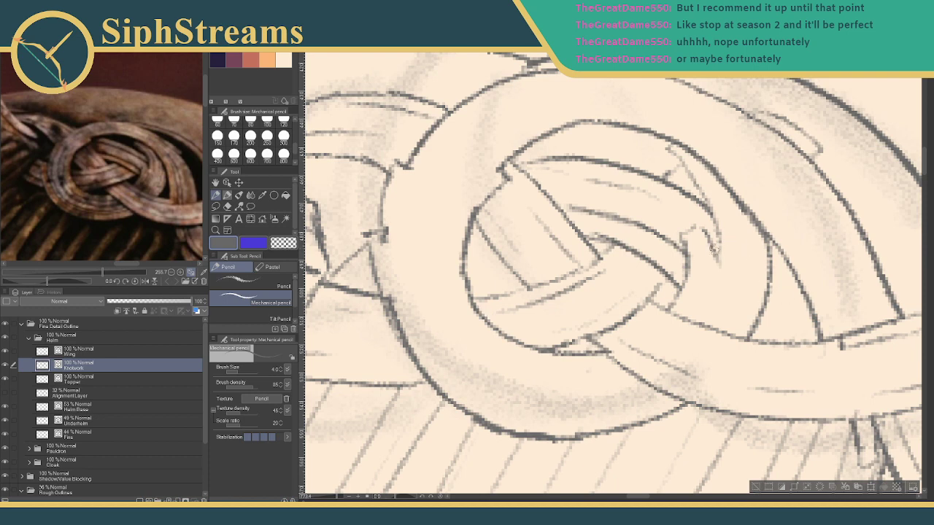
{"action": "left_click_drag", "start_coordinate": [709, 246], "coordinate": [712, 271]}
Add thin inner lines along the round knot's lower band and on the strand closing its right side.
{"action": "left_click_drag", "start_coordinate": [624, 363], "coordinate": [587, 369]}
{"action": "left_click_drag", "start_coordinate": [633, 394], "coordinate": [552, 399]}
{"action": "key", "text": "ctrl+z"}
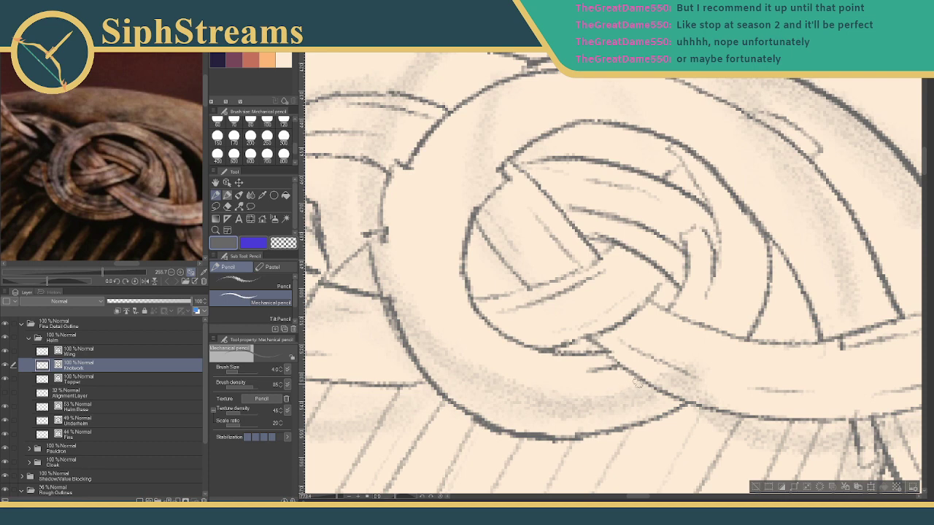
{"action": "left_click_drag", "start_coordinate": [648, 387], "coordinate": [528, 402]}
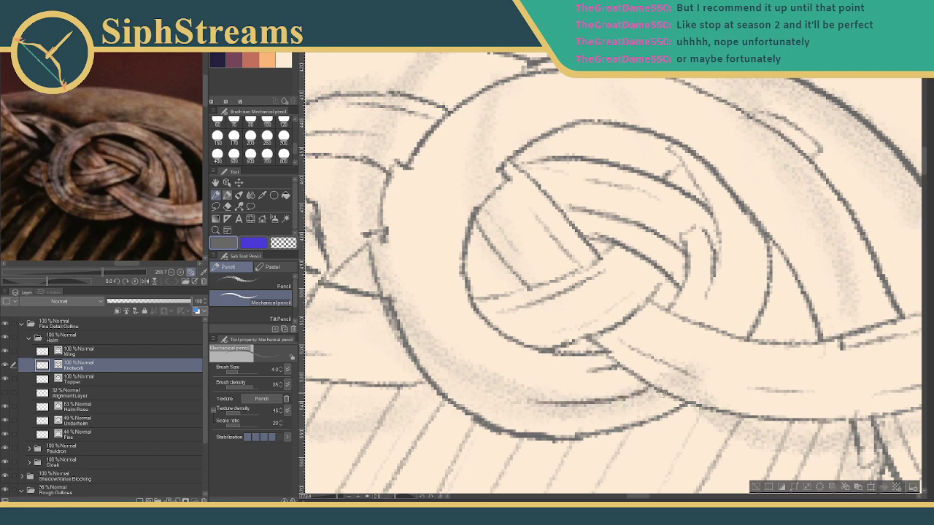
{"action": "left_click_drag", "start_coordinate": [656, 395], "coordinate": [523, 414]}
{"action": "left_click_drag", "start_coordinate": [739, 331], "coordinate": [753, 282]}
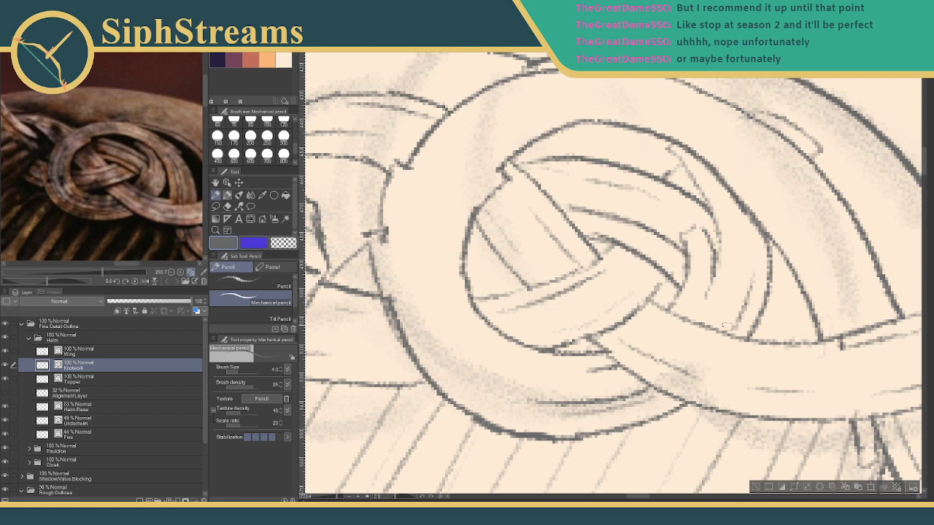
{"action": "left_click_drag", "start_coordinate": [732, 328], "coordinate": [744, 284]}
Draw thin curved strand lines down the left side of the round knot's outer ring and into its lower band.
{"action": "left_click_drag", "start_coordinate": [482, 175], "coordinate": [536, 133]}
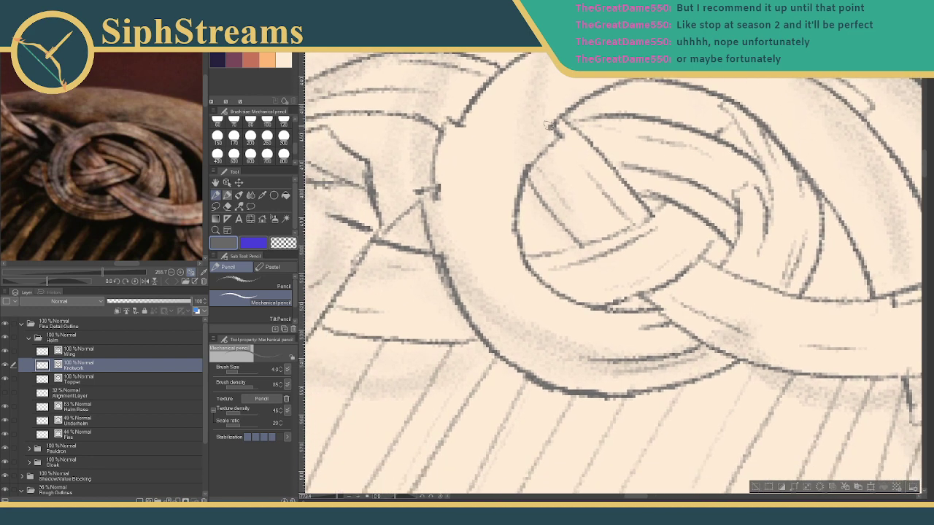
{"action": "mouse_move", "coordinate": [547, 124]}
{"action": "left_mouse_down"}
{"action": "mouse_move", "coordinate": [501, 208]}
{"action": "mouse_move", "coordinate": [504, 185]}
{"action": "mouse_move", "coordinate": [502, 248]}
{"action": "left_mouse_up"}
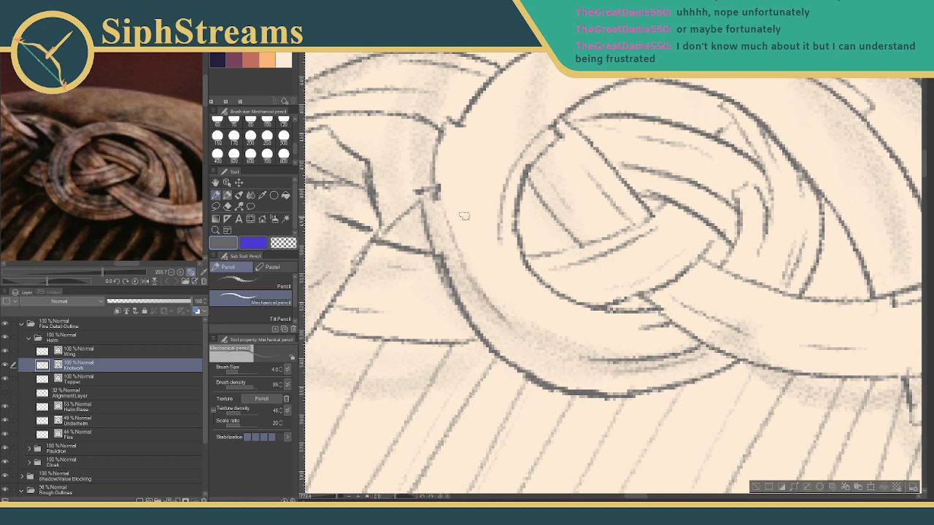
{"action": "left_click_drag", "start_coordinate": [460, 187], "coordinate": [480, 250]}
{"action": "left_click_drag", "start_coordinate": [458, 215], "coordinate": [500, 289]}
{"action": "key", "text": "ctrl+z"}
{"action": "left_click_drag", "start_coordinate": [457, 217], "coordinate": [477, 271]}
{"action": "left_click_drag", "start_coordinate": [573, 343], "coordinate": [639, 357]}
{"action": "key", "text": "e"}
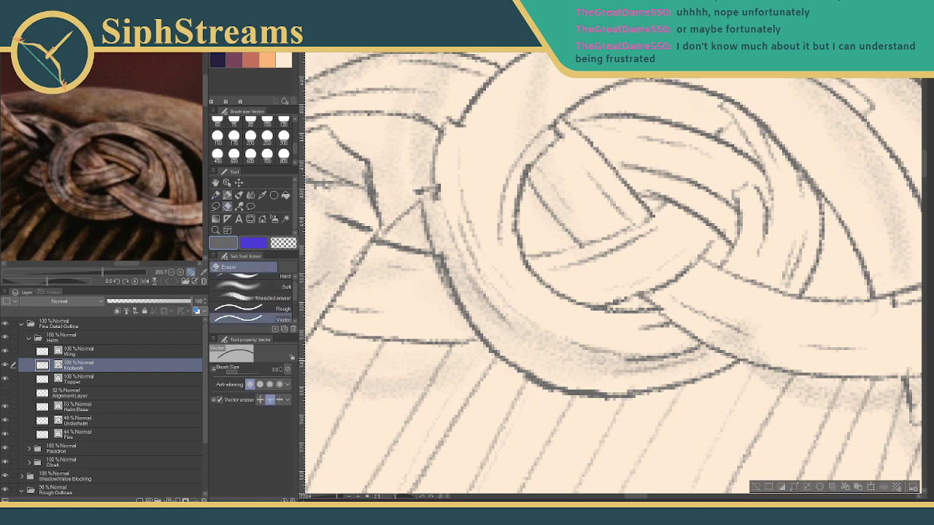
{"action": "key", "text": "p"}
Add thin inner strand lines across the top and down the upper right side of the round knot's outer ring.
{"action": "left_click_drag", "start_coordinate": [478, 248], "coordinate": [465, 371]}
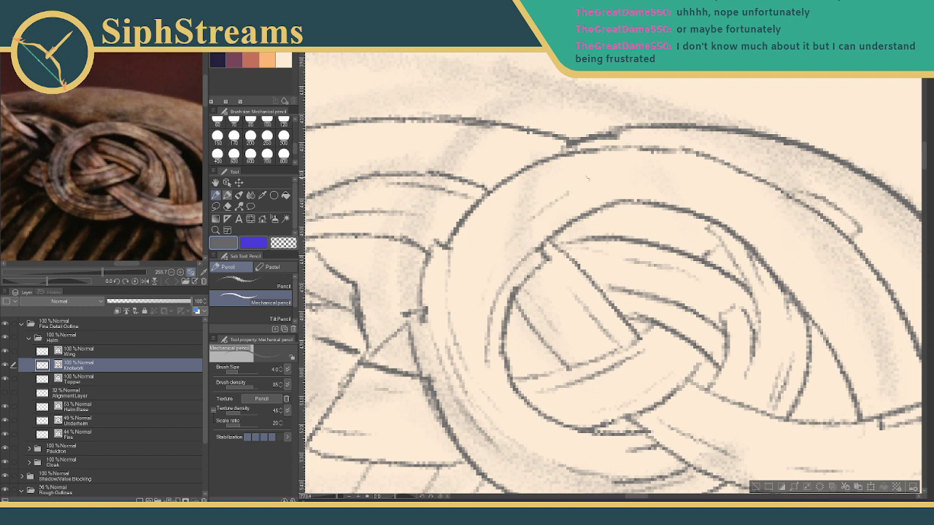
{"action": "mouse_move", "coordinate": [509, 206]}
{"action": "left_mouse_down"}
{"action": "mouse_move", "coordinate": [561, 175]}
{"action": "mouse_move", "coordinate": [663, 164]}
{"action": "mouse_move", "coordinate": [470, 146]}
{"action": "left_mouse_up"}
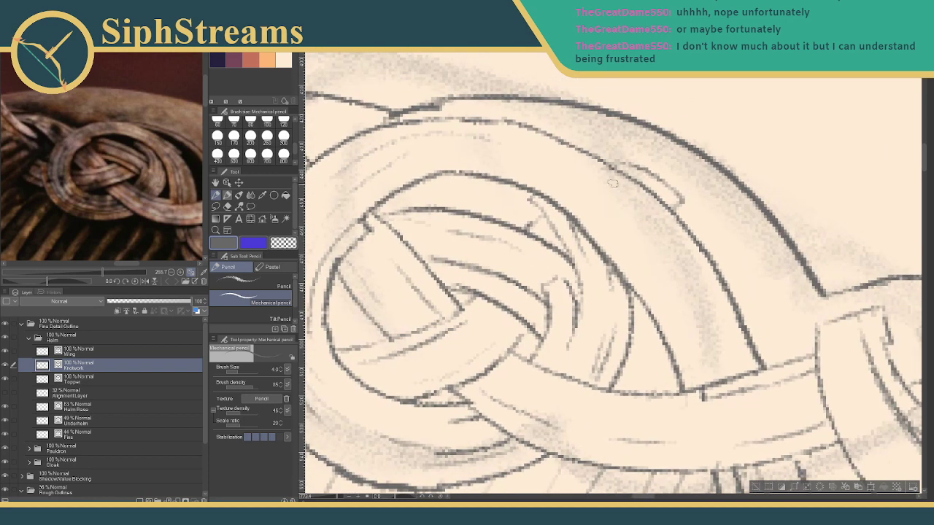
{"action": "left_click_drag", "start_coordinate": [621, 194], "coordinate": [686, 267]}
{"action": "left_click_drag", "start_coordinate": [624, 230], "coordinate": [677, 318]}
{"action": "key", "text": "ctrl+z"}
{"action": "left_click_drag", "start_coordinate": [622, 226], "coordinate": [676, 301]}
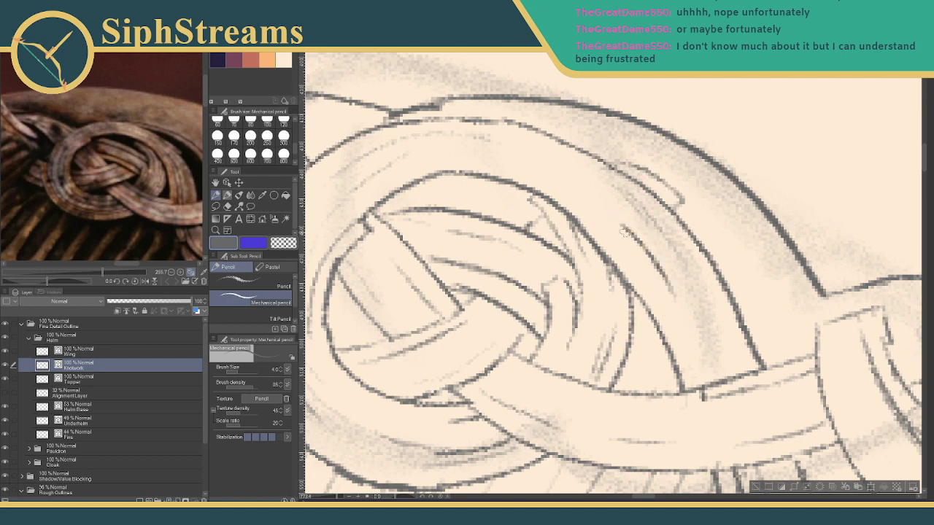
{"action": "key", "text": "ctrl+z"}
{"action": "left_click_drag", "start_coordinate": [623, 228], "coordinate": [696, 334]}
{"action": "key", "text": "ctrl+z"}
{"action": "mouse_move", "coordinate": [657, 232]}
{"action": "left_mouse_down"}
{"action": "mouse_move", "coordinate": [684, 292]}
{"action": "mouse_move", "coordinate": [662, 226]}
{"action": "mouse_move", "coordinate": [704, 312]}
{"action": "left_mouse_up"}
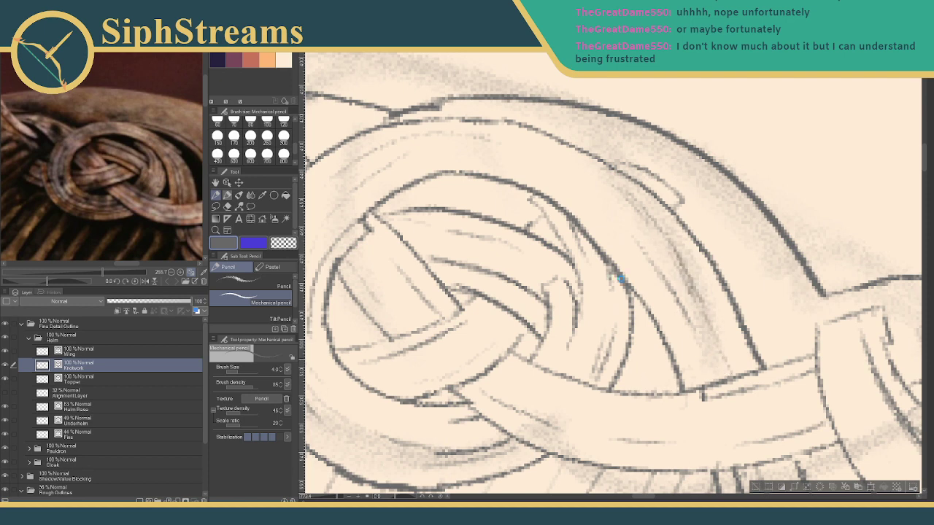
{"action": "mouse_move", "coordinate": [614, 281]}
{"action": "left_mouse_down"}
{"action": "mouse_move", "coordinate": [604, 273]}
{"action": "mouse_move", "coordinate": [693, 227]}
{"action": "left_mouse_up"}
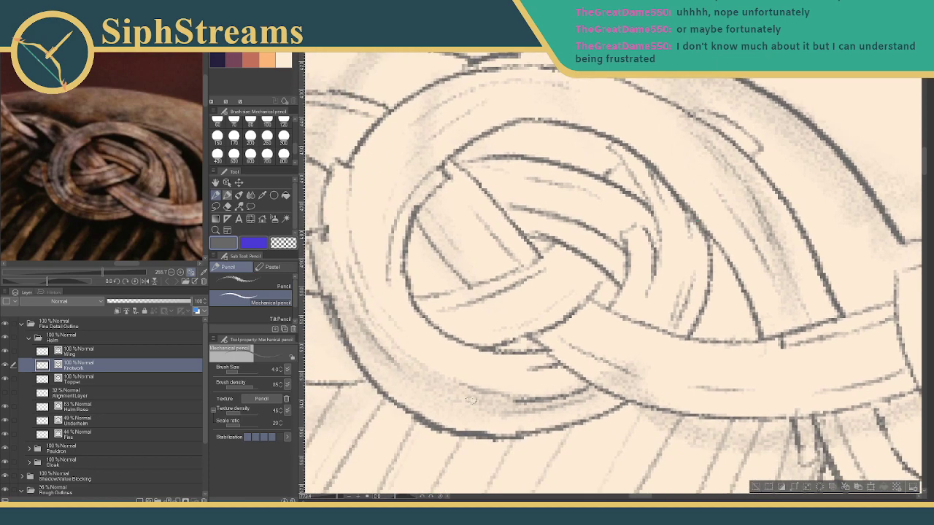
{"action": "left_click_drag", "start_coordinate": [338, 497], "coordinate": [333, 499]}
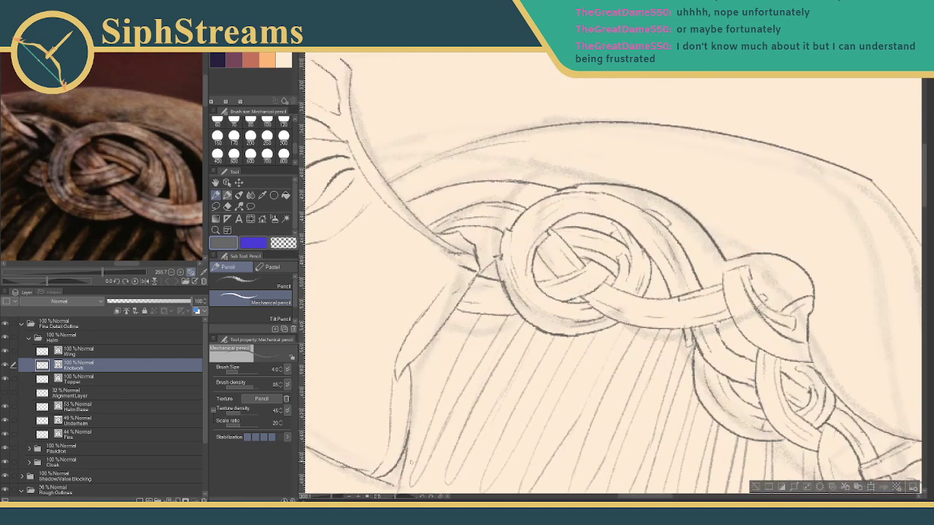
{"action": "left_click_drag", "start_coordinate": [411, 456], "coordinate": [274, 354]}
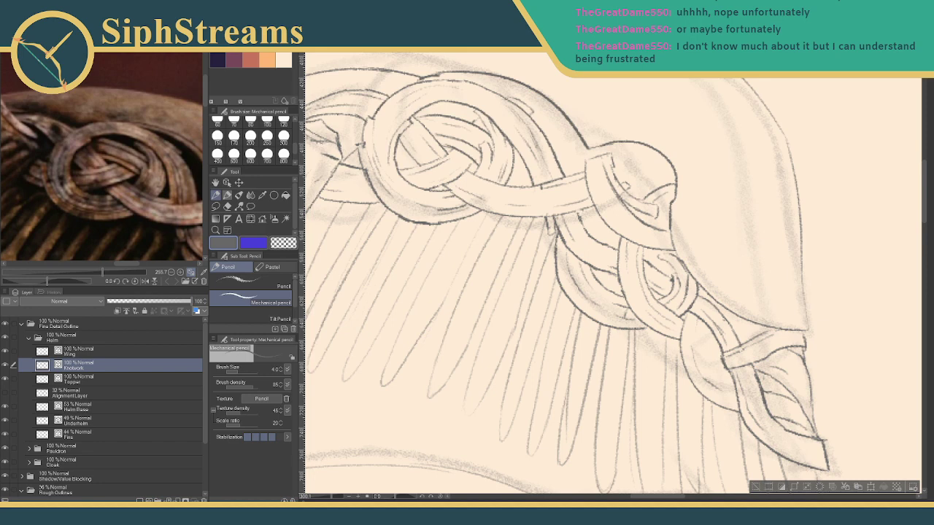
{"action": "left_click_drag", "start_coordinate": [274, 353], "coordinate": [307, 385]}
{"action": "left_click_drag", "start_coordinate": [169, 188], "coordinate": [44, 128]}
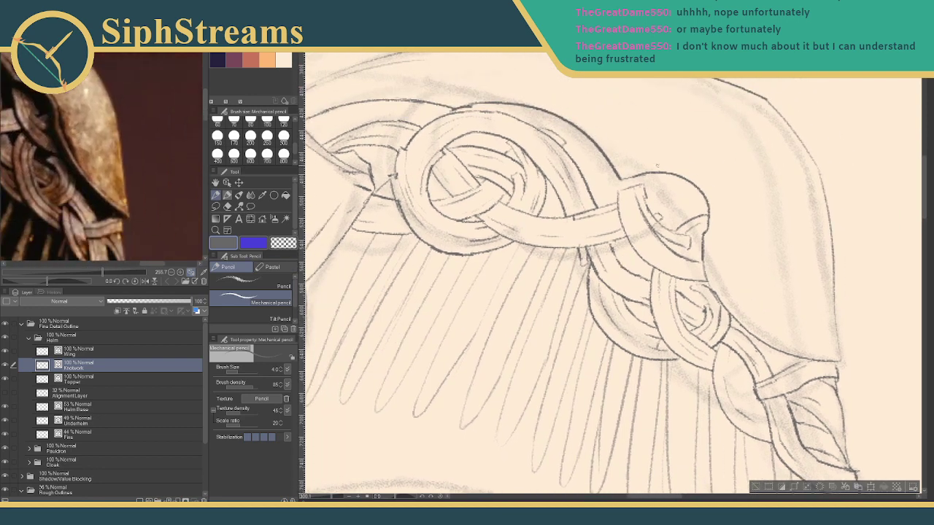
{"action": "mouse_move", "coordinate": [658, 166]}
{"action": "left_mouse_down"}
{"action": "mouse_move", "coordinate": [753, 191]}
{"action": "mouse_move", "coordinate": [750, 249]}
{"action": "left_mouse_up"}
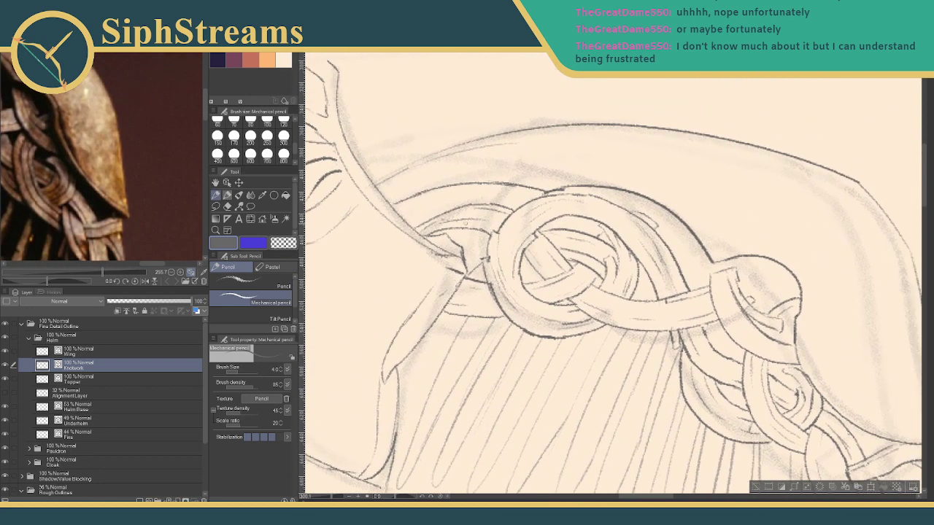
On the Topper layer, draw a thin parallel line just outside the round knot's outer strand, from its top down to the small knot.
{"action": "left_click", "coordinate": [91, 381]}
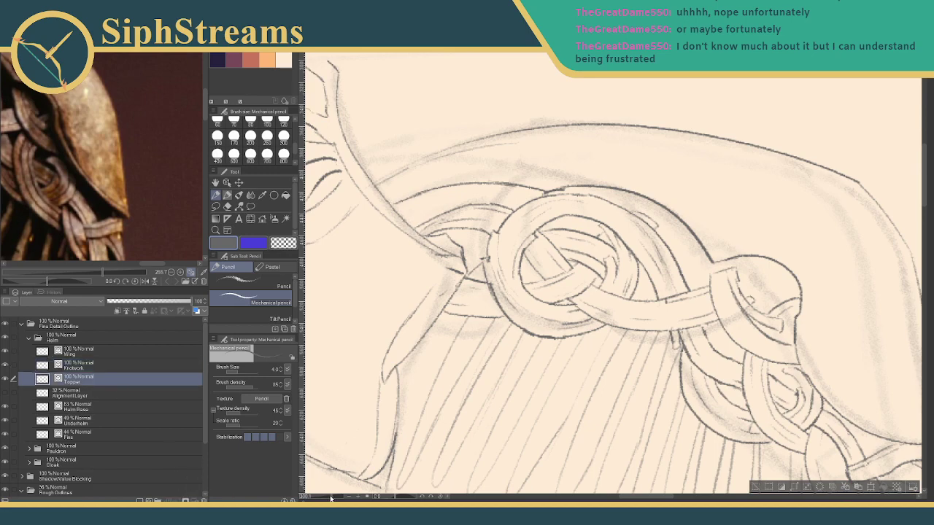
{"action": "left_click_drag", "start_coordinate": [330, 498], "coordinate": [335, 498]}
{"action": "mouse_move", "coordinate": [374, 194]}
{"action": "left_mouse_down"}
{"action": "mouse_move", "coordinate": [424, 202]}
{"action": "mouse_move", "coordinate": [468, 296]}
{"action": "left_mouse_up"}
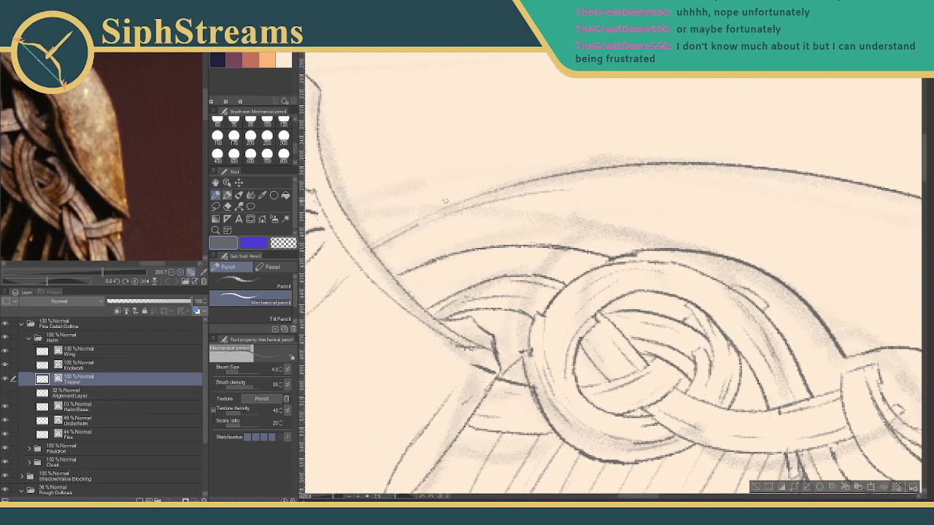
{"action": "left_click_drag", "start_coordinate": [36, 168], "coordinate": [153, 143]}
{"action": "left_click_drag", "start_coordinate": [58, 121], "coordinate": [171, 163]}
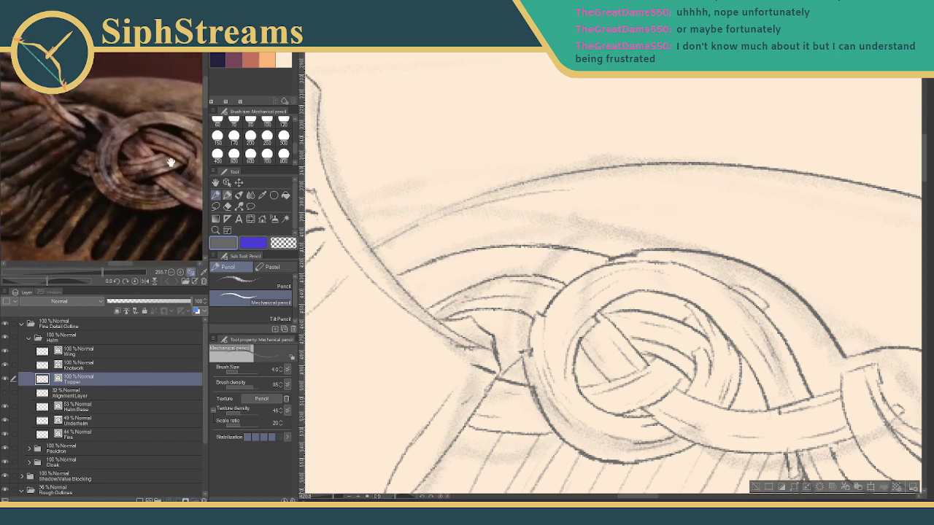
{"action": "scroll", "coordinate": [170, 162], "scroll_direction": "down", "scroll_amount": 2}
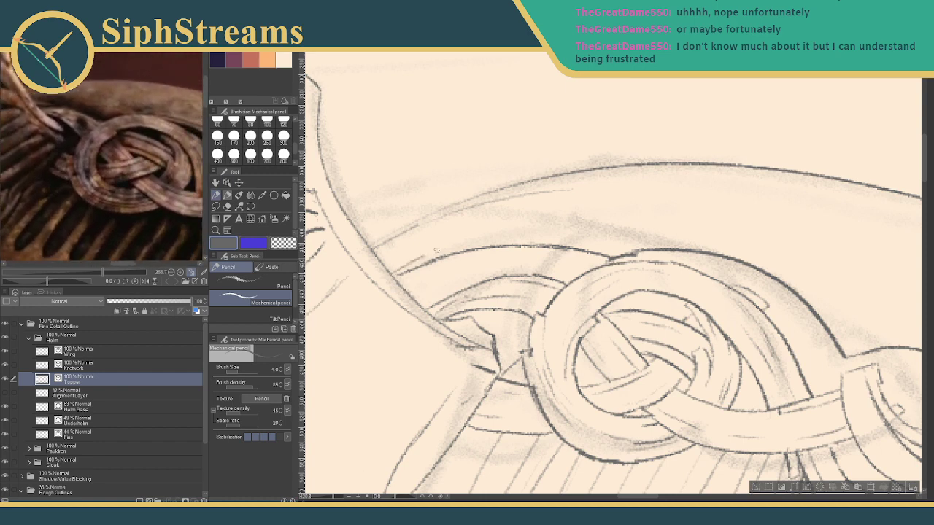
{"action": "mouse_move", "coordinate": [525, 237]}
{"action": "left_mouse_down"}
{"action": "mouse_move", "coordinate": [651, 253]}
{"action": "mouse_move", "coordinate": [519, 226]}
{"action": "left_mouse_up"}
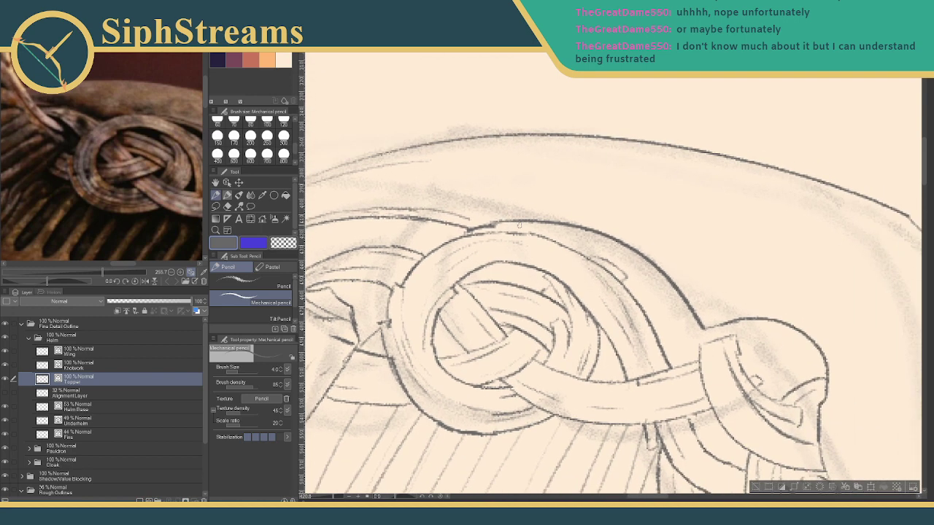
{"action": "mouse_move", "coordinate": [463, 219]}
{"action": "left_mouse_down"}
{"action": "mouse_move", "coordinate": [567, 209]}
{"action": "mouse_move", "coordinate": [605, 216]}
{"action": "left_mouse_up"}
{"action": "key", "text": "ctrl+z"}
{"action": "mouse_move", "coordinate": [476, 218]}
{"action": "left_mouse_down"}
{"action": "mouse_move", "coordinate": [689, 277]}
{"action": "mouse_move", "coordinate": [695, 288]}
{"action": "mouse_move", "coordinate": [664, 257]}
{"action": "mouse_move", "coordinate": [651, 264]}
{"action": "mouse_move", "coordinate": [555, 220]}
{"action": "mouse_move", "coordinate": [534, 195]}
{"action": "mouse_move", "coordinate": [598, 260]}
{"action": "left_mouse_up"}
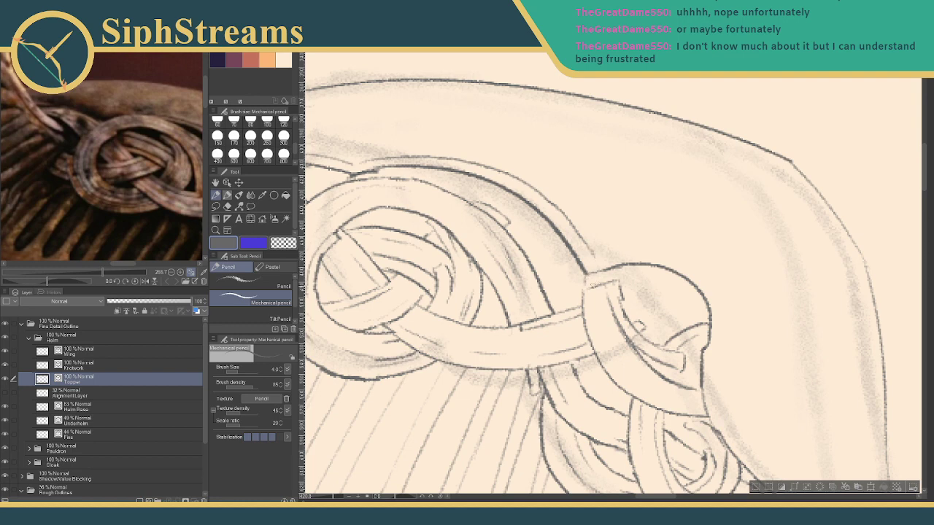
{"action": "mouse_move", "coordinate": [593, 286]}
{"action": "left_mouse_down"}
{"action": "mouse_move", "coordinate": [631, 277]}
{"action": "mouse_move", "coordinate": [586, 289]}
{"action": "mouse_move", "coordinate": [576, 253]}
{"action": "mouse_move", "coordinate": [619, 258]}
{"action": "left_mouse_up"}
{"action": "left_click_drag", "start_coordinate": [541, 255], "coordinate": [576, 271]}
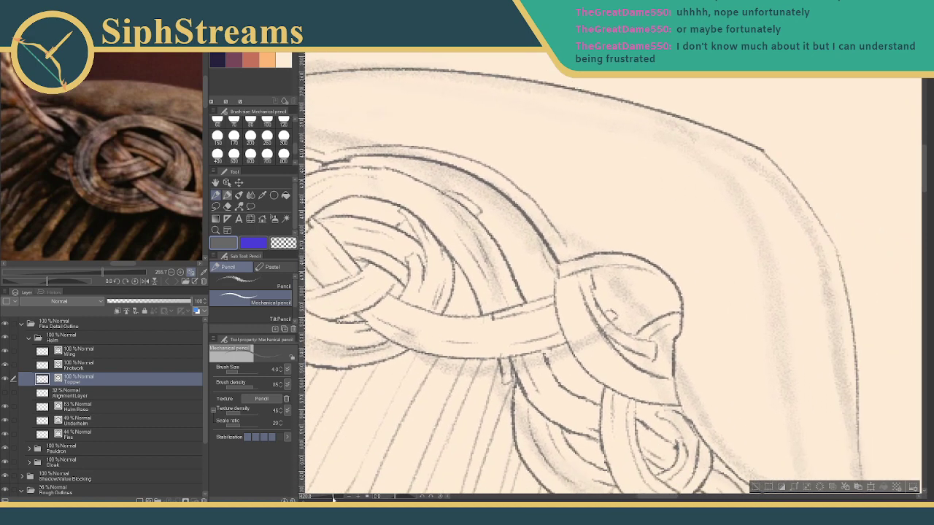
Touch up the thin parallel line above the strand between the wing and the round knot, then undo the last two strokes.
{"action": "mouse_move", "coordinate": [333, 499]}
{"action": "left_mouse_down"}
{"action": "mouse_move", "coordinate": [321, 497]}
{"action": "mouse_move", "coordinate": [333, 496]}
{"action": "left_mouse_up"}
{"action": "mouse_move", "coordinate": [343, 460]}
{"action": "left_mouse_down"}
{"action": "mouse_move", "coordinate": [508, 271]}
{"action": "mouse_move", "coordinate": [488, 293]}
{"action": "mouse_move", "coordinate": [467, 462]}
{"action": "mouse_move", "coordinate": [540, 496]}
{"action": "left_mouse_up"}
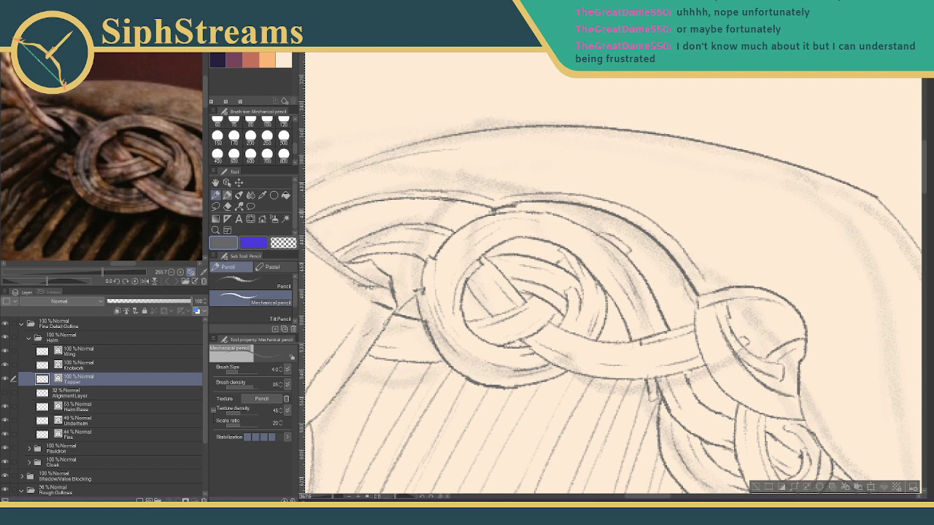
{"action": "left_click_drag", "start_coordinate": [495, 212], "coordinate": [534, 205]}
{"action": "left_click_drag", "start_coordinate": [446, 227], "coordinate": [519, 242]}
{"action": "mouse_move", "coordinate": [387, 237]}
{"action": "left_mouse_down"}
{"action": "mouse_move", "coordinate": [525, 215]}
{"action": "mouse_move", "coordinate": [555, 228]}
{"action": "left_mouse_up"}
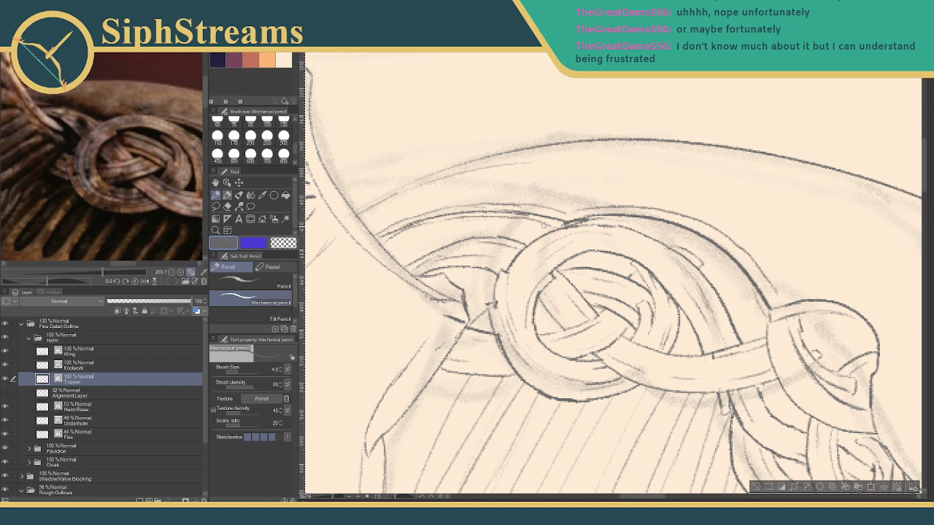
{"action": "key", "text": "ctrl+z"}
{"action": "key", "text": "ctrl+z"}
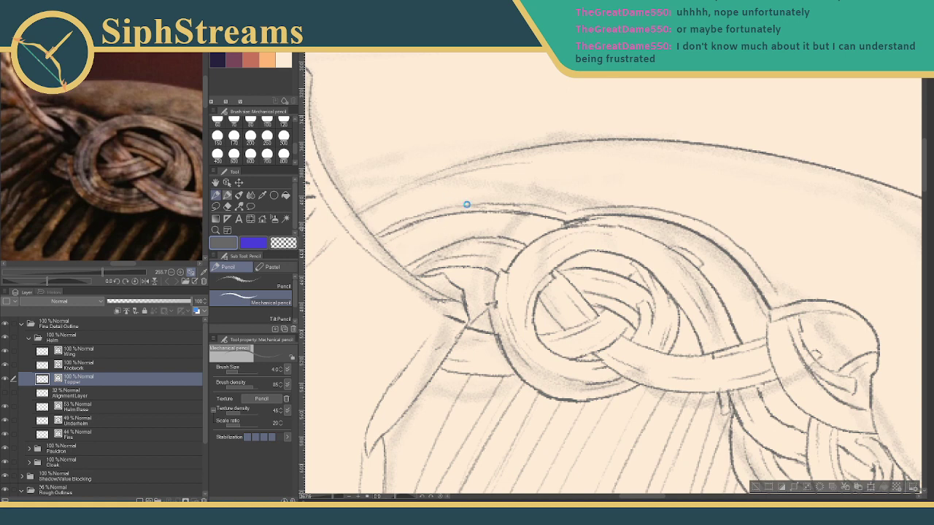
Continue the topper's parallel line over the top of the small knot, cleaning up its start with the vector eraser.
{"action": "left_click_drag", "start_coordinate": [773, 292], "coordinate": [543, 224]}
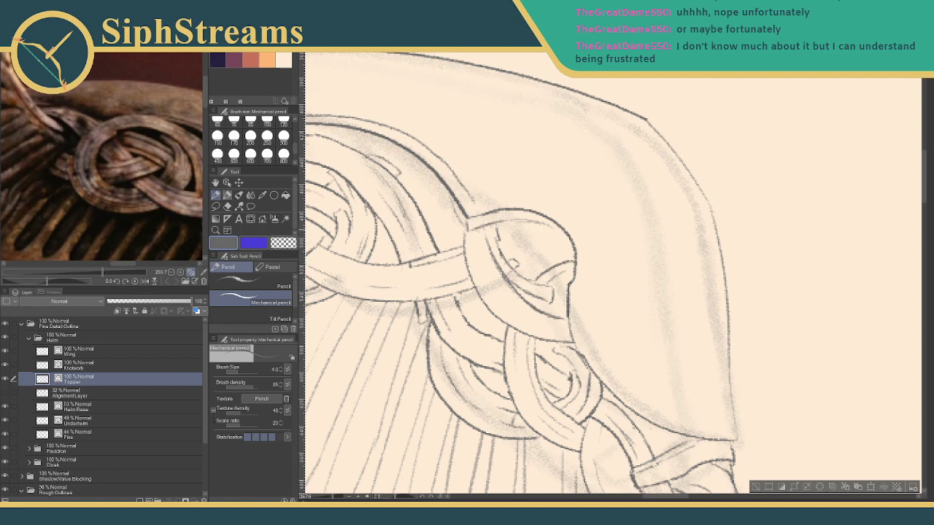
{"action": "key", "text": "e"}
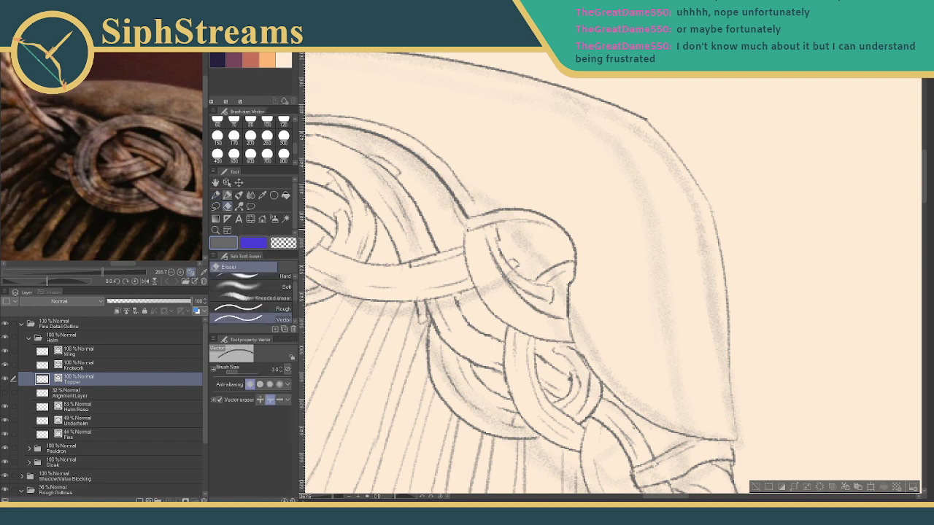
{"action": "key", "text": "p"}
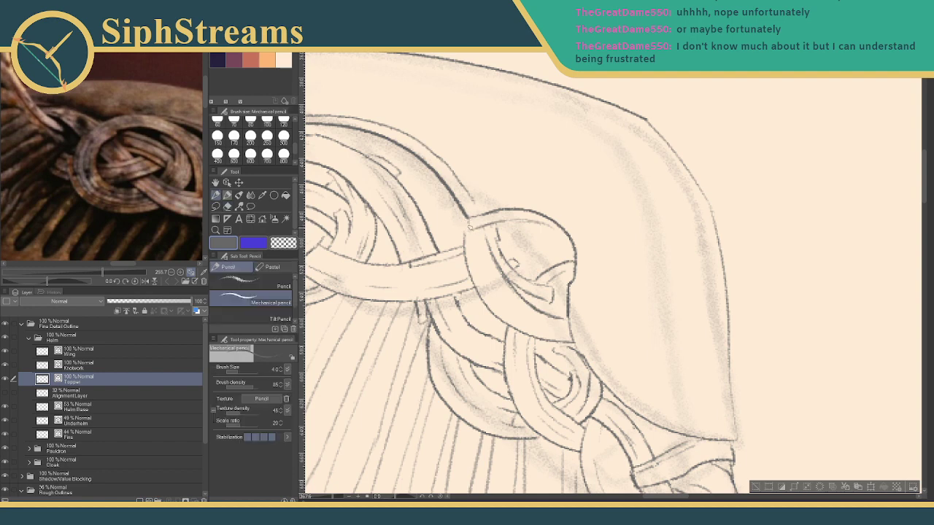
{"action": "mouse_move", "coordinate": [481, 225]}
{"action": "left_mouse_down"}
{"action": "mouse_move", "coordinate": [512, 218]}
{"action": "mouse_move", "coordinate": [462, 224]}
{"action": "mouse_move", "coordinate": [455, 209]}
{"action": "mouse_move", "coordinate": [469, 226]}
{"action": "mouse_move", "coordinate": [514, 219]}
{"action": "left_mouse_up"}
{"action": "key", "text": "e"}
{"action": "key", "text": "p"}
{"action": "key", "text": "e"}
{"action": "mouse_move", "coordinate": [502, 219]}
{"action": "left_mouse_down"}
{"action": "mouse_move", "coordinate": [541, 224]}
{"action": "mouse_move", "coordinate": [519, 214]}
{"action": "mouse_move", "coordinate": [435, 214]}
{"action": "left_mouse_up"}
{"action": "key", "text": "p"}
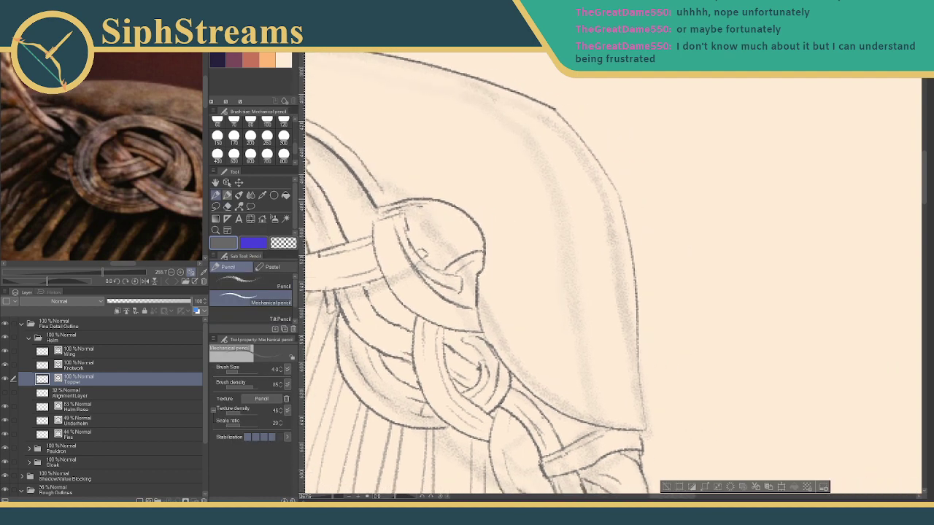
{"action": "mouse_move", "coordinate": [384, 197]}
{"action": "left_mouse_down"}
{"action": "mouse_move", "coordinate": [454, 188]}
{"action": "mouse_move", "coordinate": [486, 218]}
{"action": "left_mouse_up"}
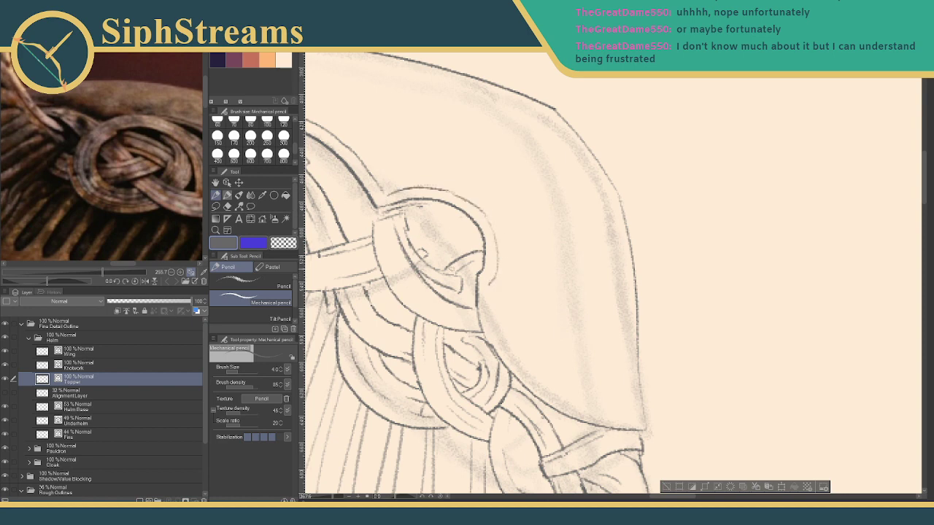
Erase the loose tail of the line beside the small knot and redraw it curving down toward the lower braid.
{"action": "mouse_move", "coordinate": [454, 269]}
{"action": "left_mouse_down"}
{"action": "mouse_move", "coordinate": [395, 232]}
{"action": "mouse_move", "coordinate": [347, 220]}
{"action": "left_mouse_up"}
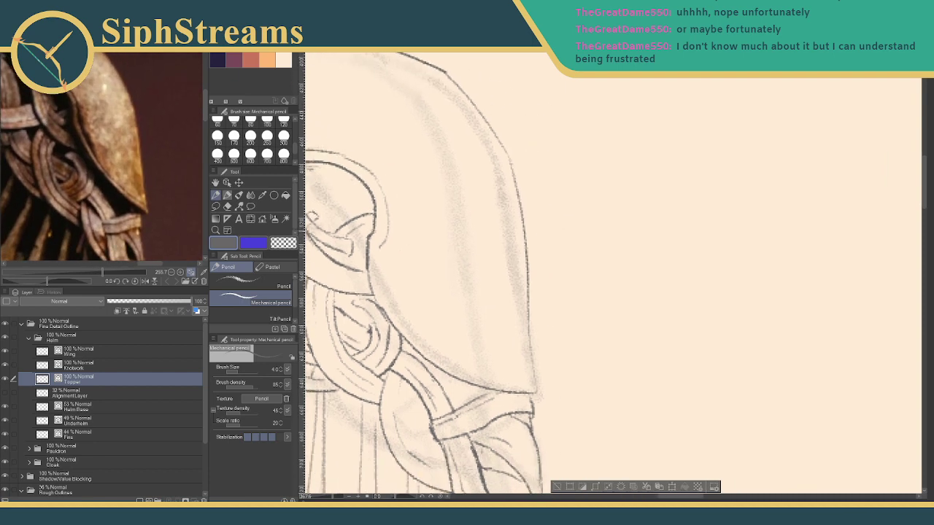
{"action": "key", "text": "e"}
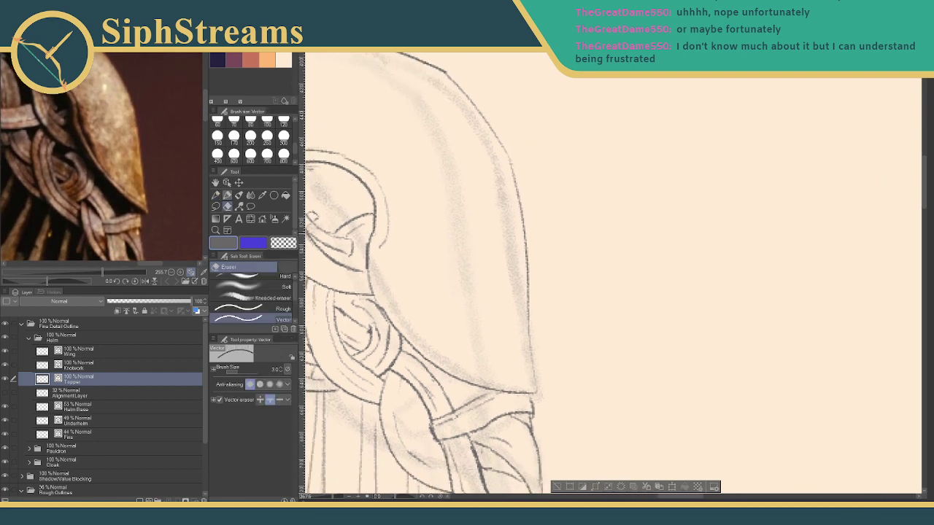
{"action": "key", "text": "p"}
{"action": "key", "text": "e"}
{"action": "left_click_drag", "start_coordinate": [388, 218], "coordinate": [380, 246]}
{"action": "key", "text": "p"}
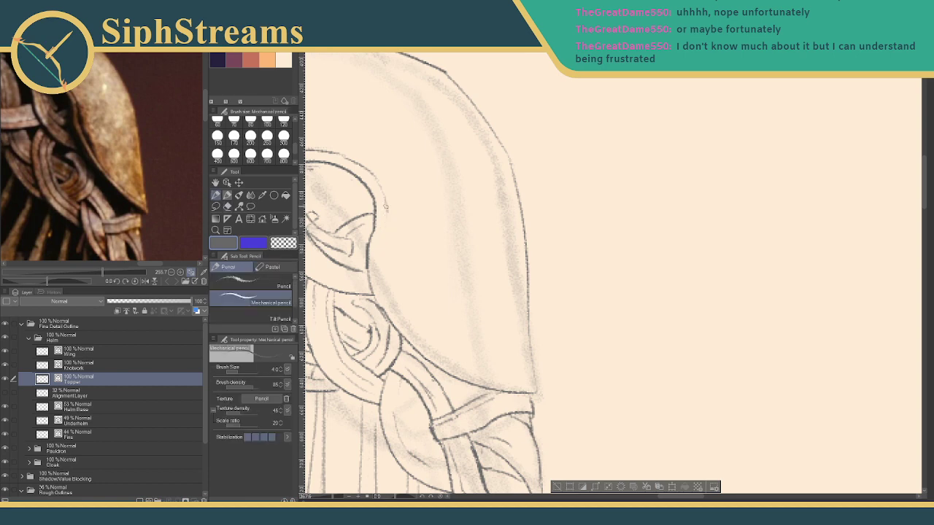
{"action": "mouse_move", "coordinate": [379, 209]}
{"action": "left_mouse_down"}
{"action": "mouse_move", "coordinate": [388, 213]}
{"action": "mouse_move", "coordinate": [379, 286]}
{"action": "mouse_move", "coordinate": [426, 337]}
{"action": "left_mouse_up"}
Draw the topper's inner lower edge line along the braid to its pointed tip, retrying the curve and trimming the overshoot.
{"action": "left_click_drag", "start_coordinate": [434, 274], "coordinate": [401, 230]}
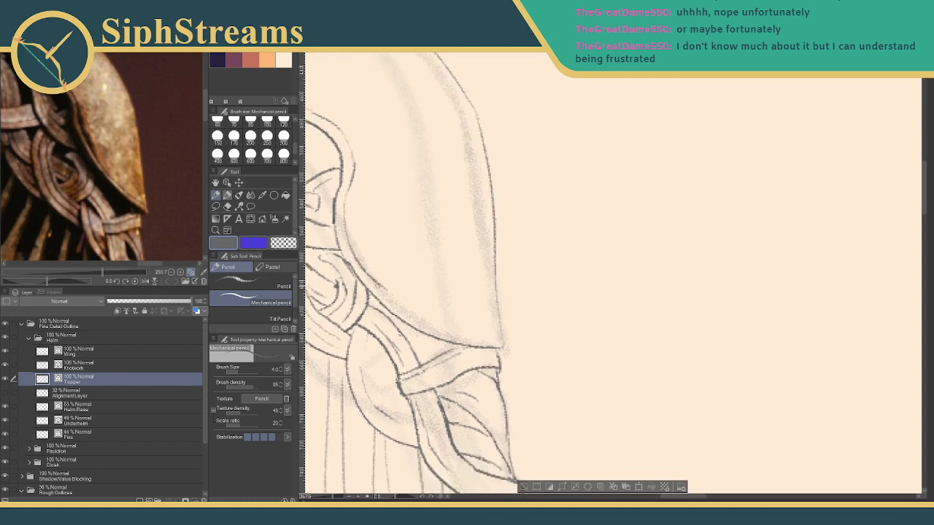
{"action": "left_click_drag", "start_coordinate": [380, 284], "coordinate": [451, 321]}
{"action": "key", "text": "ctrl+z"}
{"action": "left_click_drag", "start_coordinate": [360, 270], "coordinate": [462, 329]}
{"action": "key", "text": "ctrl+z"}
{"action": "left_click_drag", "start_coordinate": [367, 276], "coordinate": [459, 323]}
{"action": "key", "text": "ctrl+z"}
{"action": "left_click_drag", "start_coordinate": [385, 299], "coordinate": [503, 338]}
{"action": "key", "text": "e"}
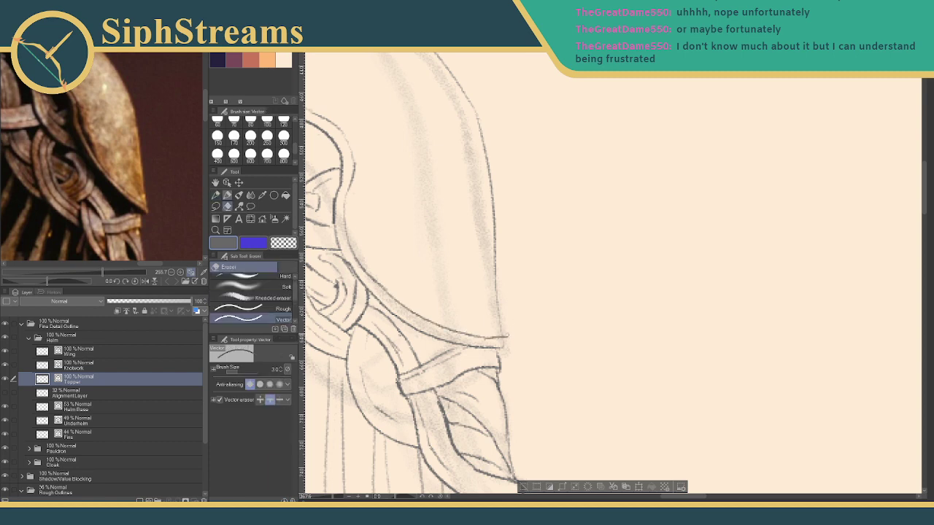
{"action": "key", "text": "p"}
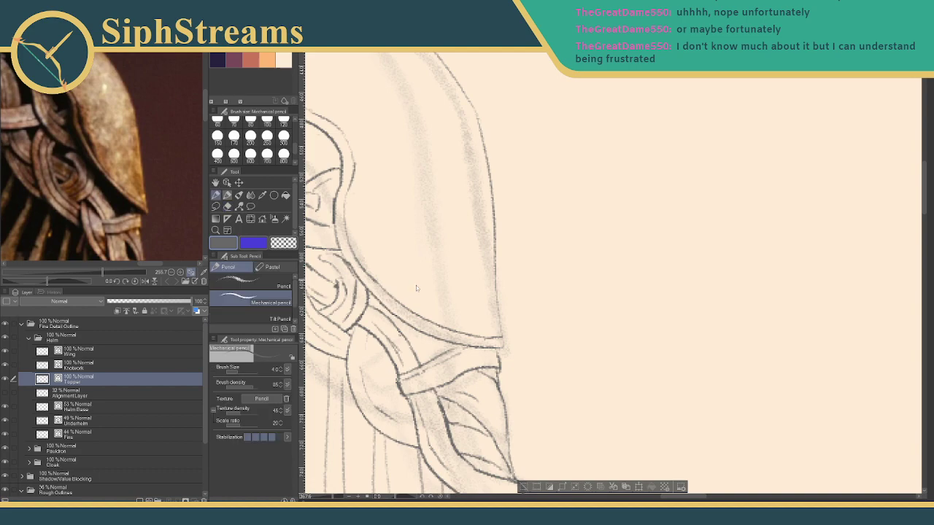
Review the whole helm sketch and examine the comb teeth and carved wing feathers in the reference photo.
{"action": "left_click_drag", "start_coordinate": [543, 269], "coordinate": [822, 385]}
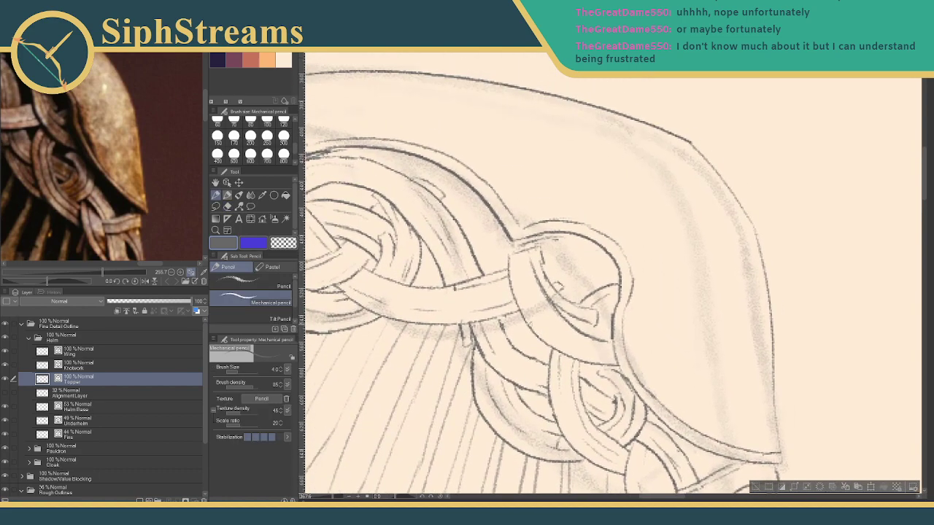
{"action": "left_click_drag", "start_coordinate": [333, 497], "coordinate": [327, 500]}
{"action": "left_click_drag", "start_coordinate": [429, 308], "coordinate": [450, 305]}
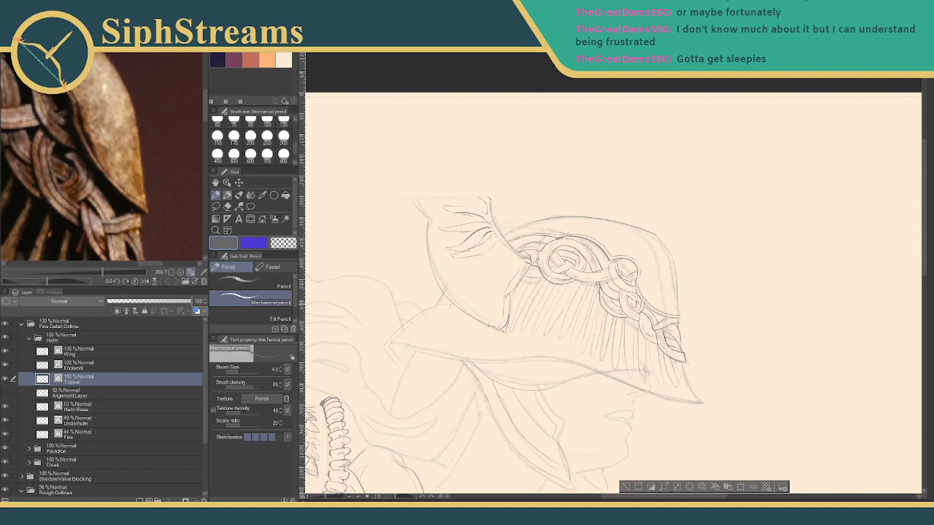
{"action": "left_click_drag", "start_coordinate": [451, 304], "coordinate": [532, 327]}
{"action": "left_click_drag", "start_coordinate": [69, 173], "coordinate": [118, 183]}
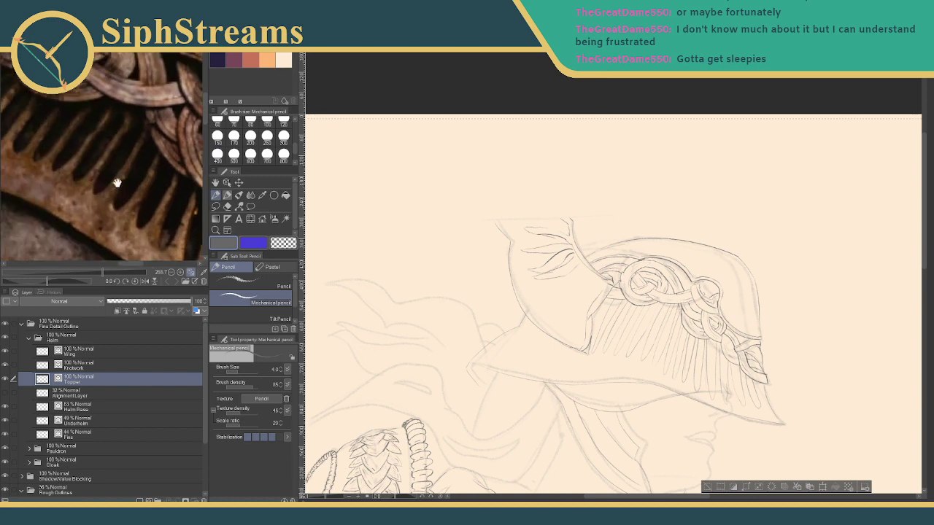
{"action": "left_click_drag", "start_coordinate": [146, 223], "coordinate": [163, 202]}
{"action": "left_click_drag", "start_coordinate": [28, 175], "coordinate": [35, 210]}
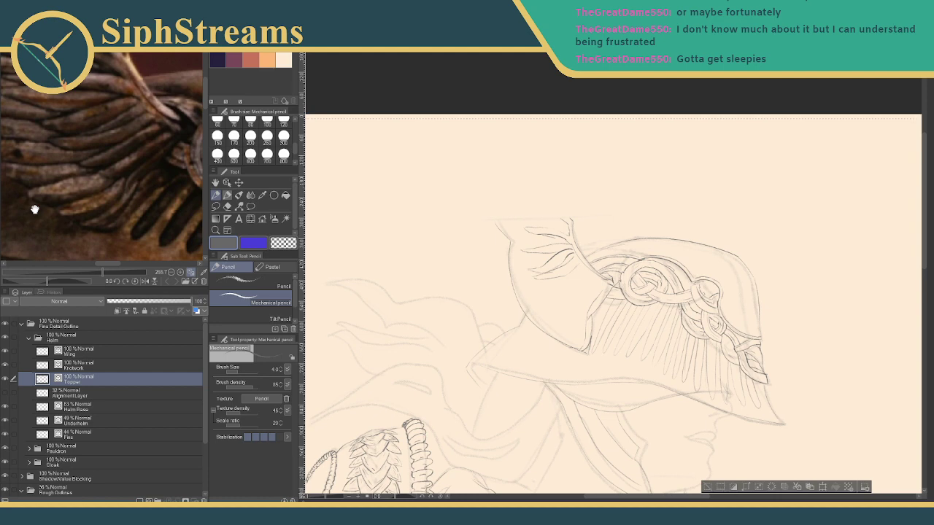
{"action": "left_click_drag", "start_coordinate": [394, 467], "coordinate": [364, 451]}
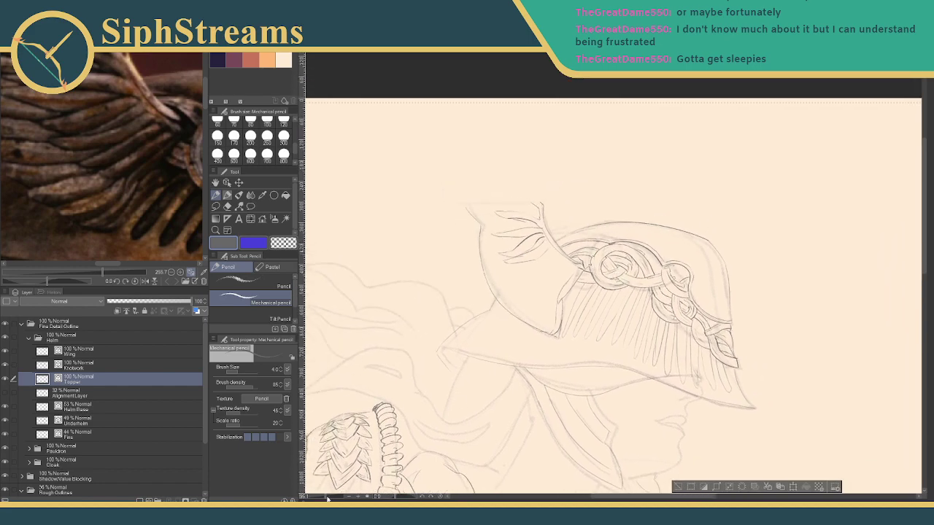
On the Wing layer, draw a diagonal line from the wing's joint at the knotwork down toward its lower tip.
{"action": "left_click_drag", "start_coordinate": [326, 499], "coordinate": [333, 500]}
{"action": "left_click_drag", "start_coordinate": [465, 329], "coordinate": [538, 252]}
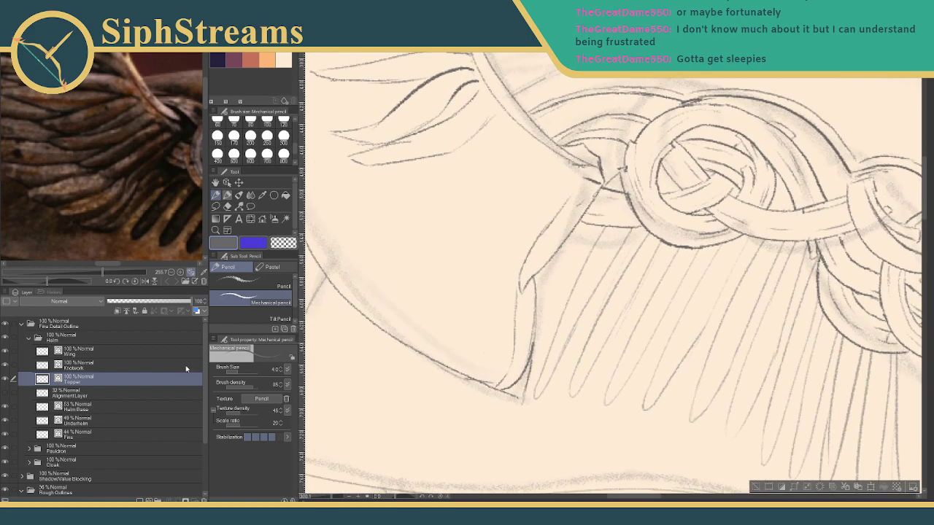
{"action": "left_click", "coordinate": [124, 351]}
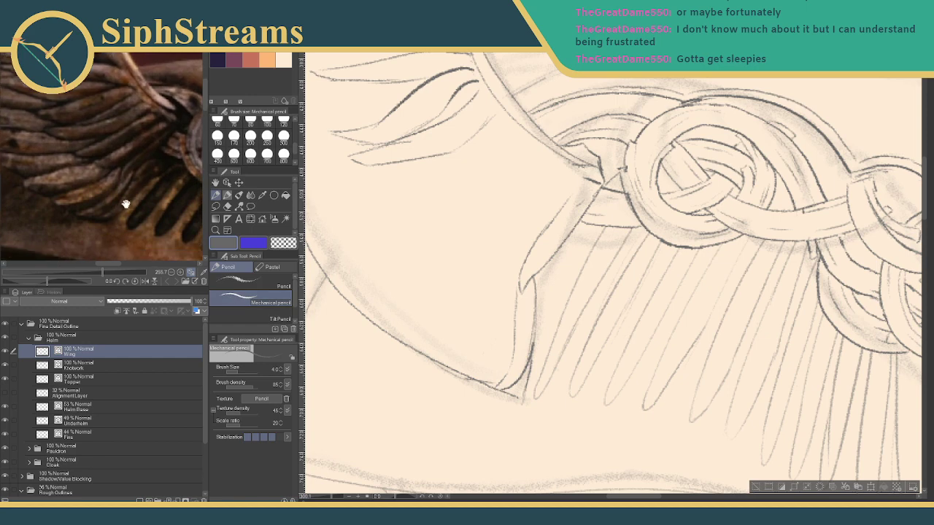
{"action": "left_click_drag", "start_coordinate": [607, 184], "coordinate": [520, 259]}
{"action": "key", "text": "e"}
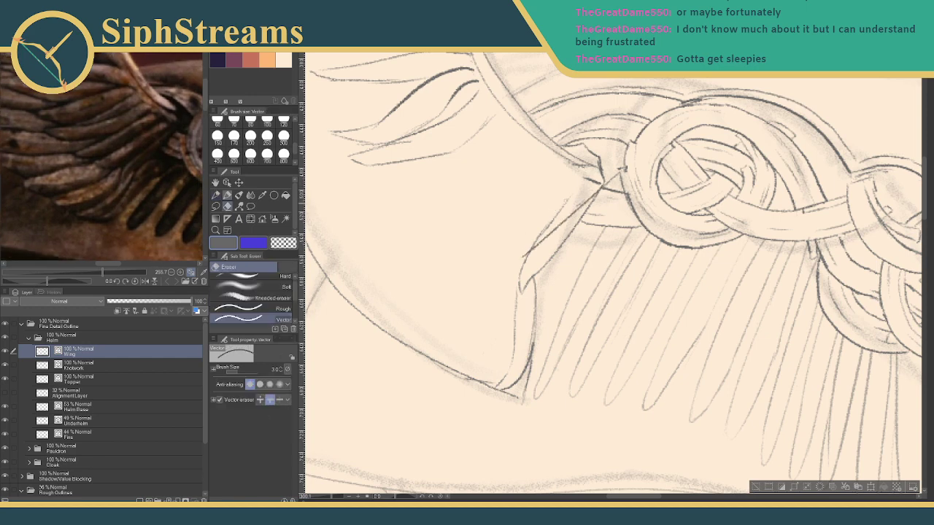
Erase the old feather edge lines at the wing's lower tip and along its side next to the comb teeth.
{"action": "left_click_drag", "start_coordinate": [540, 225], "coordinate": [549, 232]}
{"action": "mouse_move", "coordinate": [517, 274]}
{"action": "left_mouse_down"}
{"action": "mouse_move", "coordinate": [524, 277]}
{"action": "mouse_move", "coordinate": [519, 301]}
{"action": "left_mouse_up"}
{"action": "mouse_move", "coordinate": [540, 264]}
{"action": "left_mouse_down"}
{"action": "mouse_move", "coordinate": [548, 270]}
{"action": "mouse_move", "coordinate": [534, 329]}
{"action": "mouse_move", "coordinate": [535, 271]}
{"action": "left_mouse_up"}
{"action": "mouse_move", "coordinate": [517, 316]}
{"action": "left_mouse_down"}
{"action": "mouse_move", "coordinate": [522, 374]}
{"action": "mouse_move", "coordinate": [506, 375]}
{"action": "left_mouse_up"}
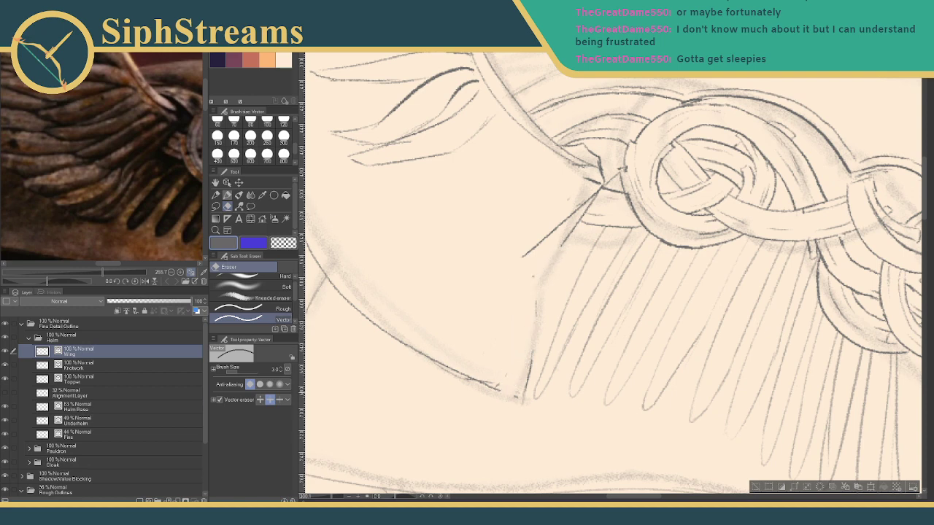
{"action": "left_click_drag", "start_coordinate": [534, 345], "coordinate": [529, 371]}
{"action": "key", "text": "p"}
{"action": "key", "text": "e"}
{"action": "left_click_drag", "start_coordinate": [562, 246], "coordinate": [585, 212]}
{"action": "key", "text": "p"}
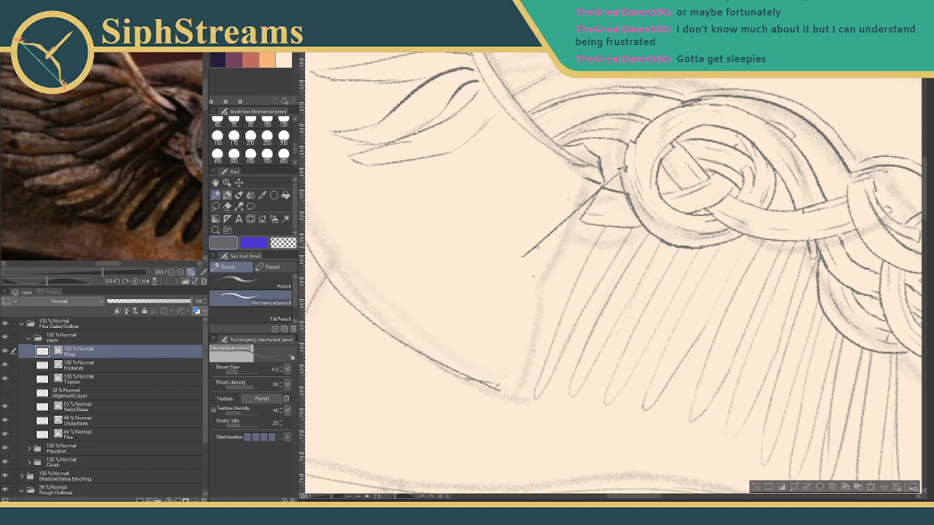
Extend the wing's diagonal edge and draw a new side line down to its lower curve, closing a shorter wing tip.
{"action": "left_click_drag", "start_coordinate": [519, 257], "coordinate": [502, 276]}
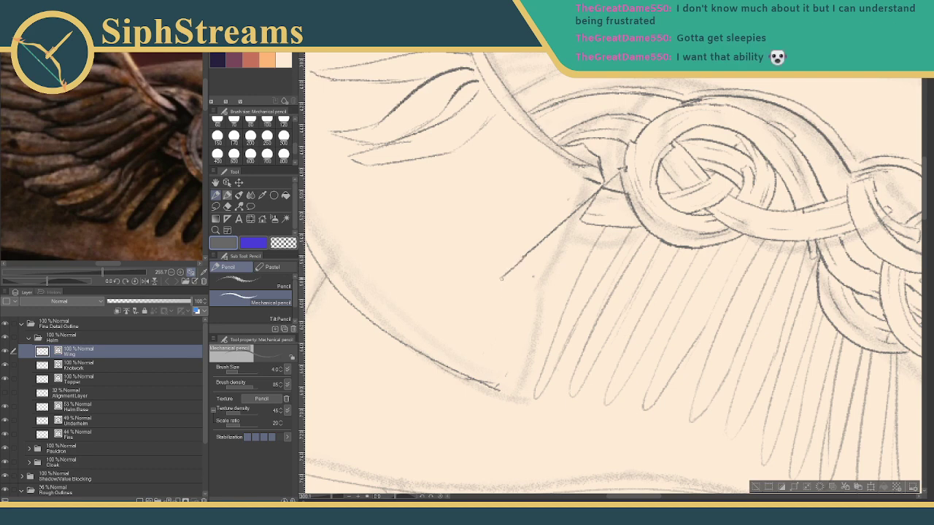
{"action": "mouse_move", "coordinate": [502, 278]}
{"action": "left_mouse_down"}
{"action": "mouse_move", "coordinate": [501, 335]}
{"action": "mouse_move", "coordinate": [500, 293]}
{"action": "mouse_move", "coordinate": [500, 336]}
{"action": "mouse_move", "coordinate": [472, 374]}
{"action": "mouse_move", "coordinate": [497, 391]}
{"action": "left_mouse_up"}
{"action": "key", "text": "e"}
{"action": "key", "text": "p"}
{"action": "left_click_drag", "start_coordinate": [510, 327], "coordinate": [526, 346]}
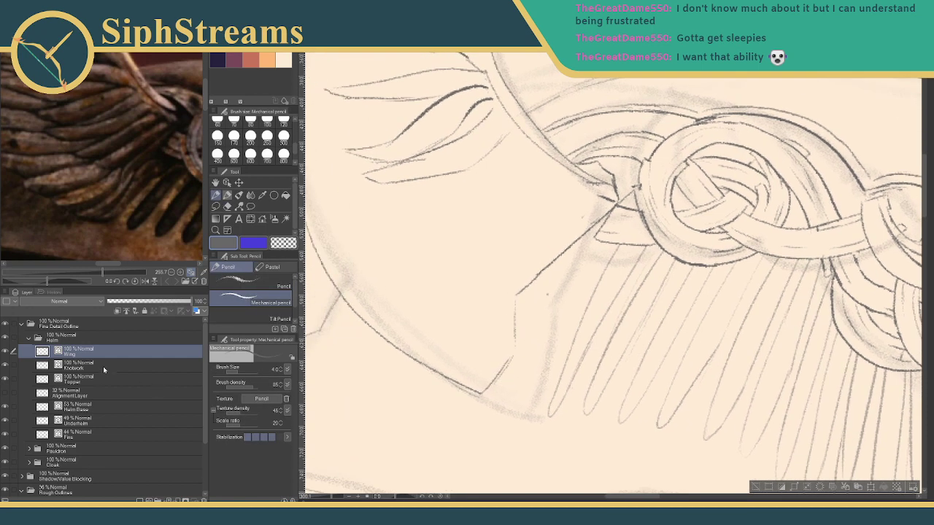
Clean up the overlapping pencil lines around the wing's joint, alternating between the Knotwork and Wing layers.
{"action": "left_click", "coordinate": [103, 368]}
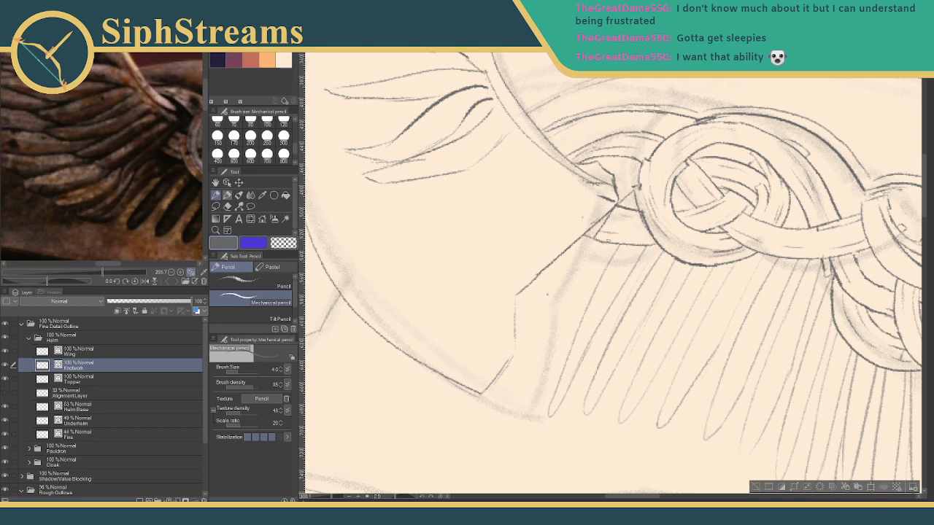
{"action": "key", "text": "e"}
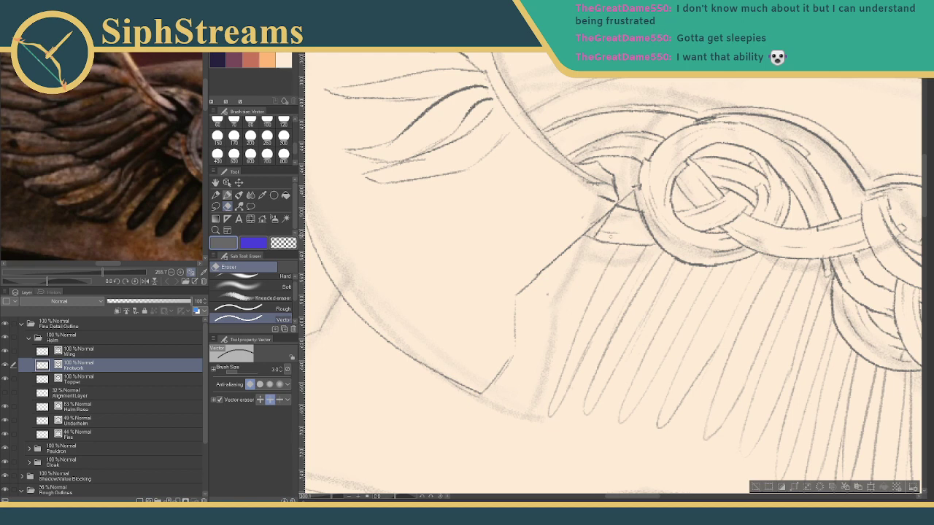
{"action": "key", "text": "p"}
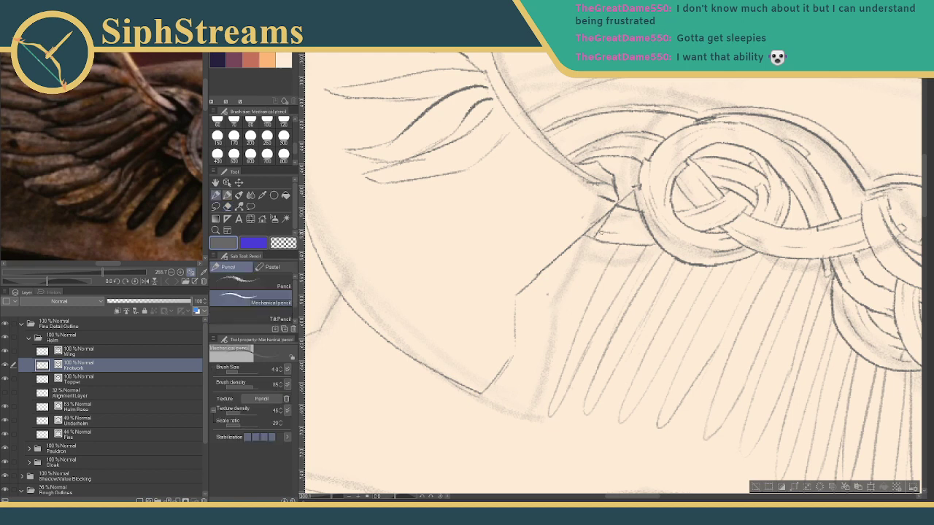
{"action": "left_click", "coordinate": [103, 353]}
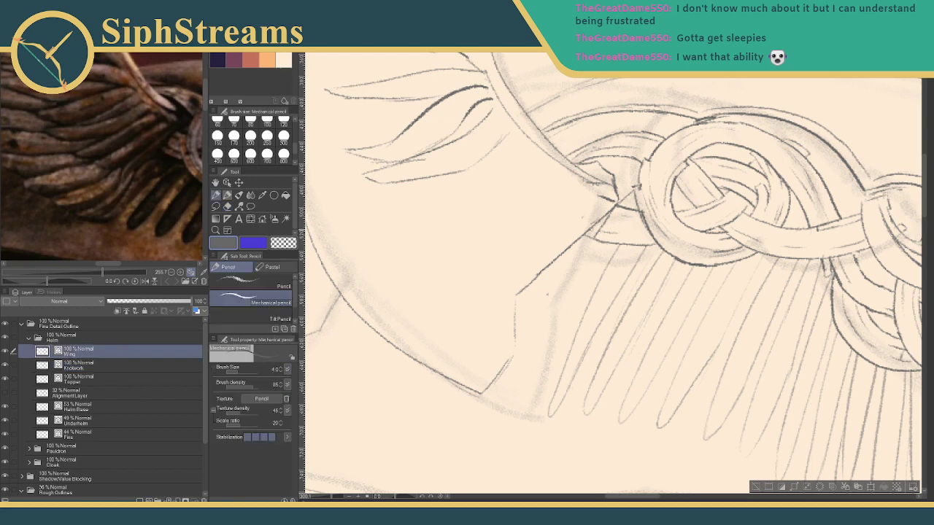
{"action": "key", "text": "e"}
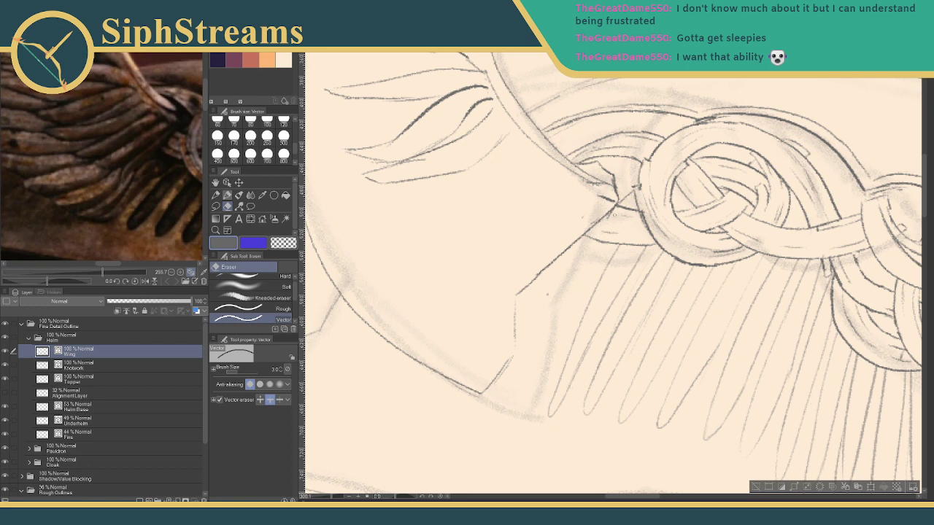
{"action": "key", "text": "p"}
{"action": "left_click", "coordinate": [90, 366]}
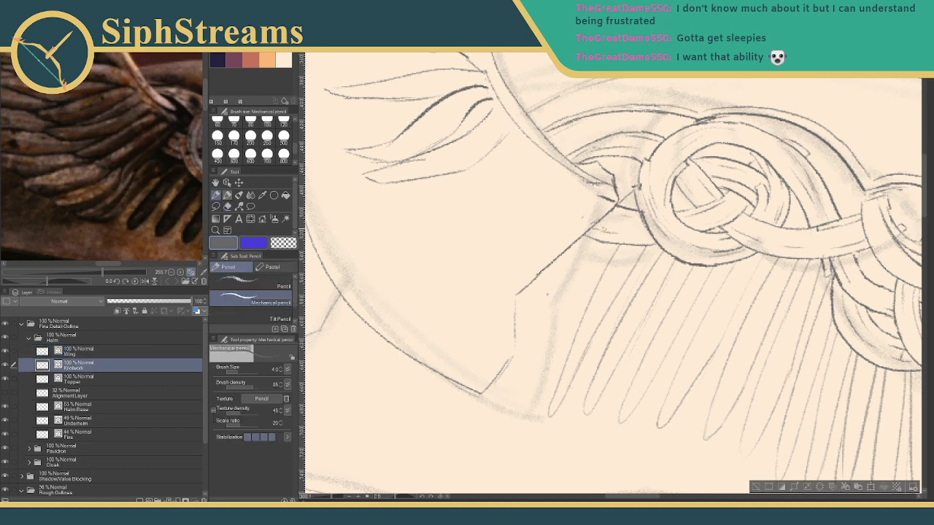
{"action": "key", "text": "e"}
{"action": "key", "text": "p"}
{"action": "left_click", "coordinate": [102, 353]}
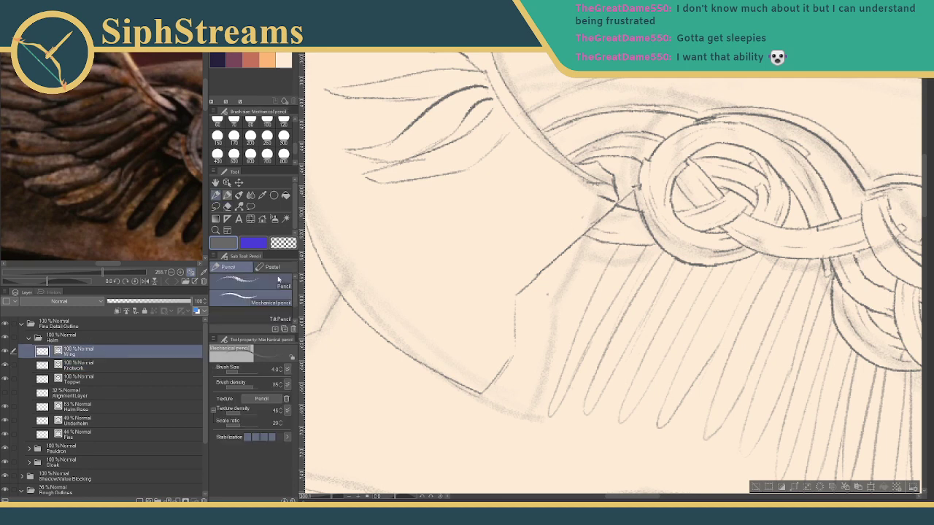
{"action": "key", "text": "e"}
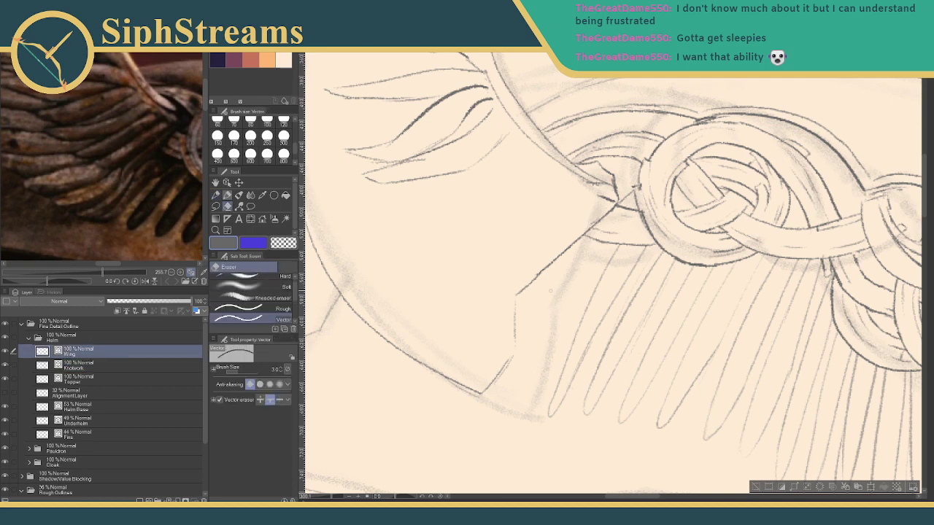
{"action": "key", "text": "p"}
On the Underhelm layer, draw another narrow comb tooth between the wing's lower tip and the existing teeth, and tidy its lines.
{"action": "left_click", "coordinate": [103, 381]}
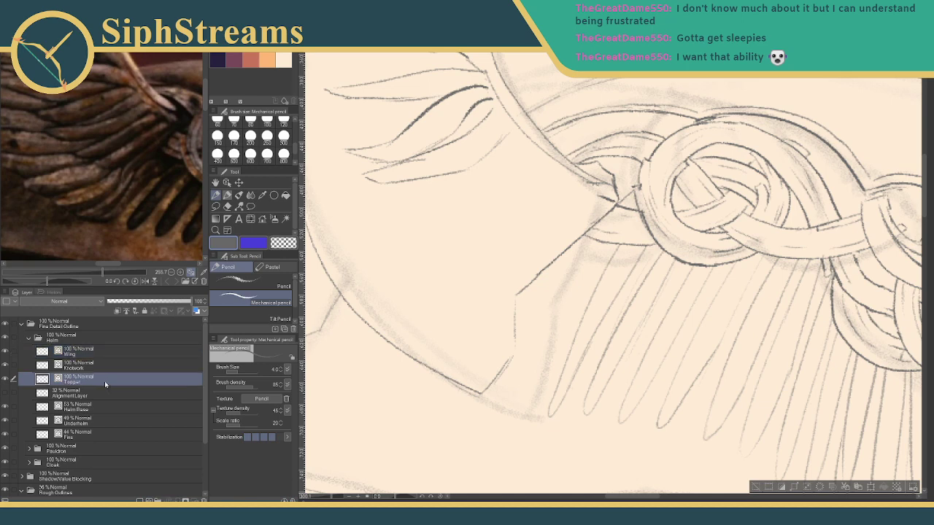
{"action": "left_click", "coordinate": [99, 419]}
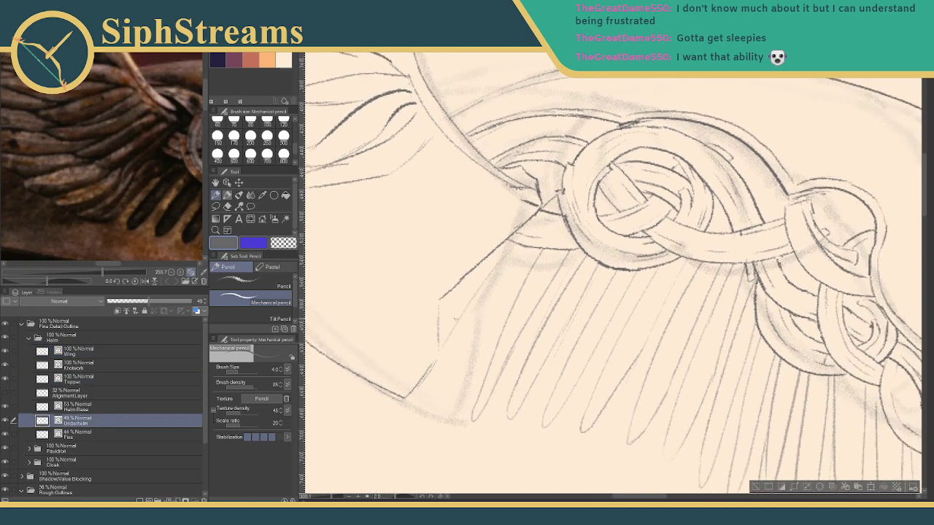
{"action": "left_click_drag", "start_coordinate": [511, 246], "coordinate": [463, 367]}
{"action": "key", "text": "ctrl+z"}
{"action": "left_click_drag", "start_coordinate": [513, 247], "coordinate": [443, 364]}
{"action": "mouse_move", "coordinate": [443, 364]}
{"action": "left_mouse_down"}
{"action": "mouse_move", "coordinate": [436, 385]}
{"action": "mouse_move", "coordinate": [462, 383]}
{"action": "left_mouse_up"}
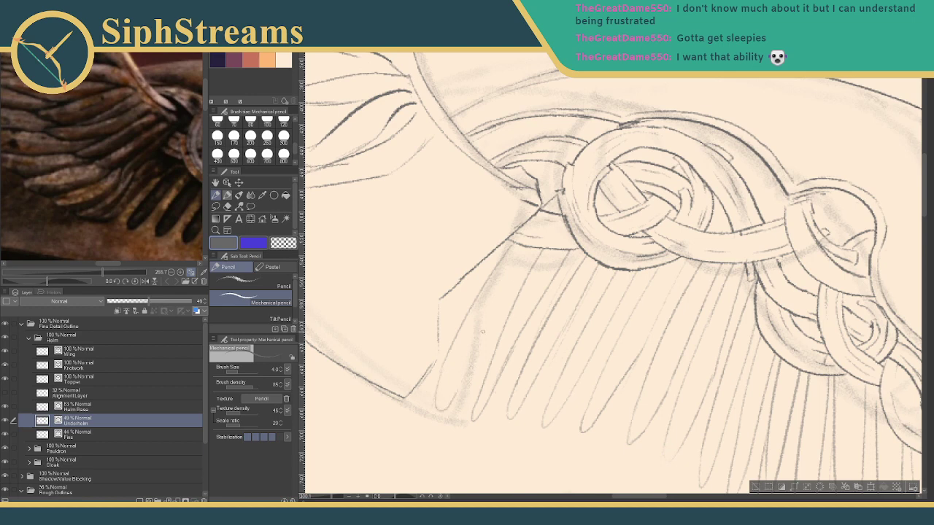
{"action": "left_click_drag", "start_coordinate": [528, 257], "coordinate": [481, 340]}
{"action": "key", "text": "e"}
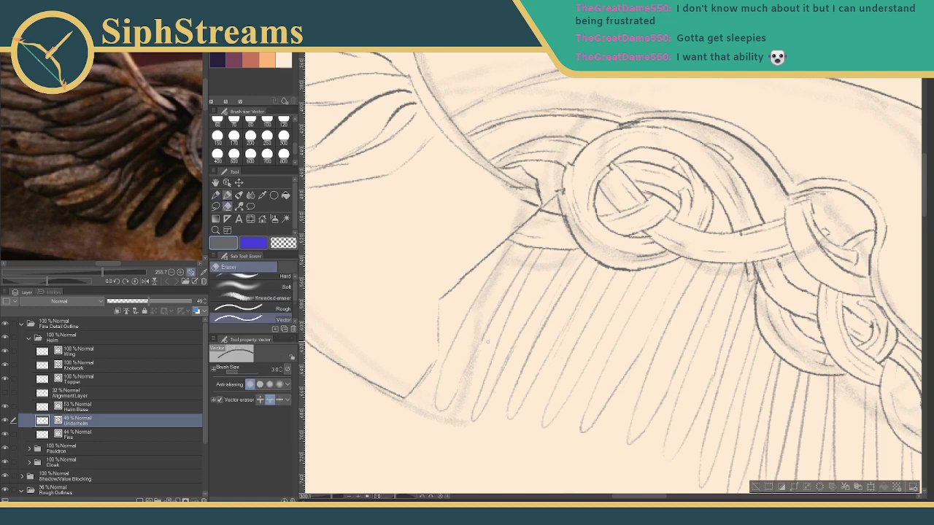
{"action": "key", "text": "p"}
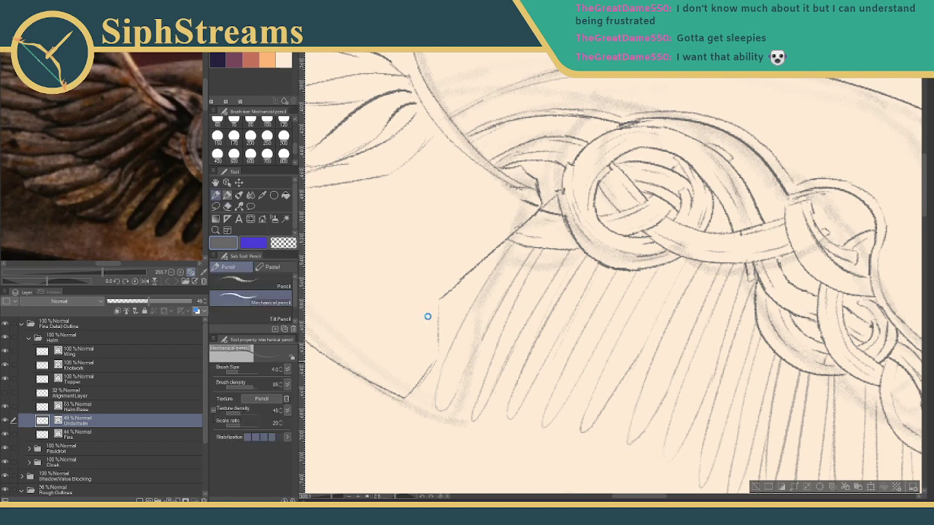
{"action": "left_click_drag", "start_coordinate": [461, 300], "coordinate": [542, 318]}
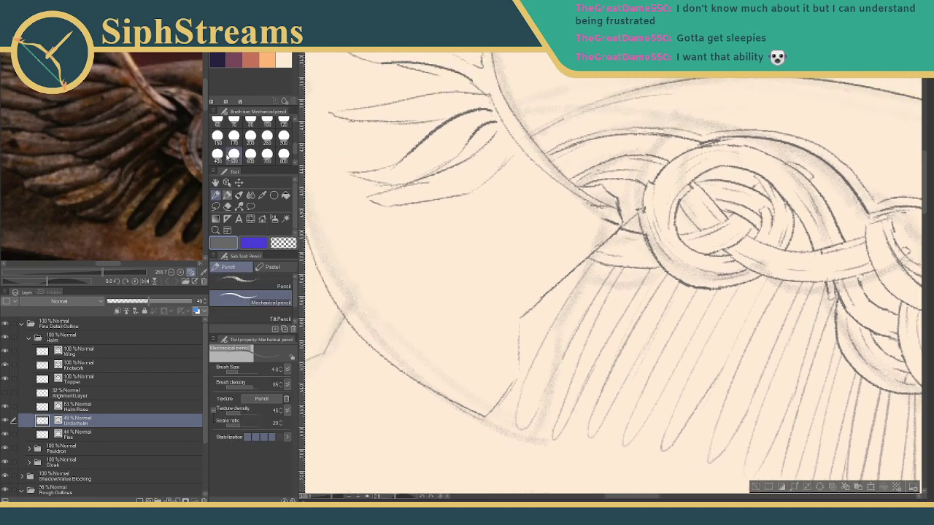
Erase the stray lines between the wing's joint and the round knot on the Wing and Knotwork layers.
{"action": "left_click", "coordinate": [107, 368]}
{"action": "left_click", "coordinate": [100, 350]}
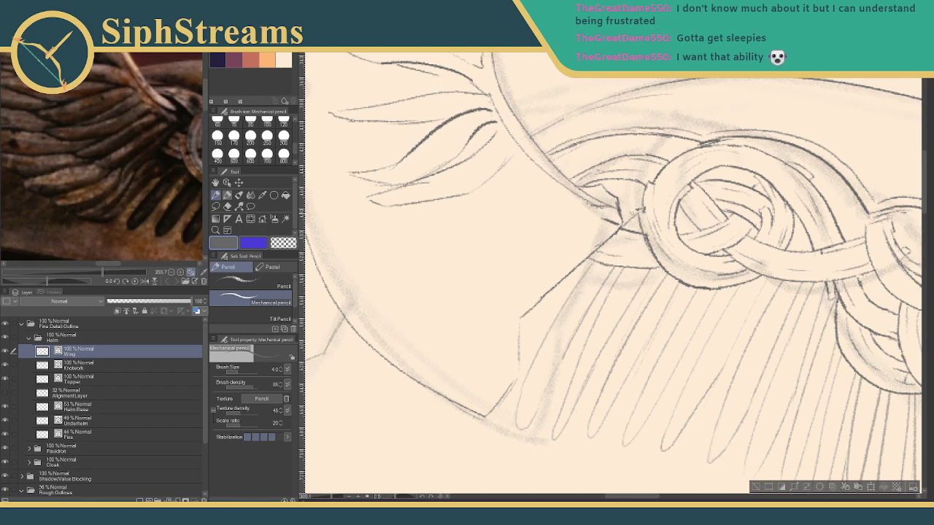
{"action": "key", "text": "e"}
{"action": "key", "text": "alt+bracketleft"}
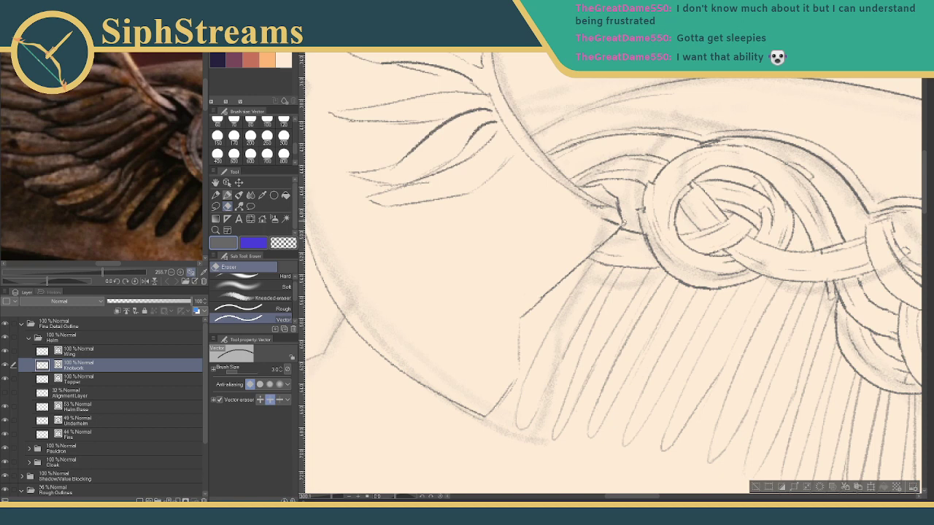
{"action": "key", "text": "p"}
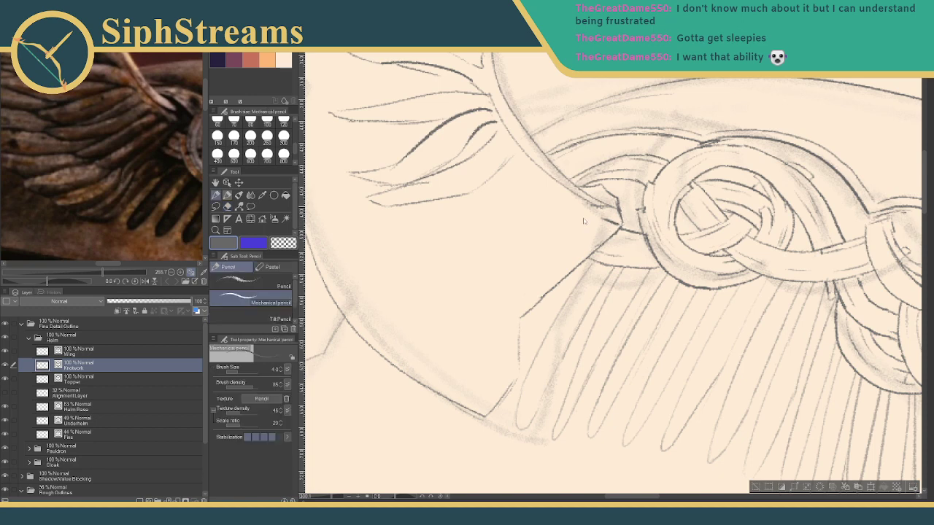
On the Wing layer, rework the wing's point where it meets the braid and erase the leftover line inside it.
{"action": "mouse_move", "coordinate": [582, 216]}
{"action": "left_mouse_down"}
{"action": "mouse_move", "coordinate": [605, 270]}
{"action": "mouse_move", "coordinate": [599, 294]}
{"action": "left_mouse_up"}
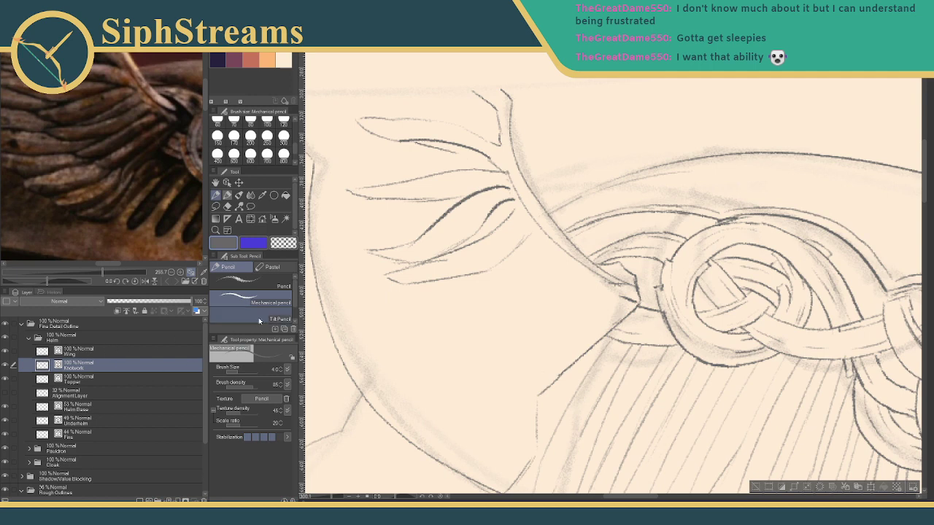
{"action": "left_click", "coordinate": [144, 353]}
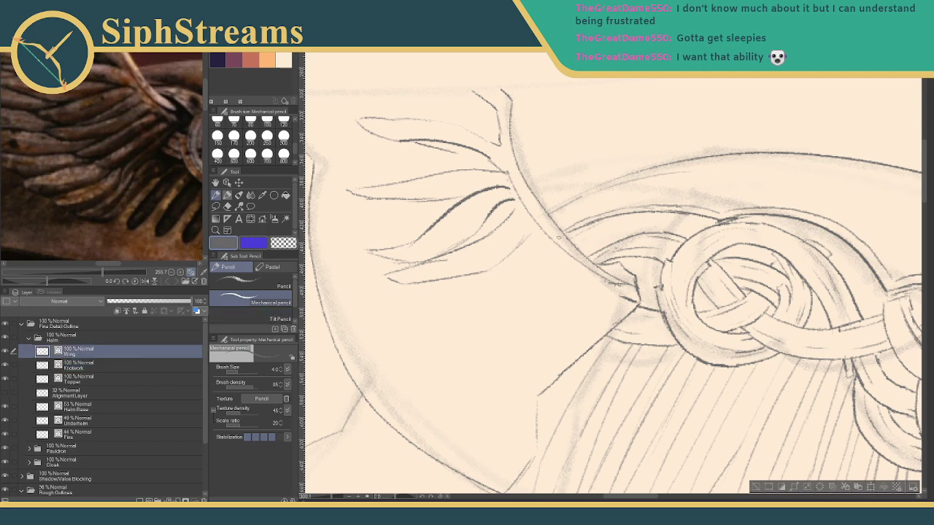
{"action": "key", "text": "e"}
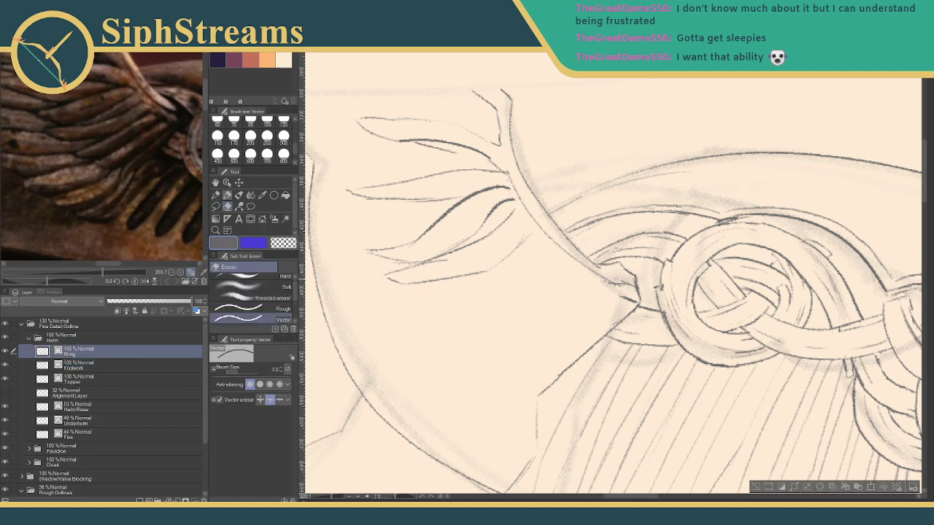
{"action": "key", "text": "p"}
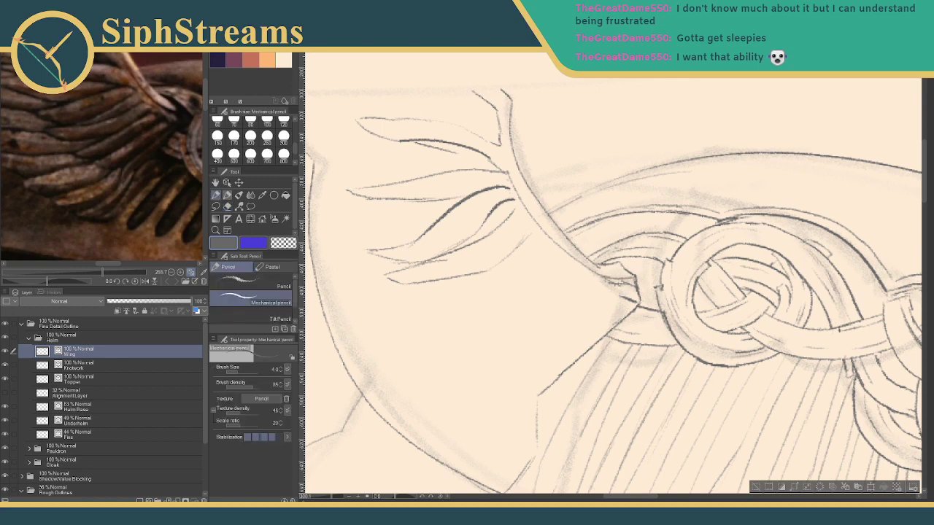
{"action": "key", "text": "e"}
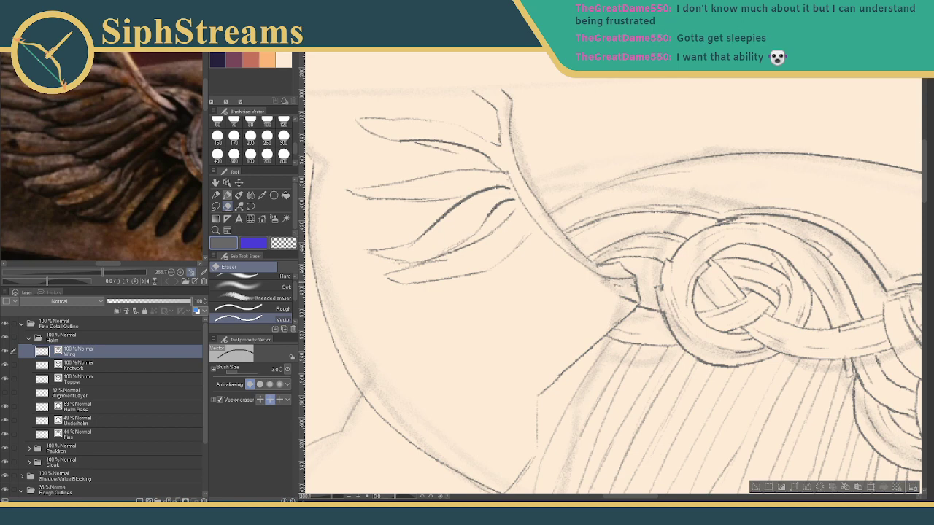
{"action": "left_click_drag", "start_coordinate": [627, 298], "coordinate": [621, 295]}
{"action": "key", "text": "p"}
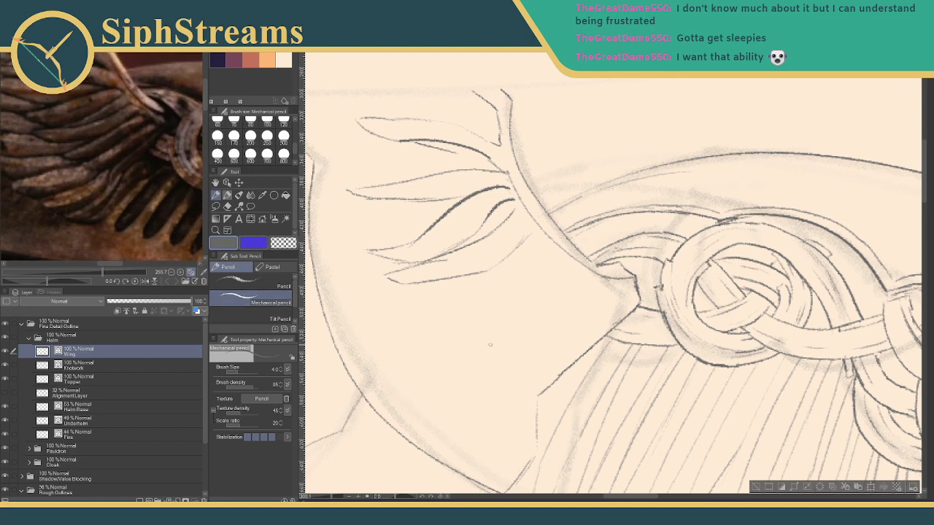
Draw a long narrow feather along the wing's diagonal edge and a curved feather side running down to the lower tip.
{"action": "mouse_move", "coordinate": [494, 329]}
{"action": "left_mouse_down"}
{"action": "mouse_move", "coordinate": [500, 331]}
{"action": "mouse_move", "coordinate": [492, 290]}
{"action": "left_mouse_up"}
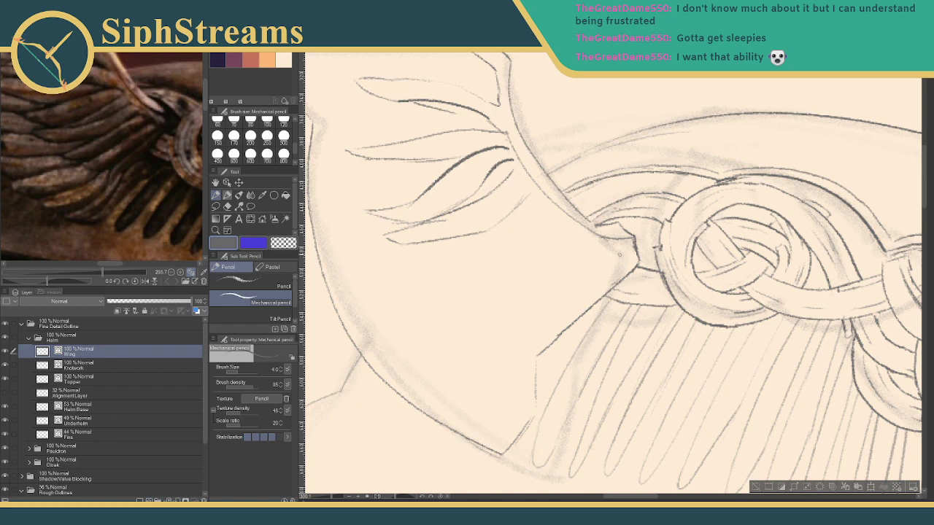
{"action": "mouse_move", "coordinate": [623, 256]}
{"action": "left_mouse_down"}
{"action": "mouse_move", "coordinate": [550, 297]}
{"action": "mouse_move", "coordinate": [508, 338]}
{"action": "left_mouse_up"}
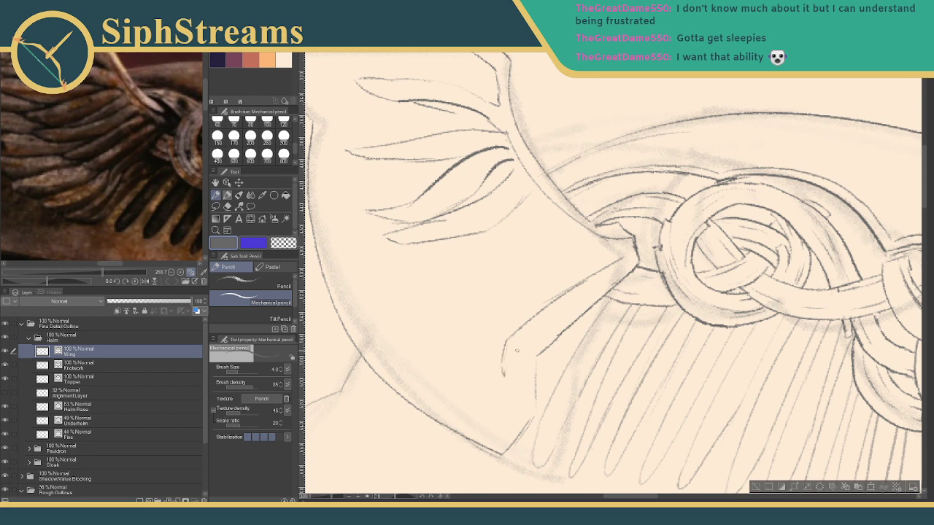
{"action": "mouse_move", "coordinate": [504, 376]}
{"action": "left_mouse_down"}
{"action": "mouse_move", "coordinate": [521, 348]}
{"action": "mouse_move", "coordinate": [596, 291]}
{"action": "left_mouse_up"}
{"action": "mouse_move", "coordinate": [525, 348]}
{"action": "left_mouse_down"}
{"action": "mouse_move", "coordinate": [529, 416]}
{"action": "mouse_move", "coordinate": [528, 379]}
{"action": "mouse_move", "coordinate": [534, 393]}
{"action": "mouse_move", "coordinate": [527, 348]}
{"action": "mouse_move", "coordinate": [512, 428]}
{"action": "mouse_move", "coordinate": [526, 403]}
{"action": "mouse_move", "coordinate": [499, 453]}
{"action": "left_mouse_up"}
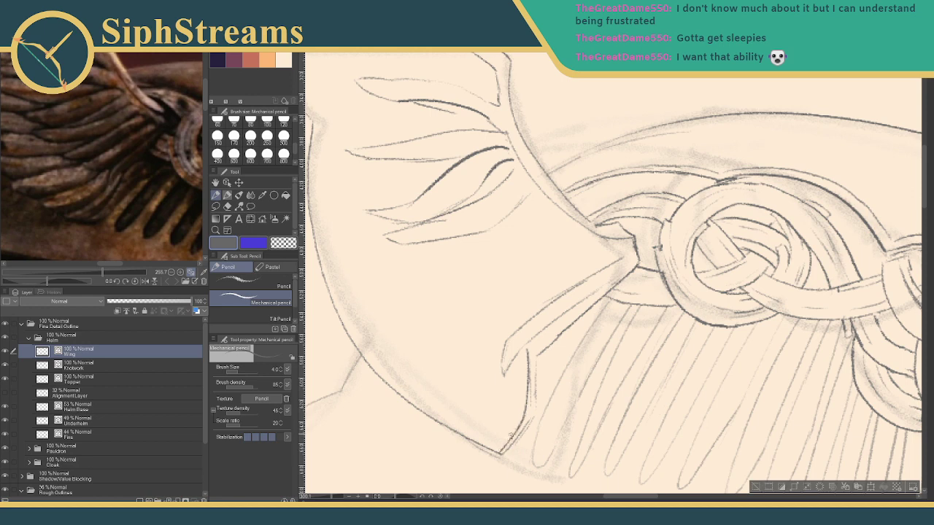
Erase the old straight side line and corner strokes outside the new curved edge of the wing's tip.
{"action": "key", "text": "e"}
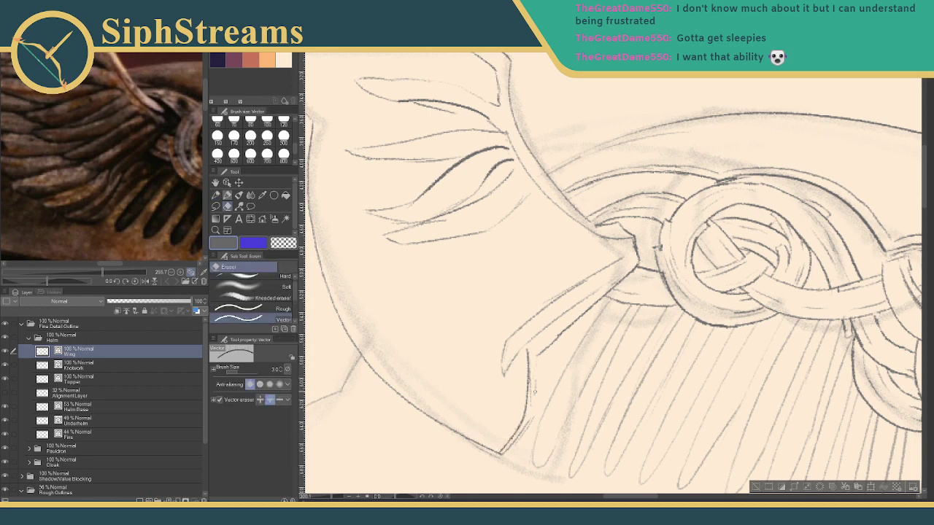
{"action": "left_click_drag", "start_coordinate": [518, 438], "coordinate": [506, 448]}
{"action": "left_click_drag", "start_coordinate": [534, 376], "coordinate": [531, 392]}
{"action": "key", "text": "p"}
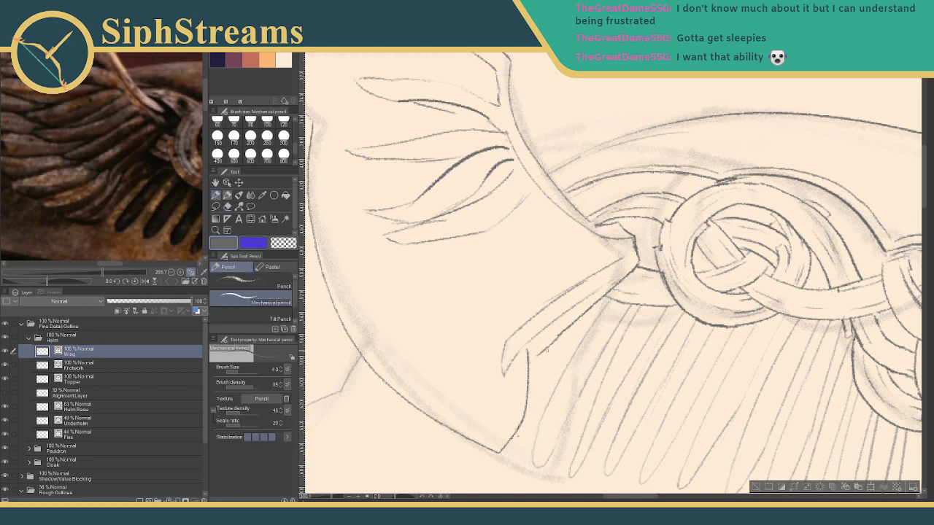
Outline the short feather beneath the diagonal edge and add curved inner feather lines running down to the wing's lower tip.
{"action": "left_click_drag", "start_coordinate": [527, 362], "coordinate": [534, 351]}
{"action": "mouse_move", "coordinate": [529, 358]}
{"action": "left_mouse_down"}
{"action": "mouse_move", "coordinate": [540, 355]}
{"action": "mouse_move", "coordinate": [540, 335]}
{"action": "mouse_move", "coordinate": [573, 317]}
{"action": "left_mouse_up"}
{"action": "mouse_move", "coordinate": [505, 353]}
{"action": "left_mouse_down"}
{"action": "mouse_move", "coordinate": [499, 380]}
{"action": "mouse_move", "coordinate": [515, 374]}
{"action": "mouse_move", "coordinate": [520, 356]}
{"action": "mouse_move", "coordinate": [496, 431]}
{"action": "mouse_move", "coordinate": [509, 414]}
{"action": "mouse_move", "coordinate": [504, 423]}
{"action": "mouse_move", "coordinate": [462, 436]}
{"action": "left_mouse_up"}
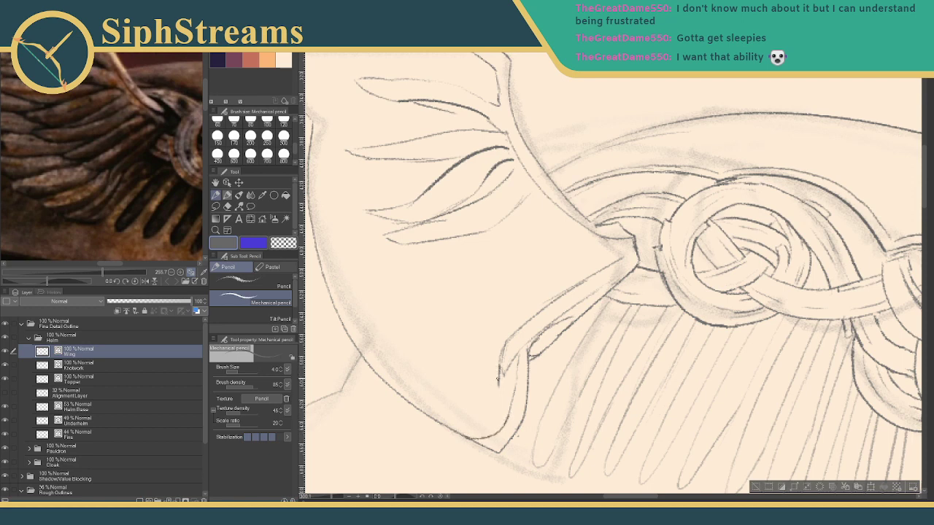
{"action": "left_click_drag", "start_coordinate": [498, 385], "coordinate": [481, 411]}
{"action": "key", "text": "ctrl+z"}
{"action": "mouse_move", "coordinate": [500, 386]}
{"action": "left_mouse_down"}
{"action": "mouse_move", "coordinate": [495, 409]}
{"action": "mouse_move", "coordinate": [462, 433]}
{"action": "left_mouse_up"}
{"action": "key", "text": "ctrl+z"}
{"action": "mouse_move", "coordinate": [512, 370]}
{"action": "left_mouse_down"}
{"action": "mouse_move", "coordinate": [504, 415]}
{"action": "mouse_move", "coordinate": [509, 378]}
{"action": "mouse_move", "coordinate": [491, 426]}
{"action": "mouse_move", "coordinate": [506, 394]}
{"action": "mouse_move", "coordinate": [497, 421]}
{"action": "left_mouse_up"}
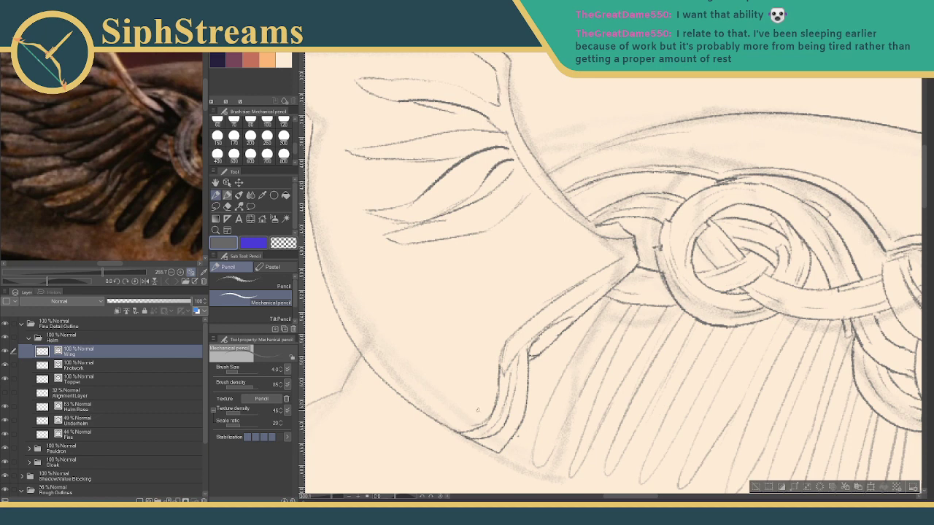
Draw the next curved feather inward from the wing's tip, ending on the lower curve, and clean up its end.
{"action": "left_click_drag", "start_coordinate": [549, 249], "coordinate": [592, 230]}
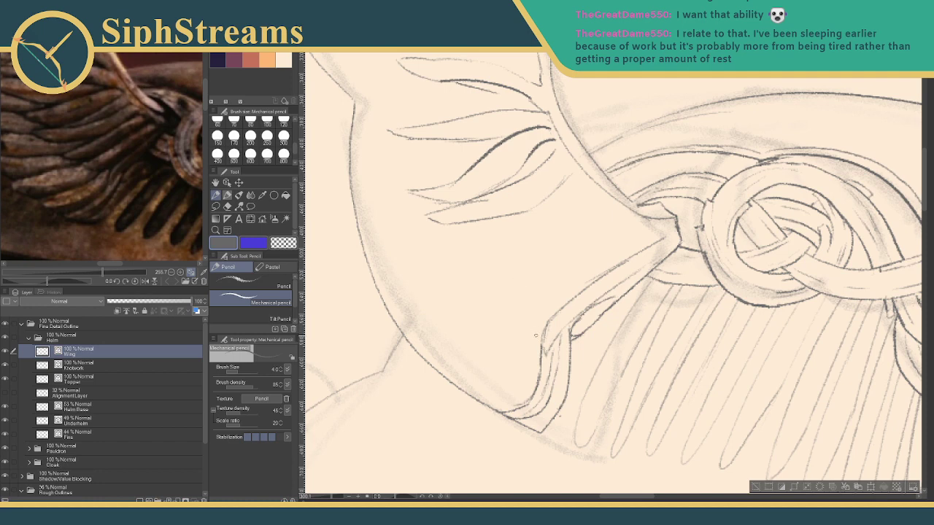
{"action": "left_click_drag", "start_coordinate": [544, 342], "coordinate": [543, 352]}
{"action": "mouse_move", "coordinate": [546, 316]}
{"action": "left_mouse_down"}
{"action": "mouse_move", "coordinate": [543, 349]}
{"action": "mouse_move", "coordinate": [540, 318]}
{"action": "mouse_move", "coordinate": [505, 360]}
{"action": "left_mouse_up"}
{"action": "key", "text": "ctrl+z"}
{"action": "key", "text": "ctrl+z"}
{"action": "key", "text": "ctrl+z"}
{"action": "mouse_move", "coordinate": [529, 323]}
{"action": "left_mouse_down"}
{"action": "mouse_move", "coordinate": [516, 361]}
{"action": "mouse_move", "coordinate": [524, 340]}
{"action": "mouse_move", "coordinate": [510, 365]}
{"action": "mouse_move", "coordinate": [469, 393]}
{"action": "mouse_move", "coordinate": [480, 406]}
{"action": "mouse_move", "coordinate": [511, 391]}
{"action": "left_mouse_up"}
{"action": "mouse_move", "coordinate": [540, 340]}
{"action": "left_mouse_down"}
{"action": "mouse_move", "coordinate": [513, 413]}
{"action": "mouse_move", "coordinate": [481, 401]}
{"action": "left_mouse_up"}
{"action": "key", "text": "e"}
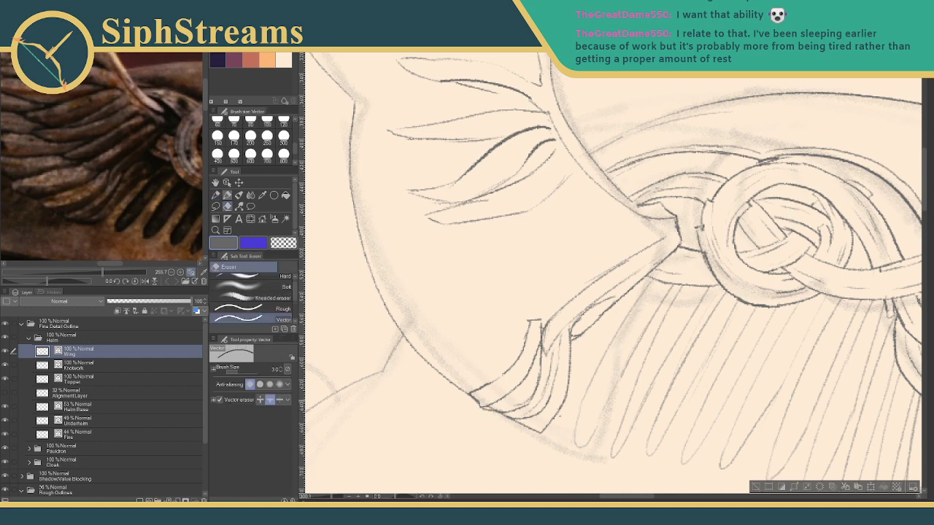
{"action": "key", "text": "p"}
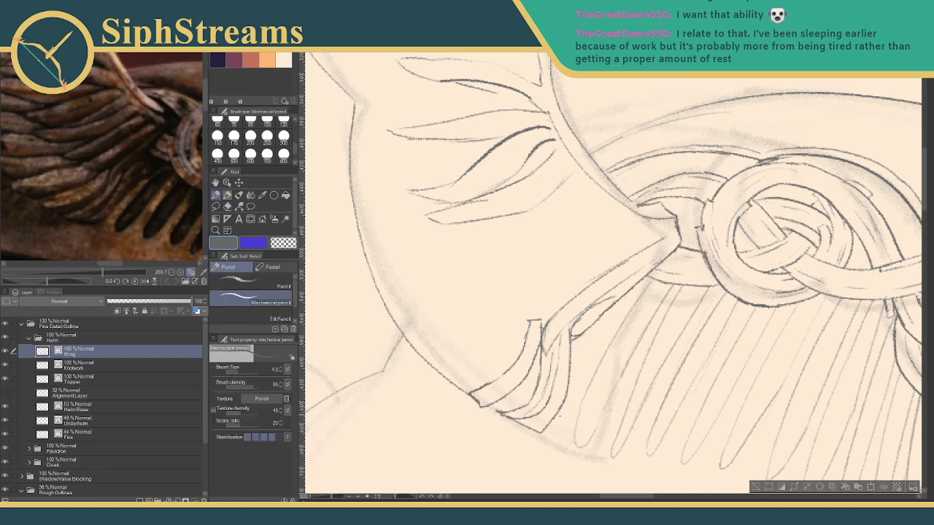
Round off the lower ends of the outer tip feathers and erase the sharp corner beneath them.
{"action": "mouse_move", "coordinate": [510, 419]}
{"action": "left_mouse_down"}
{"action": "mouse_move", "coordinate": [483, 408]}
{"action": "mouse_move", "coordinate": [519, 423]}
{"action": "mouse_move", "coordinate": [488, 397]}
{"action": "mouse_move", "coordinate": [523, 394]}
{"action": "mouse_move", "coordinate": [499, 402]}
{"action": "mouse_move", "coordinate": [537, 367]}
{"action": "mouse_move", "coordinate": [557, 434]}
{"action": "left_mouse_up"}
{"action": "key", "text": "e"}
{"action": "key", "text": "p"}
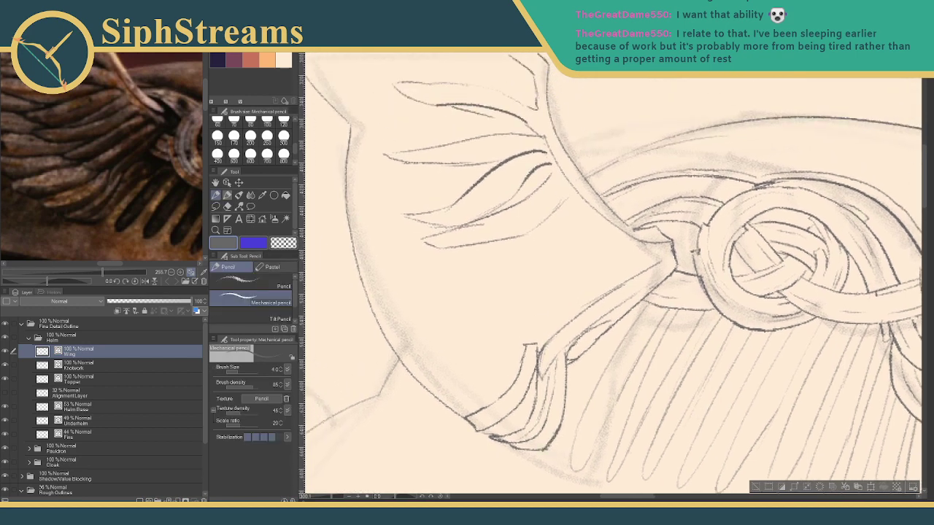
{"action": "left_click_drag", "start_coordinate": [542, 321], "coordinate": [528, 317]}
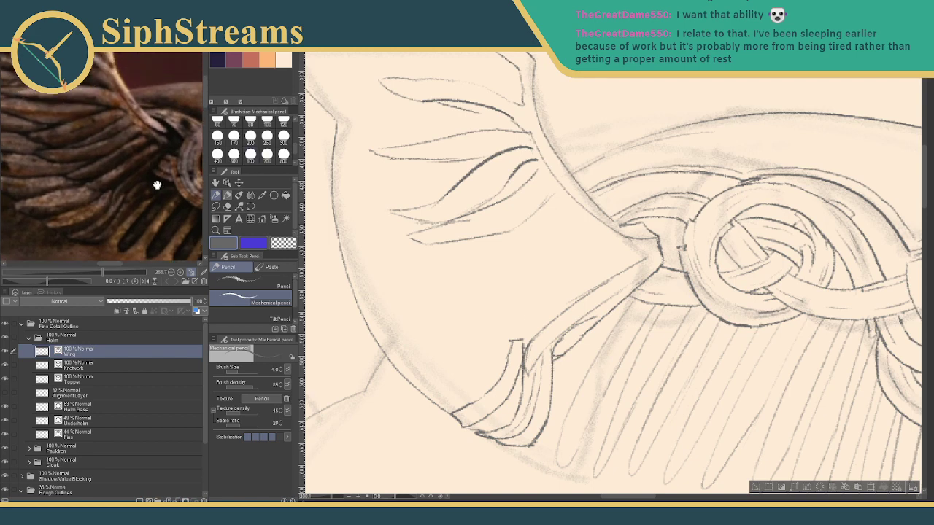
Look over the whole illustration, the pauldron and the helm's knotwork and hanging feathers to choose the next area.
{"action": "left_click_drag", "start_coordinate": [330, 498], "coordinate": [320, 497]}
{"action": "left_click_drag", "start_coordinate": [465, 377], "coordinate": [408, 368]}
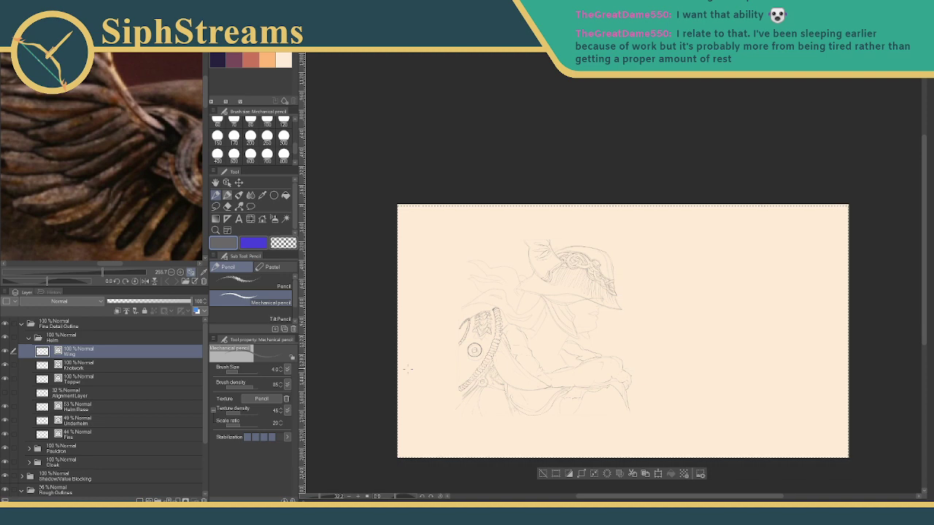
{"action": "left_click_drag", "start_coordinate": [320, 497], "coordinate": [325, 498]}
{"action": "mouse_move", "coordinate": [353, 461]}
{"action": "left_mouse_down"}
{"action": "mouse_move", "coordinate": [688, 197]}
{"action": "mouse_move", "coordinate": [617, 281]}
{"action": "left_mouse_up"}
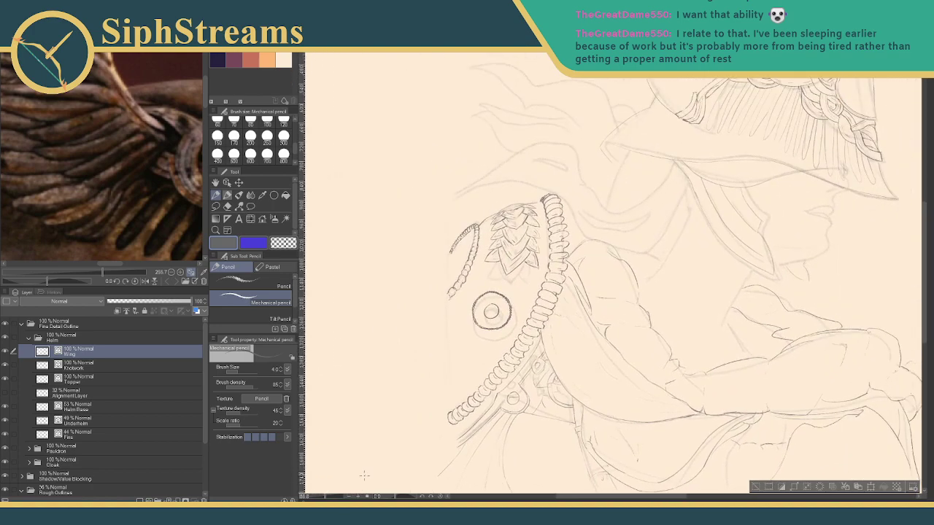
{"action": "left_click_drag", "start_coordinate": [327, 499], "coordinate": [333, 498]}
{"action": "left_click_drag", "start_coordinate": [524, 256], "coordinate": [439, 376]}
{"action": "left_click_drag", "start_coordinate": [691, 224], "coordinate": [328, 482]}
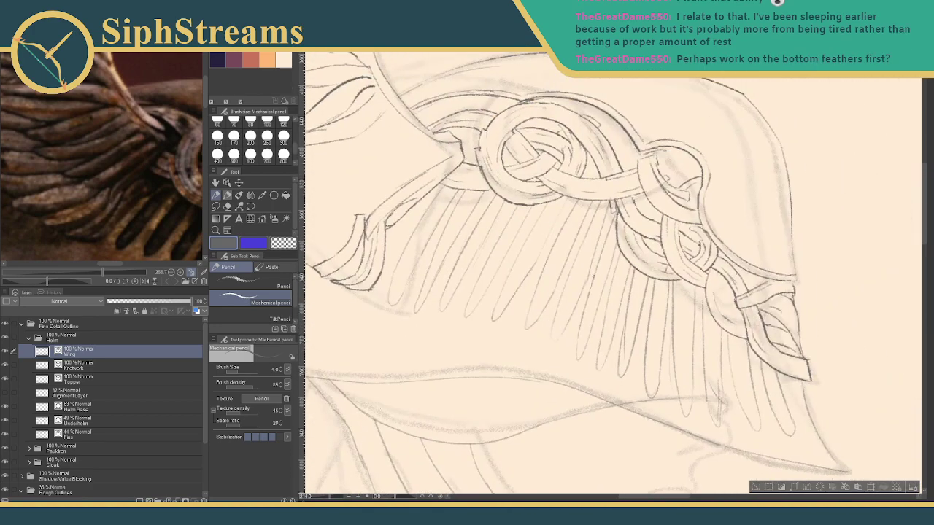
{"action": "mouse_move", "coordinate": [613, 240]}
{"action": "left_mouse_down"}
{"action": "mouse_move", "coordinate": [550, 308]}
{"action": "mouse_move", "coordinate": [545, 296]}
{"action": "left_mouse_up"}
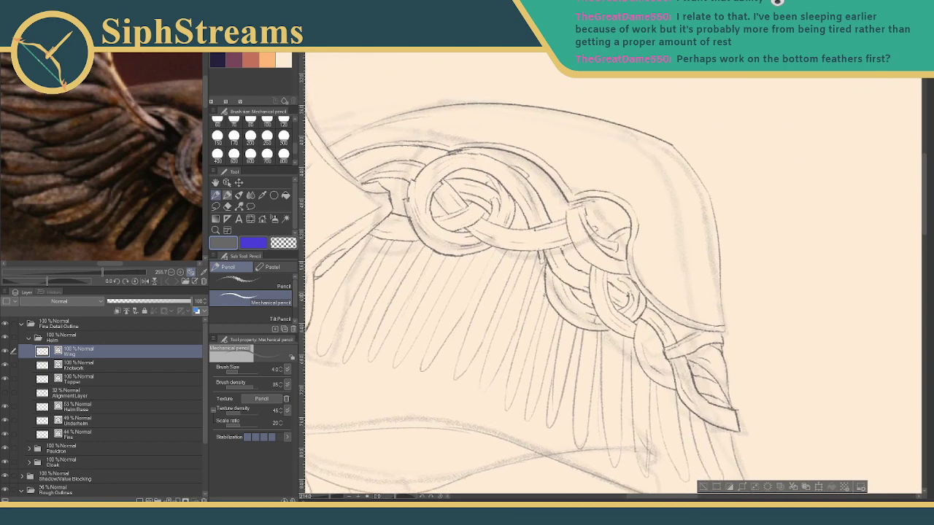
Raise the opacity of the Underhelm and Helm Base layers to 100% and the Fins layer to 91%.
{"action": "left_click", "coordinate": [108, 422]}
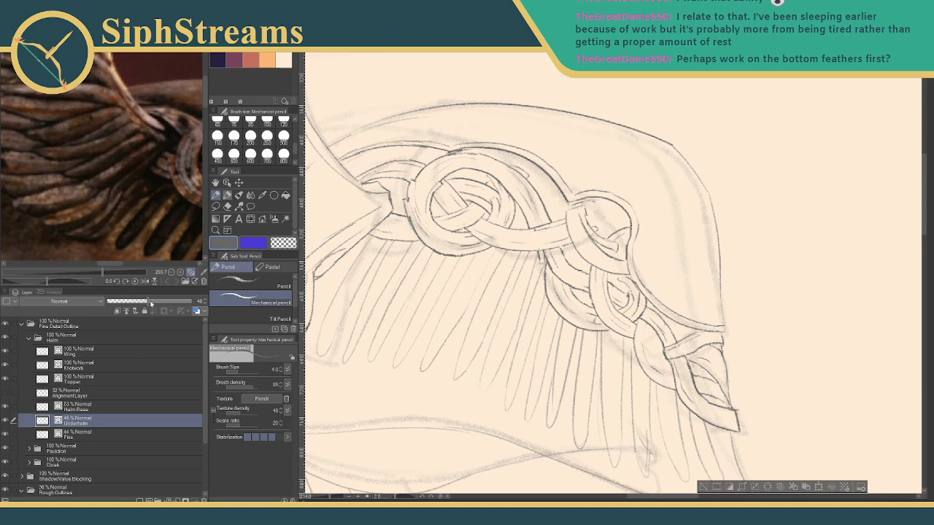
{"action": "left_click", "coordinate": [192, 302]}
{"action": "left_click", "coordinate": [132, 406]}
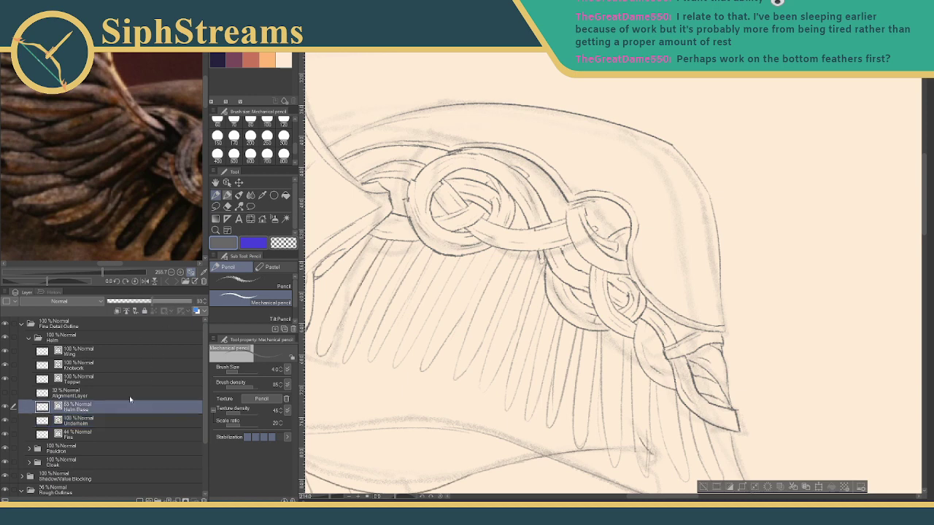
{"action": "left_click_drag", "start_coordinate": [155, 303], "coordinate": [184, 301]}
{"action": "left_click", "coordinate": [123, 432]}
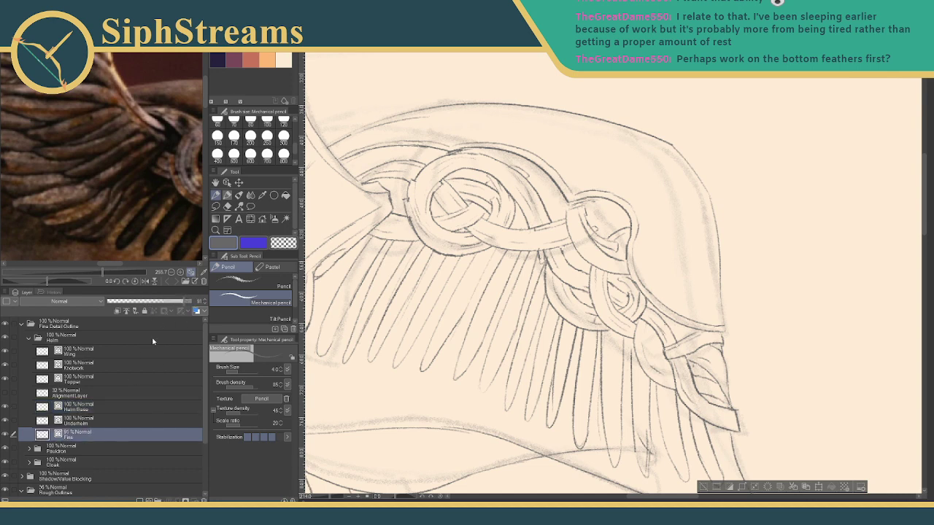
{"action": "left_click", "coordinate": [109, 394]}
{"action": "left_click", "coordinate": [121, 379]}
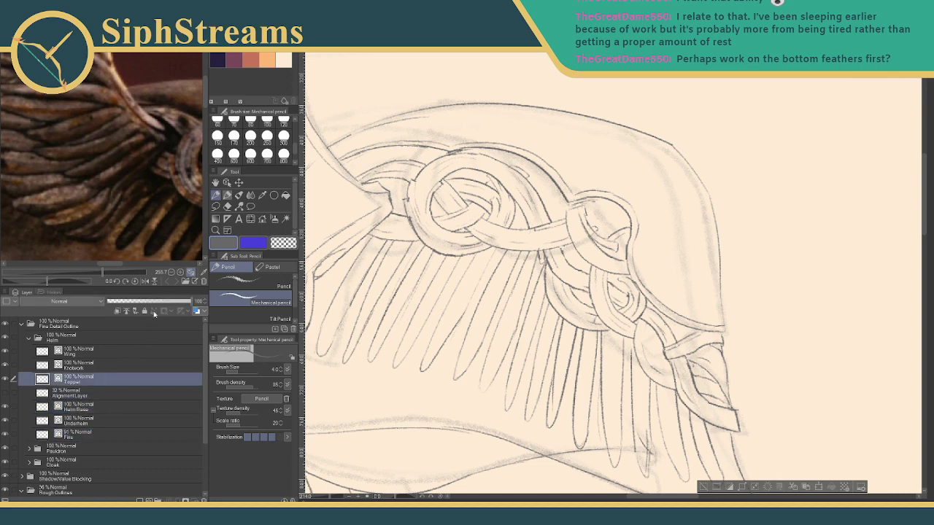
{"action": "left_click", "coordinate": [127, 353]}
{"action": "left_click", "coordinate": [127, 366]}
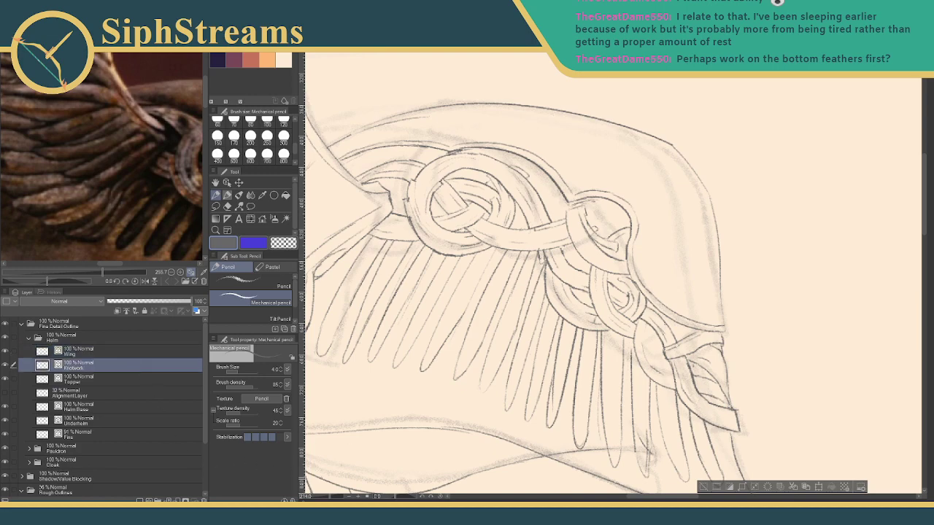
Select the Fins layer and frame the helm's cheek guard on both the canvas and the reference photo.
{"action": "left_click_drag", "start_coordinate": [330, 497], "coordinate": [319, 497]}
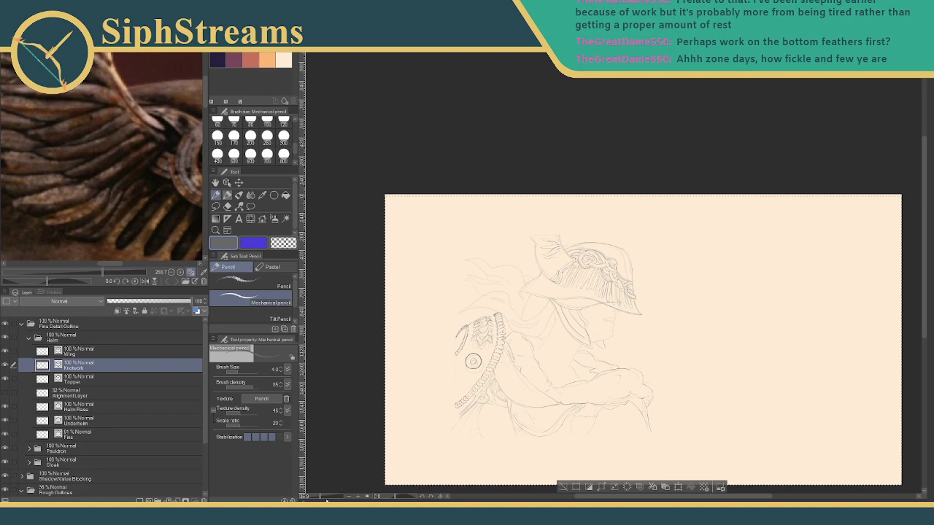
{"action": "left_click_drag", "start_coordinate": [319, 497], "coordinate": [329, 497]}
{"action": "left_click_drag", "start_coordinate": [636, 391], "coordinate": [633, 250]}
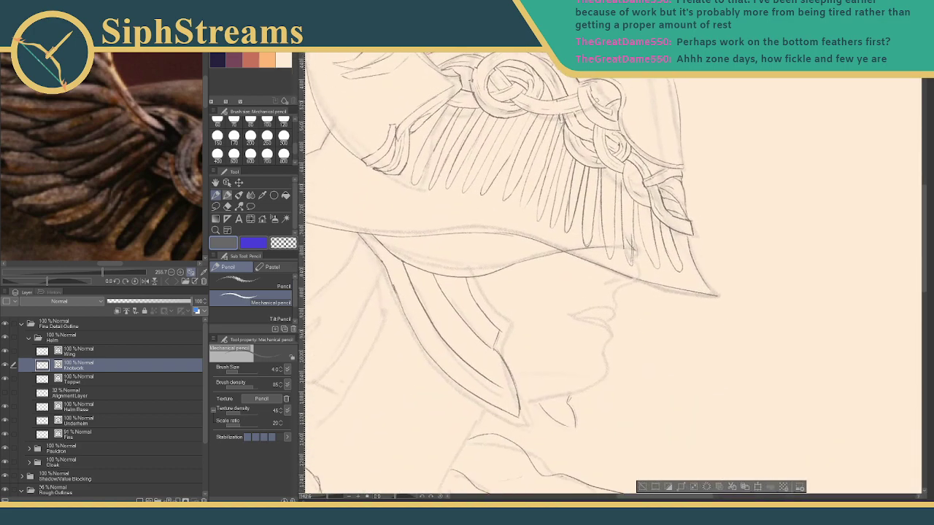
{"action": "left_click_drag", "start_coordinate": [327, 498], "coordinate": [331, 498]}
{"action": "left_click_drag", "start_coordinate": [344, 429], "coordinate": [508, 375]}
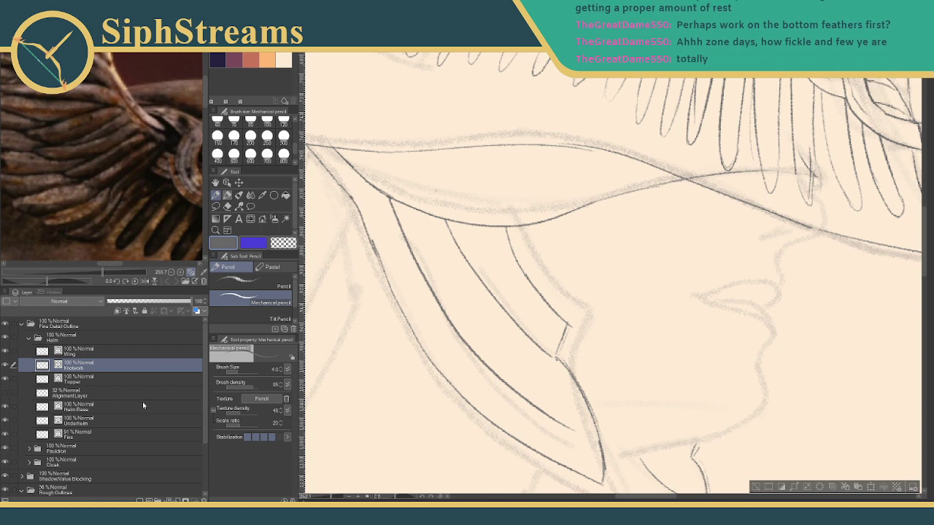
{"action": "left_click", "coordinate": [141, 432]}
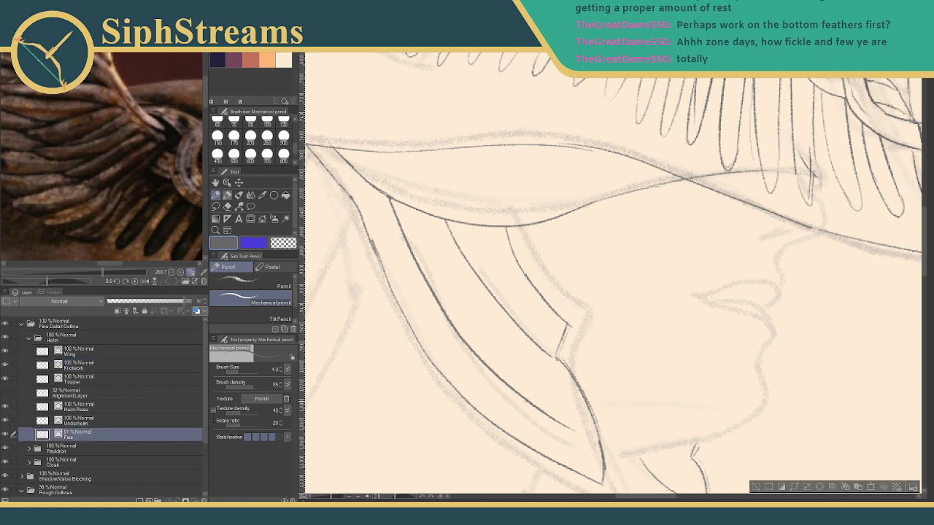
{"action": "mouse_move", "coordinate": [538, 389]}
{"action": "left_mouse_down"}
{"action": "mouse_move", "coordinate": [434, 258]}
{"action": "mouse_move", "coordinate": [547, 382]}
{"action": "left_mouse_up"}
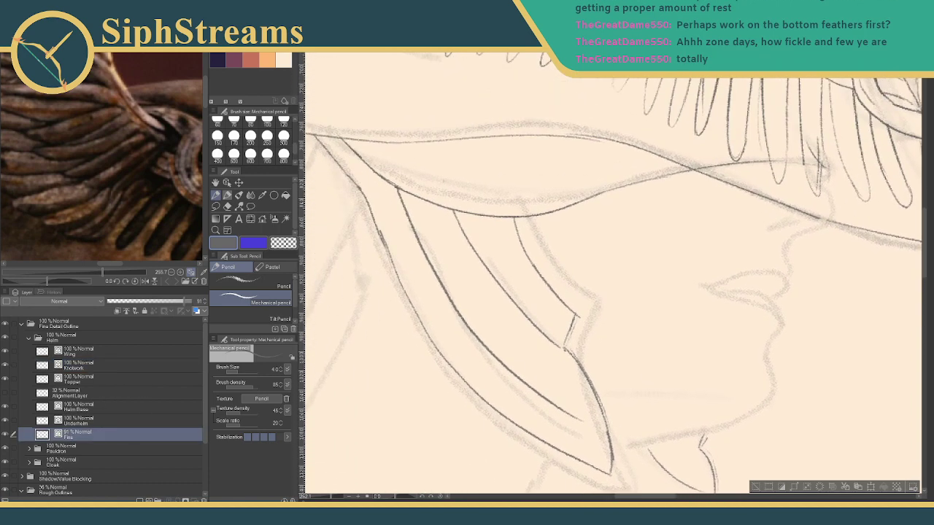
{"action": "left_click_drag", "start_coordinate": [483, 279], "coordinate": [502, 257]}
{"action": "left_click_drag", "start_coordinate": [181, 187], "coordinate": [127, 173]}
{"action": "left_click_drag", "start_coordinate": [103, 272], "coordinate": [82, 272]}
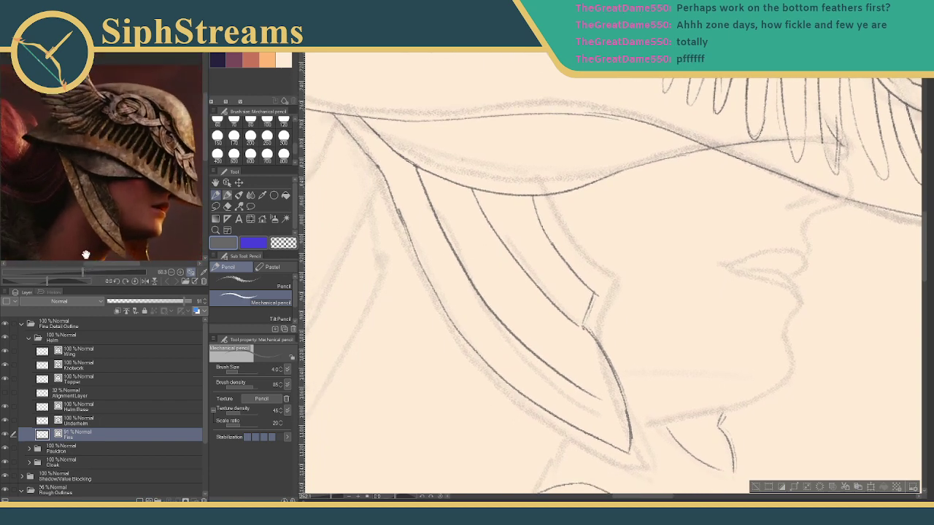
{"action": "scroll", "coordinate": [86, 254], "scroll_direction": "up", "scroll_amount": 3}
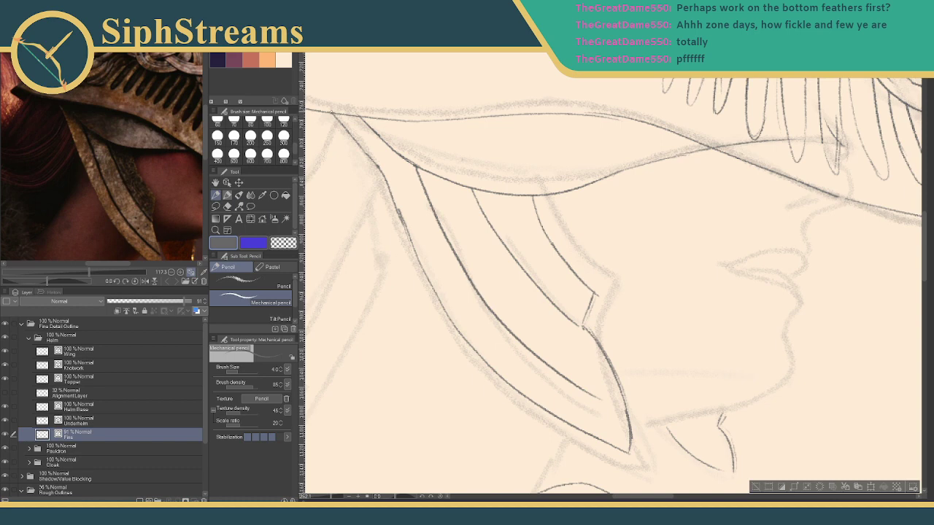
{"action": "mouse_move", "coordinate": [332, 114]}
{"action": "left_mouse_down"}
{"action": "mouse_move", "coordinate": [371, 161]}
{"action": "mouse_move", "coordinate": [455, 336]}
{"action": "left_mouse_up"}
{"action": "key", "text": "ctrl+z"}
{"action": "mouse_move", "coordinate": [334, 114]}
{"action": "left_mouse_down"}
{"action": "mouse_move", "coordinate": [370, 145]}
{"action": "mouse_move", "coordinate": [417, 224]}
{"action": "left_mouse_up"}
{"action": "key", "text": "ctrl+z"}
{"action": "mouse_move", "coordinate": [333, 114]}
{"action": "left_mouse_down"}
{"action": "mouse_move", "coordinate": [356, 134]}
{"action": "mouse_move", "coordinate": [422, 260]}
{"action": "mouse_move", "coordinate": [521, 406]}
{"action": "mouse_move", "coordinate": [537, 413]}
{"action": "left_mouse_up"}
{"action": "key", "text": "ctrl+z"}
Hide the Rough Outlines folder and mark the cheek guard's top corner, front notch and lower tip with small dots.
{"action": "left_click_drag", "start_coordinate": [205, 409], "coordinate": [203, 467]}
{"action": "left_click", "coordinate": [9, 421]}
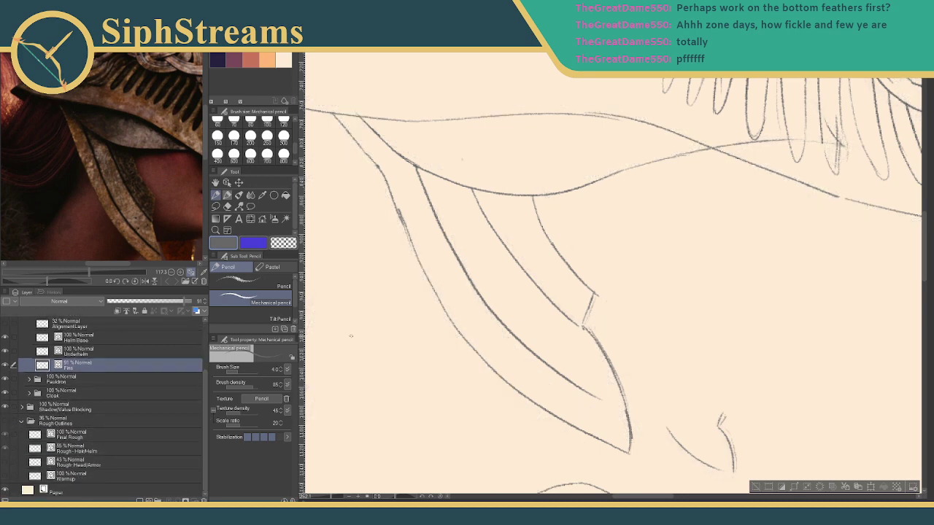
{"action": "mouse_move", "coordinate": [487, 335]}
{"action": "left_mouse_down"}
{"action": "mouse_move", "coordinate": [474, 333]}
{"action": "mouse_move", "coordinate": [469, 345]}
{"action": "left_mouse_up"}
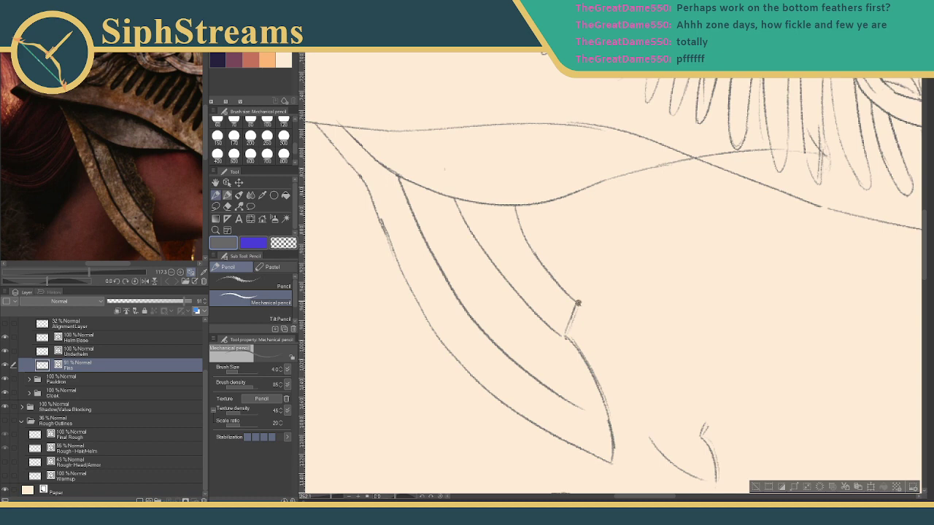
{"action": "left_click", "coordinate": [566, 337]}
{"action": "left_click", "coordinate": [611, 462]}
{"action": "left_click_drag", "start_coordinate": [511, 306], "coordinate": [552, 346]}
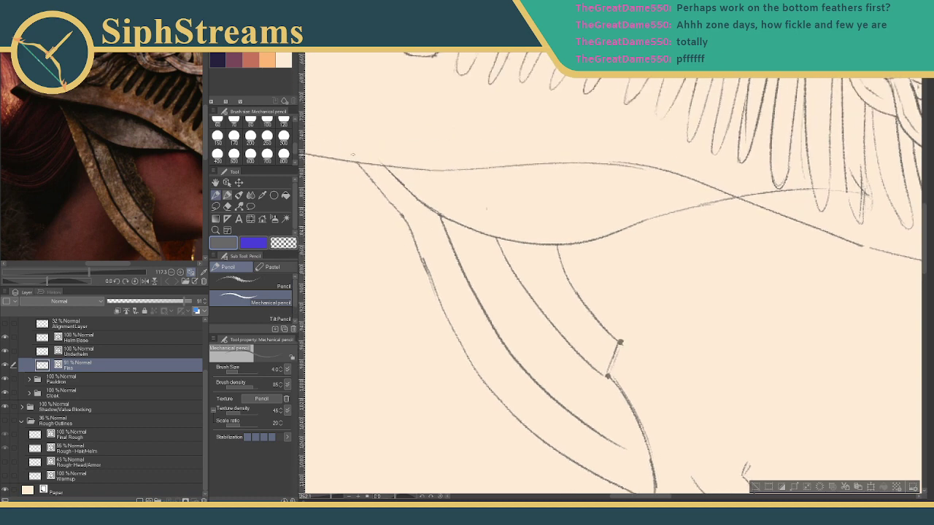
{"action": "left_click_drag", "start_coordinate": [367, 166], "coordinate": [448, 198]}
{"action": "left_click_drag", "start_coordinate": [558, 290], "coordinate": [417, 148]}
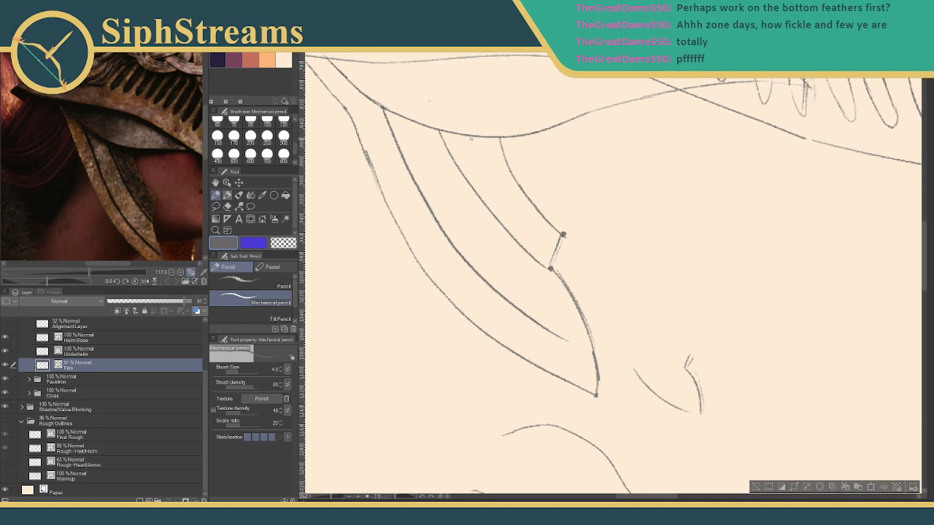
Erase the cheek guard's upper front edge and its two long inner contour lines with the vector eraser.
{"action": "key", "text": "e"}
{"action": "left_click_drag", "start_coordinate": [515, 162], "coordinate": [505, 168]}
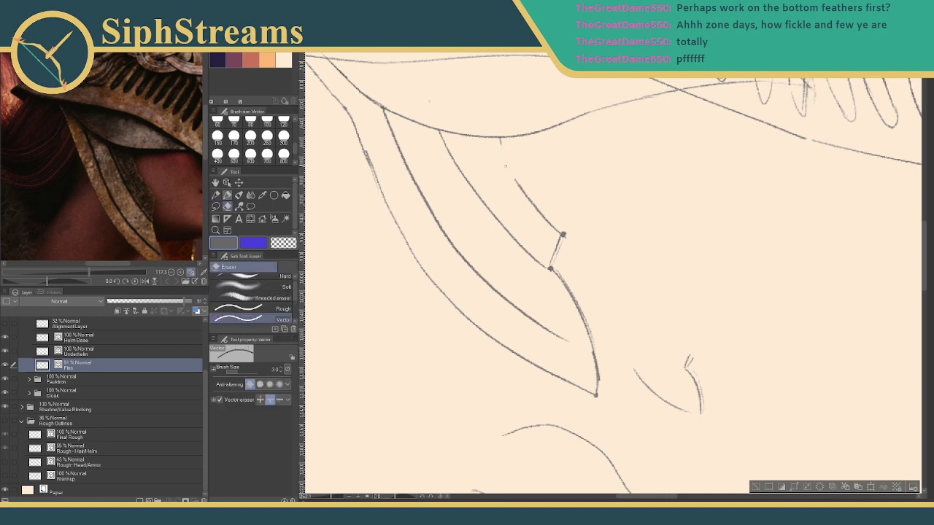
{"action": "left_click_drag", "start_coordinate": [549, 210], "coordinate": [493, 220]}
{"action": "left_click_drag", "start_coordinate": [523, 184], "coordinate": [517, 191]}
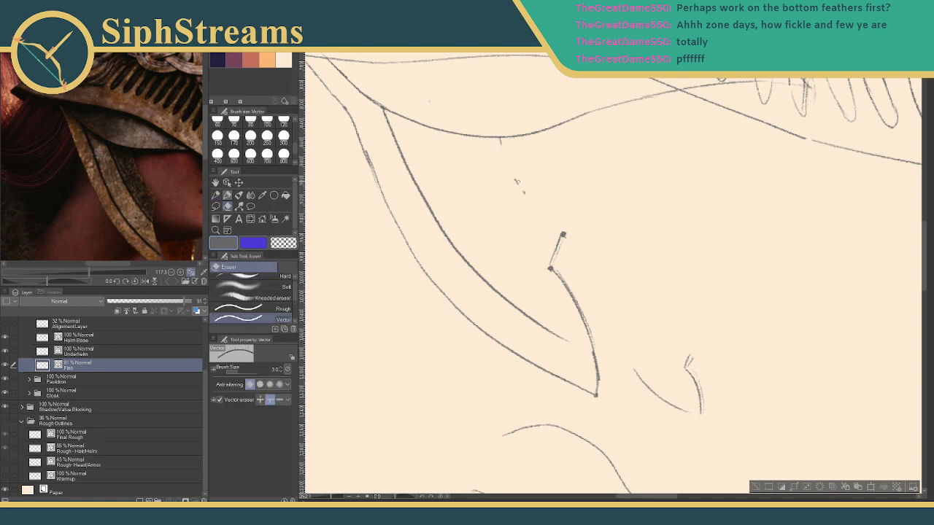
{"action": "left_click_drag", "start_coordinate": [497, 143], "coordinate": [501, 140]}
{"action": "left_click", "coordinate": [451, 238]}
Redraw the cheek guard's back edge slightly further in, from the top corner toward the lower tip, and erase the old edge.
{"action": "key", "text": "p"}
{"action": "mouse_move", "coordinate": [425, 191]}
{"action": "left_mouse_down"}
{"action": "mouse_move", "coordinate": [477, 231]}
{"action": "mouse_move", "coordinate": [448, 194]}
{"action": "left_mouse_up"}
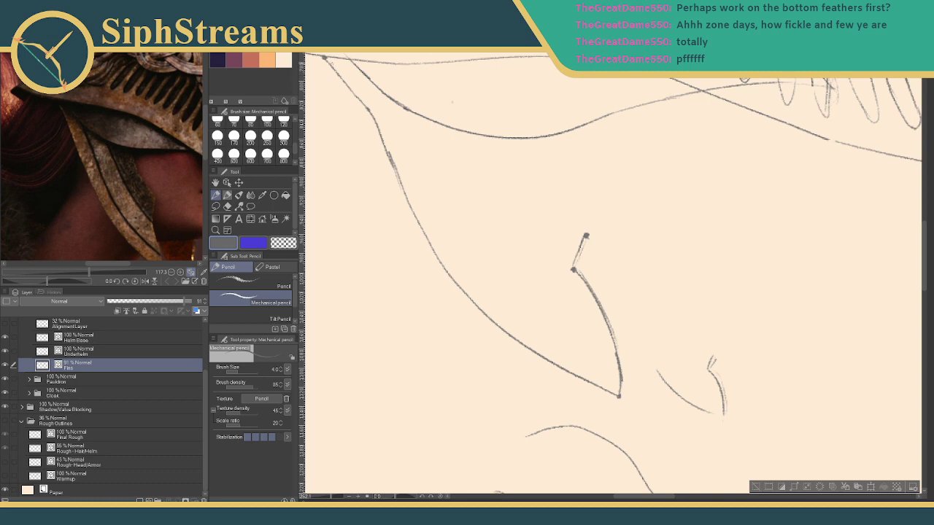
{"action": "mouse_move", "coordinate": [335, 70]}
{"action": "left_mouse_down"}
{"action": "mouse_move", "coordinate": [376, 120]}
{"action": "mouse_move", "coordinate": [467, 279]}
{"action": "mouse_move", "coordinate": [547, 361]}
{"action": "left_mouse_up"}
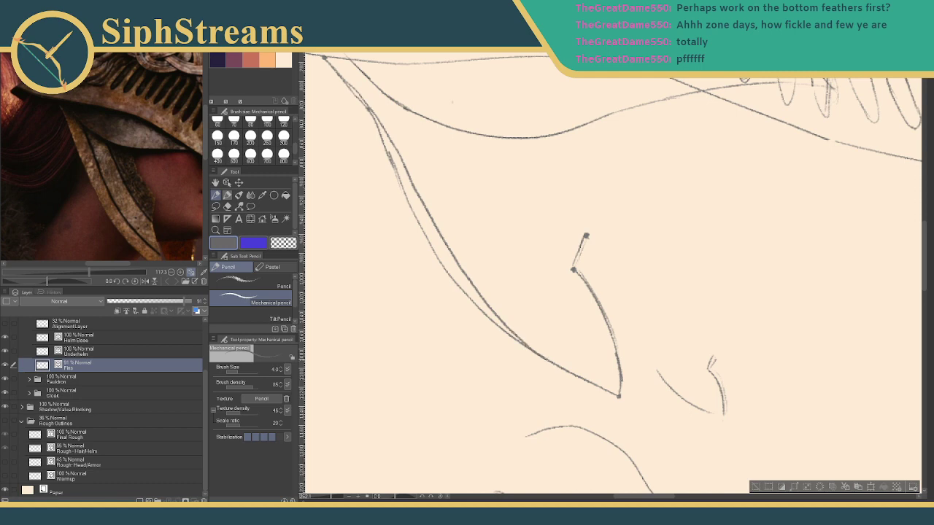
{"action": "key", "text": "e"}
{"action": "left_click_drag", "start_coordinate": [432, 256], "coordinate": [430, 260]}
{"action": "mouse_move", "coordinate": [375, 135]}
{"action": "left_mouse_down"}
{"action": "mouse_move", "coordinate": [387, 141]}
{"action": "mouse_move", "coordinate": [400, 188]}
{"action": "left_mouse_up"}
{"action": "key", "text": "p"}
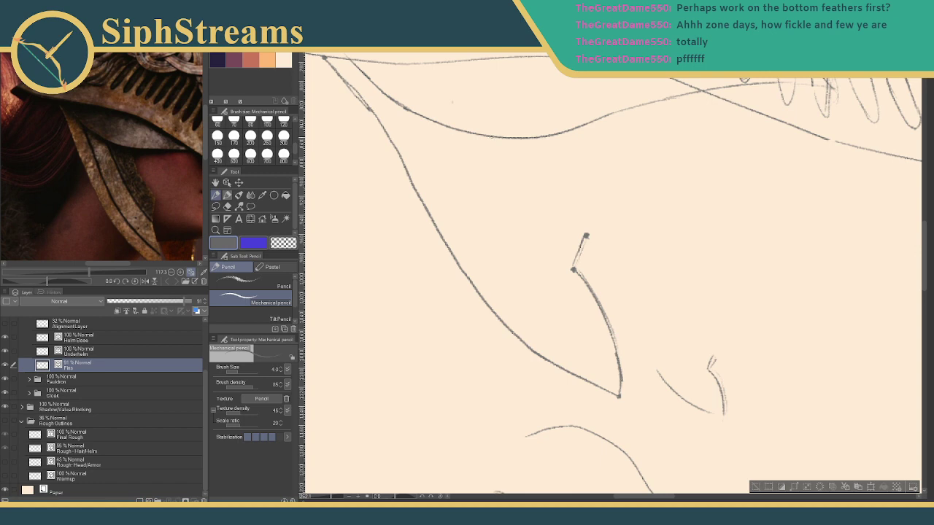
{"action": "left_click_drag", "start_coordinate": [490, 140], "coordinate": [499, 189]}
{"action": "left_click_drag", "start_coordinate": [501, 188], "coordinate": [577, 236]}
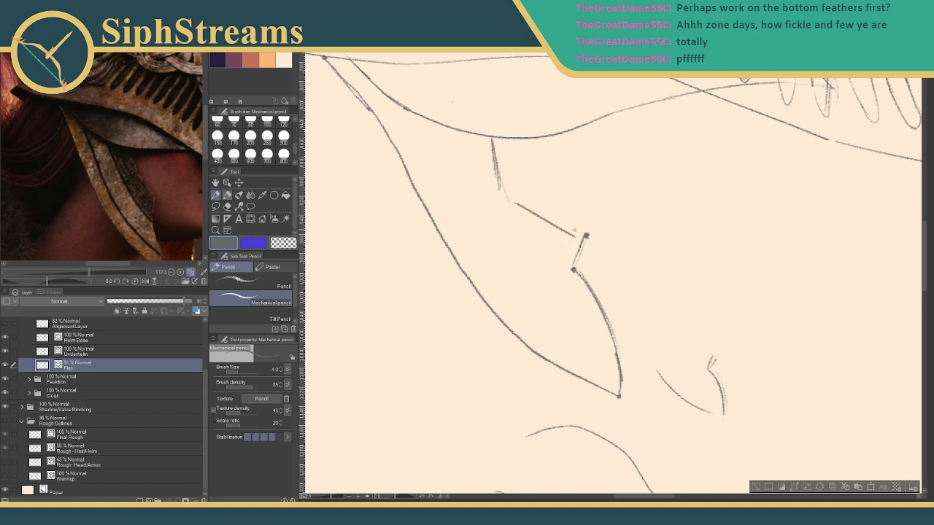
{"action": "scroll", "coordinate": [564, 251], "scroll_direction": "down", "scroll_amount": 1}
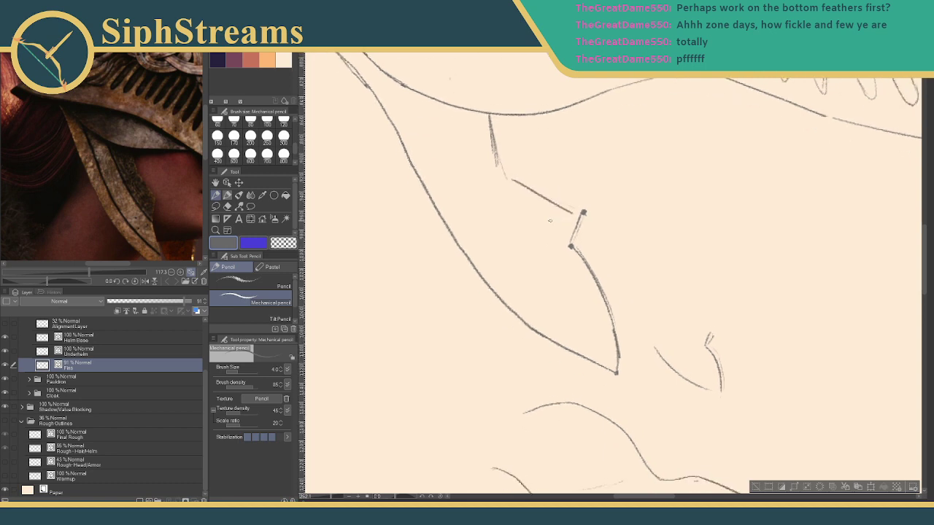
{"action": "key", "text": "ctrl+z"}
{"action": "key", "text": "ctrl+z"}
{"action": "key", "text": "ctrl+z"}
{"action": "key", "text": "ctrl+z"}
Draw the cheek guard's upper front edge as a short drop from the helm rim that angles out to the front corner dot.
{"action": "mouse_move", "coordinate": [499, 116]}
{"action": "left_mouse_down"}
{"action": "mouse_move", "coordinate": [508, 168]}
{"action": "mouse_move", "coordinate": [574, 213]}
{"action": "left_mouse_up"}
{"action": "key", "text": "ctrl+z"}
{"action": "left_click_drag", "start_coordinate": [509, 171], "coordinate": [582, 211]}
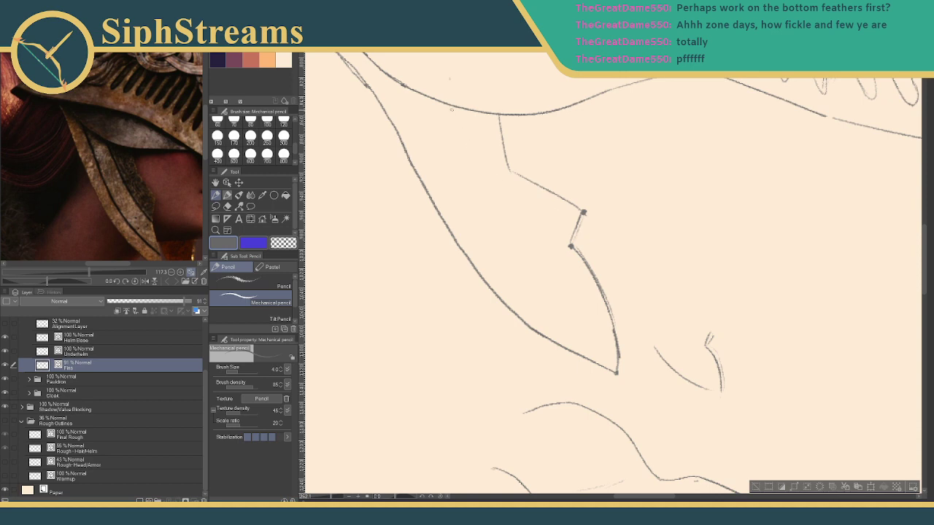
Sketch two light curved contour lines inside the cheek guard, running from below the rim toward the front edge and lower tip.
{"action": "left_click_drag", "start_coordinate": [453, 114], "coordinate": [559, 226]}
{"action": "key", "text": "ctrl+z"}
{"action": "mouse_move", "coordinate": [452, 117]}
{"action": "left_mouse_down"}
{"action": "mouse_move", "coordinate": [478, 169]}
{"action": "mouse_move", "coordinate": [547, 232]}
{"action": "left_mouse_up"}
{"action": "mouse_move", "coordinate": [404, 99]}
{"action": "left_mouse_down"}
{"action": "mouse_move", "coordinate": [479, 232]}
{"action": "mouse_move", "coordinate": [591, 334]}
{"action": "left_mouse_up"}
Extend the lower inner contour line to the front edge and up to the helm rim, following the reference, and erase the upper contour line.
{"action": "scroll", "coordinate": [146, 171], "scroll_direction": "down", "scroll_amount": 4}
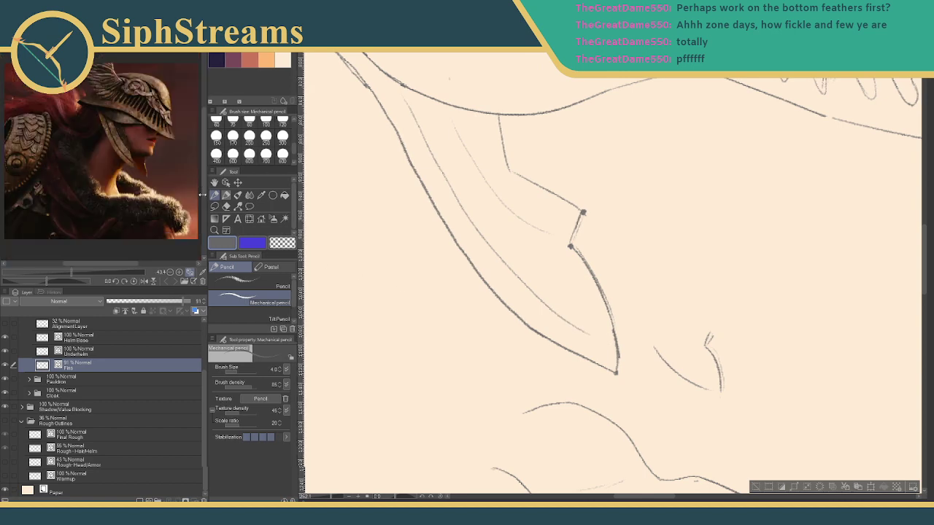
{"action": "mouse_move", "coordinate": [206, 186]}
{"action": "left_mouse_down"}
{"action": "mouse_move", "coordinate": [190, 186]}
{"action": "mouse_move", "coordinate": [222, 189]}
{"action": "left_mouse_up"}
{"action": "scroll", "coordinate": [134, 167], "scroll_direction": "down", "scroll_amount": 3}
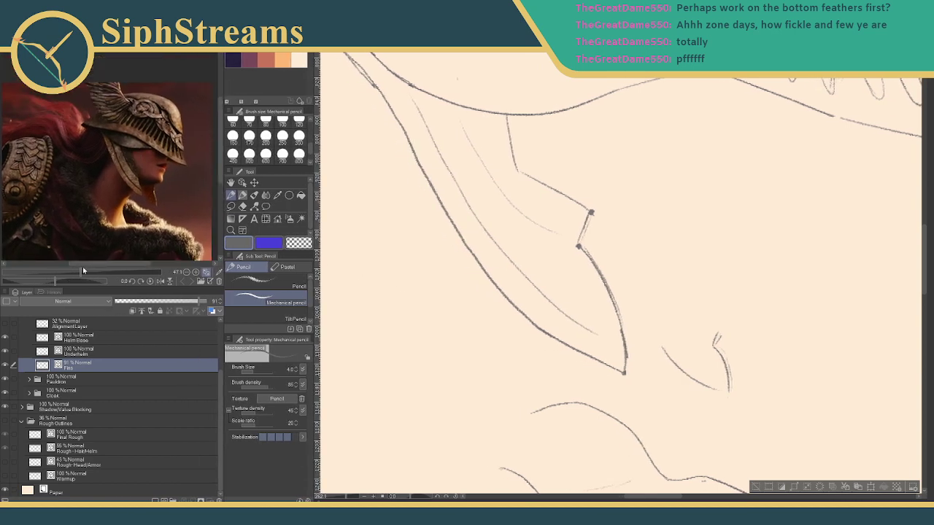
{"action": "scroll", "coordinate": [109, 182], "scroll_direction": "up", "scroll_amount": 5}
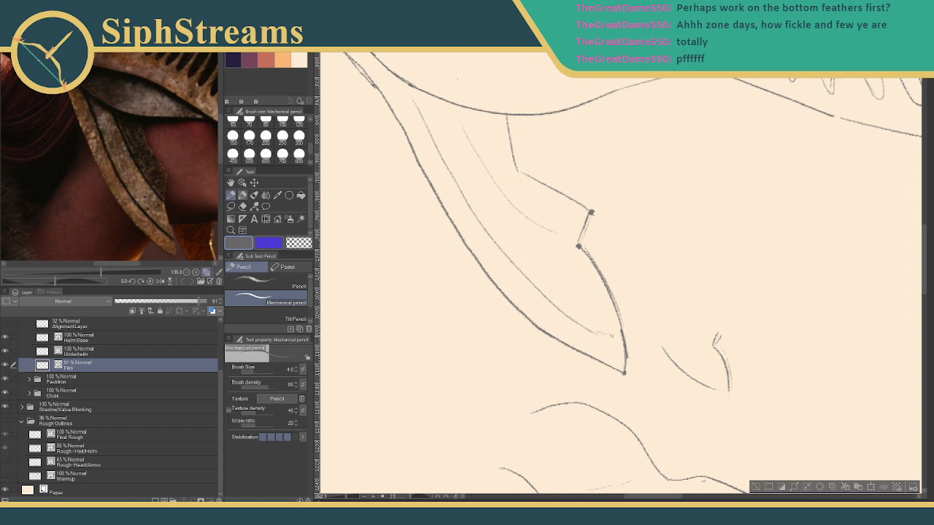
{"action": "left_click_drag", "start_coordinate": [597, 336], "coordinate": [627, 346]}
{"action": "left_click_drag", "start_coordinate": [572, 288], "coordinate": [594, 341]}
{"action": "left_click_drag", "start_coordinate": [426, 133], "coordinate": [451, 183]}
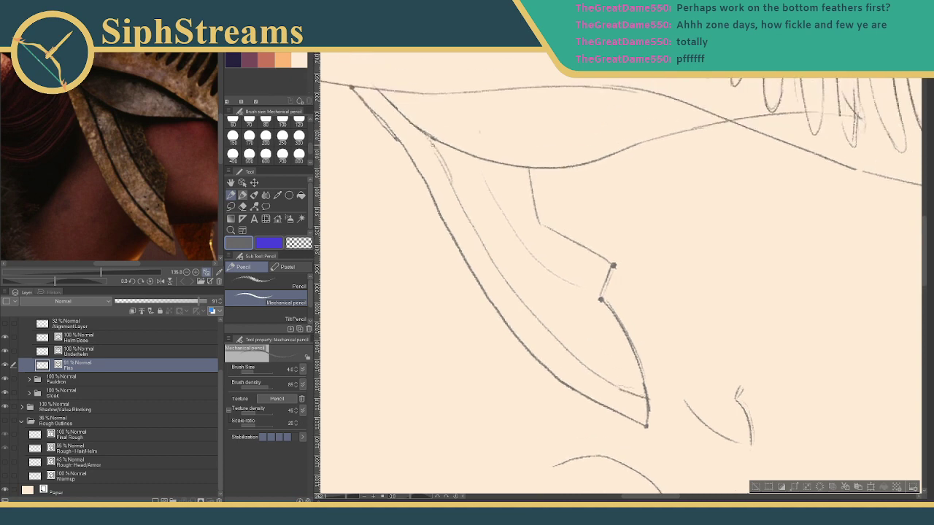
{"action": "left_click_drag", "start_coordinate": [429, 139], "coordinate": [446, 178]}
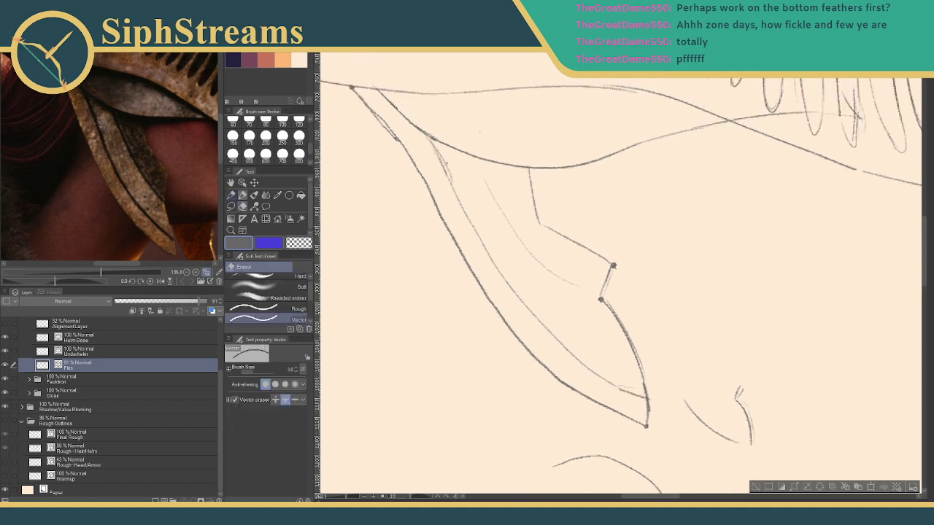
{"action": "key", "text": "ctrl+z"}
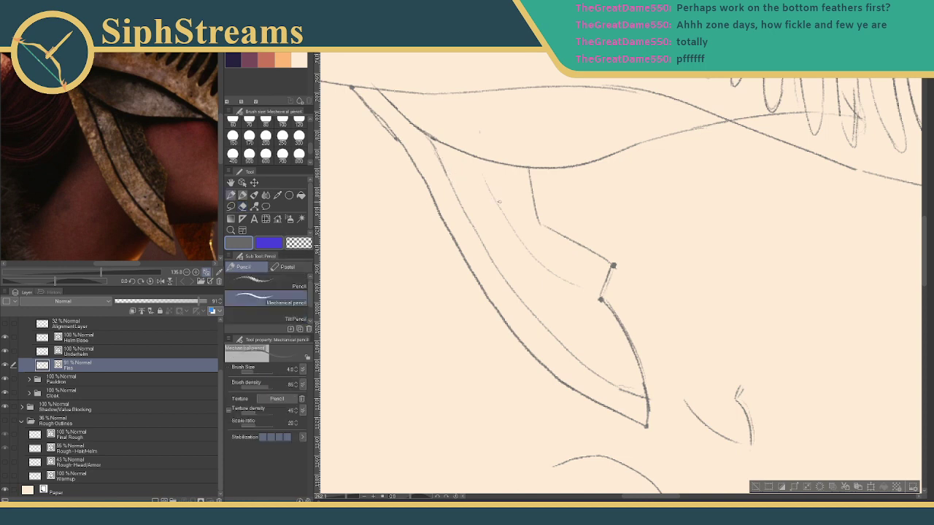
{"action": "key", "text": "e"}
{"action": "key", "text": "p"}
{"action": "left_click_drag", "start_coordinate": [599, 298], "coordinate": [554, 262]}
{"action": "key", "text": "ctrl+z"}
{"action": "left_click_drag", "start_coordinate": [480, 157], "coordinate": [565, 294]}
{"action": "key", "text": "ctrl+z"}
{"action": "left_click_drag", "start_coordinate": [483, 164], "coordinate": [600, 298]}
{"action": "key", "text": "ctrl+z"}
{"action": "mouse_move", "coordinate": [482, 162]}
{"action": "left_mouse_down"}
{"action": "mouse_move", "coordinate": [536, 257]}
{"action": "mouse_move", "coordinate": [584, 290]}
{"action": "left_mouse_up"}
{"action": "key", "text": "ctrl+z"}
{"action": "left_click_drag", "start_coordinate": [516, 224], "coordinate": [599, 293]}
{"action": "key", "text": "ctrl+z"}
{"action": "left_click_drag", "start_coordinate": [487, 168], "coordinate": [601, 300]}
{"action": "key", "text": "ctrl+z"}
Extend the cheek guard's upper contour line to the notch, redraw the lower inner contour more firmly, and erase its old light stroke.
{"action": "mouse_move", "coordinate": [493, 172]}
{"action": "left_mouse_down"}
{"action": "mouse_move", "coordinate": [544, 260]}
{"action": "mouse_move", "coordinate": [592, 297]}
{"action": "left_mouse_up"}
{"action": "left_click_drag", "start_coordinate": [500, 269], "coordinate": [571, 348]}
{"action": "key", "text": "ctrl+z"}
{"action": "mouse_move", "coordinate": [475, 232]}
{"action": "left_mouse_down"}
{"action": "mouse_move", "coordinate": [524, 299]}
{"action": "mouse_move", "coordinate": [626, 372]}
{"action": "mouse_move", "coordinate": [562, 337]}
{"action": "mouse_move", "coordinate": [461, 199]}
{"action": "left_mouse_up"}
{"action": "key", "text": "ctrl+z"}
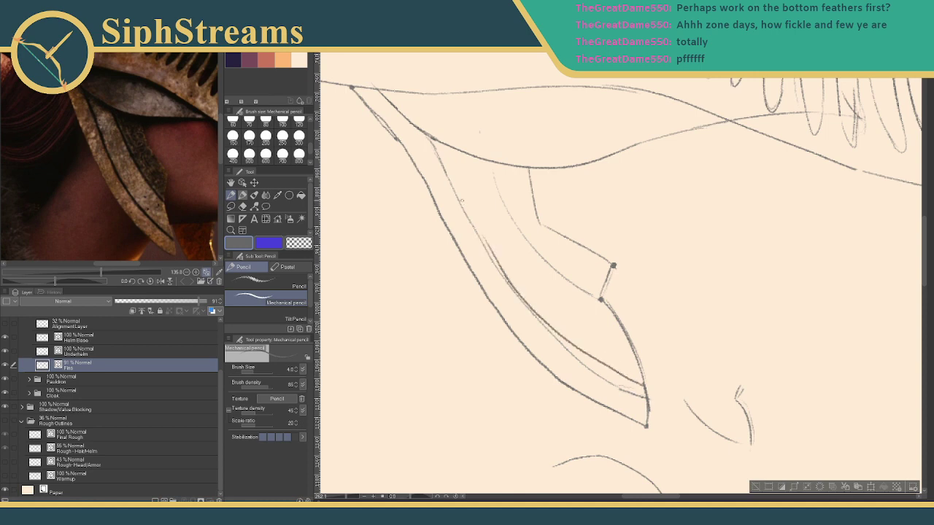
{"action": "key", "text": "e"}
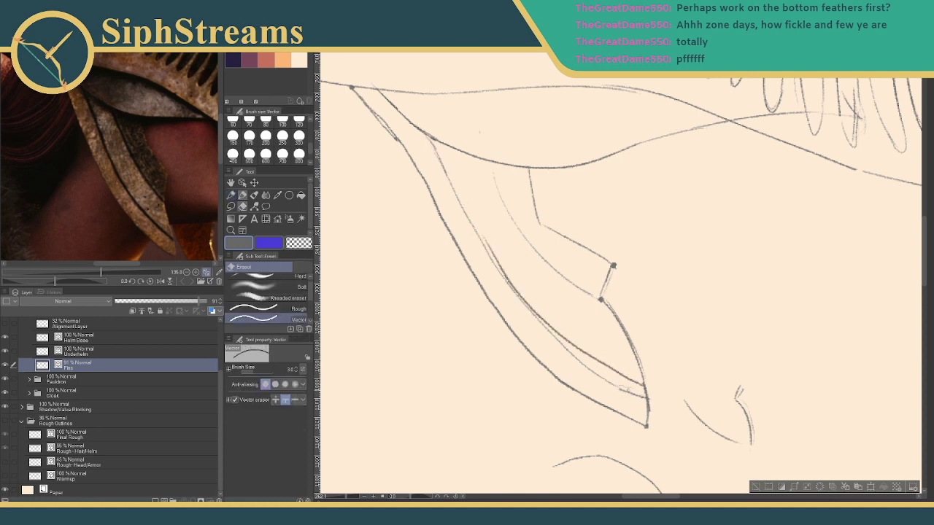
{"action": "left_click_drag", "start_coordinate": [628, 387], "coordinate": [624, 394]}
{"action": "left_click_drag", "start_coordinate": [596, 365], "coordinate": [589, 371]}
{"action": "key", "text": "p"}
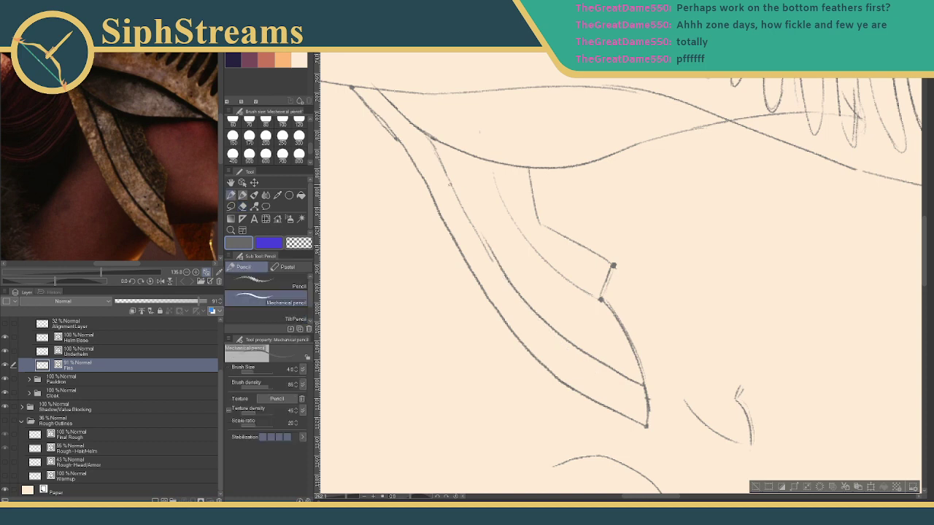
Redraw the top end of the lower inner contour where it meets the helm rim and erase the overlapping old strokes.
{"action": "left_click_drag", "start_coordinate": [431, 142], "coordinate": [462, 198]}
{"action": "key", "text": "e"}
{"action": "left_click", "coordinate": [463, 207]}
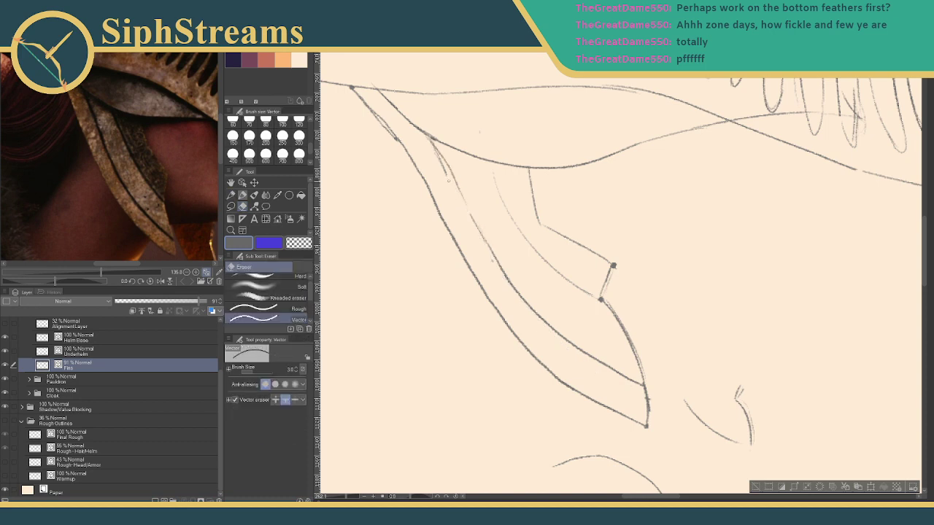
{"action": "left_click", "coordinate": [445, 171]}
{"action": "key", "text": "p"}
Redraw the cheek guard's front edge from the corner dot through the notch as a darker curve, erasing the old line below it.
{"action": "mouse_move", "coordinate": [527, 276]}
{"action": "left_mouse_down"}
{"action": "mouse_move", "coordinate": [480, 242]}
{"action": "mouse_move", "coordinate": [490, 278]}
{"action": "left_mouse_up"}
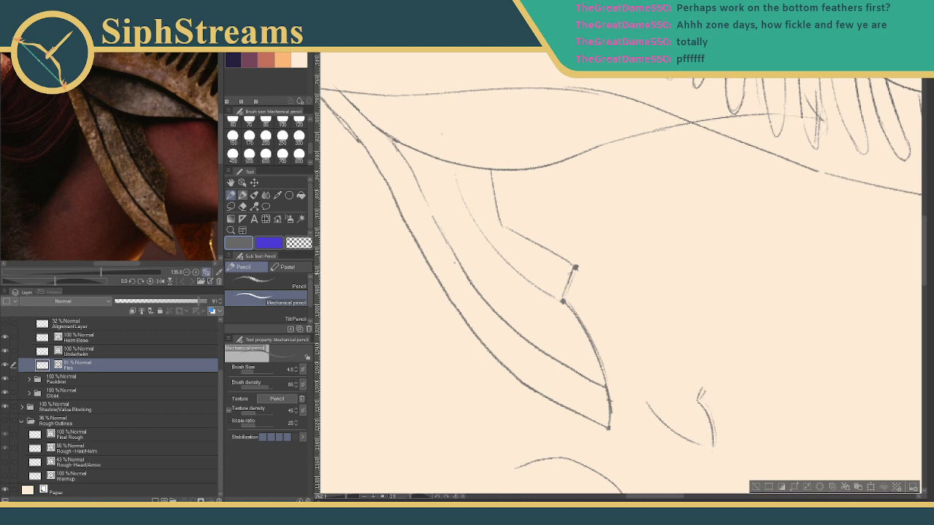
{"action": "mouse_move", "coordinate": [575, 268]}
{"action": "left_mouse_down"}
{"action": "mouse_move", "coordinate": [568, 286]}
{"action": "mouse_move", "coordinate": [588, 340]}
{"action": "left_mouse_up"}
{"action": "key", "text": "e"}
{"action": "left_click_drag", "start_coordinate": [571, 308], "coordinate": [583, 327]}
{"action": "key", "text": "p"}
{"action": "key", "text": "ctrl+z"}
{"action": "key", "text": "ctrl+z"}
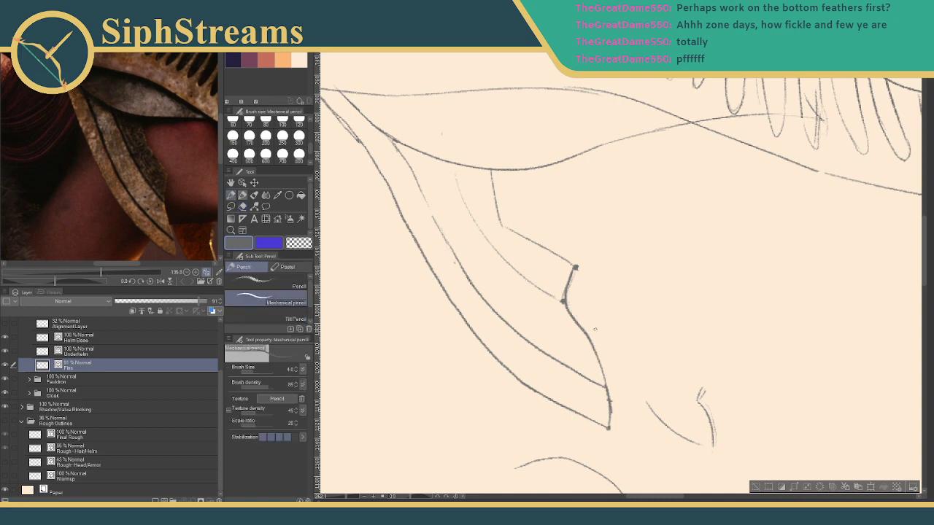
Rework the front edge below the notch toward the lower tip and erase the doubled line just under the notch.
{"action": "left_click_drag", "start_coordinate": [566, 305], "coordinate": [605, 377]}
{"action": "key", "text": "e"}
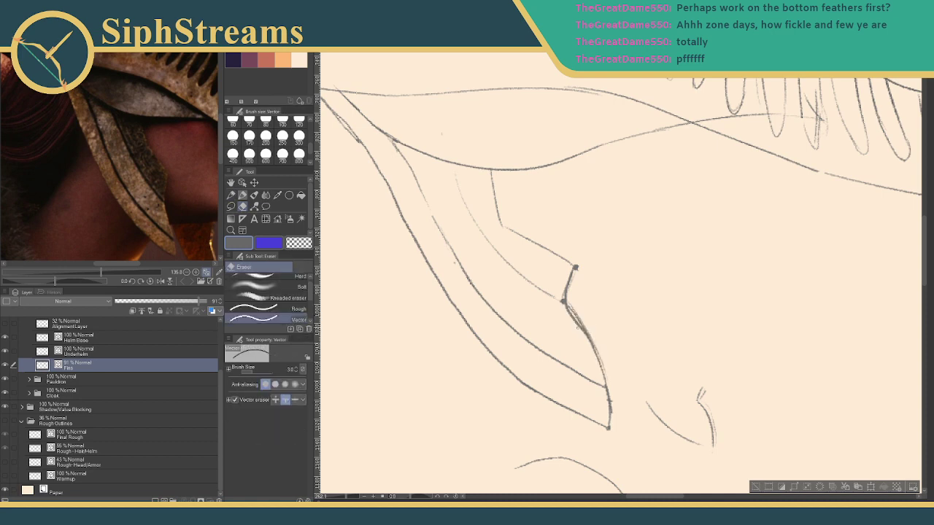
{"action": "key", "text": "p"}
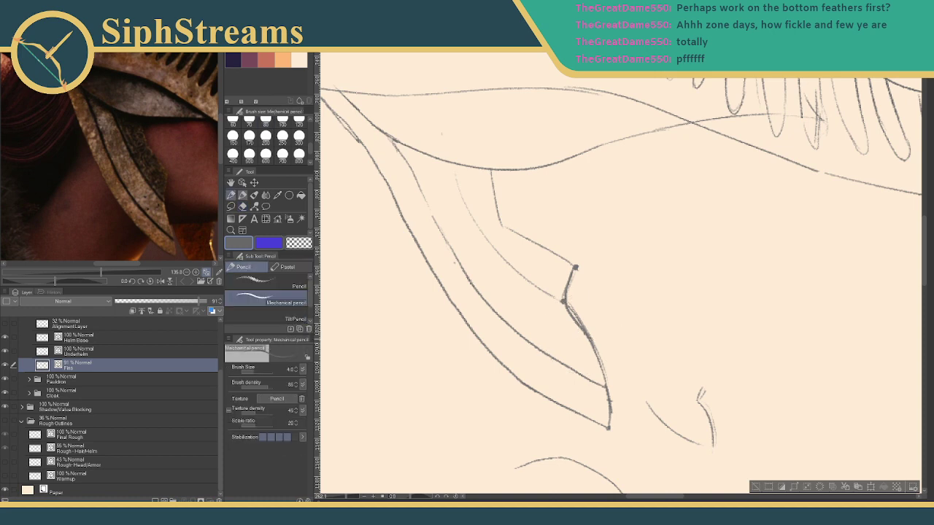
{"action": "key", "text": "e"}
{"action": "left_click_drag", "start_coordinate": [586, 319], "coordinate": [579, 323]}
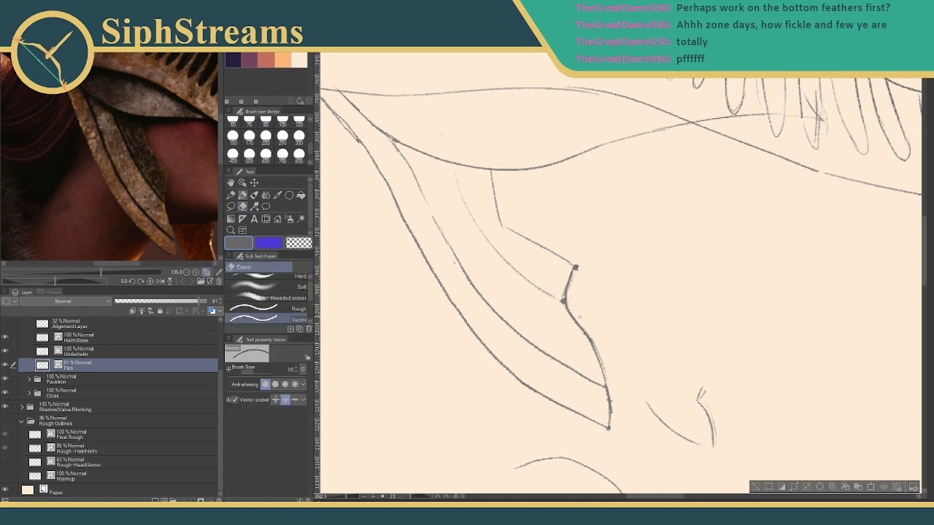
{"action": "key", "text": "p"}
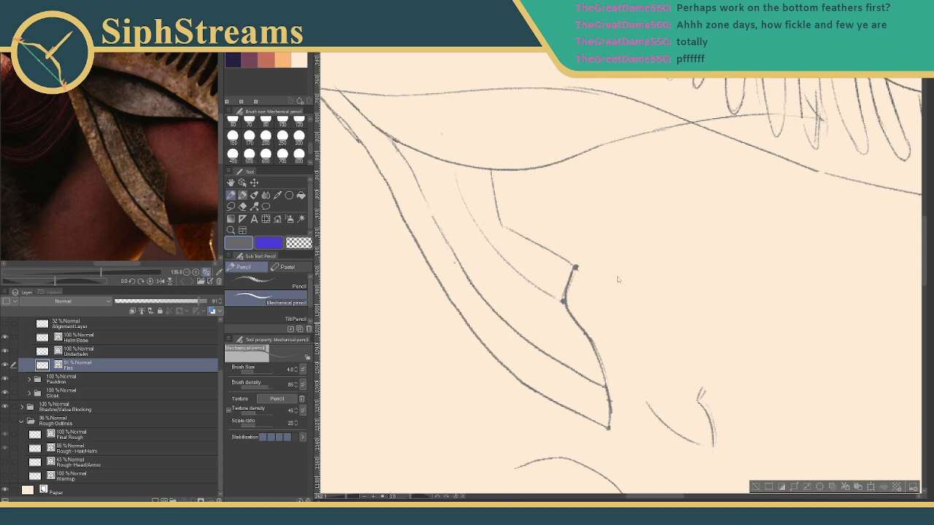
Compare the whole drawing with and without the Rough Outlines group, and view the full reference figure beside it.
{"action": "mouse_move", "coordinate": [609, 315]}
{"action": "left_mouse_down"}
{"action": "mouse_move", "coordinate": [612, 296]}
{"action": "mouse_move", "coordinate": [607, 309]}
{"action": "left_mouse_up"}
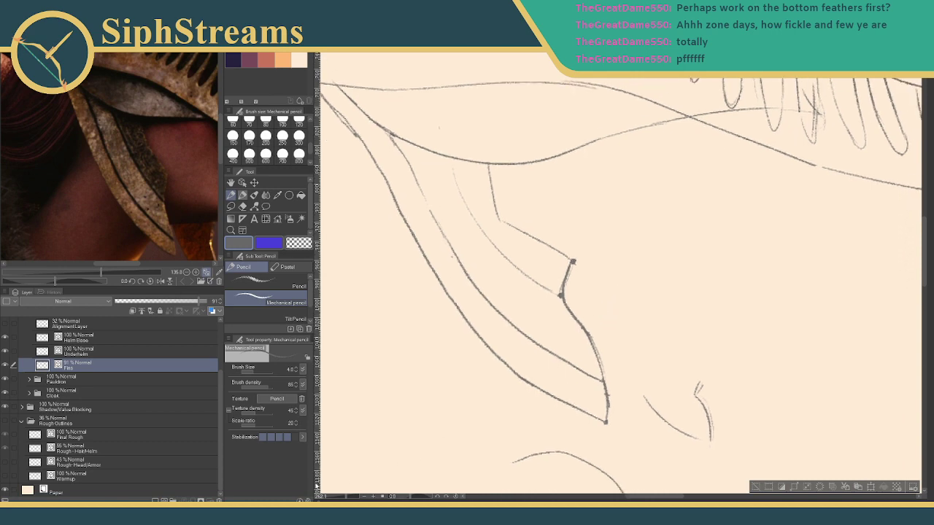
{"action": "left_click", "coordinate": [6, 422]}
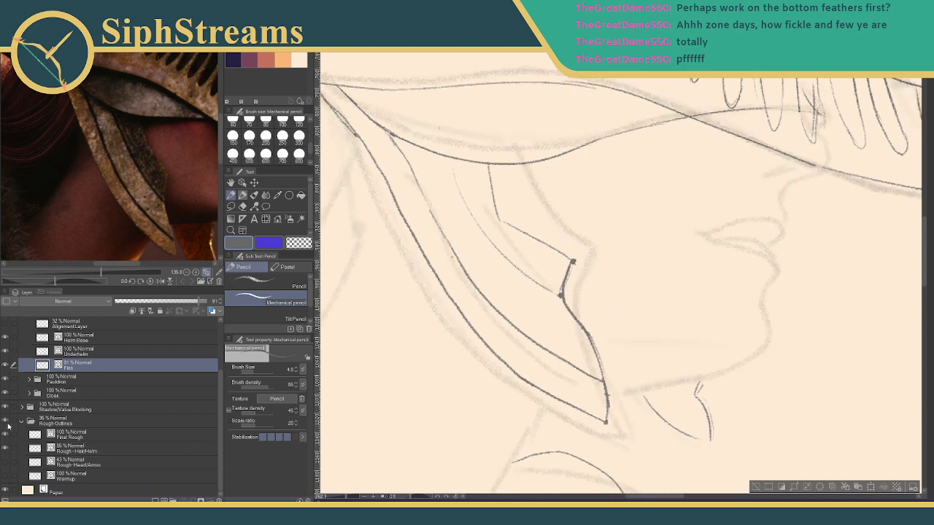
{"action": "left_click", "coordinate": [339, 496]}
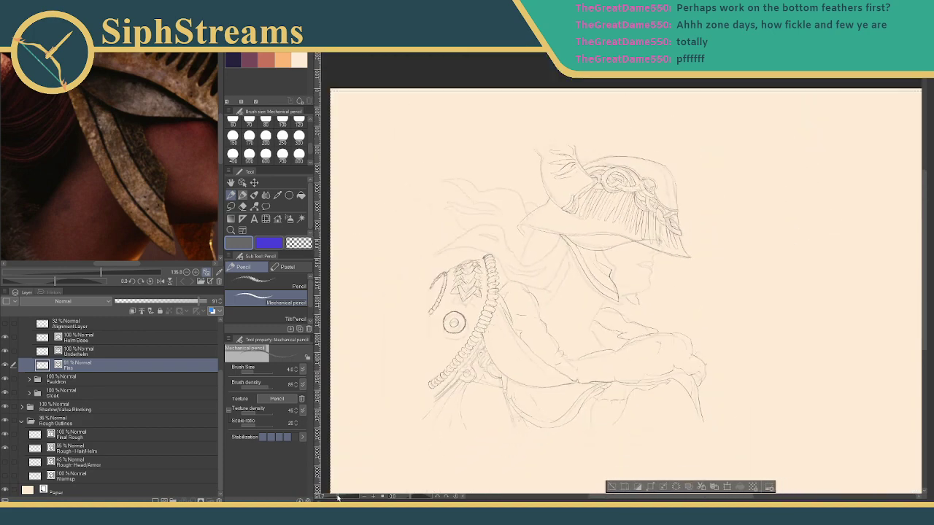
{"action": "left_click", "coordinate": [338, 496]}
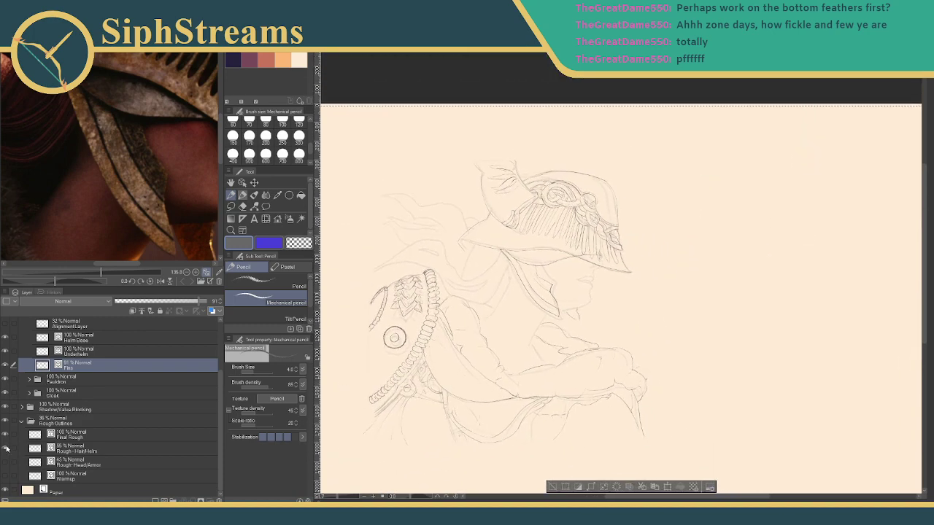
{"action": "left_click", "coordinate": [6, 423]}
{"action": "left_click_drag", "start_coordinate": [181, 139], "coordinate": [129, 227]}
{"action": "left_click_drag", "start_coordinate": [101, 272], "coordinate": [73, 276]}
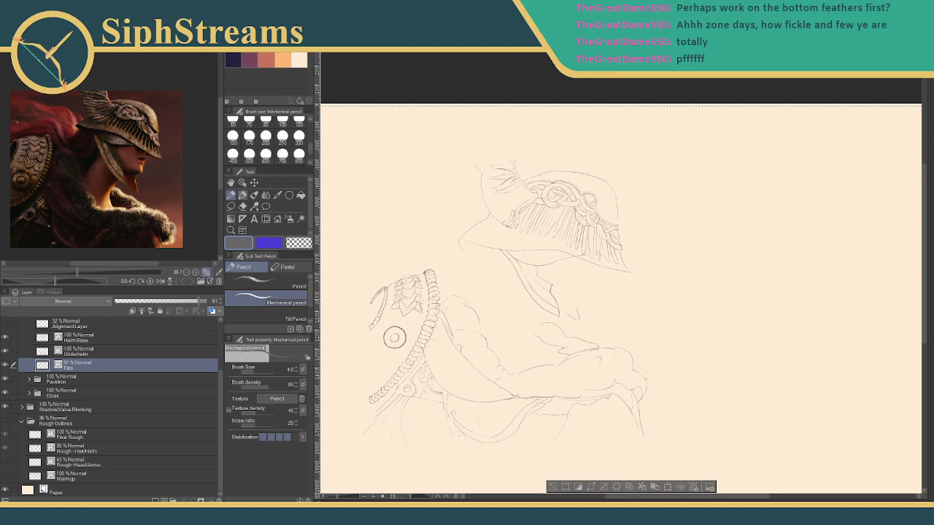
{"action": "mouse_move", "coordinate": [480, 285]}
{"action": "left_mouse_down"}
{"action": "mouse_move", "coordinate": [450, 294]}
{"action": "mouse_move", "coordinate": [457, 297]}
{"action": "left_mouse_up"}
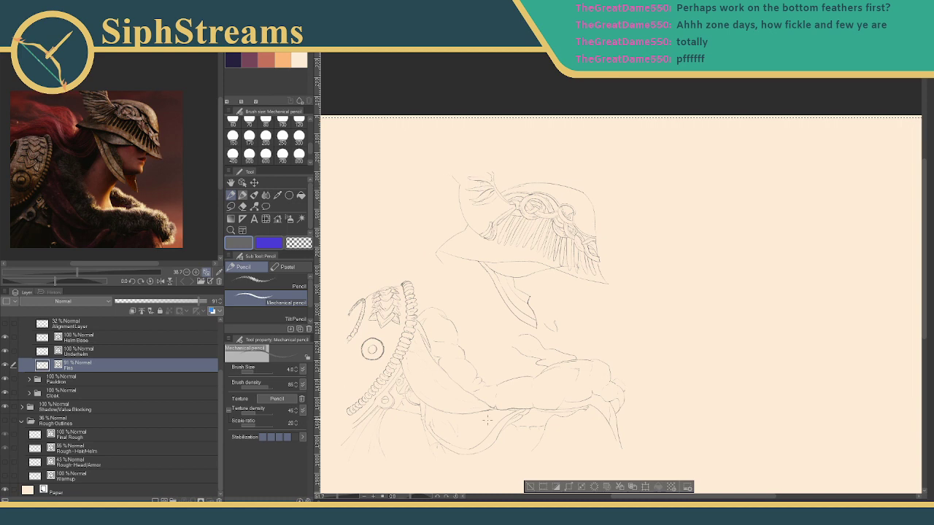
Erase the doubled strokes at the top corner of the cheek guard's back edge and redraw a single short line there.
{"action": "left_click_drag", "start_coordinate": [339, 498], "coordinate": [346, 498]}
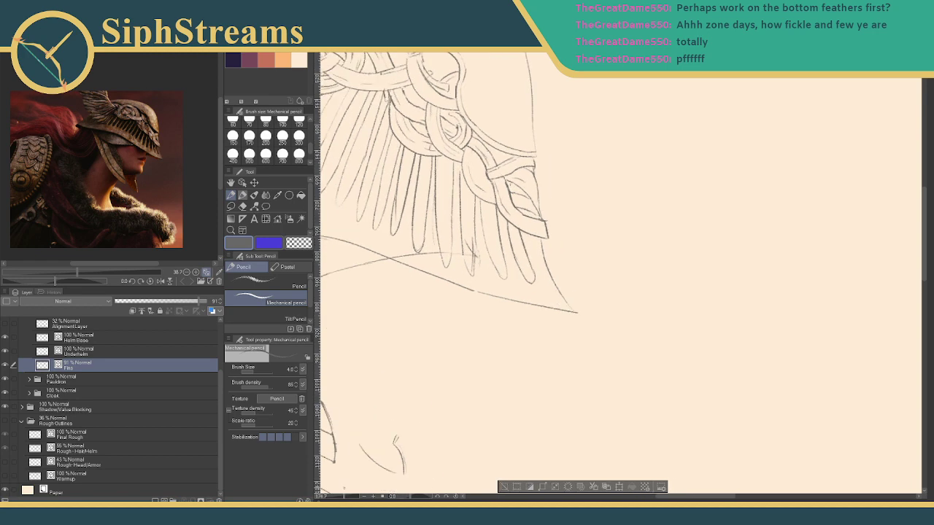
{"action": "mouse_move", "coordinate": [508, 318]}
{"action": "left_mouse_down"}
{"action": "mouse_move", "coordinate": [480, 281]}
{"action": "mouse_move", "coordinate": [737, 294]}
{"action": "mouse_move", "coordinate": [653, 271]}
{"action": "mouse_move", "coordinate": [625, 250]}
{"action": "mouse_move", "coordinate": [561, 260]}
{"action": "mouse_move", "coordinate": [617, 257]}
{"action": "left_mouse_up"}
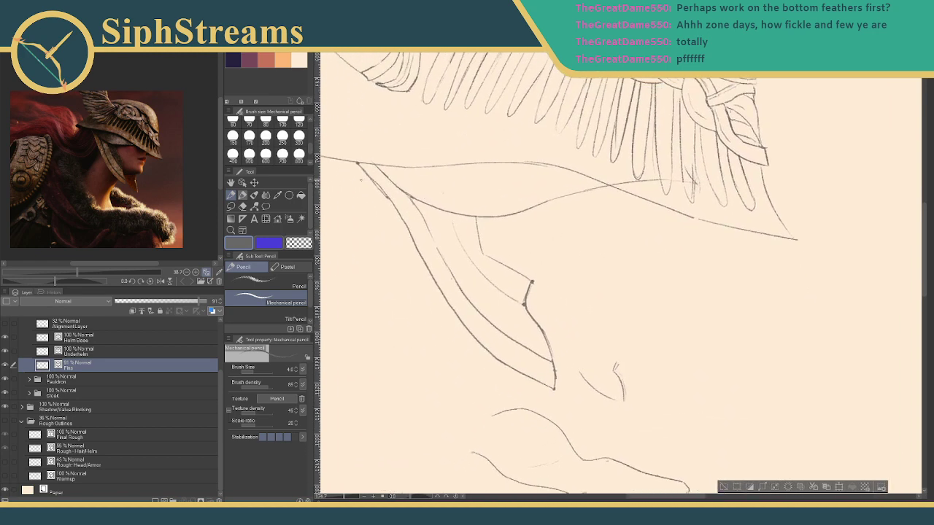
{"action": "key", "text": "e"}
{"action": "left_click_drag", "start_coordinate": [376, 184], "coordinate": [371, 208]}
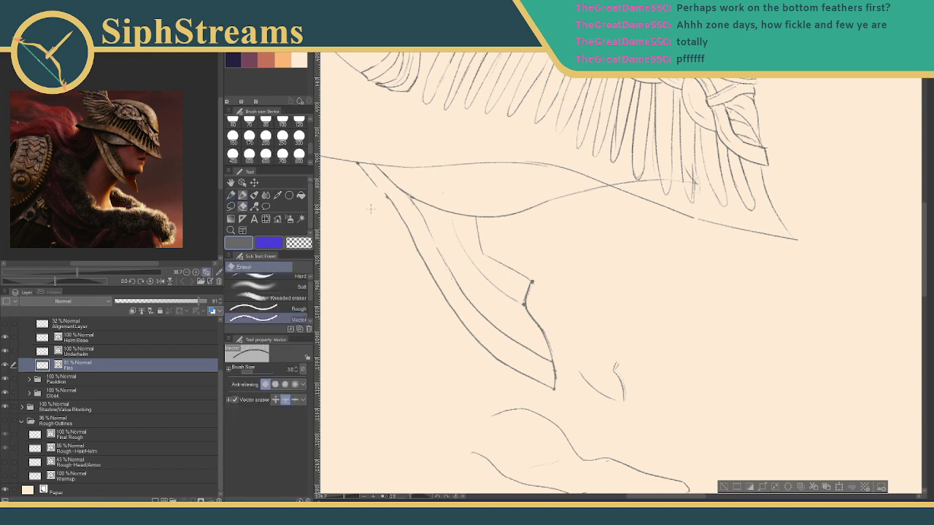
{"action": "key", "text": "p"}
{"action": "mouse_move", "coordinate": [362, 168]}
{"action": "left_mouse_down"}
{"action": "mouse_move", "coordinate": [398, 208]}
{"action": "mouse_move", "coordinate": [371, 186]}
{"action": "left_mouse_up"}
{"action": "key", "text": "e"}
{"action": "key", "text": "p"}
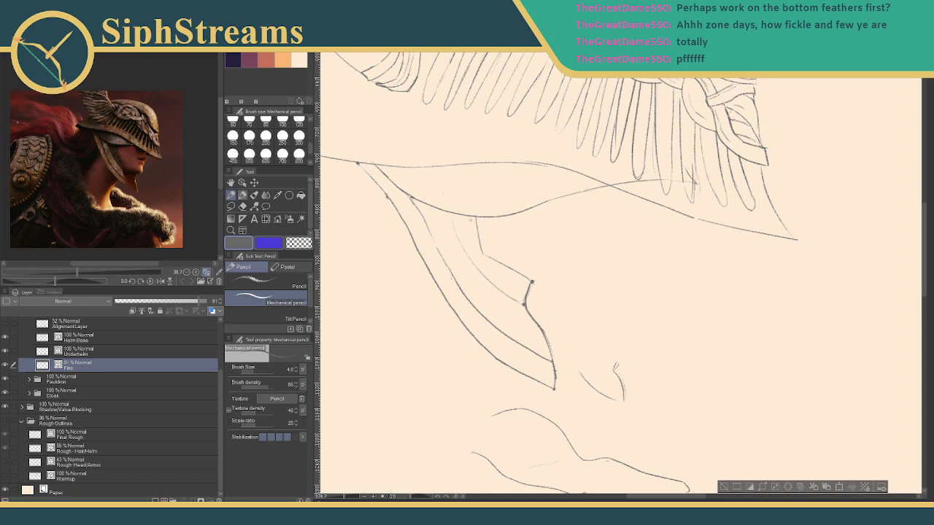
Redraw the cheek guard's upper front edge as a smooth curve from rim to front corner, show Rough Outlines, and erase the angular line.
{"action": "mouse_move", "coordinate": [475, 219]}
{"action": "left_mouse_down"}
{"action": "mouse_move", "coordinate": [502, 262]}
{"action": "mouse_move", "coordinate": [531, 279]}
{"action": "left_mouse_up"}
{"action": "left_click", "coordinate": [4, 423]}
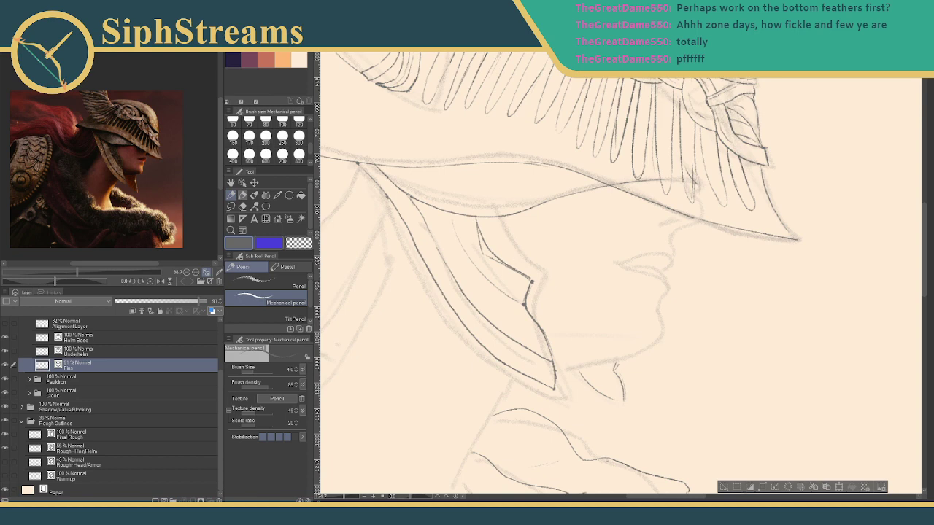
{"action": "key", "text": "e"}
{"action": "left_click_drag", "start_coordinate": [497, 264], "coordinate": [478, 235]}
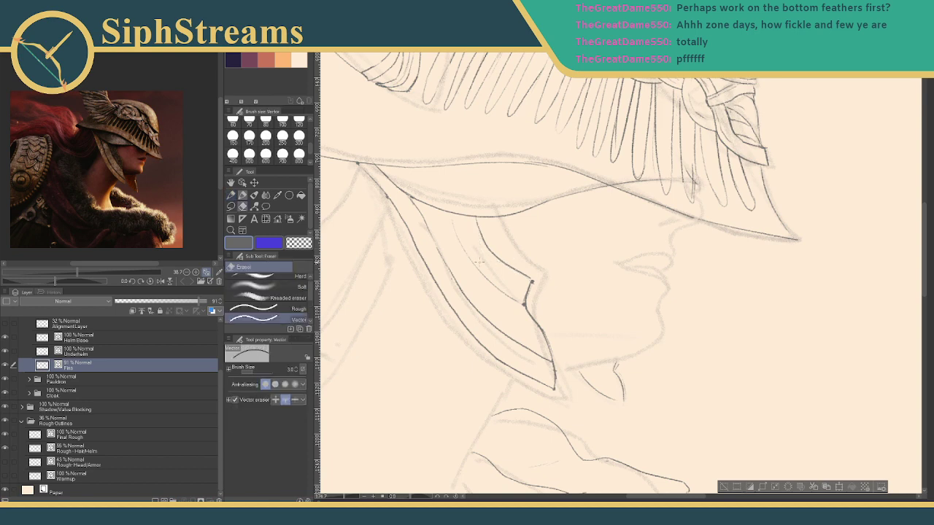
{"action": "key", "text": "p"}
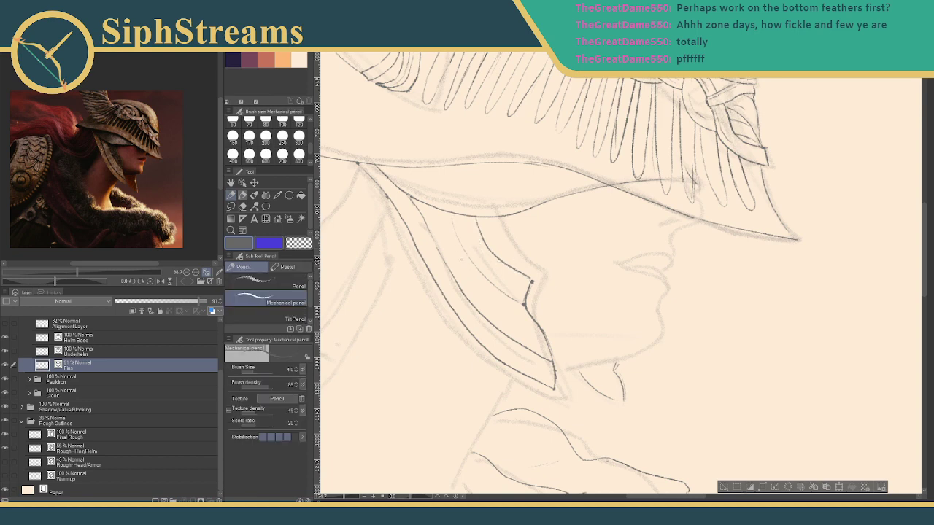
Add a light guide line running inward from the cheek guard's notch and darken the upper front edge toward the front corner.
{"action": "left_click_drag", "start_coordinate": [347, 497], "coordinate": [335, 495]}
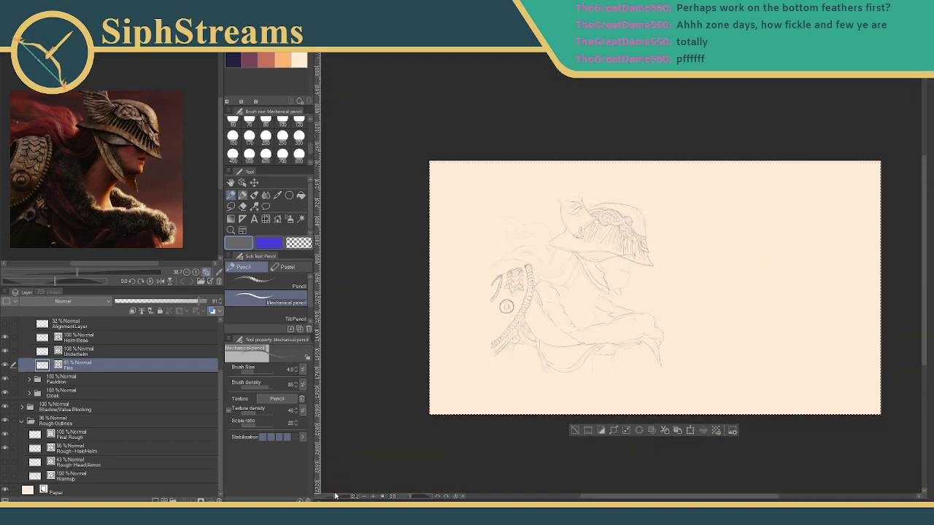
{"action": "key", "text": "ctrl+plus"}
{"action": "key", "text": "ctrl+plus"}
{"action": "key", "text": "ctrl+plus"}
{"action": "key", "text": "ctrl+plus"}
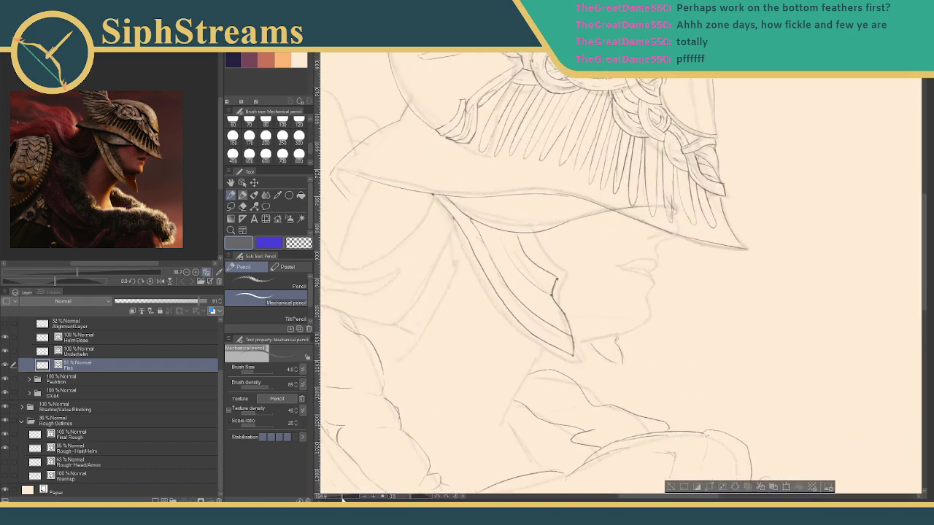
{"action": "left_click_drag", "start_coordinate": [471, 317], "coordinate": [474, 337]}
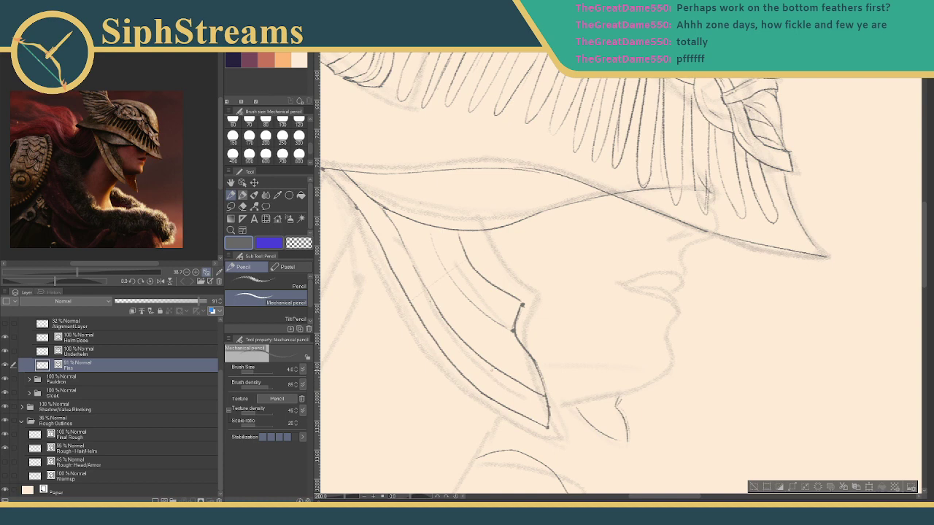
{"action": "left_click_drag", "start_coordinate": [504, 341], "coordinate": [494, 366]}
{"action": "left_click_drag", "start_coordinate": [476, 274], "coordinate": [517, 306]}
{"action": "key", "text": "ctrl+z"}
{"action": "left_click_drag", "start_coordinate": [471, 269], "coordinate": [519, 305]}
Redraw the lower back edge slightly further in to a shorter tip, erasing the old edge and the old tip dot.
{"action": "mouse_move", "coordinate": [438, 342]}
{"action": "left_mouse_down"}
{"action": "mouse_move", "coordinate": [483, 383]}
{"action": "mouse_move", "coordinate": [560, 420]}
{"action": "left_mouse_up"}
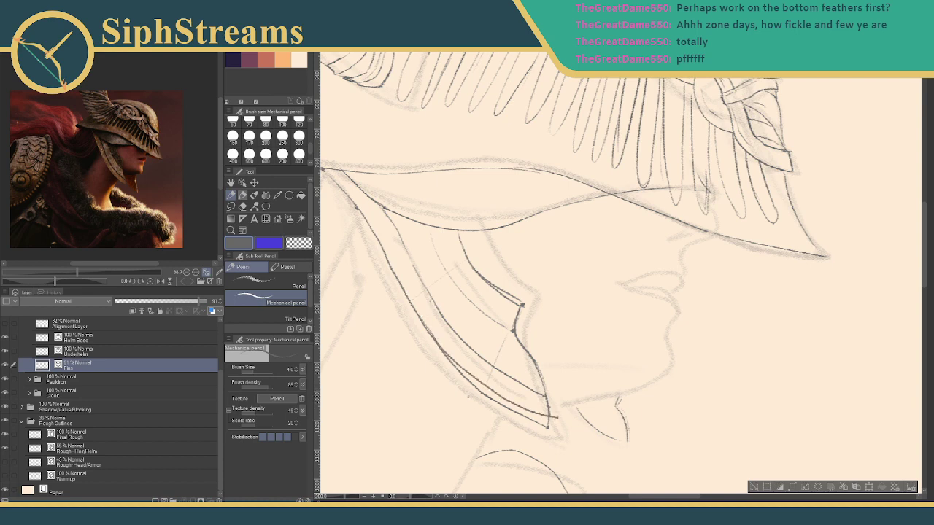
{"action": "key", "text": "e"}
{"action": "mouse_move", "coordinate": [462, 384]}
{"action": "left_mouse_down"}
{"action": "mouse_move", "coordinate": [471, 378]}
{"action": "mouse_move", "coordinate": [515, 409]}
{"action": "mouse_move", "coordinate": [516, 400]}
{"action": "left_mouse_up"}
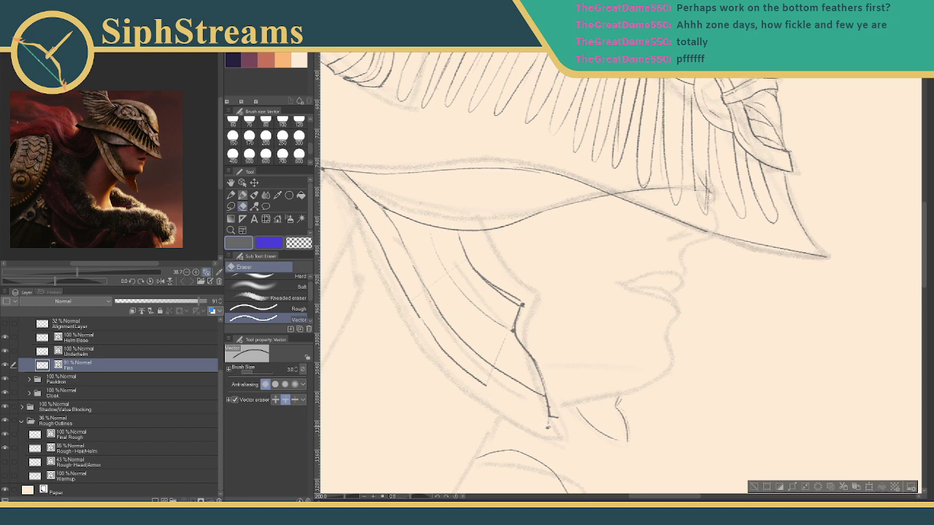
{"action": "key", "text": "p"}
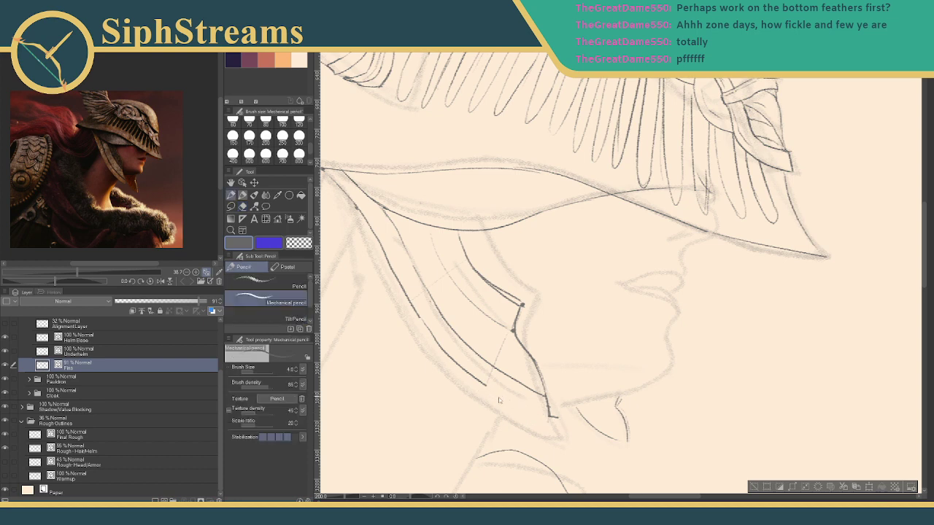
{"action": "left_click_drag", "start_coordinate": [483, 384], "coordinate": [553, 421]}
{"action": "key", "text": "e"}
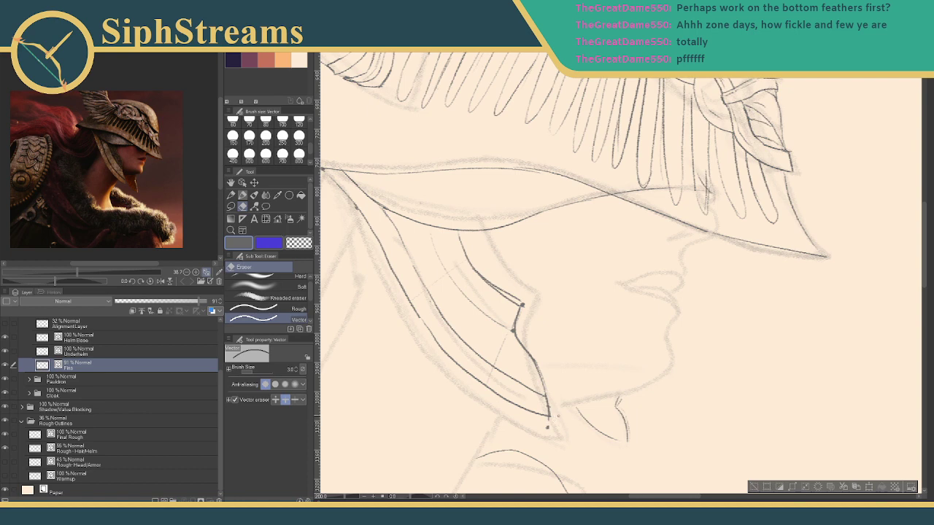
{"action": "left_click", "coordinate": [549, 427]}
Erase the doubled strokes and corner dot on the upper front edge and bridge the gap with a single line.
{"action": "key", "text": "p"}
{"action": "key", "text": "e"}
{"action": "left_click_drag", "start_coordinate": [513, 295], "coordinate": [524, 304]}
{"action": "key", "text": "p"}
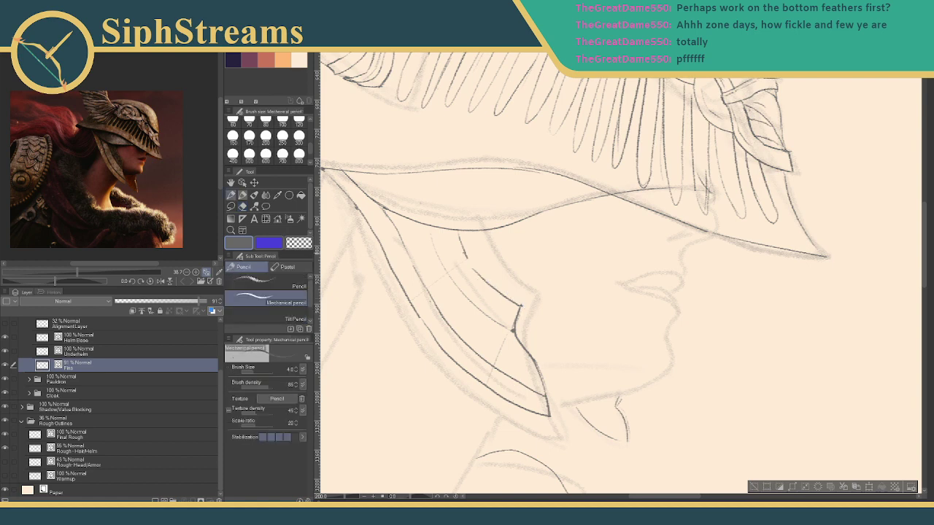
{"action": "left_click_drag", "start_coordinate": [467, 258], "coordinate": [479, 276]}
Compare the finished cheek guard on the whole helm with and without the Rough Outlines group, leaving the group hidden.
{"action": "mouse_move", "coordinate": [540, 345]}
{"action": "left_mouse_down"}
{"action": "mouse_move", "coordinate": [605, 350]}
{"action": "mouse_move", "coordinate": [579, 313]}
{"action": "mouse_move", "coordinate": [584, 328]}
{"action": "mouse_move", "coordinate": [570, 334]}
{"action": "left_mouse_up"}
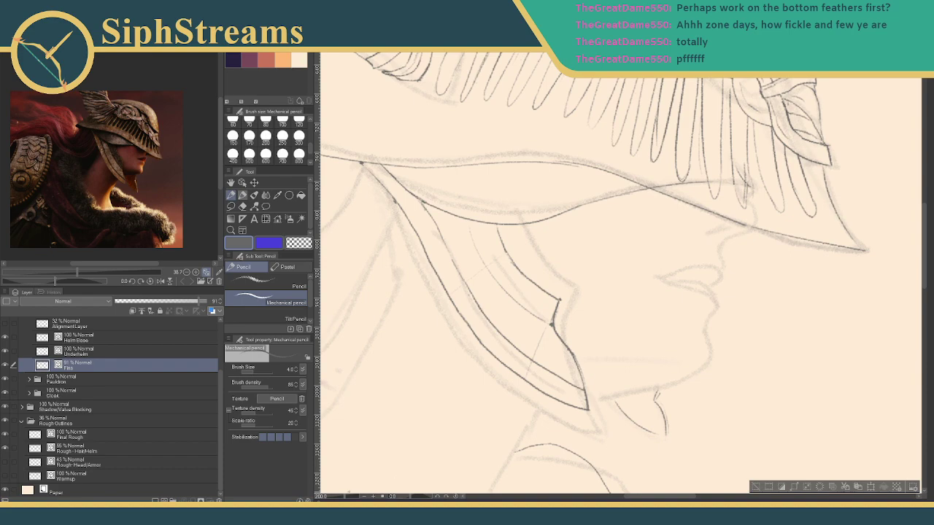
{"action": "left_click_drag", "start_coordinate": [345, 499], "coordinate": [340, 499]}
{"action": "left_click", "coordinate": [7, 421]}
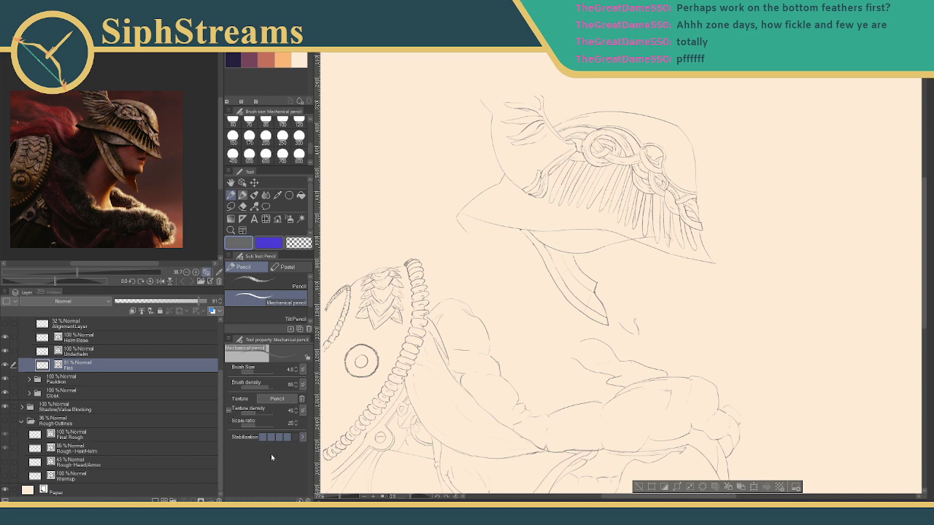
{"action": "left_click", "coordinate": [6, 422]}
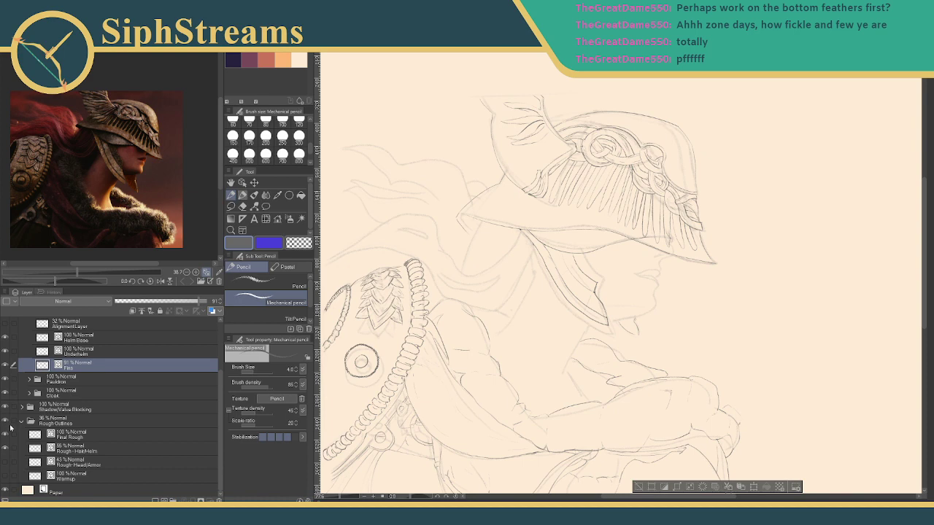
{"action": "left_click", "coordinate": [6, 423]}
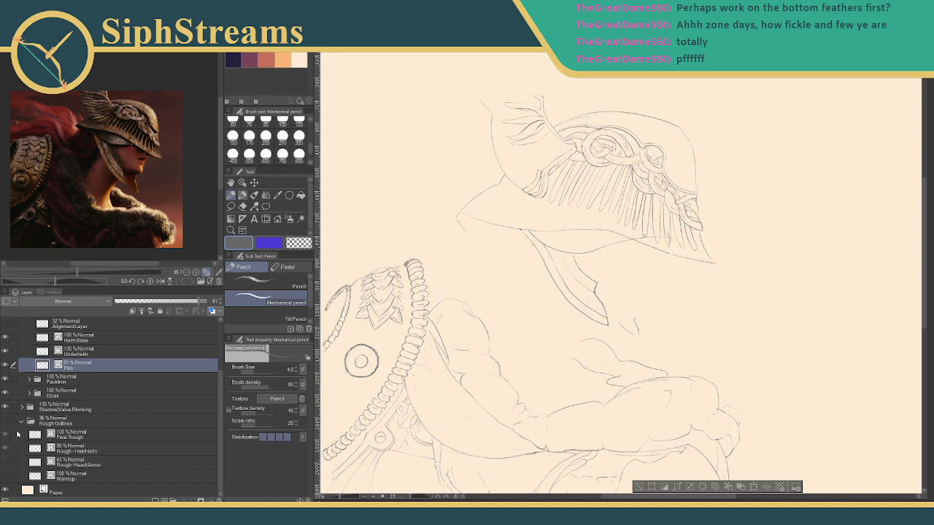
Clear the active selection on the canvas.
{"action": "key", "text": "e"}
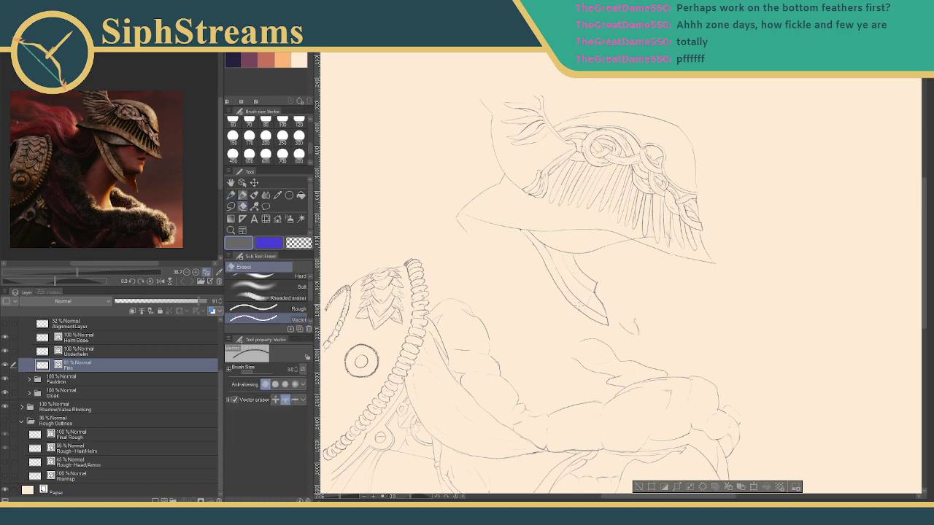
{"action": "key", "text": "p"}
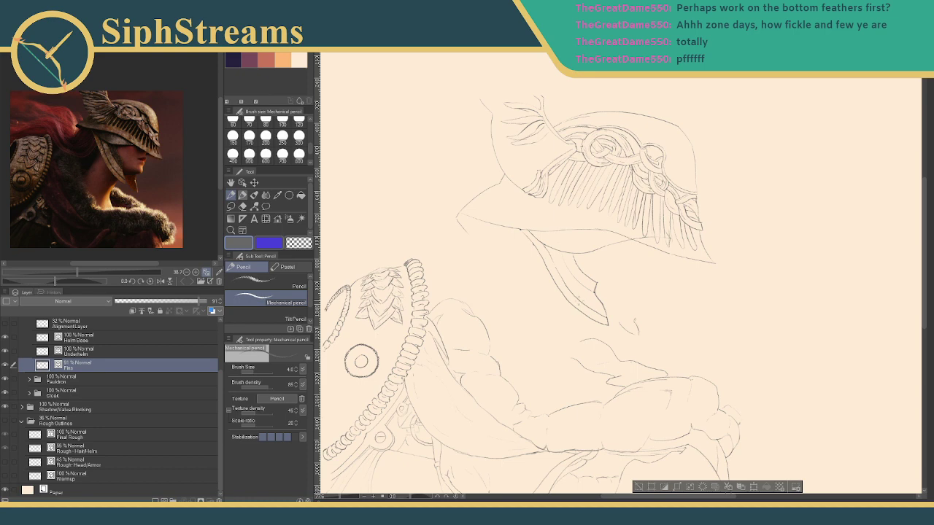
{"action": "left_click", "coordinate": [637, 486]}
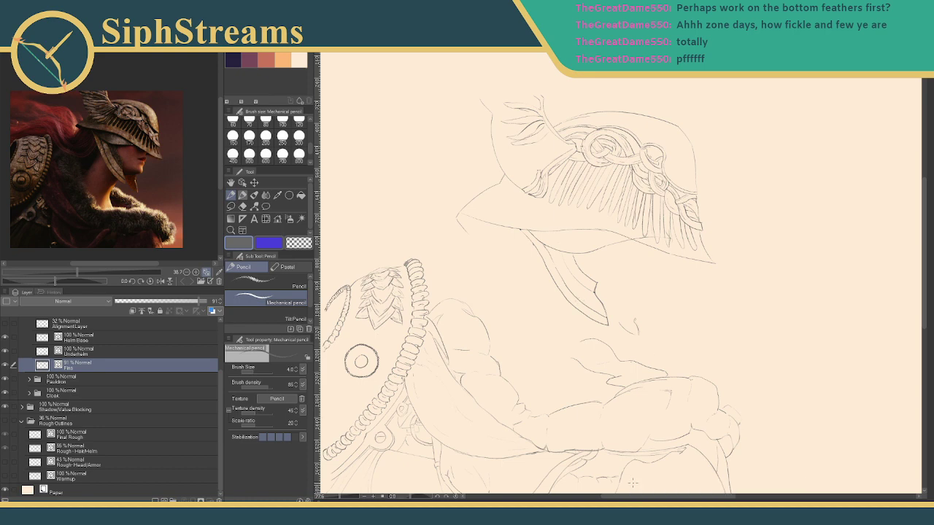